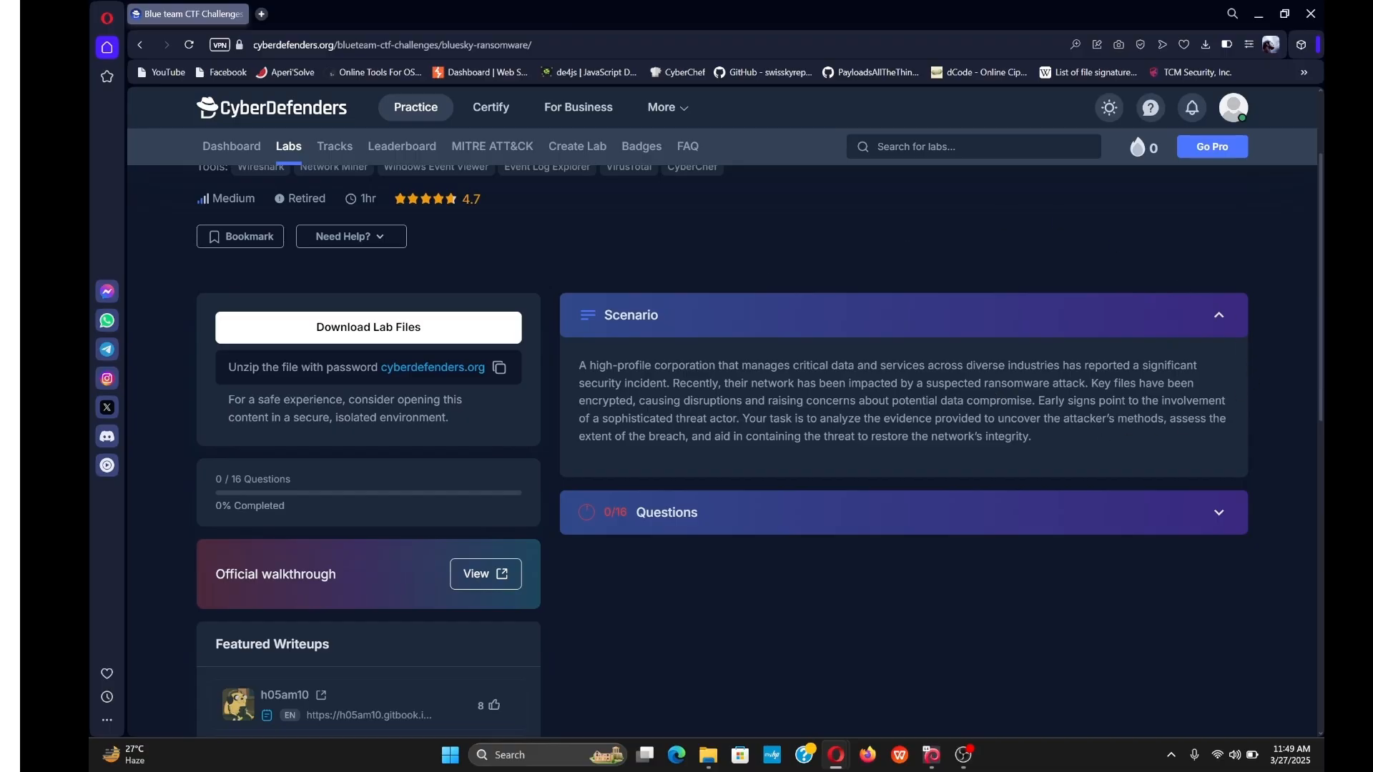
# Download the 178-BlueSkyRansomware.zip archive from the BlueSky Ransomware lab page.
pyautogui.moveTo(984, 384); pyautogui.dragTo(1086, 385)
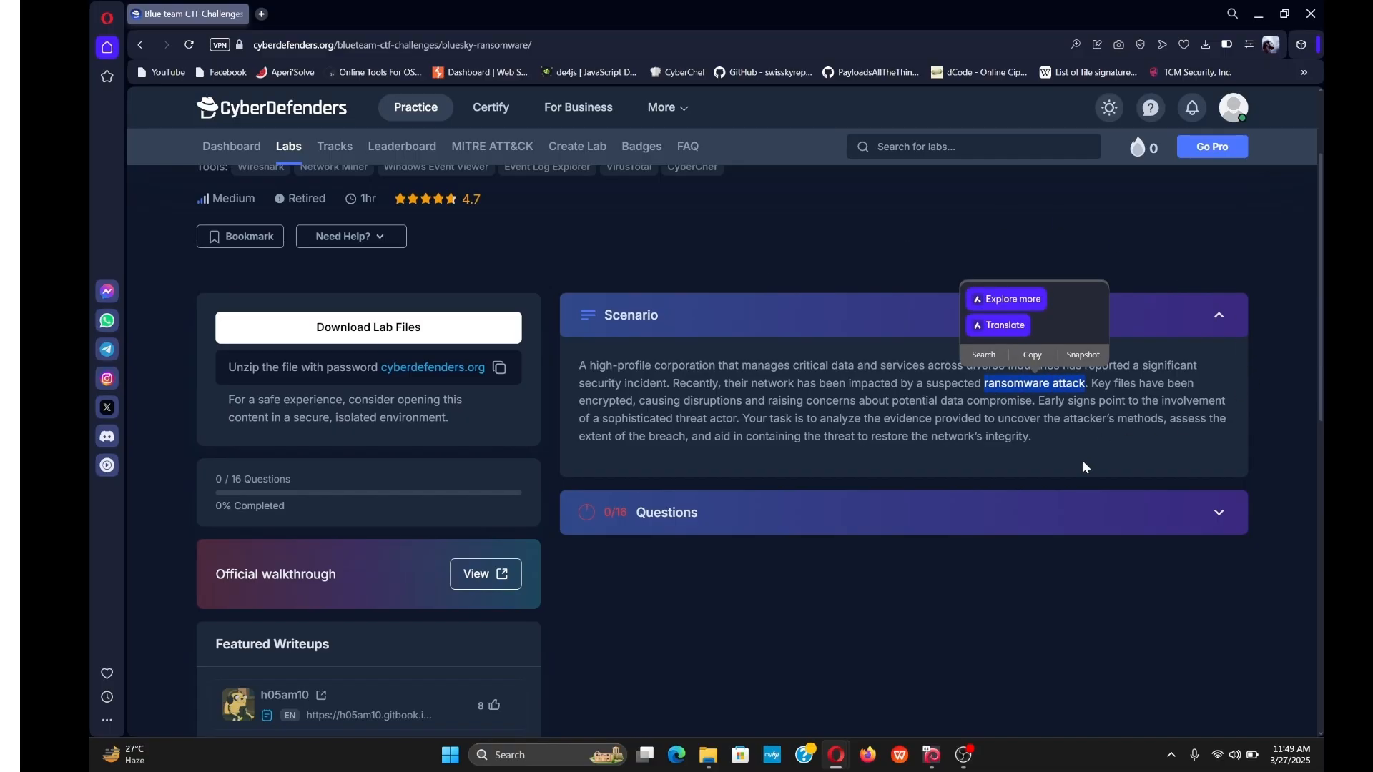
pyautogui.click(627, 411)
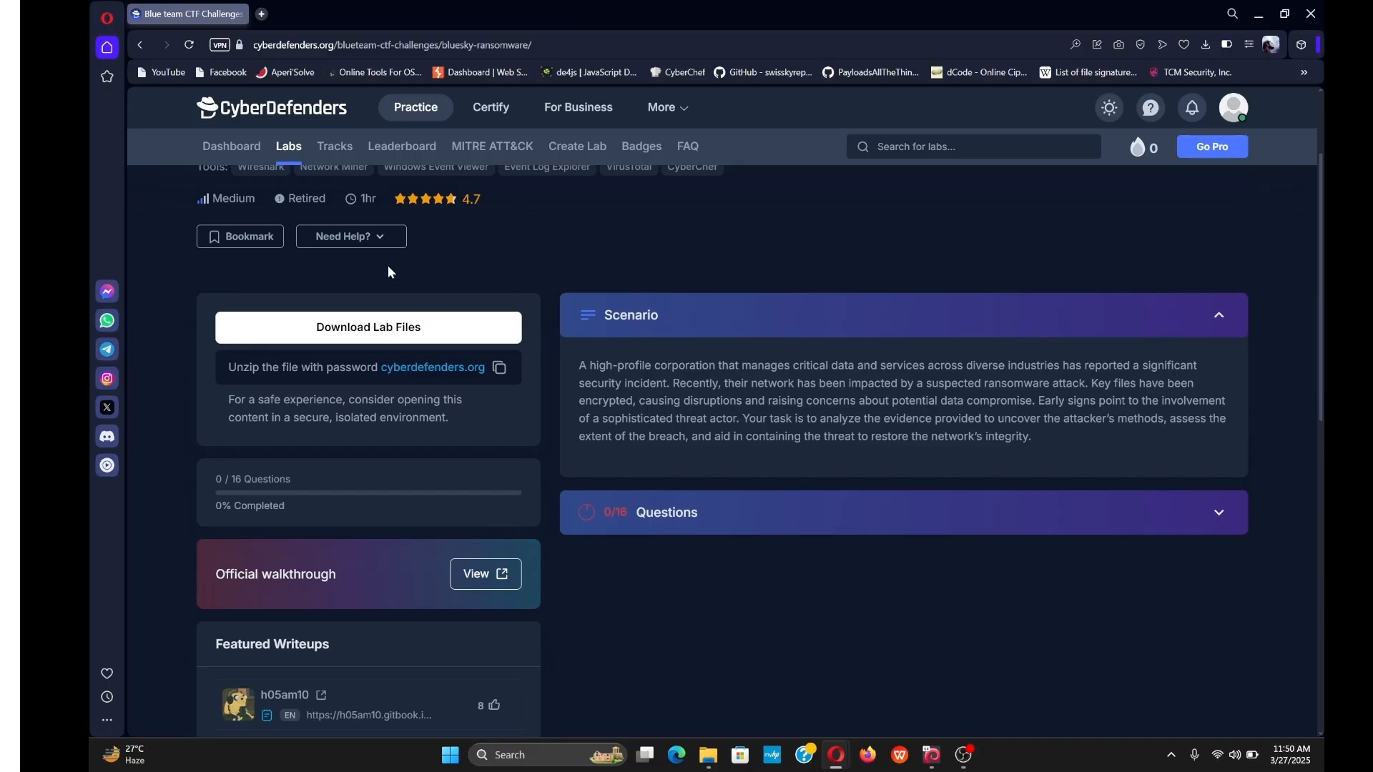
pyautogui.click(398, 335)
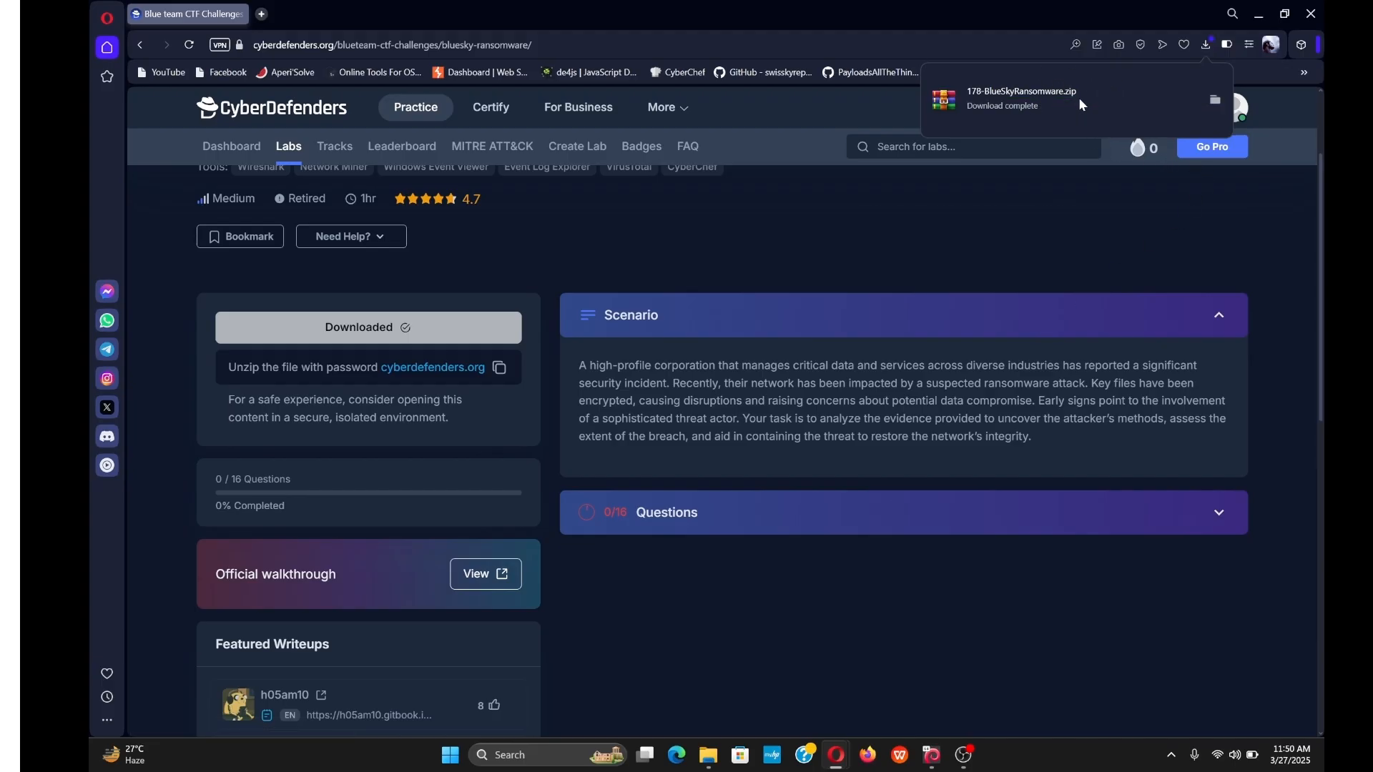
pyautogui.click(1258, 15)
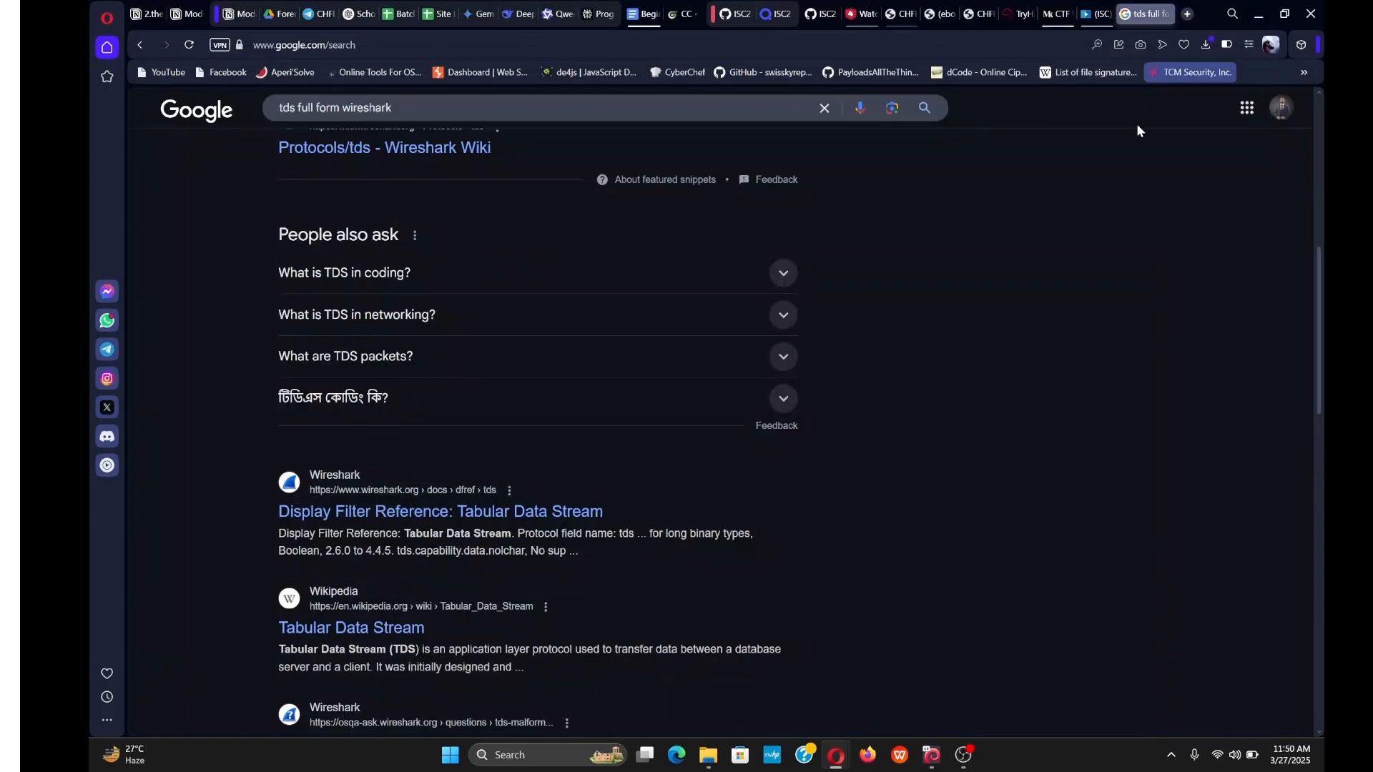
# Open 178-BlueSkyRansomware.zip in WinRAR and extract it with Keep broken files and Display files in Explorer ticked.
pyautogui.click(1260, 13)
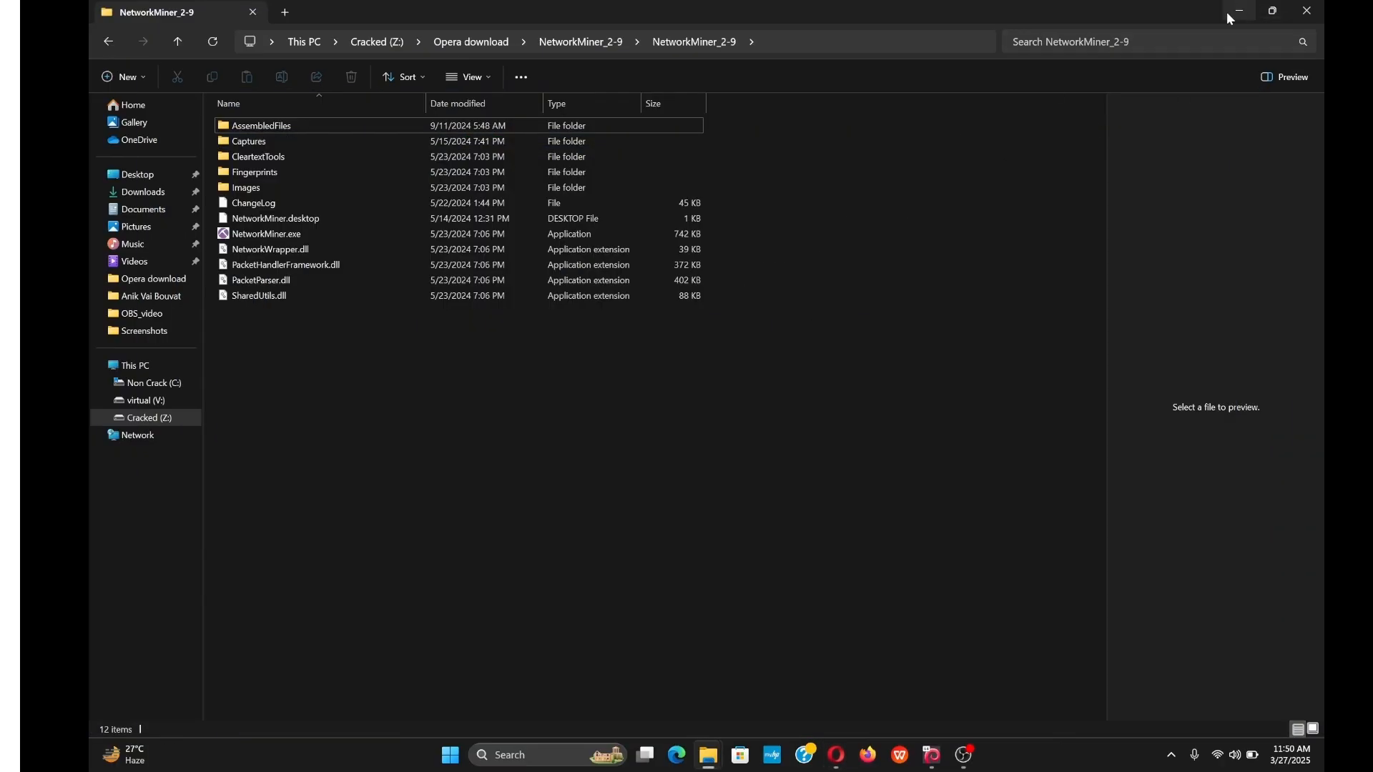
pyautogui.click(1240, 10)
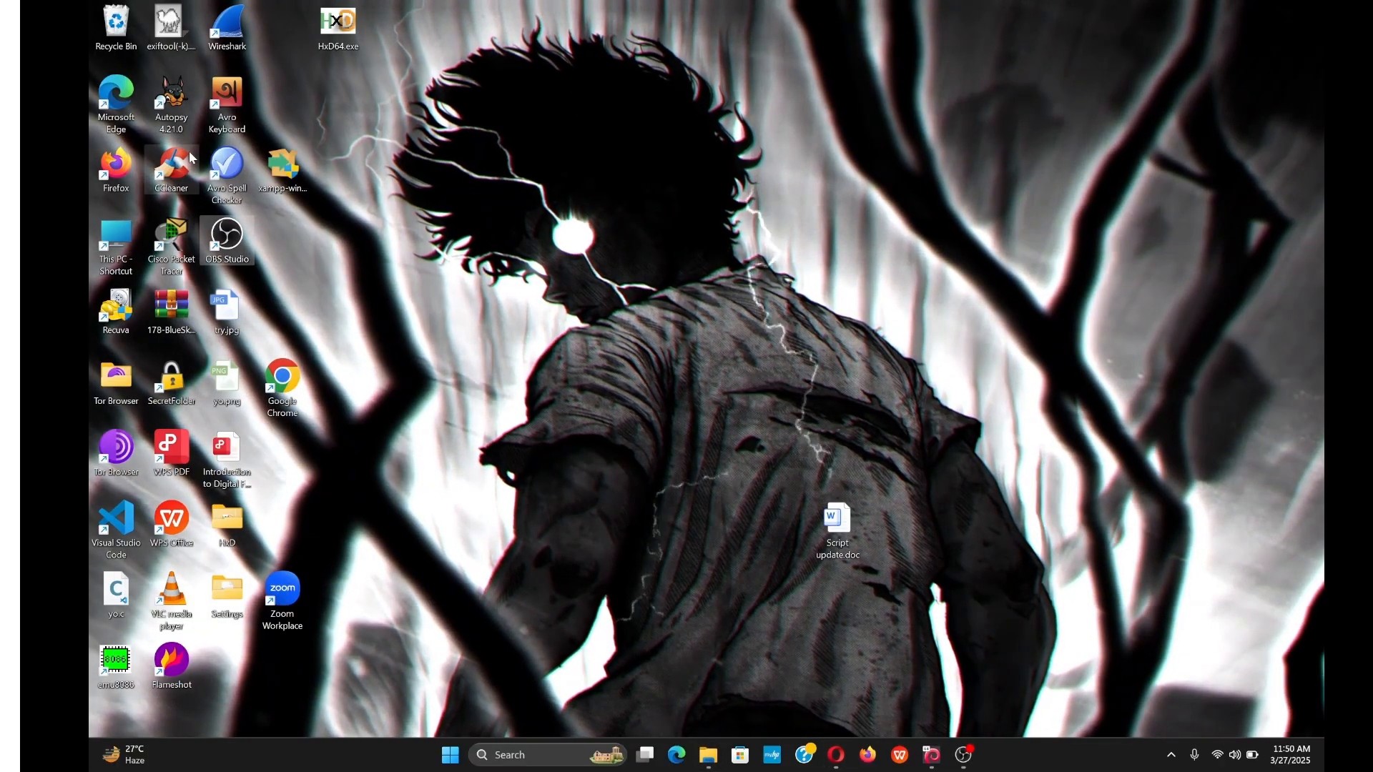
pyautogui.moveTo(179, 315); pyautogui.dragTo(791, 172)
pyautogui.doubleClick(811, 195)
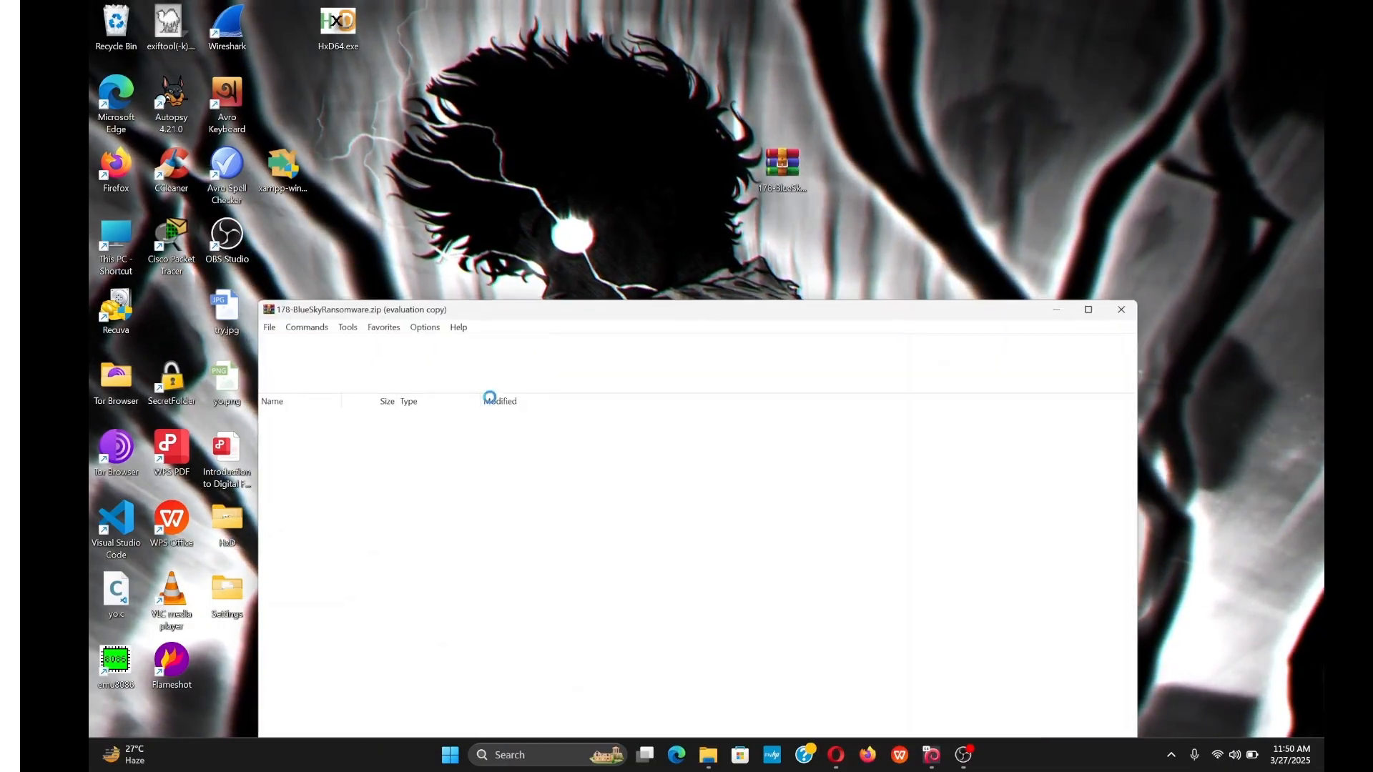
pyautogui.click(305, 344)
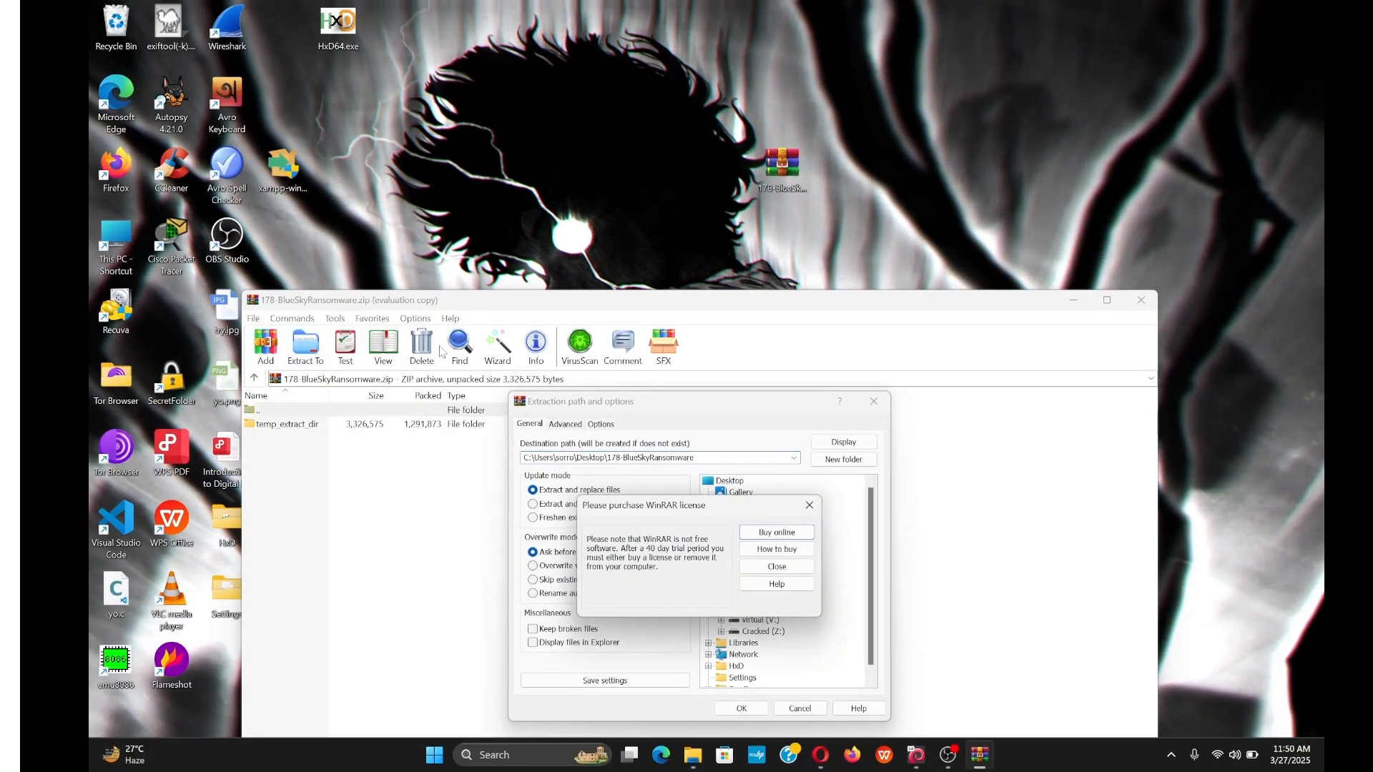
pyautogui.click(805, 507)
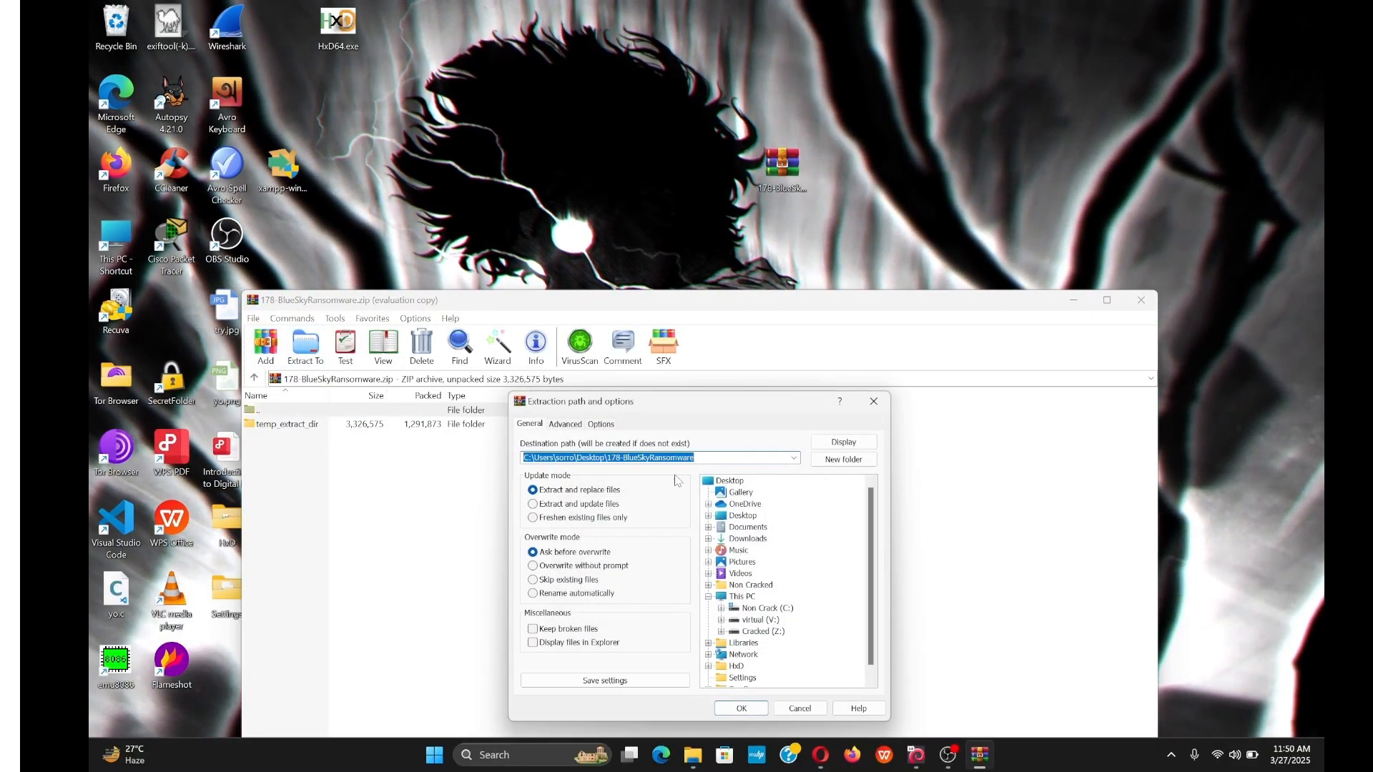
pyautogui.click(564, 630)
pyautogui.click(581, 643)
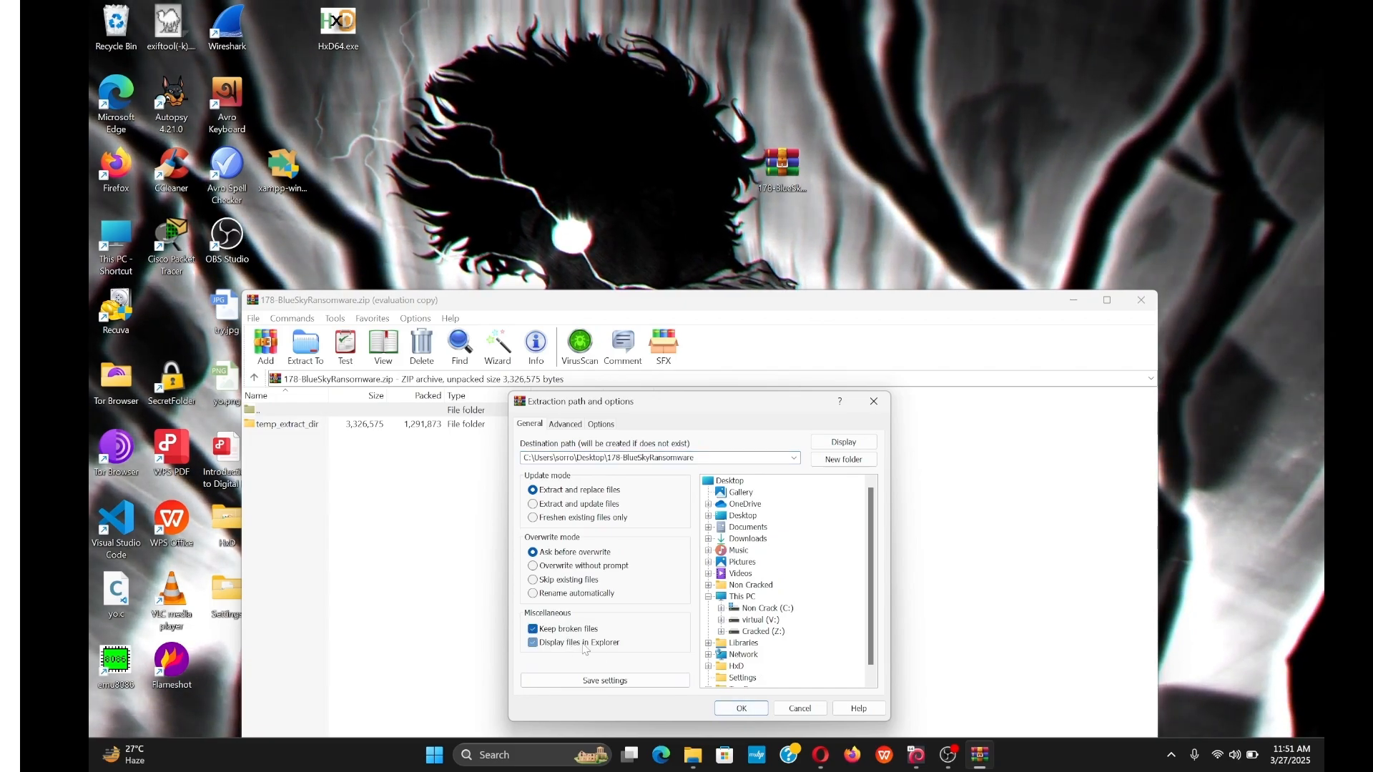
pyautogui.click(741, 708)
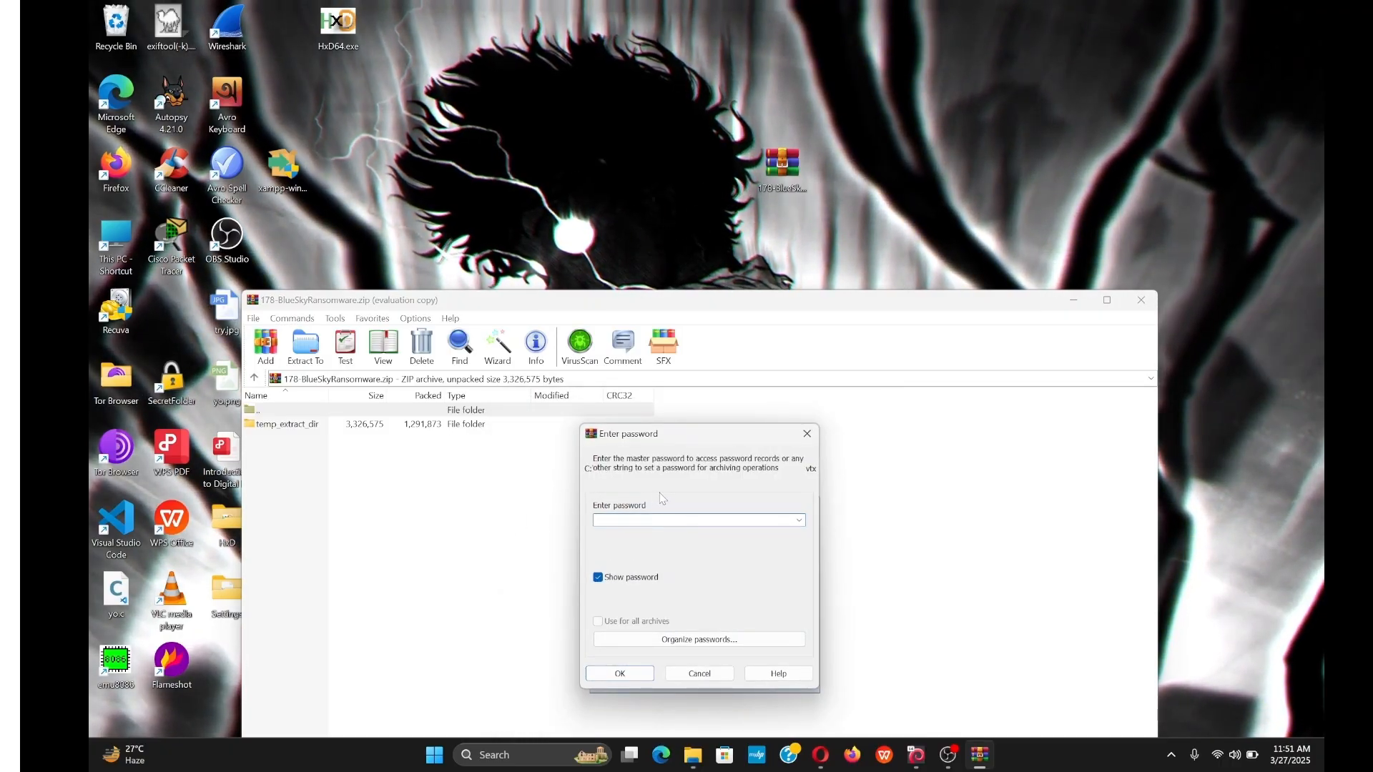
# Copy the unzip password from the lab page and paste it into WinRAR's password prompt.
pyautogui.click(826, 754)
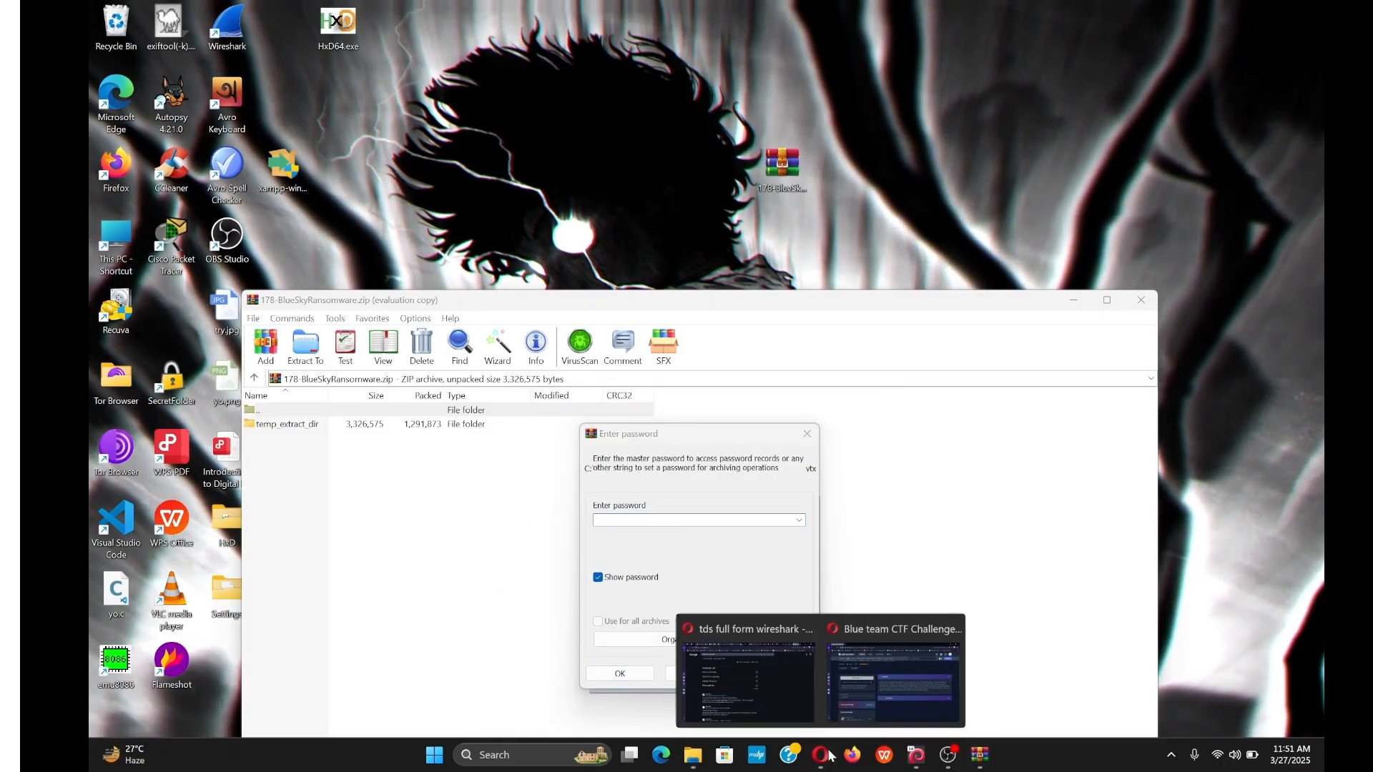
pyautogui.click(865, 689)
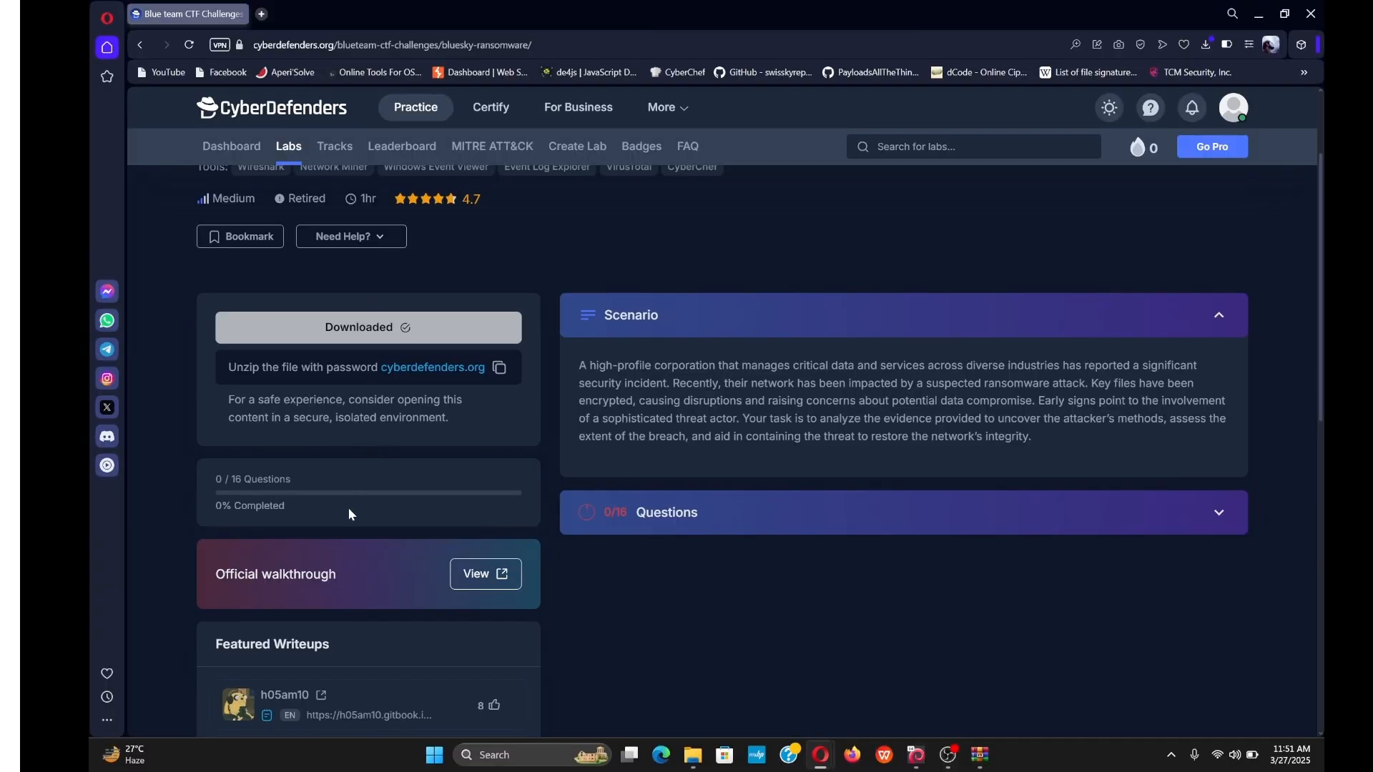
pyautogui.scroll(2, 393, 508)
pyautogui.moveTo(387, 512); pyautogui.dragTo(484, 509)
pyautogui.click(424, 514)
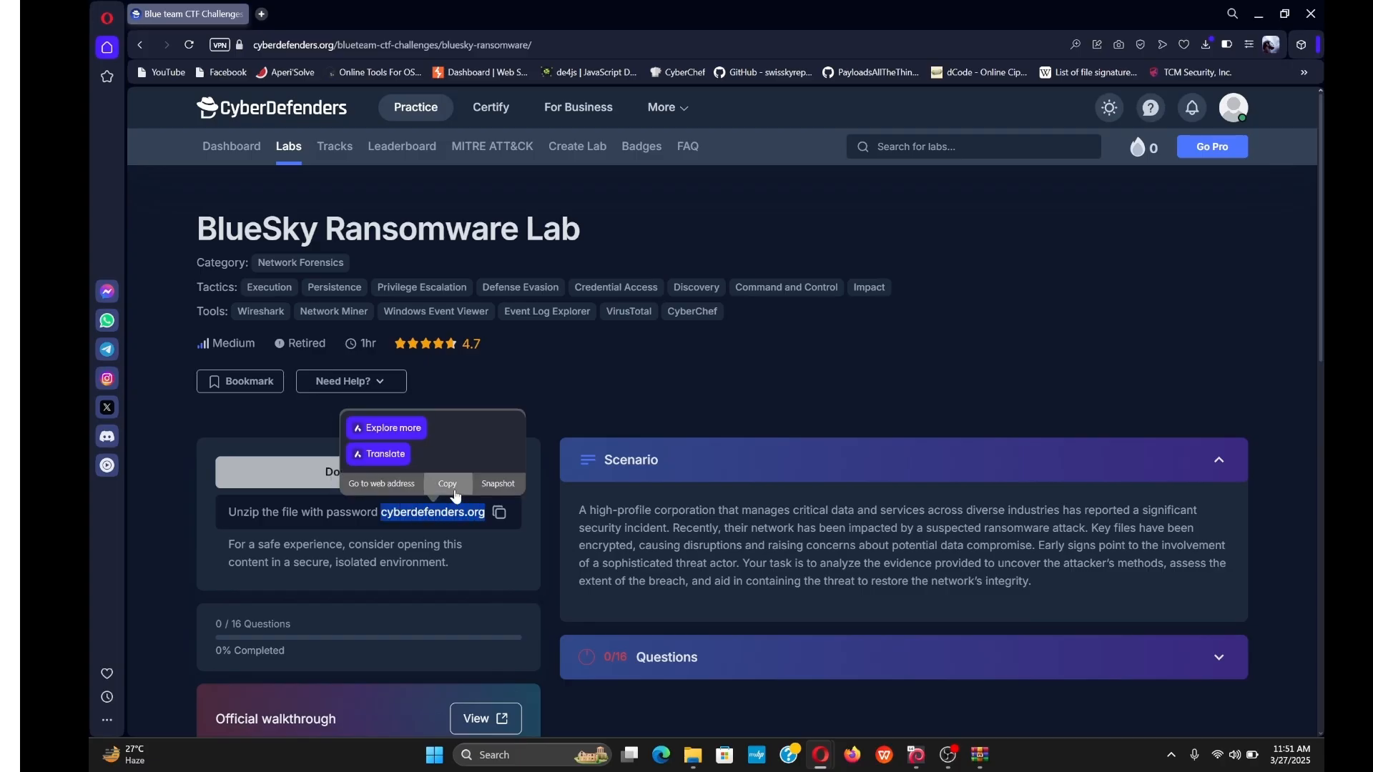
pyautogui.click(448, 484)
pyautogui.click(1259, 13)
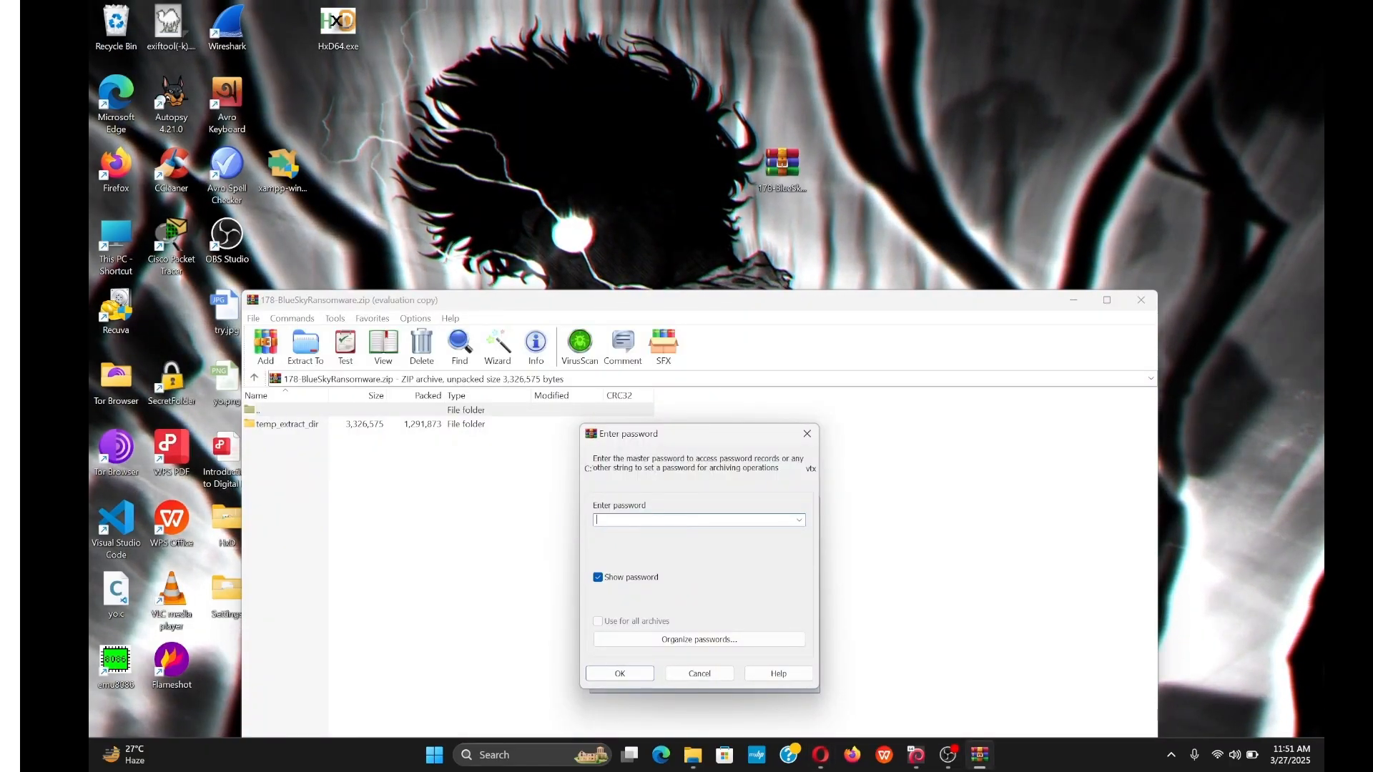
pyautogui.hotkey('ctrl', 'v')
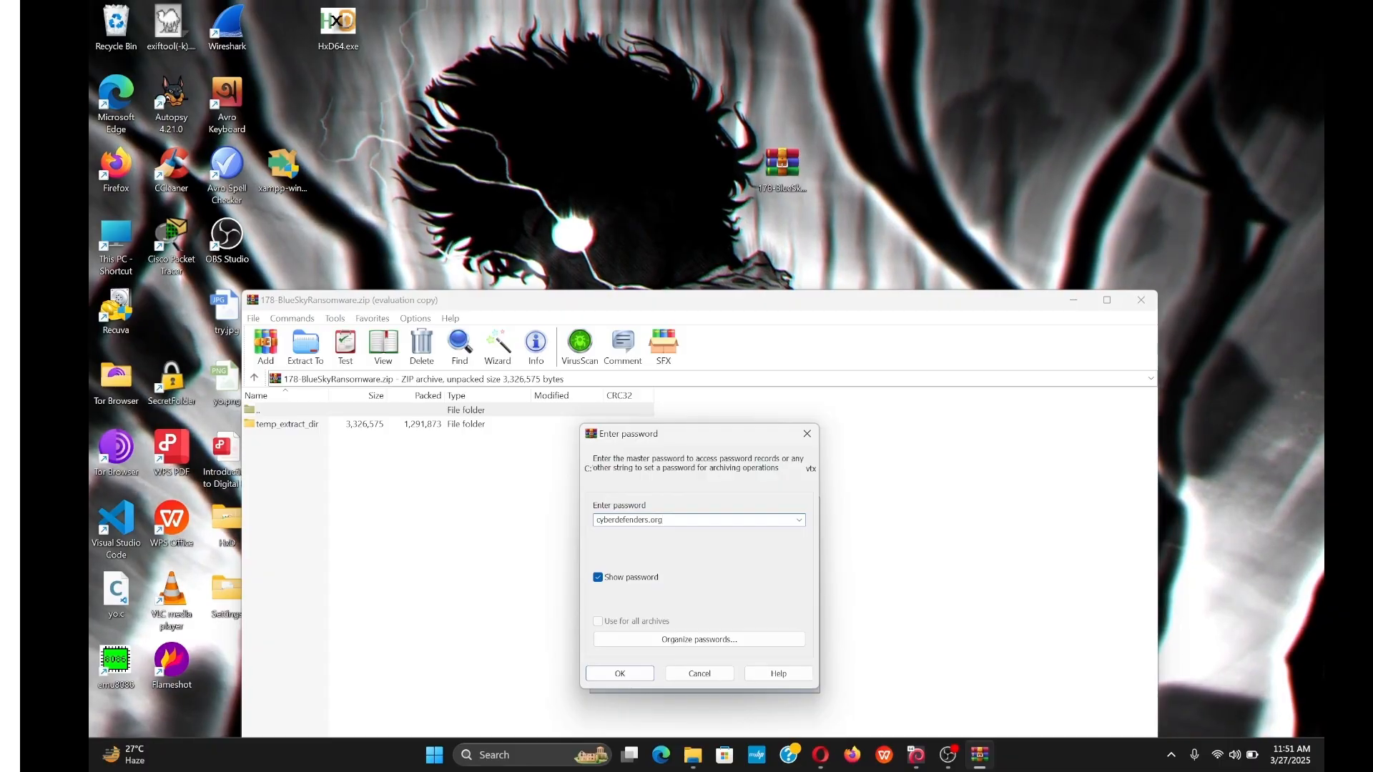
pyautogui.press('Return')
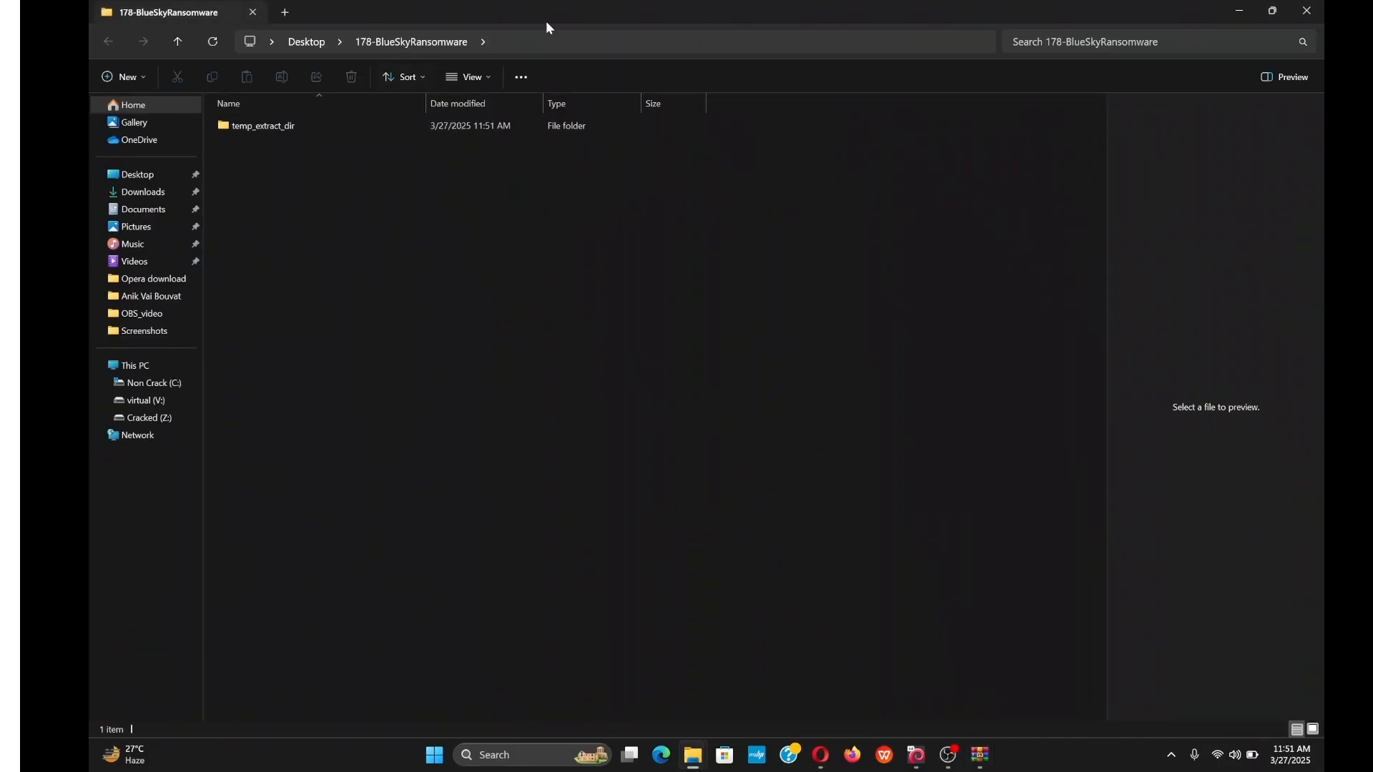
# Open BlueSkyRansomware.pcap from temp_extract_dir in Wireshark, then minimize Wireshark and the folder.
pyautogui.doubleClick(276, 126)
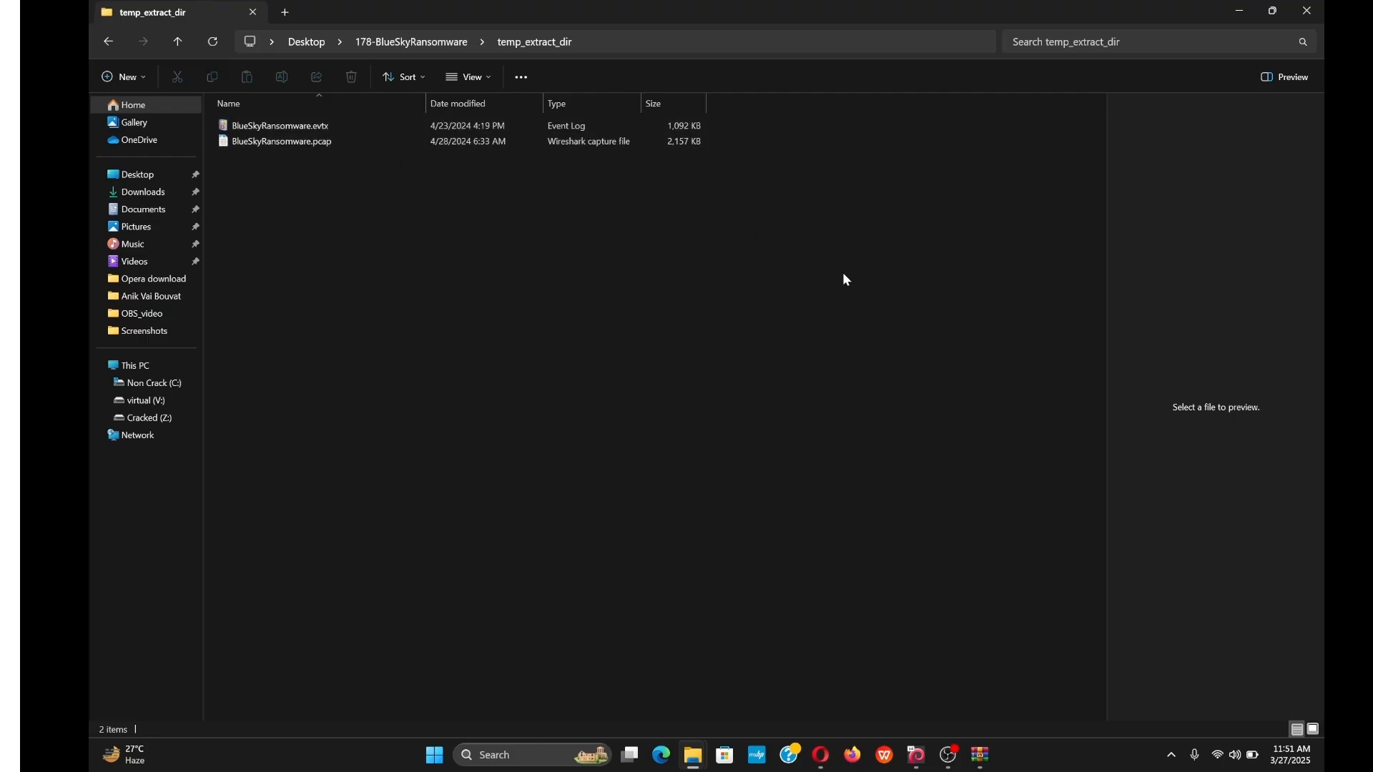
pyautogui.doubleClick(302, 141)
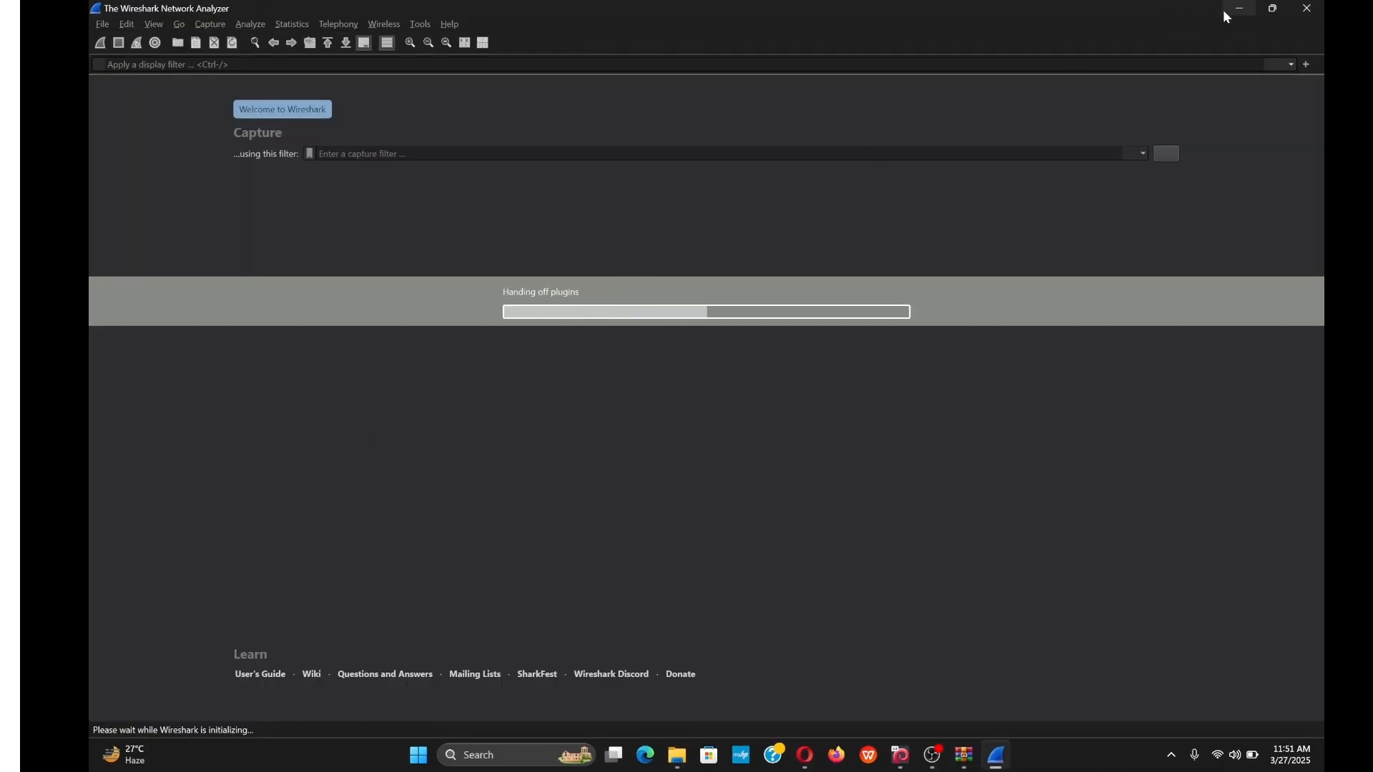
pyautogui.click(1227, 11)
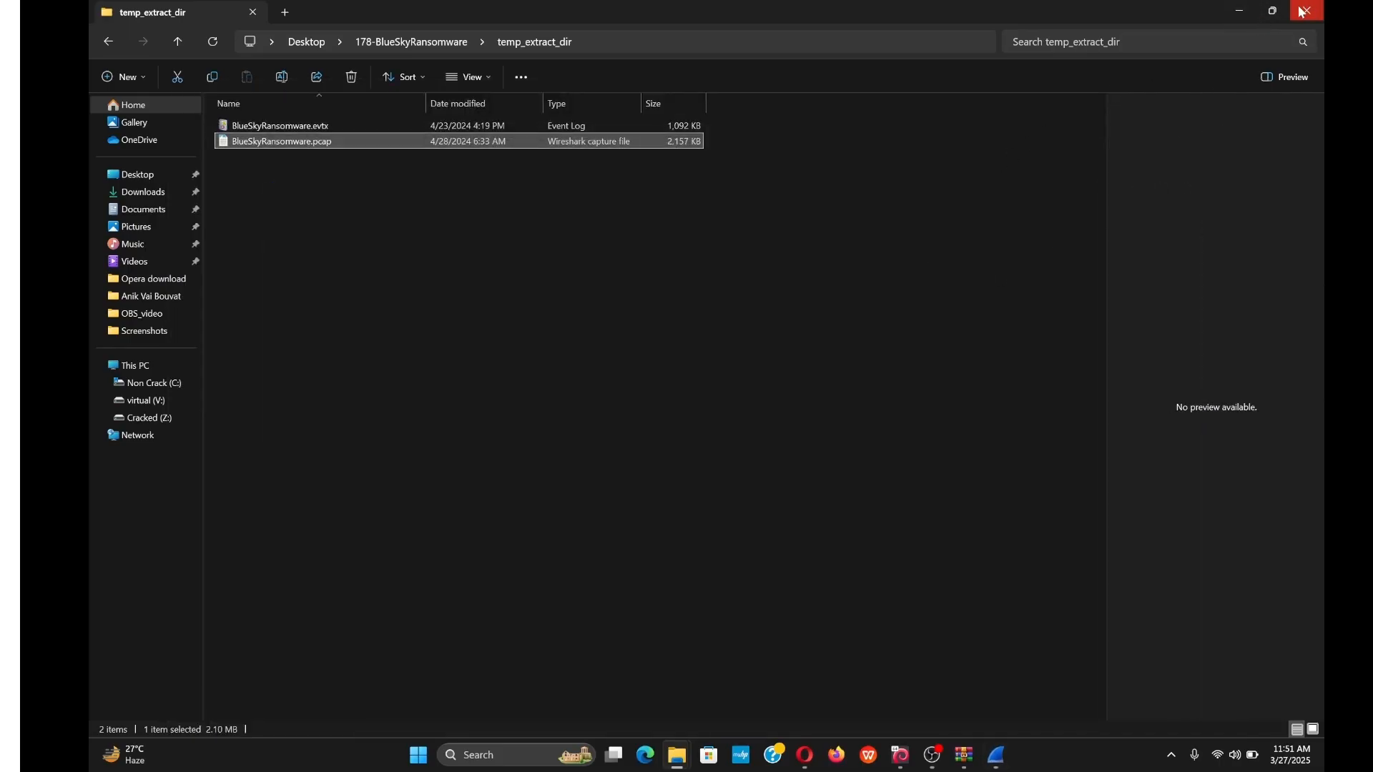
pyautogui.click(1241, 11)
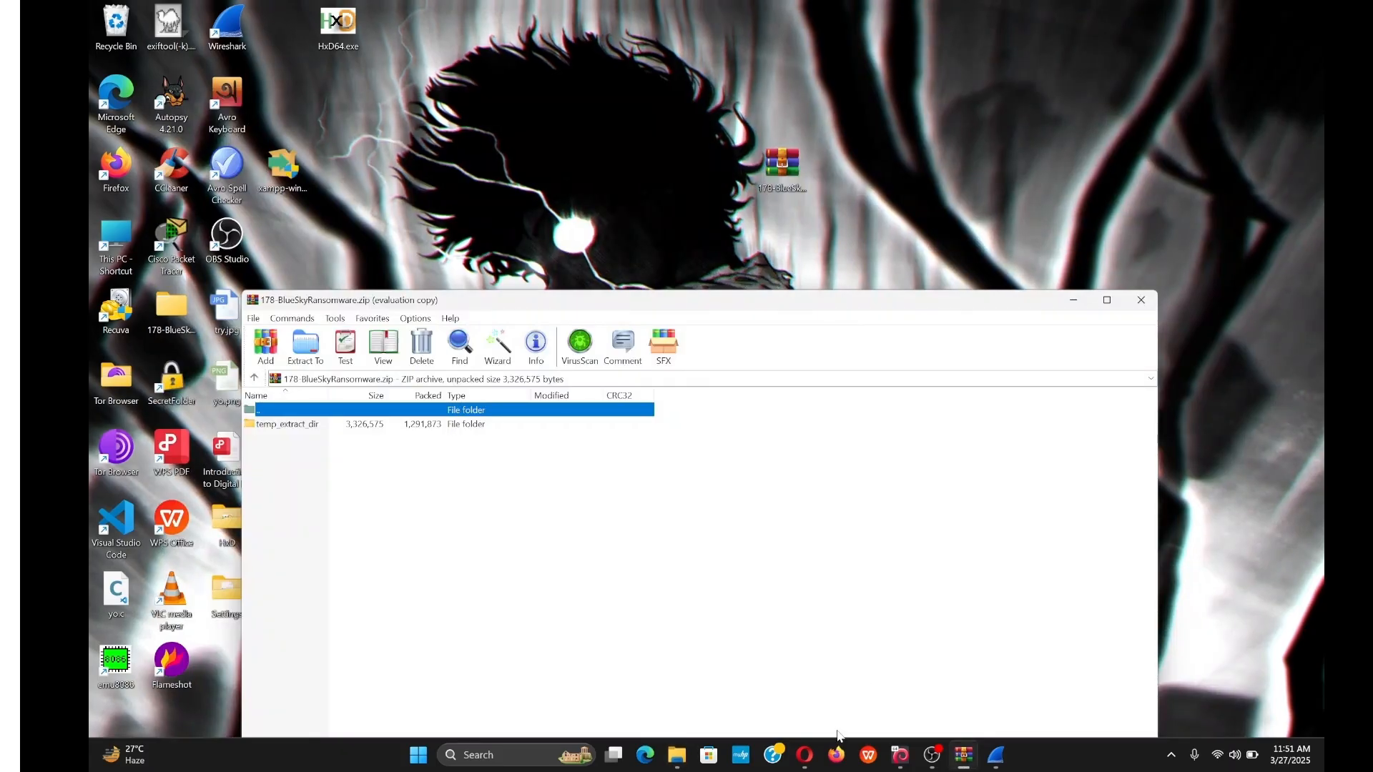
# Close WinRAR and return to the CyberDefenders lab page.
pyautogui.click(1142, 299)
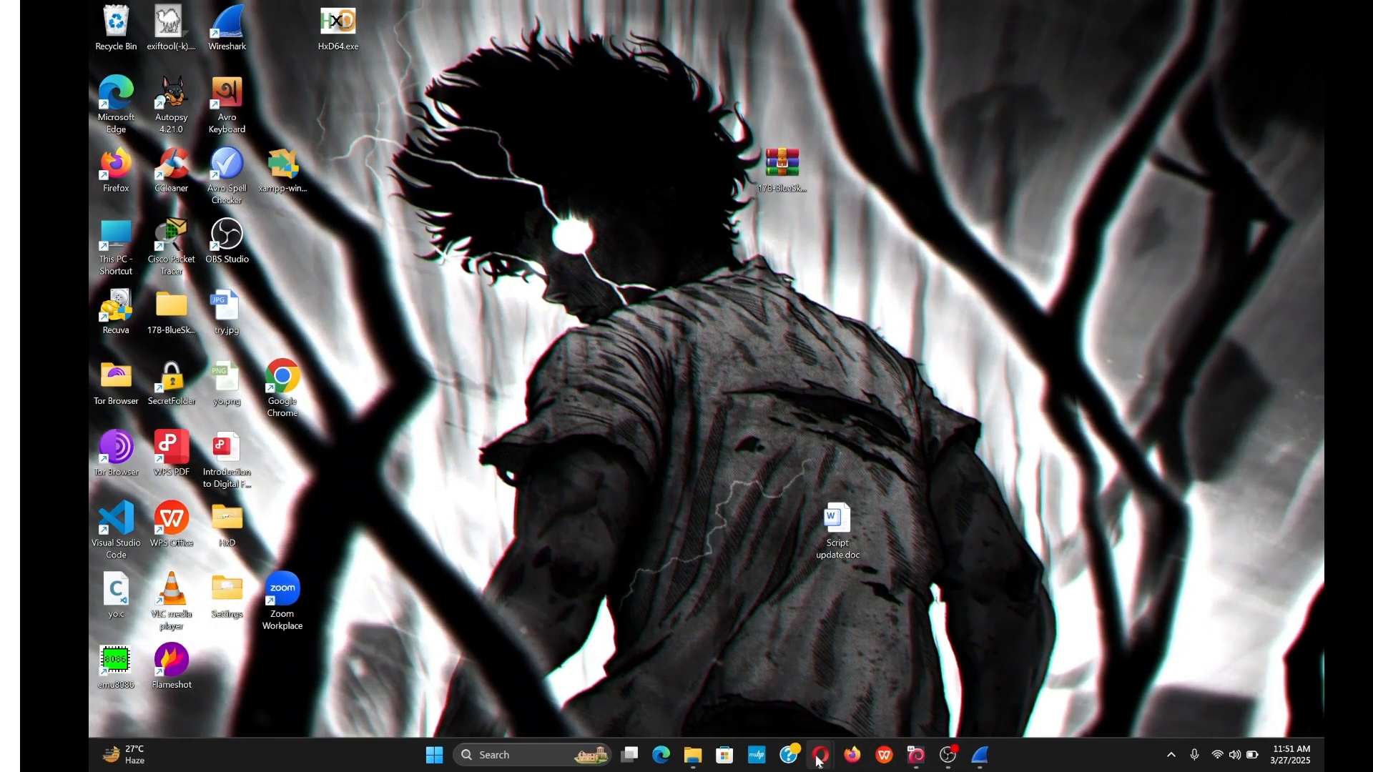
pyautogui.moveTo(821, 755)
pyautogui.click(887, 672)
pyautogui.scroll(-3, 660, 290)
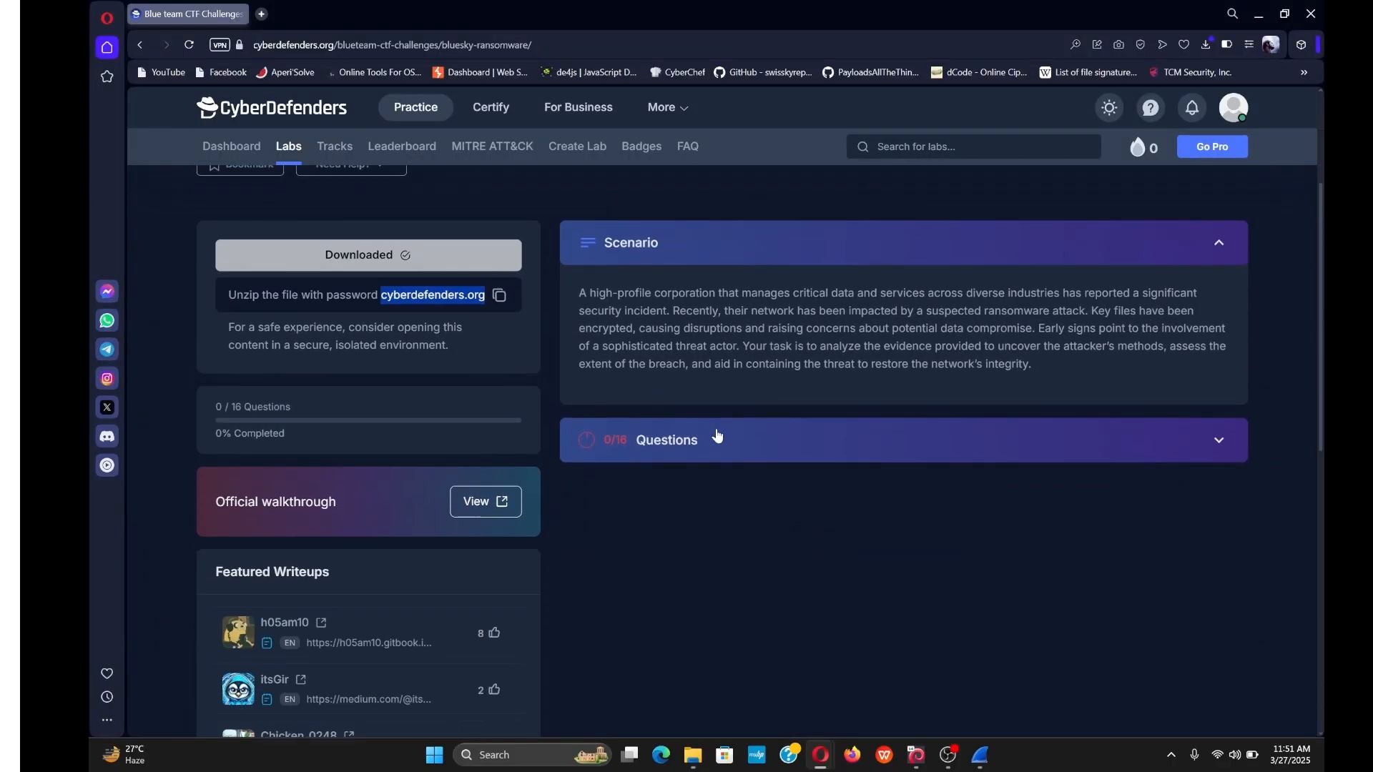
# Expand the Questions panel and scroll to Q1 about the port-scanning source IP.
pyautogui.click(701, 440)
pyautogui.scroll(-3, 748, 431)
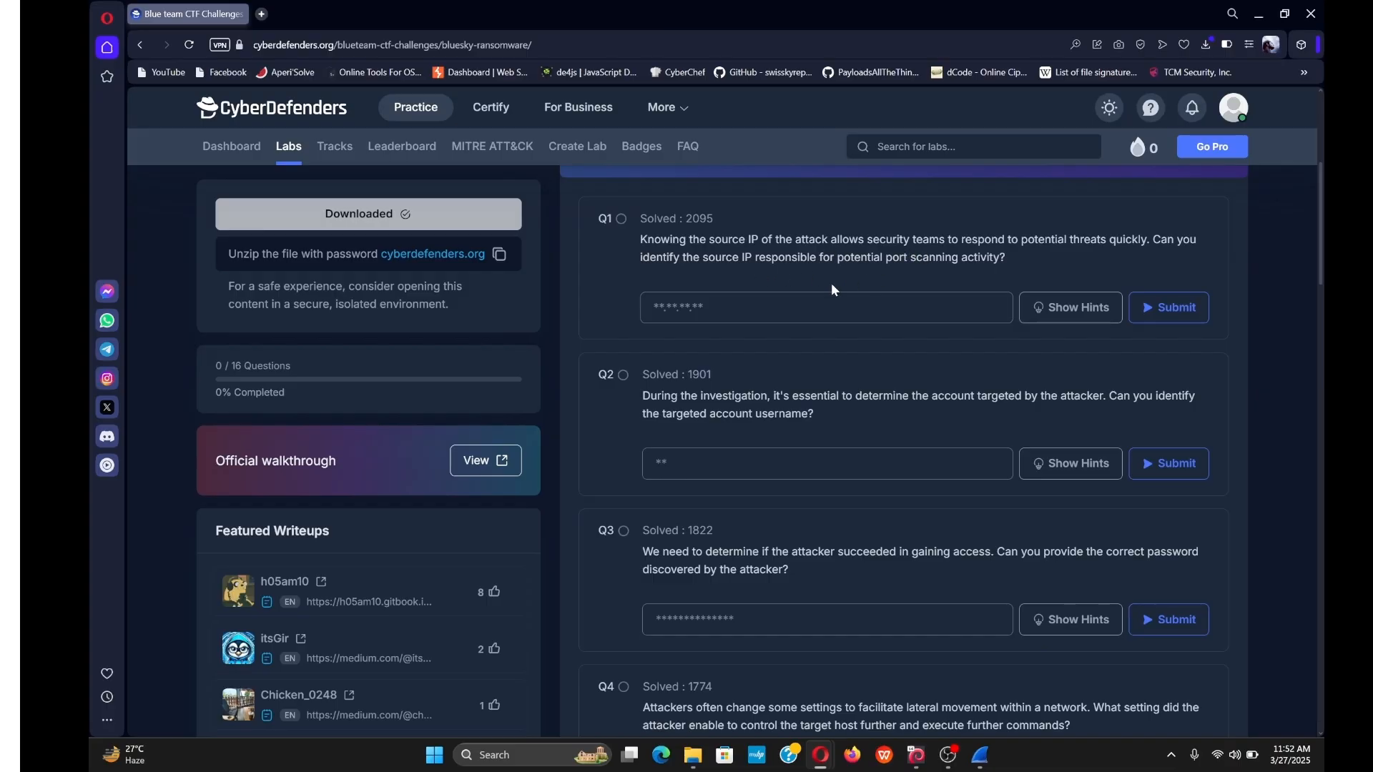
# Check Statistics > Conversations: 87.96.21.81 and 87.96.21.84 exchange 4,767 IPv4 packets.
pyautogui.click(980, 756)
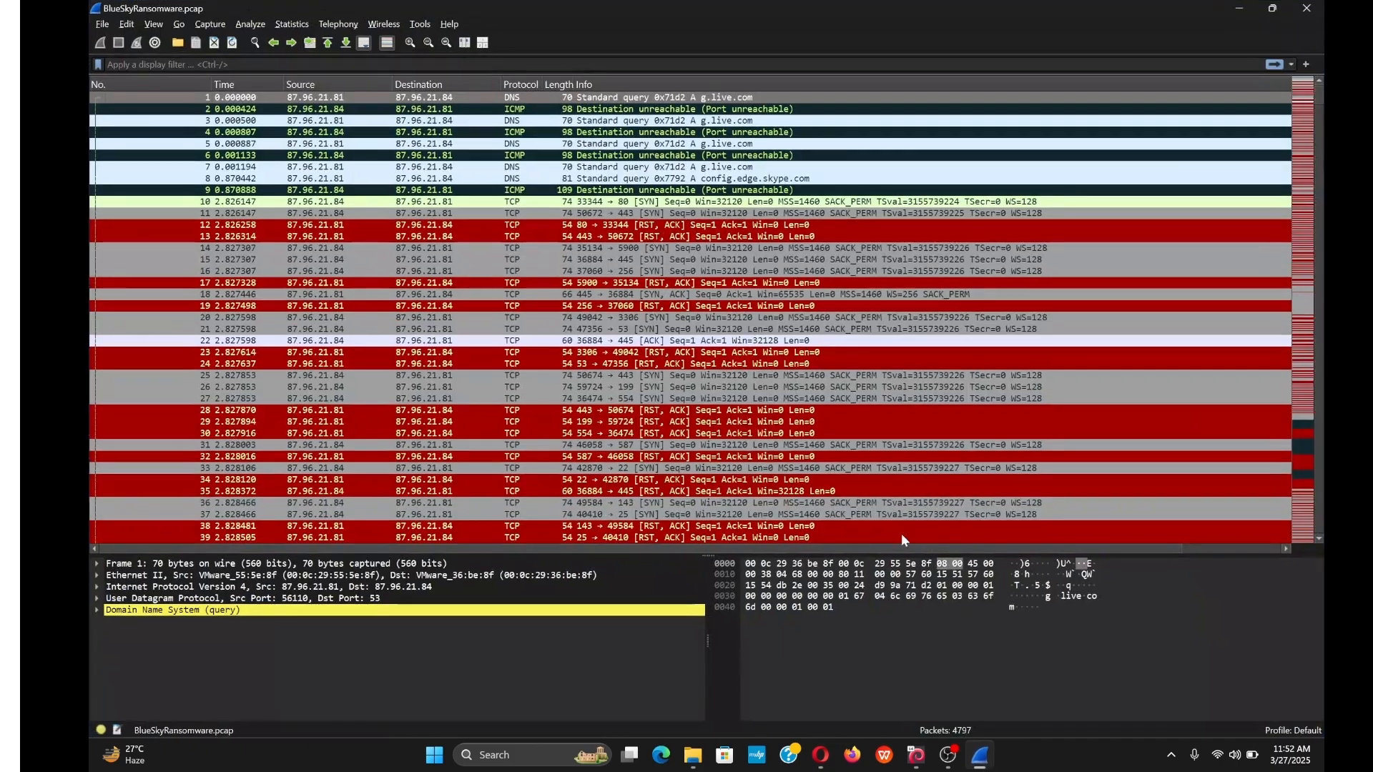
pyautogui.scroll(-19, 409, 331)
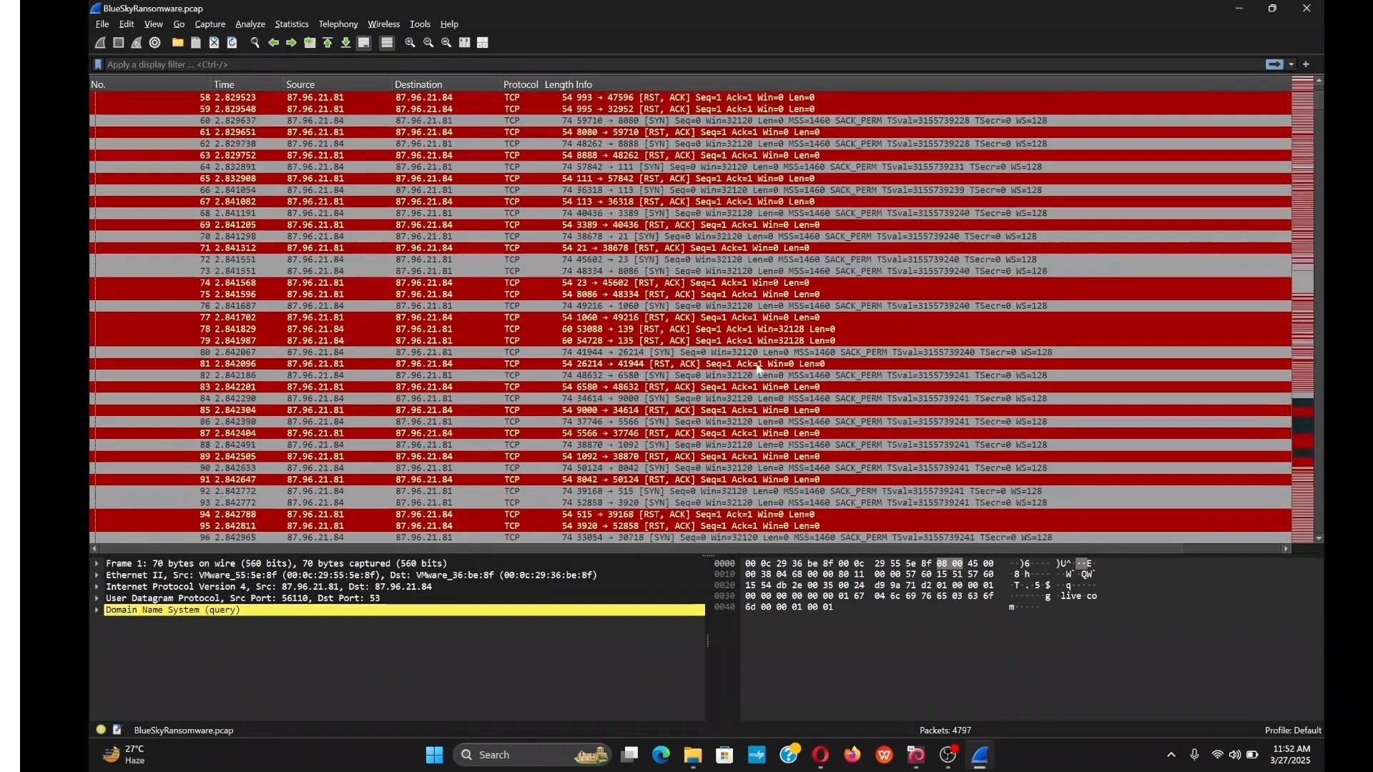
pyautogui.moveTo(1319, 113); pyautogui.dragTo(1282, 101)
pyautogui.scroll(20, 786, 207)
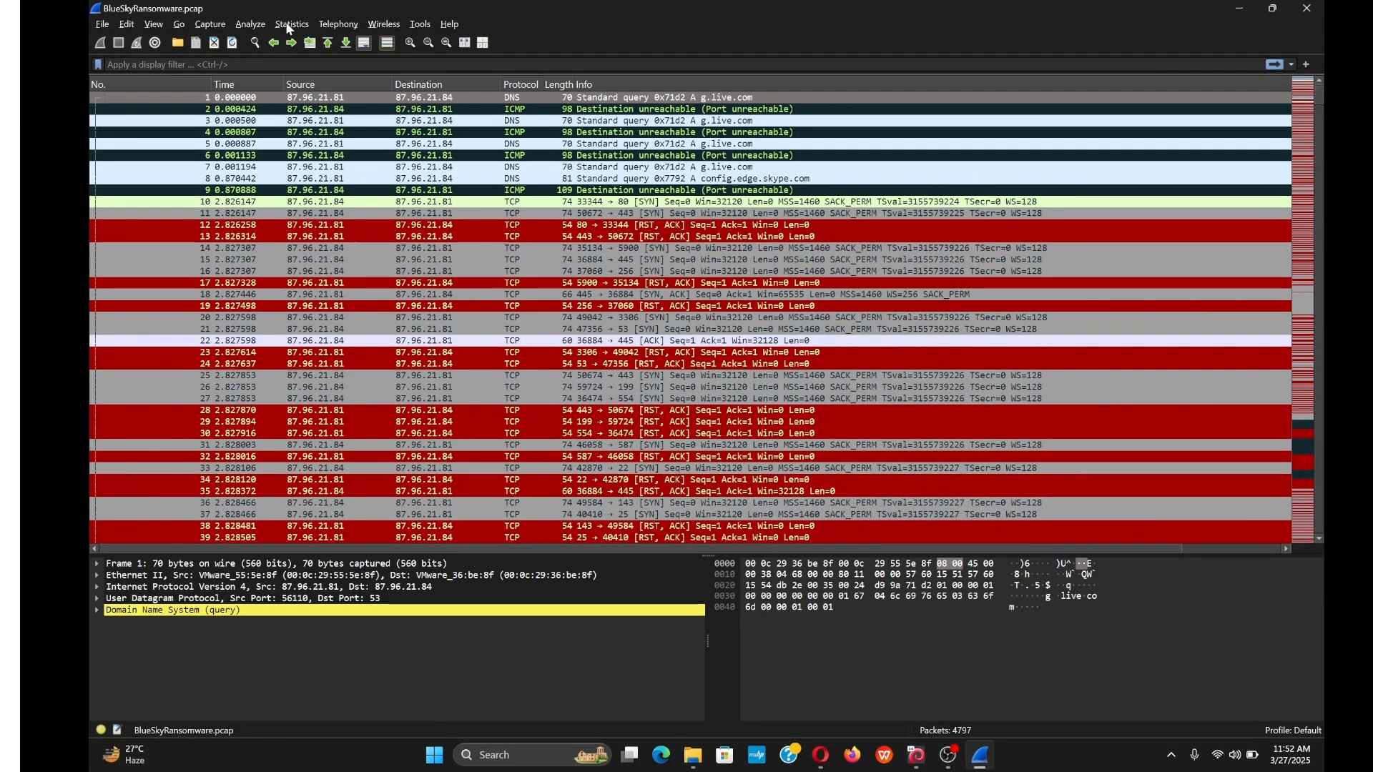
pyautogui.click(291, 25)
pyautogui.click(320, 93)
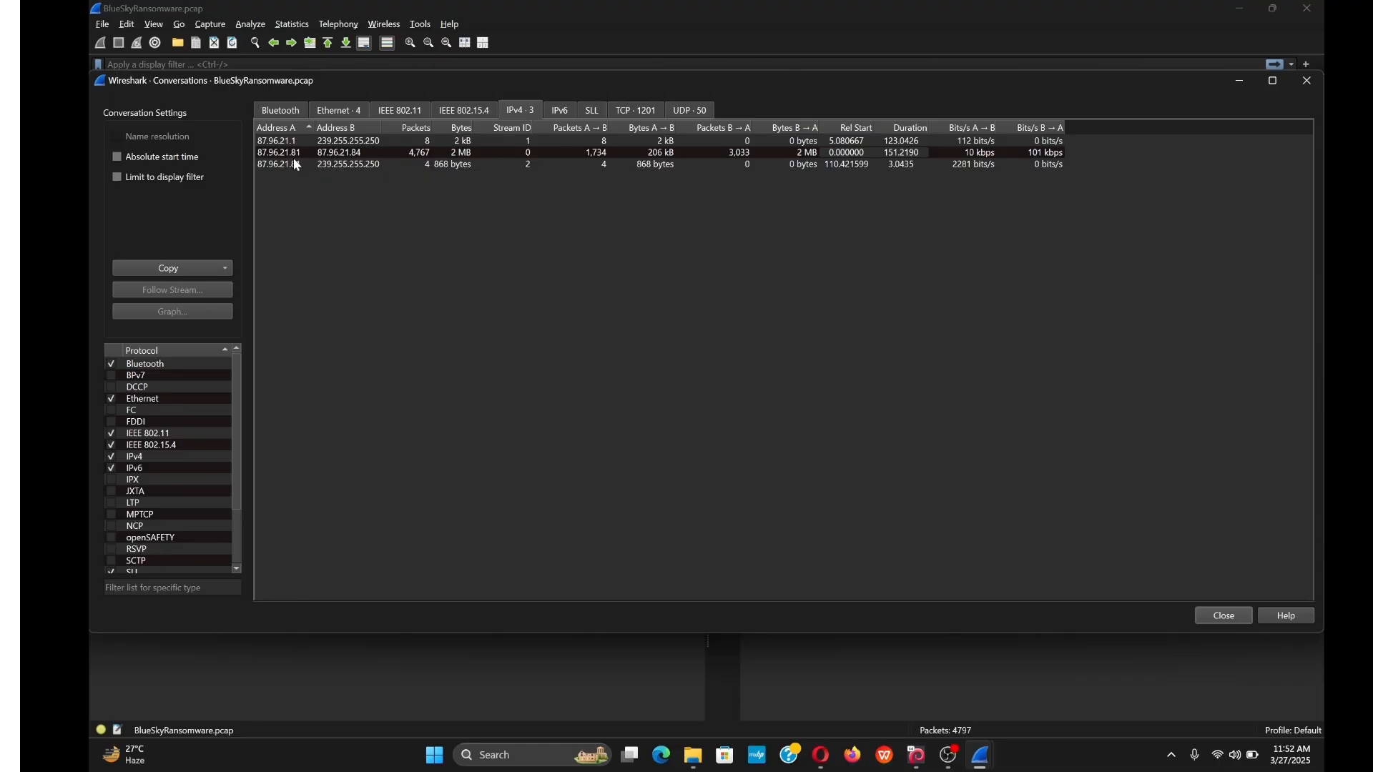
pyautogui.click(1305, 89)
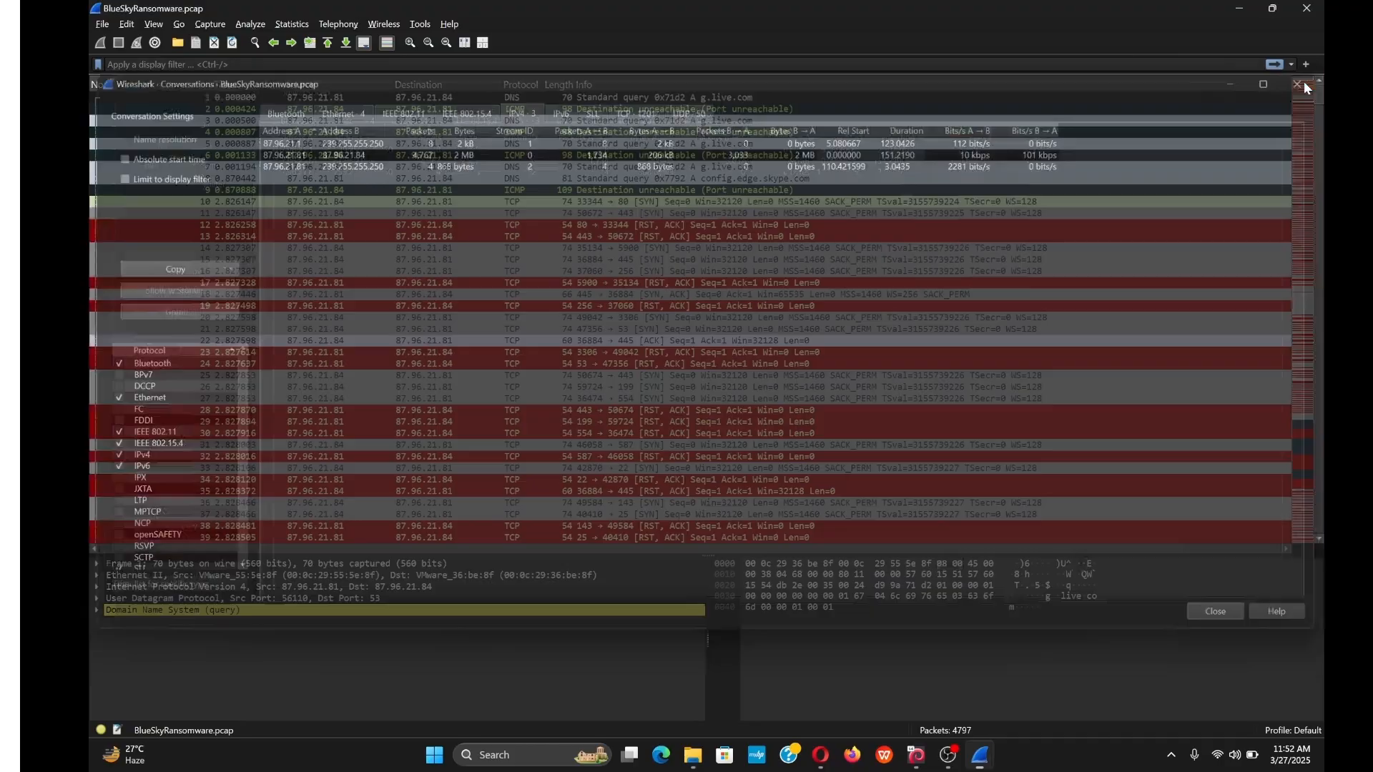
# Scroll through the packet list showing 87.96.21.84 sending SYNs to many ports of 87.96.21.81.
pyautogui.scroll(-1, 321, 348)
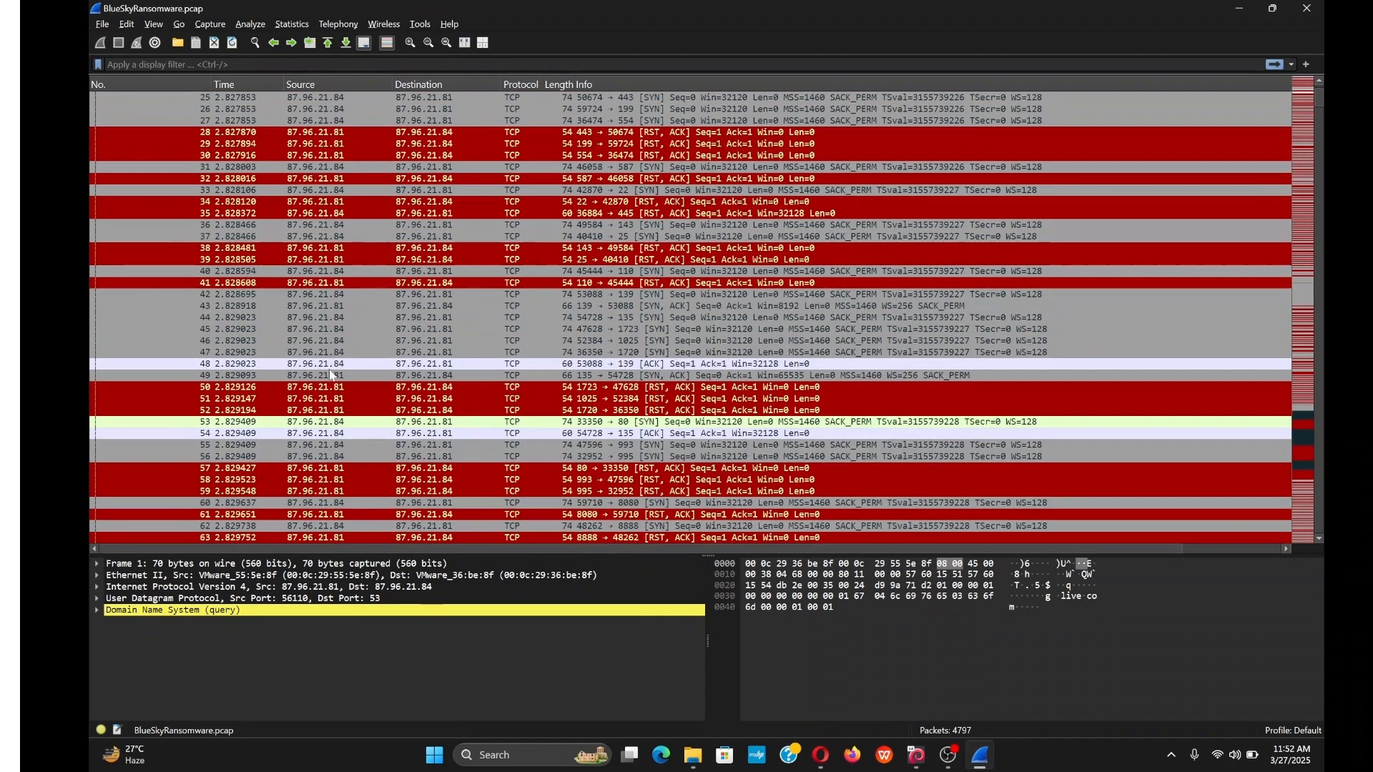
pyautogui.scroll(-5, 562, 334)
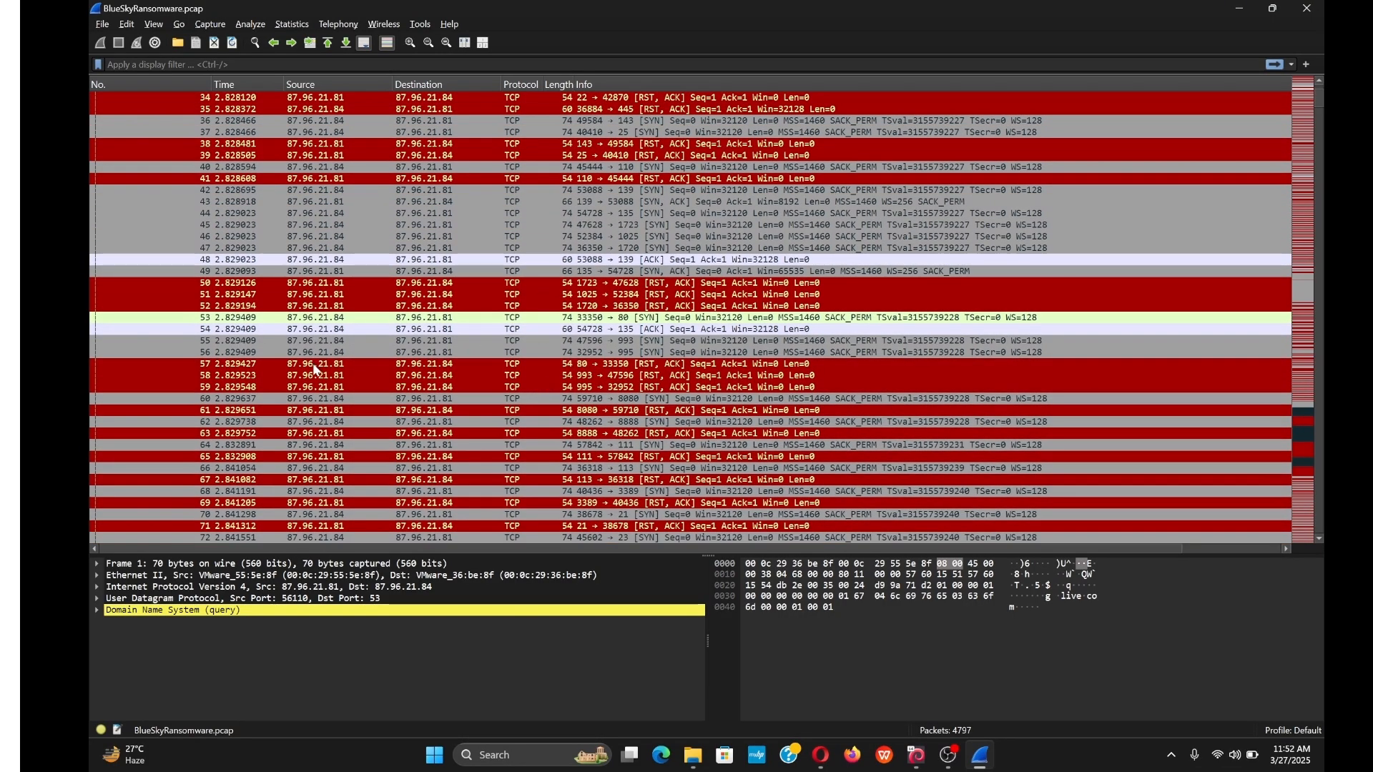
pyautogui.scroll(-2, 370, 366)
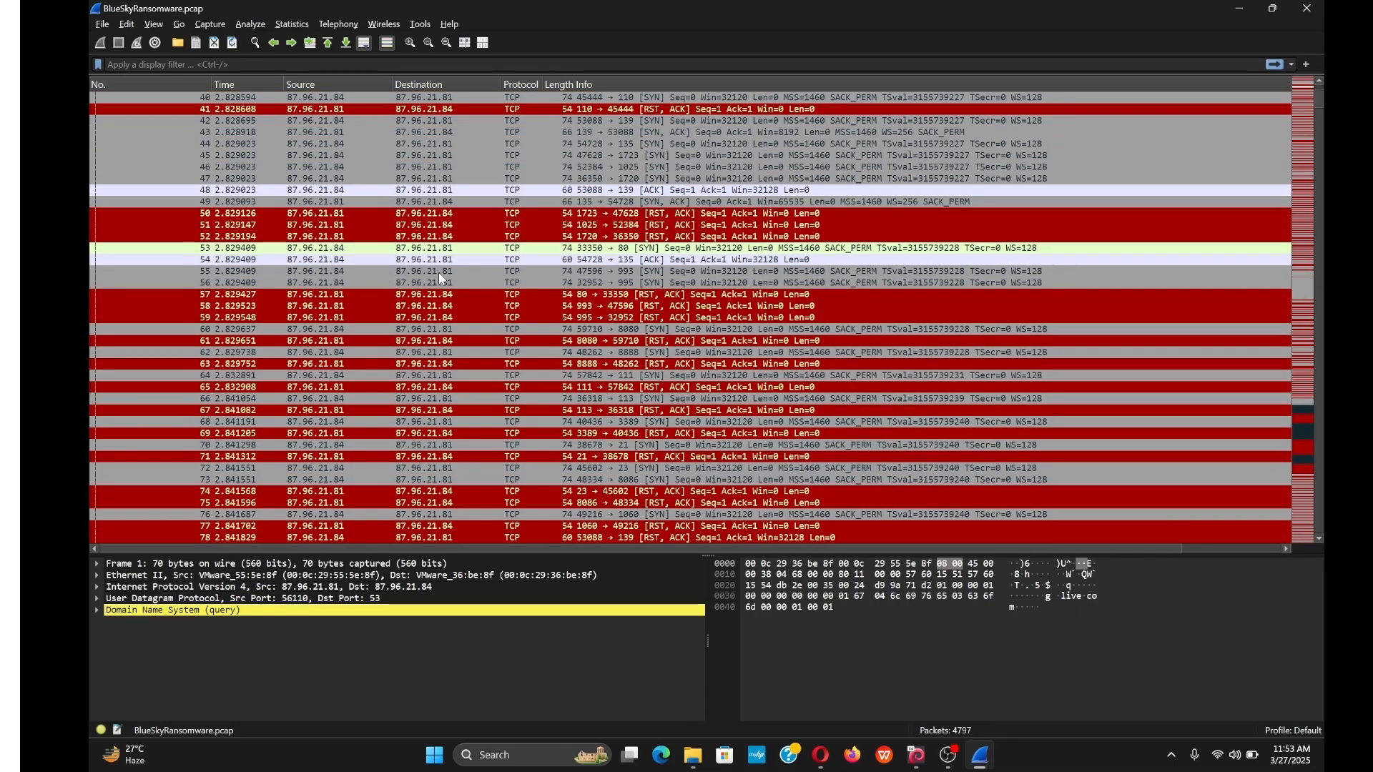
pyautogui.scroll(-20, 985, 214)
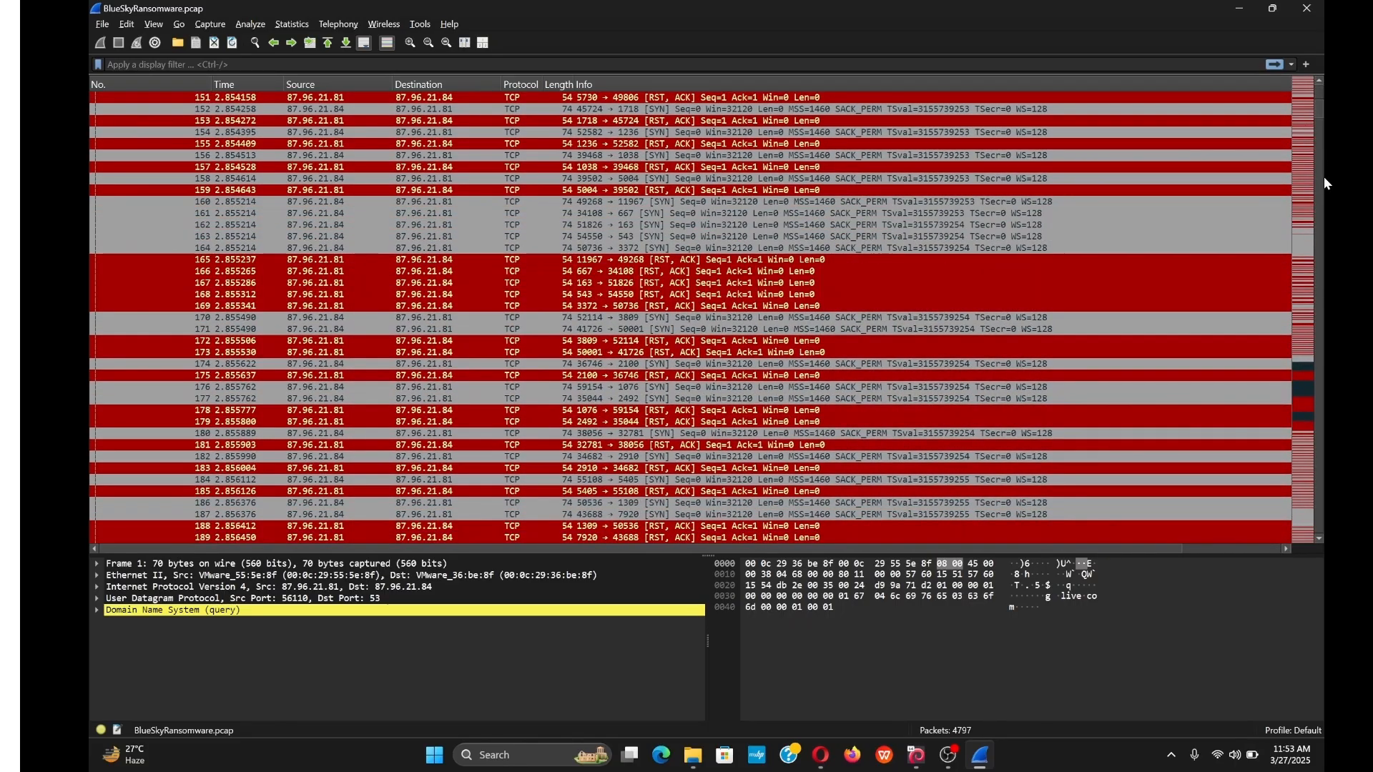
pyautogui.moveTo(1320, 106); pyautogui.dragTo(1323, 471)
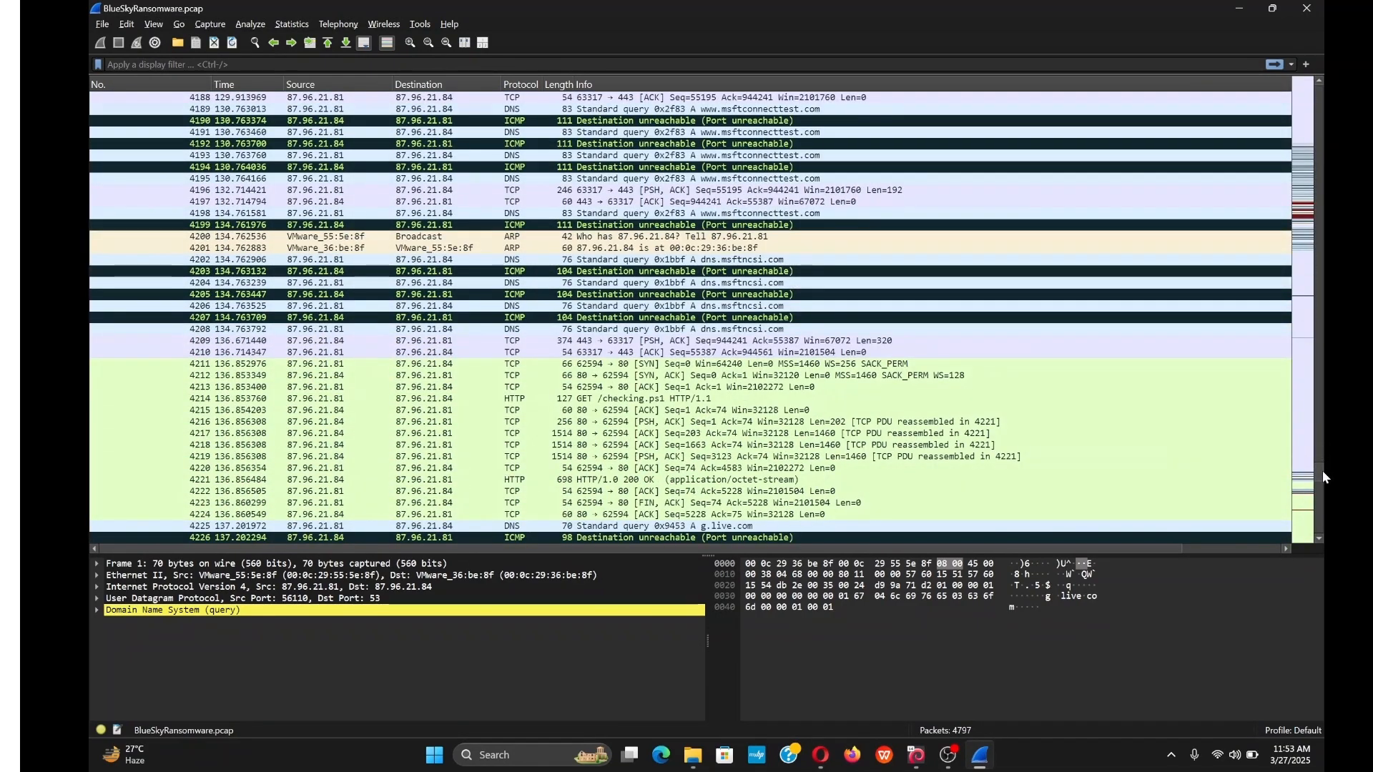
pyautogui.scroll(-3, 670, 389)
pyautogui.scroll(3, 670, 389)
pyautogui.scroll(2, 671, 390)
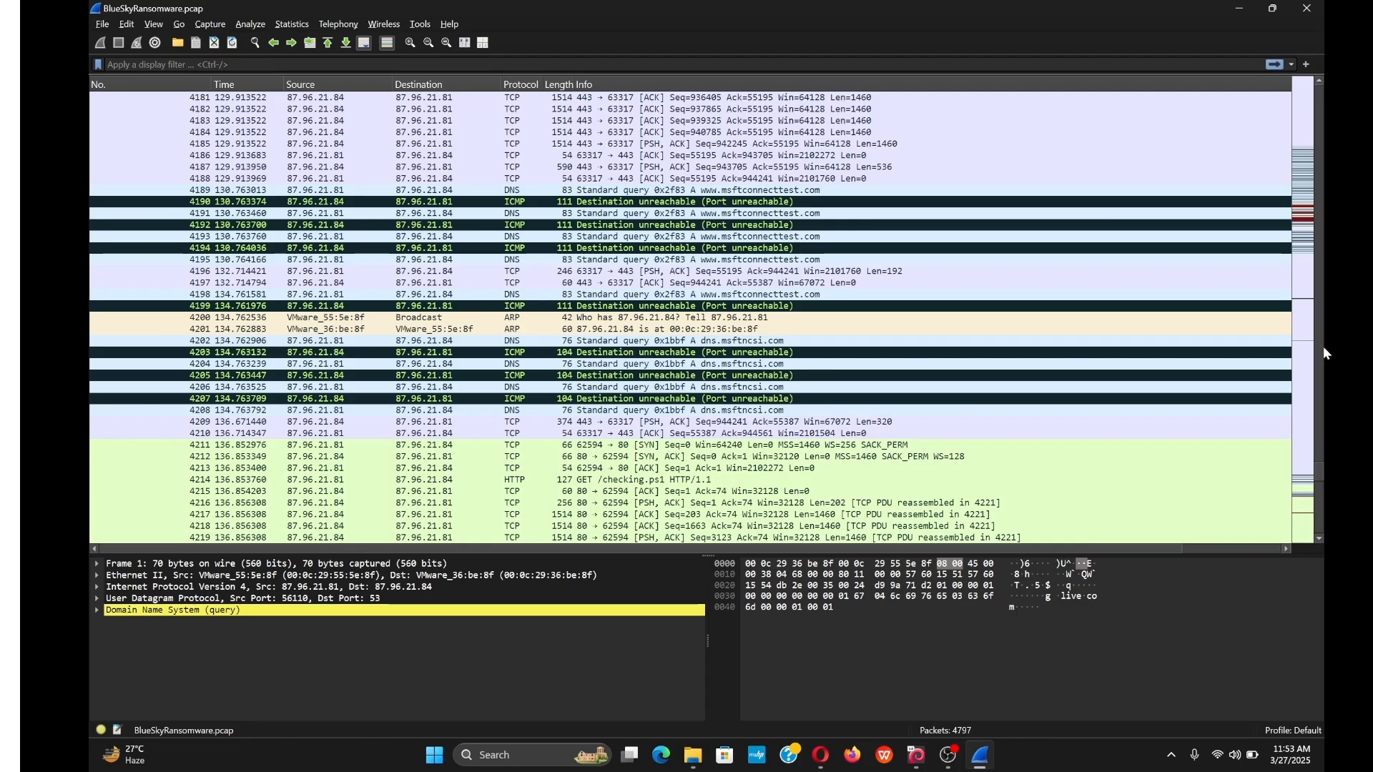
pyautogui.moveTo(1323, 469); pyautogui.dragTo(1256, 71)
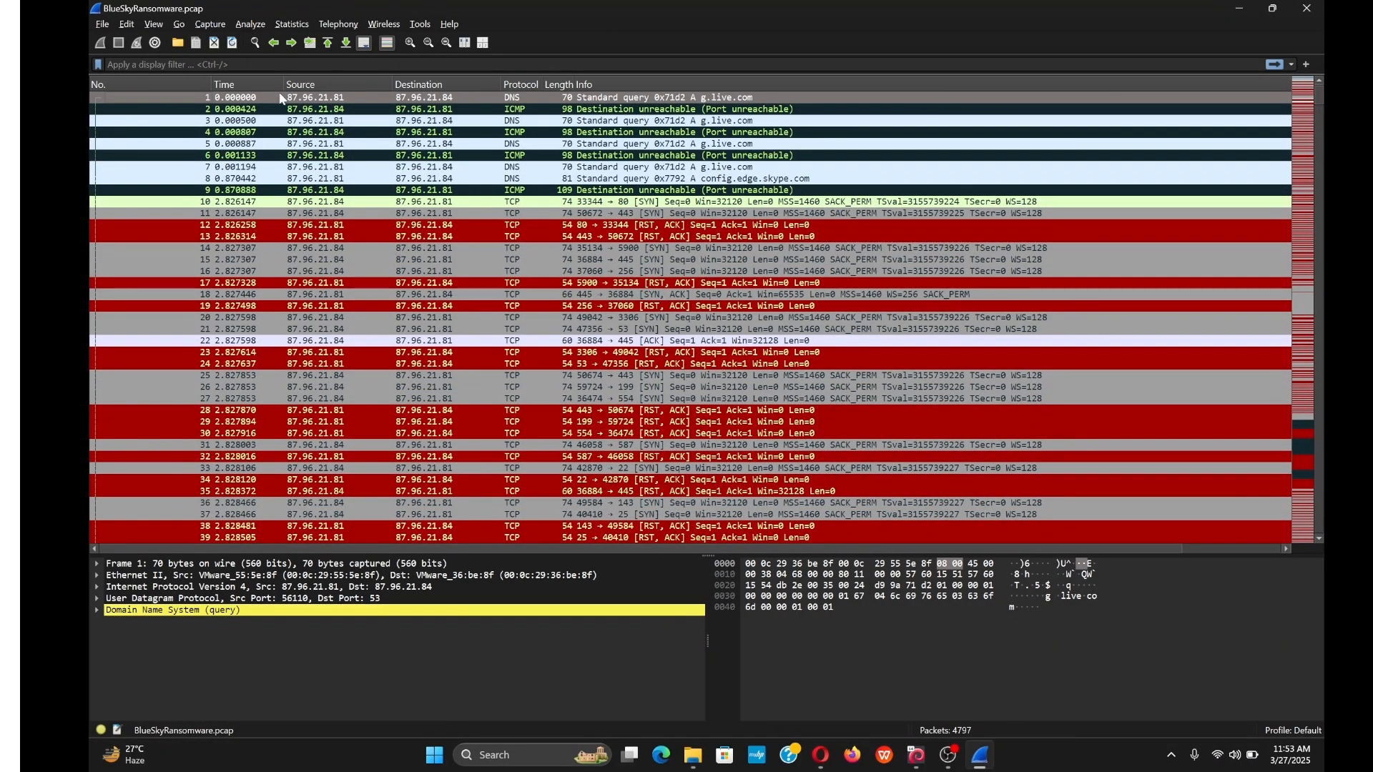
pyautogui.scroll(-3, 494, 159)
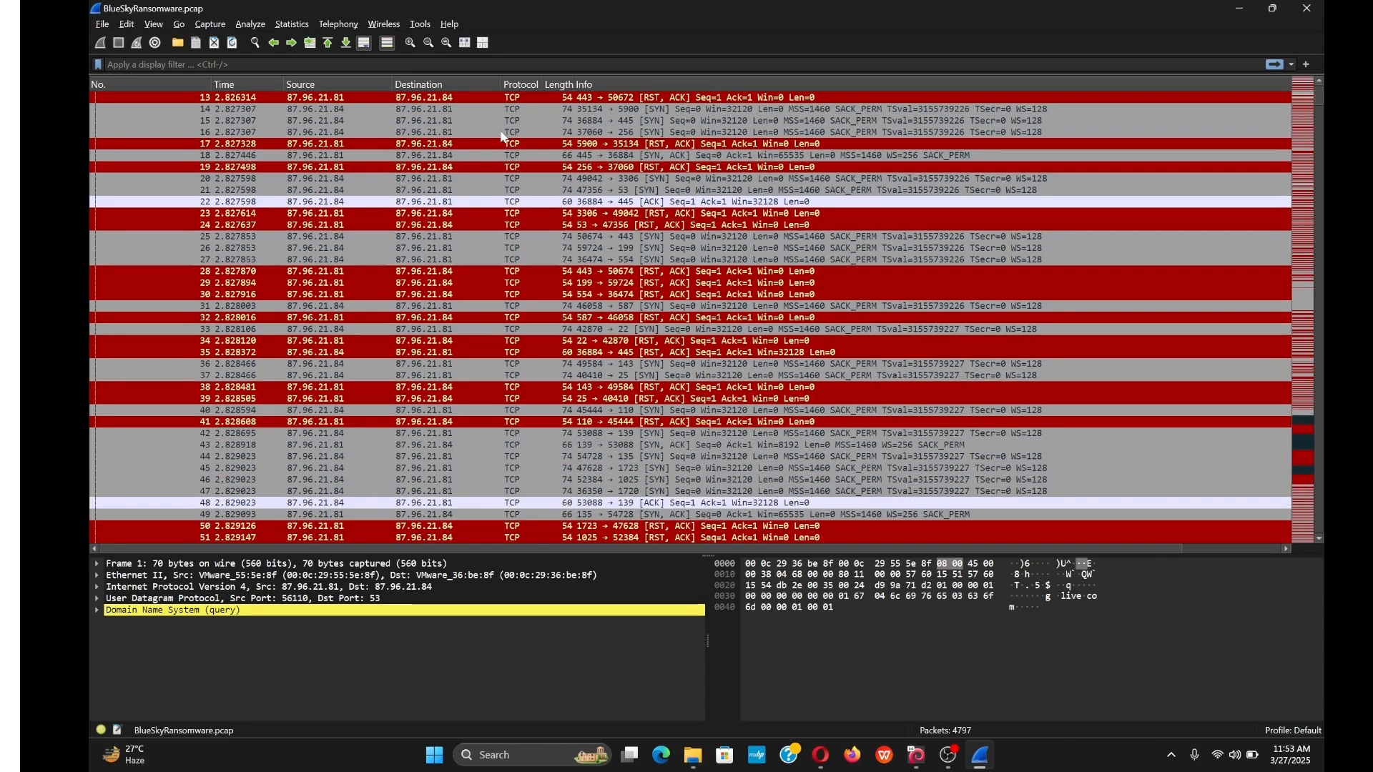
pyautogui.scroll(3, 494, 165)
pyautogui.scroll(-16, 493, 170)
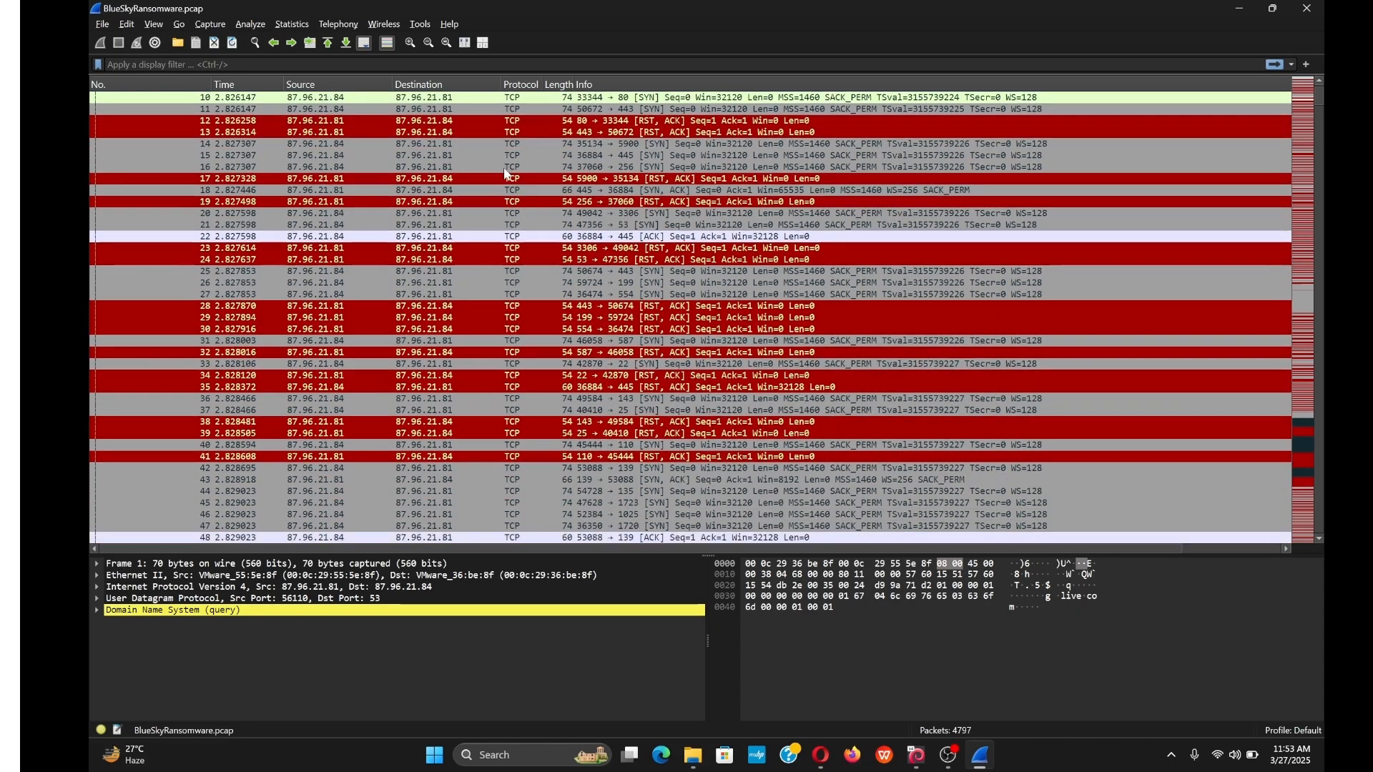
pyautogui.scroll(2, 541, 341)
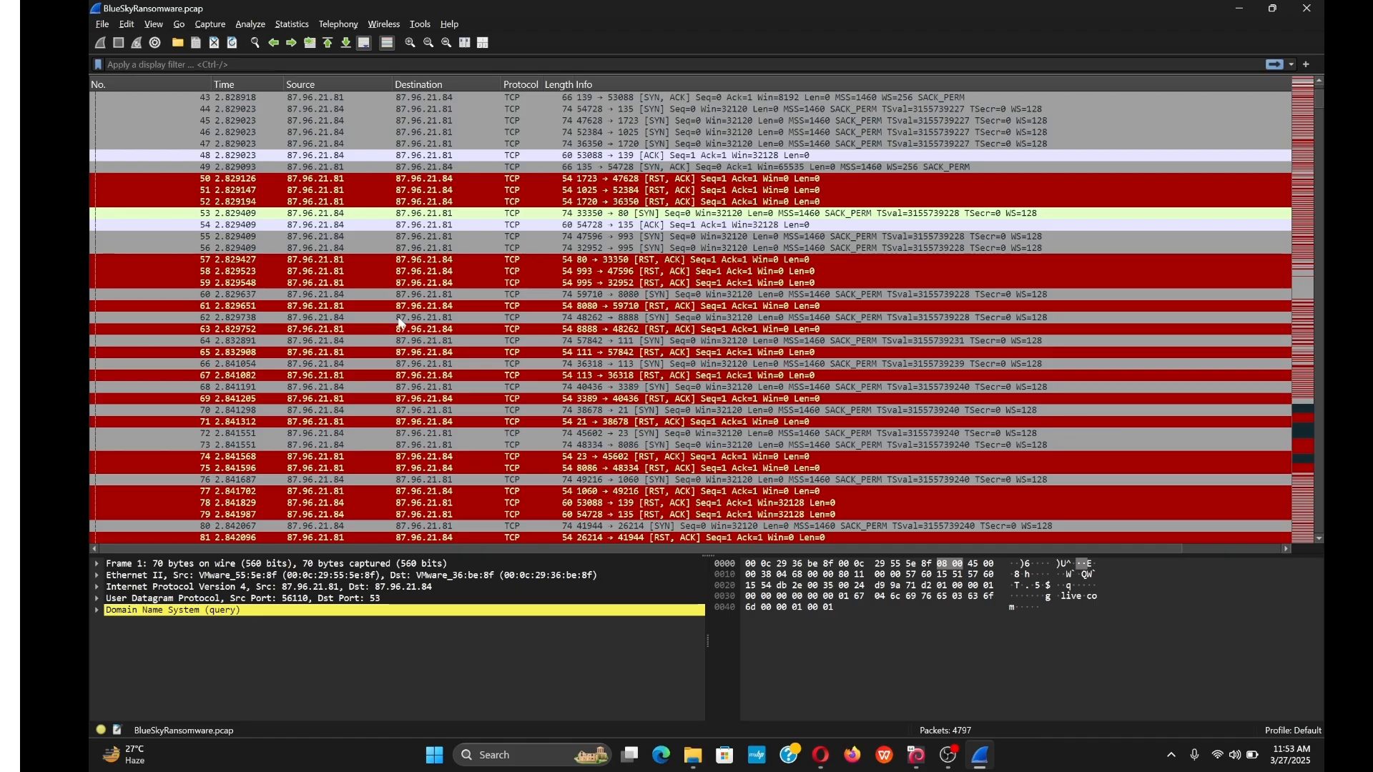
pyautogui.scroll(-4, 518, 329)
pyautogui.scroll(-2, 541, 320)
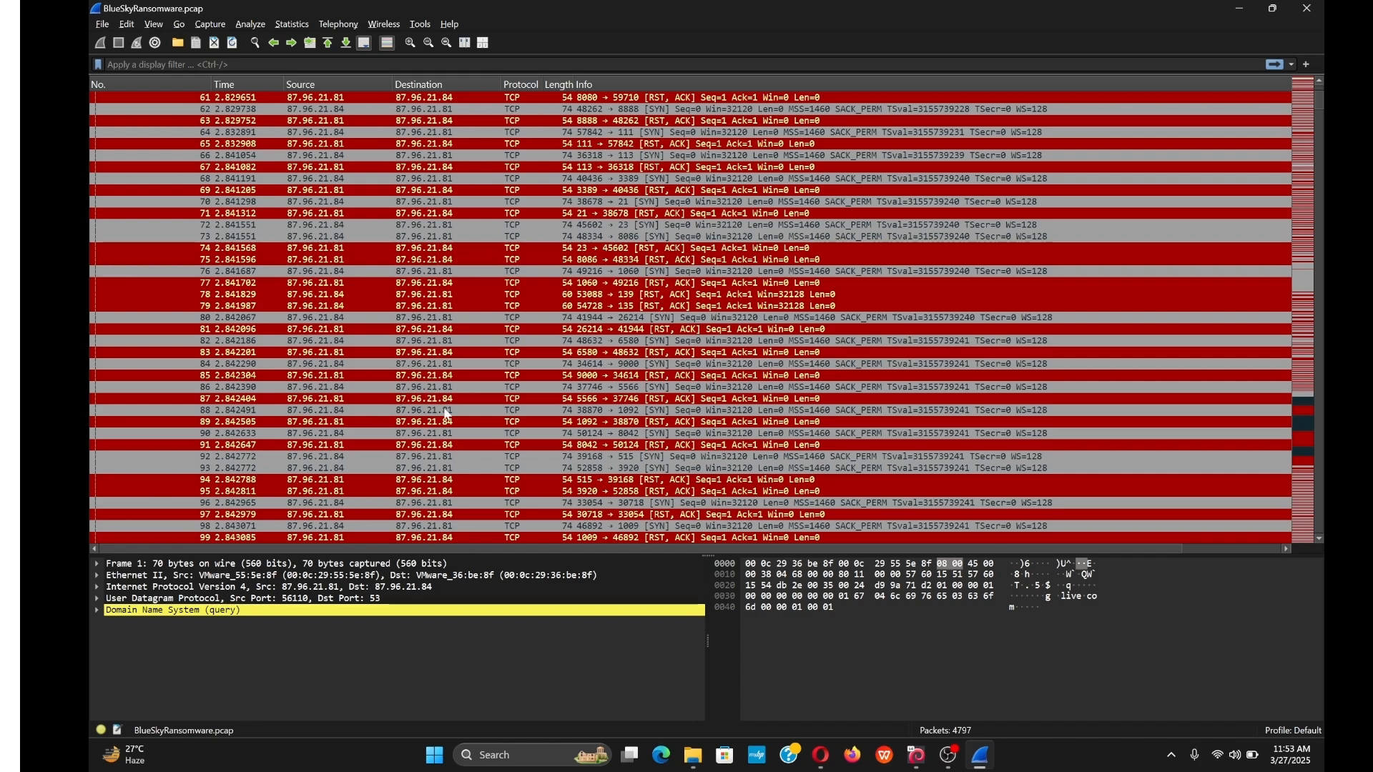
# Select packet 88 and expand its TCP and IPv4 headers to confirm source 87.96.21.84.
pyautogui.click(342, 413)
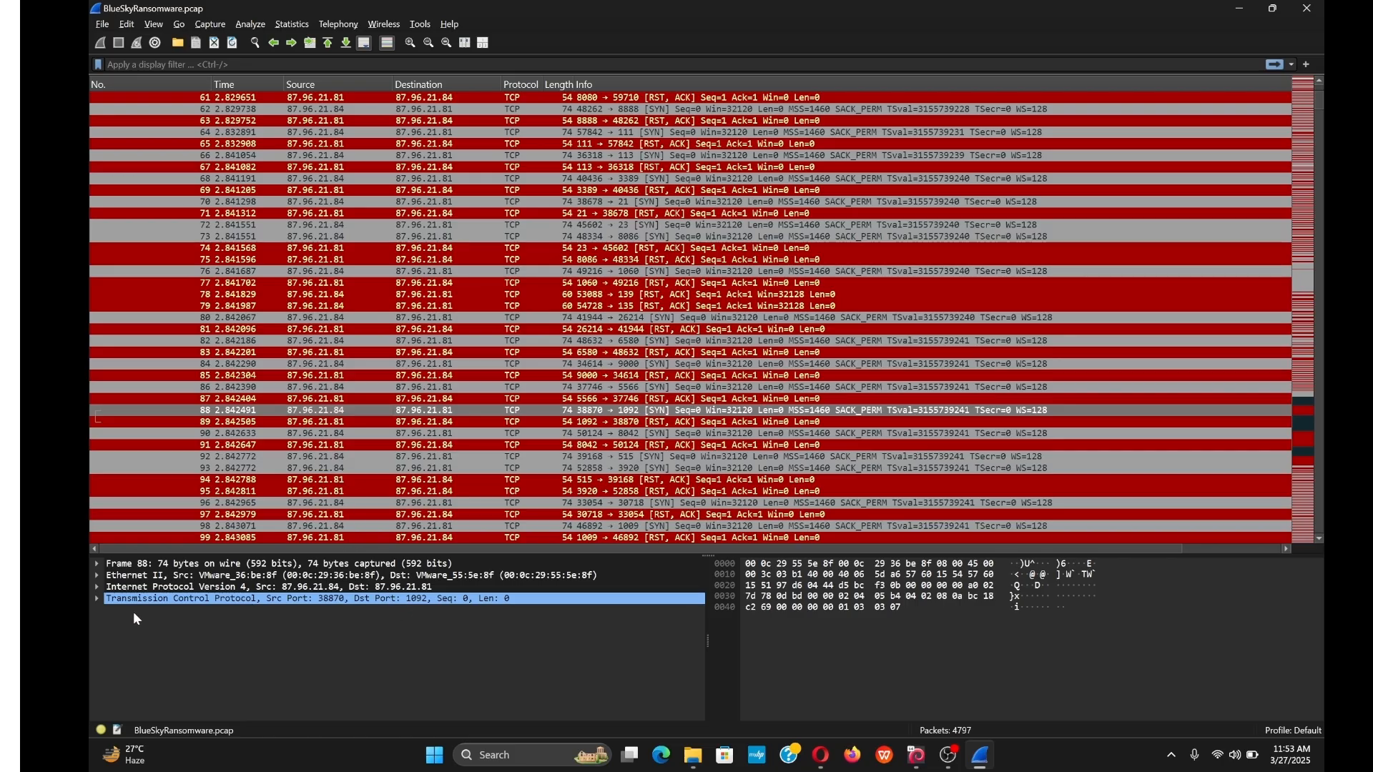
pyautogui.click(98, 600)
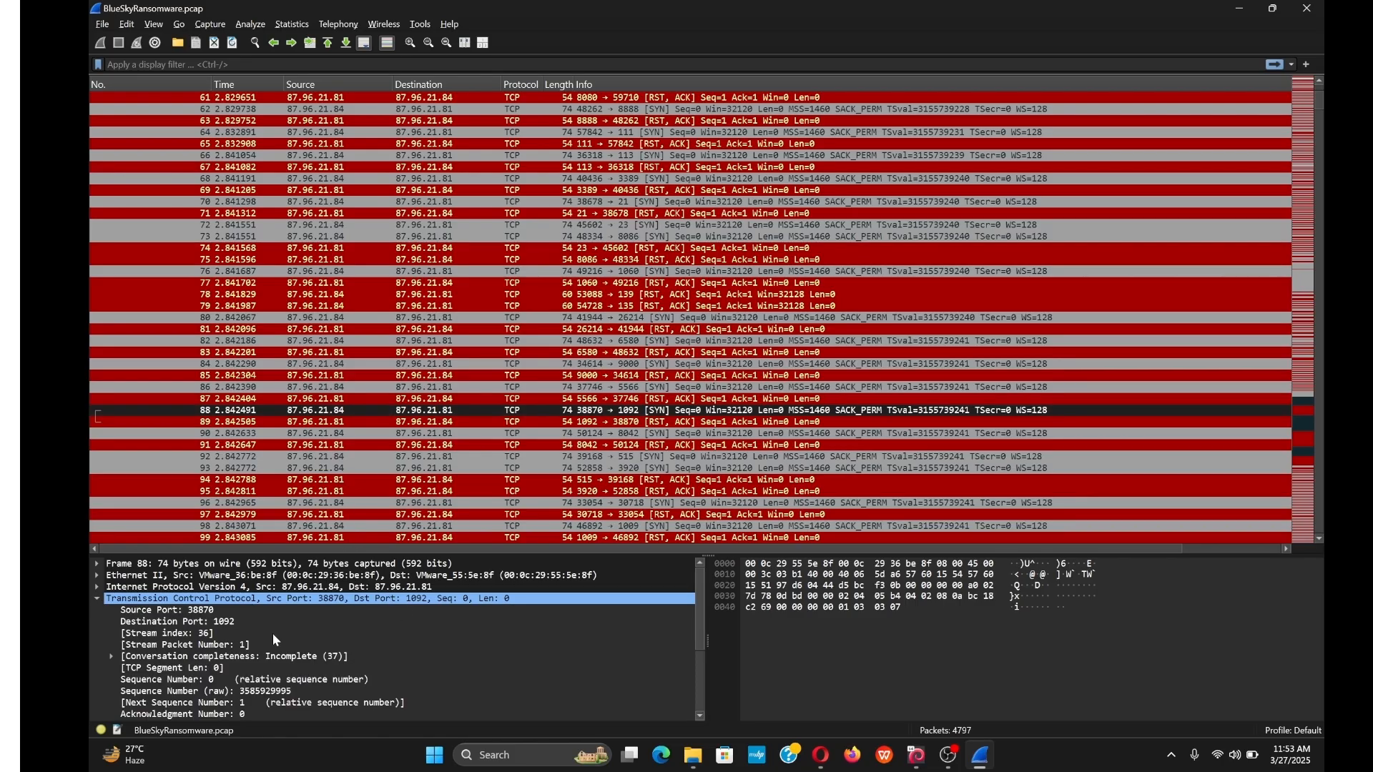
pyautogui.scroll(-4, 276, 640)
pyautogui.scroll(3, 277, 662)
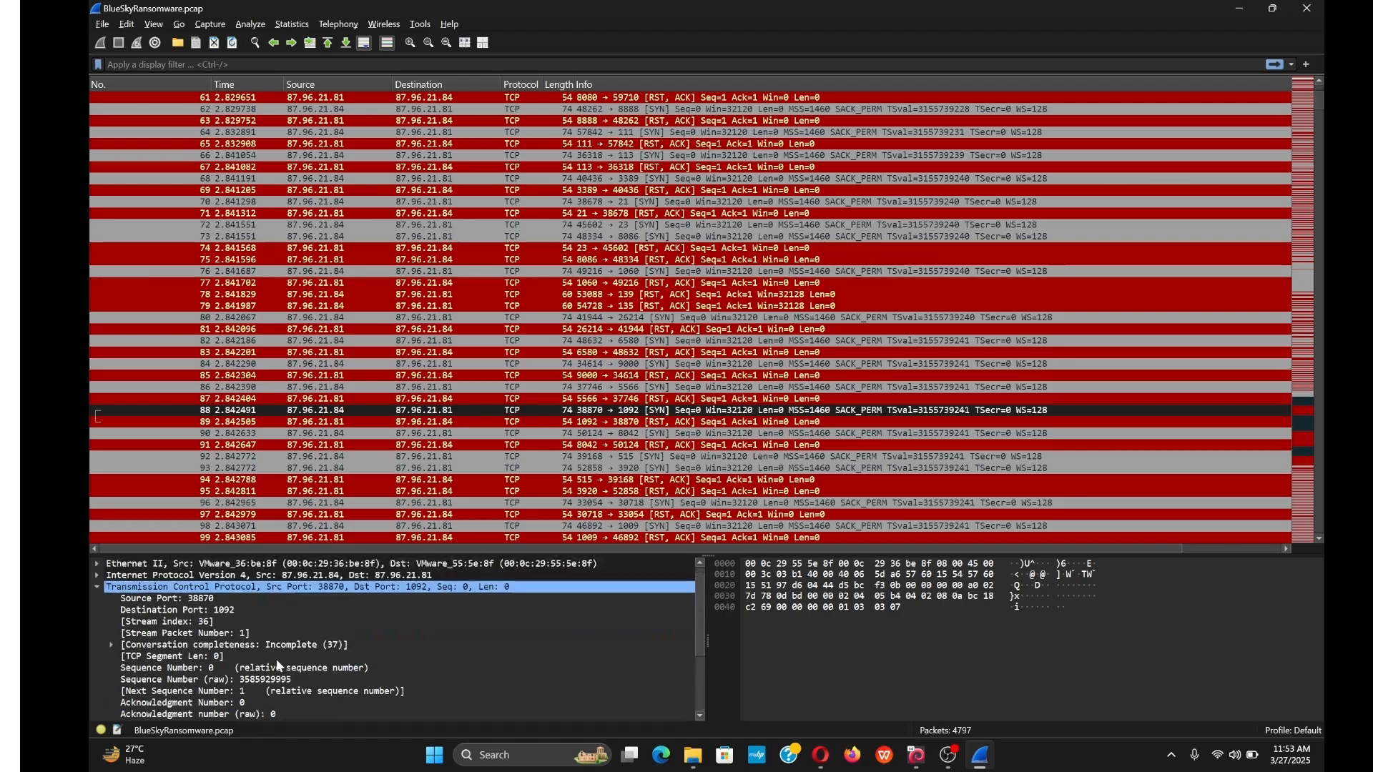
pyautogui.scroll(1, 276, 658)
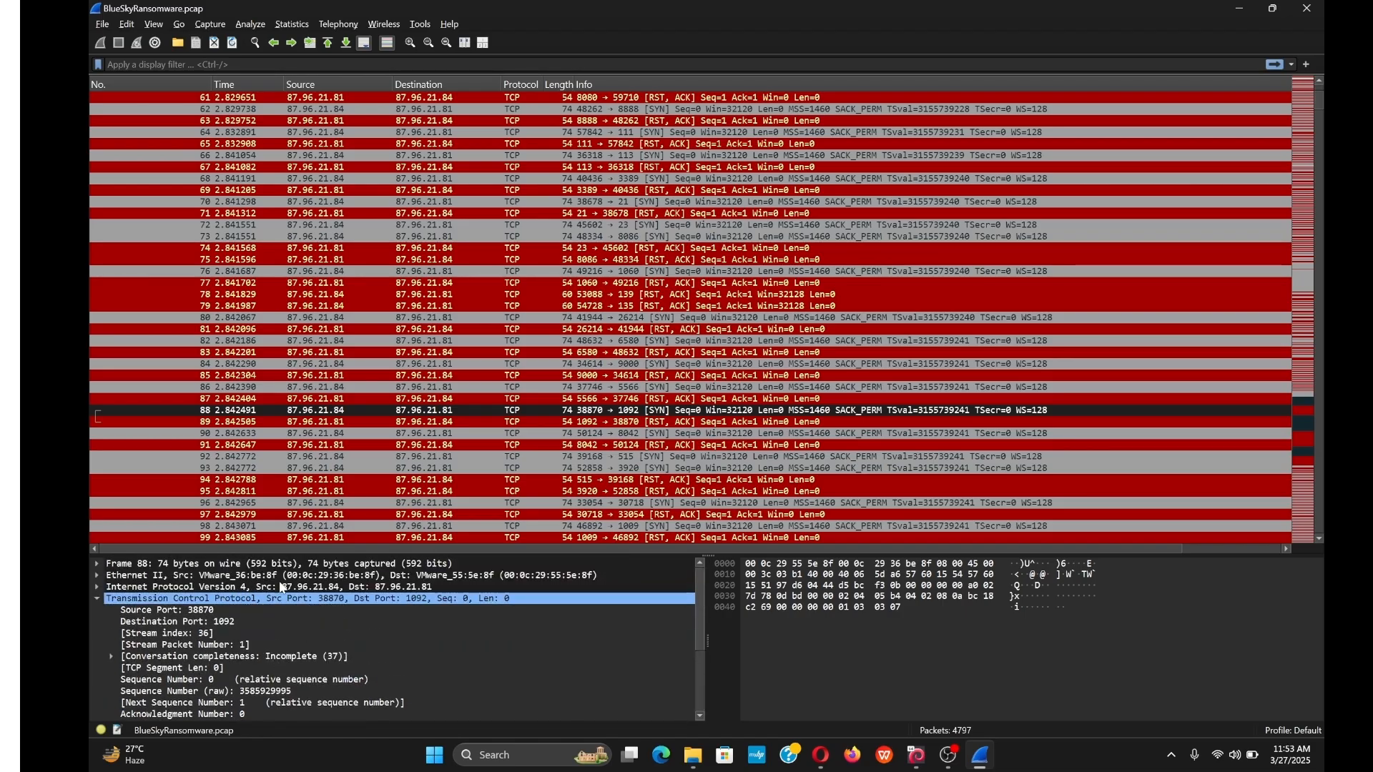
pyautogui.click(98, 587)
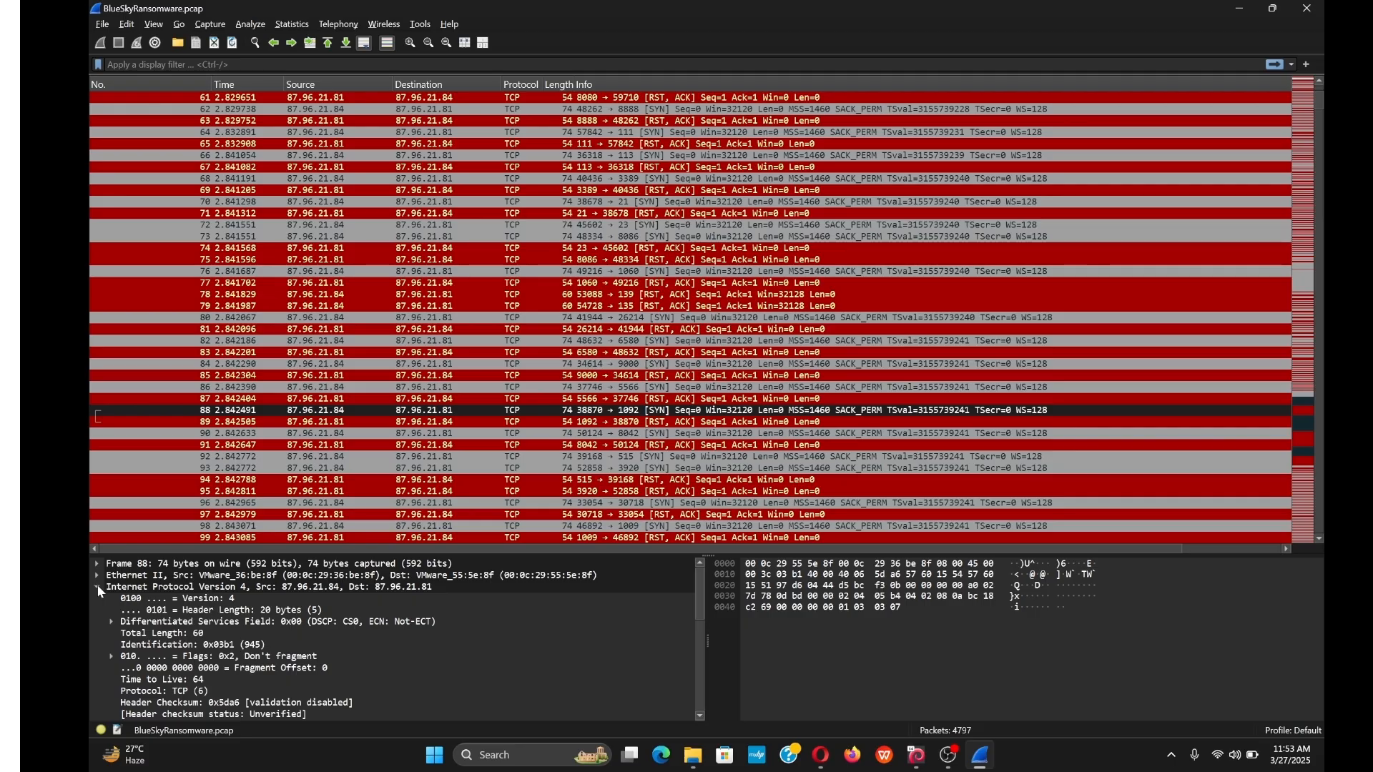
pyautogui.click(281, 588)
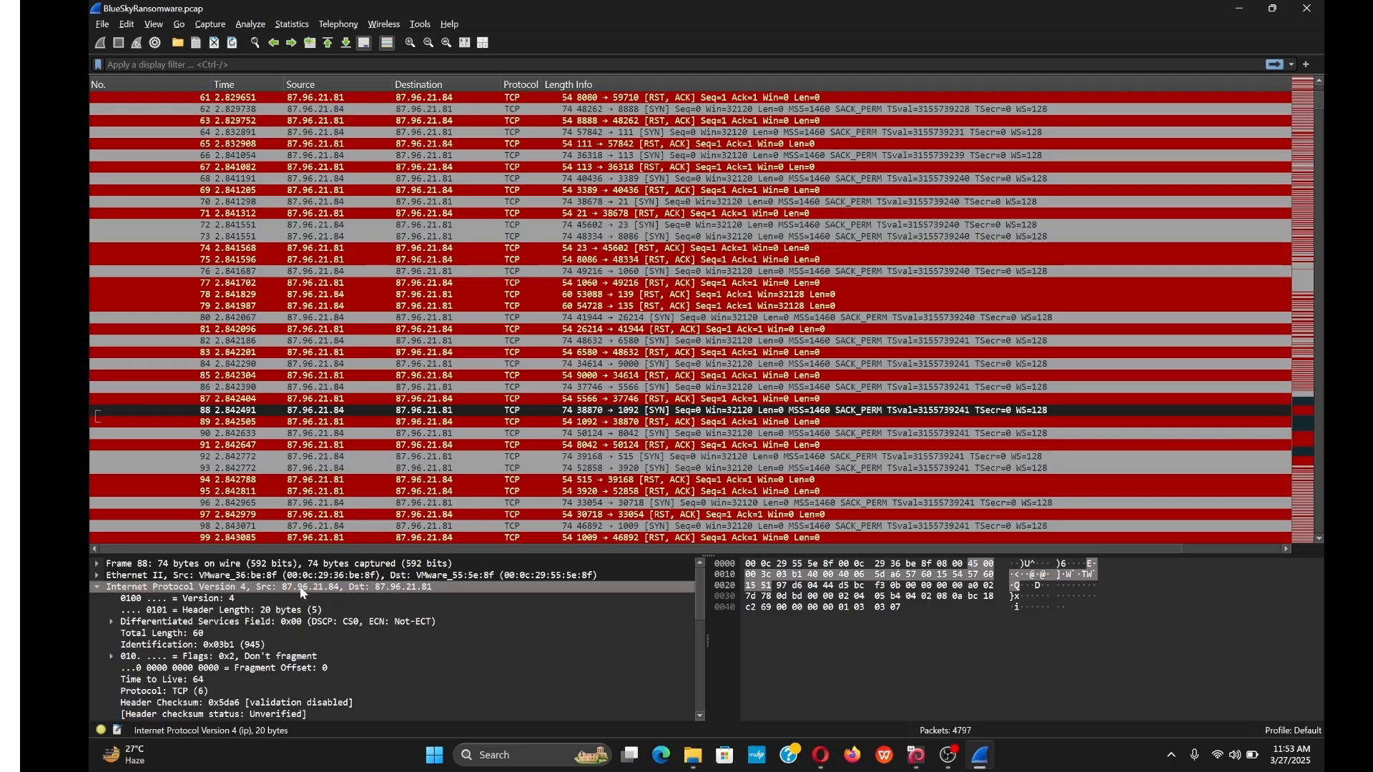
pyautogui.click(345, 409)
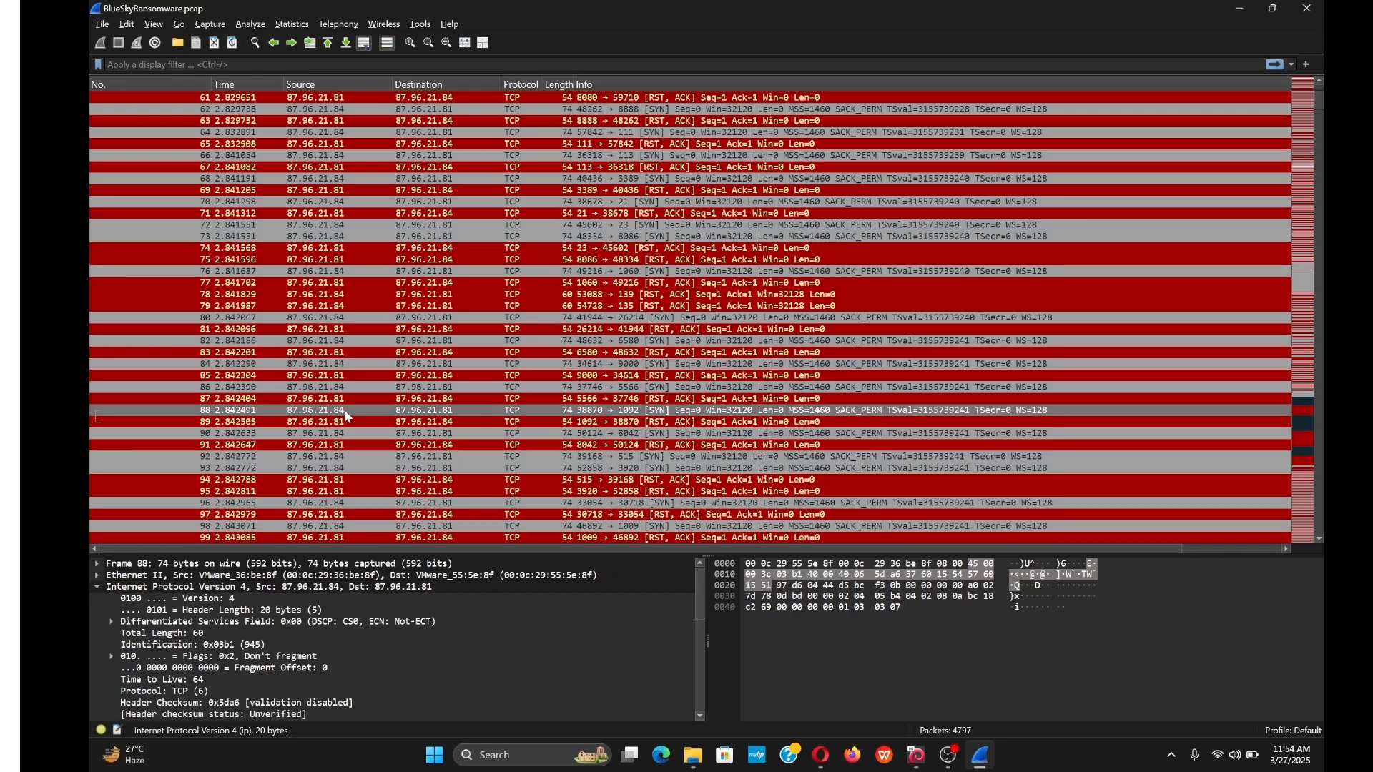
# Place the CyberDefenders browser on the left and Wireshark on the right, side by side.
pyautogui.click(1270, 12)
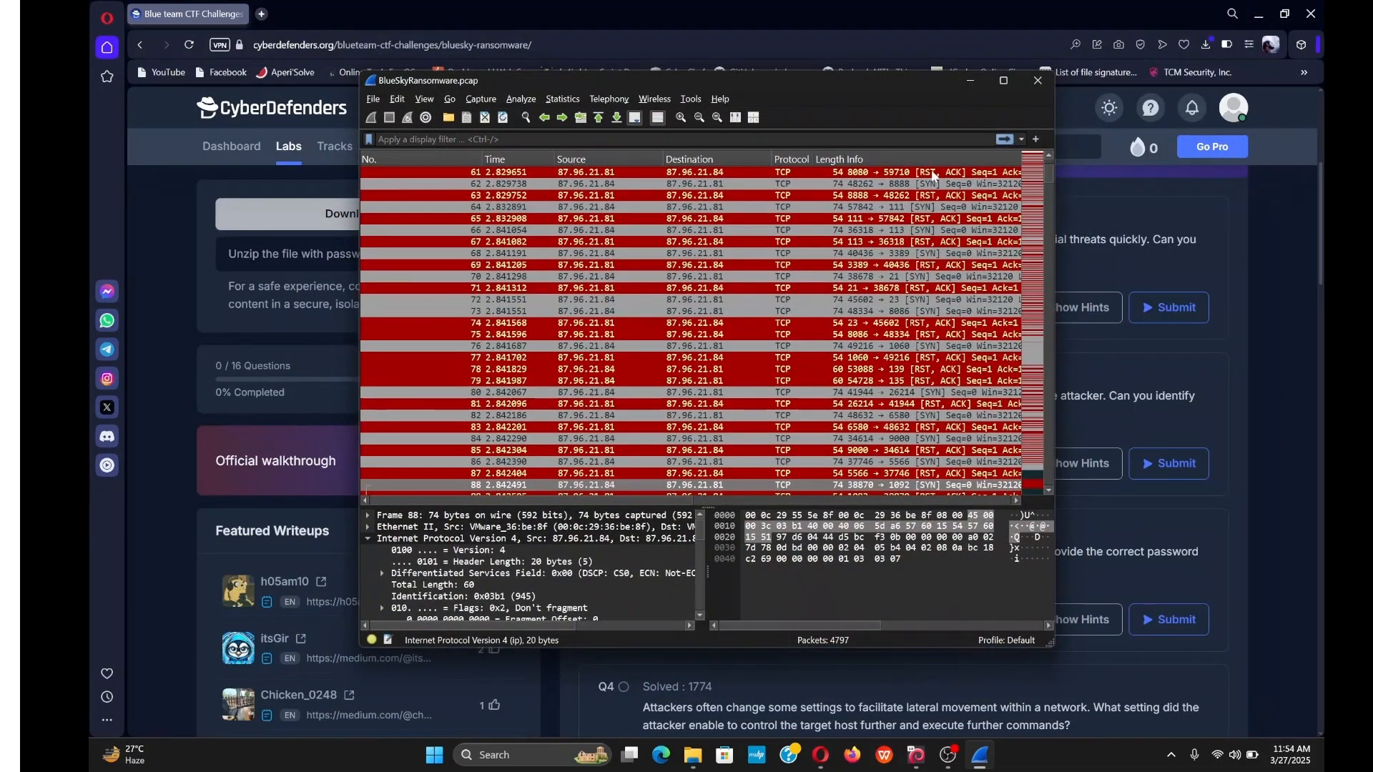
pyautogui.moveTo(823, 85); pyautogui.dragTo(806, 375)
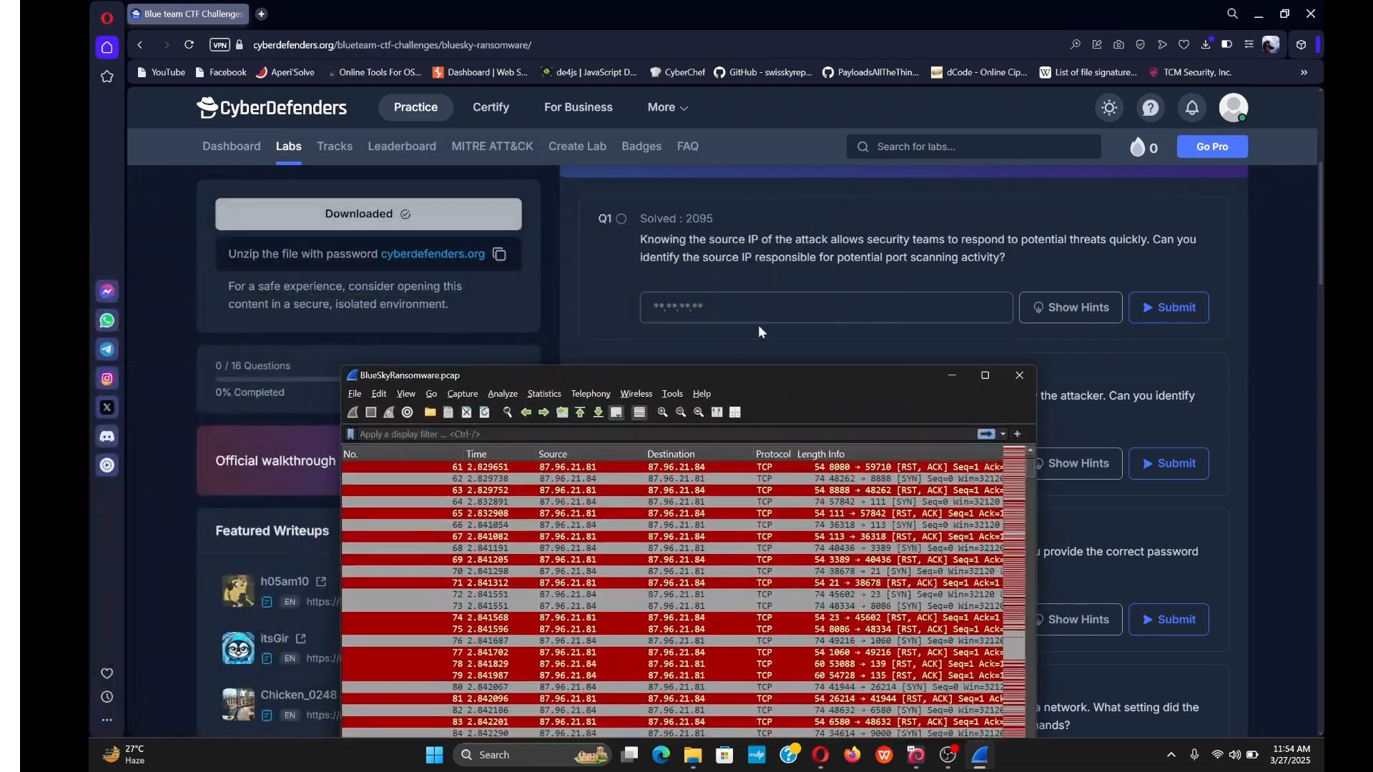
pyautogui.click(754, 311)
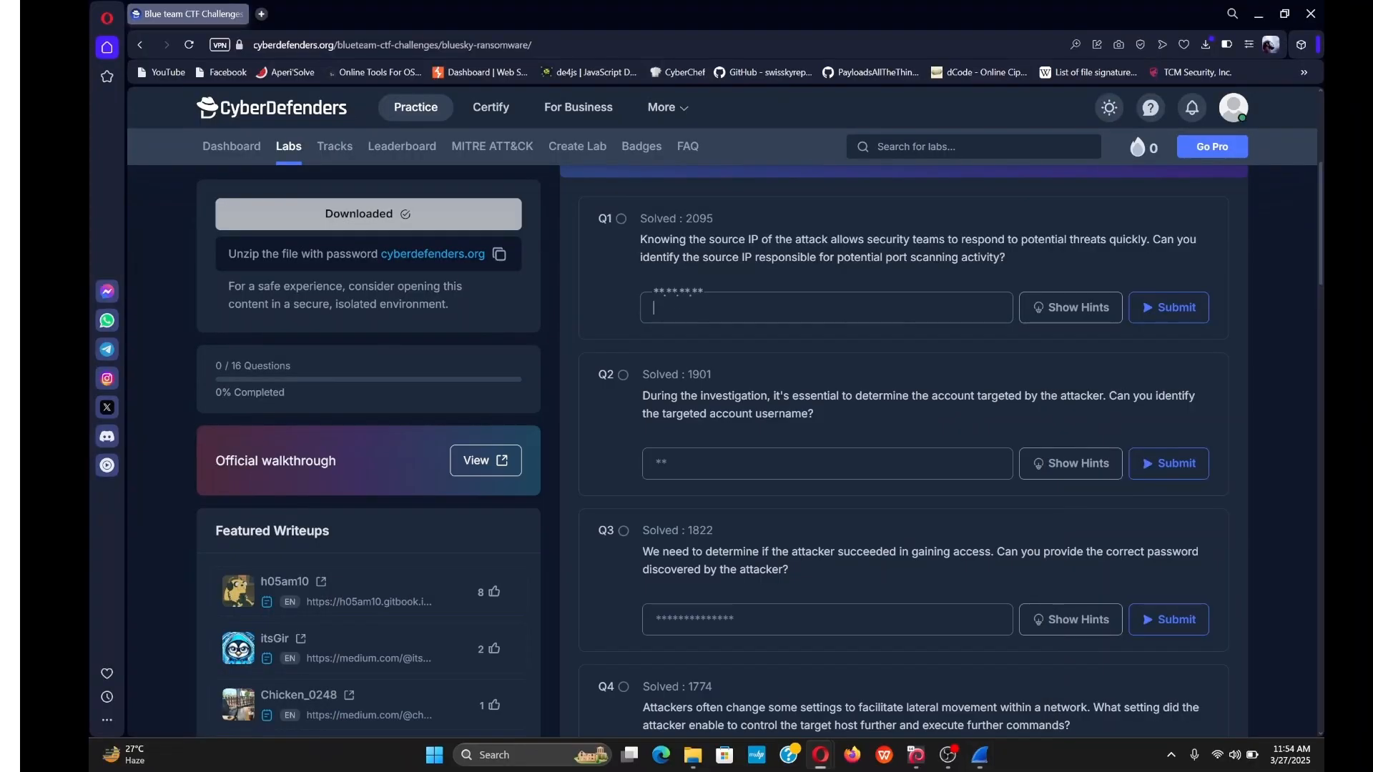
pyautogui.click(1285, 13)
pyautogui.moveTo(952, 39); pyautogui.dragTo(88, 191)
pyautogui.click(799, 232)
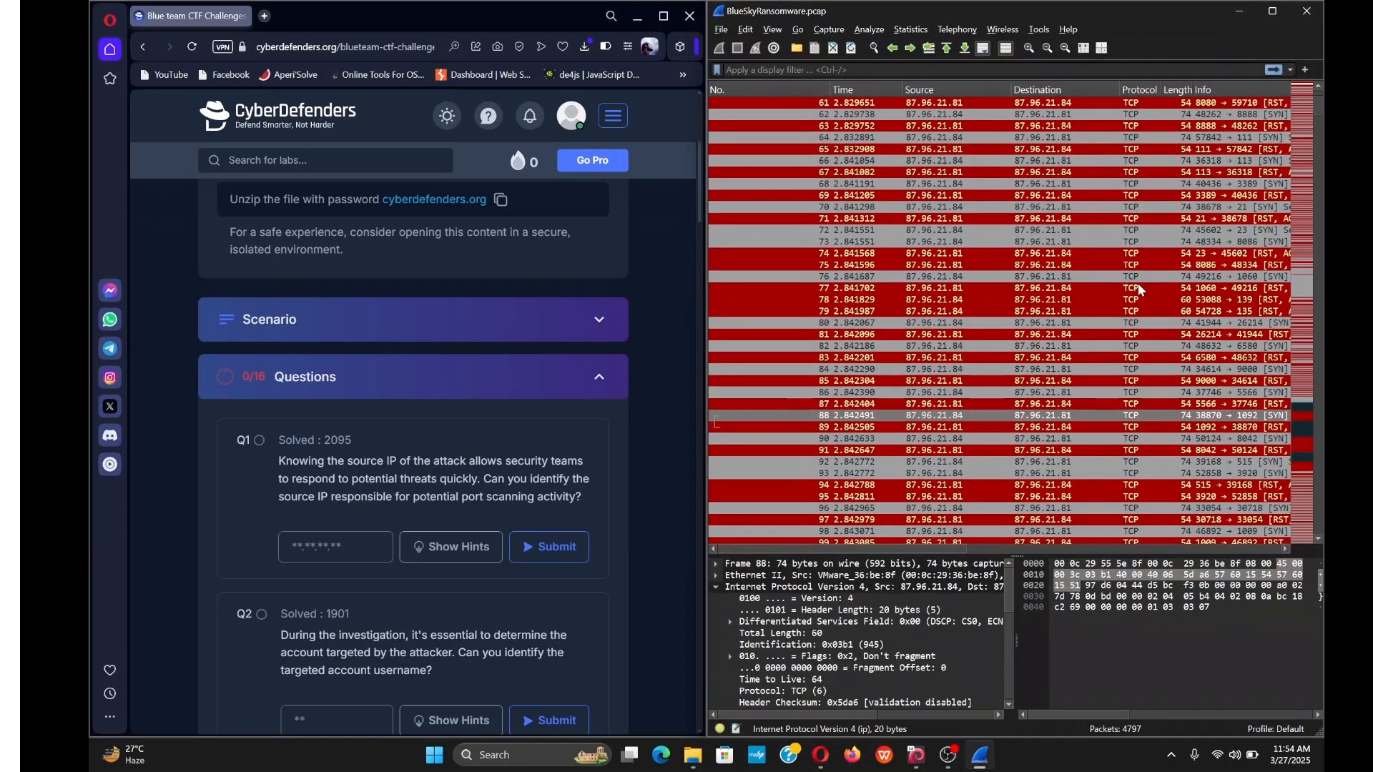
# Submit 87.96.21.84 as the Q1 answer.
pyautogui.click(335, 547)
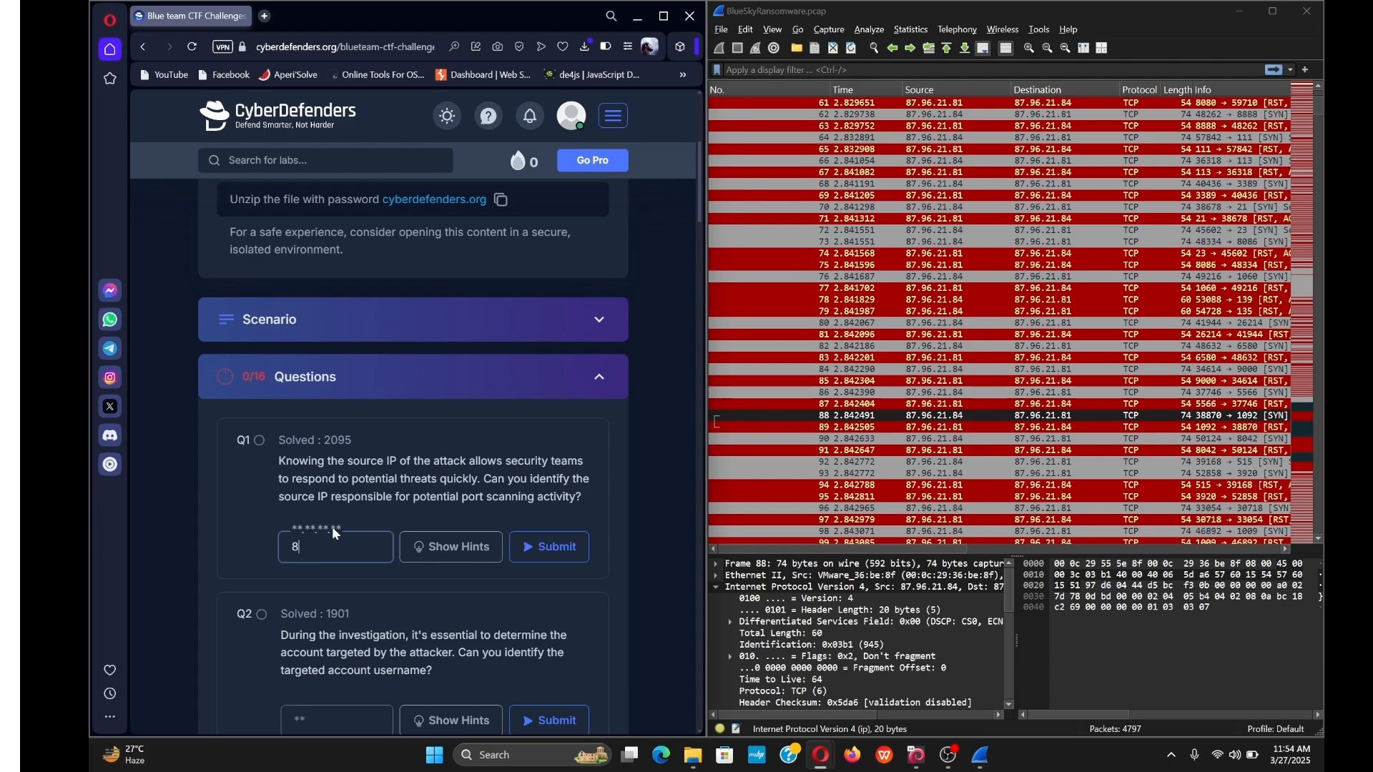
pyautogui.write('87.96.21.8')
pyautogui.write('4')
pyautogui.press('Return')
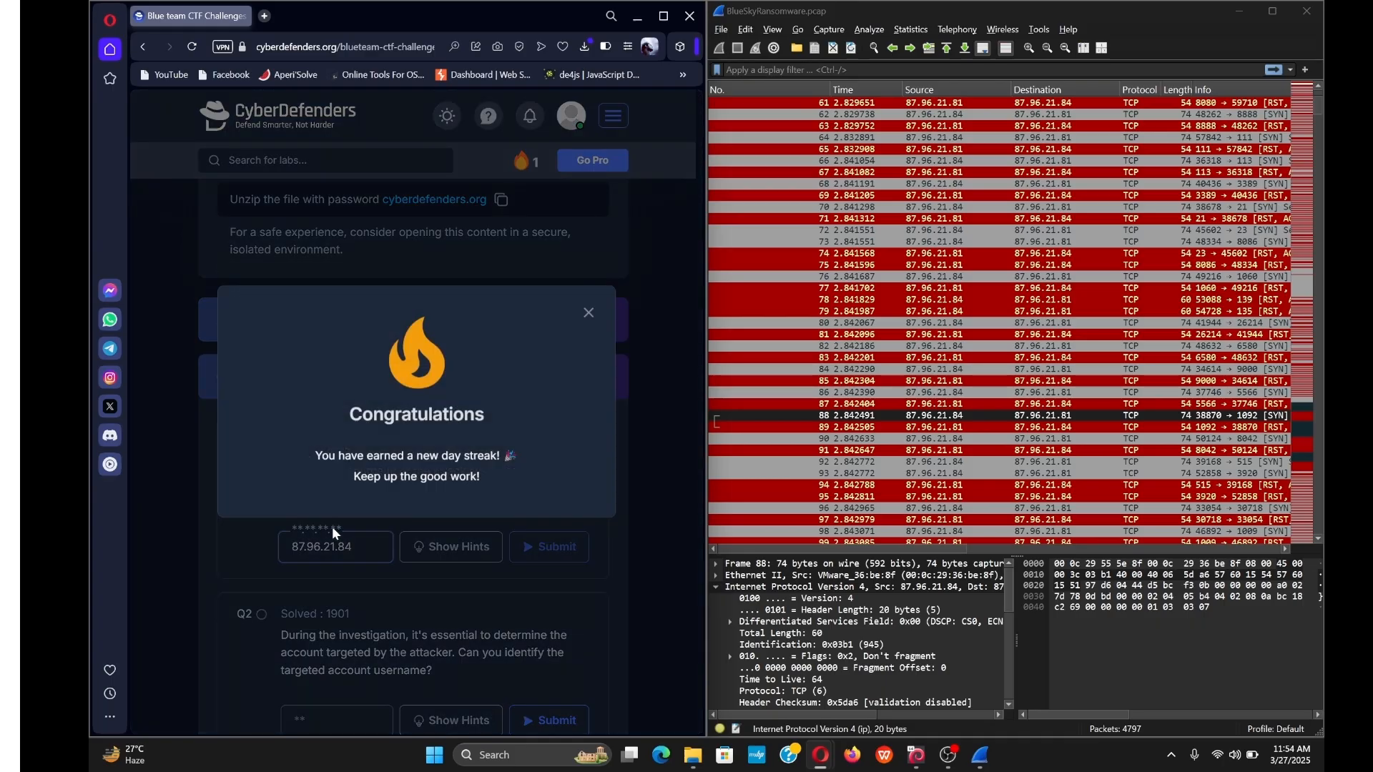
# Close the Congratulations popup and scroll to Q2, reading its targeted-account username wording.
pyautogui.click(589, 320)
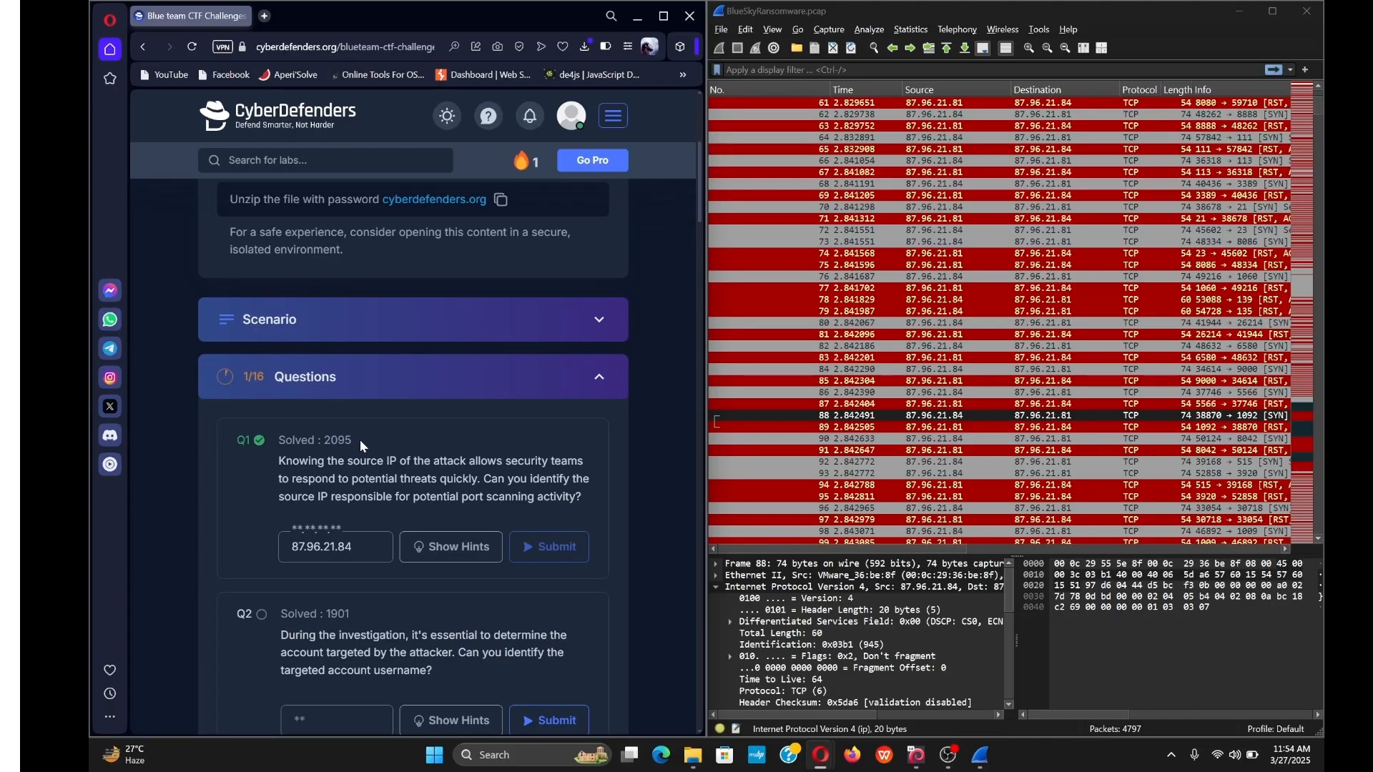
pyautogui.scroll(-3, 359, 439)
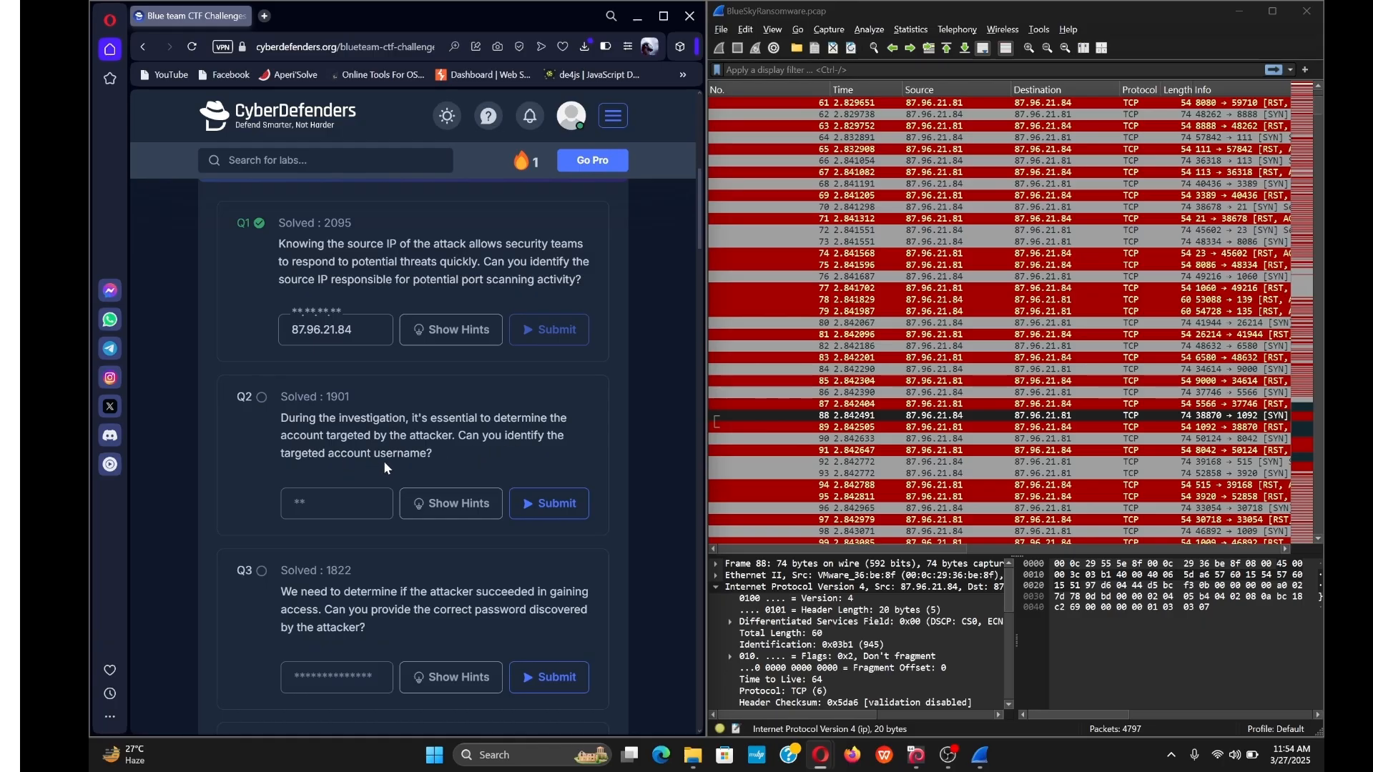
pyautogui.moveTo(428, 455)
pyautogui.mouseDown()
pyautogui.moveTo(340, 453)
pyautogui.moveTo(404, 455)
pyautogui.mouseUp()
pyautogui.click(272, 469)
pyautogui.moveTo(434, 458); pyautogui.dragTo(325, 455)
pyautogui.click(419, 473)
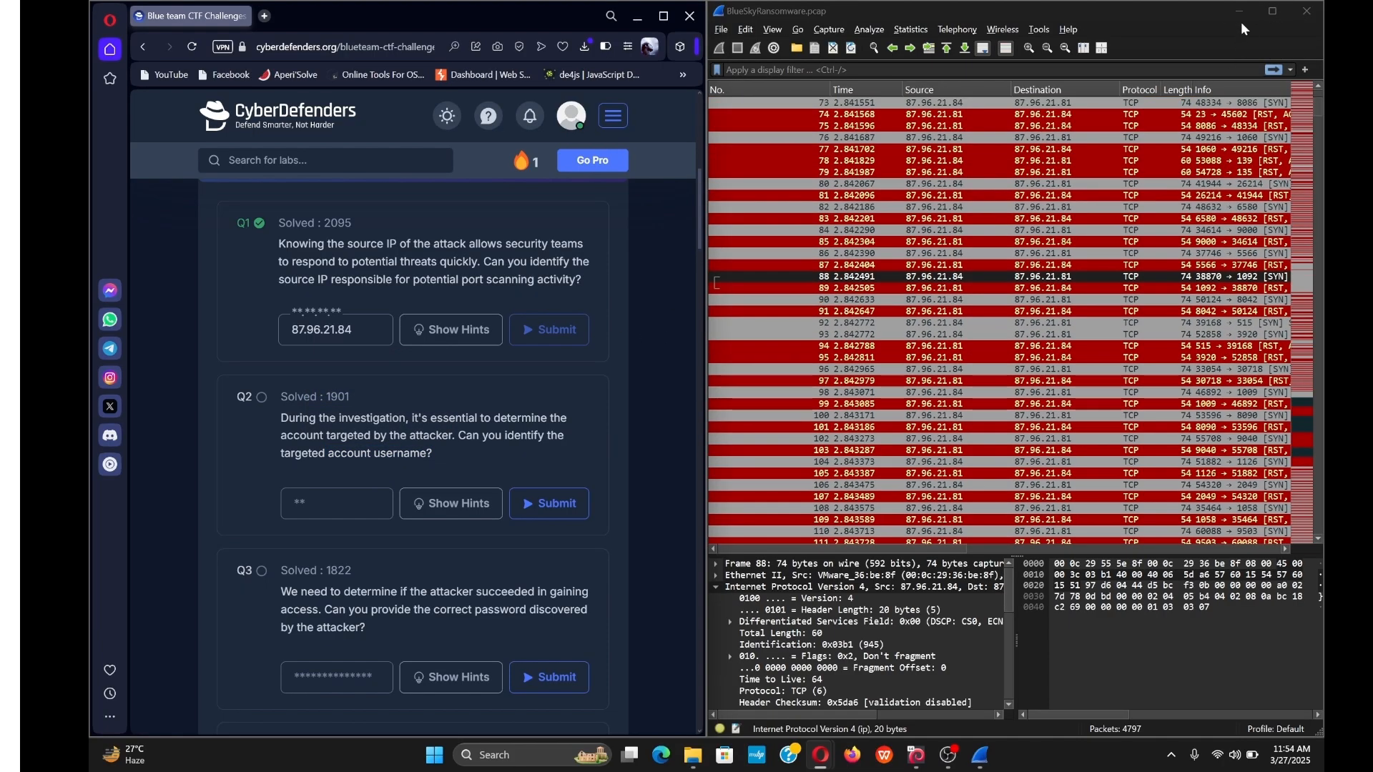
# Maximize Wireshark and scroll down to inspect TDS Response packet 2484 between 87.96.21.84 and 87.96.21.81.
pyautogui.click(1272, 12)
pyautogui.scroll(-20, 806, 331)
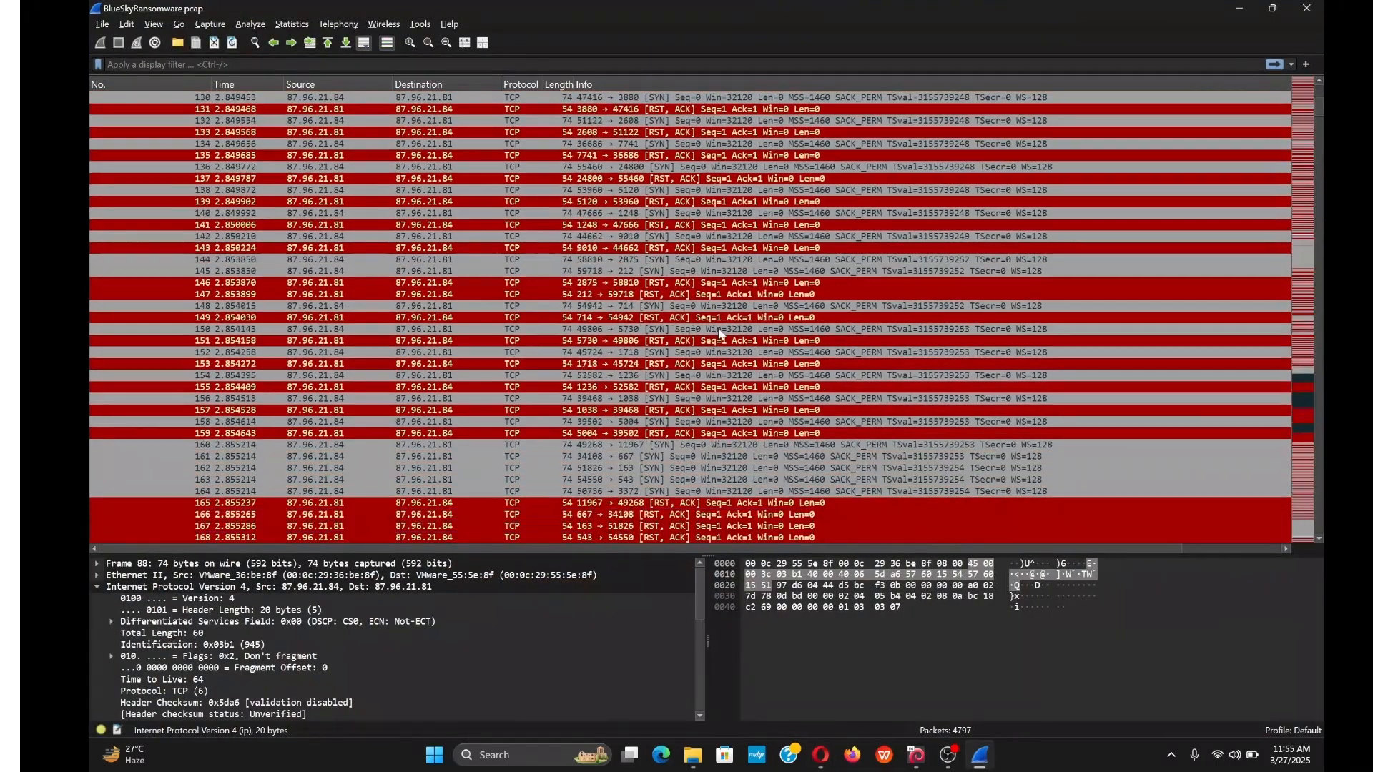
pyautogui.scroll(-20, 703, 383)
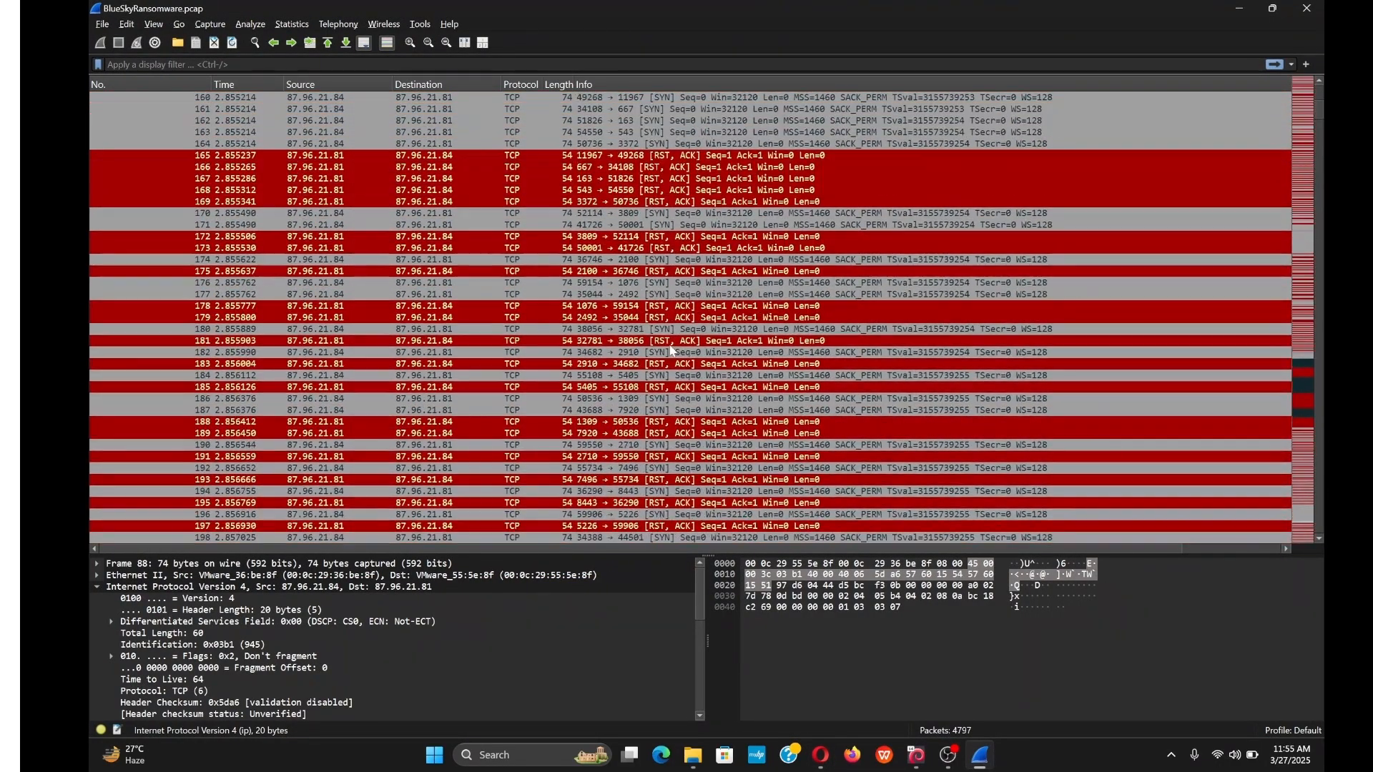
pyautogui.scroll(-20, 423, 429)
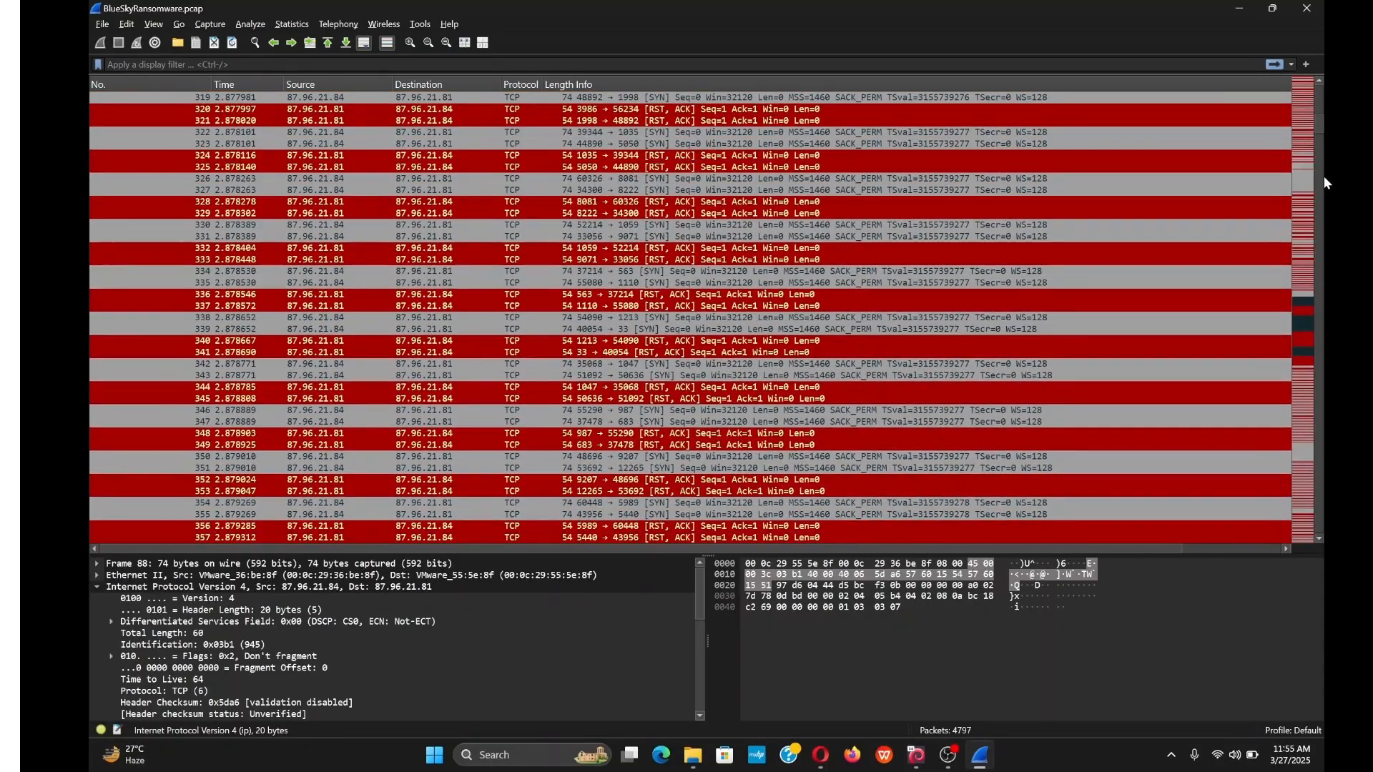
pyautogui.moveTo(1315, 125); pyautogui.dragTo(1313, 310)
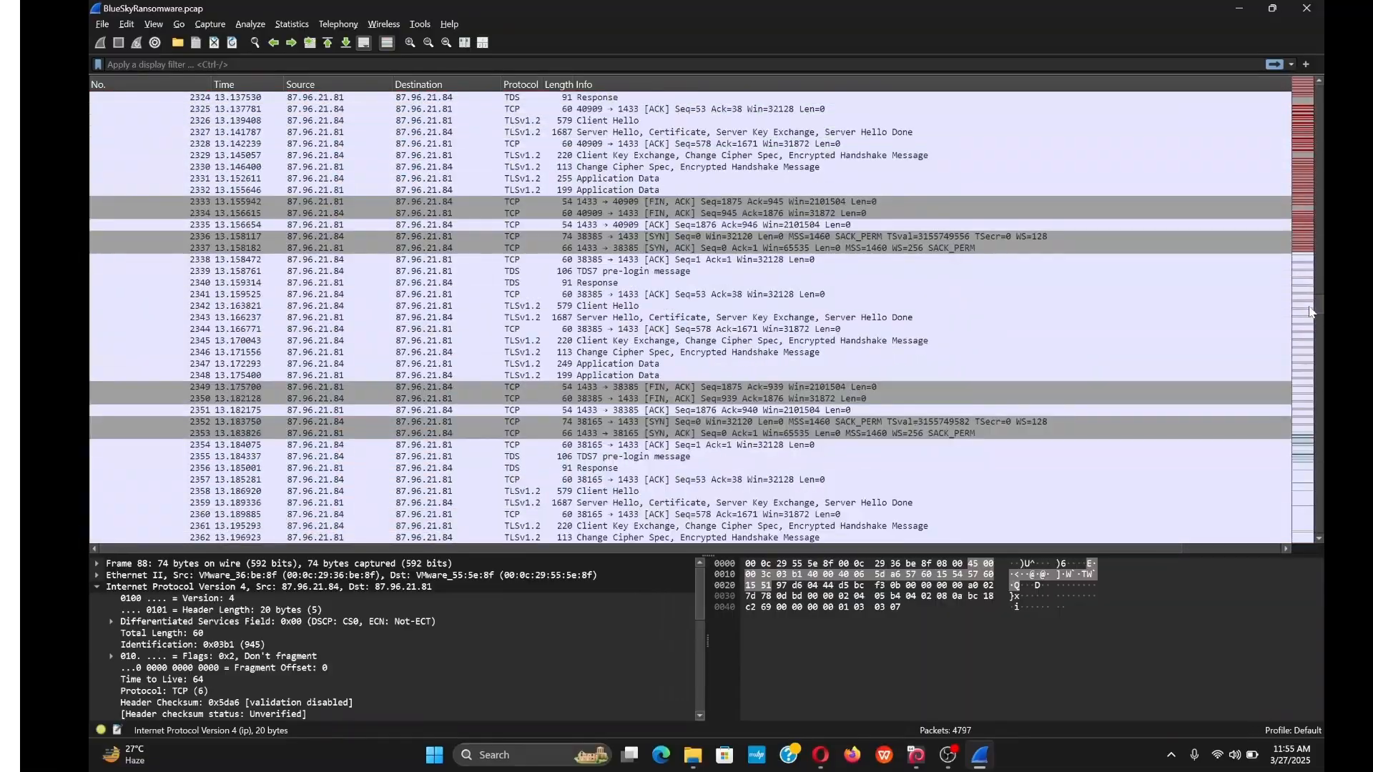
pyautogui.scroll(-20, 522, 351)
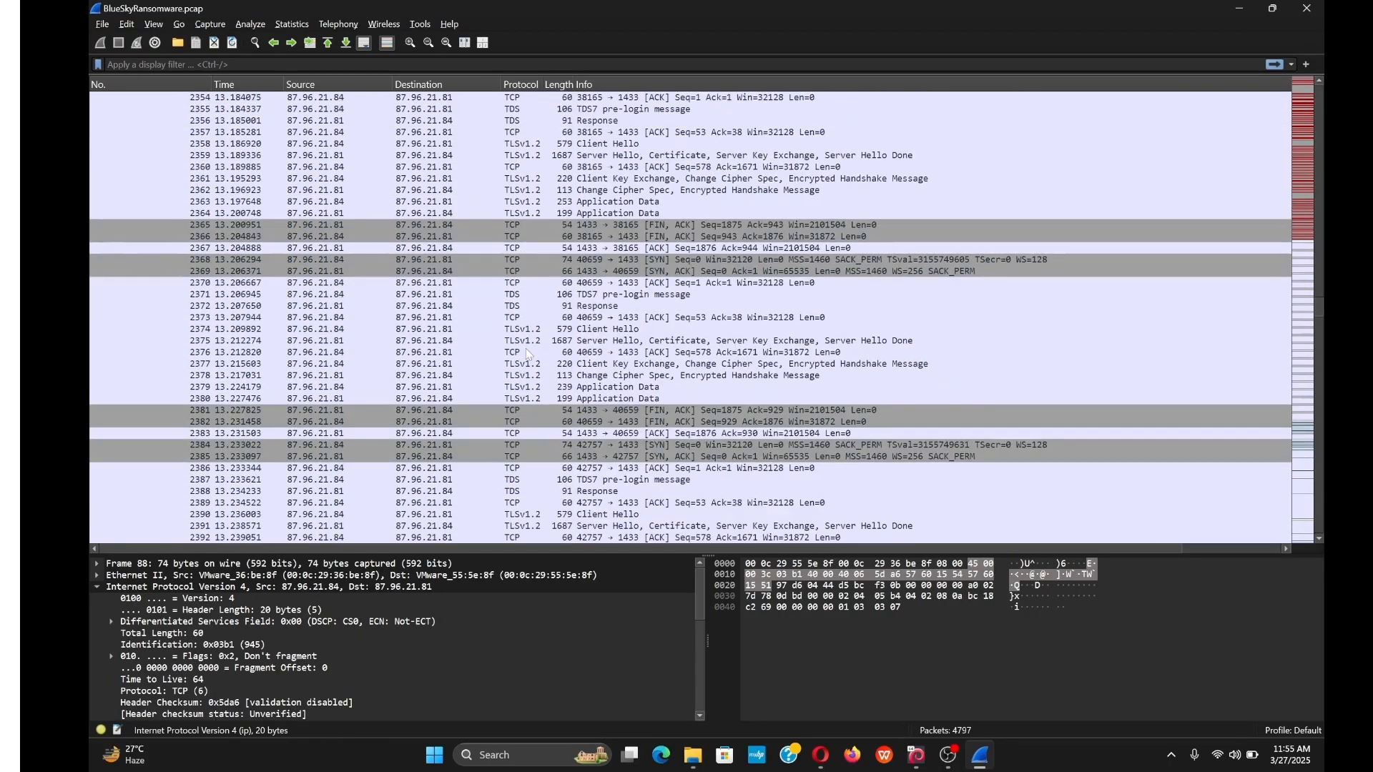
pyautogui.scroll(-17, 529, 354)
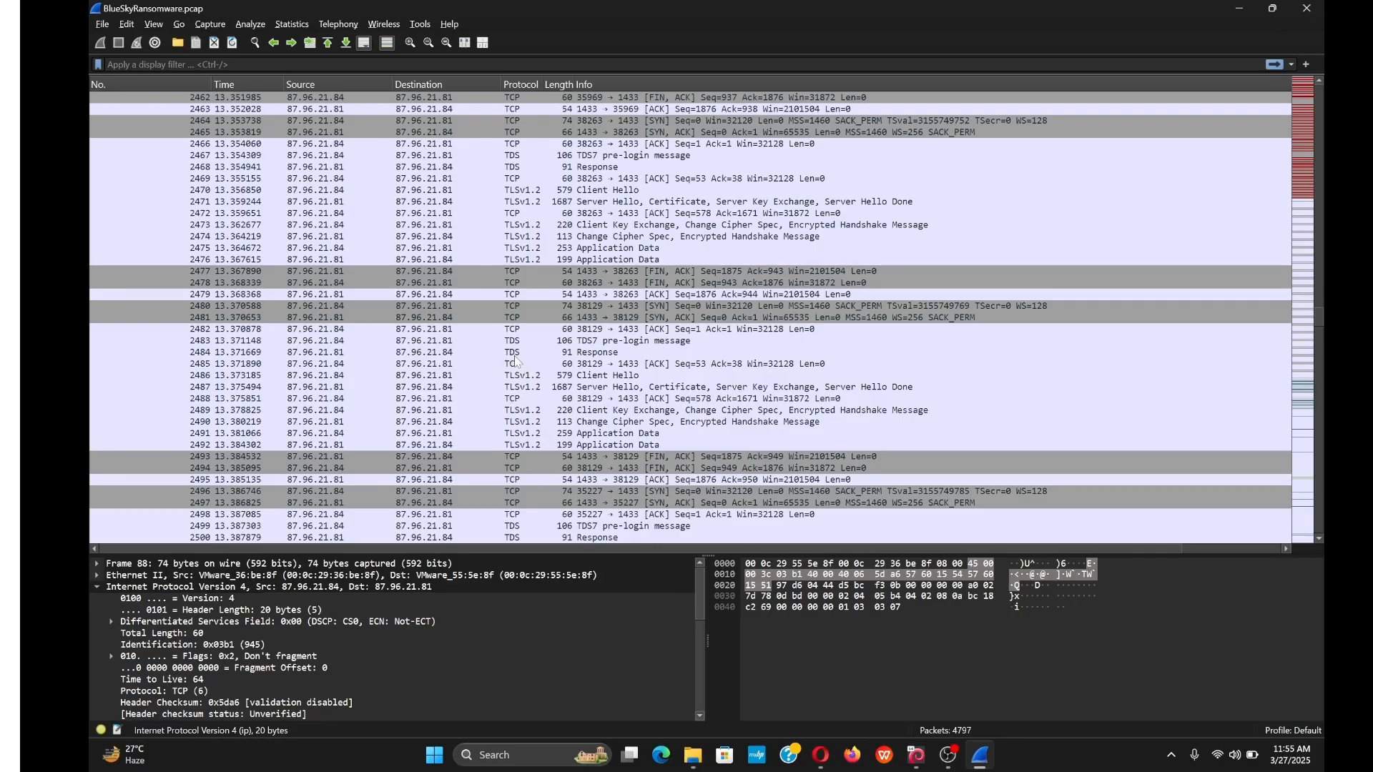
pyautogui.click(515, 354)
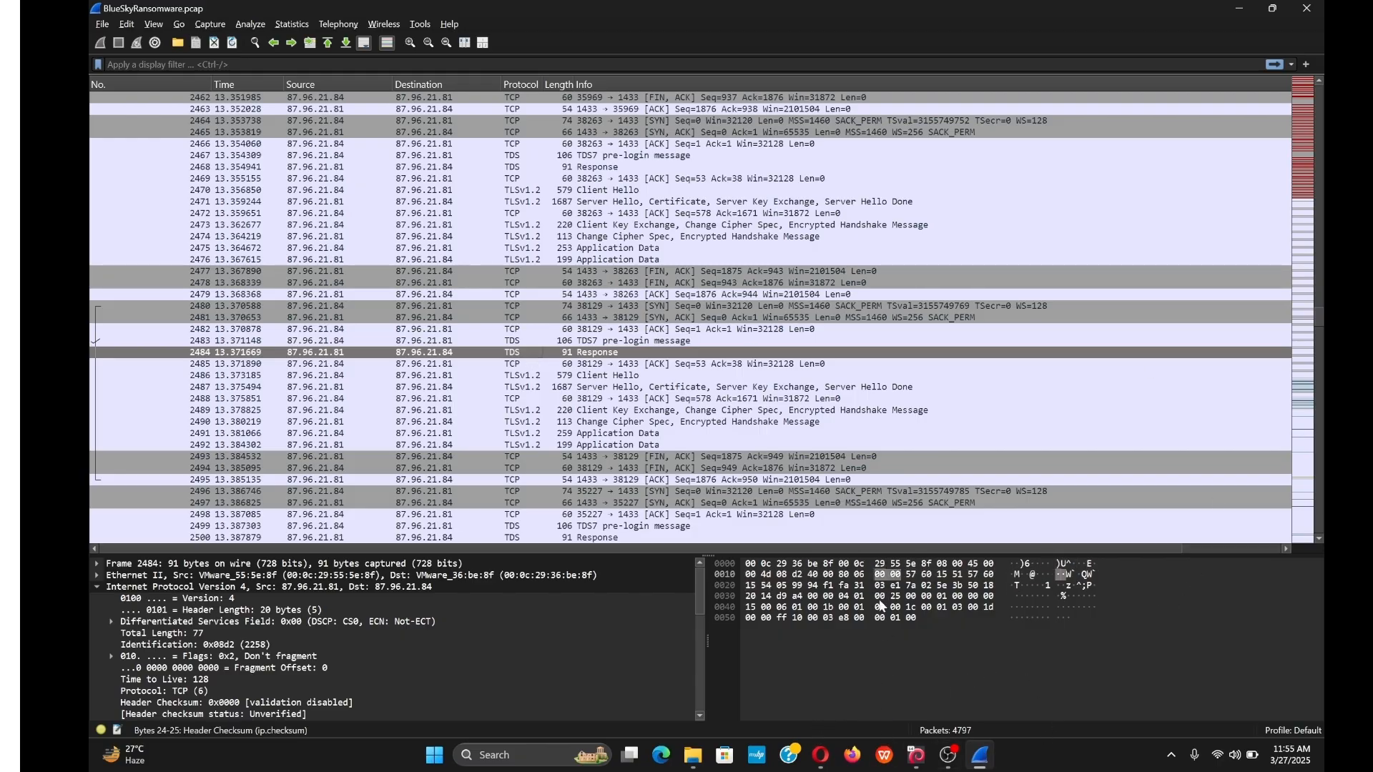
# Bring up the CyberDefenders page and reread Q2's username question.
pyautogui.moveTo(821, 755)
pyautogui.click(866, 685)
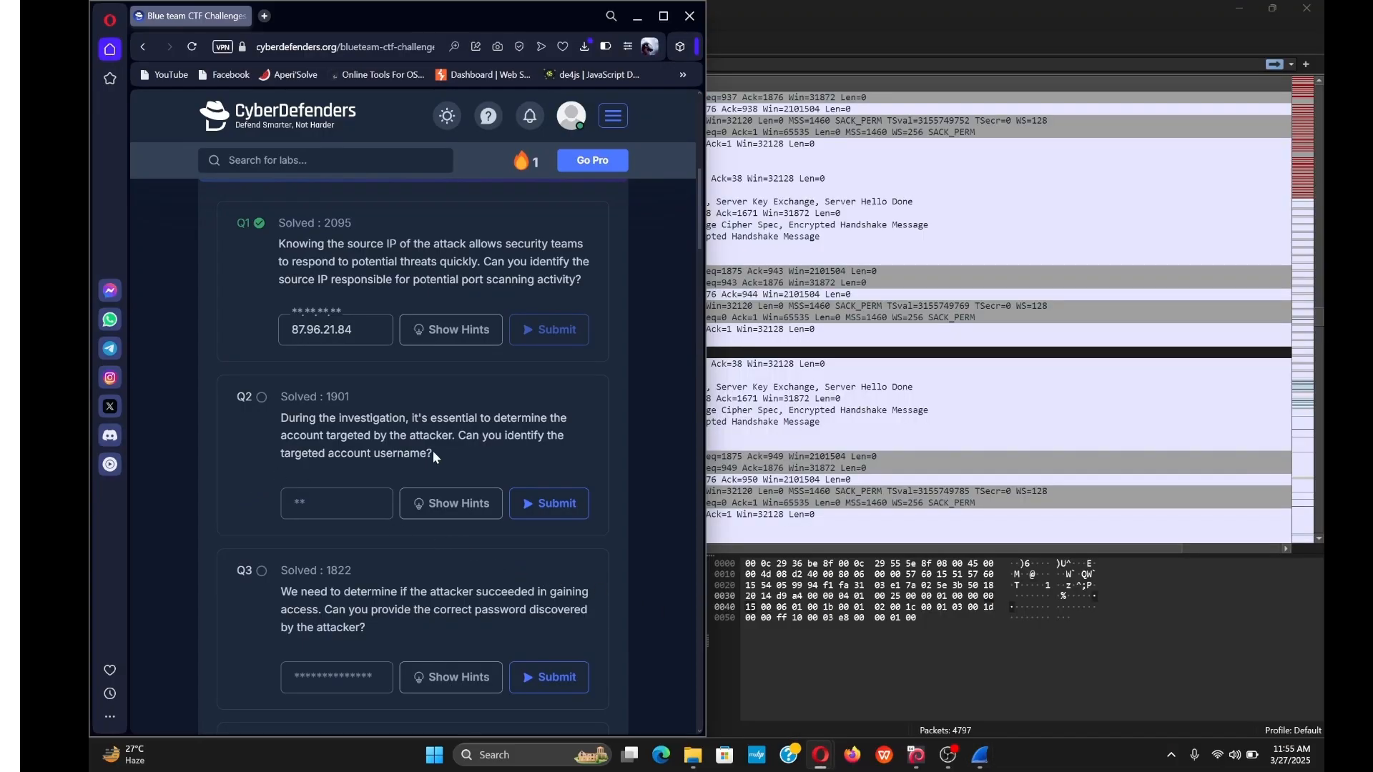
pyautogui.moveTo(432, 453); pyautogui.dragTo(379, 453)
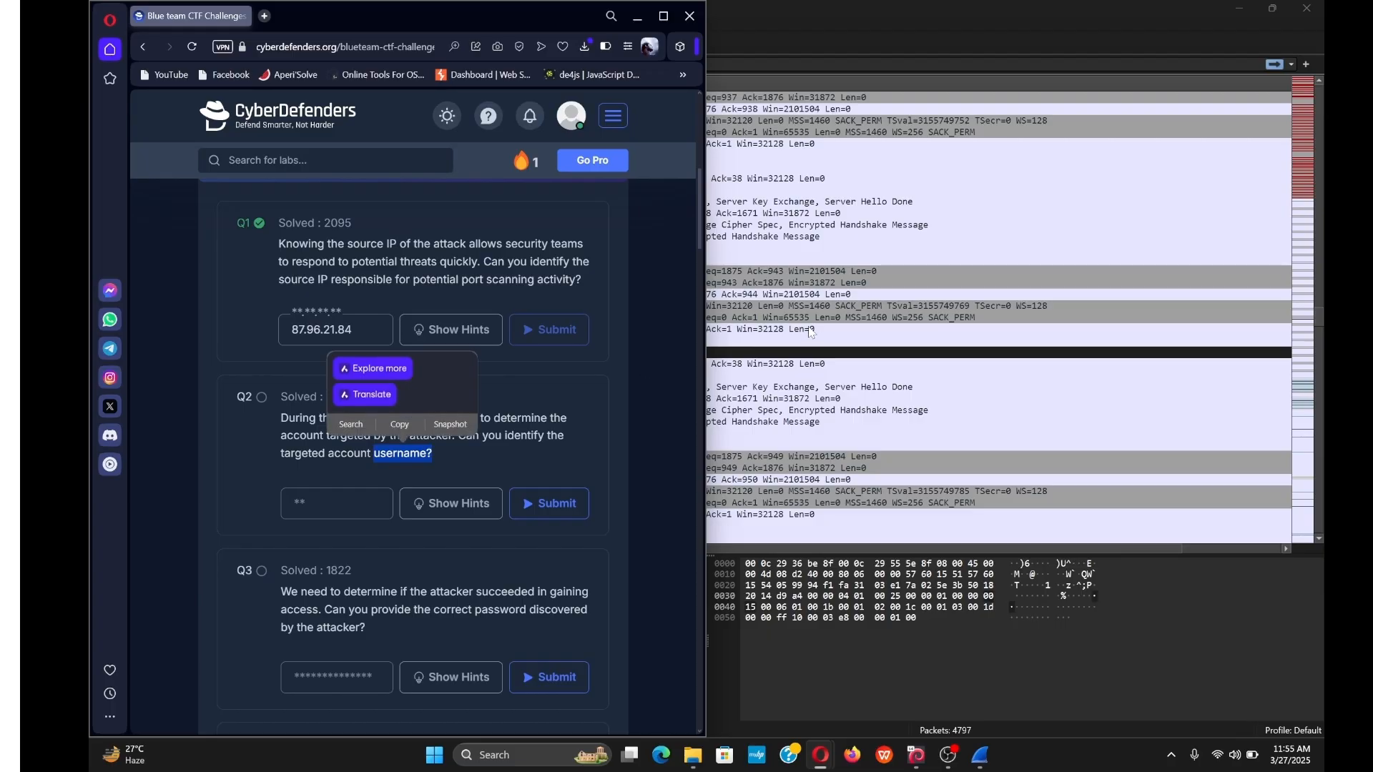
# Apply the tds.7login.username display filter, leaving login packets 2641 and 2675.
pyautogui.hotkey('alt', 'Tab')
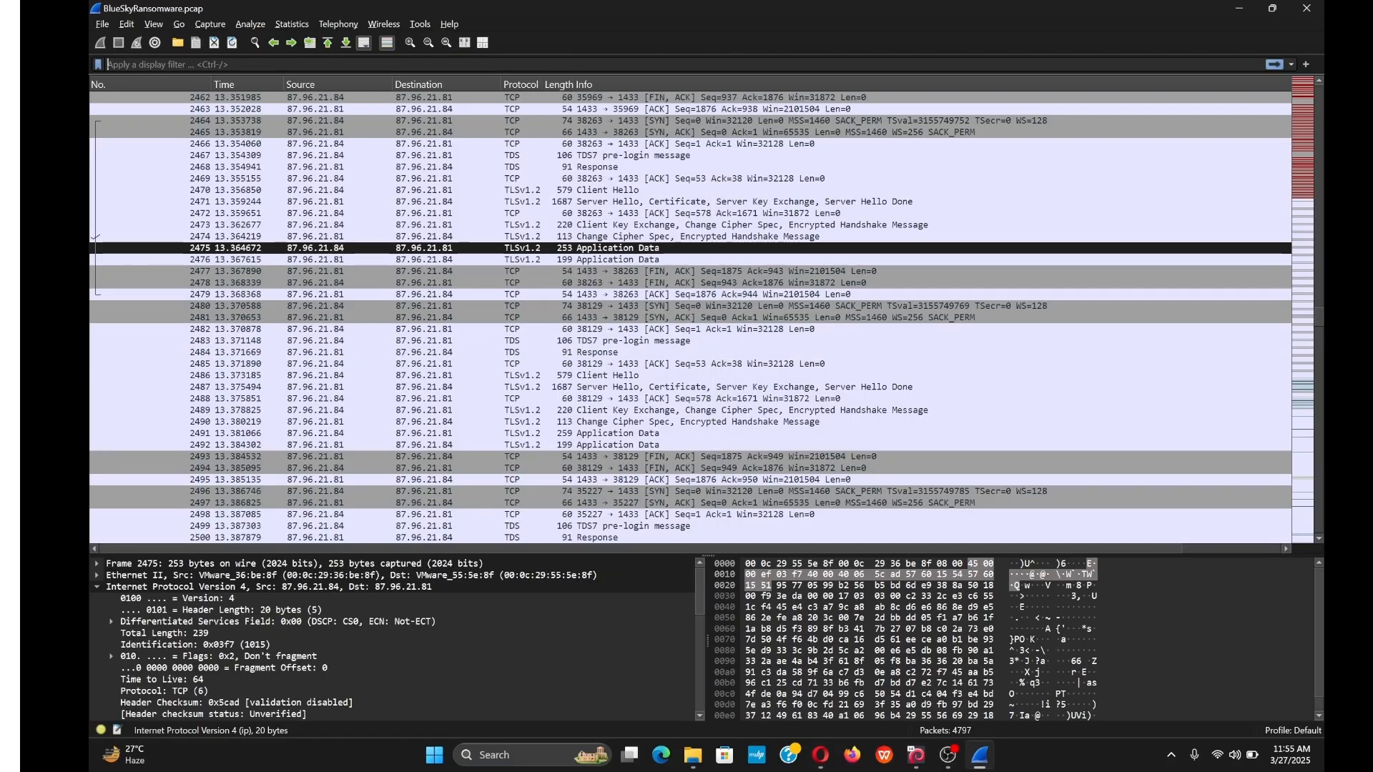
pyautogui.write('tds.')
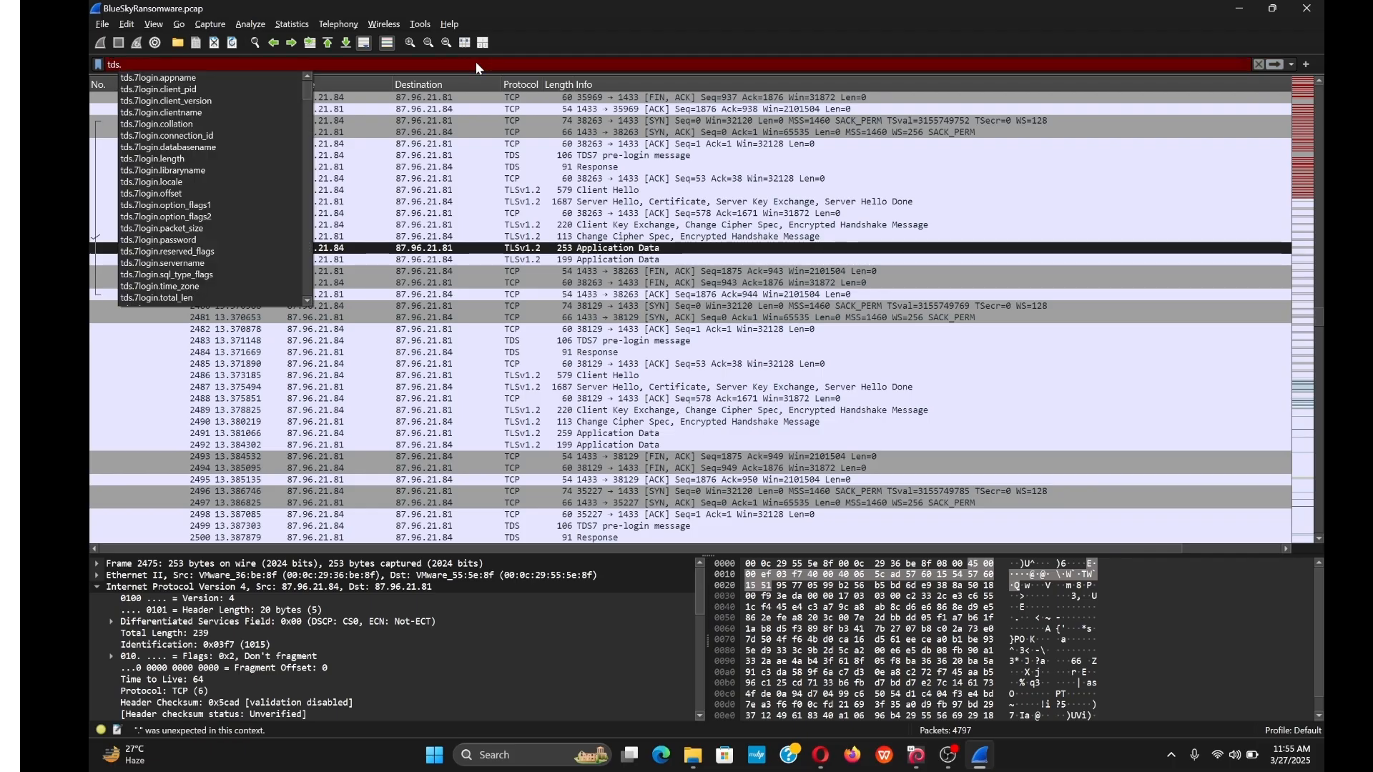
pyautogui.write('7')
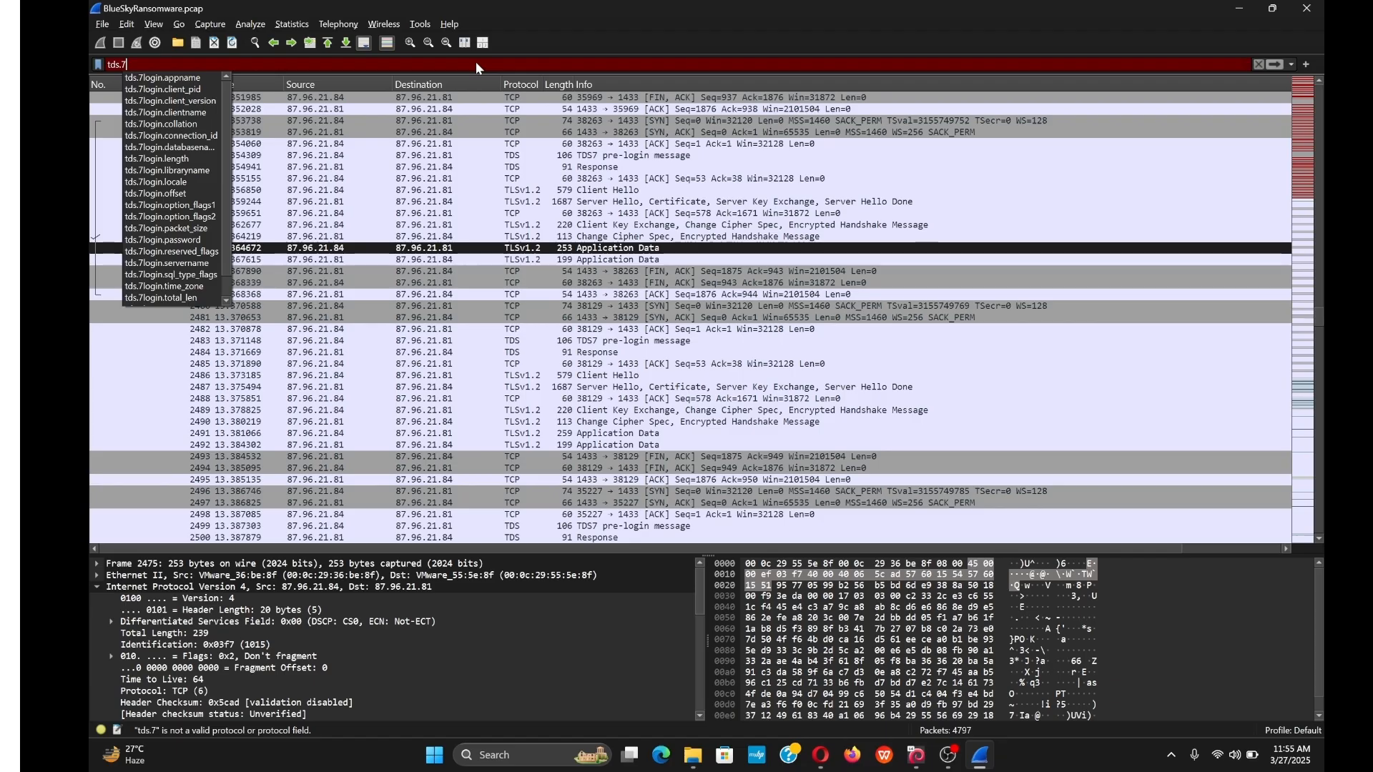
pyautogui.write('login.')
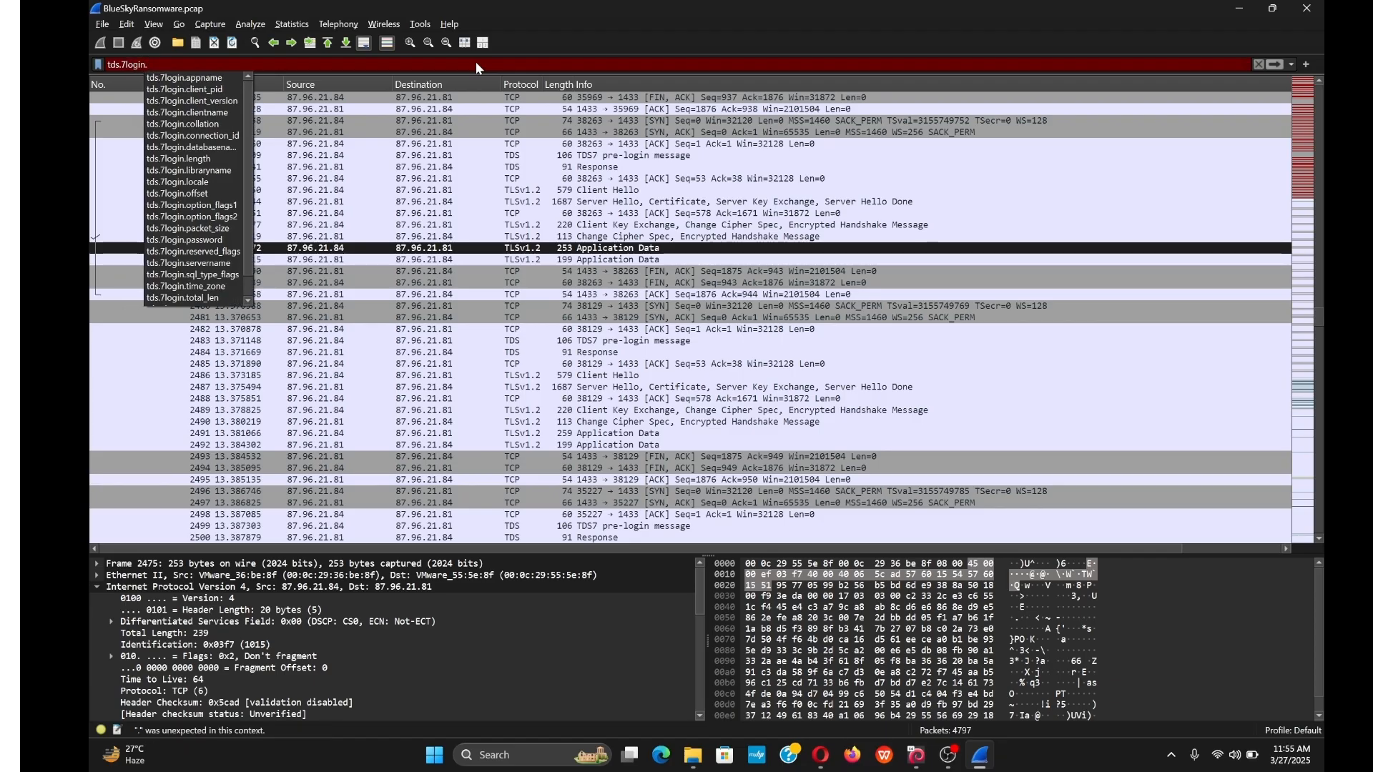
pyautogui.write('use')
pyautogui.press('Down')
pyautogui.press('Return')
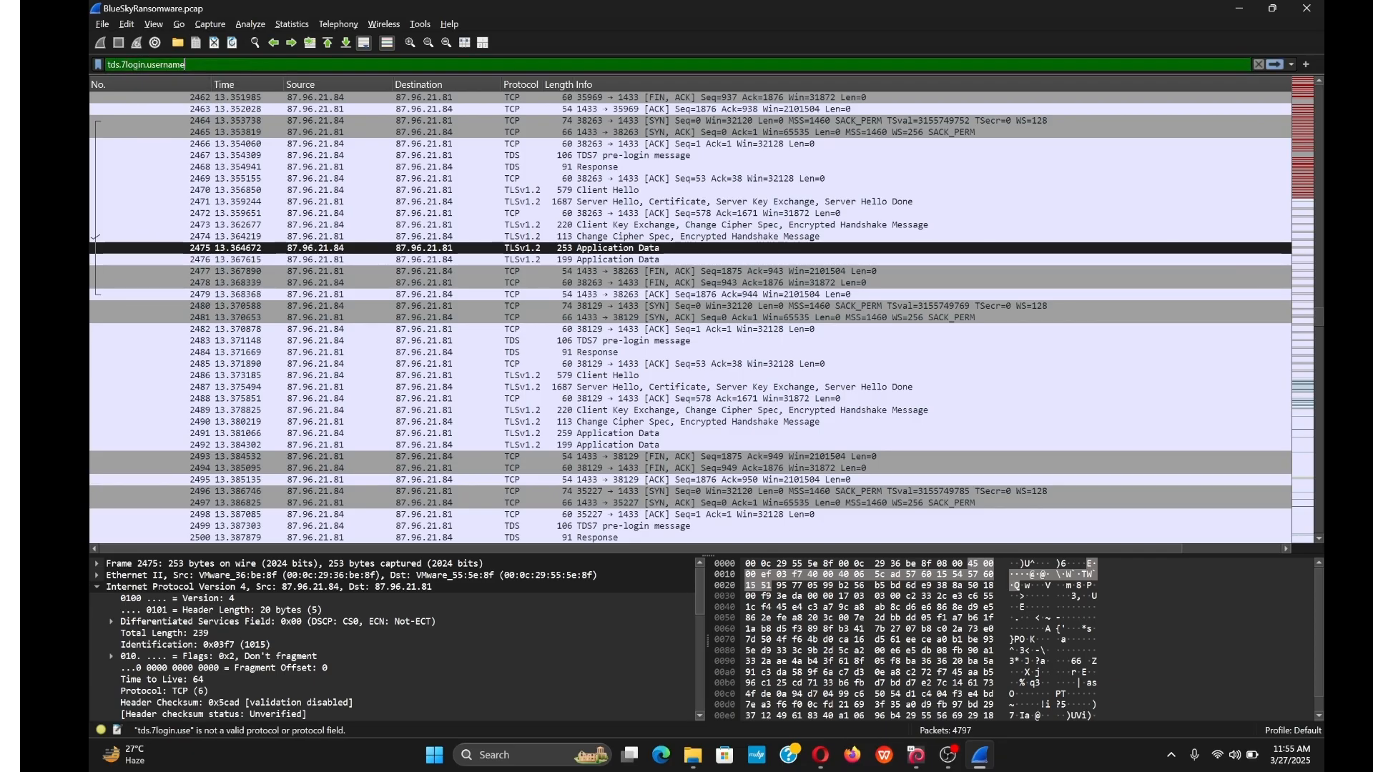
pyautogui.press('Return')
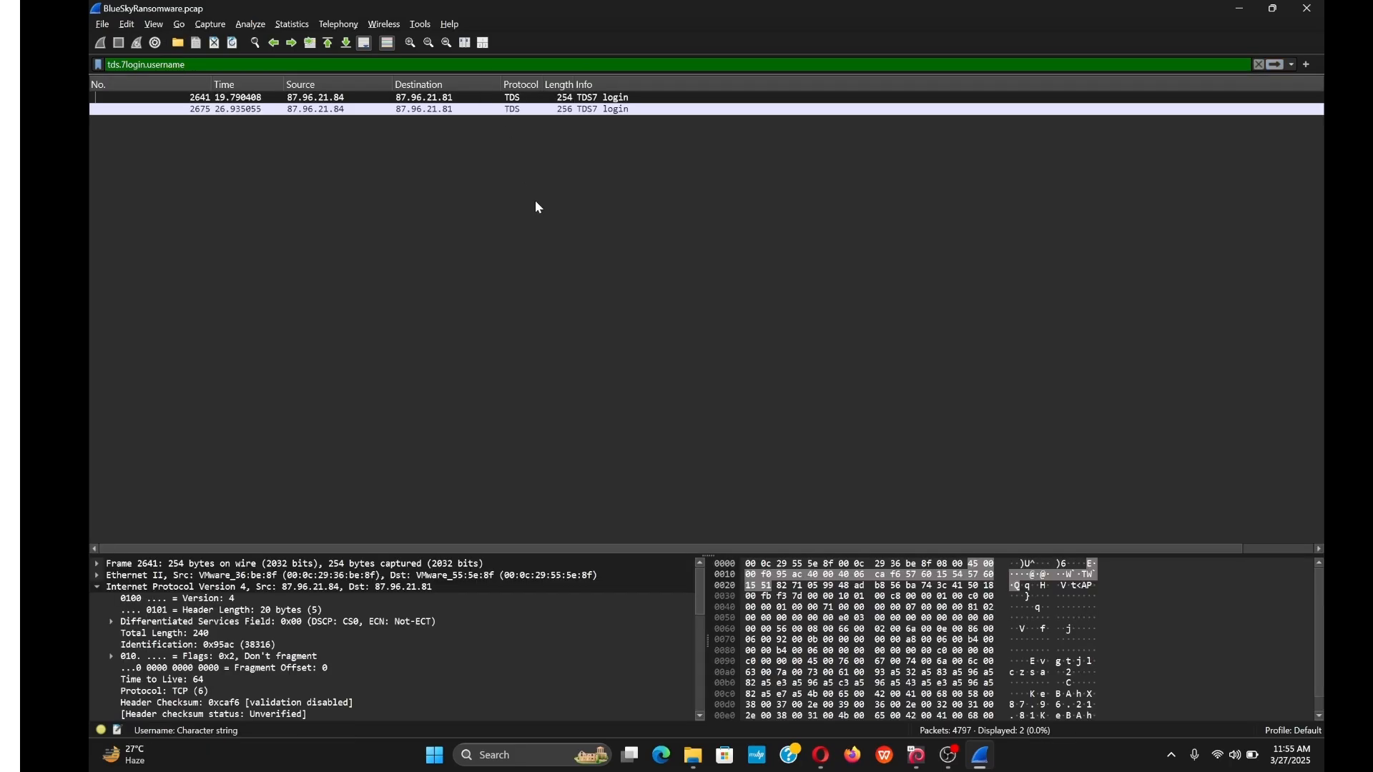
# Select TDS7 login packet 2641 and expand its Tabular Data Stream details, with IP and TCP collapsed.
pyautogui.scroll(-7, 359, 594)
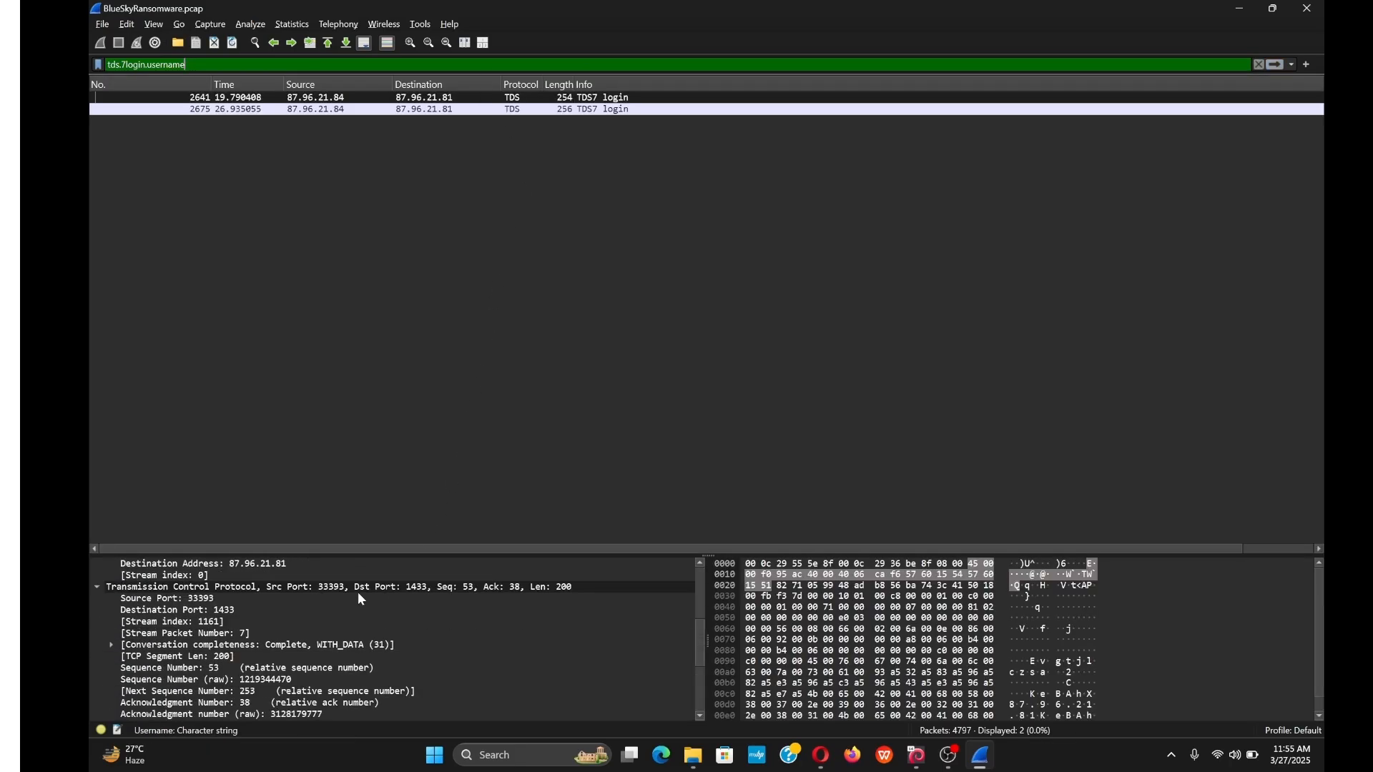
pyautogui.click(466, 103)
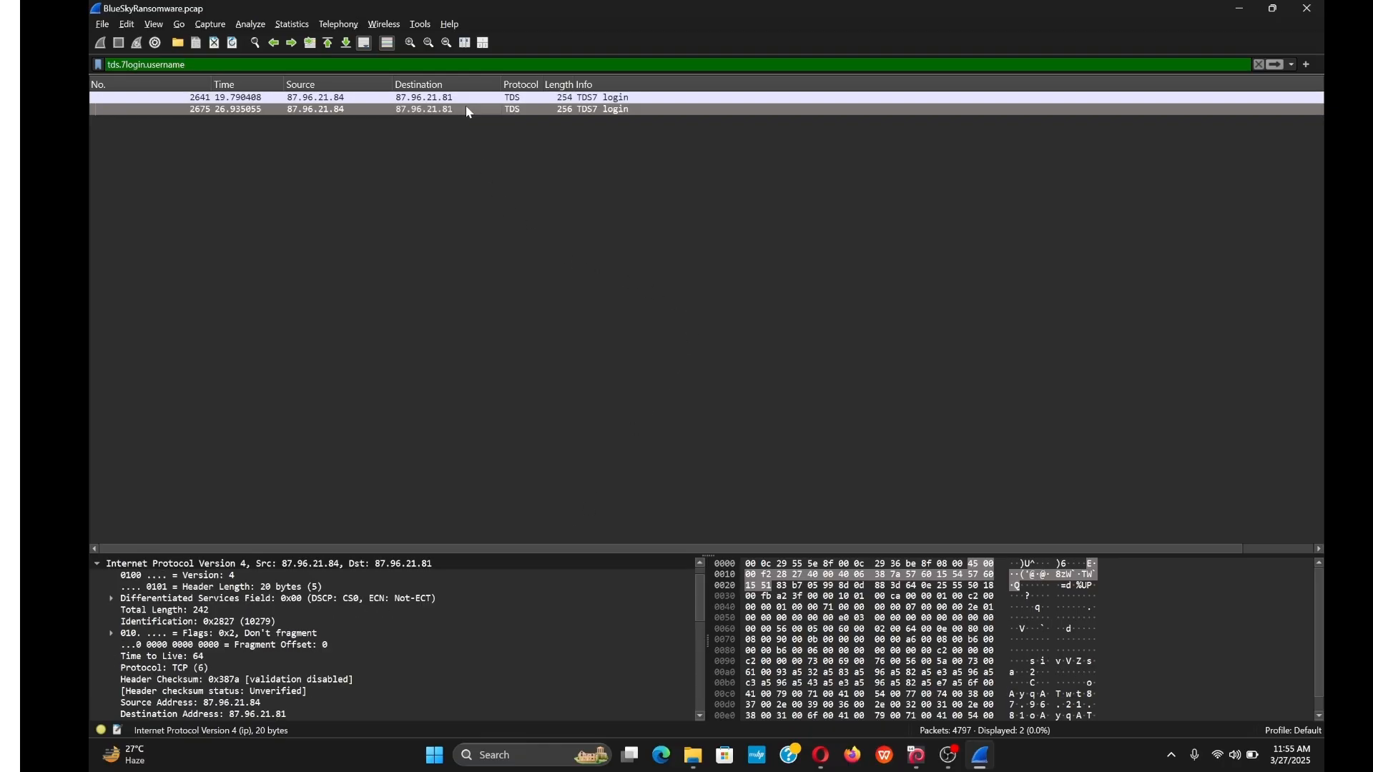
pyautogui.scroll(-6, 432, 658)
pyautogui.scroll(8, 396, 641)
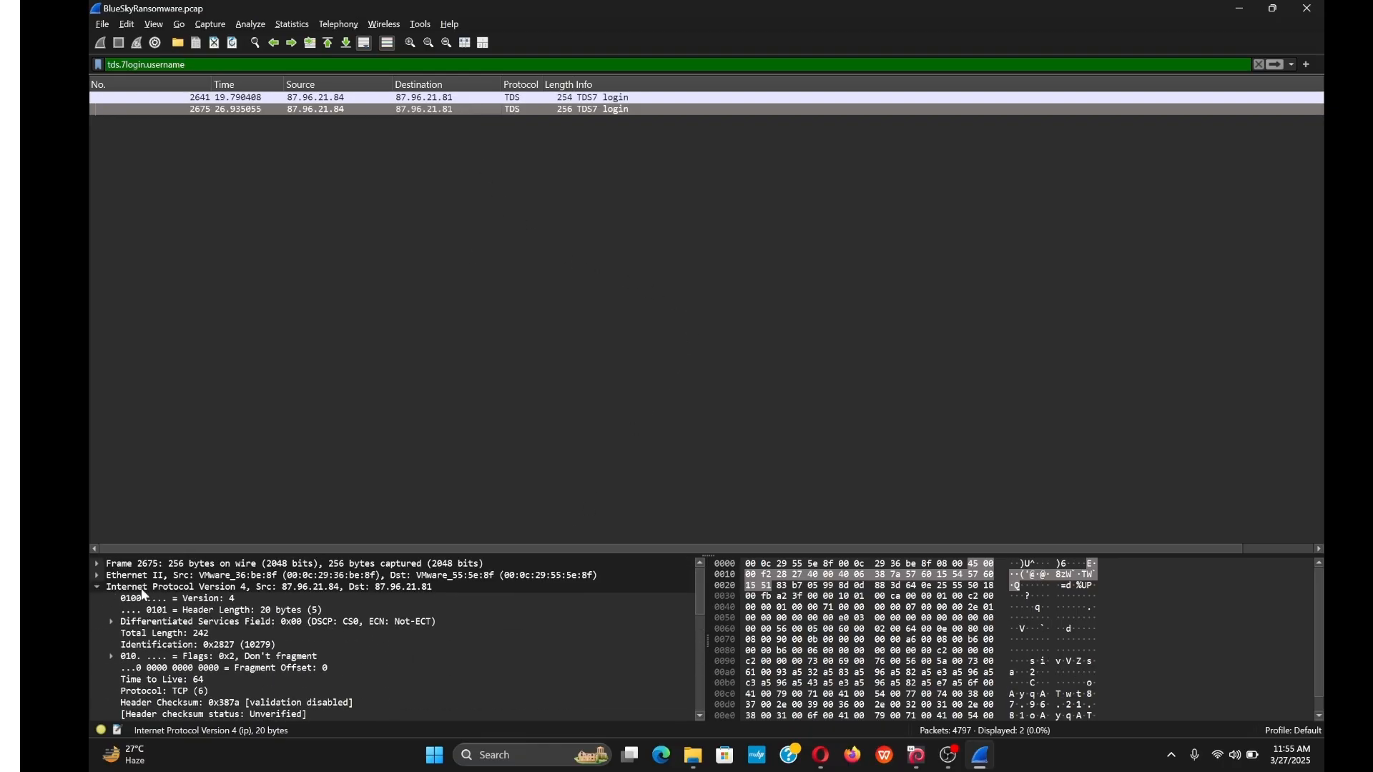
pyautogui.click(97, 585)
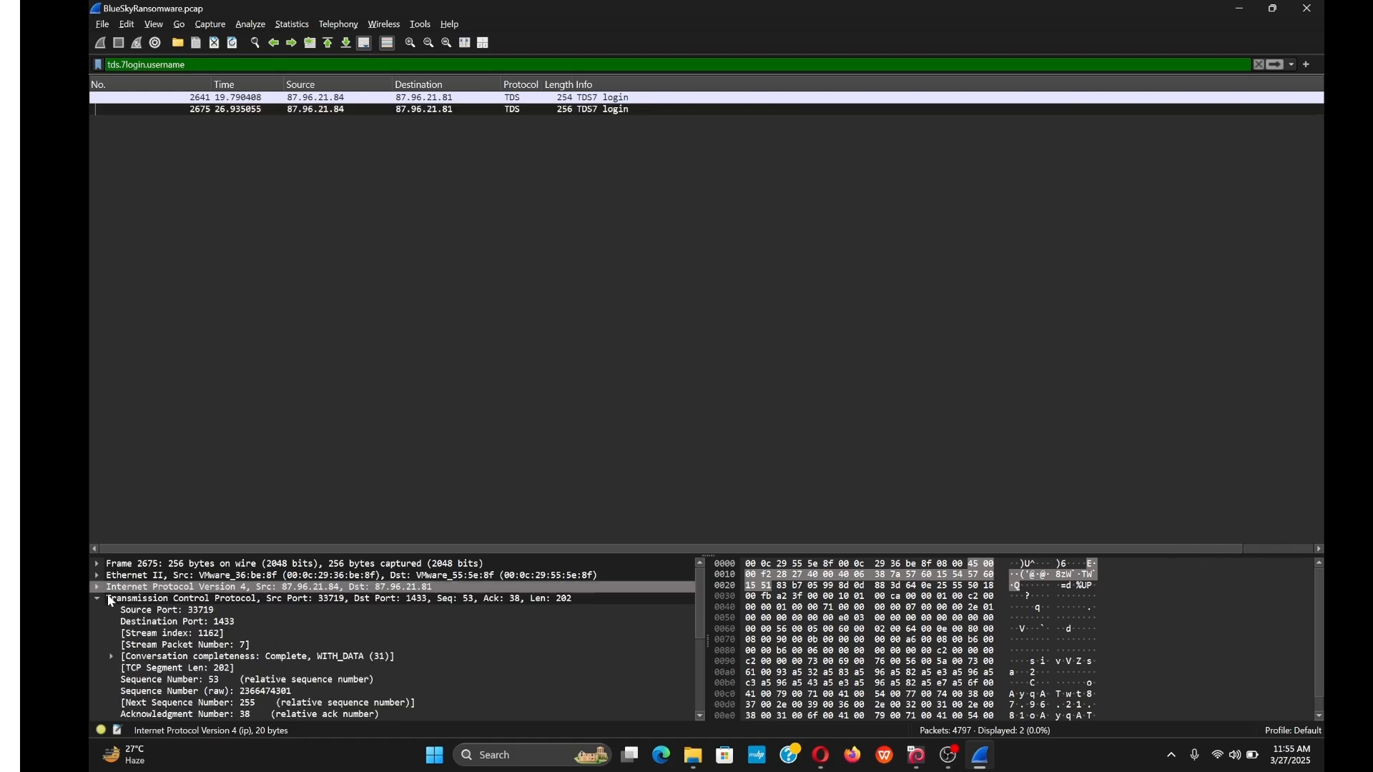
pyautogui.click(98, 601)
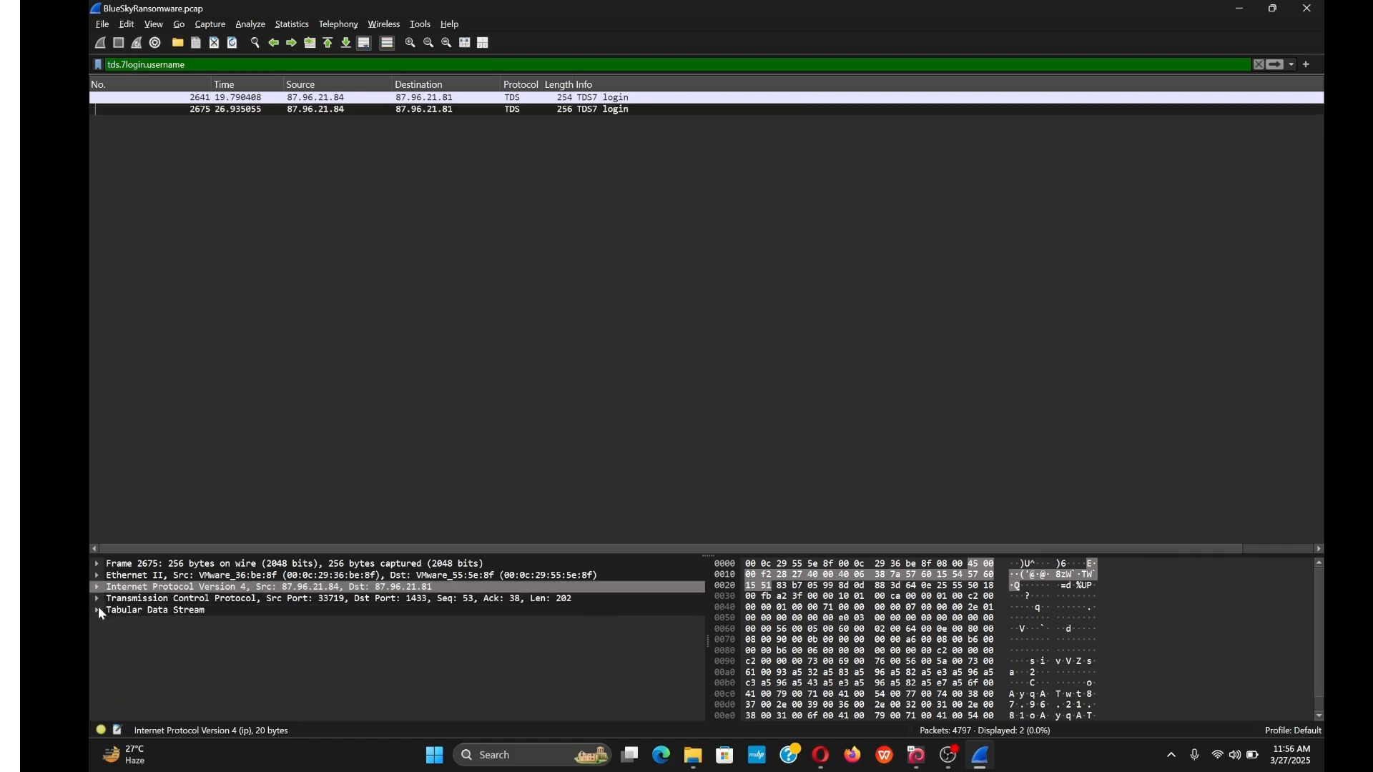
pyautogui.click(98, 609)
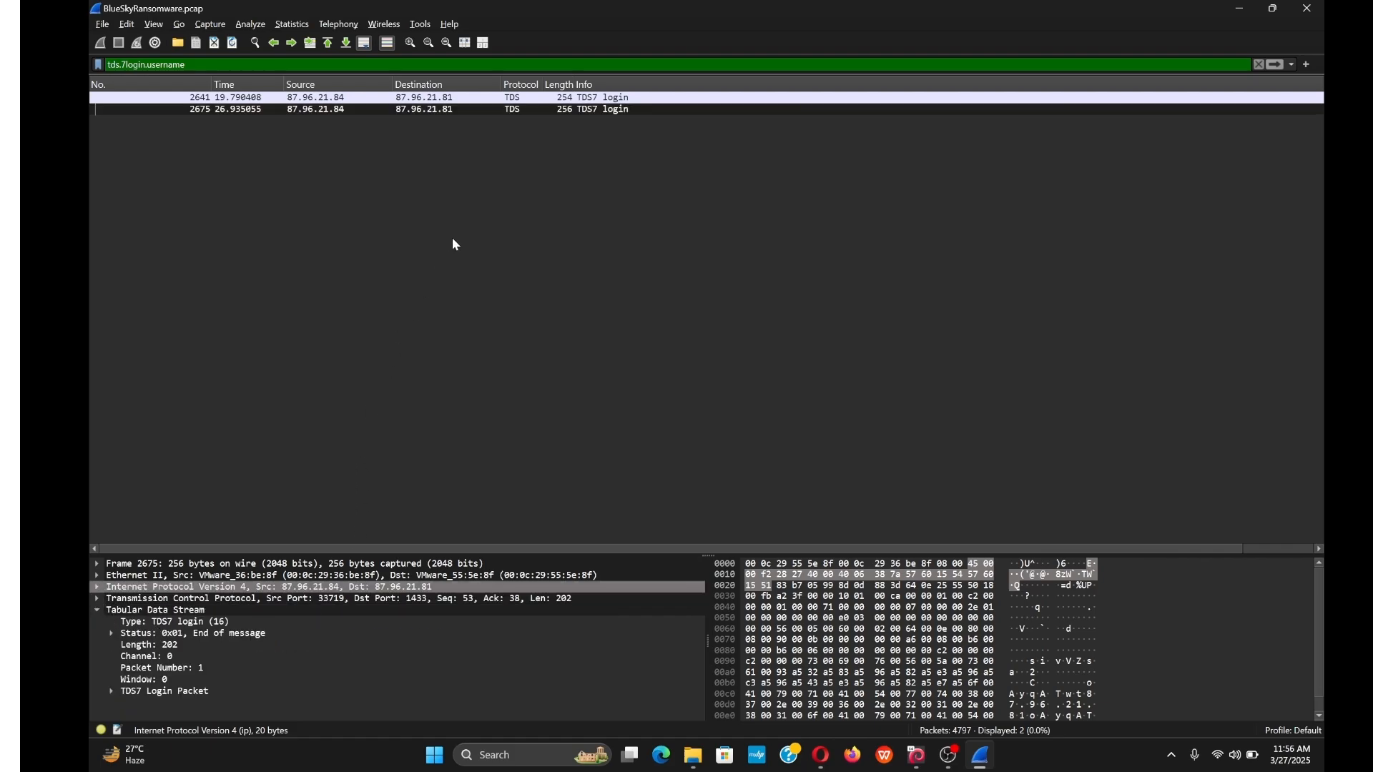
# Move to login packet 2675 and review its TCP and Tabular Data Stream details.
pyautogui.click(378, 98)
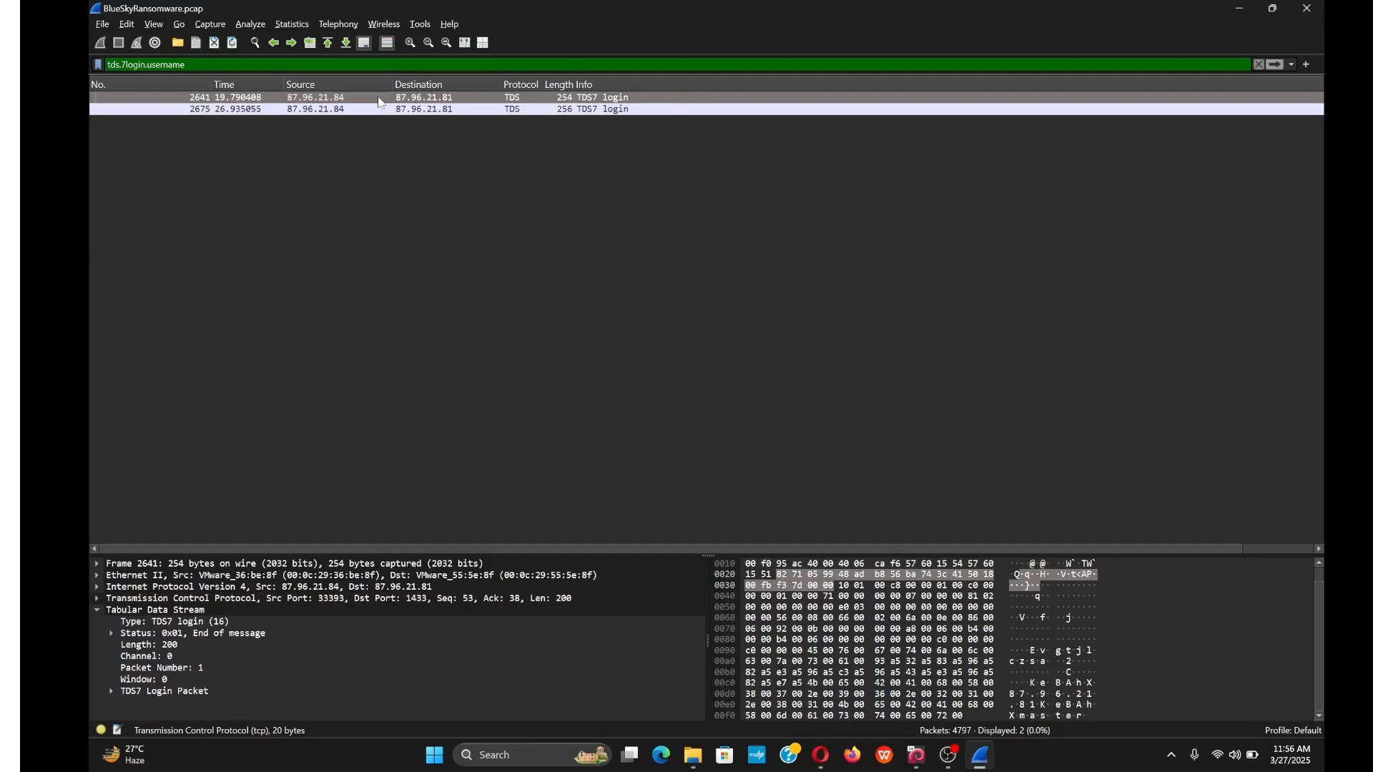
pyautogui.click(381, 104)
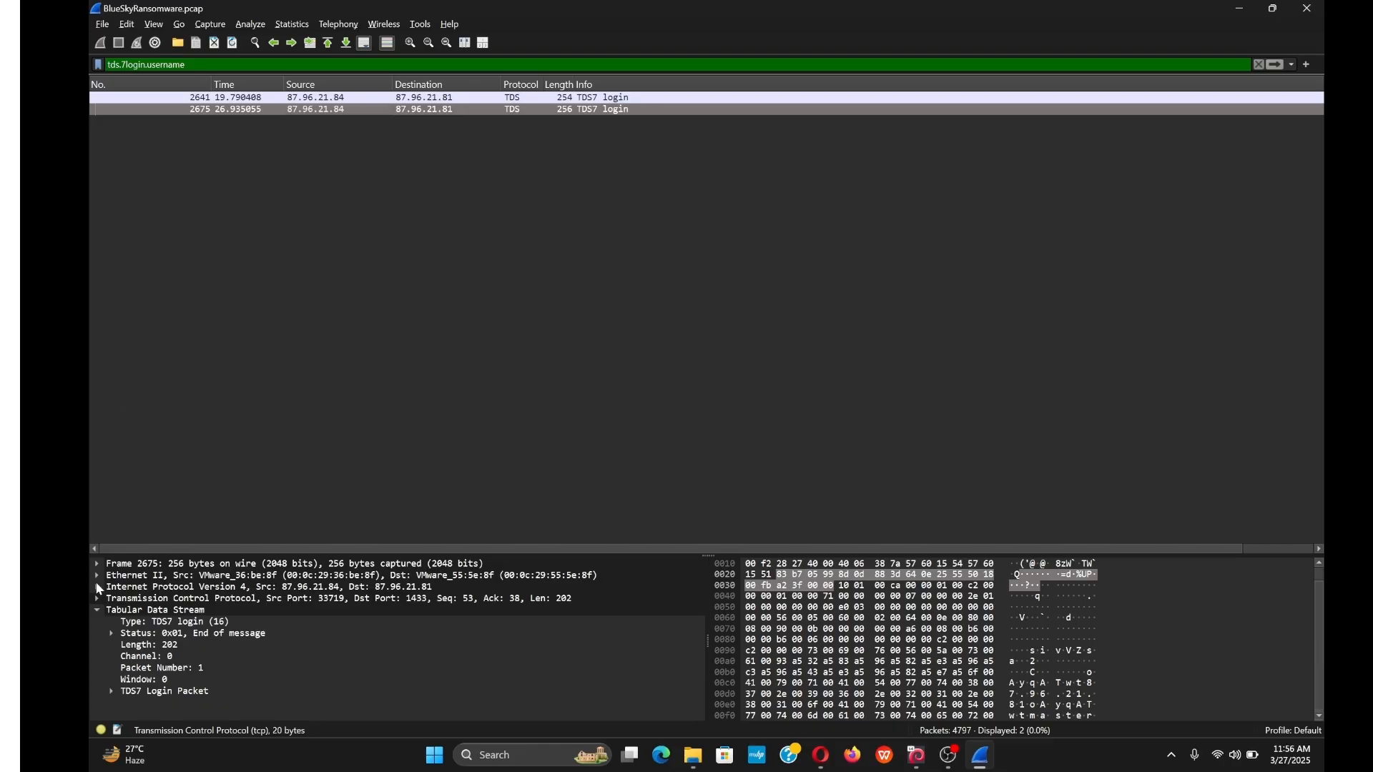
pyautogui.click(97, 610)
pyautogui.click(96, 602)
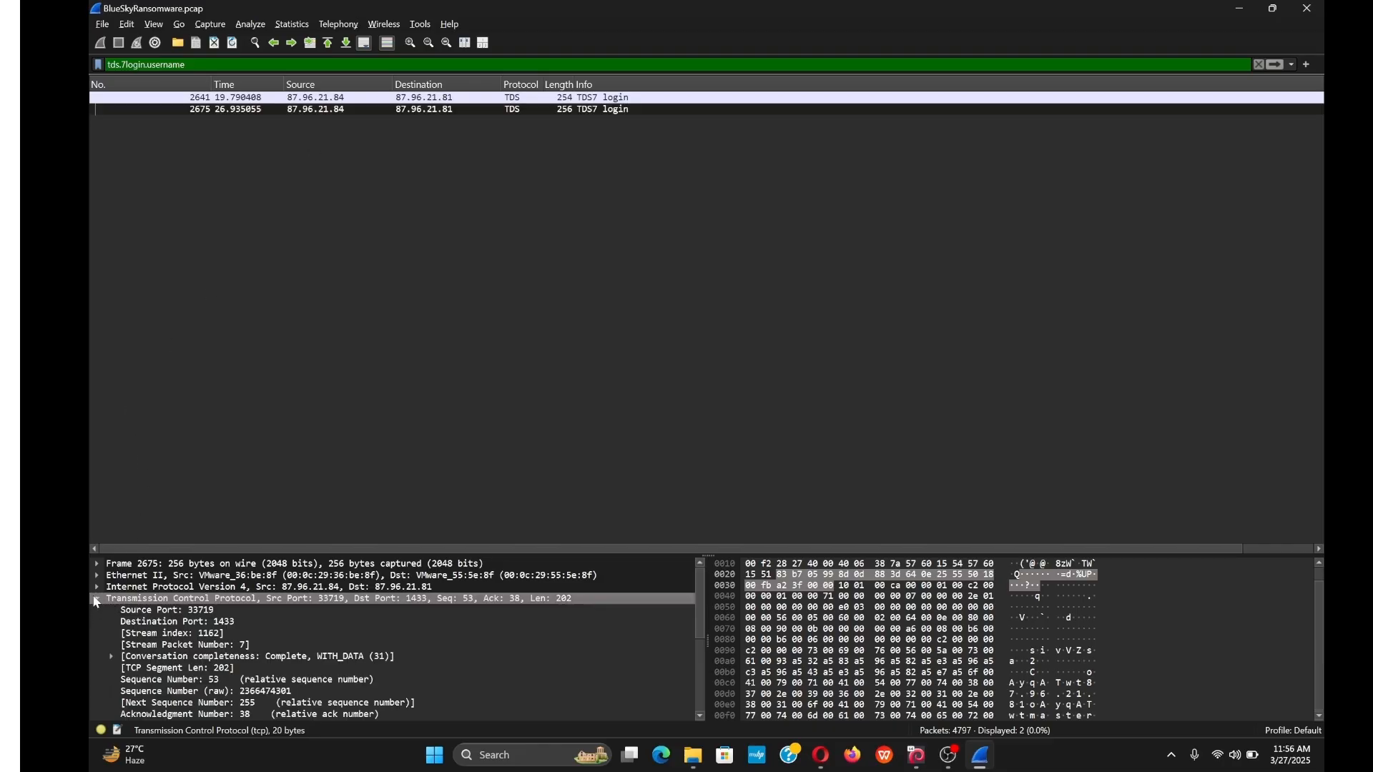
pyautogui.scroll(-4, 224, 636)
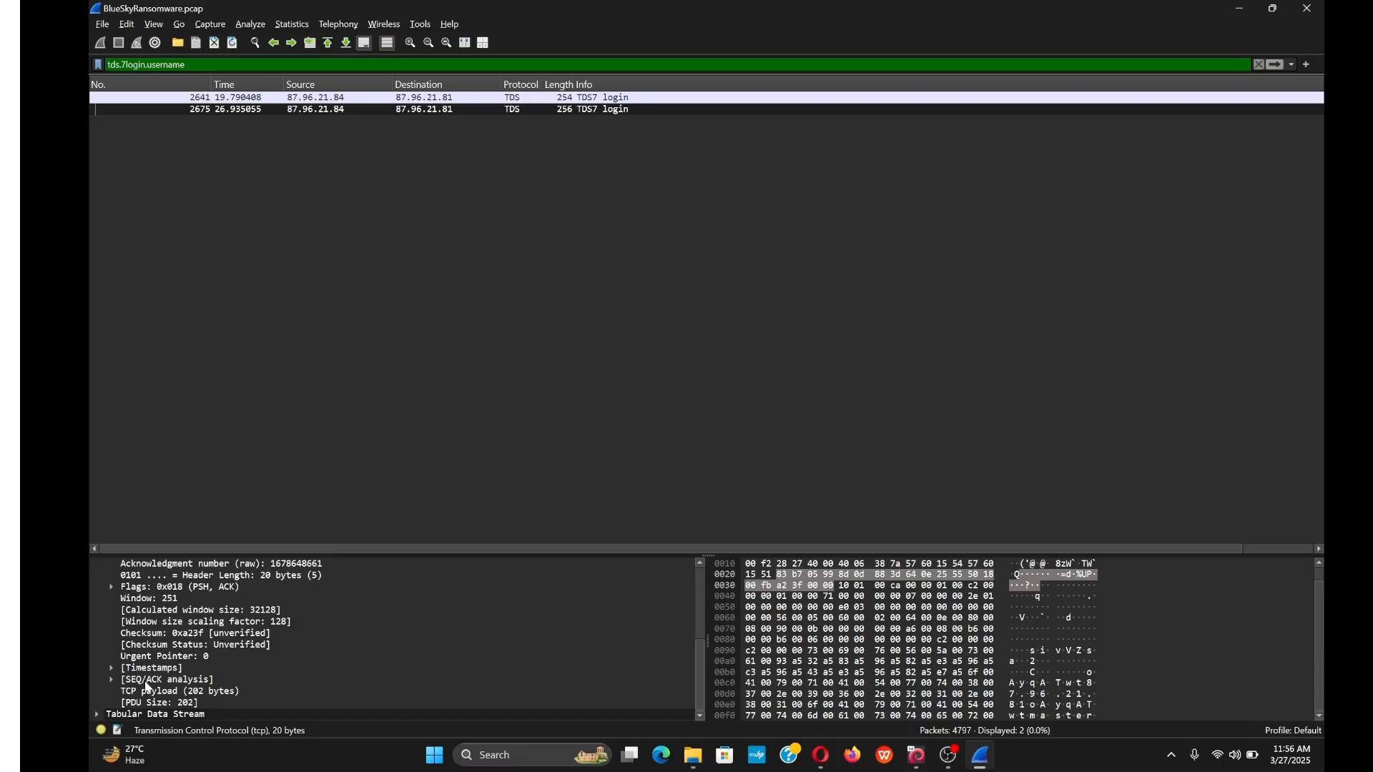
pyautogui.scroll(5, 149, 687)
pyautogui.scroll(-5, 122, 644)
pyautogui.click(103, 714)
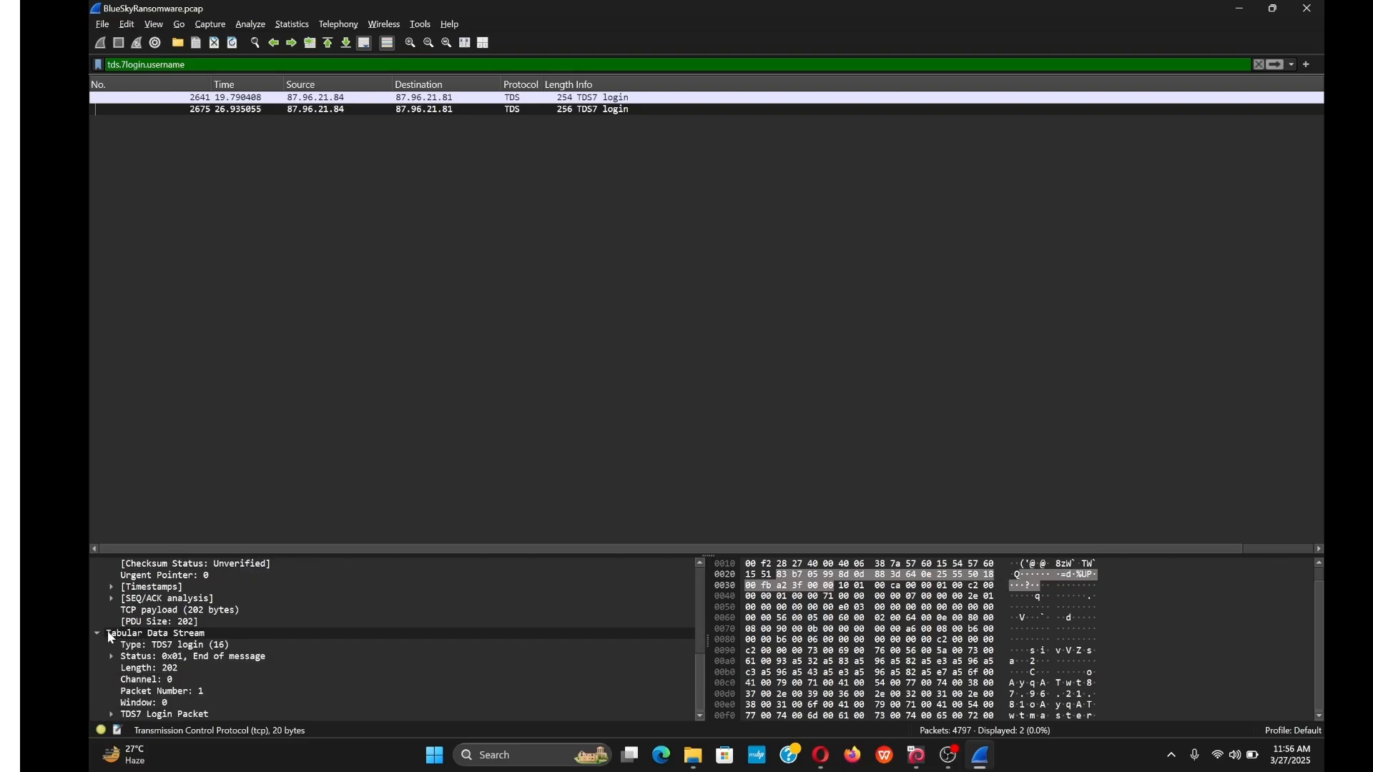
pyautogui.scroll(4, 191, 637)
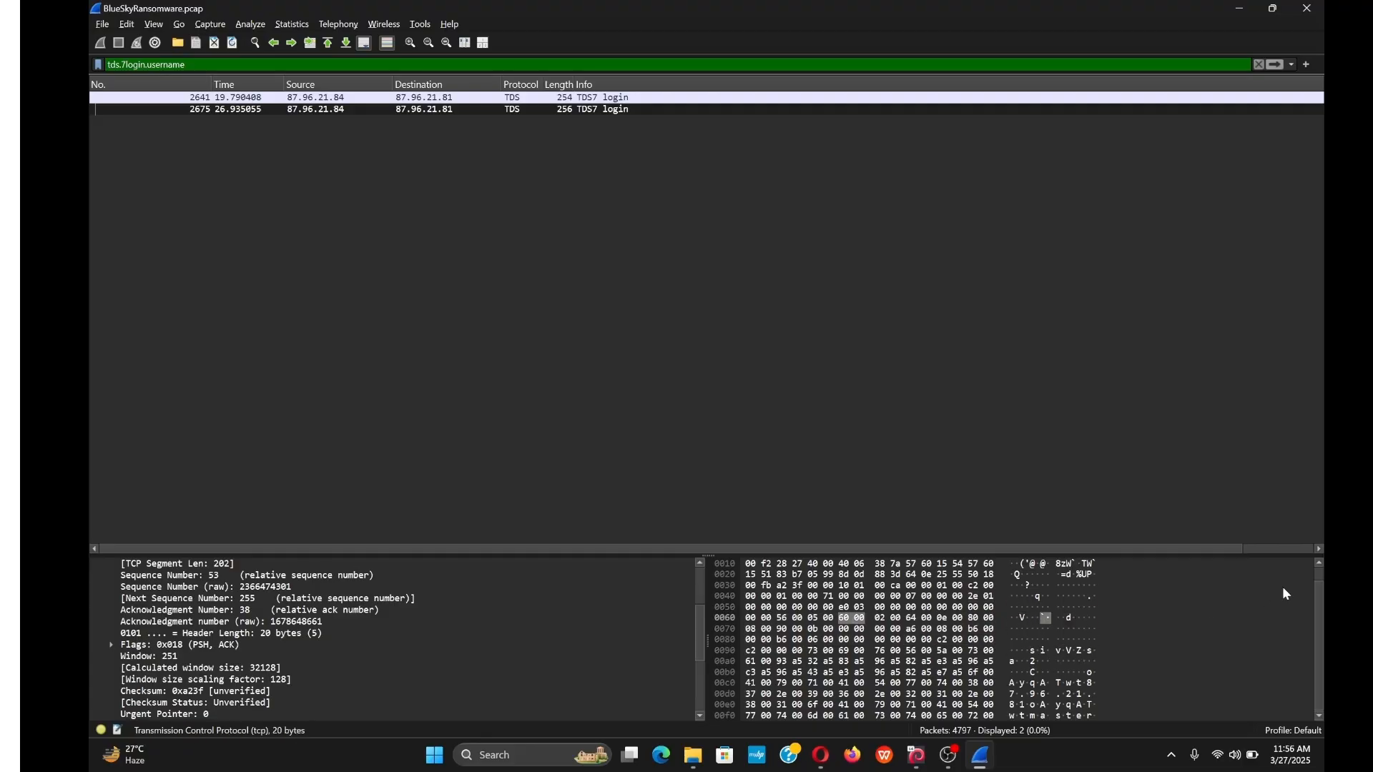
# Follow the login packet's TCP stream 1161, highlight the MSSQLServer text, then minimize the stream window.
pyautogui.moveTo(1322, 593); pyautogui.dragTo(1317, 571)
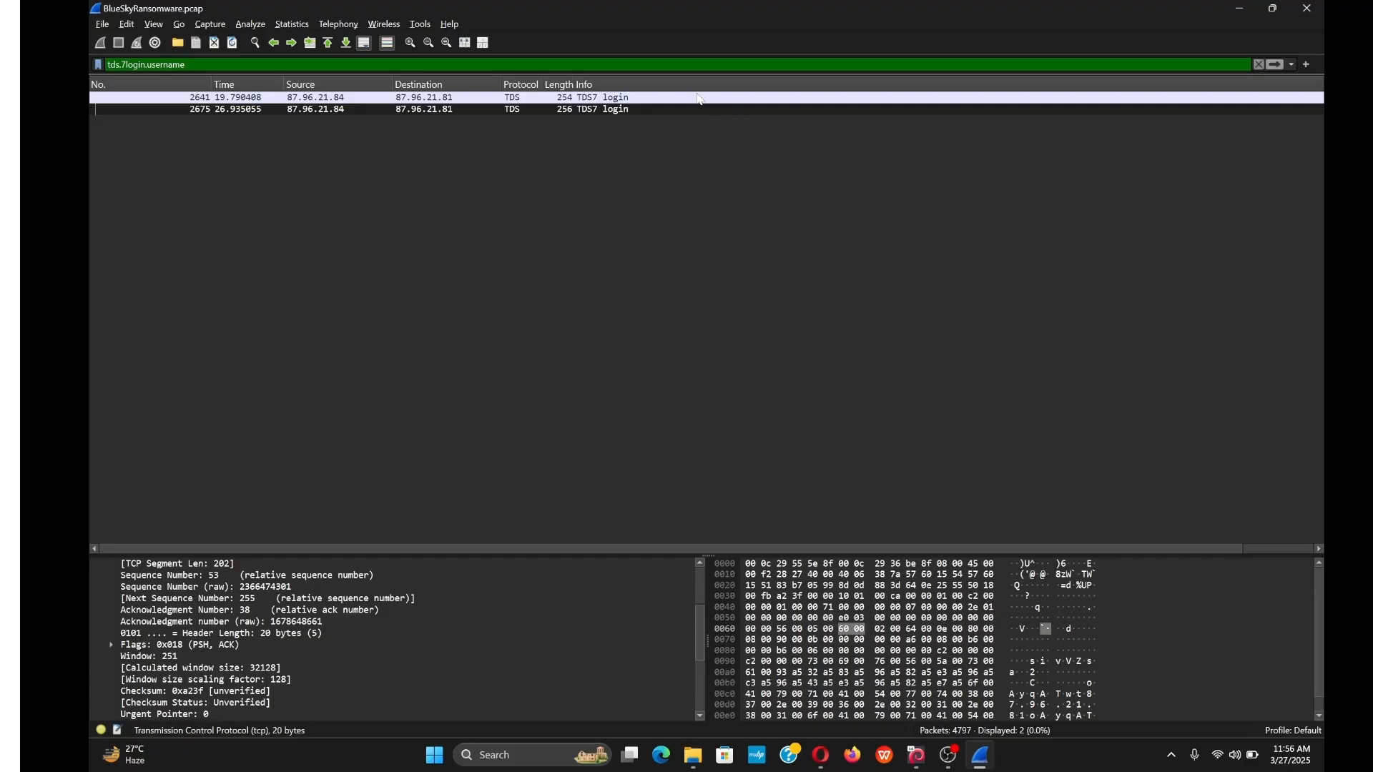
pyautogui.rightClick(701, 107)
pyautogui.moveTo(761, 298)
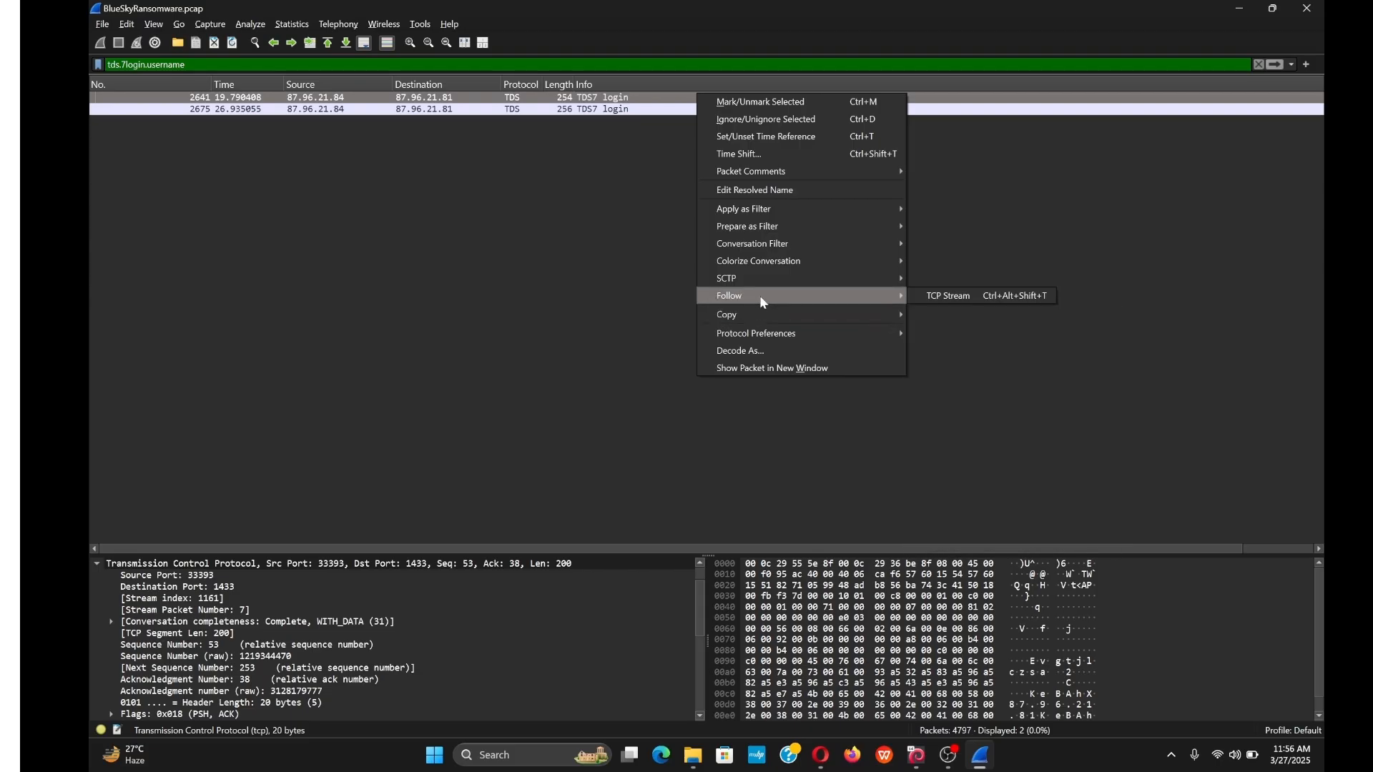
pyautogui.click(947, 297)
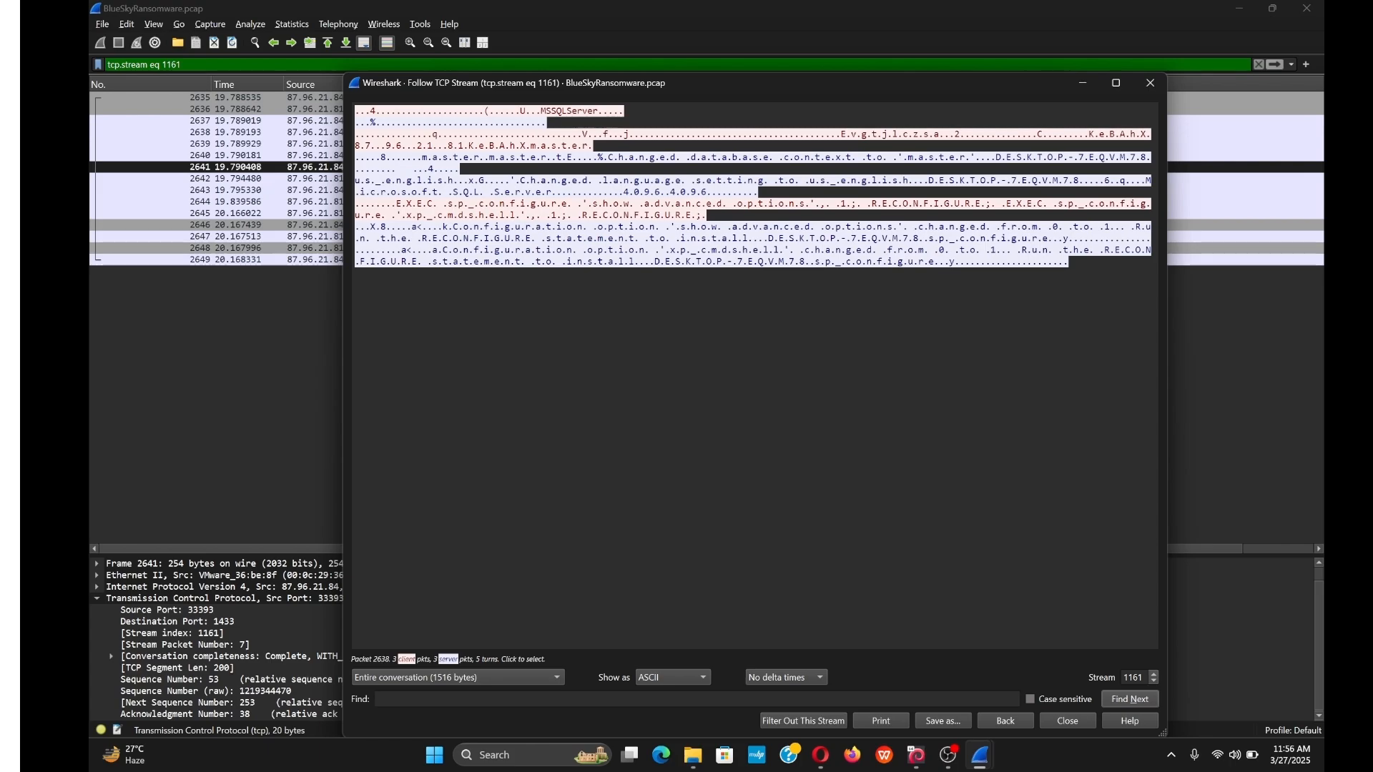
pyautogui.moveTo(536, 111); pyautogui.dragTo(623, 111)
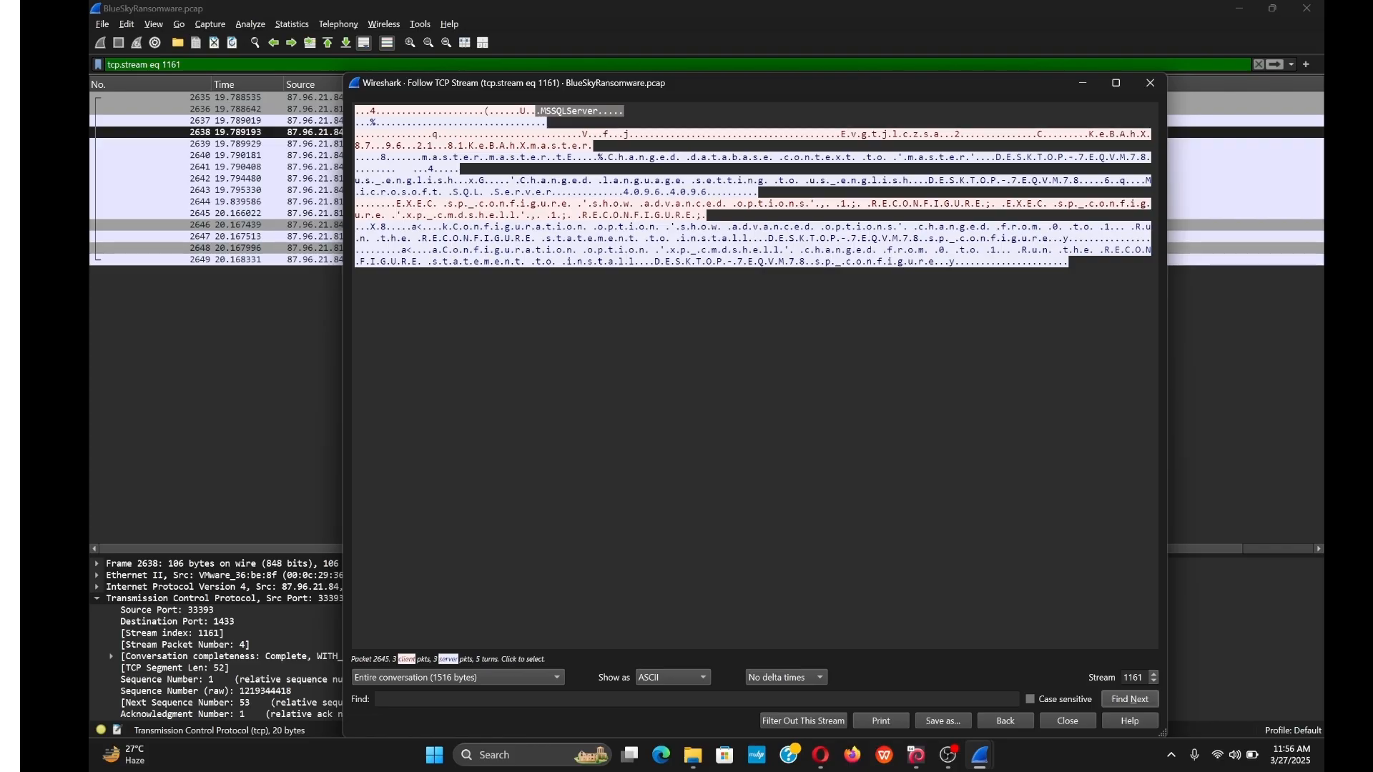
pyautogui.click(1087, 87)
pyautogui.scroll(-7, 332, 675)
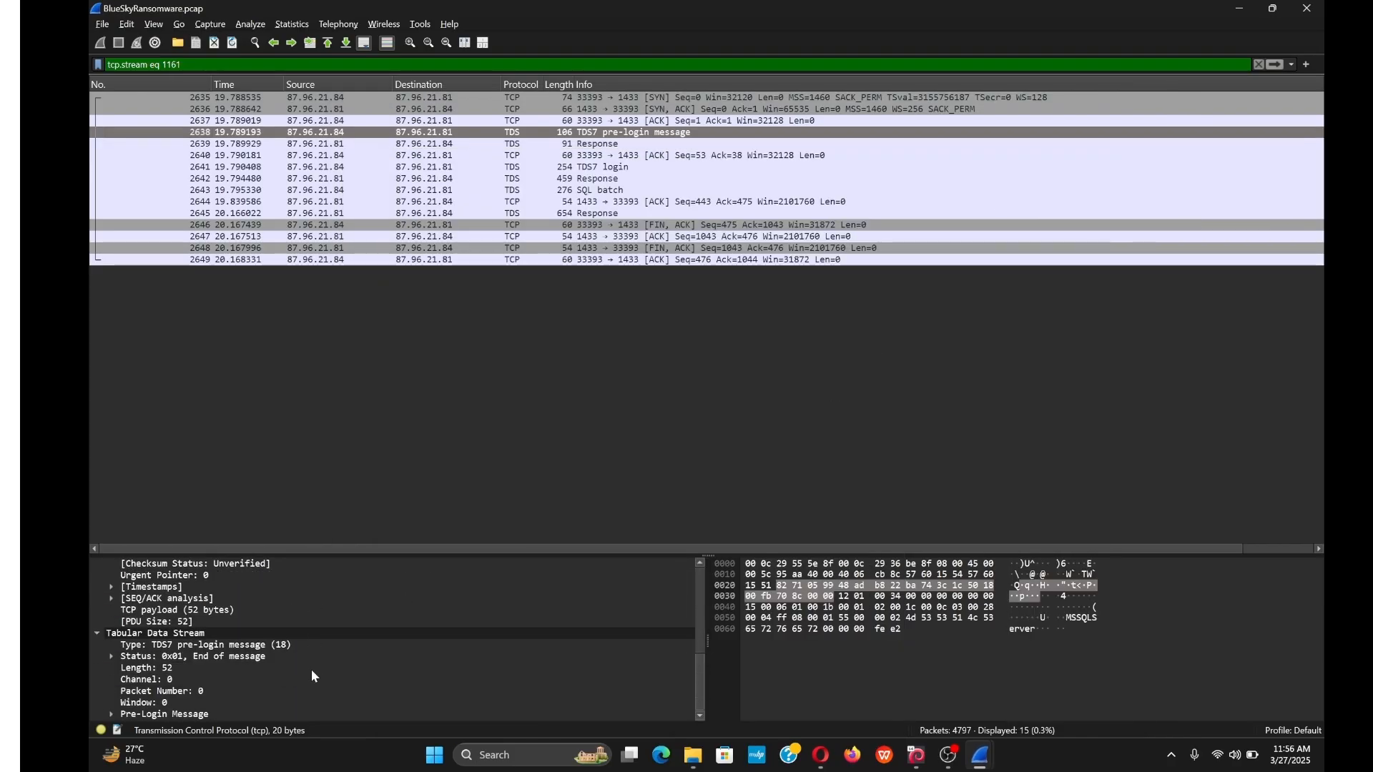
# Expand the Tabular Data Stream Pre-Login Message options in the packet details.
pyautogui.click(94, 633)
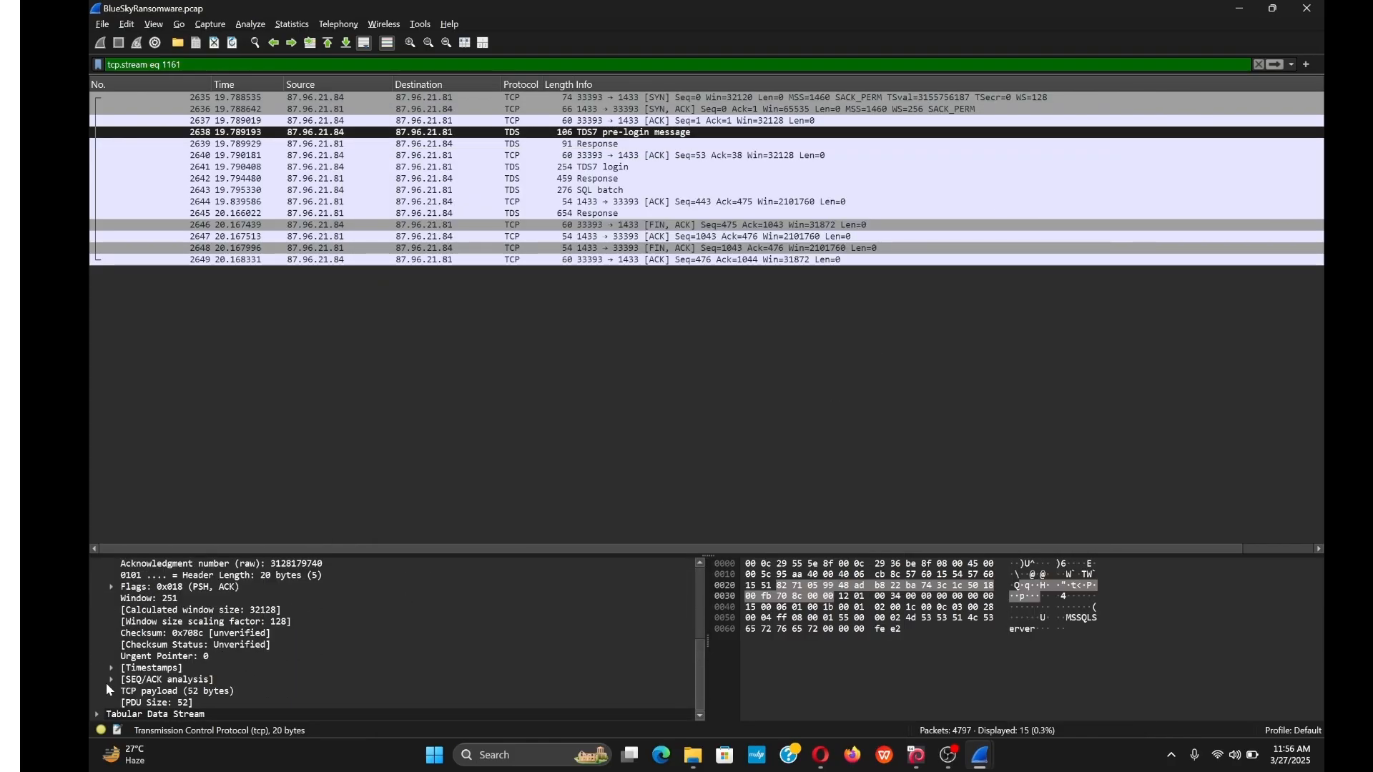
pyautogui.press('Right')
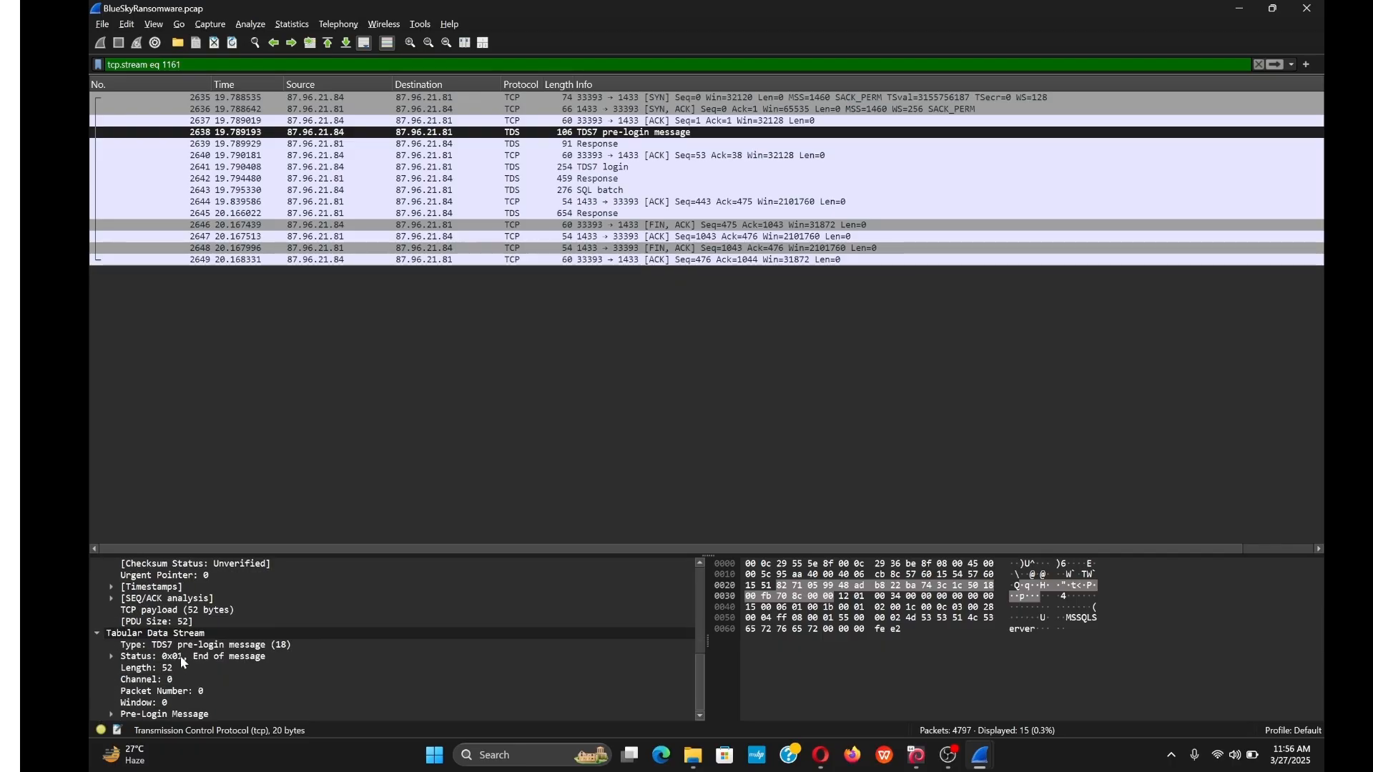
pyautogui.click(112, 715)
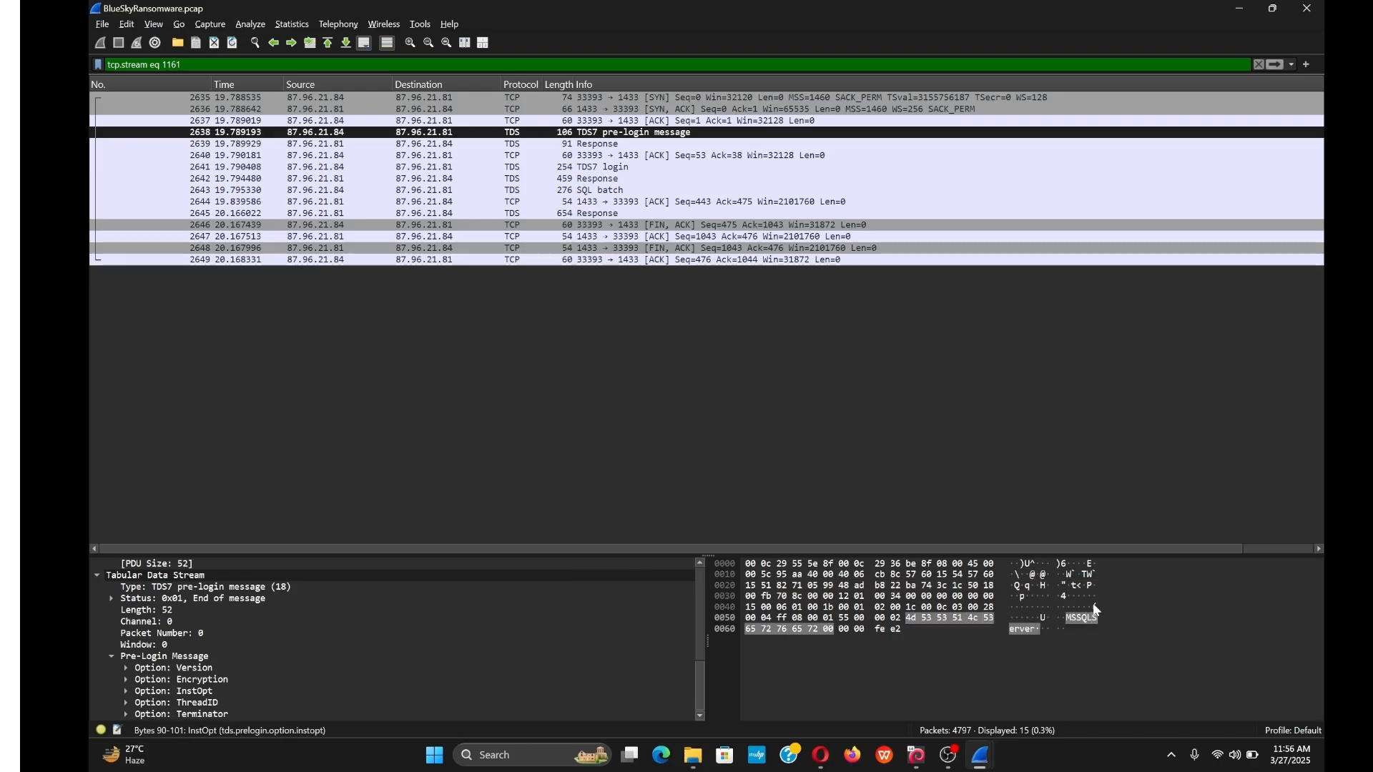
# Step through stream packets 2646 and 2645 up to the opening SYN, then edit the display filter.
pyautogui.click(646, 226)
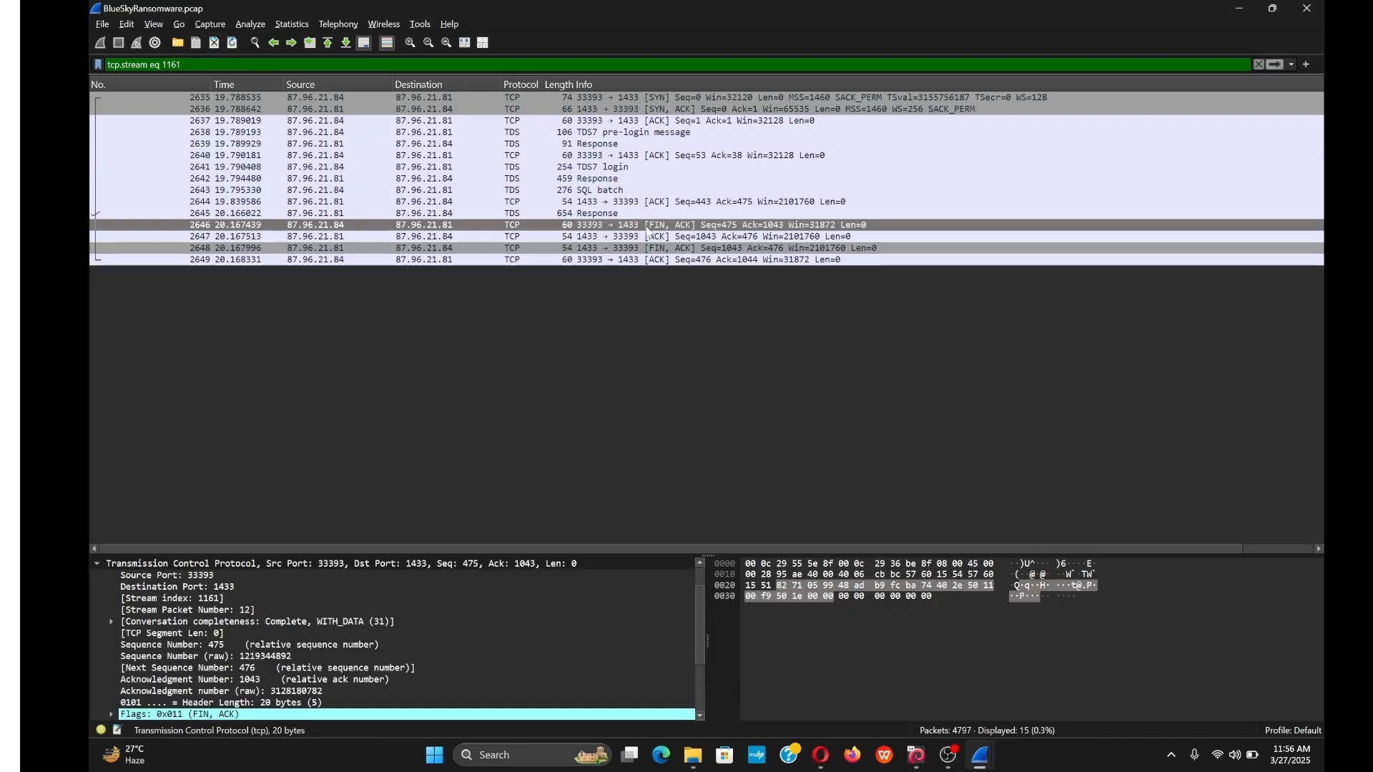
pyautogui.click(654, 250)
pyautogui.press('Up')
pyautogui.press('Up')
pyautogui.press('Up')
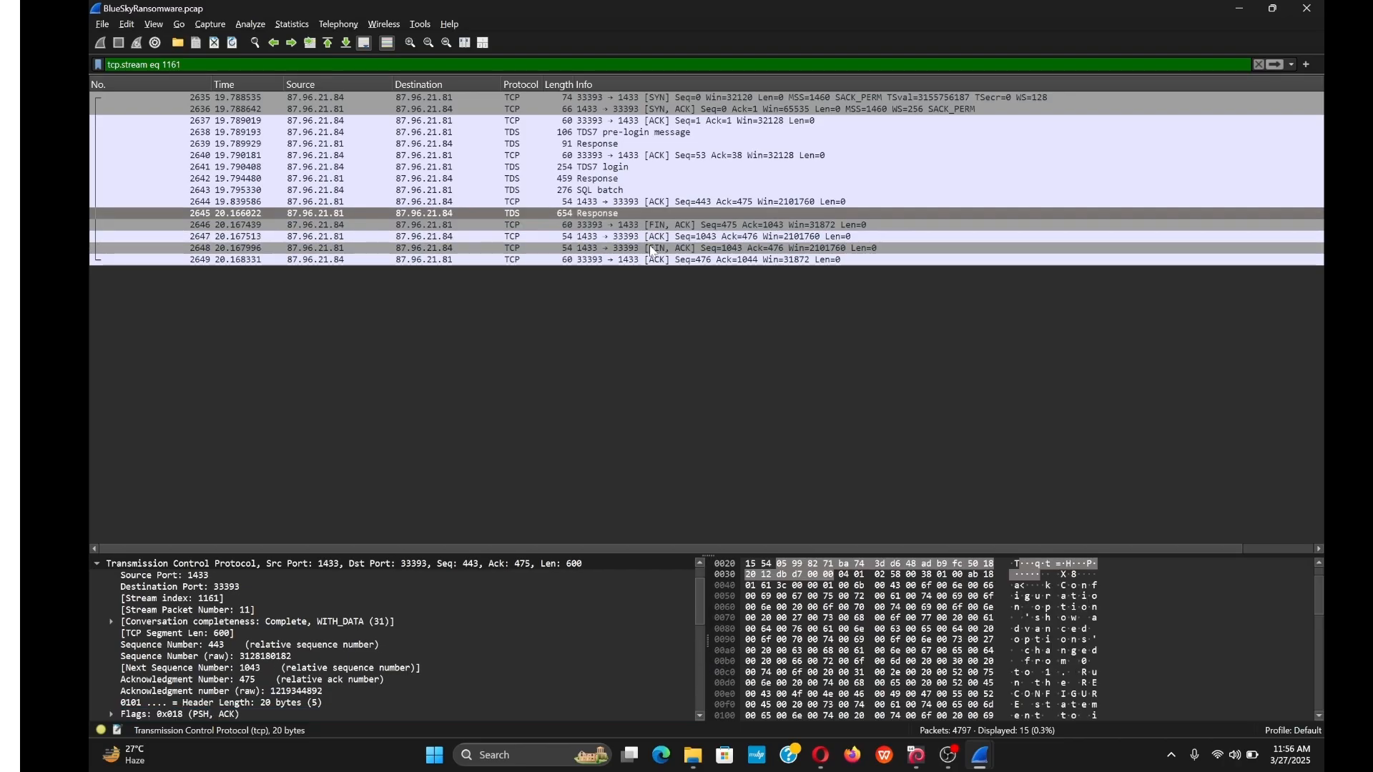
pyautogui.press('Up')
pyautogui.press('Up')
pyautogui.press('Up')
pyautogui.press('Up')
pyautogui.press('Up')
pyautogui.press('Up')
pyautogui.press('Up')
pyautogui.press('Up')
pyautogui.press('Up')
pyautogui.press('Up')
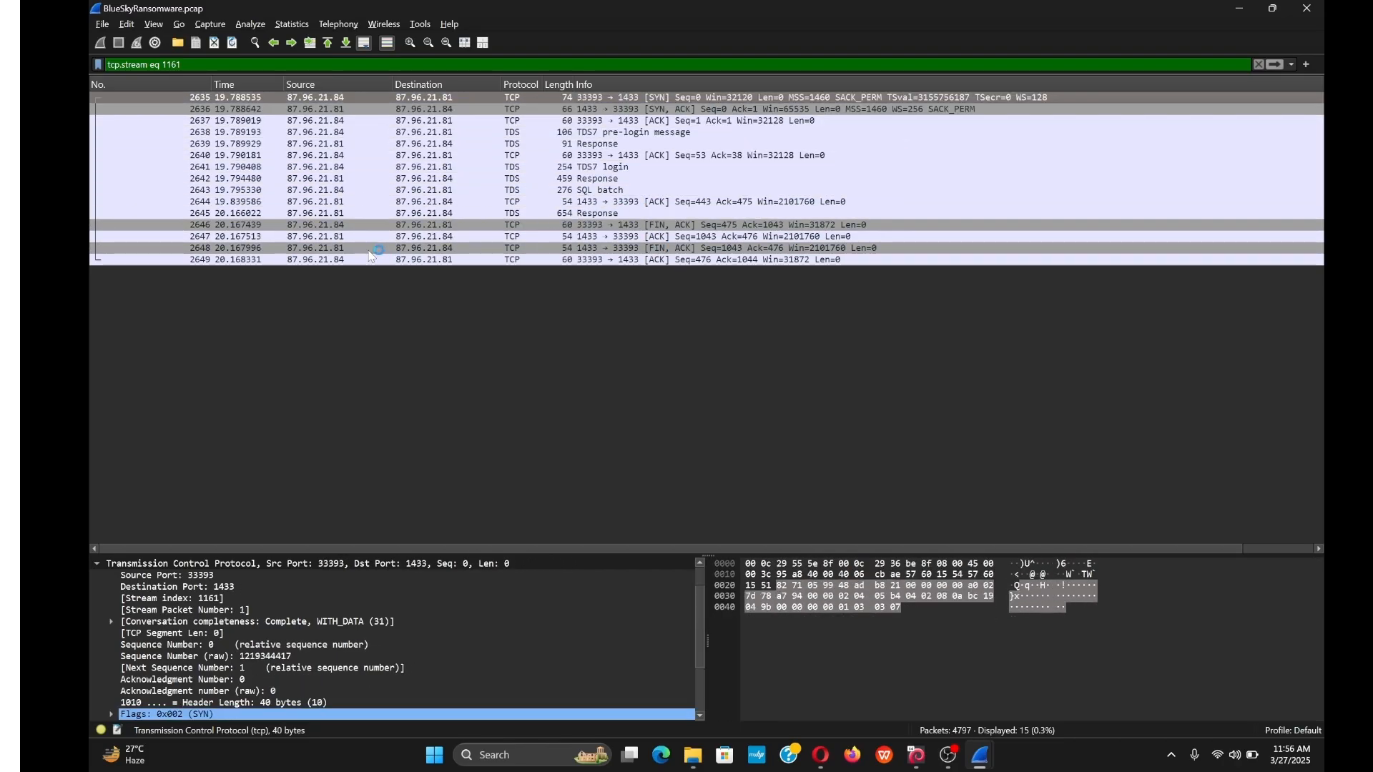
pyautogui.click(319, 65)
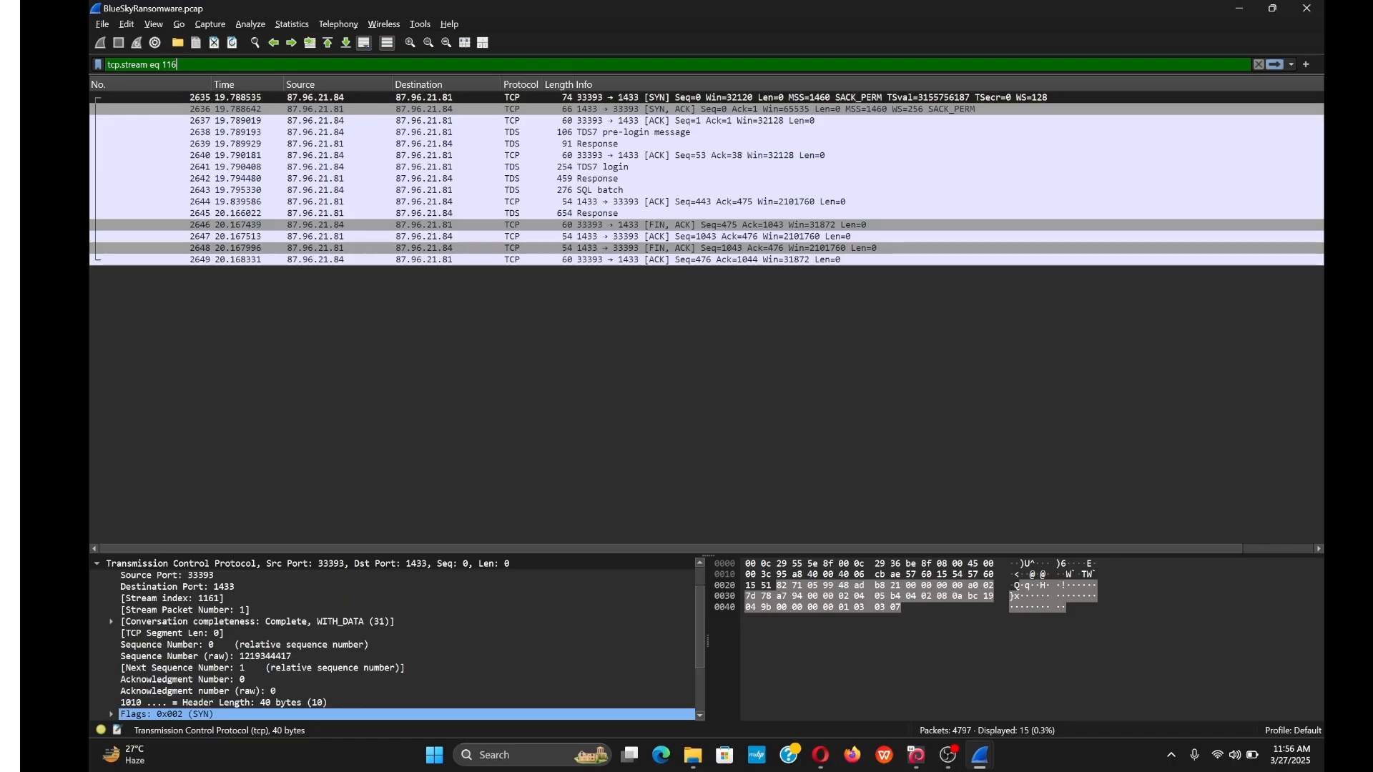
# Apply the display filter tds.7login.password to list only login packets 2641 and 2675.
pyautogui.hotkey('ctrl', 'a')
pyautogui.write('td.')
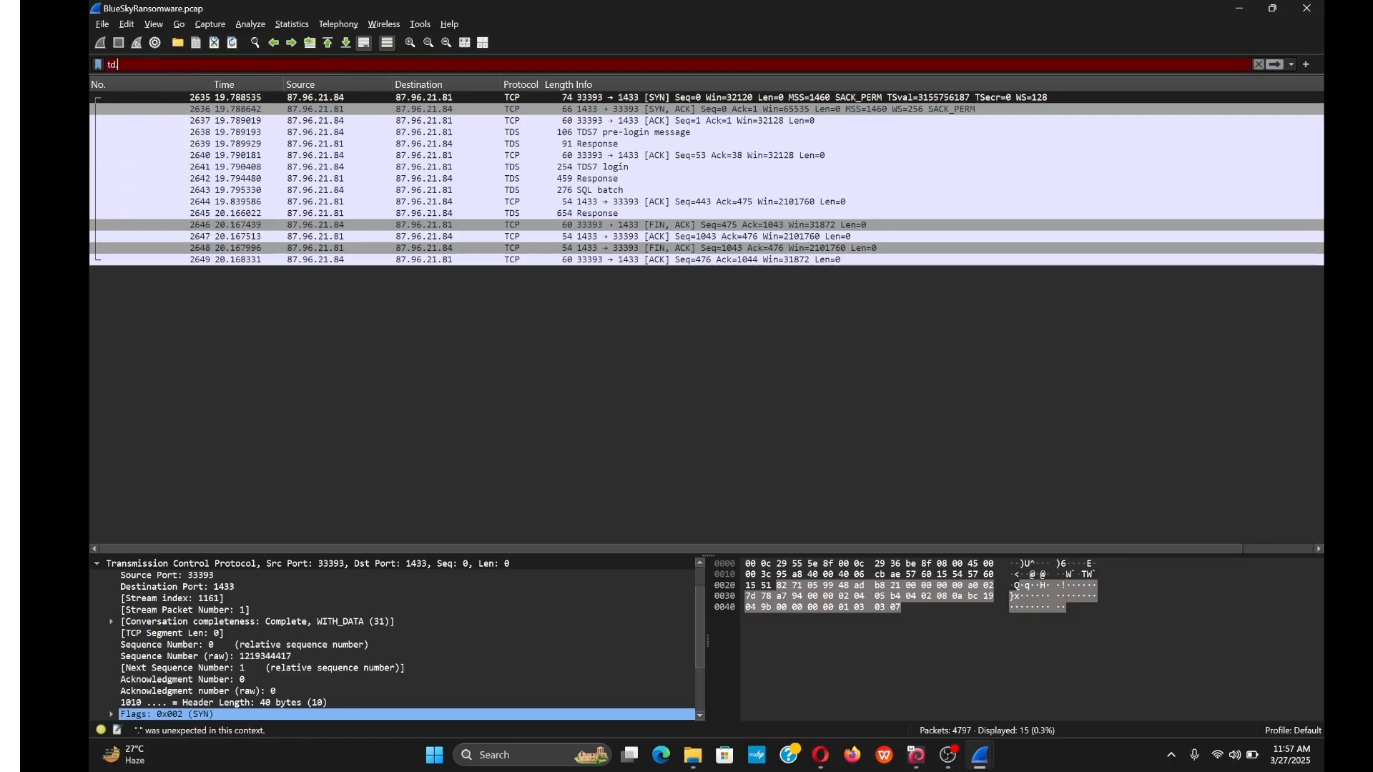
pyautogui.press('BackSpace')
pyautogui.write('s.')
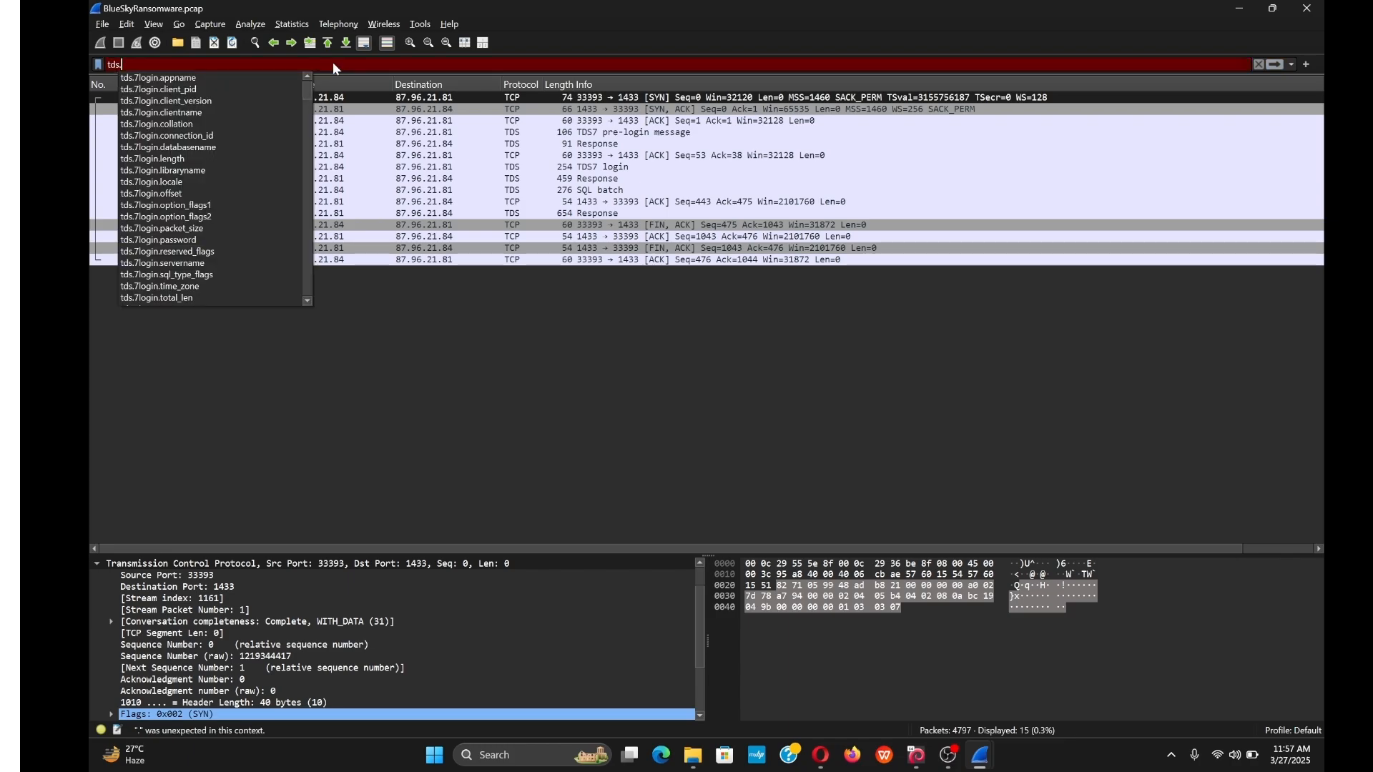
pyautogui.write('7logi')
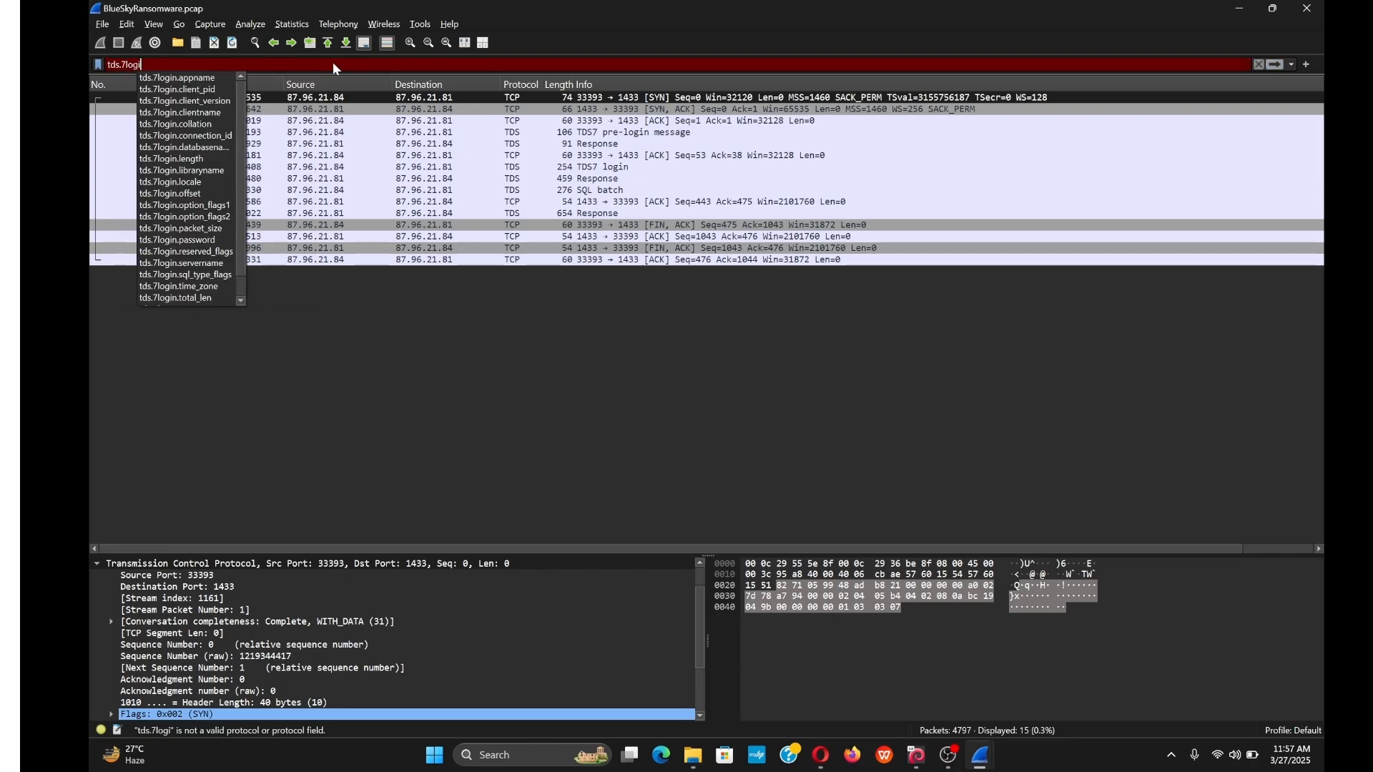
pyautogui.write('n.p')
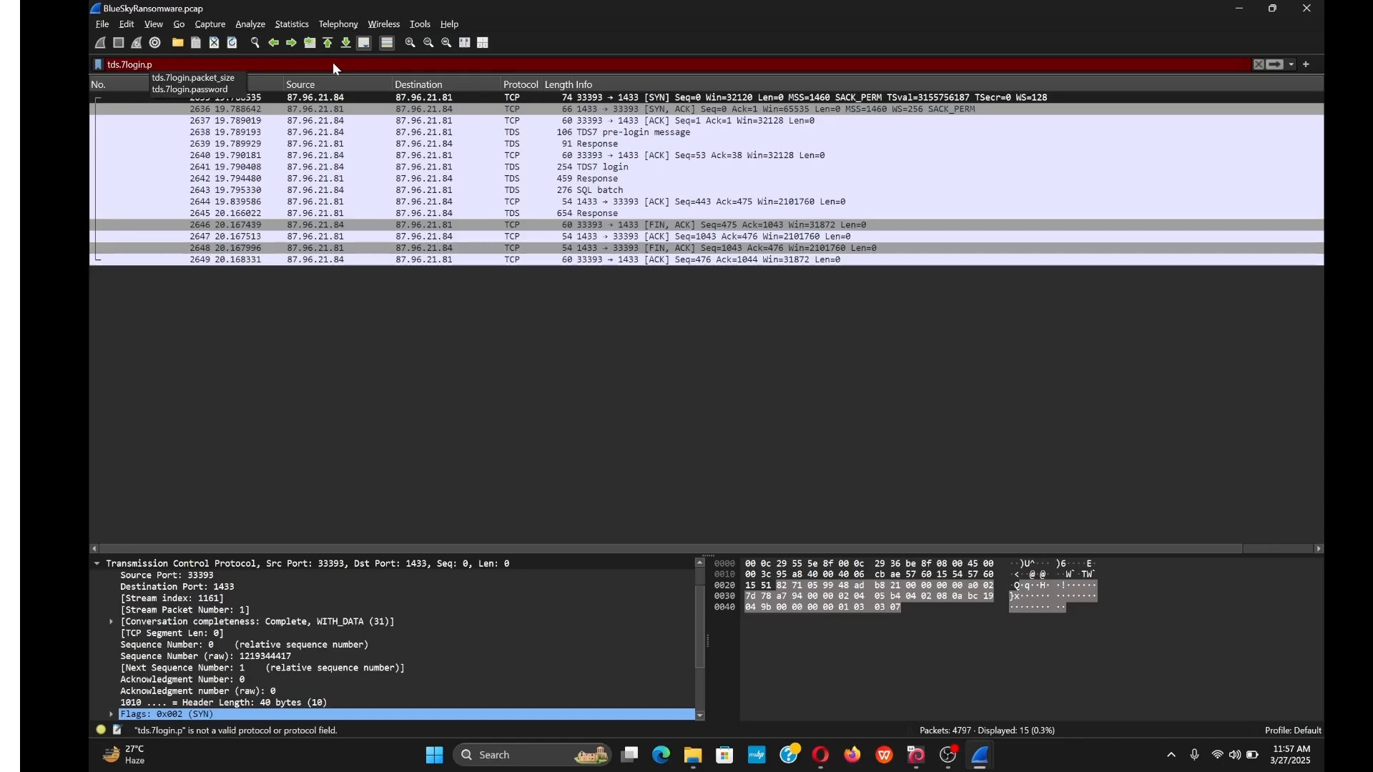
pyautogui.press('BackSpace')
pyautogui.press('BackSpace')
pyautogui.press('BackSpace')
pyautogui.press('BackSpace')
pyautogui.press('BackSpace')
pyautogui.press('BackSpace')
pyautogui.press('BackSpace')
pyautogui.press('BackSpace')
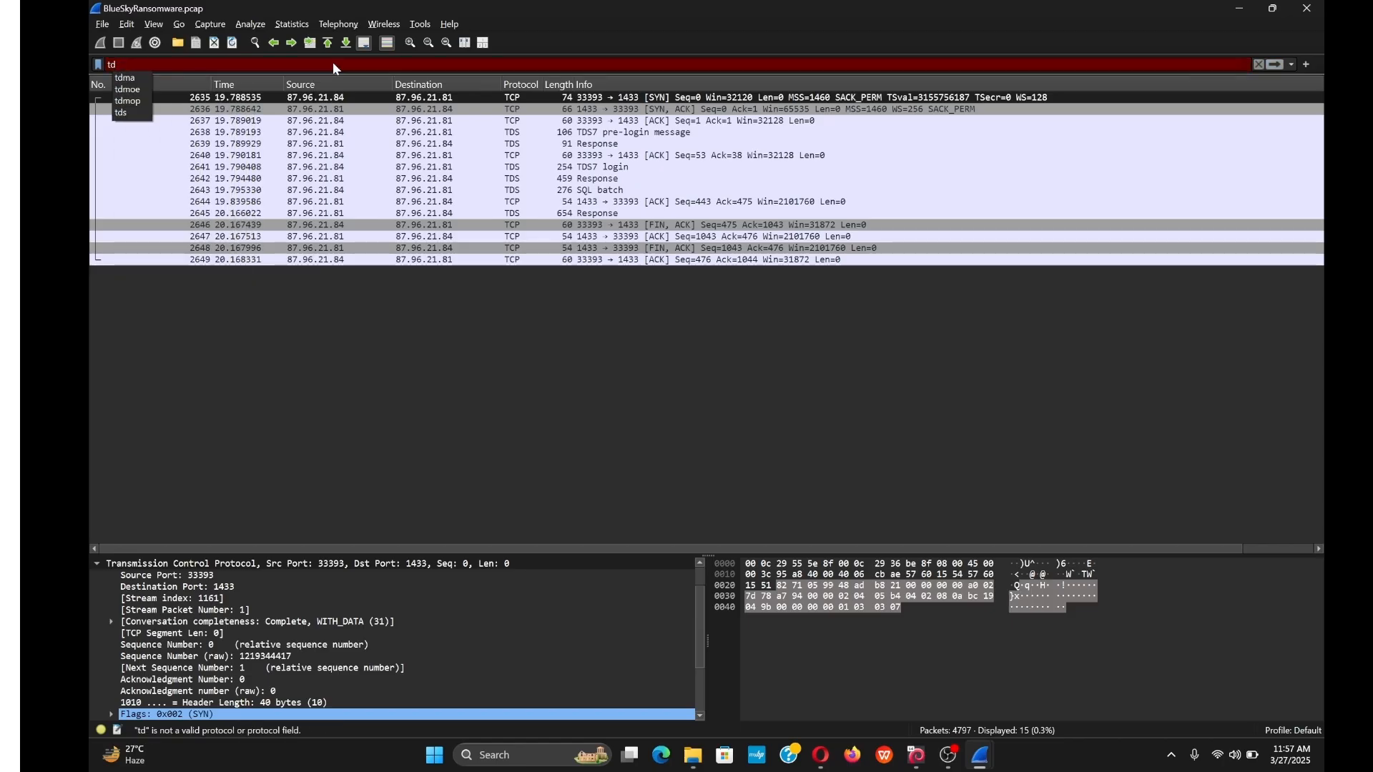
pyautogui.press('Down')
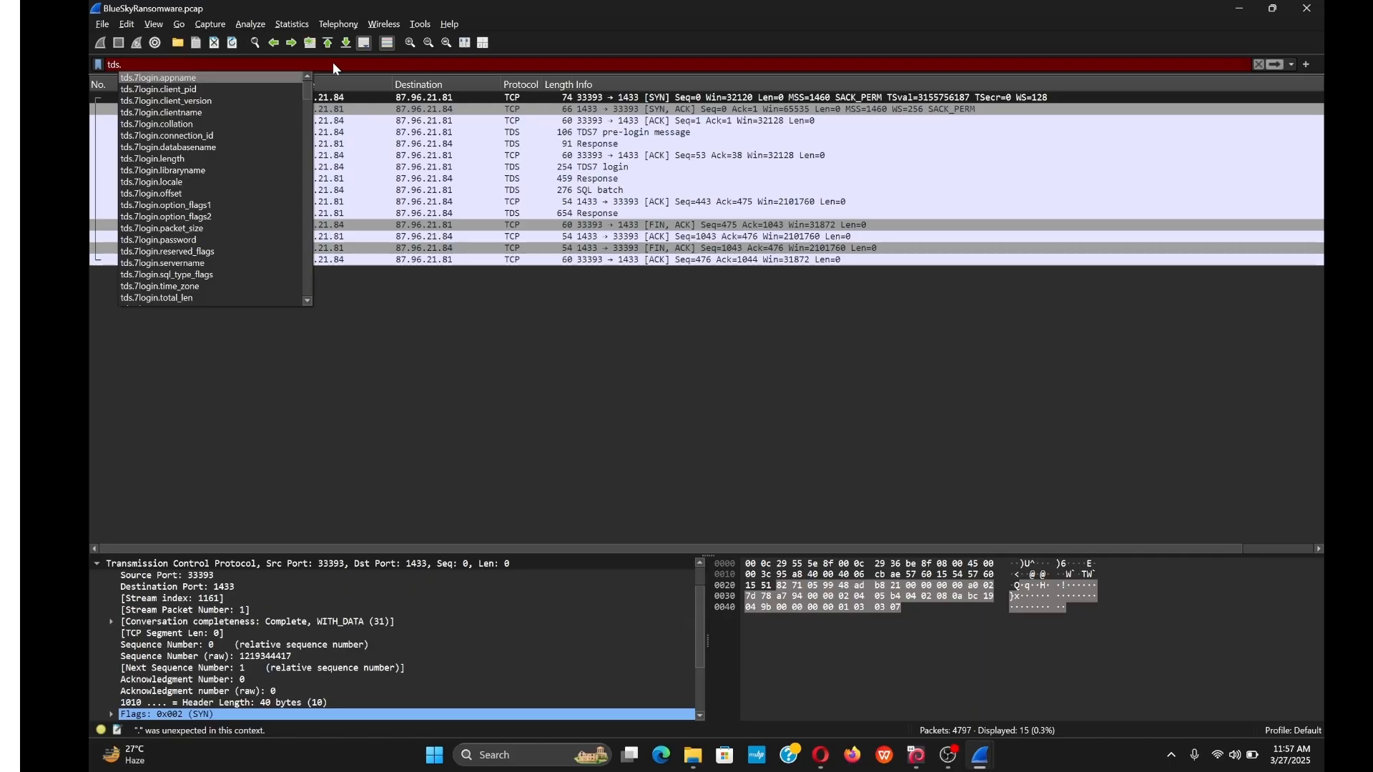
pyautogui.write('7login.')
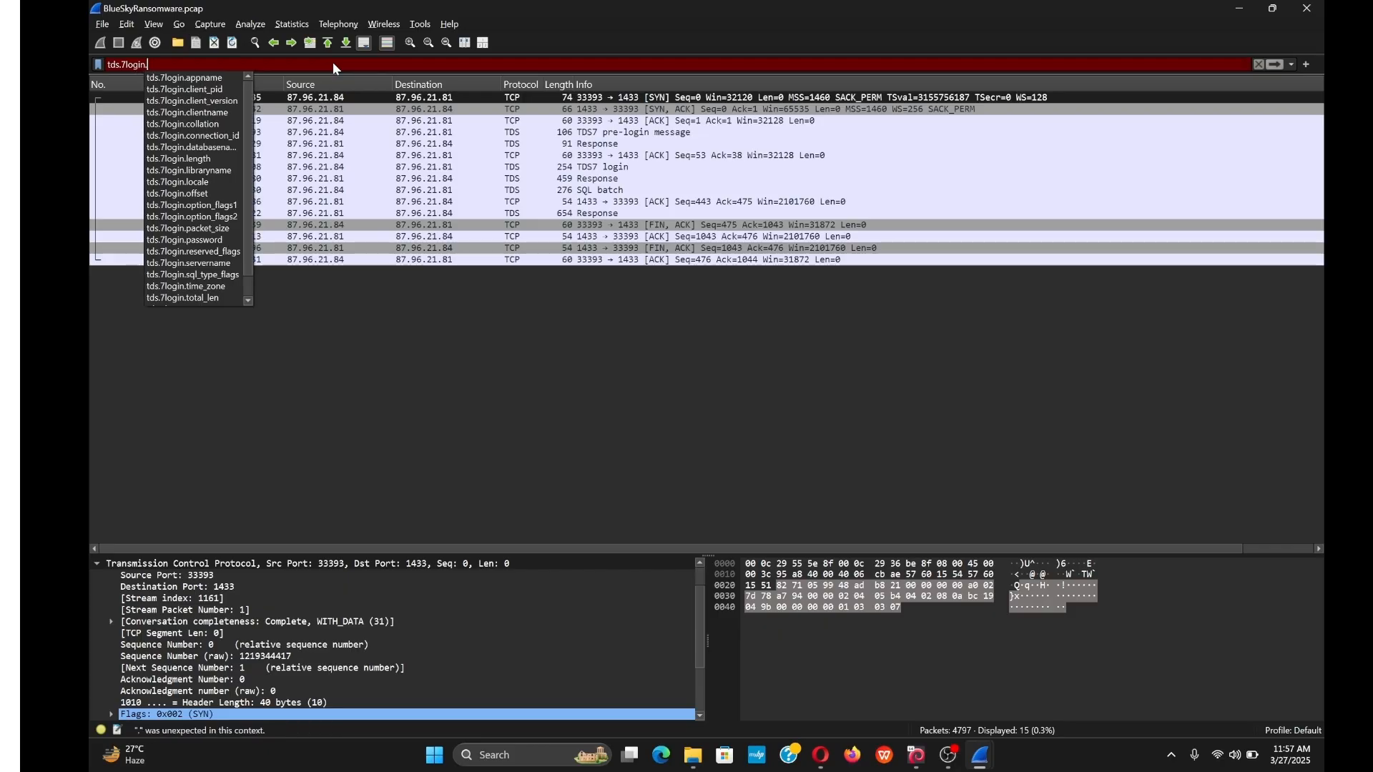
pyautogui.write('pass')
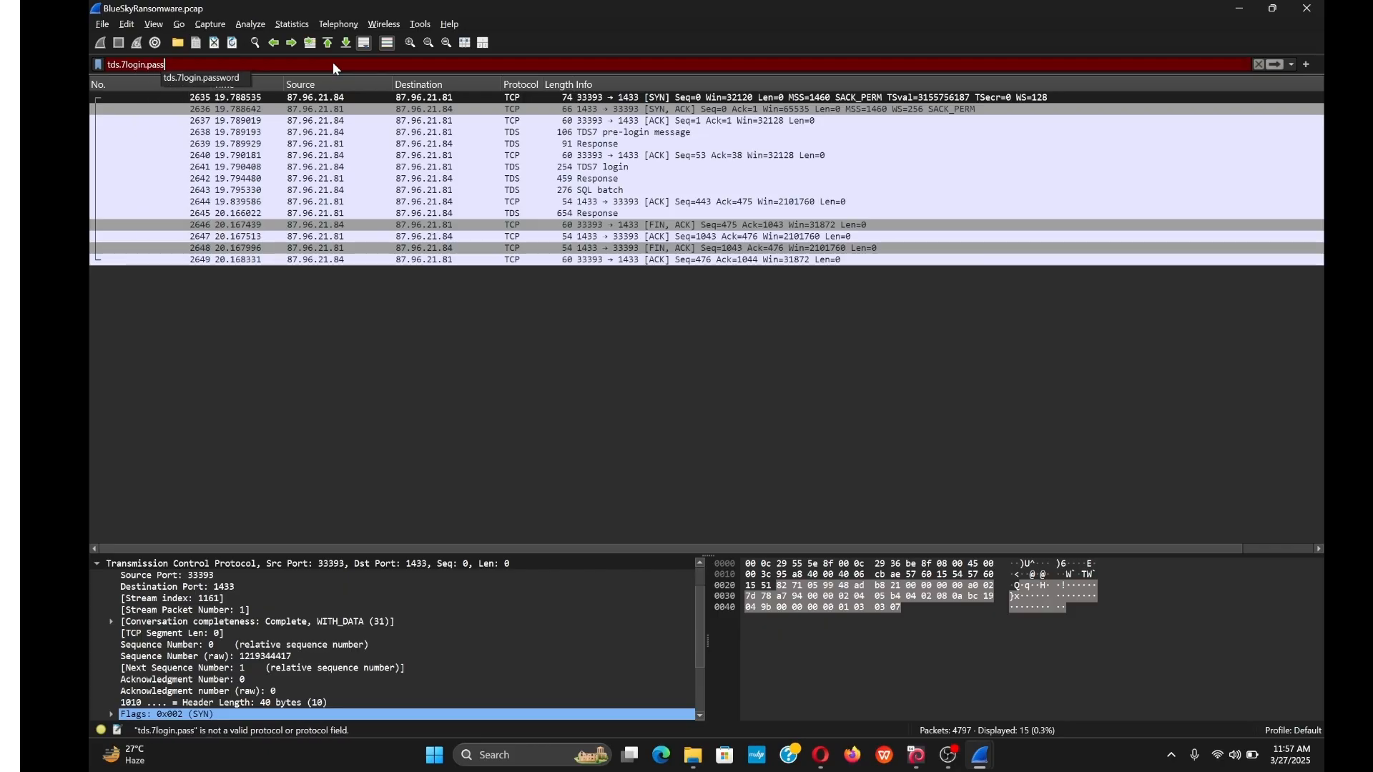
pyautogui.write('word')
pyautogui.press('Return')
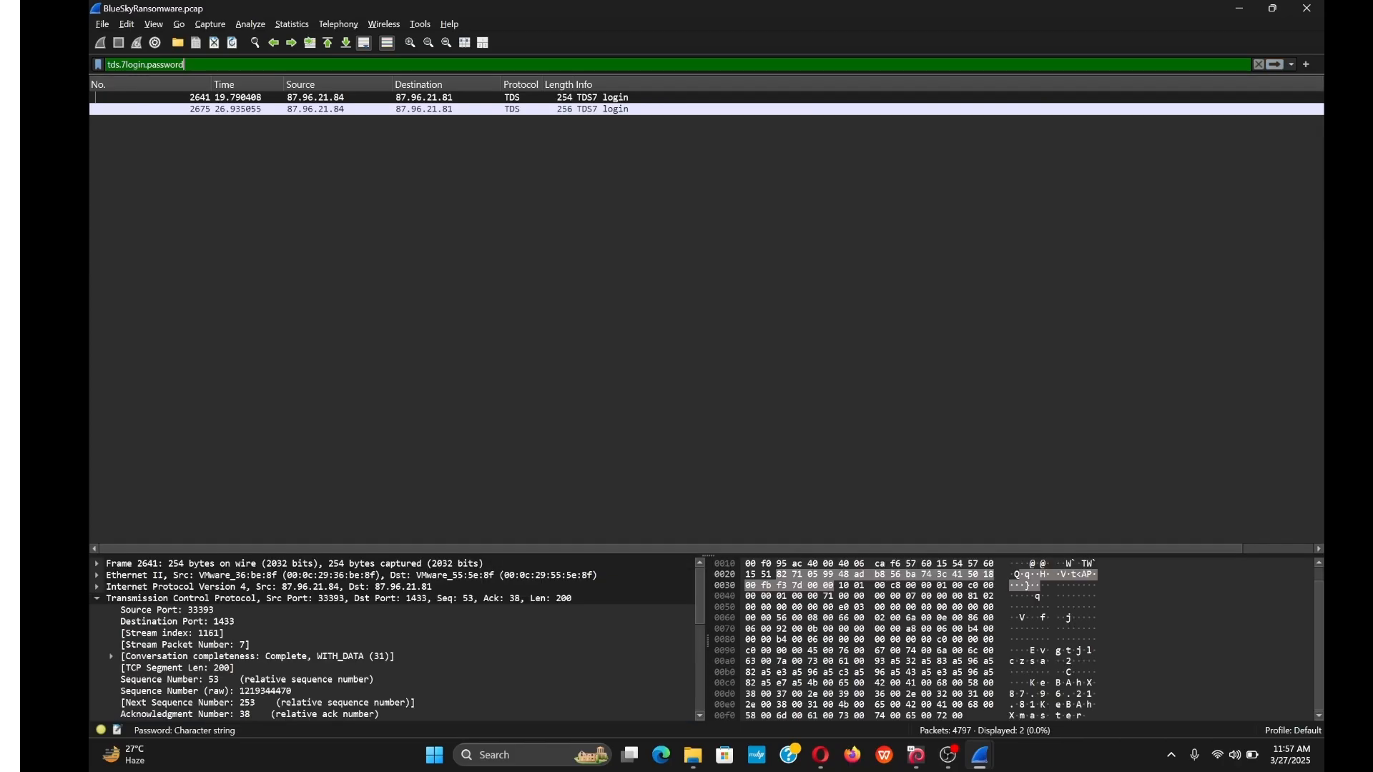
# Expand packet 2641's TDS7 Login Packet fields and inspect the Username and Password values.
pyautogui.click(96, 600)
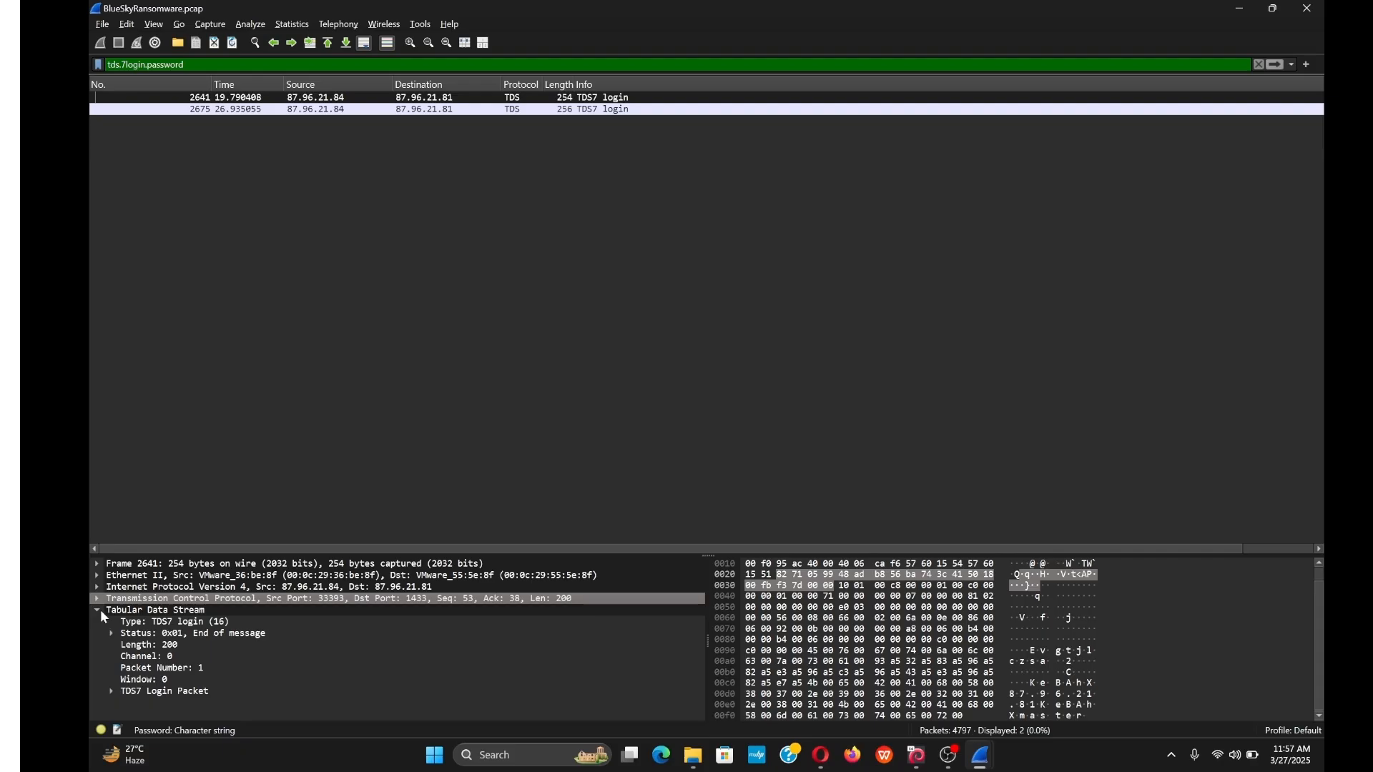
pyautogui.click(100, 611)
pyautogui.click(98, 610)
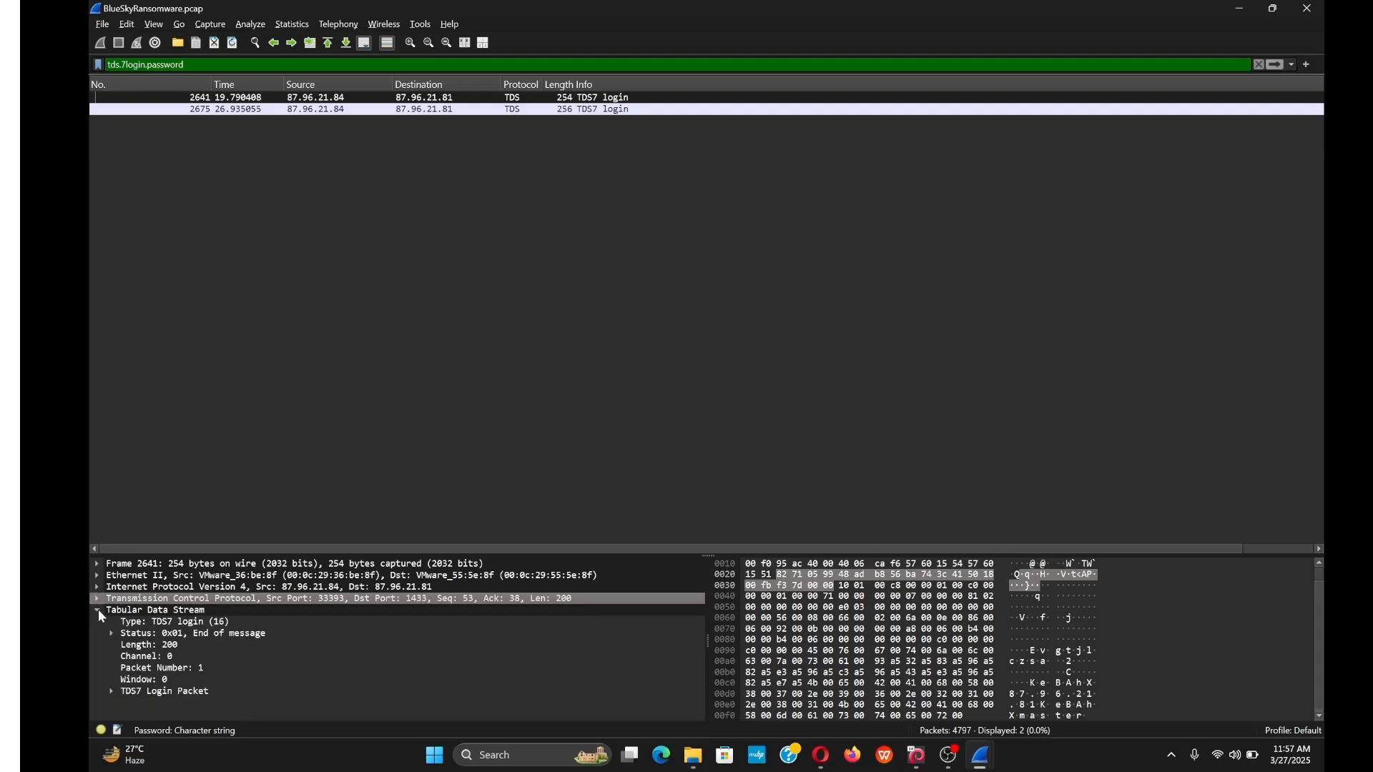
pyautogui.click(111, 692)
pyautogui.scroll(-3, 136, 698)
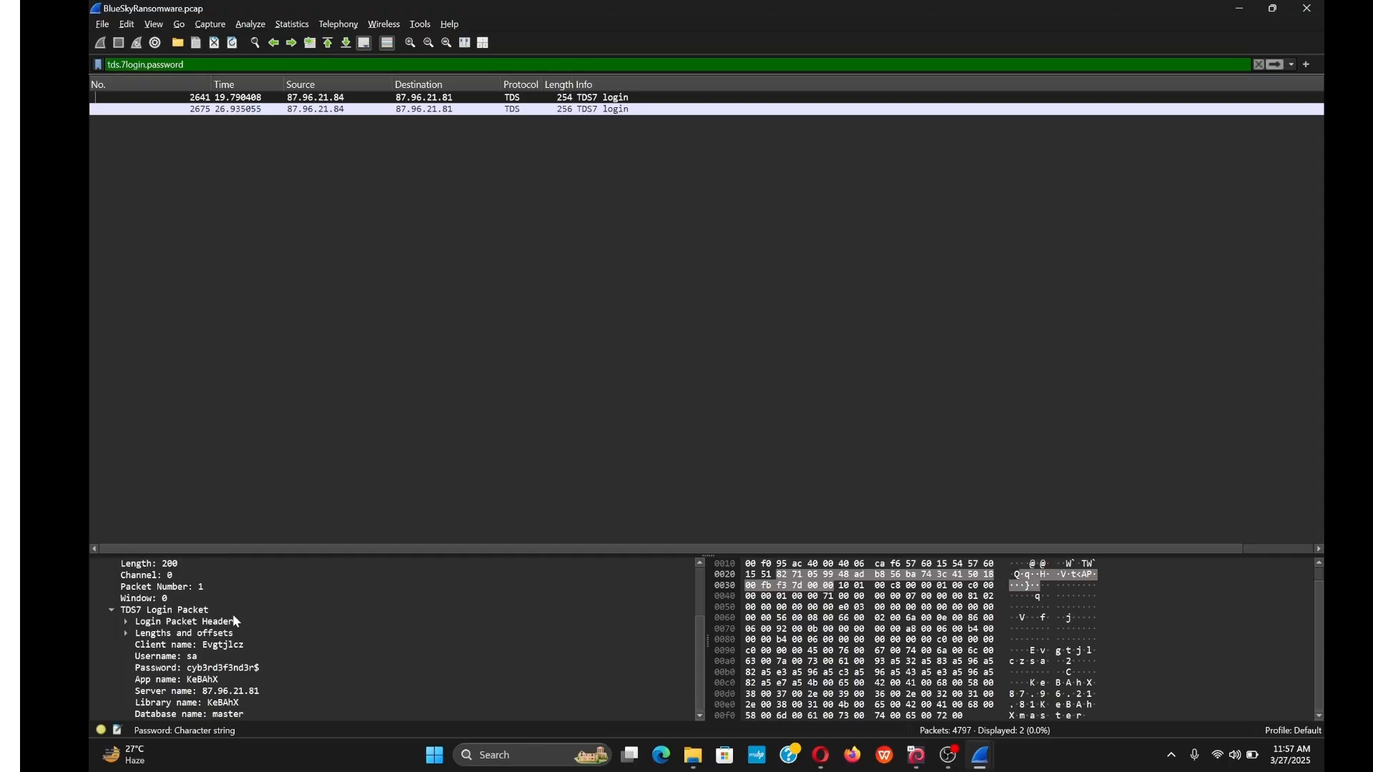
pyautogui.click(208, 659)
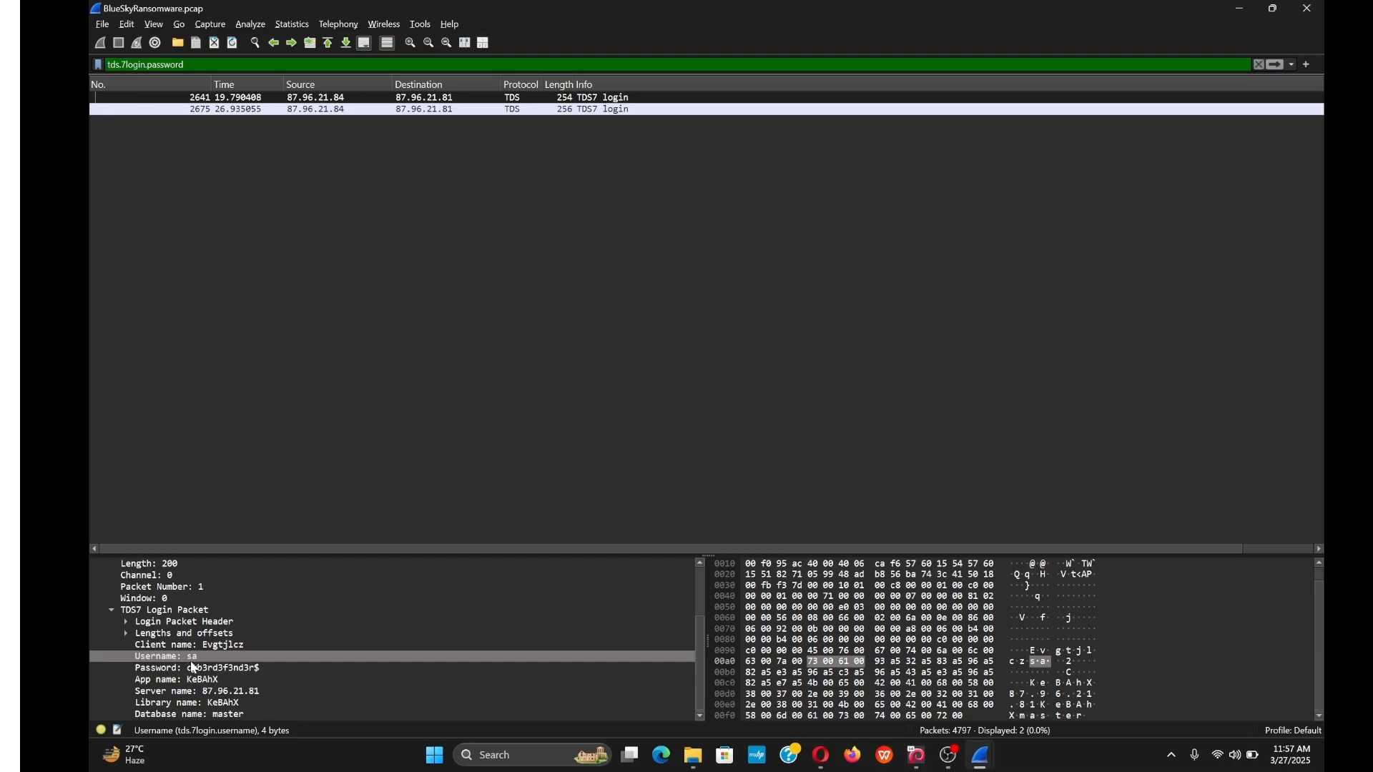
pyautogui.click(191, 669)
pyautogui.click(184, 658)
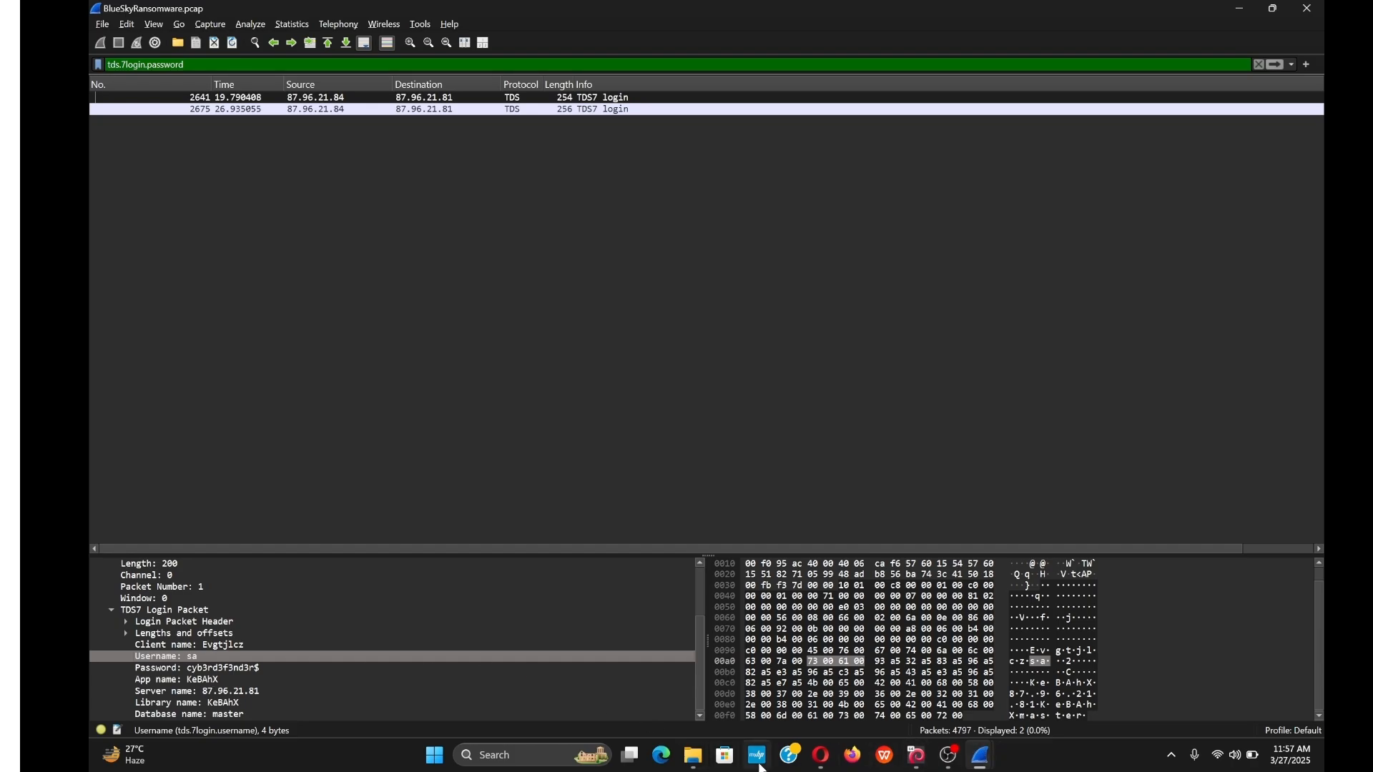
pyautogui.click(826, 761)
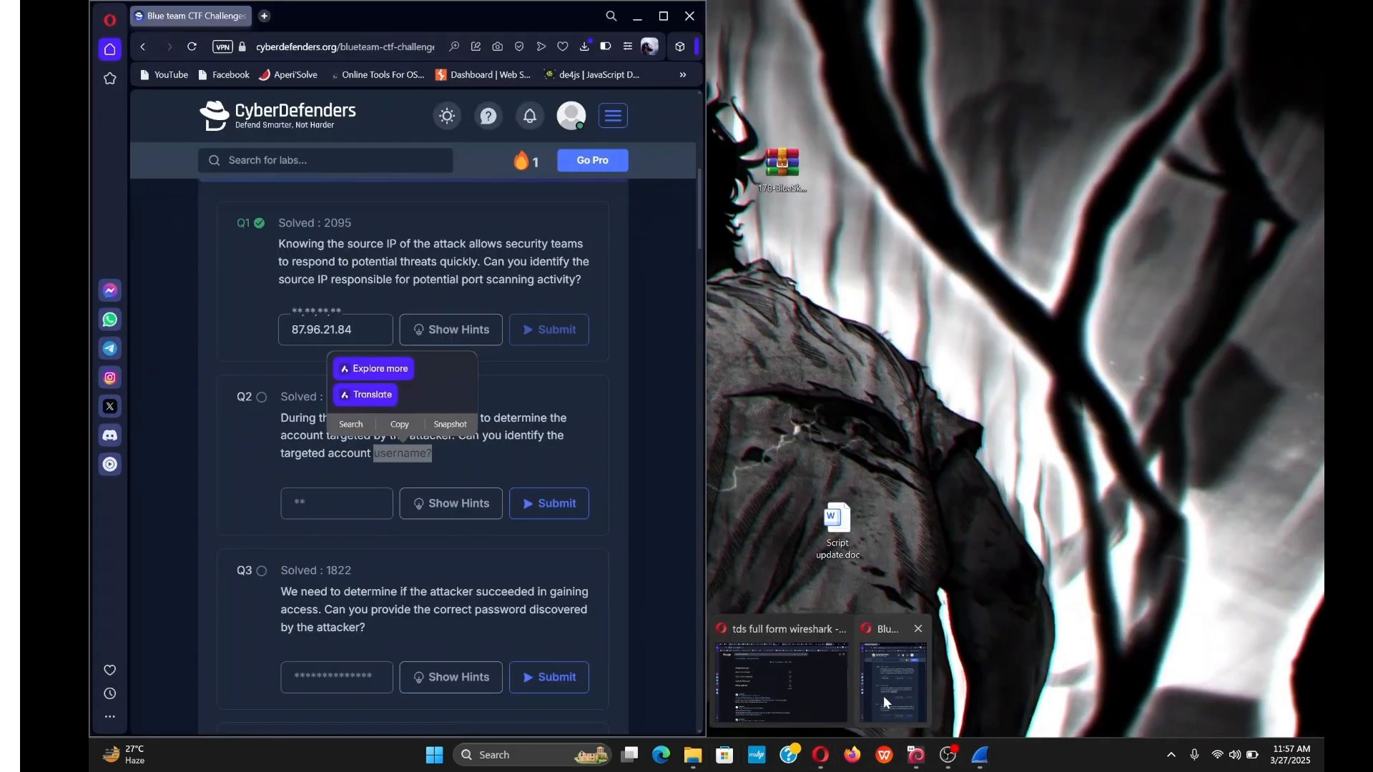
# Submit 'sa' as the Q2 targeted-account answer on CyberDefenders.
pyautogui.click(882, 697)
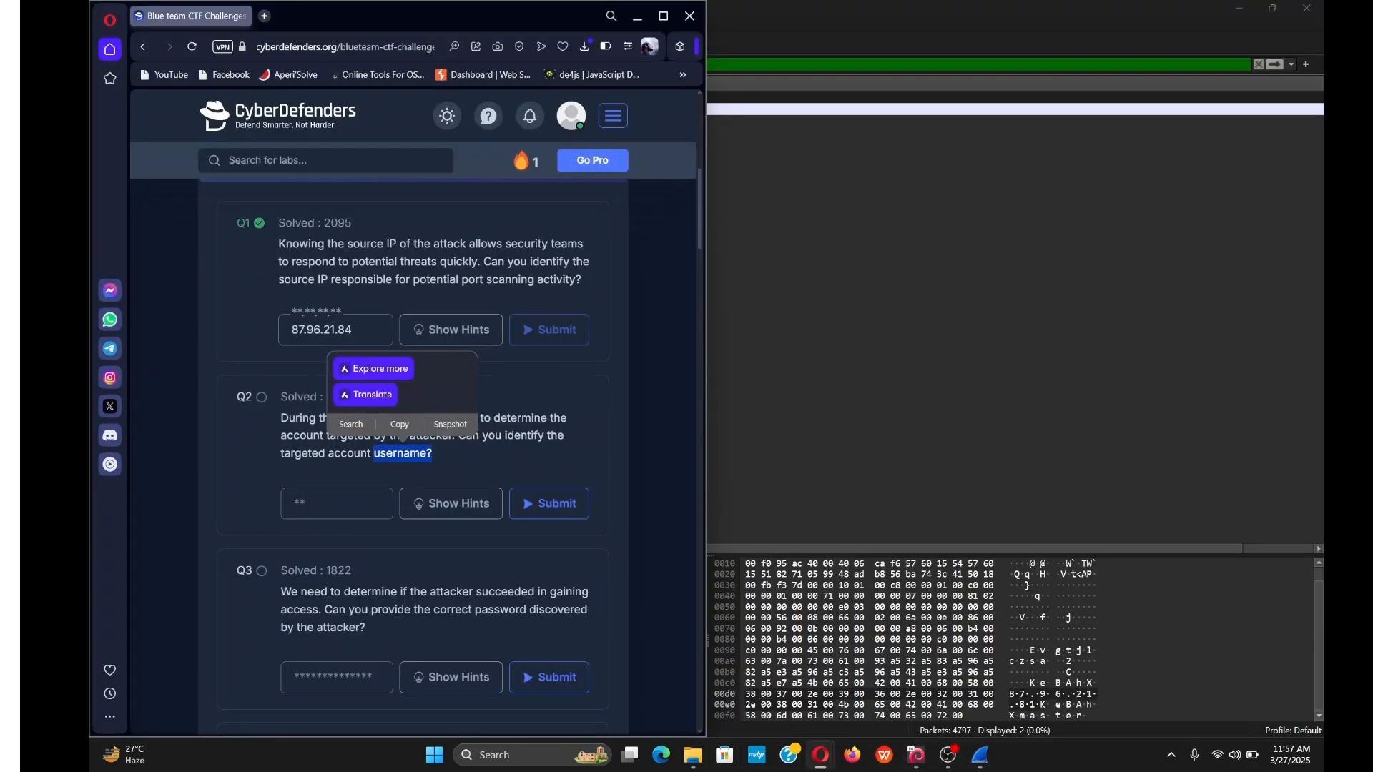
pyautogui.write('sa')
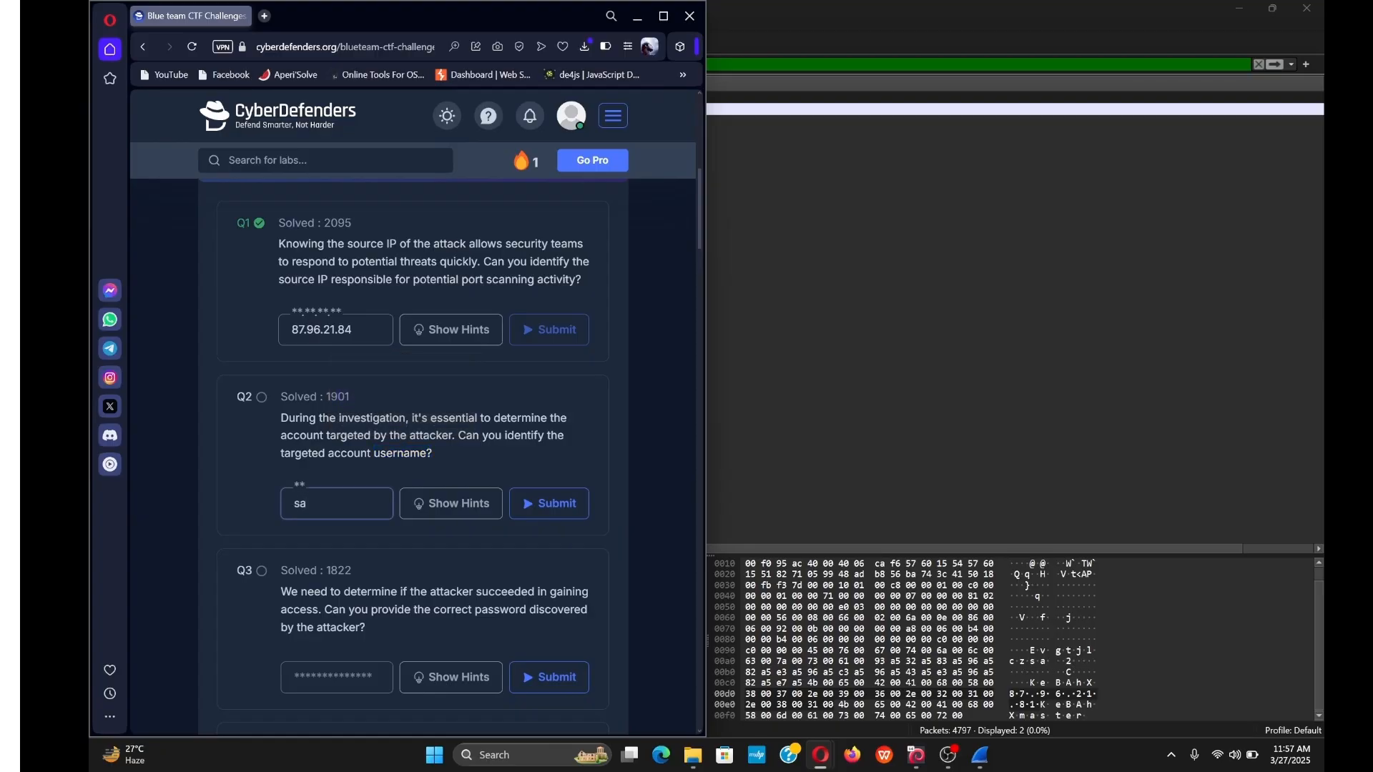
pyautogui.press('Return')
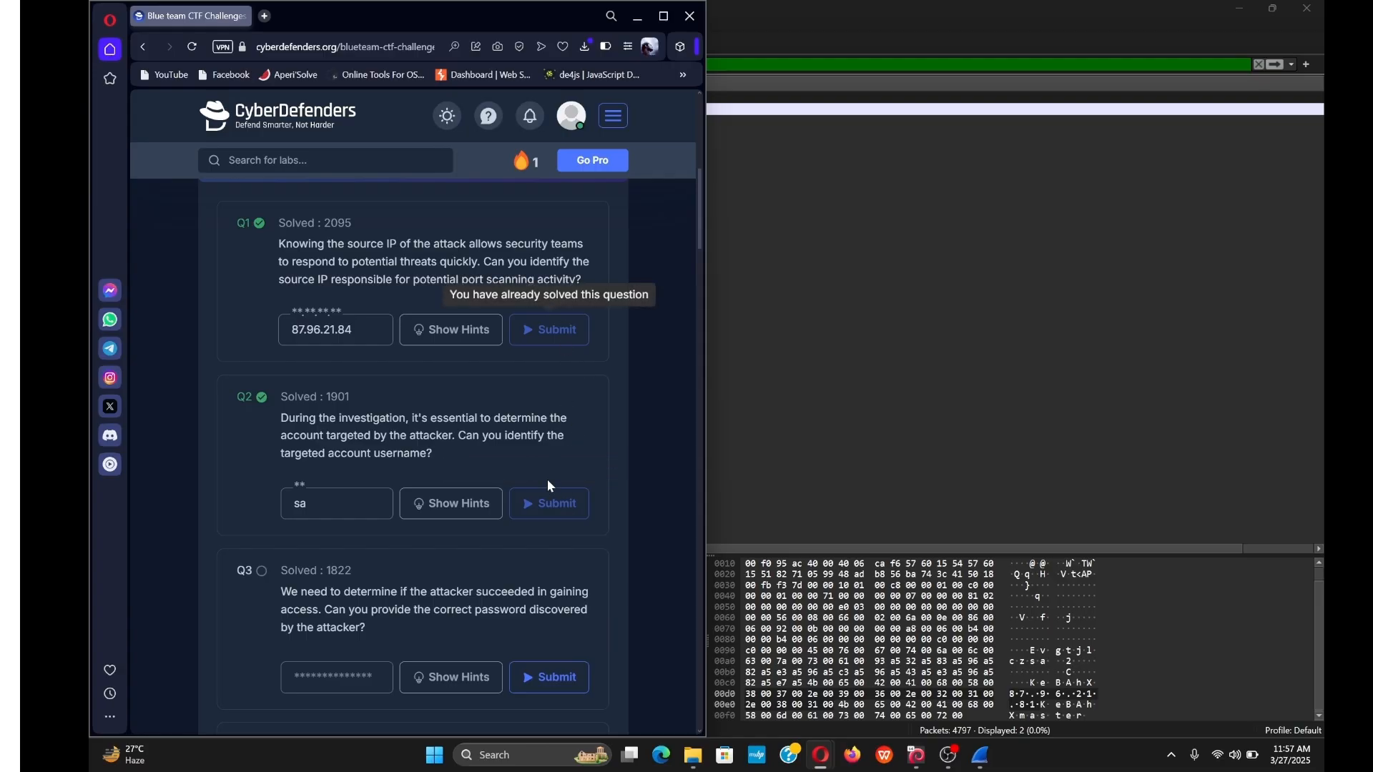
pyautogui.scroll(-2, 336, 500)
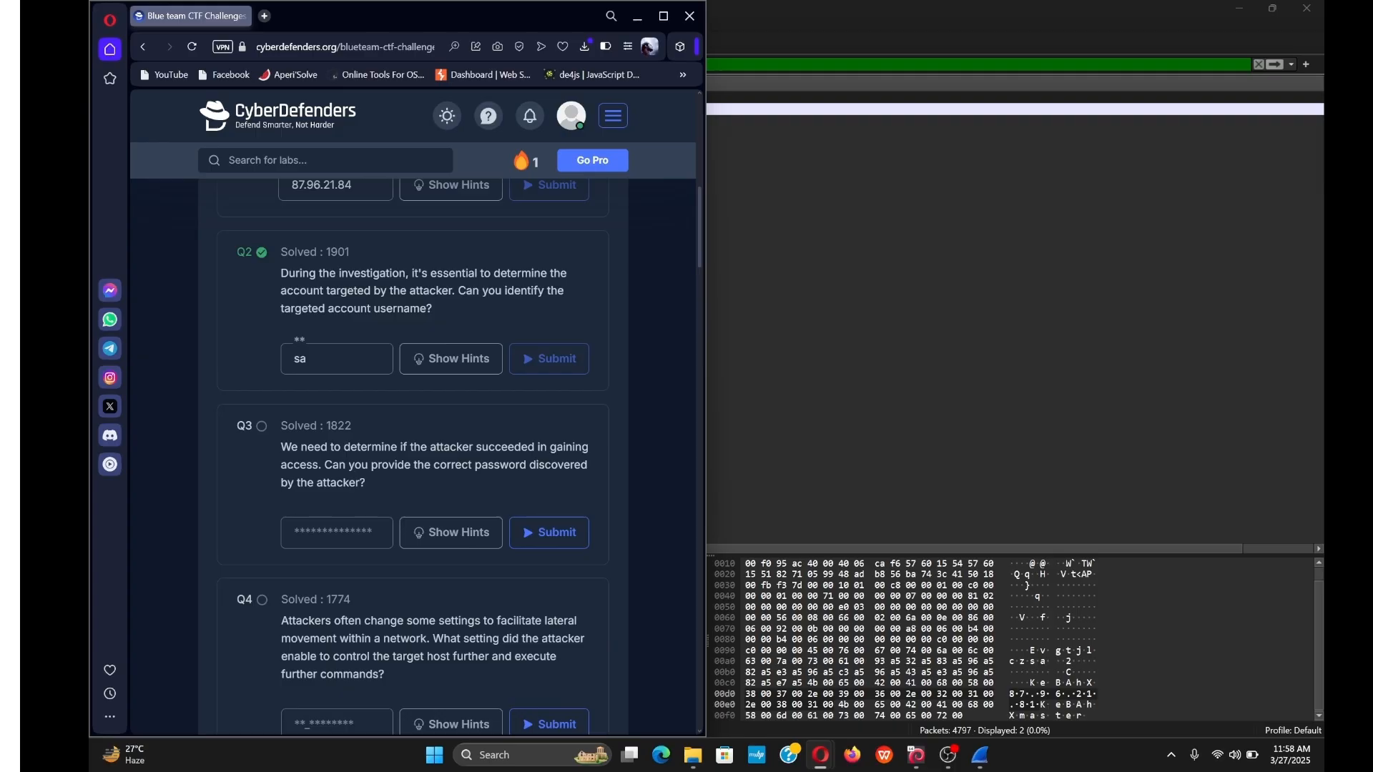
# Select login packet 2675 and inspect its 28-byte Password field.
pyautogui.click(773, 360)
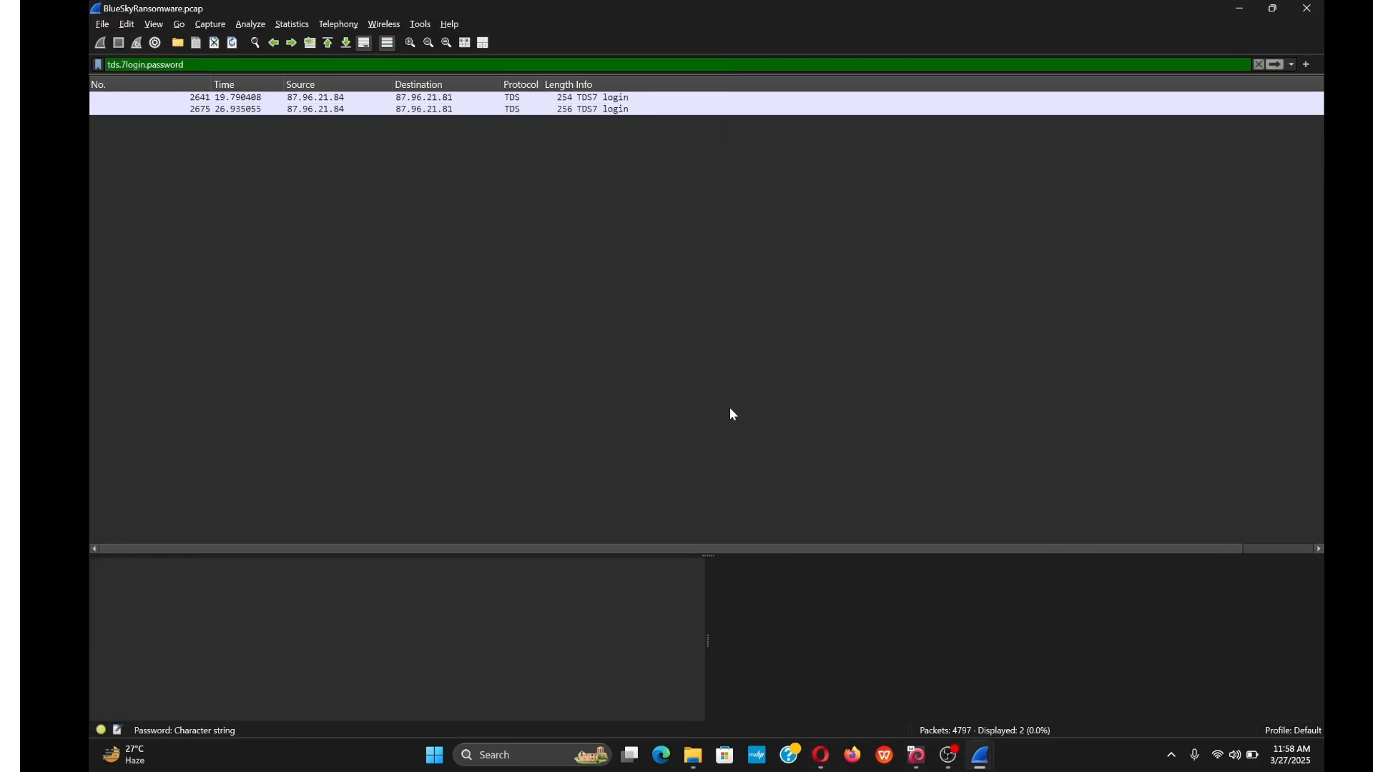
pyautogui.click(477, 111)
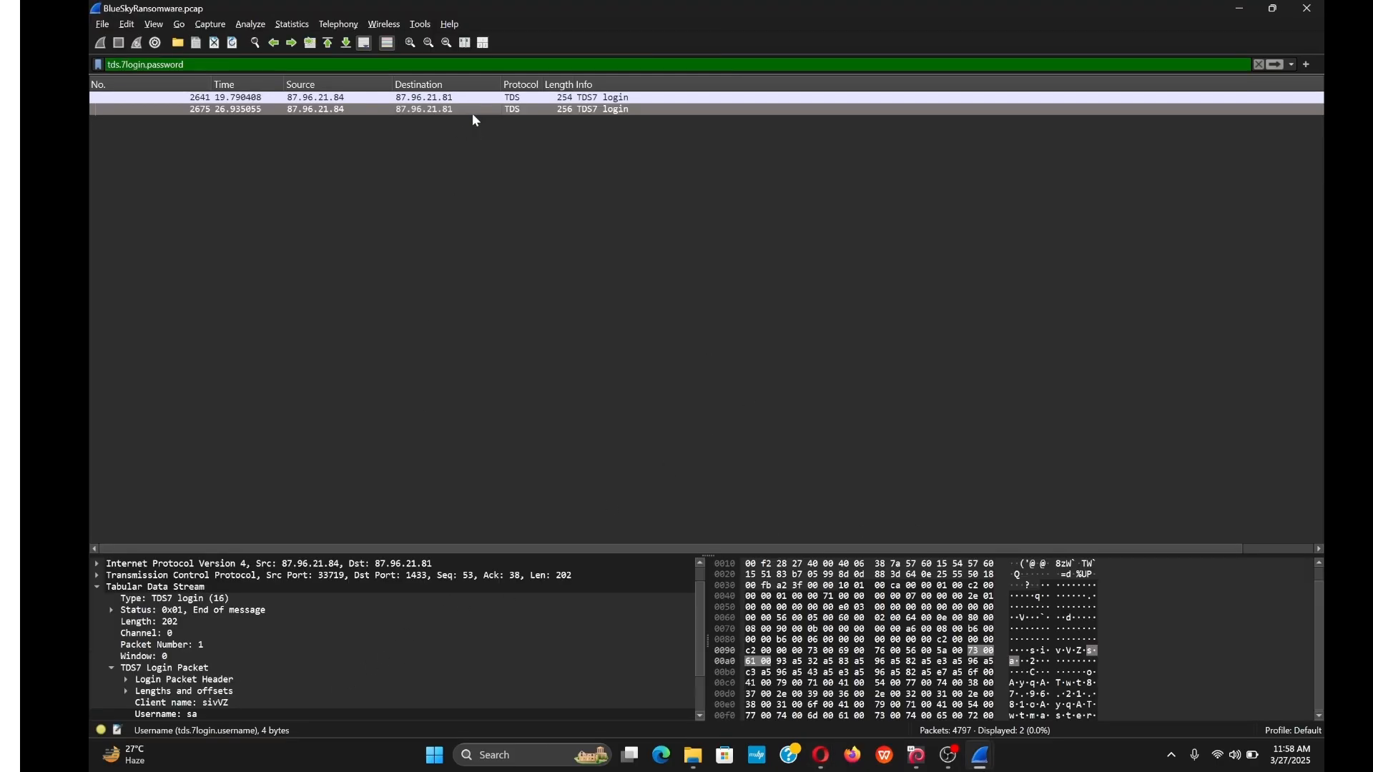
pyautogui.scroll(-2, 286, 618)
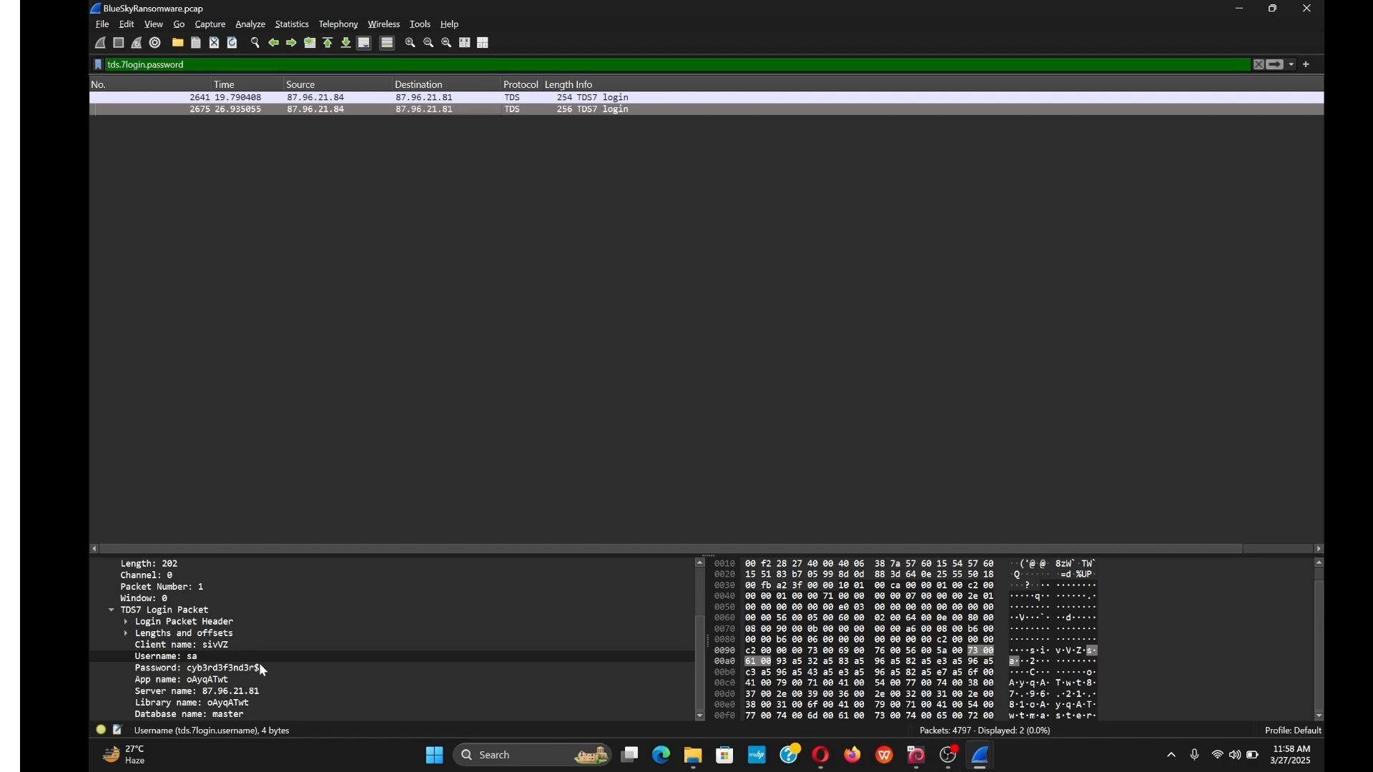
pyautogui.click(259, 663)
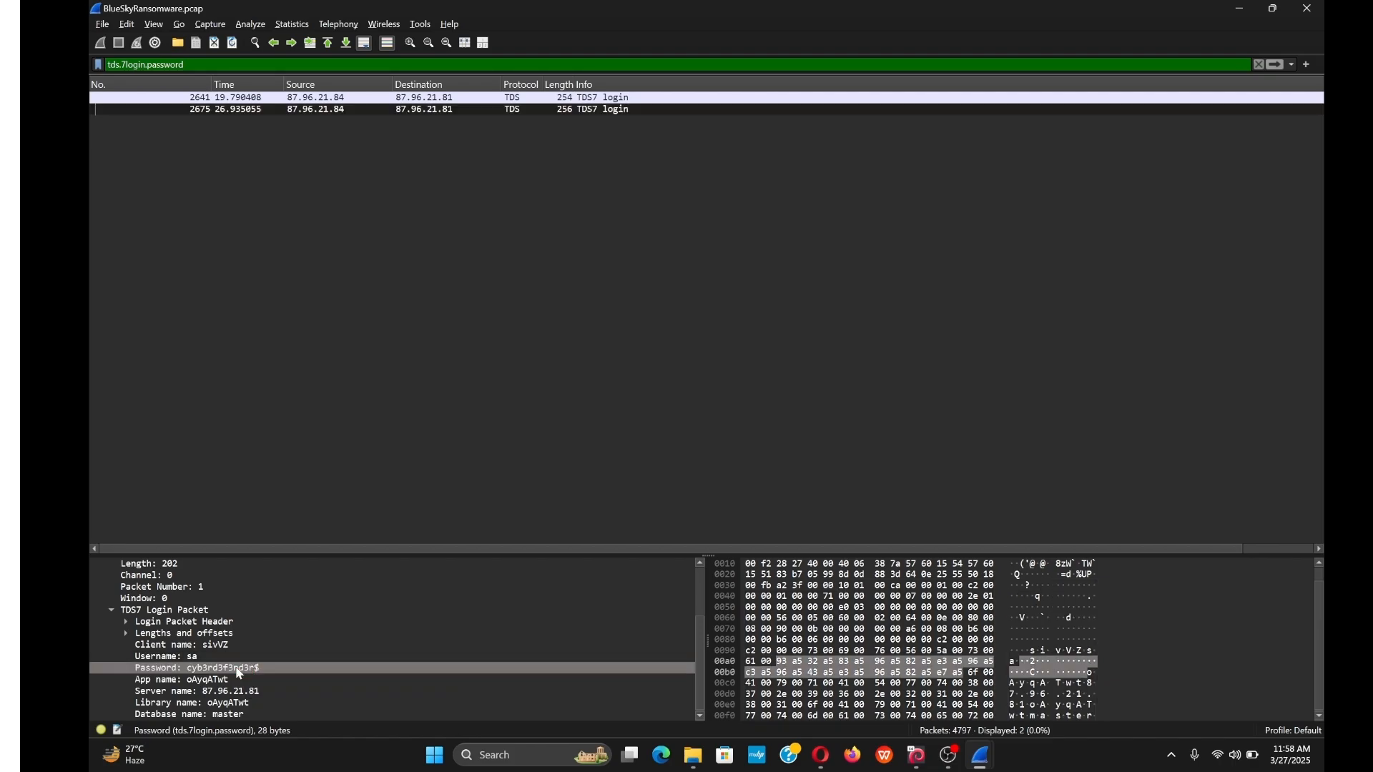
pyautogui.rightClick(234, 672)
pyautogui.press('Escape')
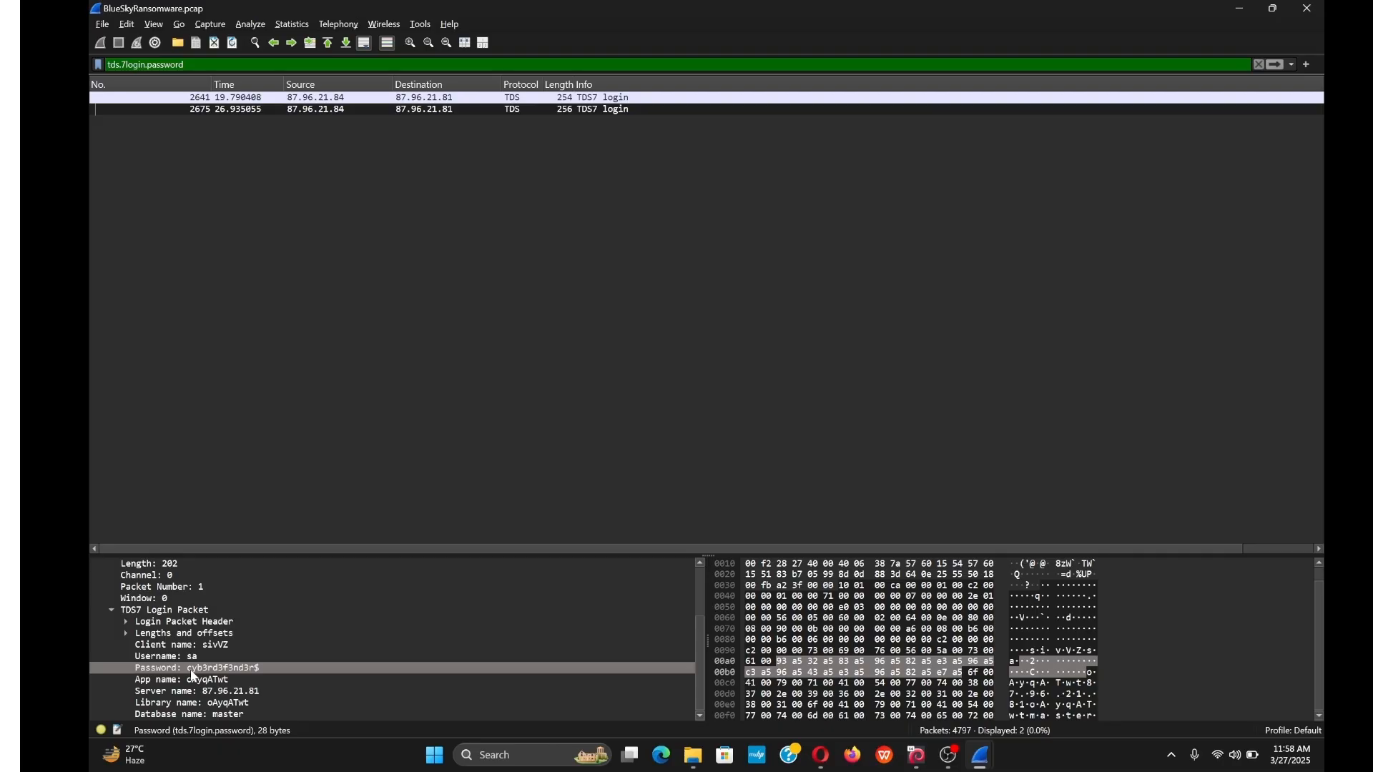
# Follow packet 2675's TCP stream 1162, scroll through the SQL conversation, and close it.
pyautogui.rightClick(486, 106)
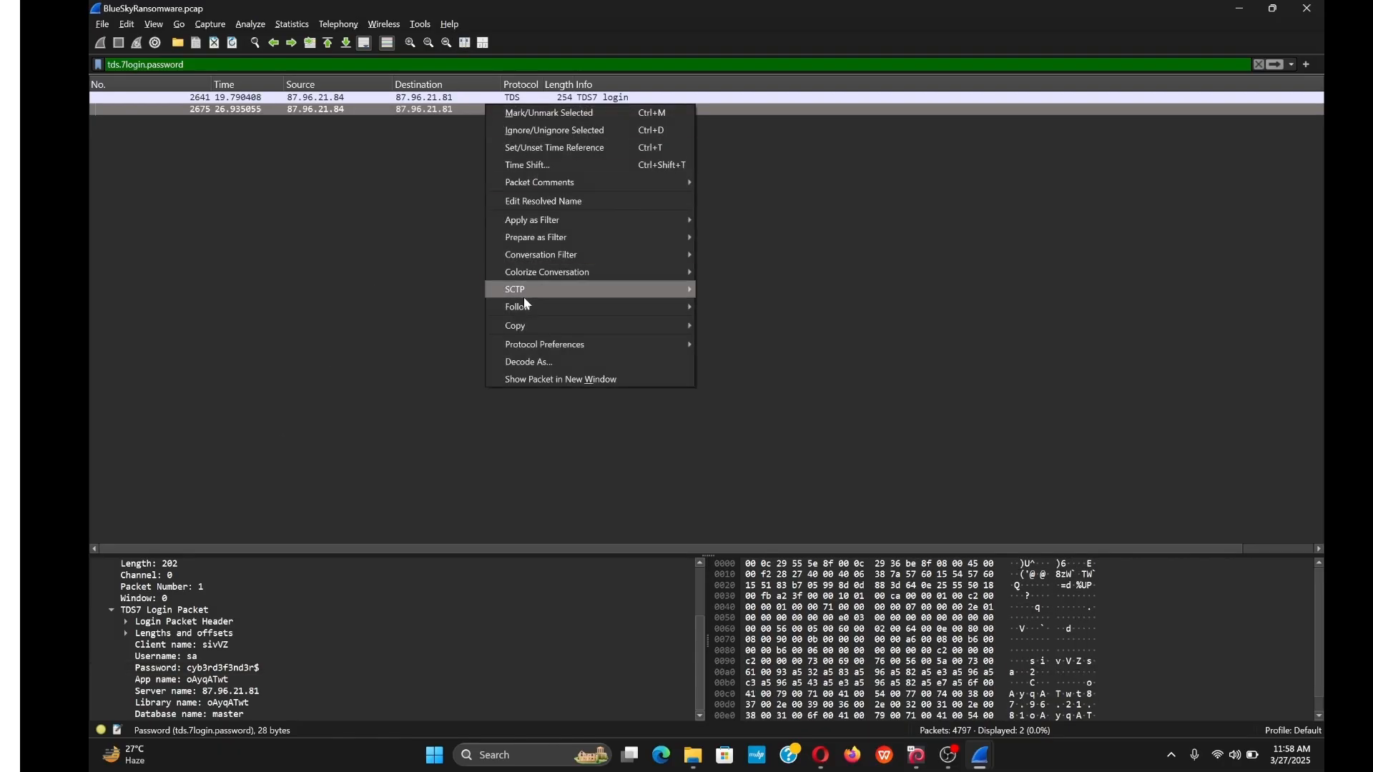
pyautogui.moveTo(529, 310)
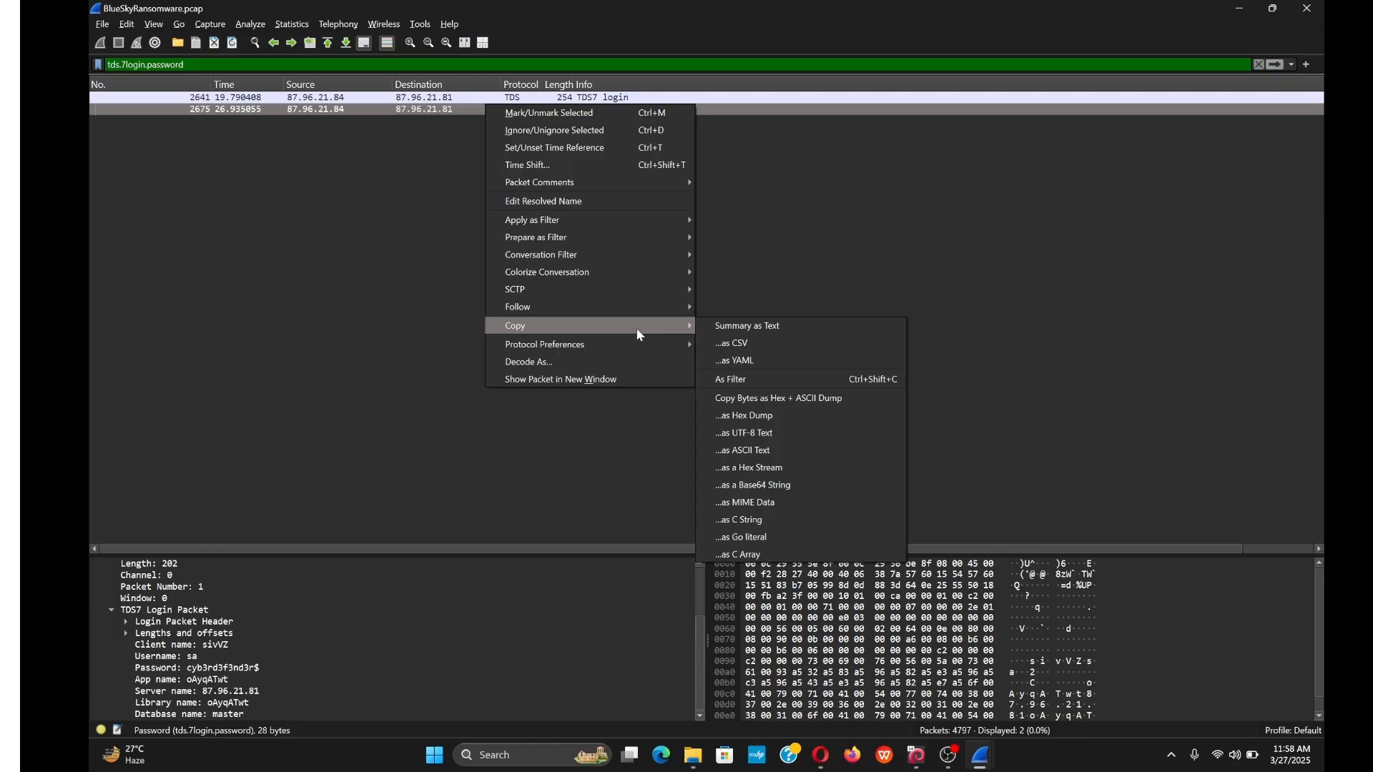
pyautogui.click(762, 307)
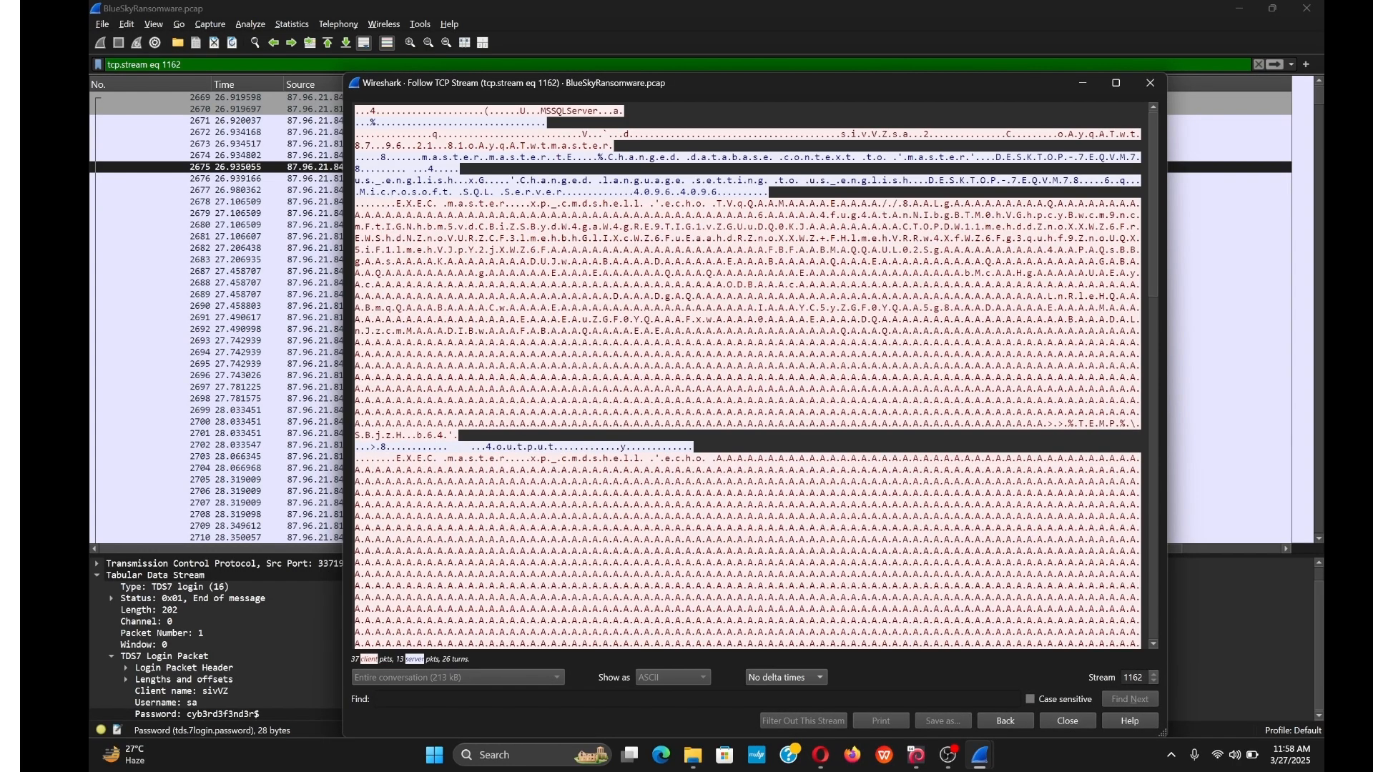
pyautogui.scroll(-8, 762, 308)
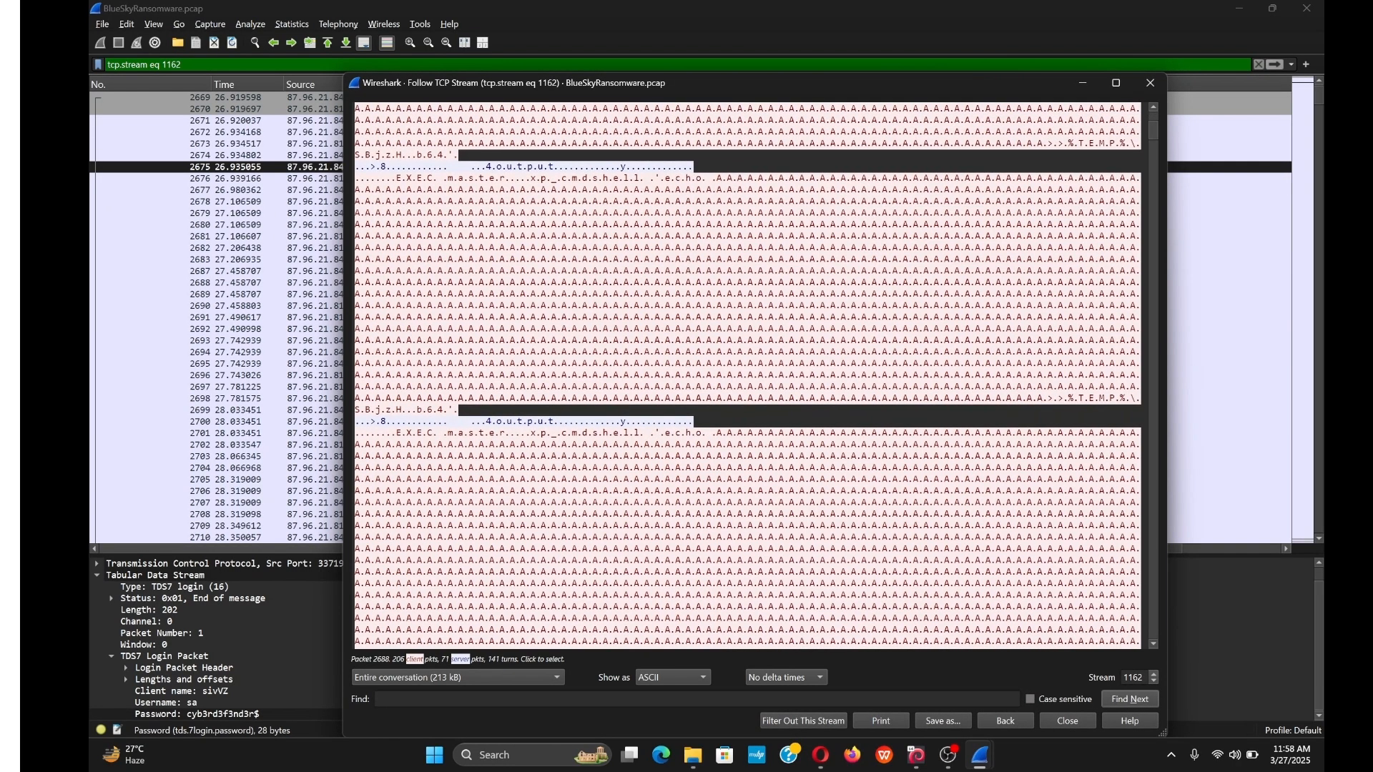
pyautogui.scroll(8, 763, 308)
pyautogui.scroll(-15, 747, 376)
pyautogui.scroll(-10, 747, 376)
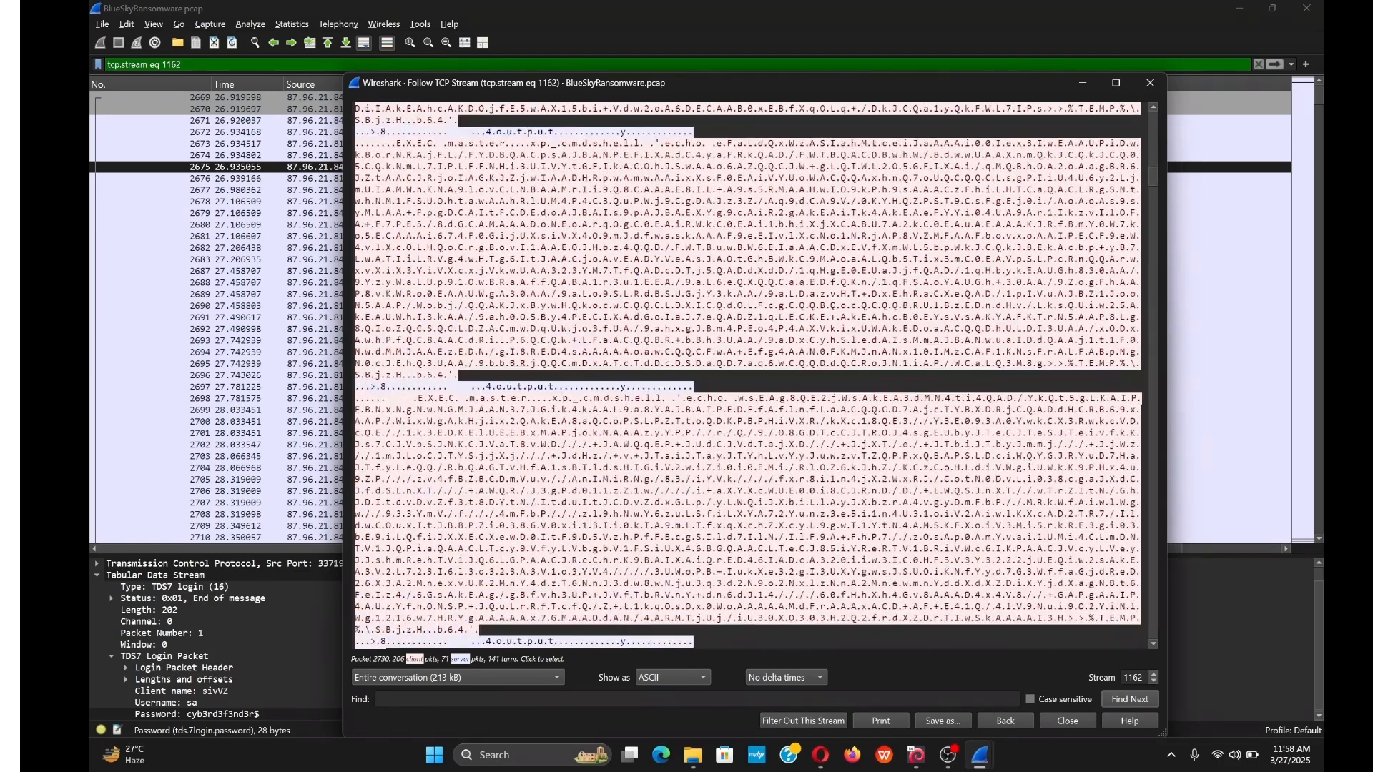
pyautogui.moveTo(1158, 190); pyautogui.dragTo(1137, 692)
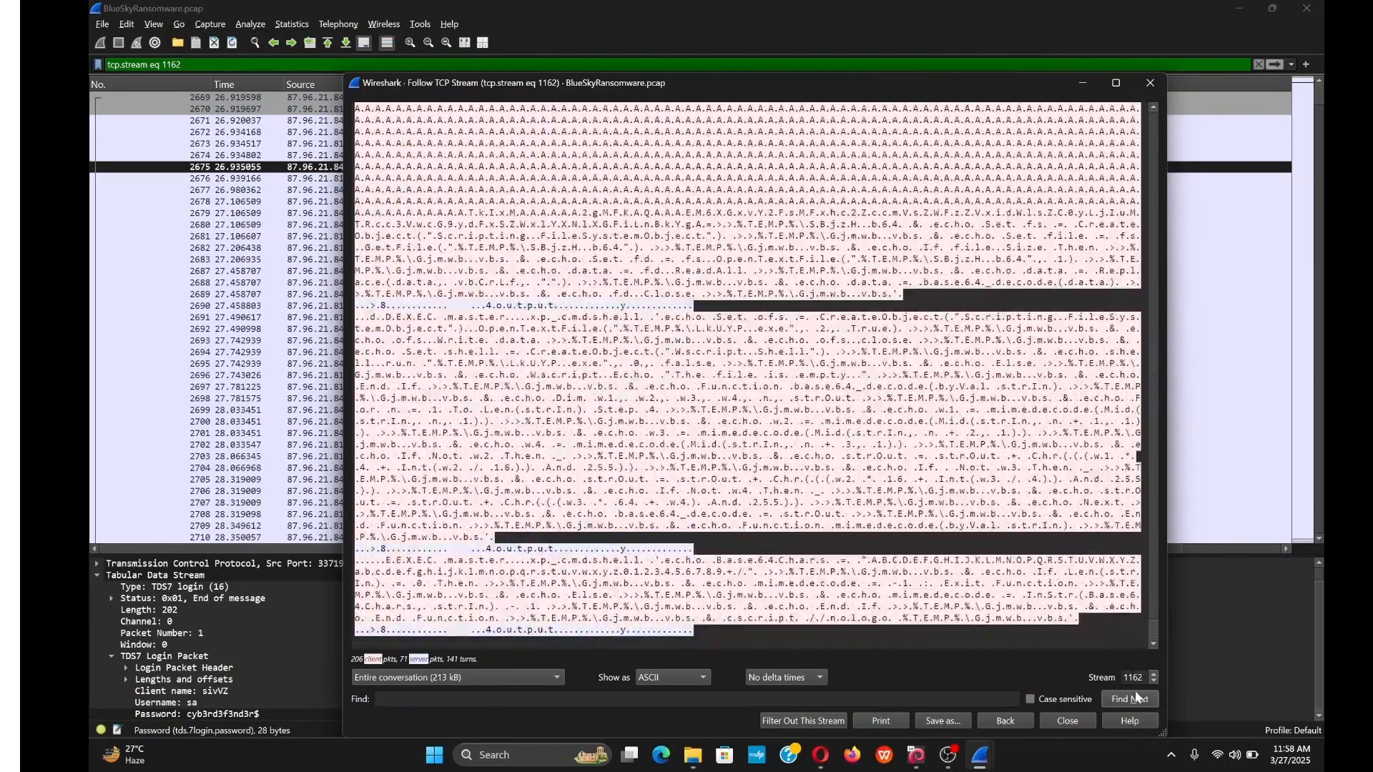
pyautogui.click(1148, 86)
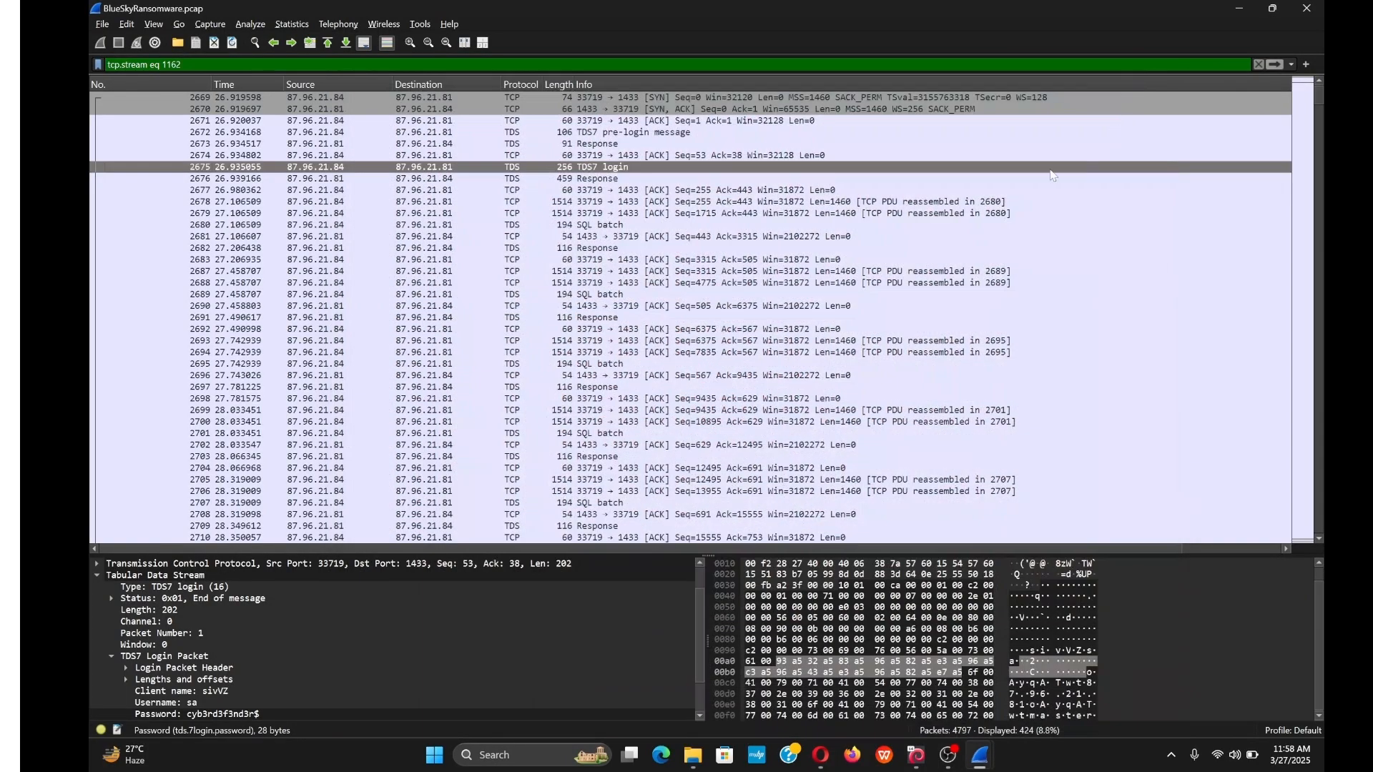
# Dock Wireshark right and submit the discovered SQL login password as the Q3 answer.
pyautogui.moveTo(1186, 11); pyautogui.dragTo(1324, 79)
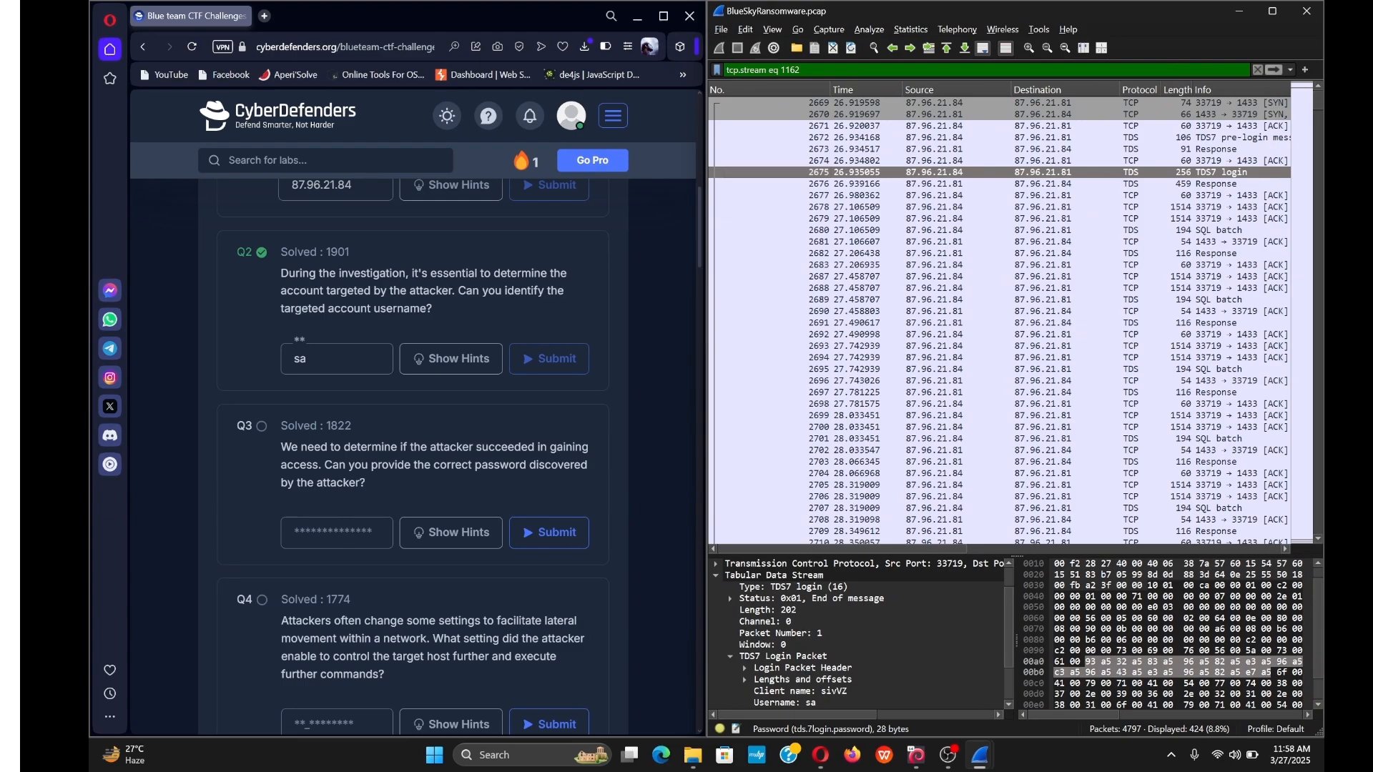
pyautogui.click(337, 534)
pyautogui.scroll(-2, 840, 652)
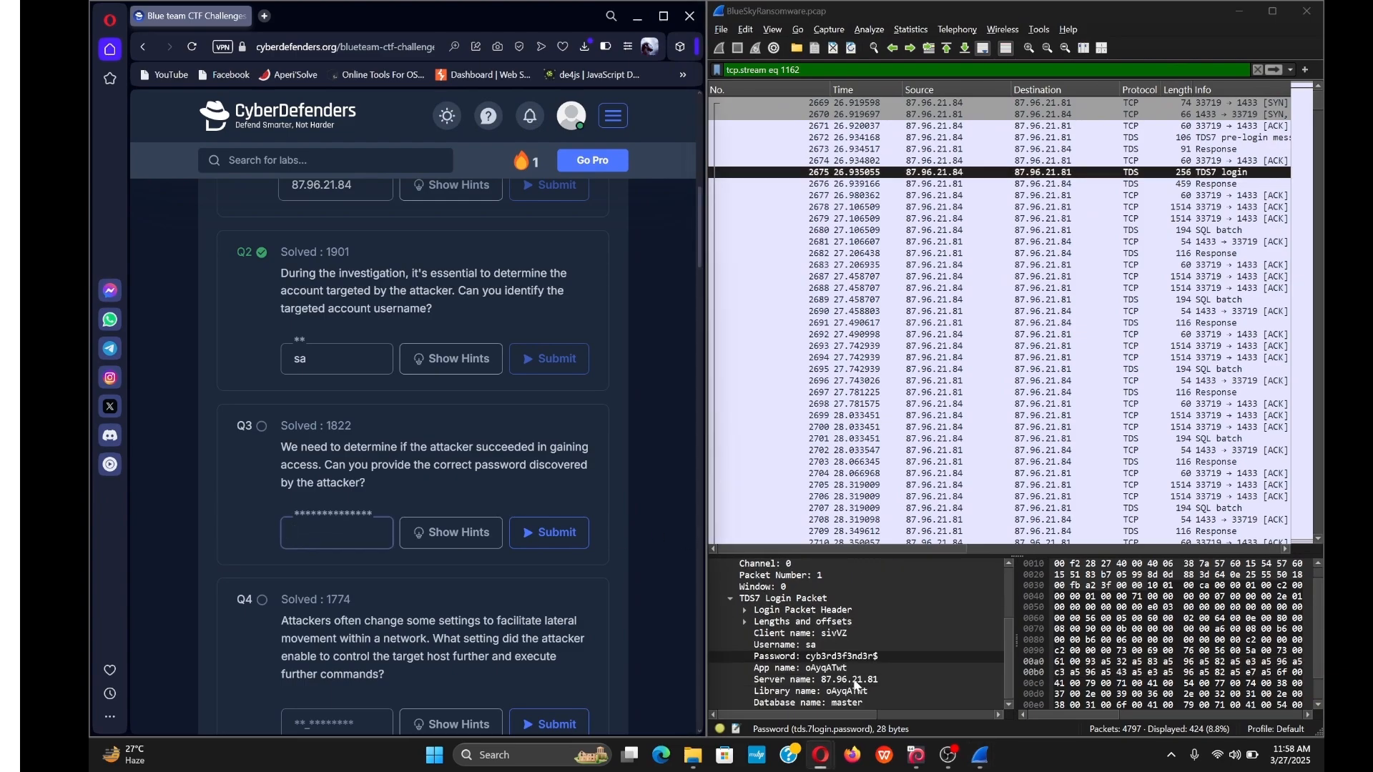
pyautogui.write('cyb3rd3f3nd3r')
pyautogui.write('$')
pyautogui.press('Return')
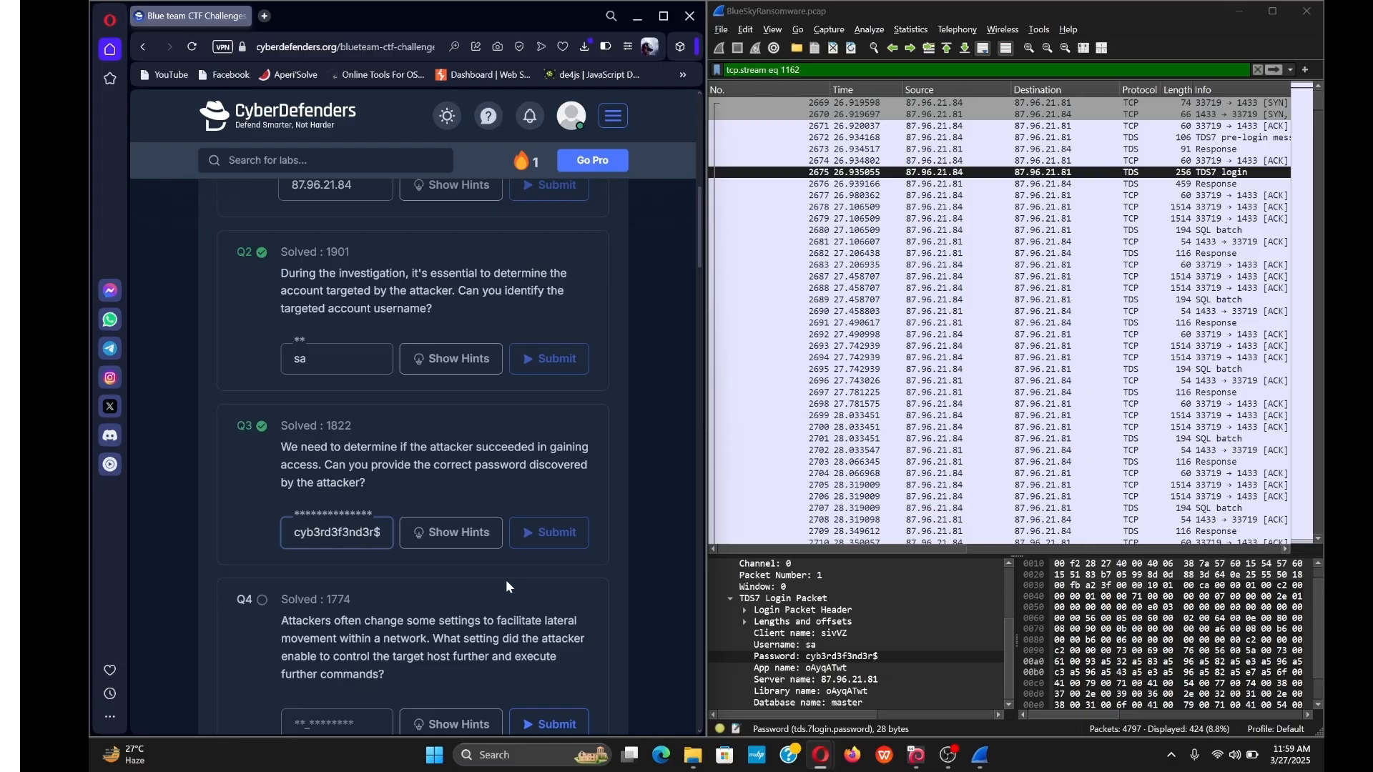
# Clear the stream filter to show all 4797 packets and focus the display filter.
pyautogui.click(1257, 70)
pyautogui.scroll(-4, 525, 337)
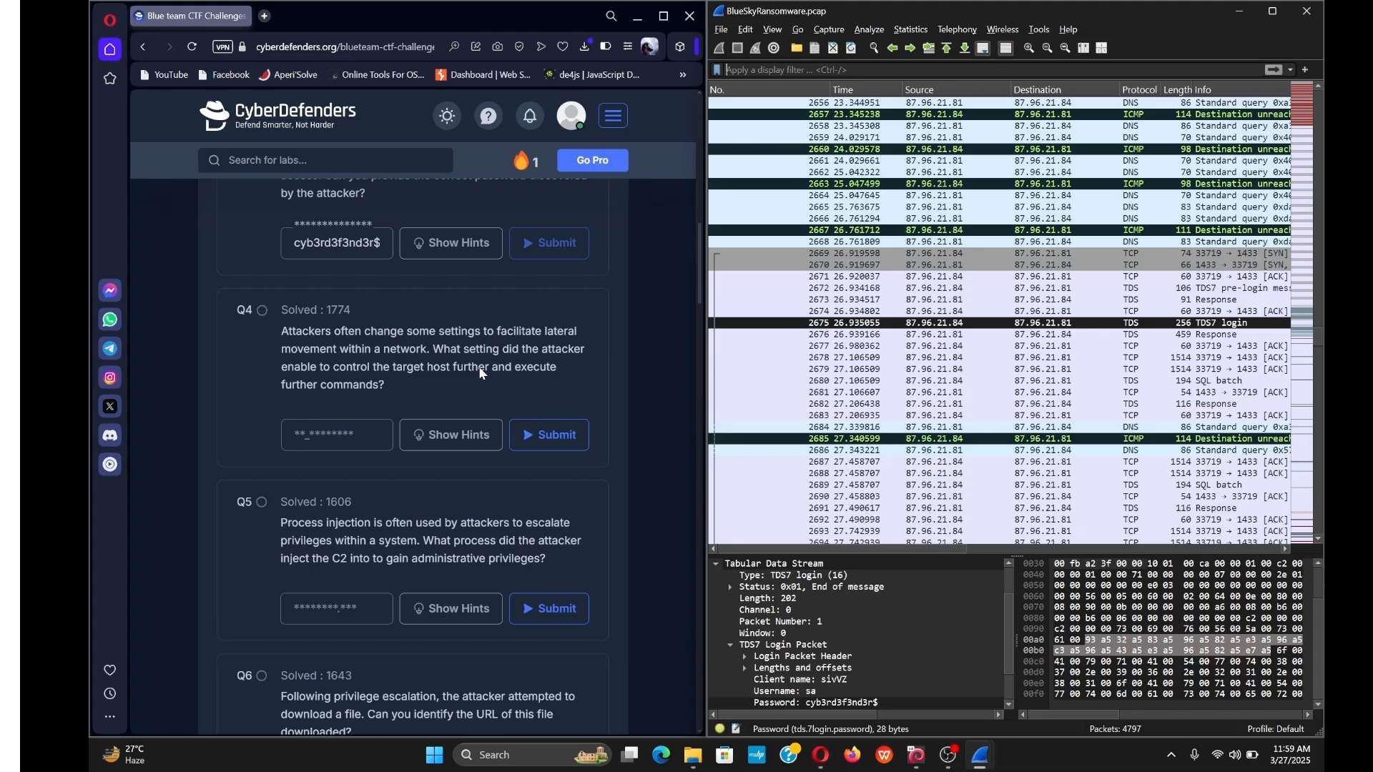
pyautogui.hotkey('ctrl', '/')
# Maximize Wireshark and select packet 4211, start of the HTTP GET /checking.ps1 connection.
pyautogui.click(1273, 11)
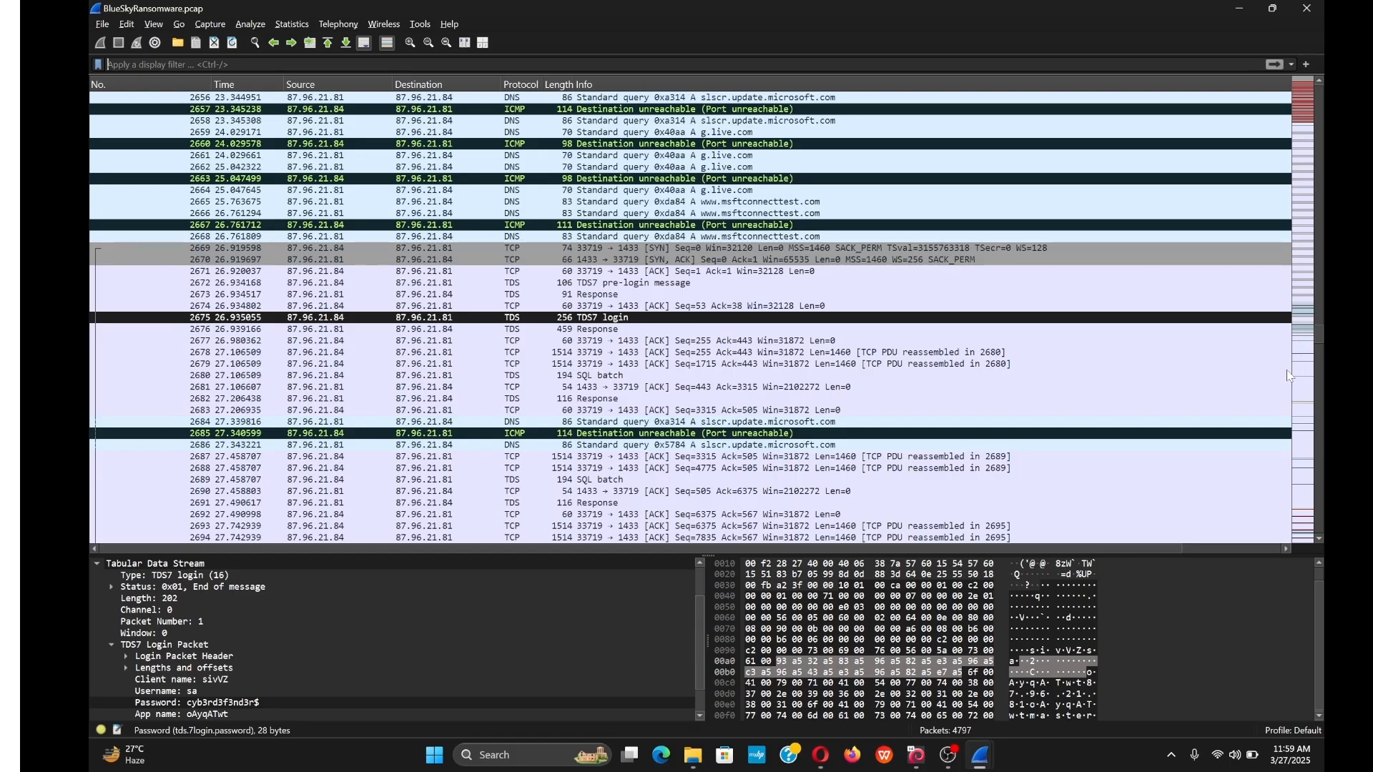
pyautogui.scroll(-8, 1240, 336)
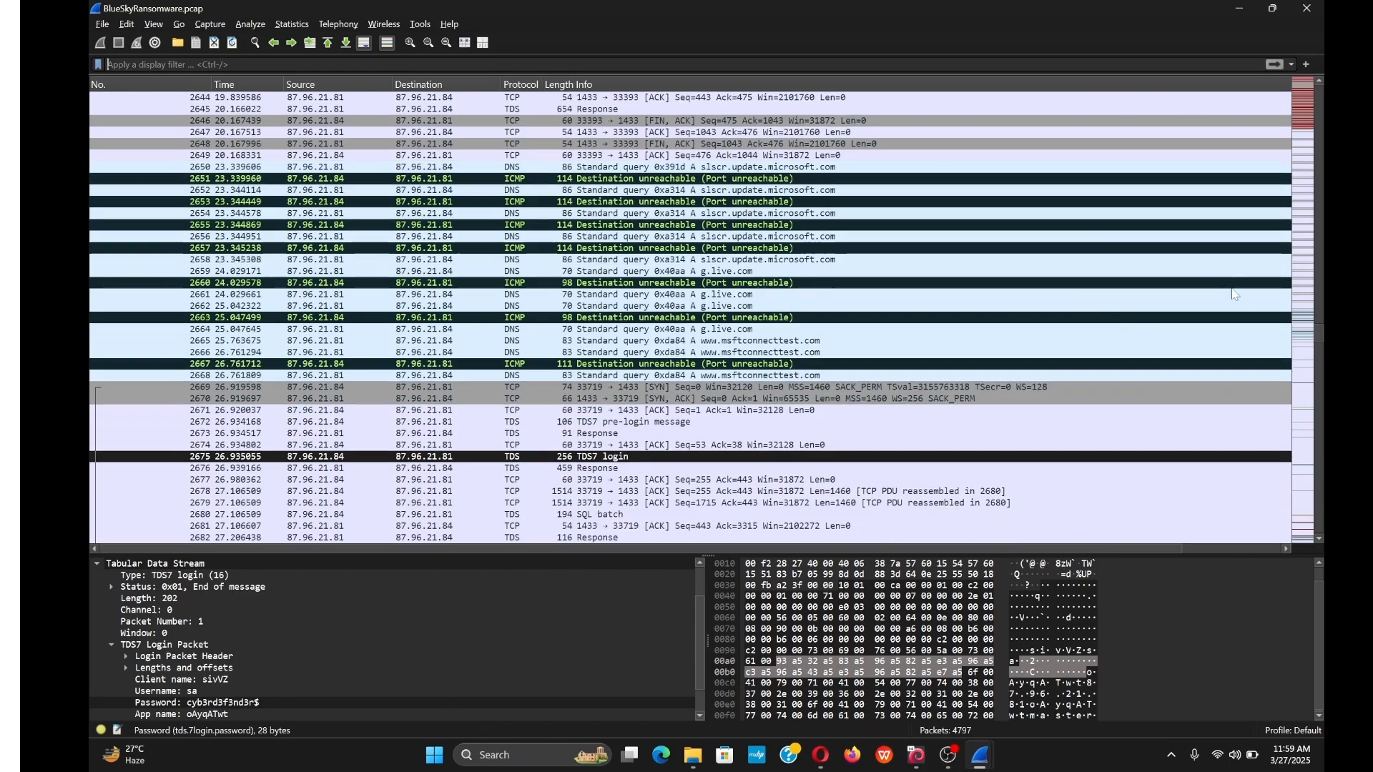
pyautogui.scroll(-20, 1231, 299)
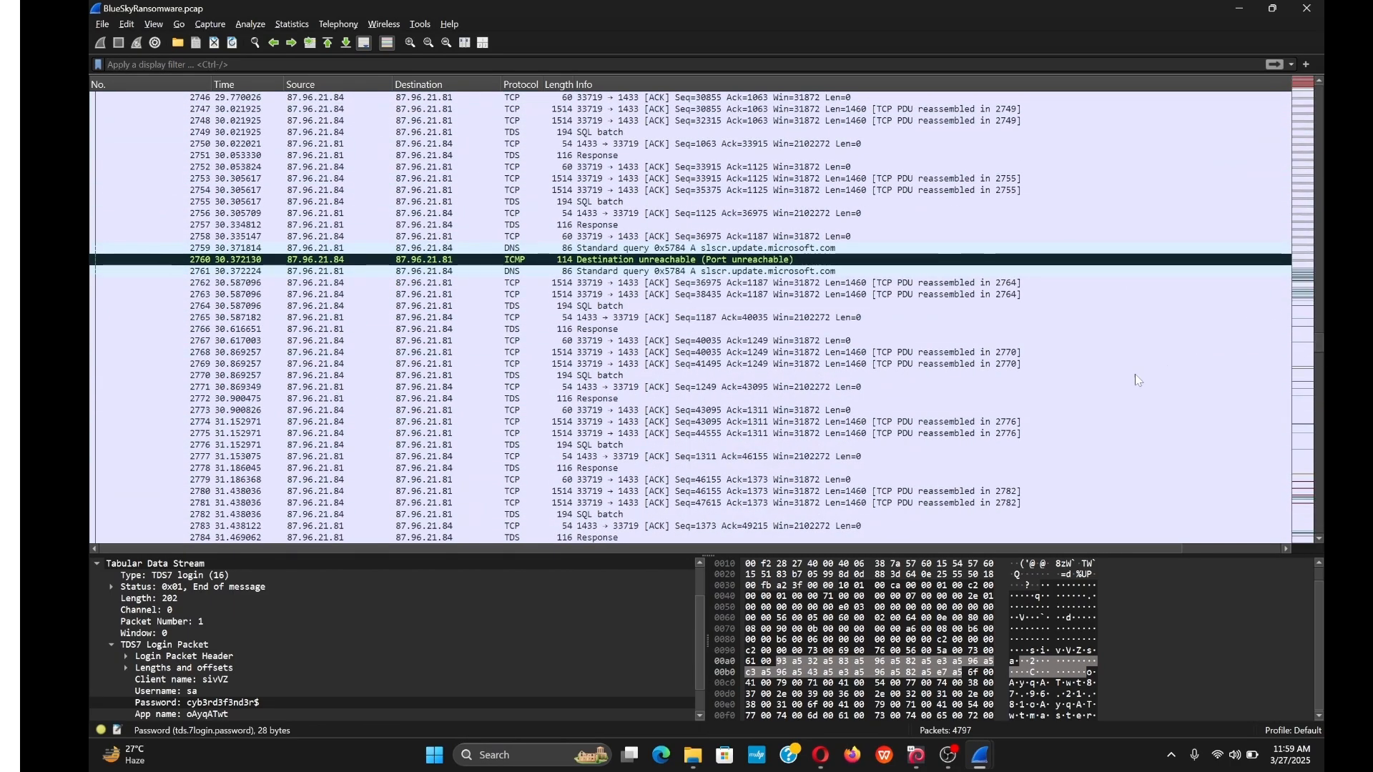
pyautogui.scroll(-11, 1147, 372)
pyautogui.moveTo(1319, 343); pyautogui.dragTo(1316, 470)
pyautogui.scroll(-20, 420, 346)
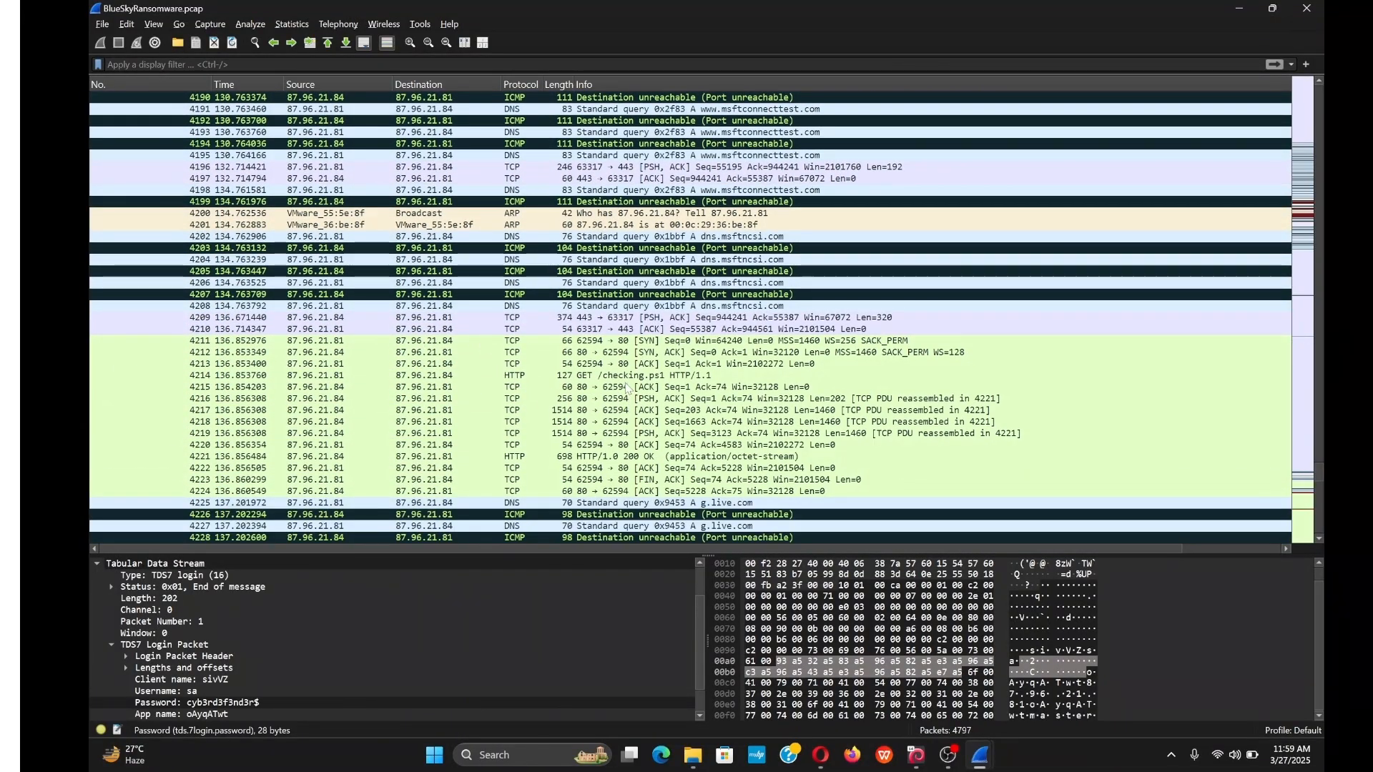
pyautogui.click(623, 375)
pyautogui.click(620, 342)
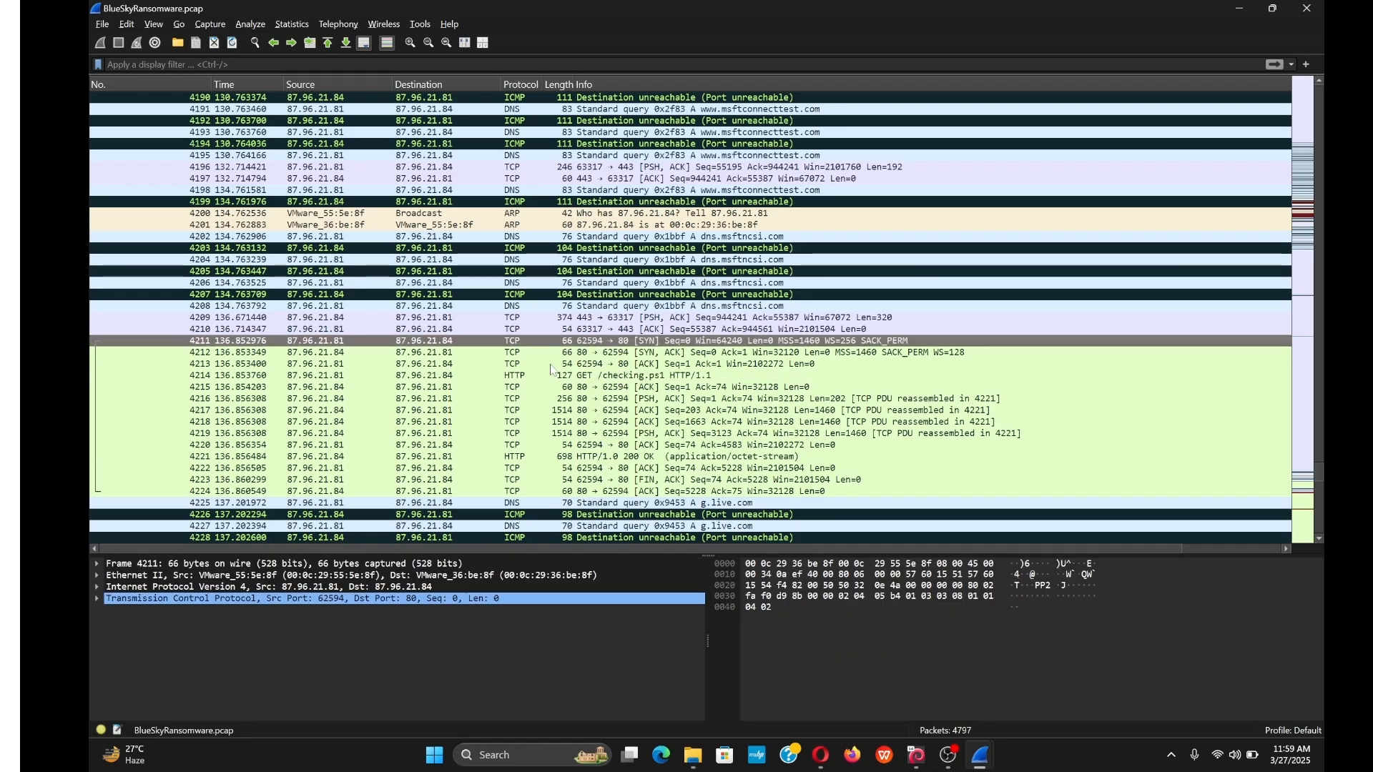
pyautogui.rightClick(517, 341)
# Follow packet 4211's TCP stream 1179 and read the checking.ps1 script that disables Windows Defender.
pyautogui.moveTo(610, 550)
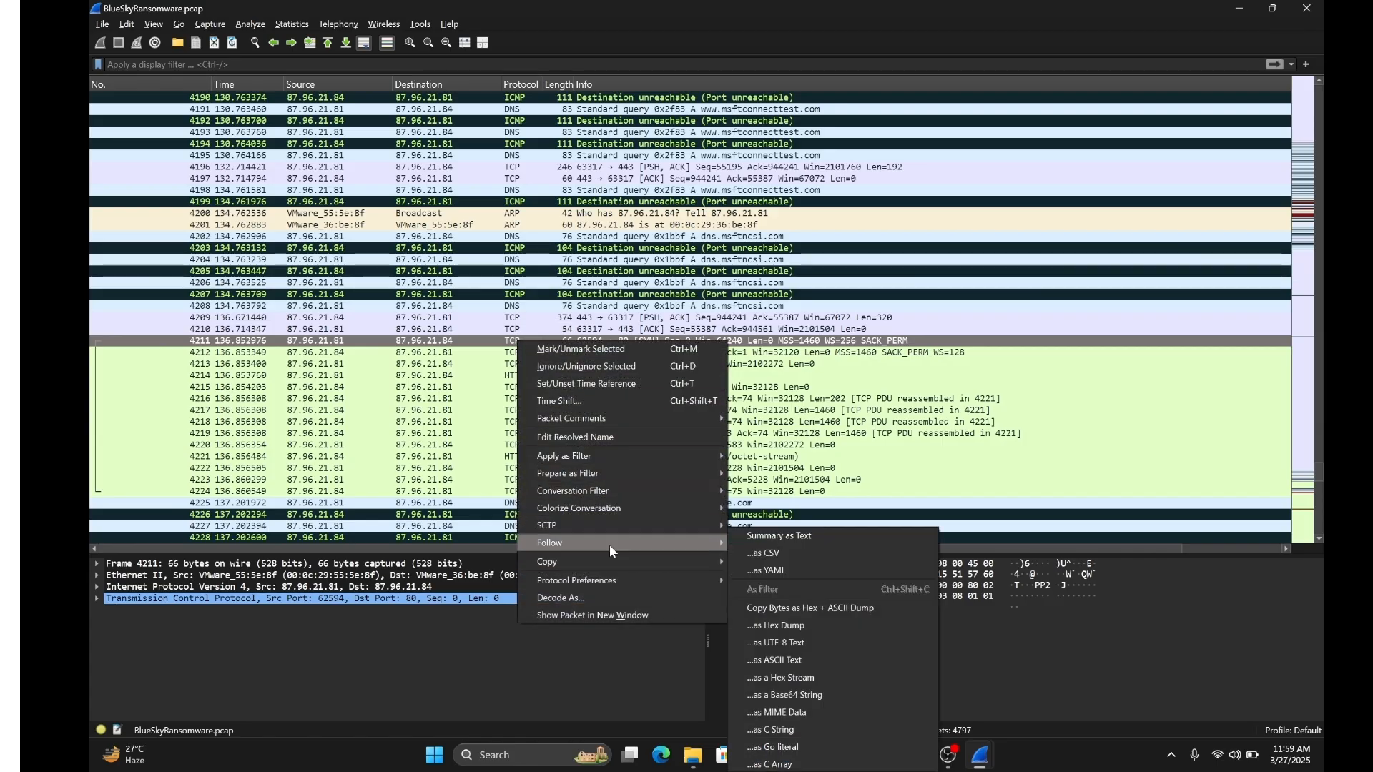
pyautogui.click(753, 545)
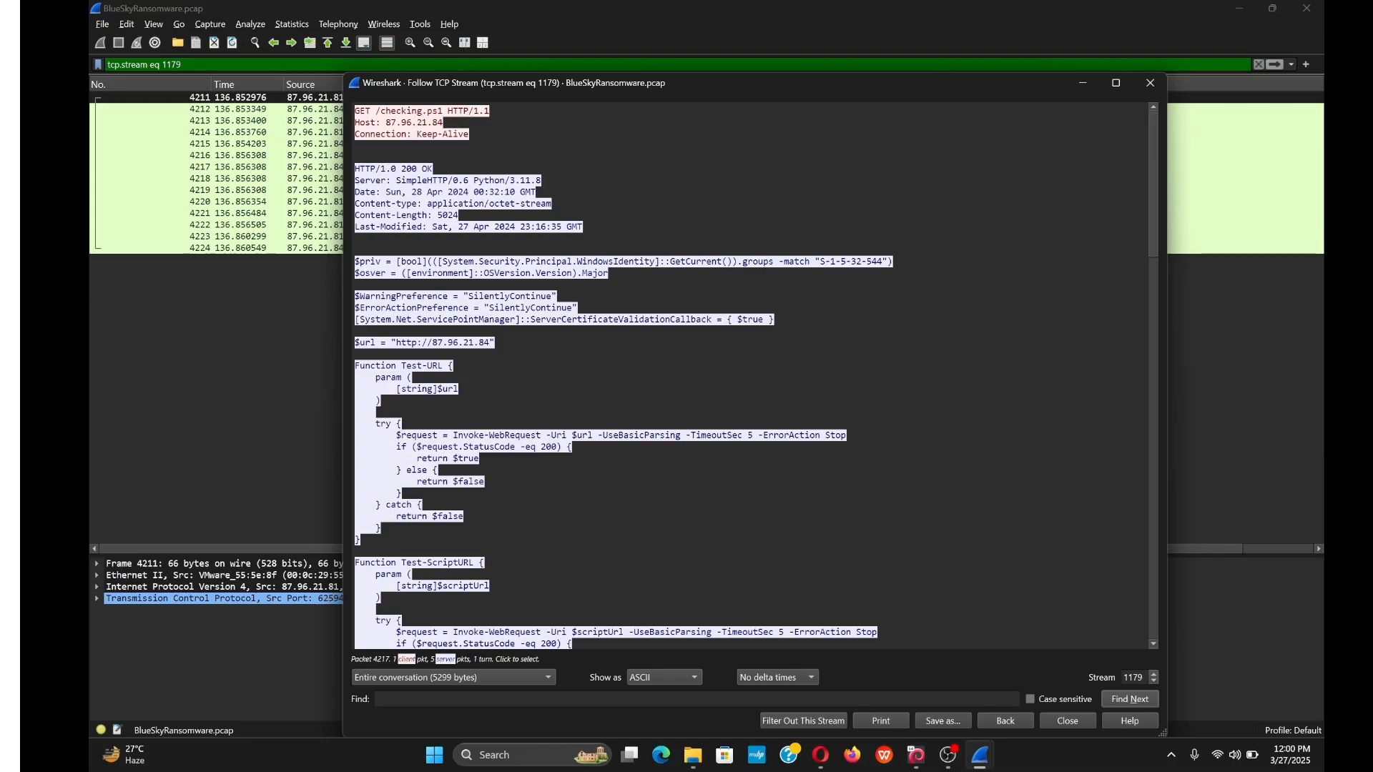
pyautogui.scroll(-3, 751, 376)
pyautogui.scroll(-5, 751, 376)
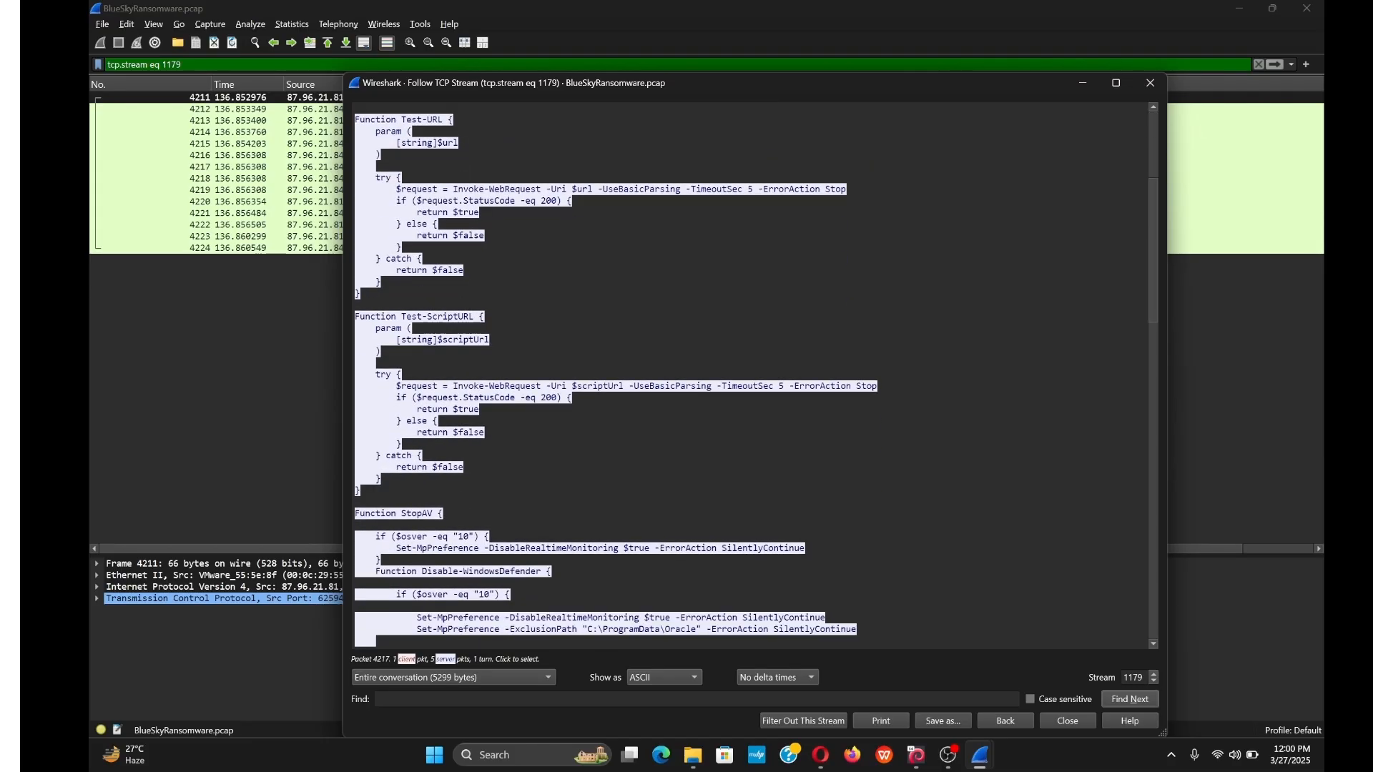
pyautogui.scroll(8, 751, 375)
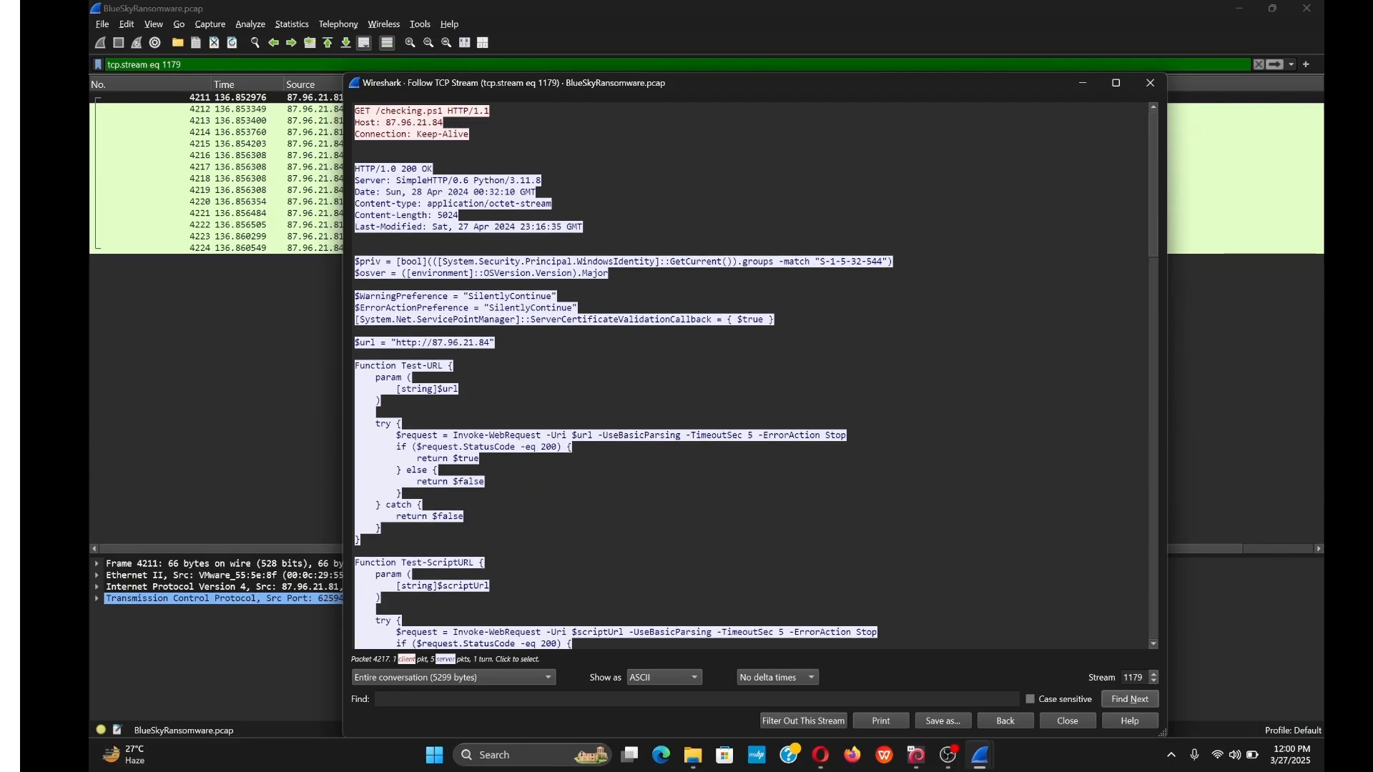
pyautogui.scroll(-2, 751, 376)
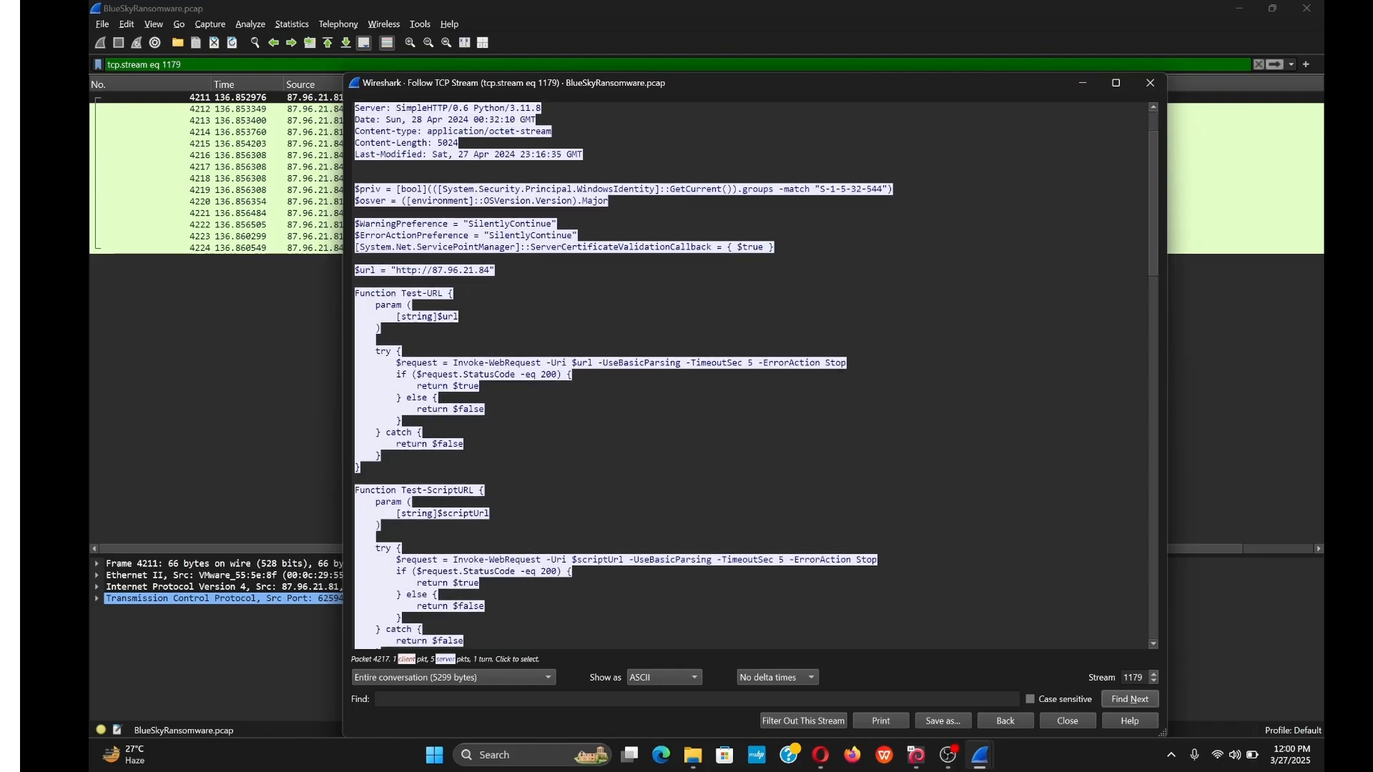
pyautogui.scroll(-3, 751, 376)
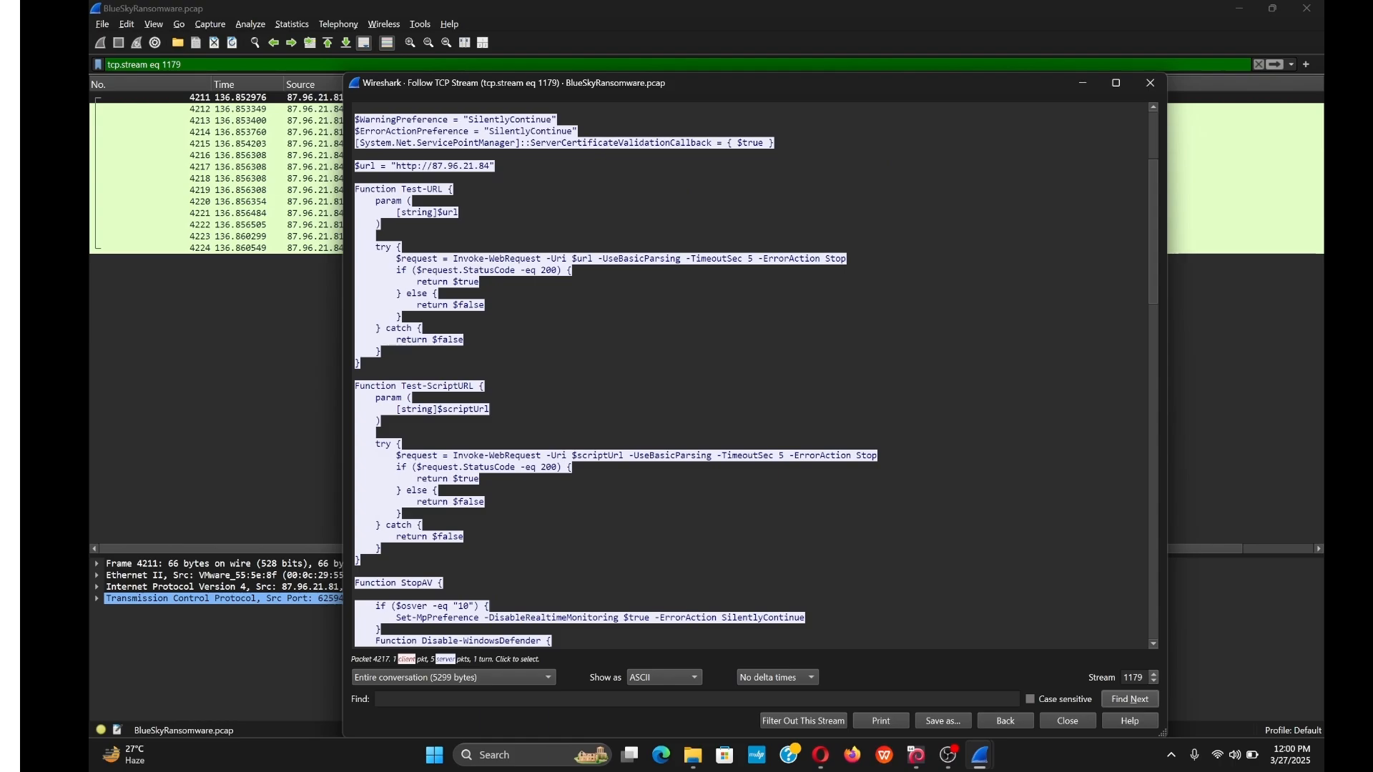
pyautogui.scroll(-3, 751, 375)
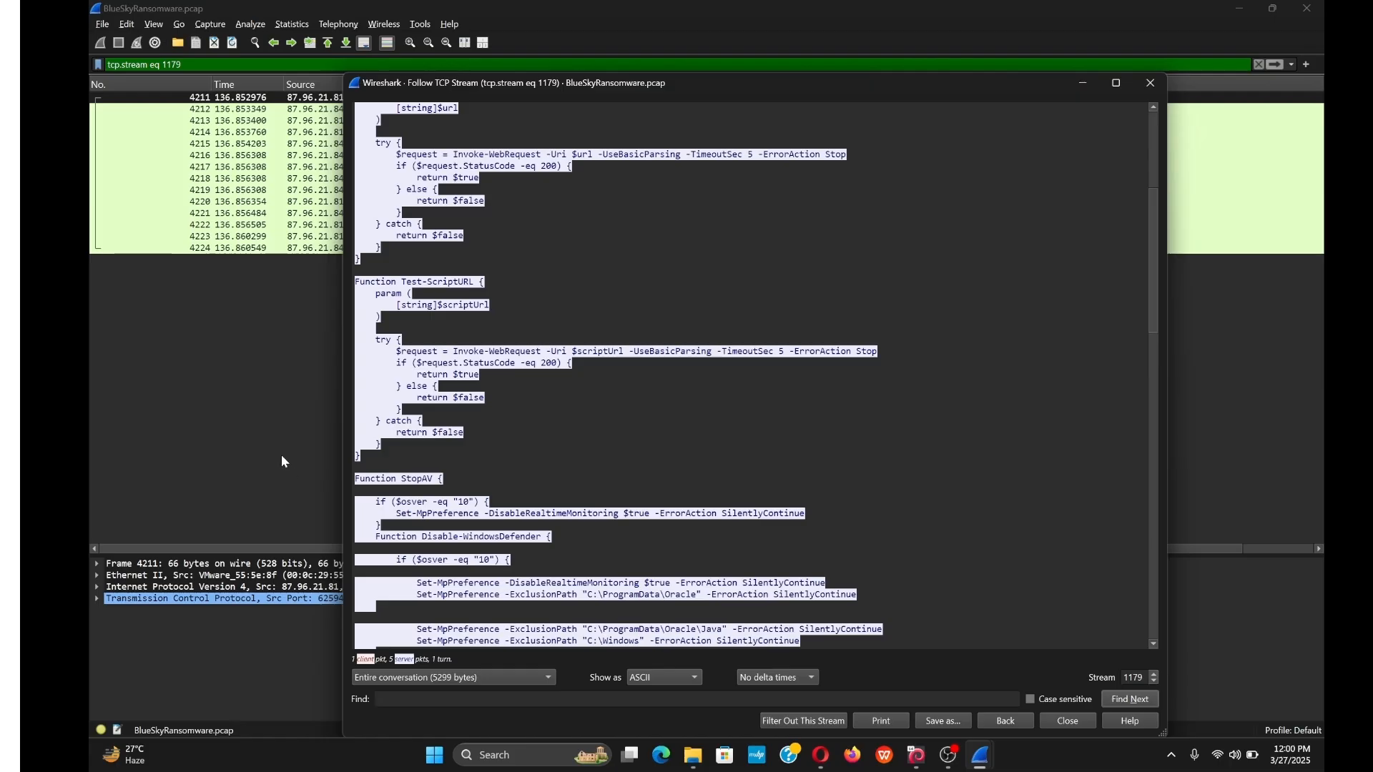
pyautogui.scroll(-5, 750, 375)
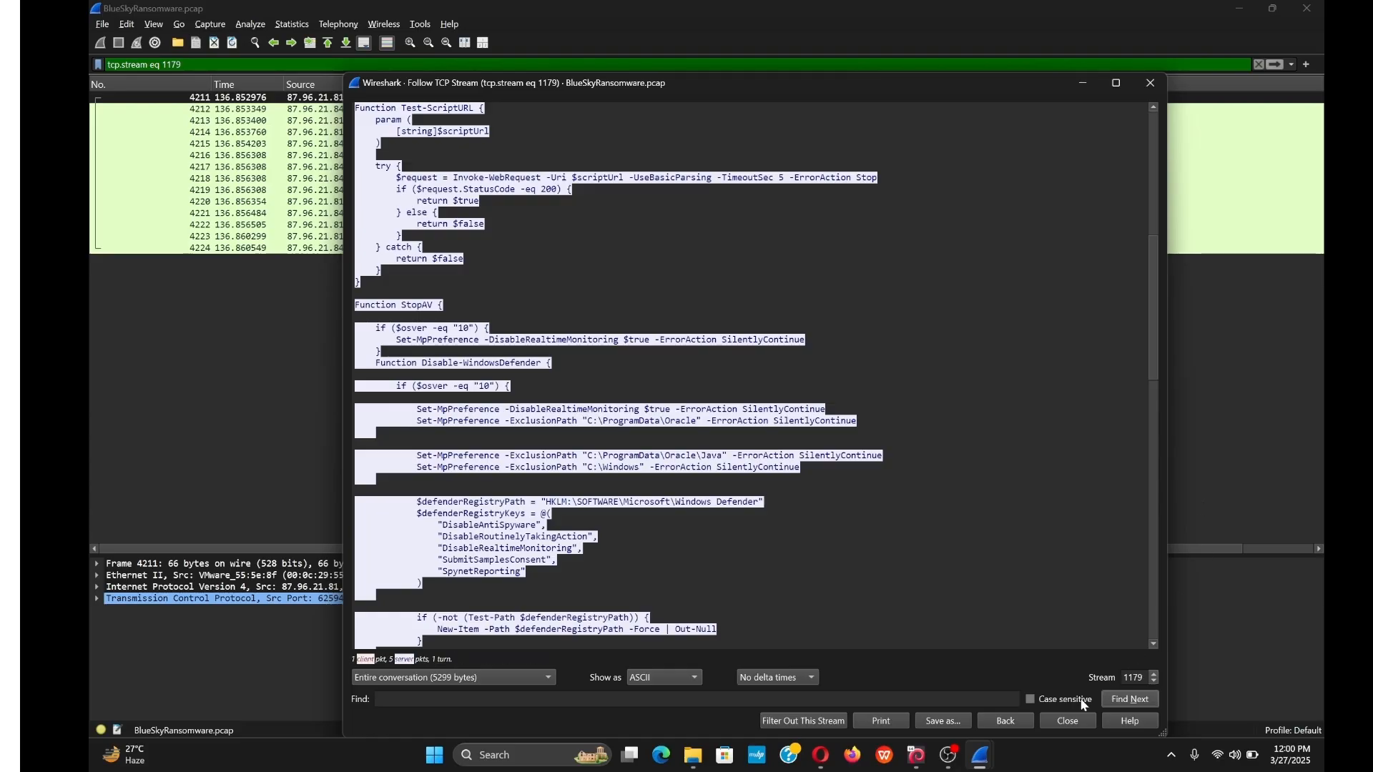
pyautogui.click(987, 753)
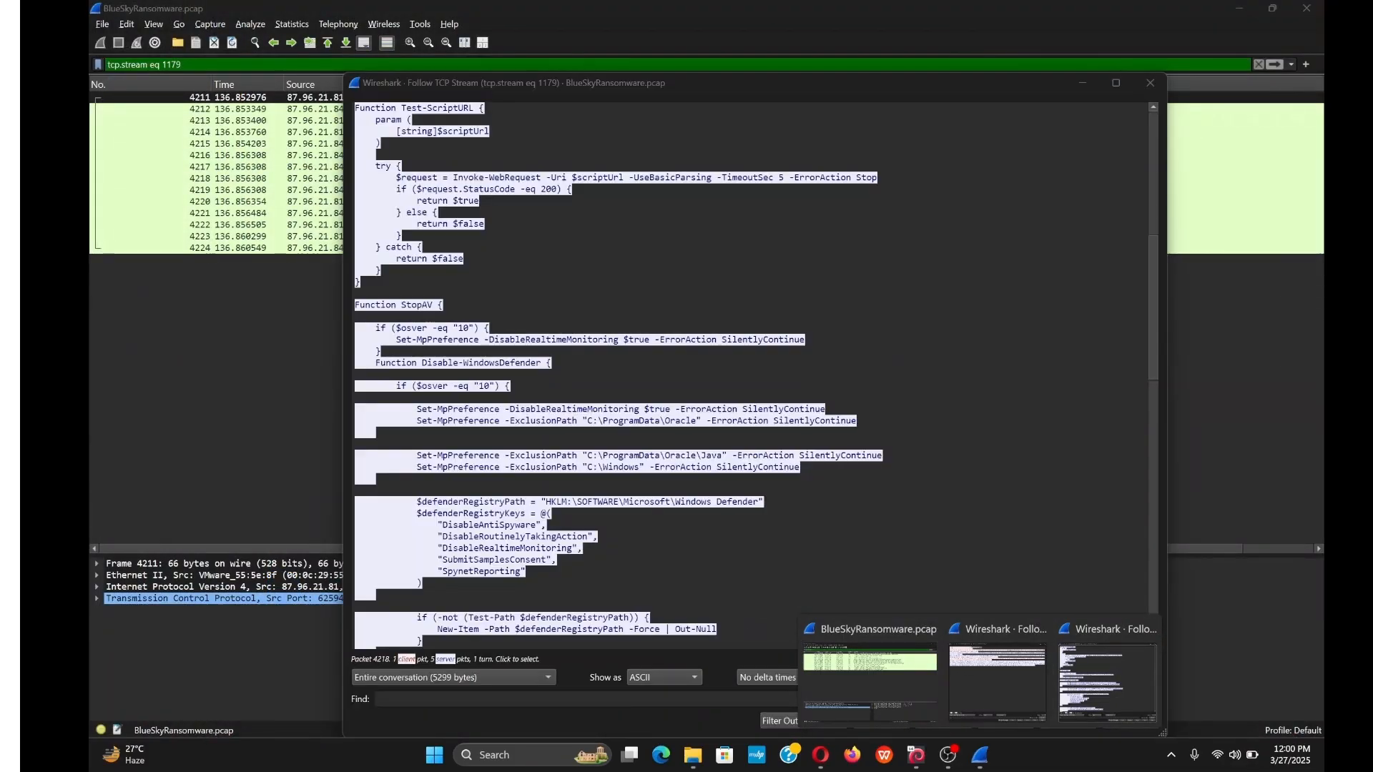
pyautogui.click(1237, 416)
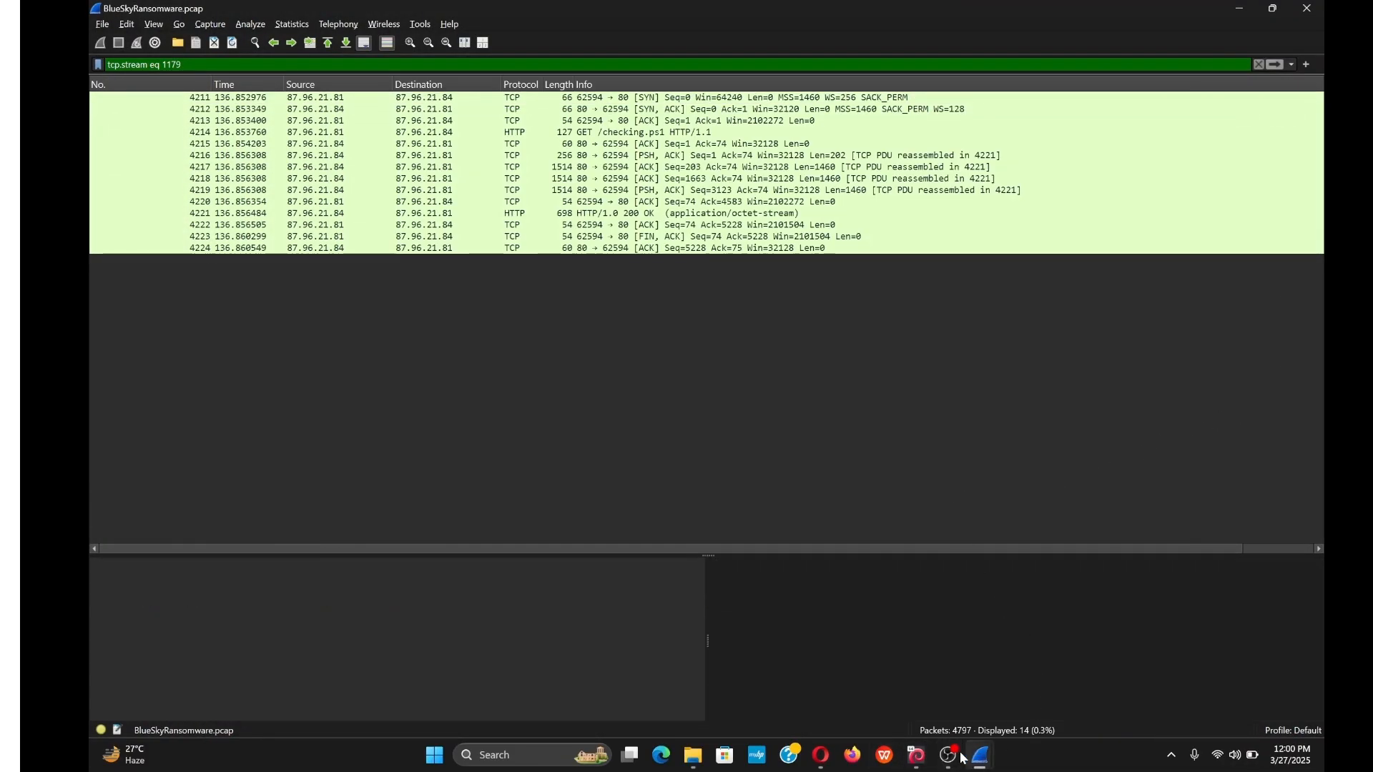
# Close WPS Office, minimize the Google results, and show the CyberDefenders lab page from the top.
pyautogui.click(885, 759)
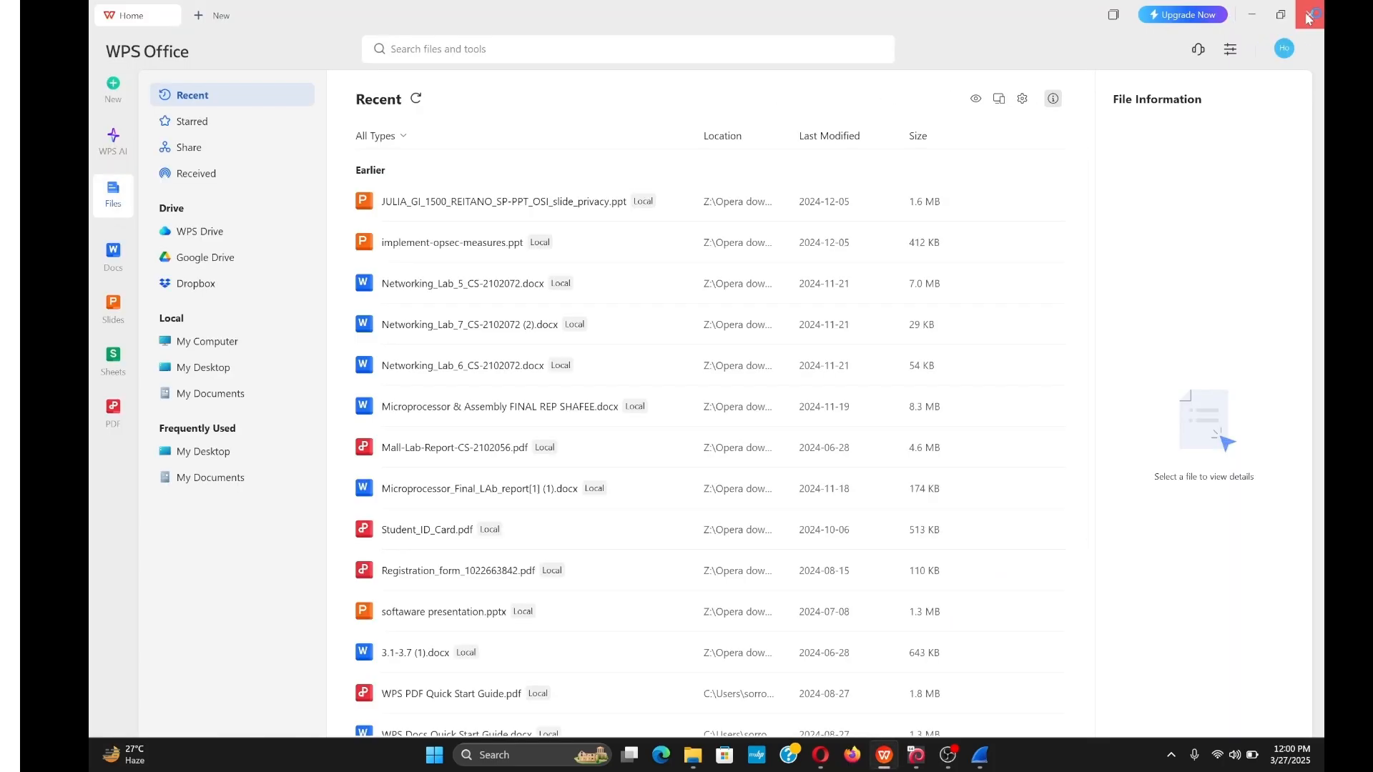
pyautogui.click(1308, 11)
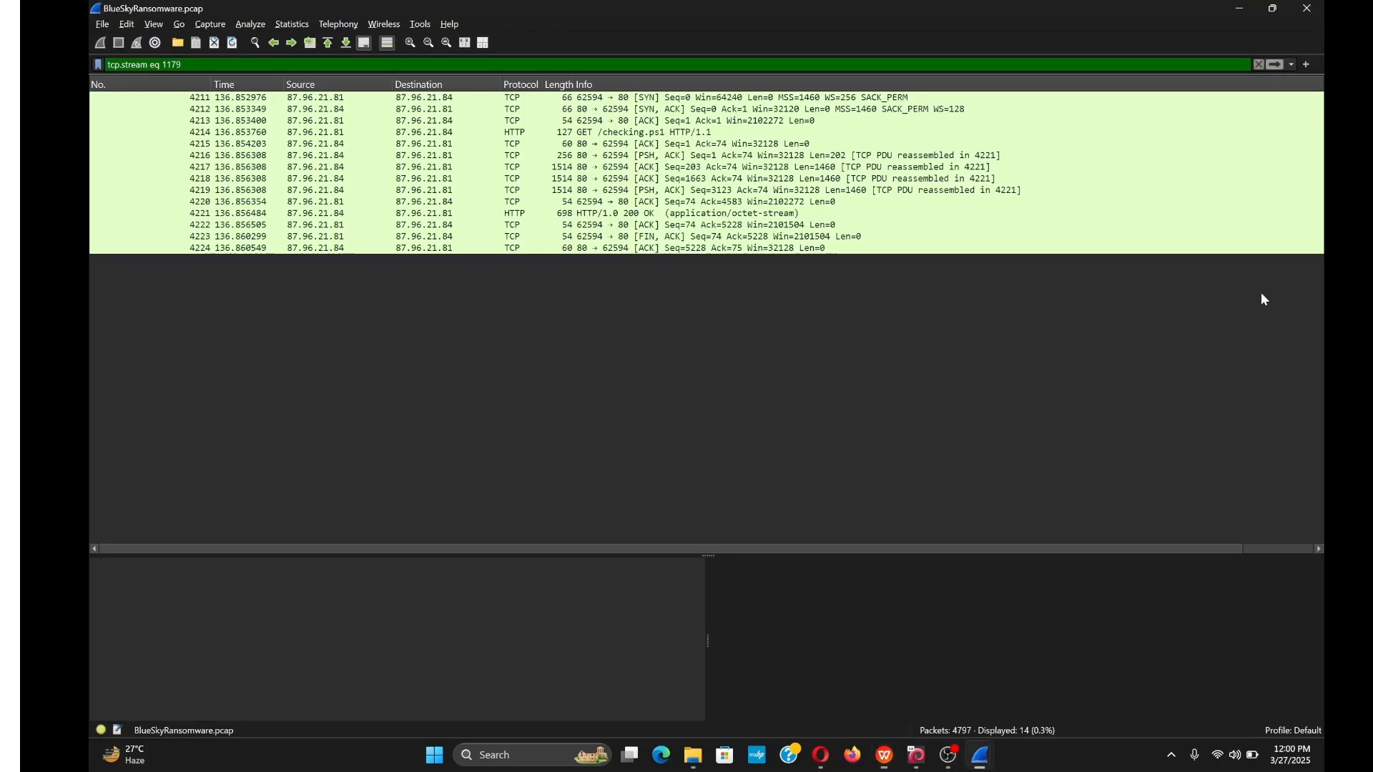
pyautogui.moveTo(818, 729)
pyautogui.click(788, 688)
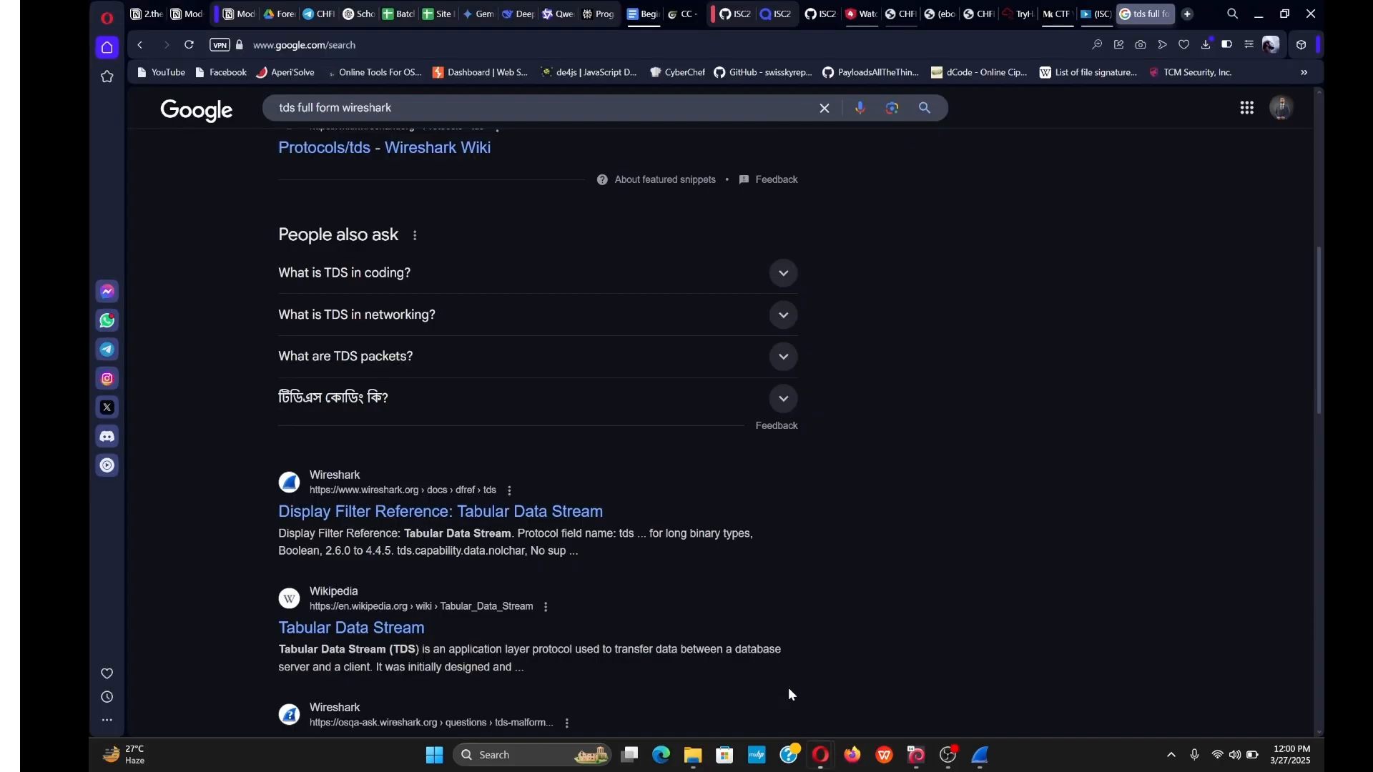
pyautogui.click(1259, 14)
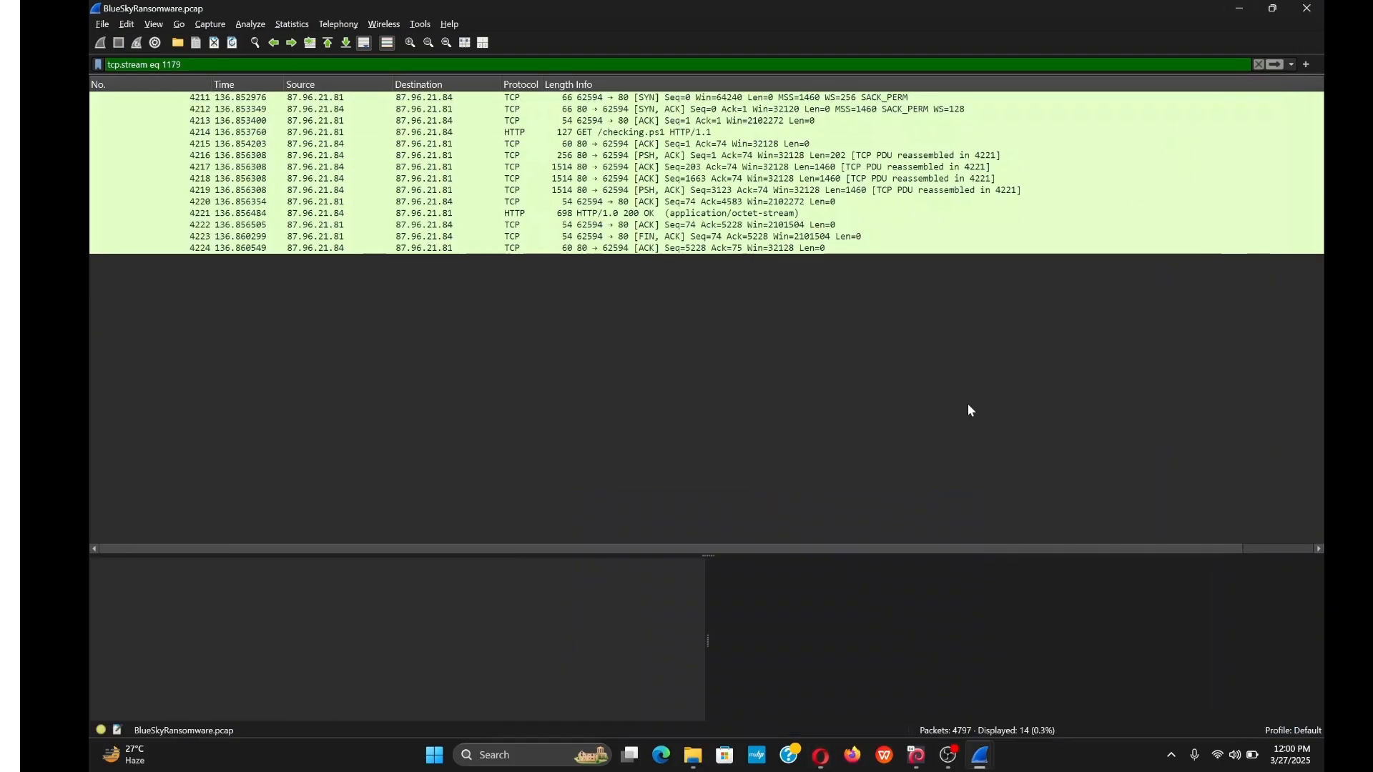
pyautogui.moveTo(823, 758)
pyautogui.click(881, 692)
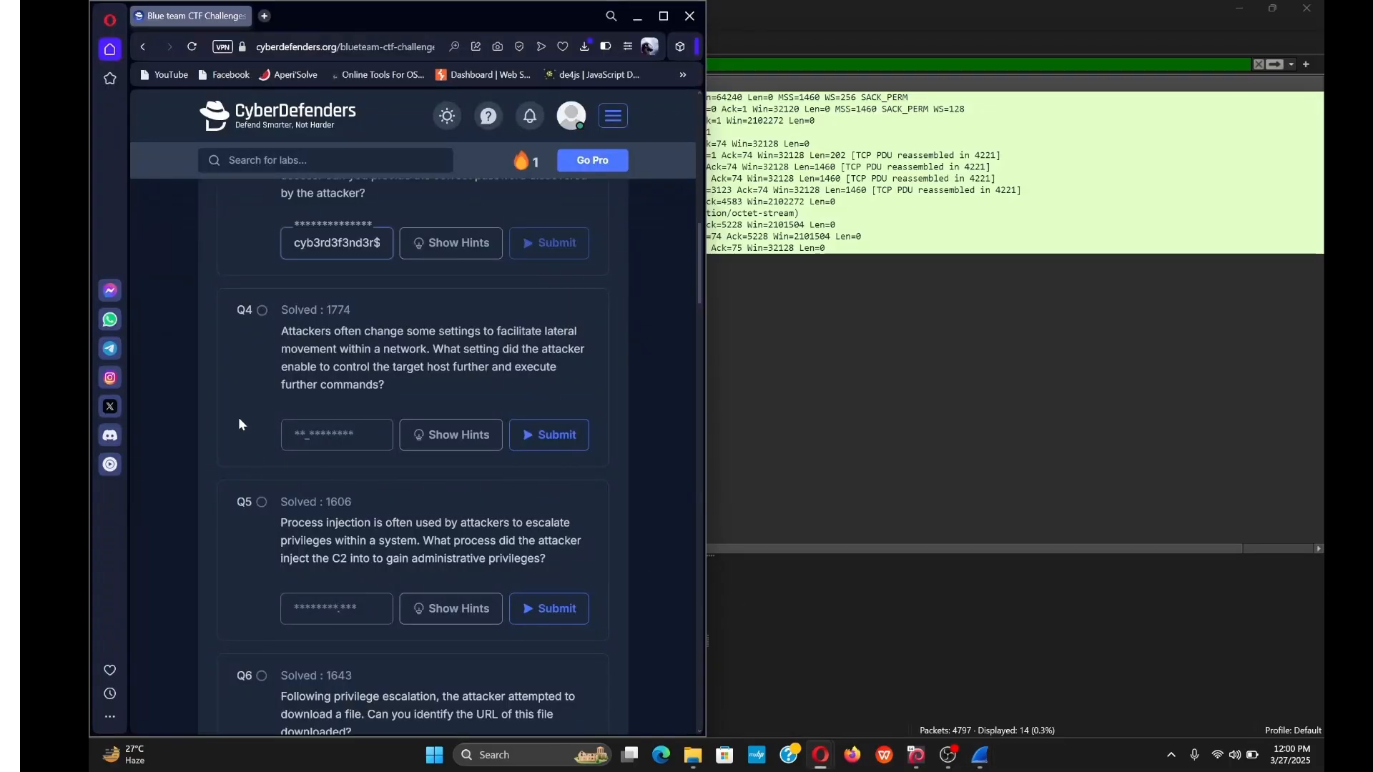
pyautogui.scroll(5, 310, 374)
pyautogui.scroll(10, 310, 371)
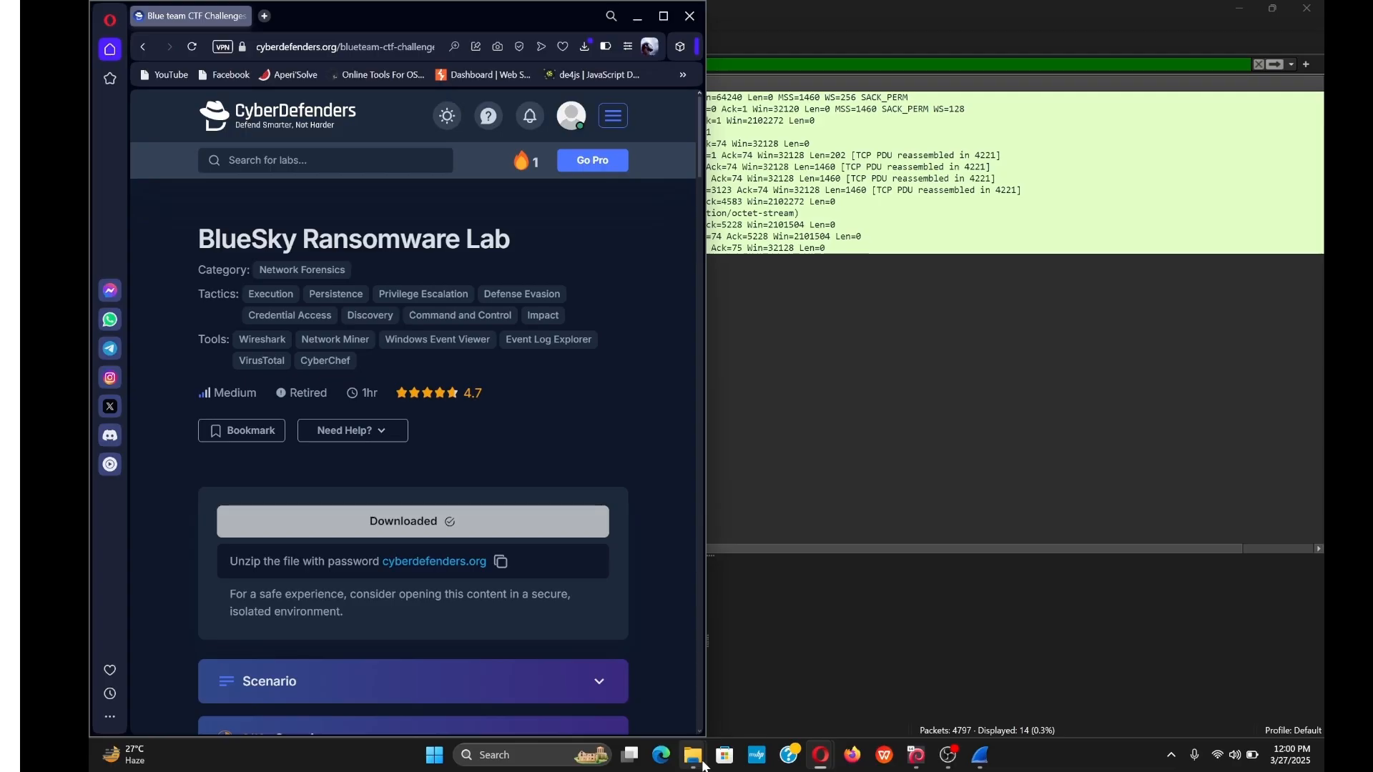
# Launch NetworkMiner from its program folder.
pyautogui.moveTo(693, 751)
pyautogui.click(576, 696)
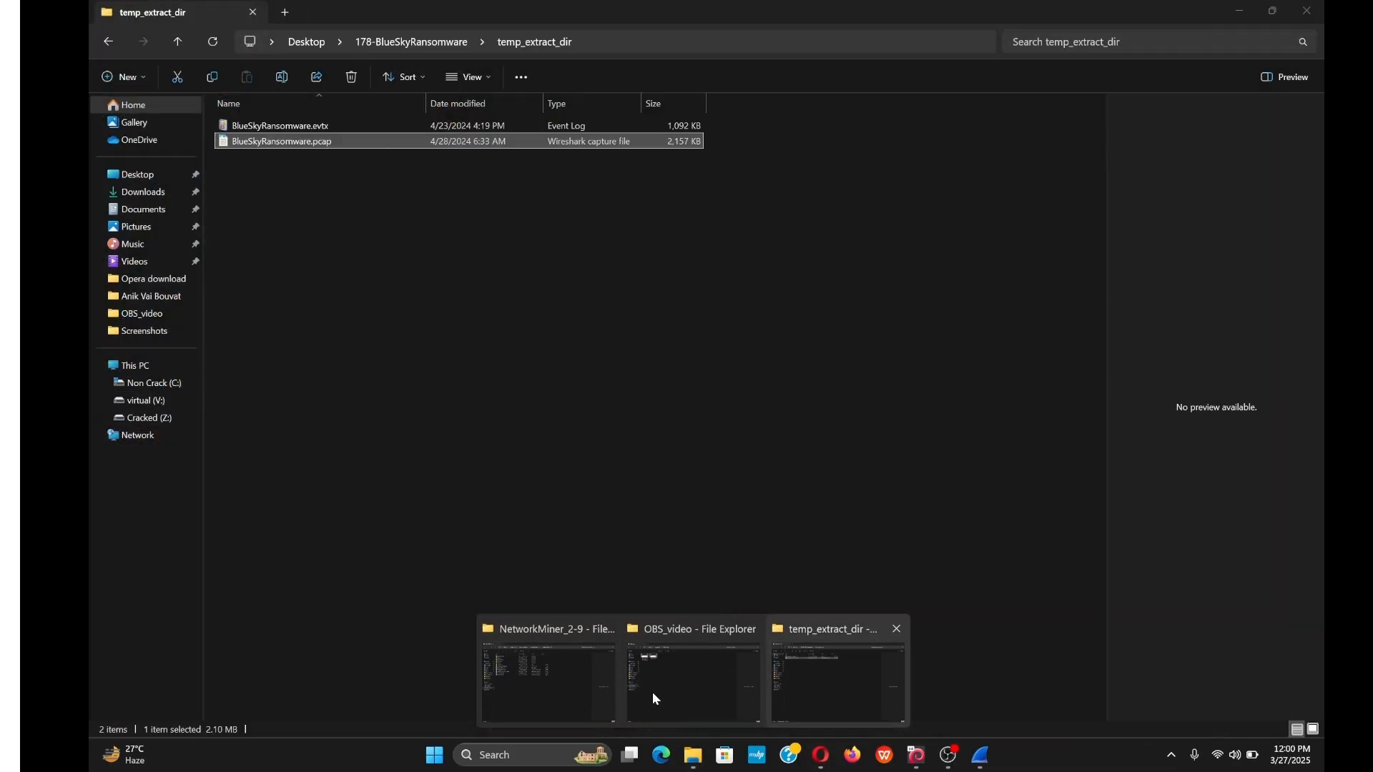
pyautogui.click(502, 667)
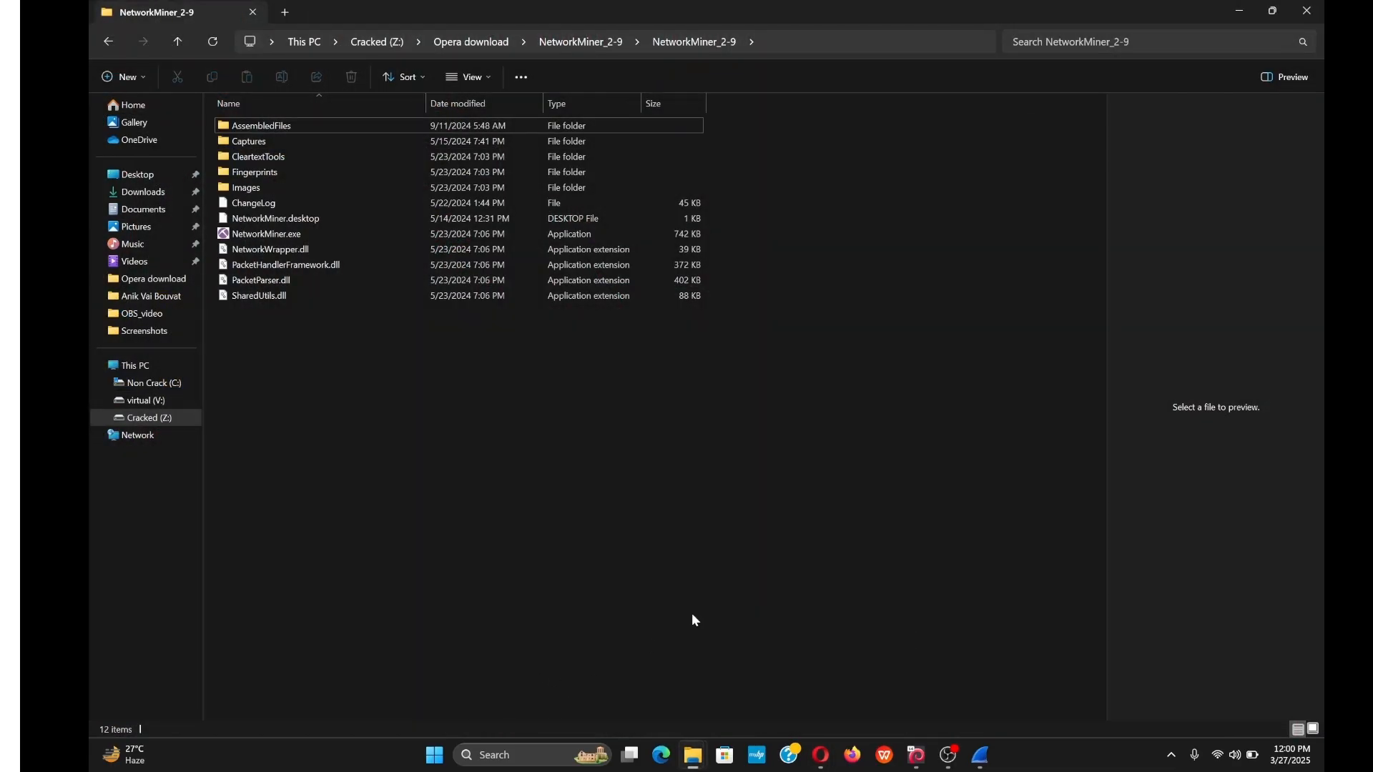
pyautogui.doubleClick(302, 230)
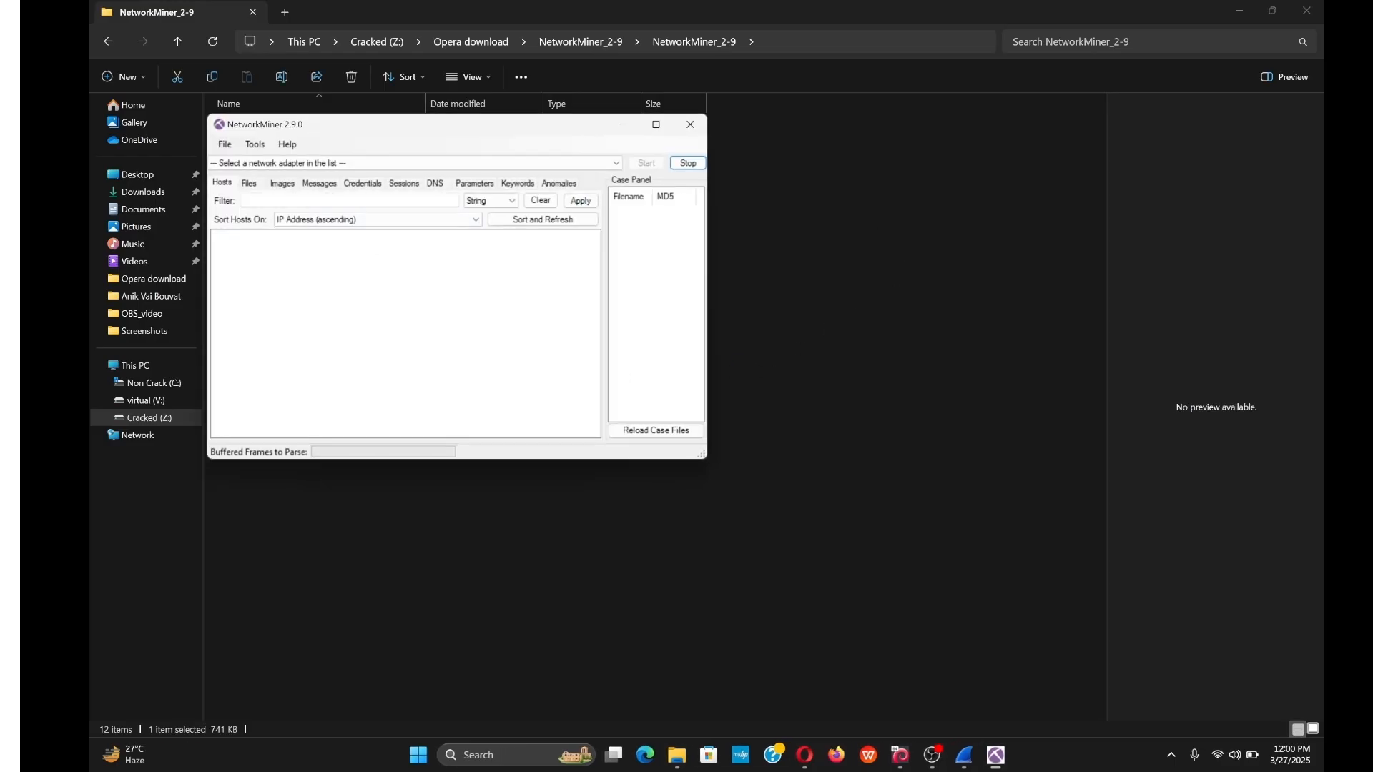
# Open BlueSkyRansomware.pcap from Desktop > 178-BlueSkyRansomware > temp_extract_dir, dismissing the Windows Security alert.
pyautogui.click(224, 150)
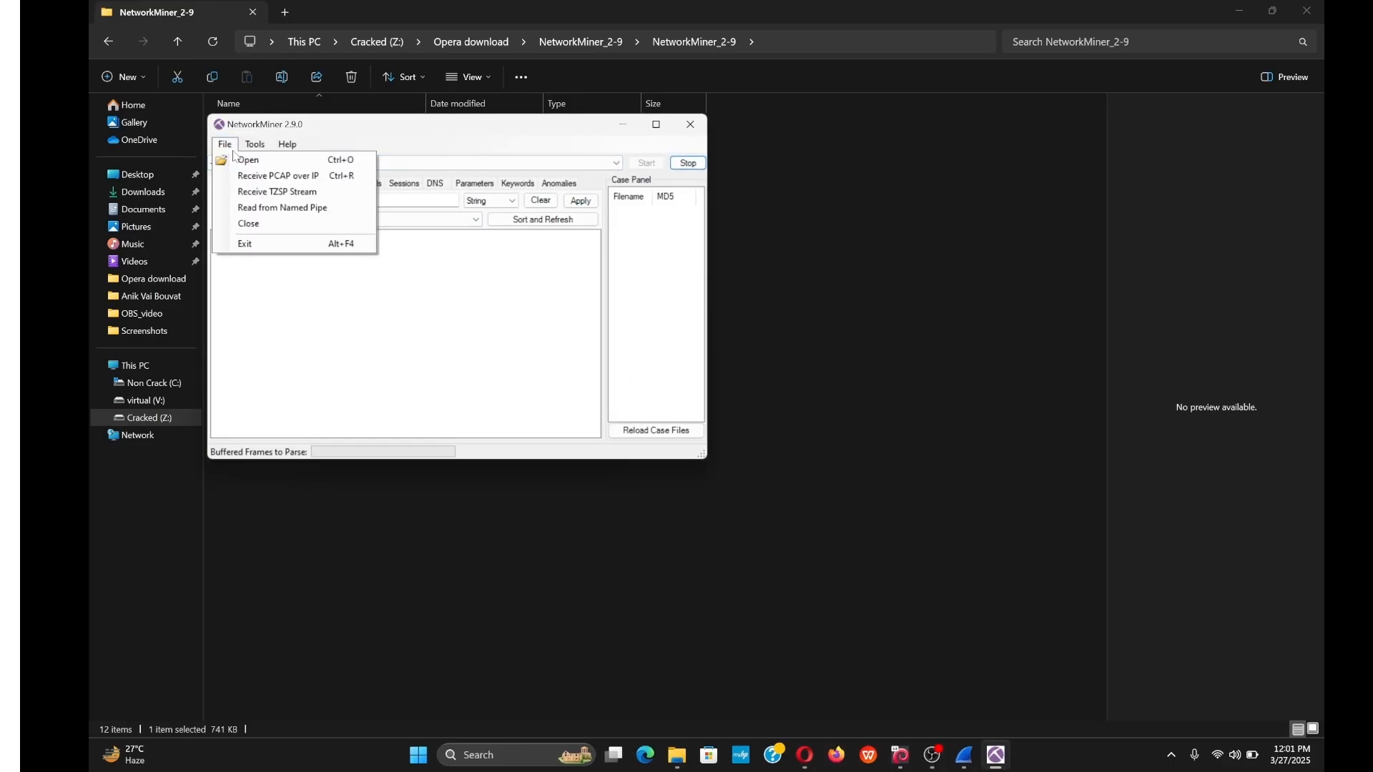
pyautogui.click(244, 161)
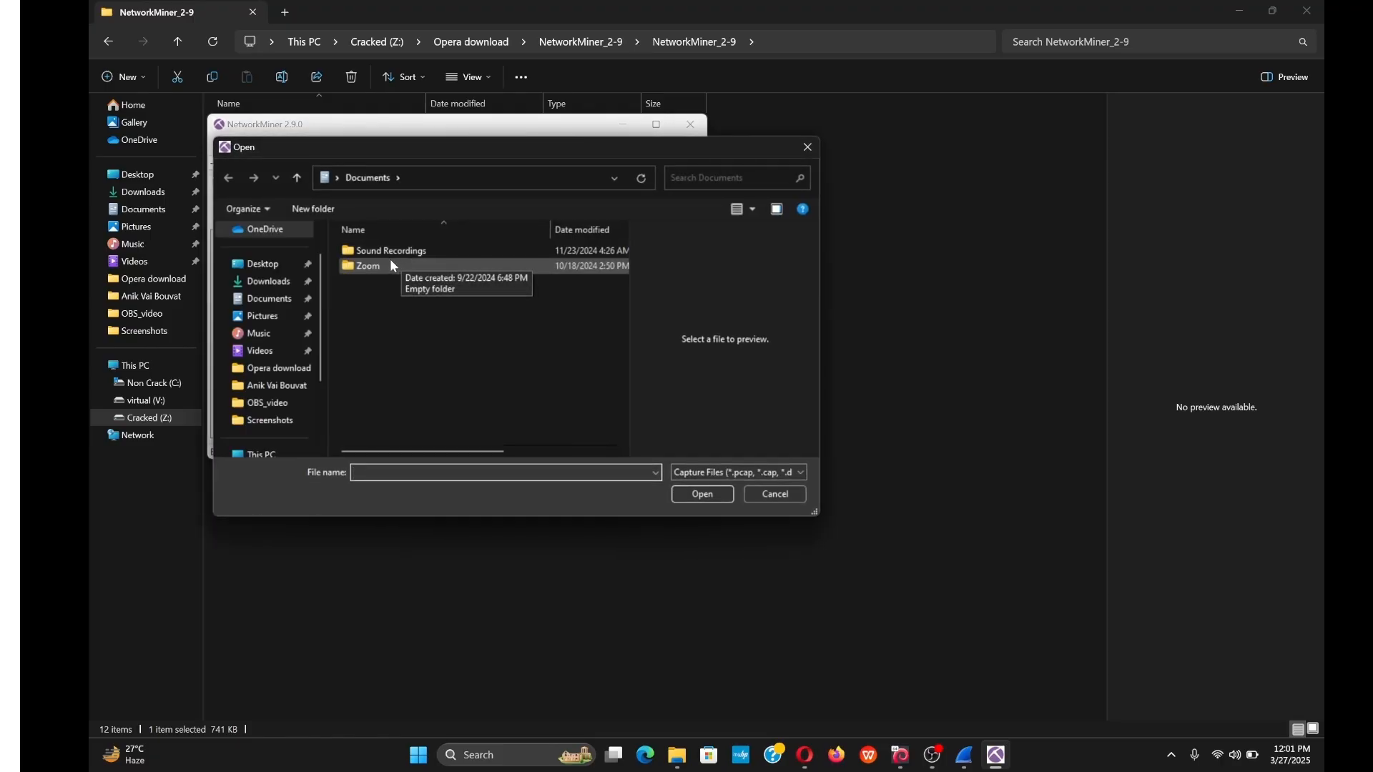
pyautogui.click(272, 267)
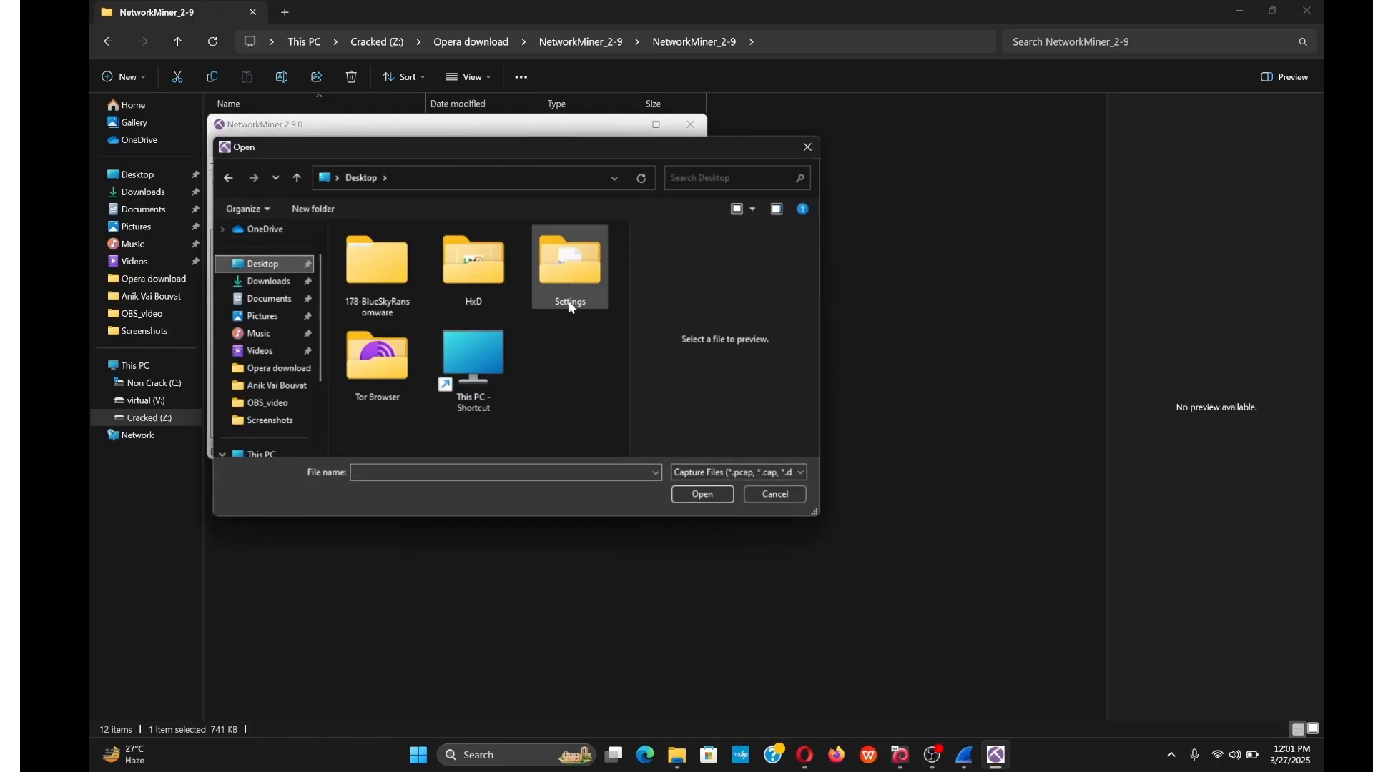
pyautogui.doubleClick(370, 268)
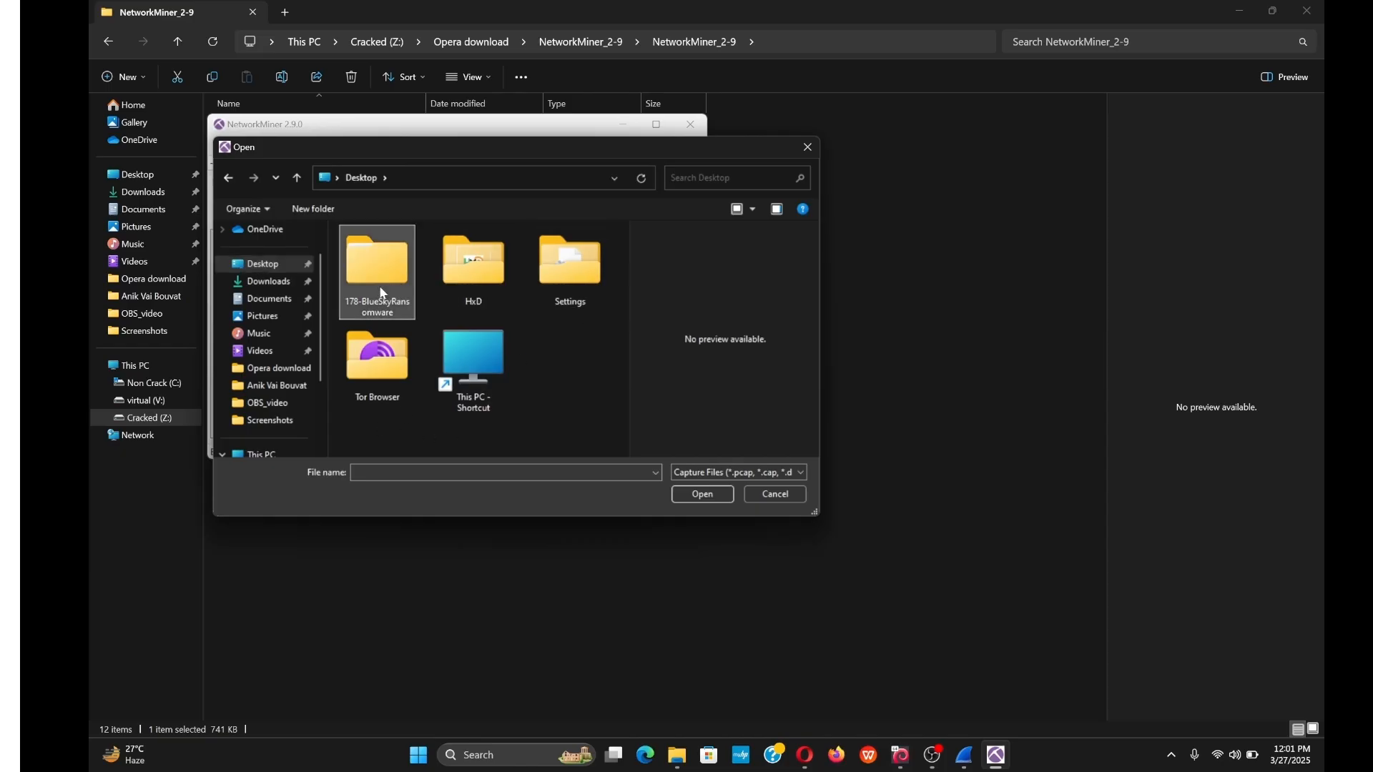
pyautogui.doubleClick(418, 255)
pyautogui.click(407, 256)
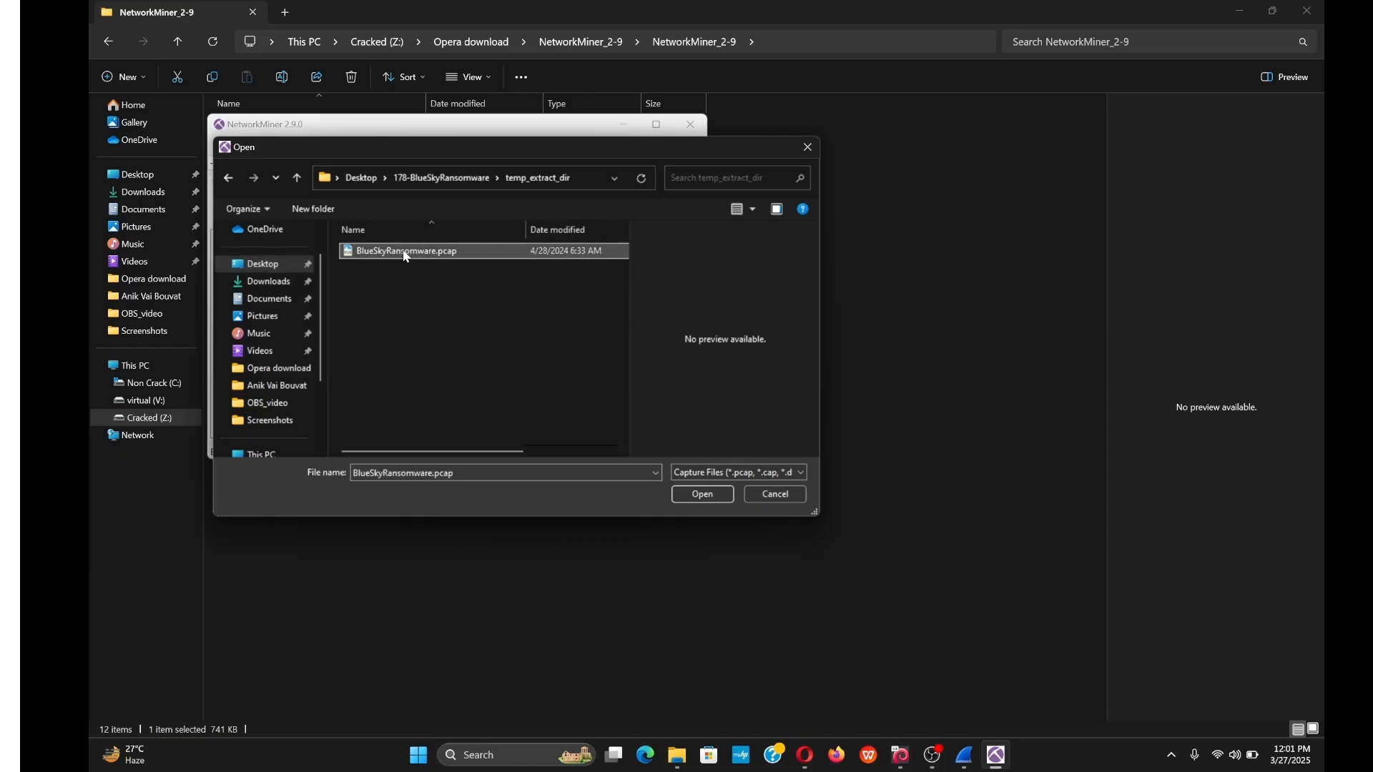
pyautogui.click(714, 496)
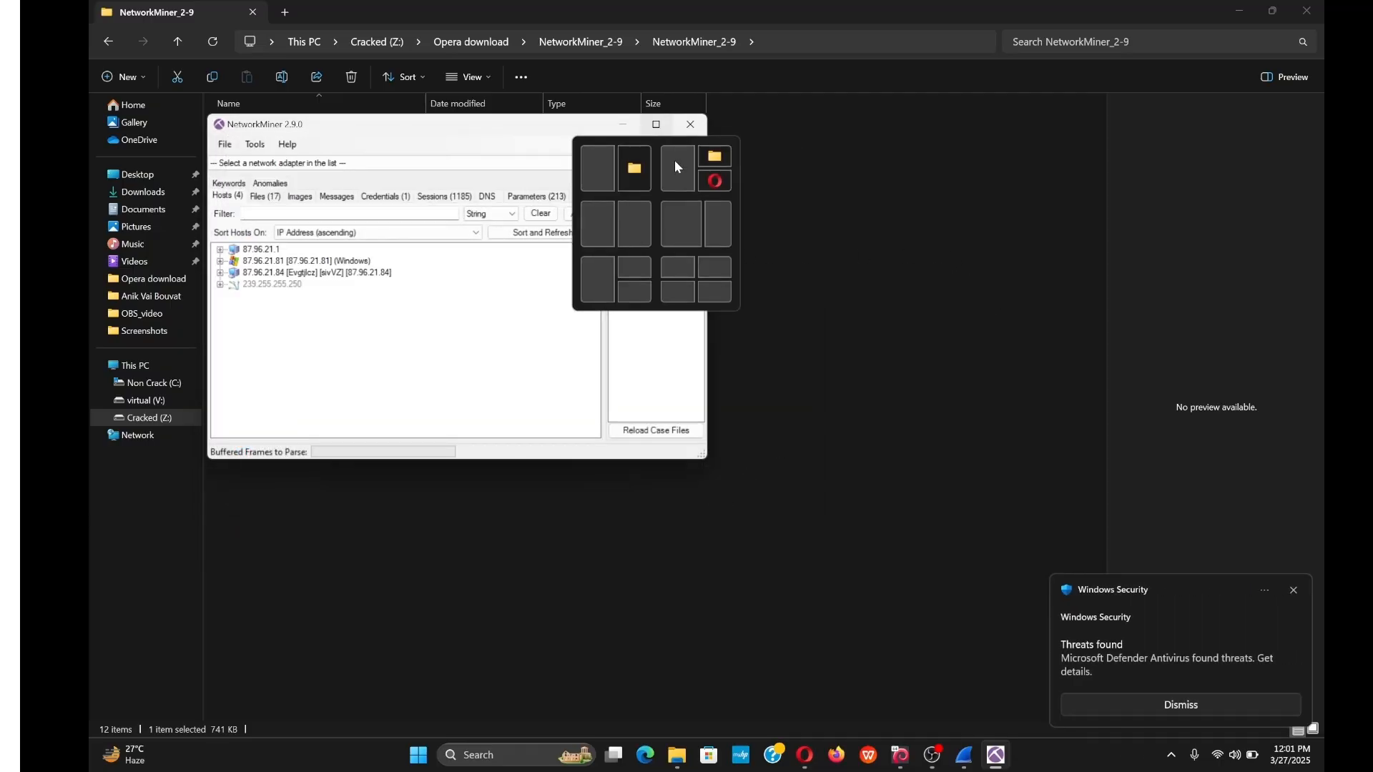
pyautogui.click(1295, 591)
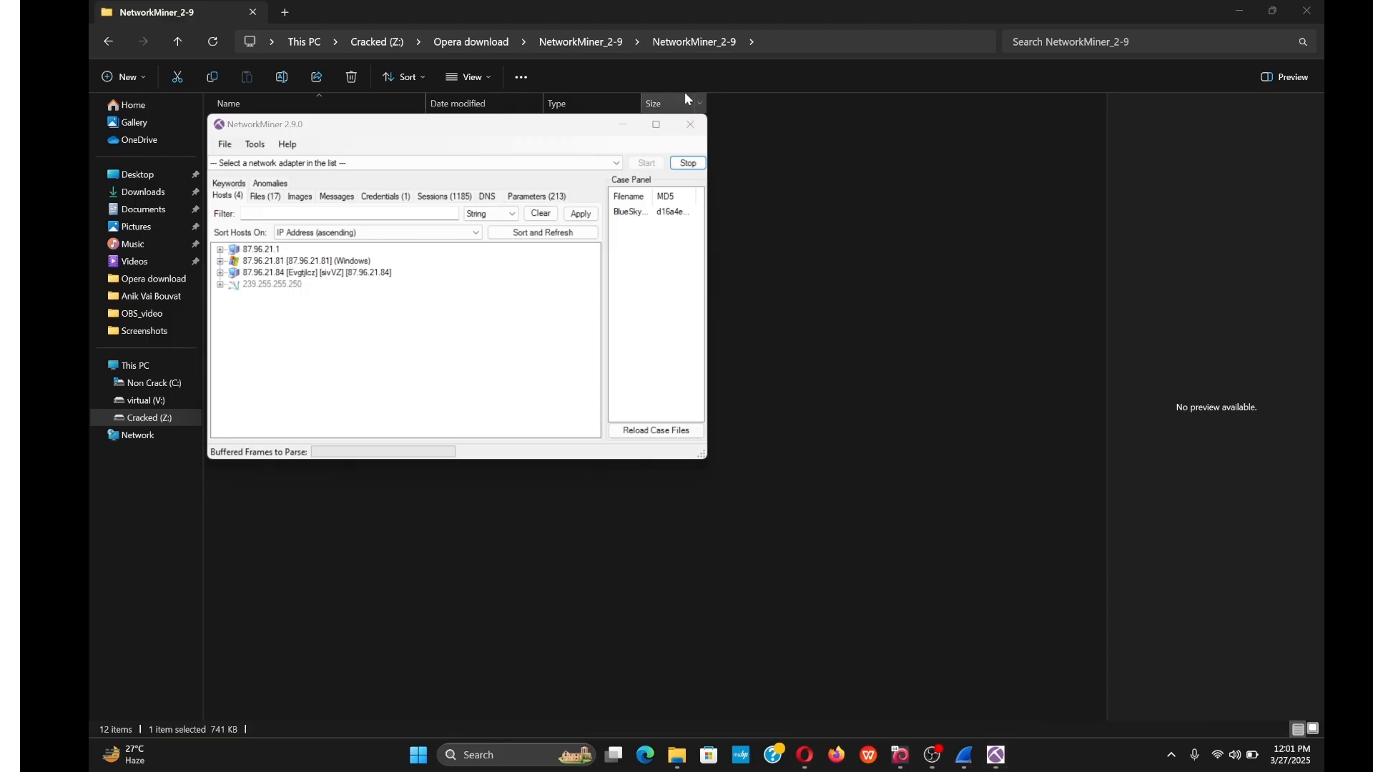
# Maximize NetworkMiner and review its Files (17), Credentials (1) and Parameters (213) tabs.
pyautogui.click(656, 124)
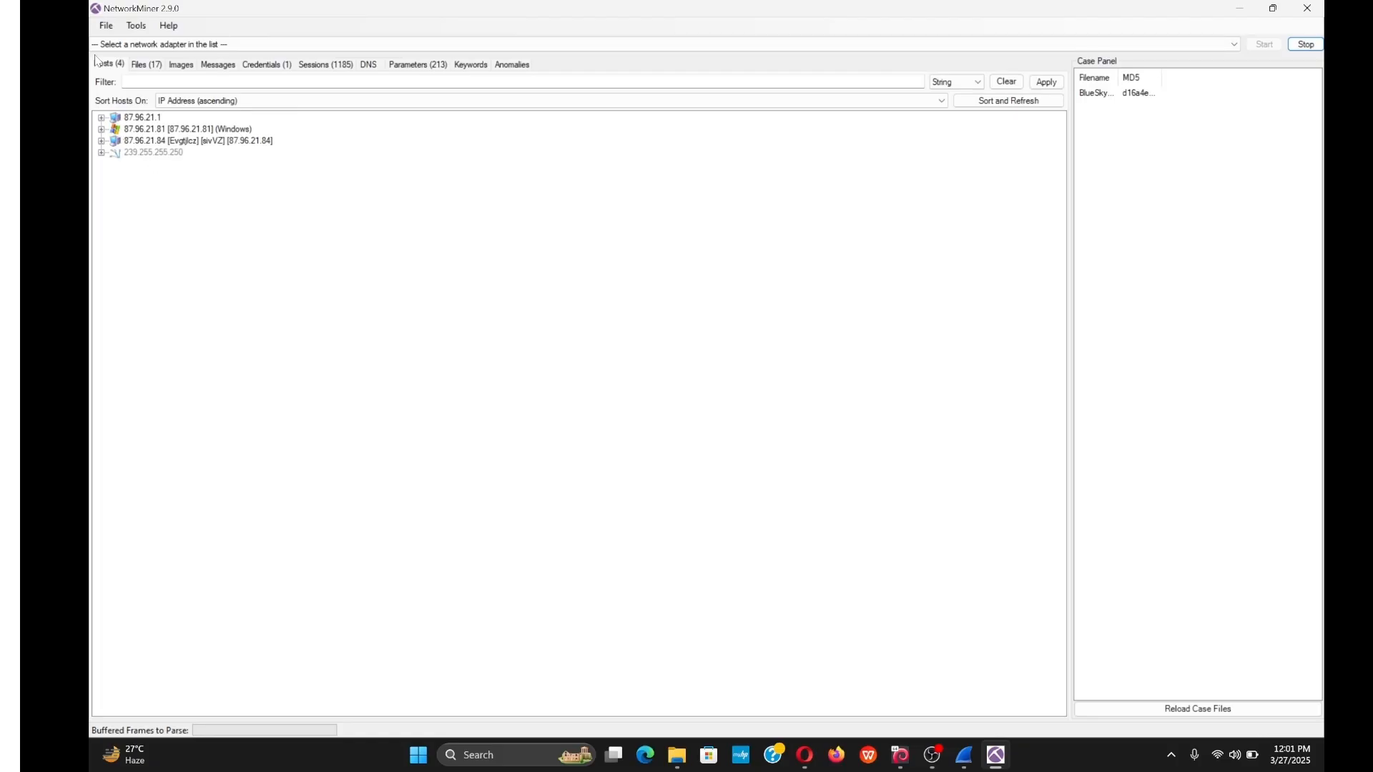
pyautogui.click(146, 65)
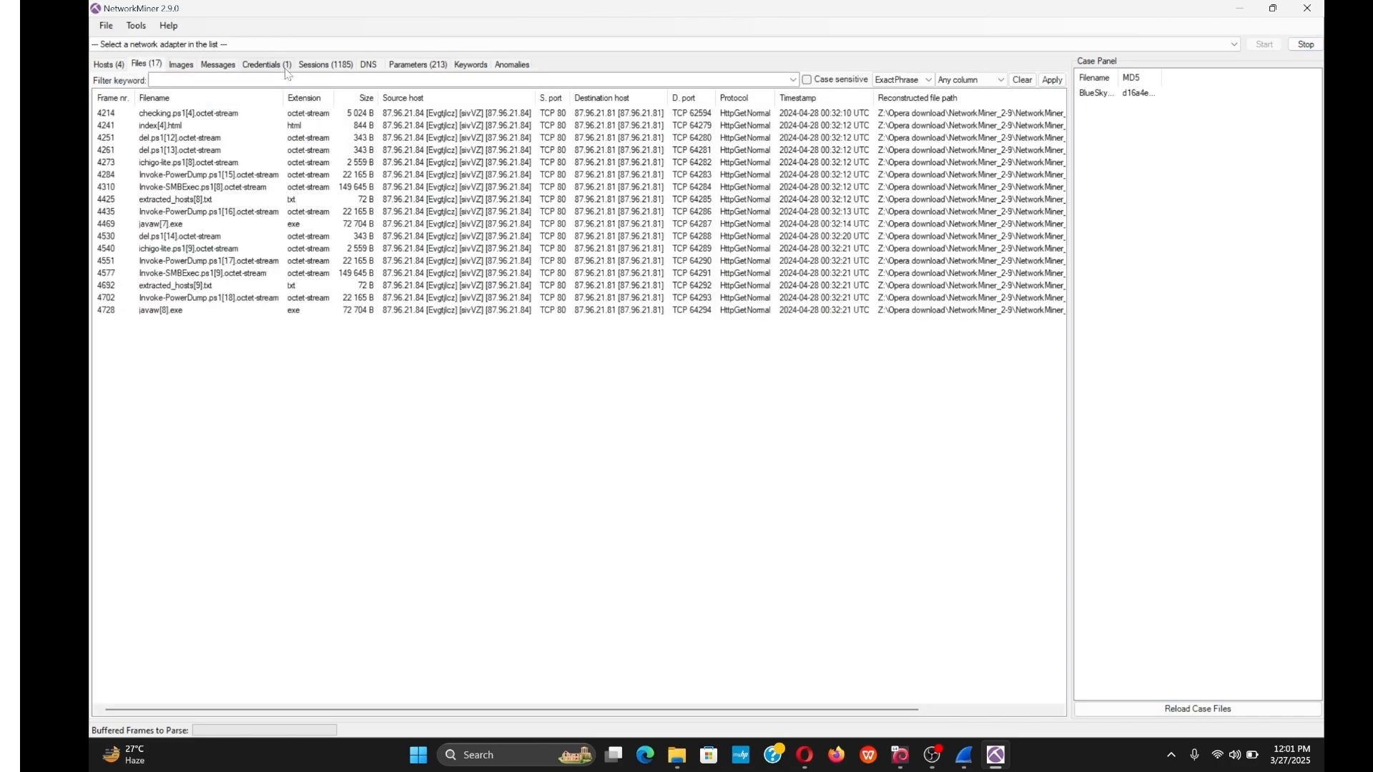
pyautogui.click(282, 66)
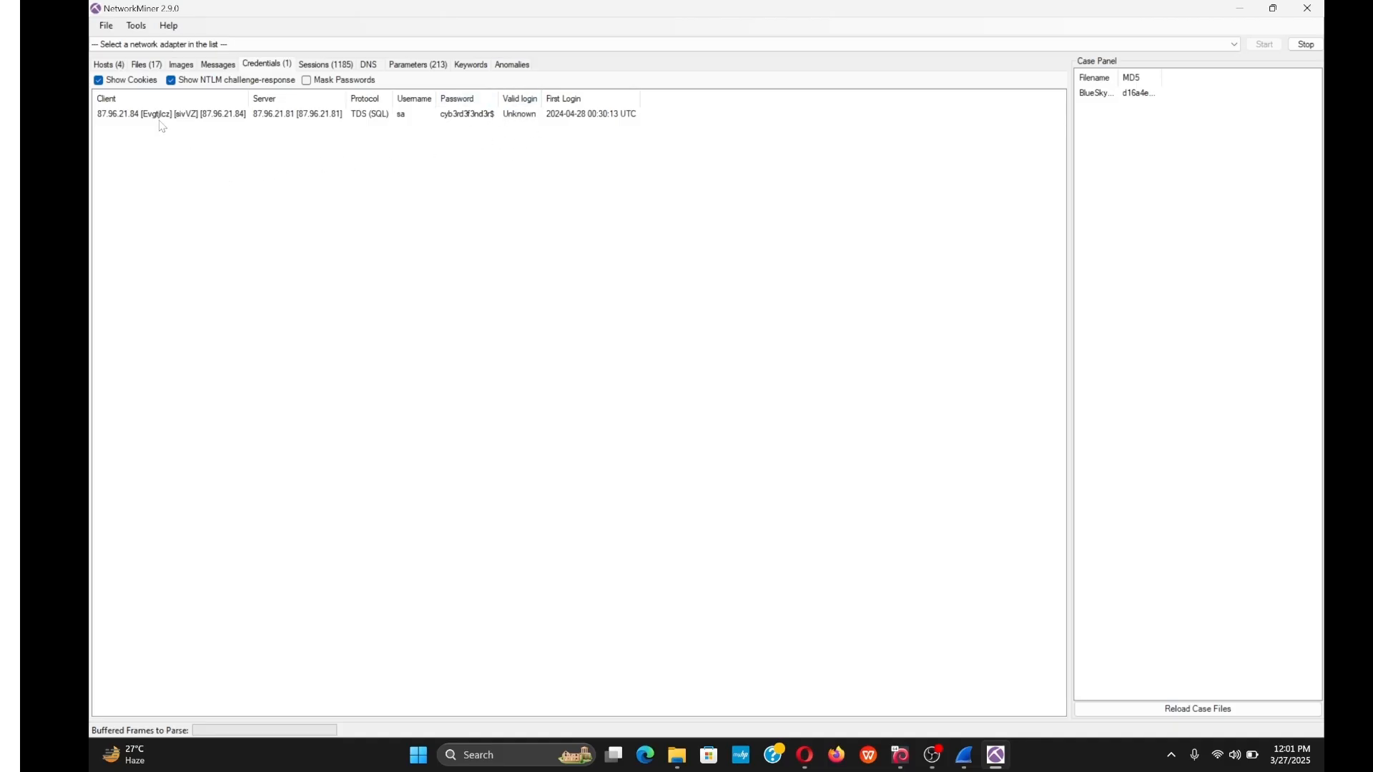
pyautogui.click(411, 64)
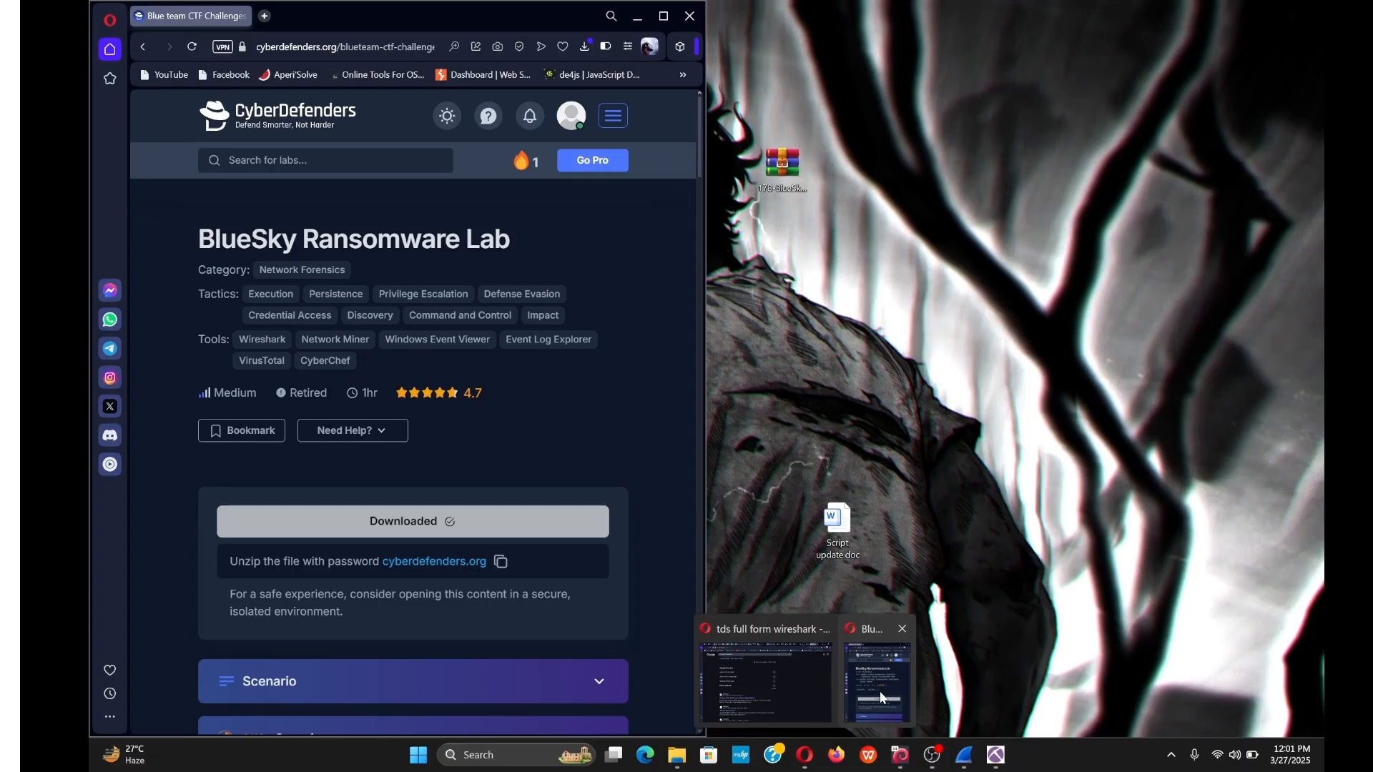
pyautogui.click(766, 676)
# Submit xp_cmdshell as the answer to question Q4.
pyautogui.scroll(-10, 493, 512)
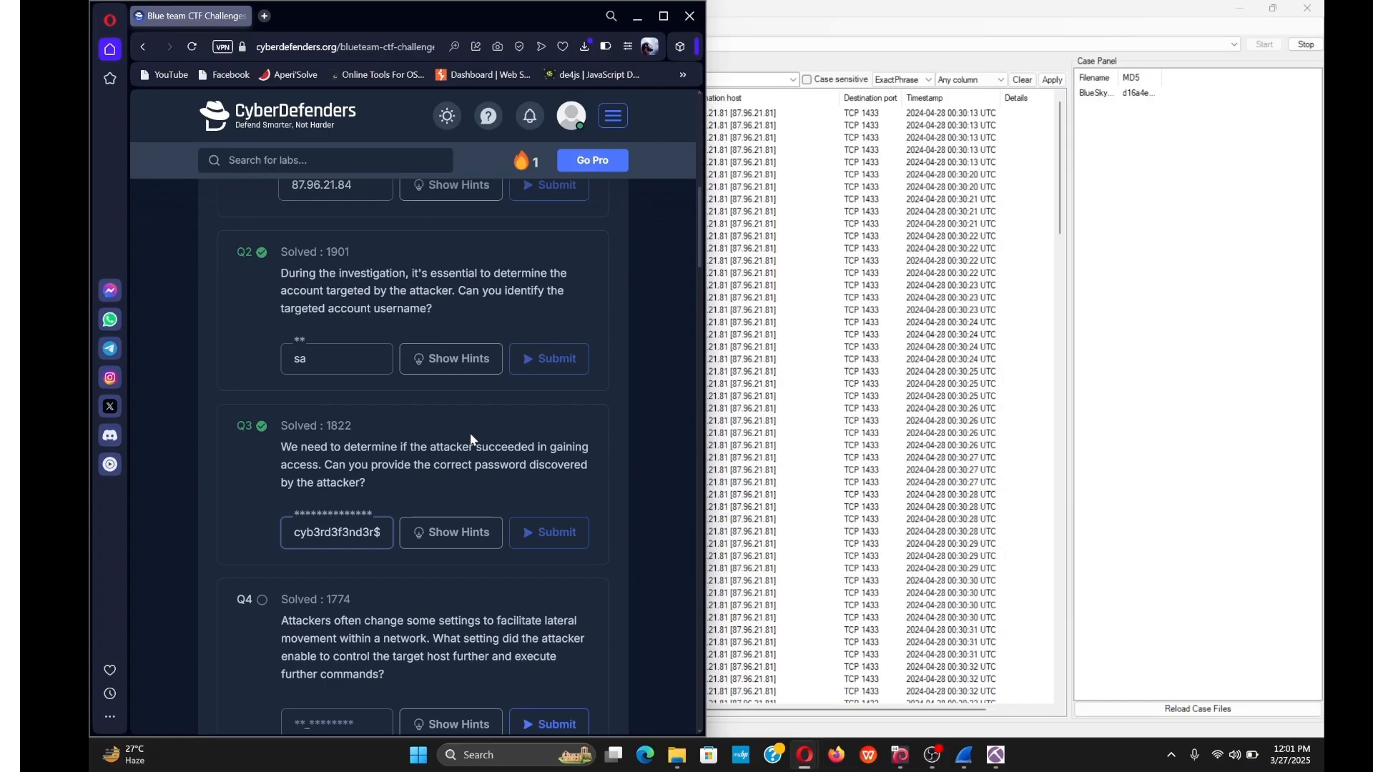
pyautogui.scroll(-3, 368, 484)
pyautogui.click(337, 507)
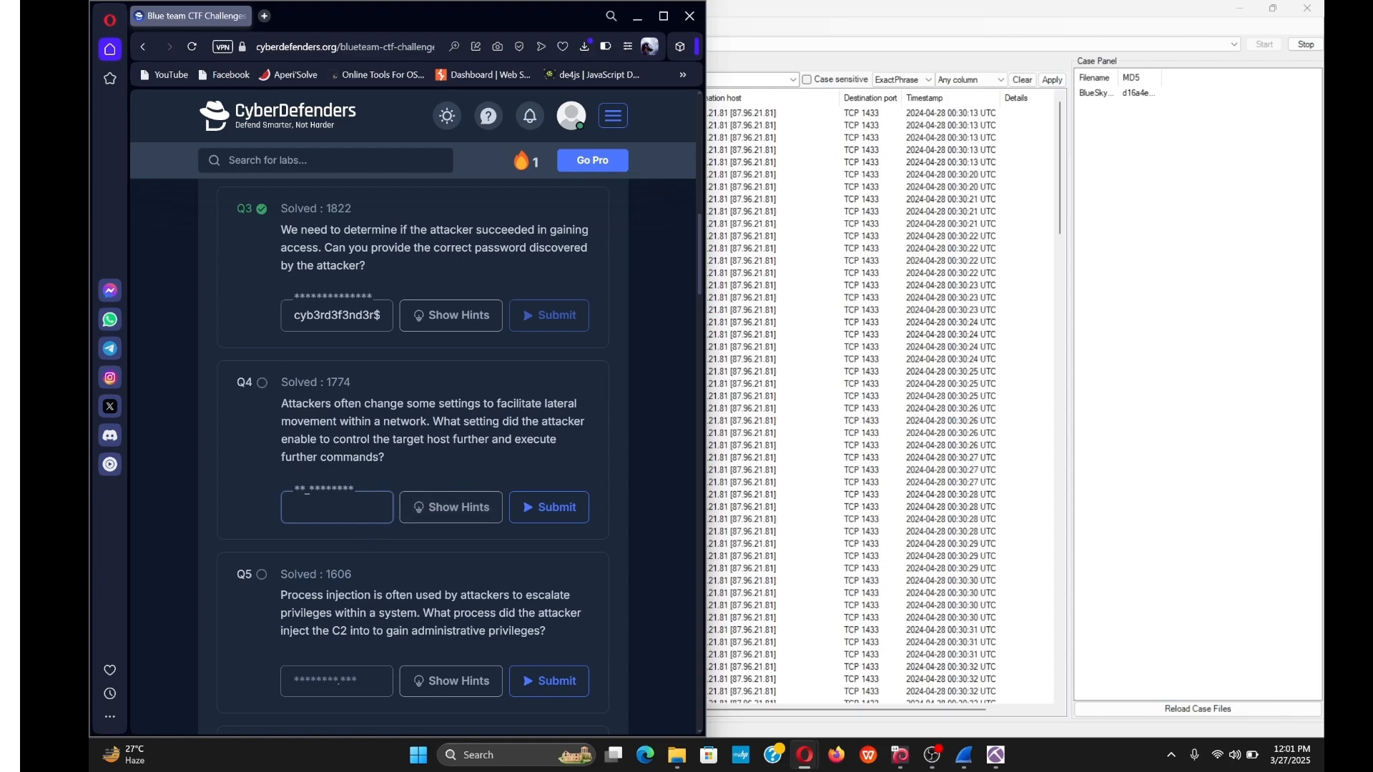
pyautogui.write('xp_cmdshell')
pyautogui.press('Return')
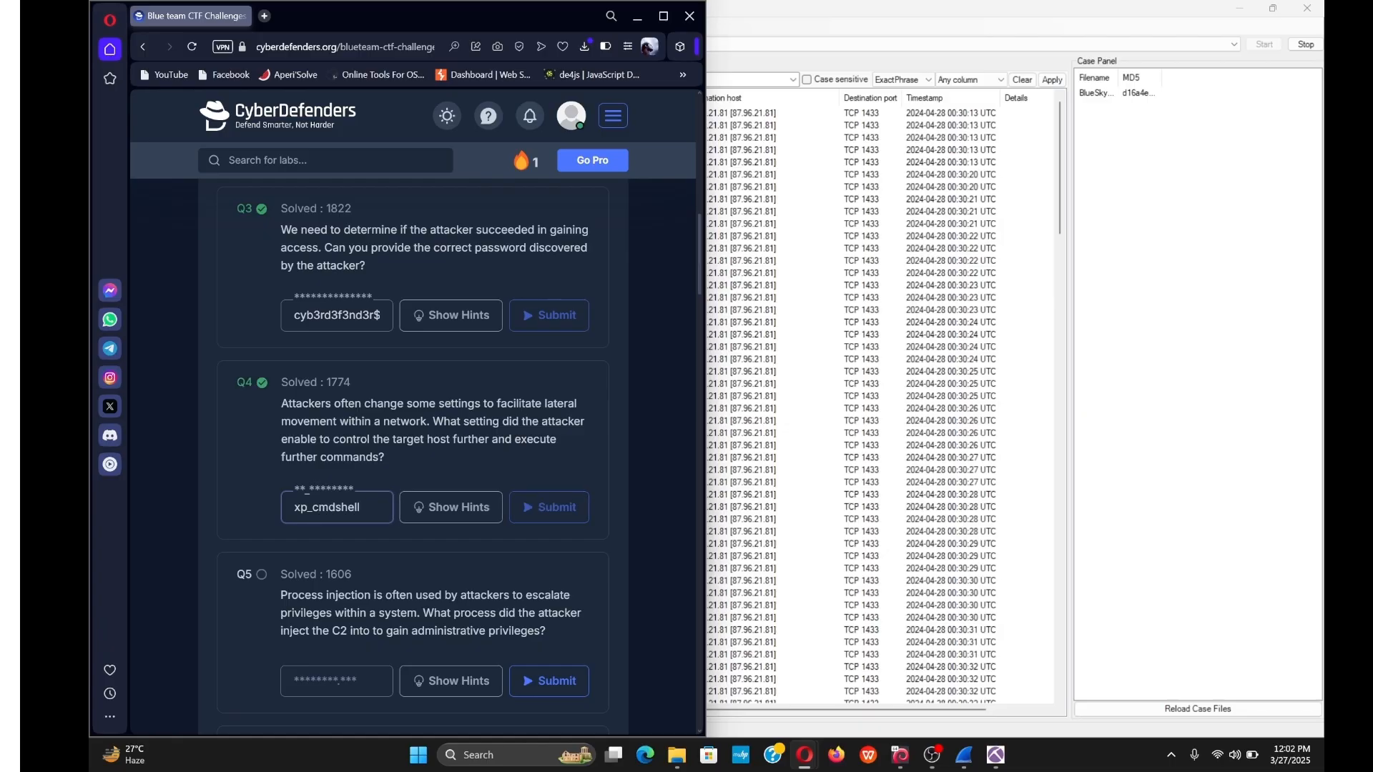
pyautogui.scroll(-1, 505, 387)
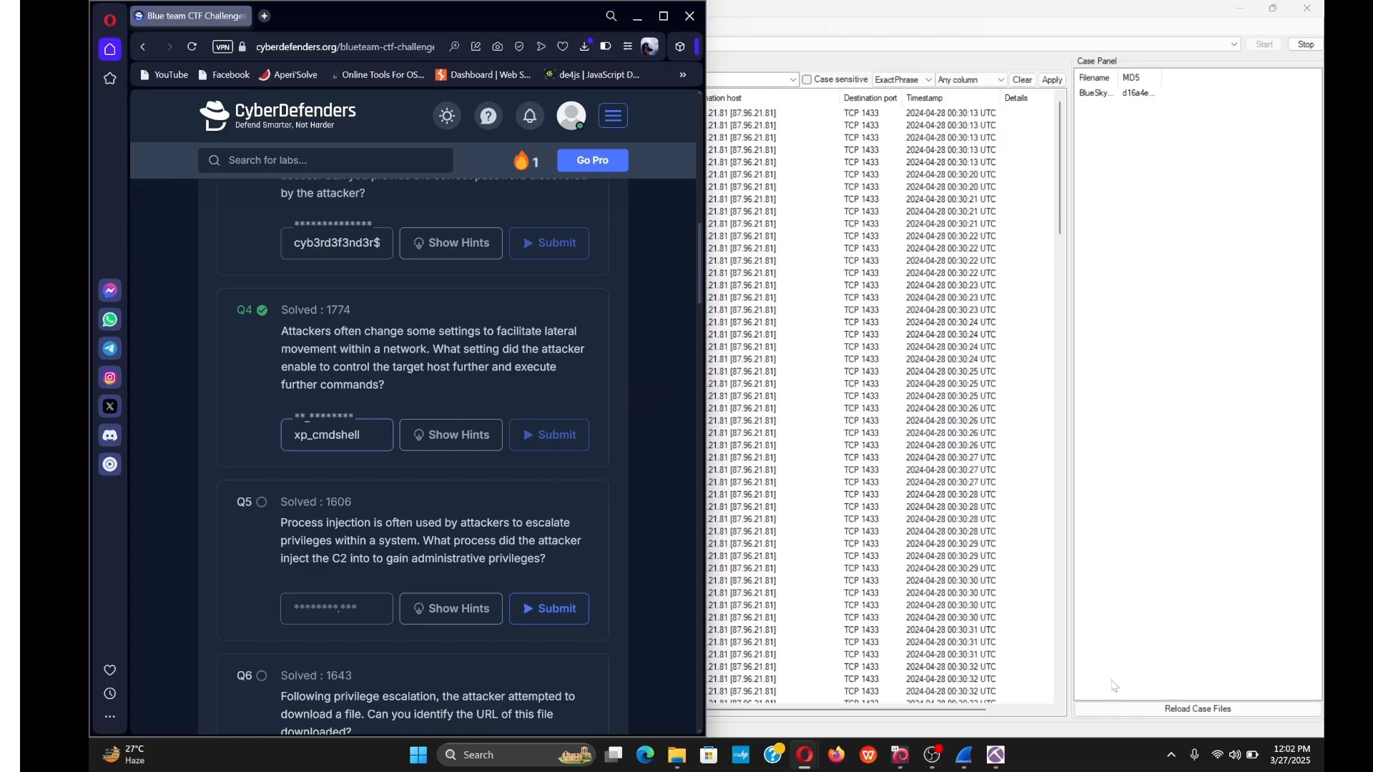
pyautogui.moveTo(964, 764)
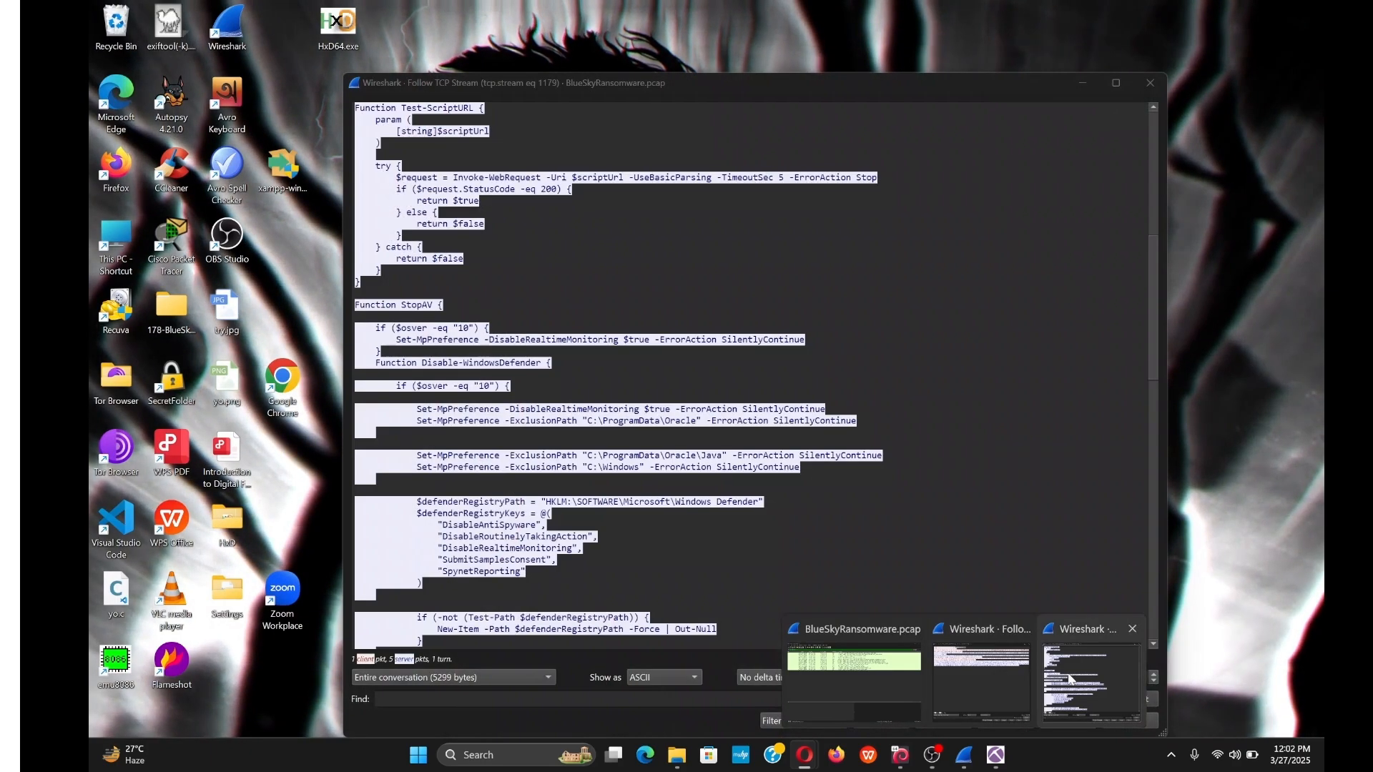
# Copy the file name checking.ps1 from the GET request in TCP stream 1179.
pyautogui.click(1069, 678)
pyautogui.scroll(13, 1027, 629)
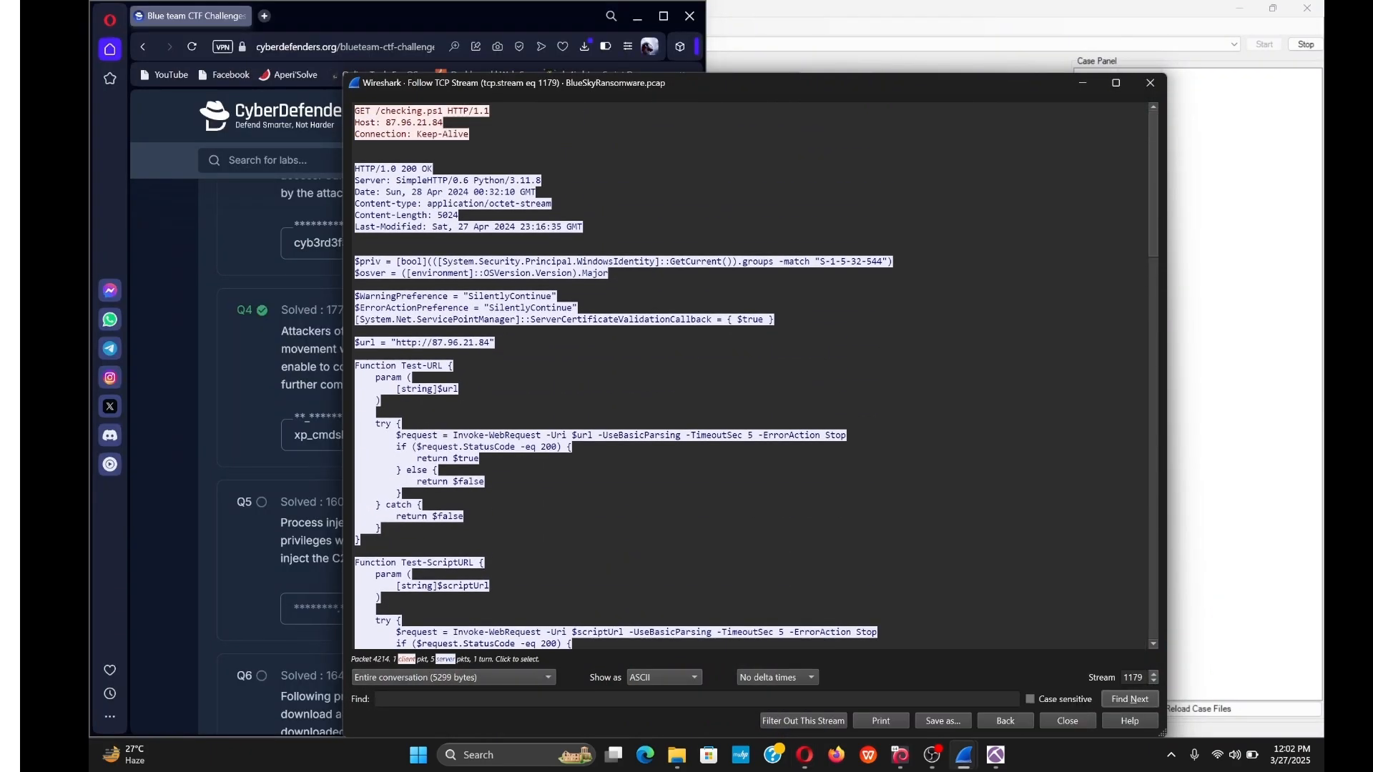
pyautogui.moveTo(375, 111); pyautogui.dragTo(444, 111)
pyautogui.click(445, 113)
pyautogui.moveTo(380, 111); pyautogui.dragTo(447, 110)
pyautogui.hotkey('ctrl', 'c')
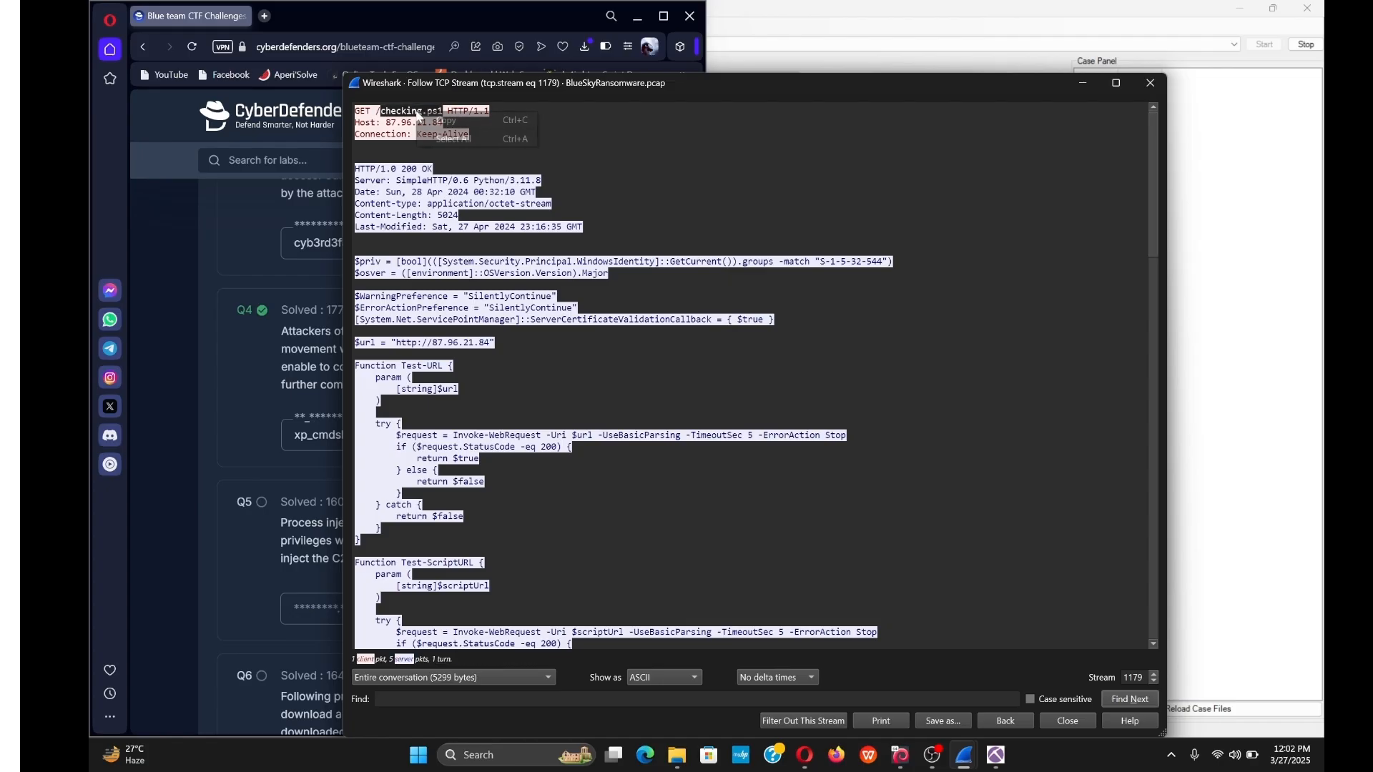
# Submit checking.ps1 as the Q5 answer, then erase it after it is rejected.
pyautogui.click(290, 495)
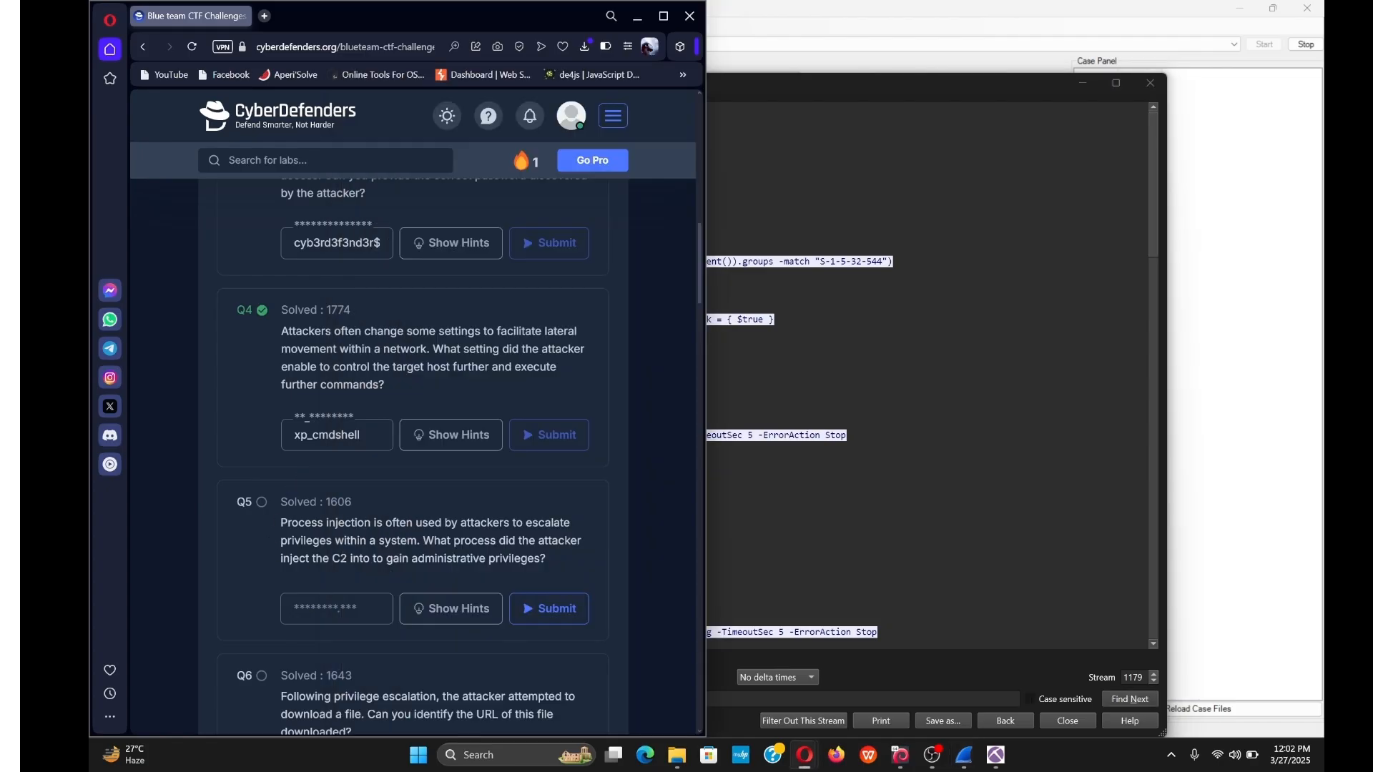
pyautogui.click(336, 608)
pyautogui.hotkey('ctrl', 'v')
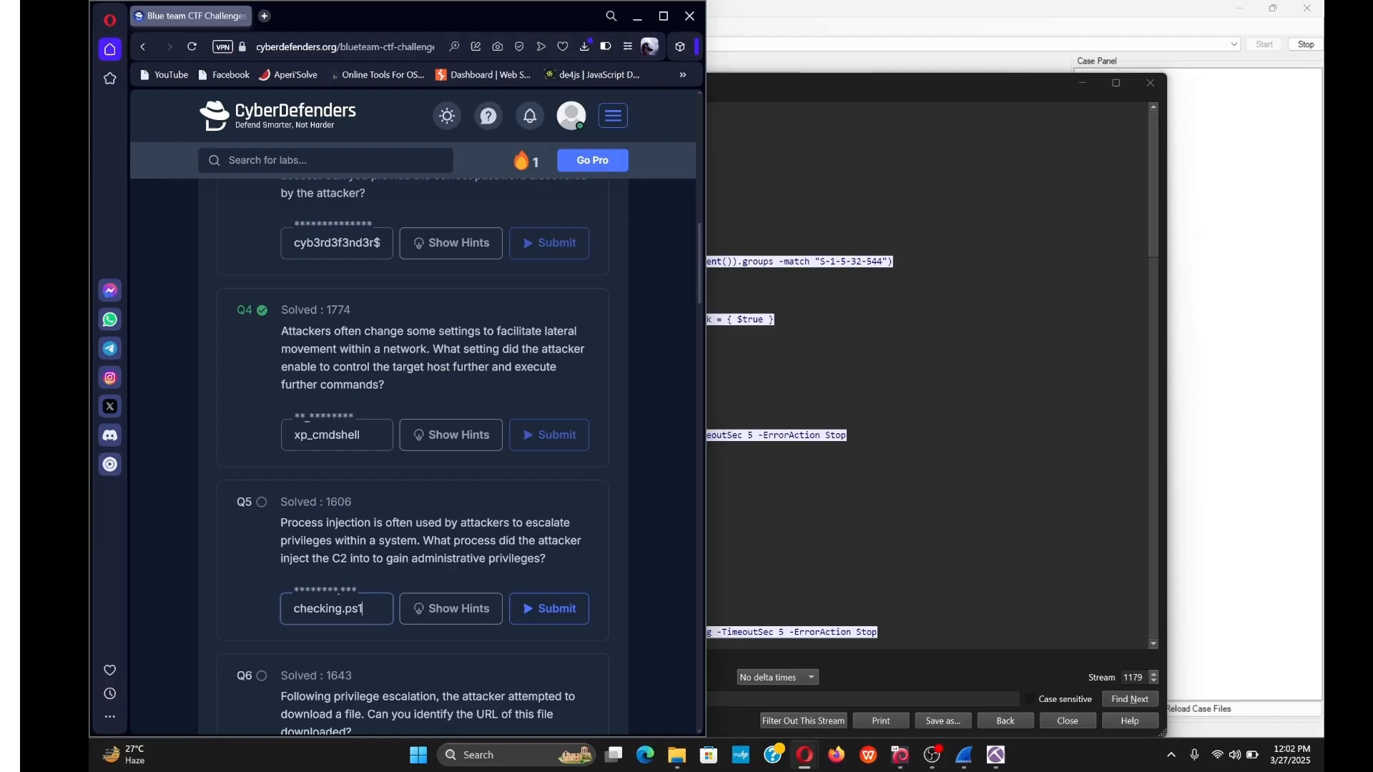
pyautogui.press('Return')
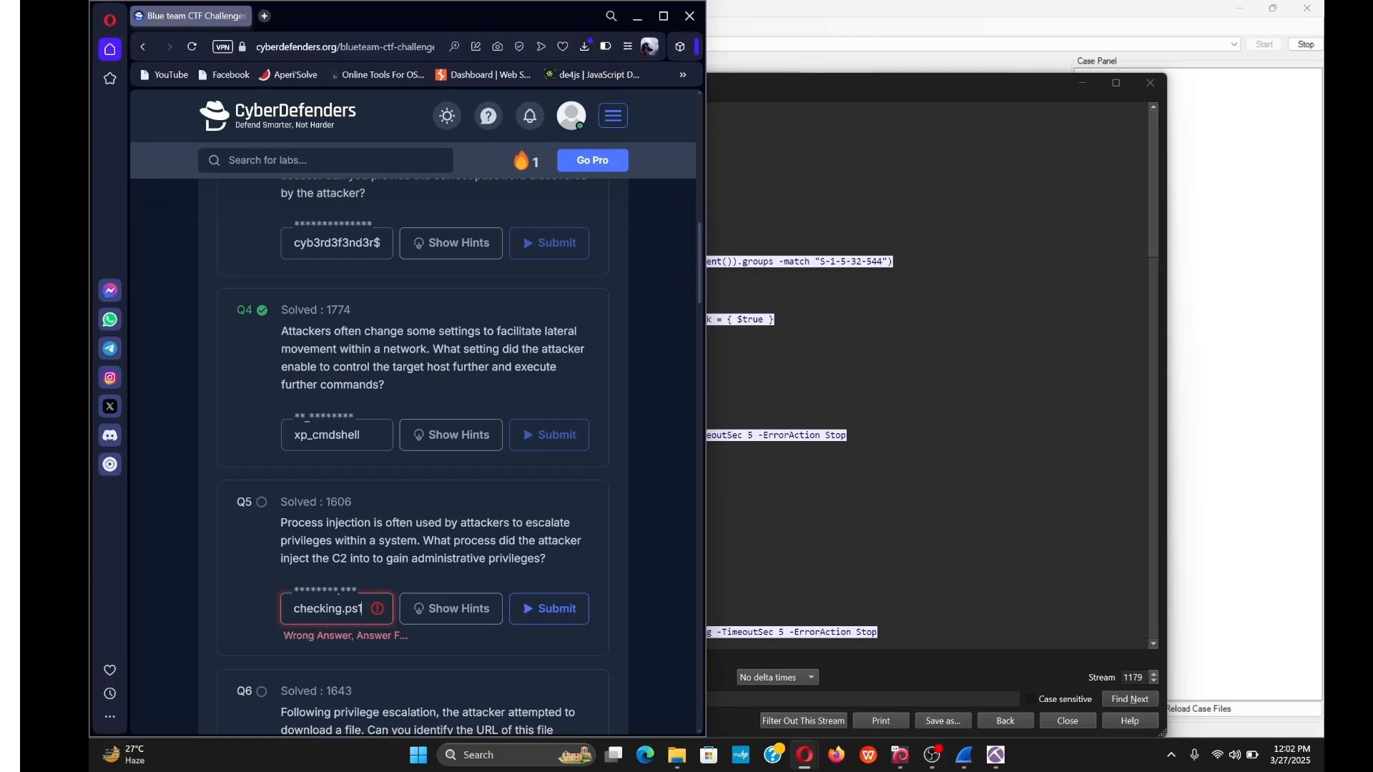
pyautogui.press('BackSpace')
pyautogui.press('BackSpace')
pyautogui.press('BackSpace')
pyautogui.press('BackSpace')
pyautogui.press('BackSpace')
pyautogui.press('BackSpace')
pyautogui.press('BackSpace')
pyautogui.press('BackSpace')
pyautogui.press('BackSpace')
pyautogui.press('BackSpace')
pyautogui.press('BackSpace')
pyautogui.click(279, 540)
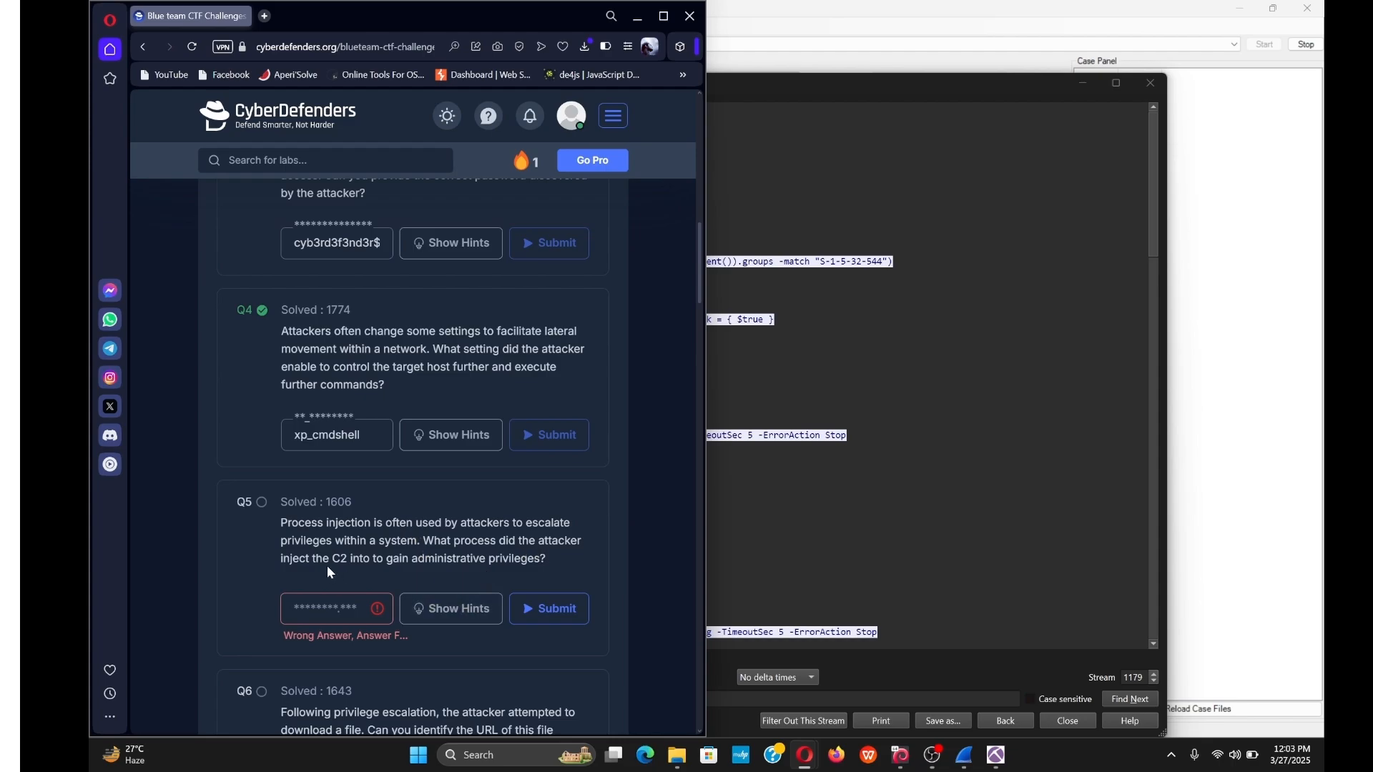
pyautogui.hotkey('alt', 'Tab')
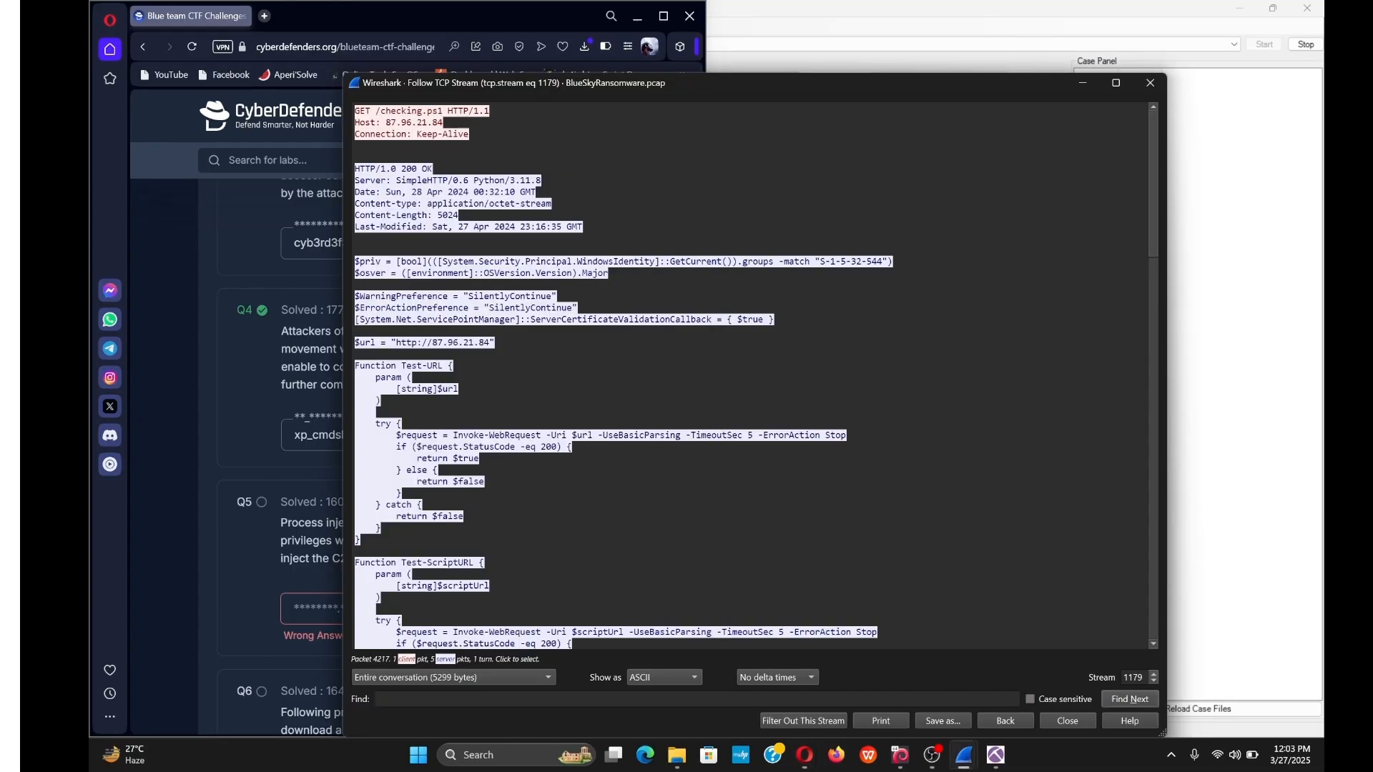
# Open BlueSkyRansomware.evtx from the temp_extract_dir folder.
pyautogui.moveTo(677, 755)
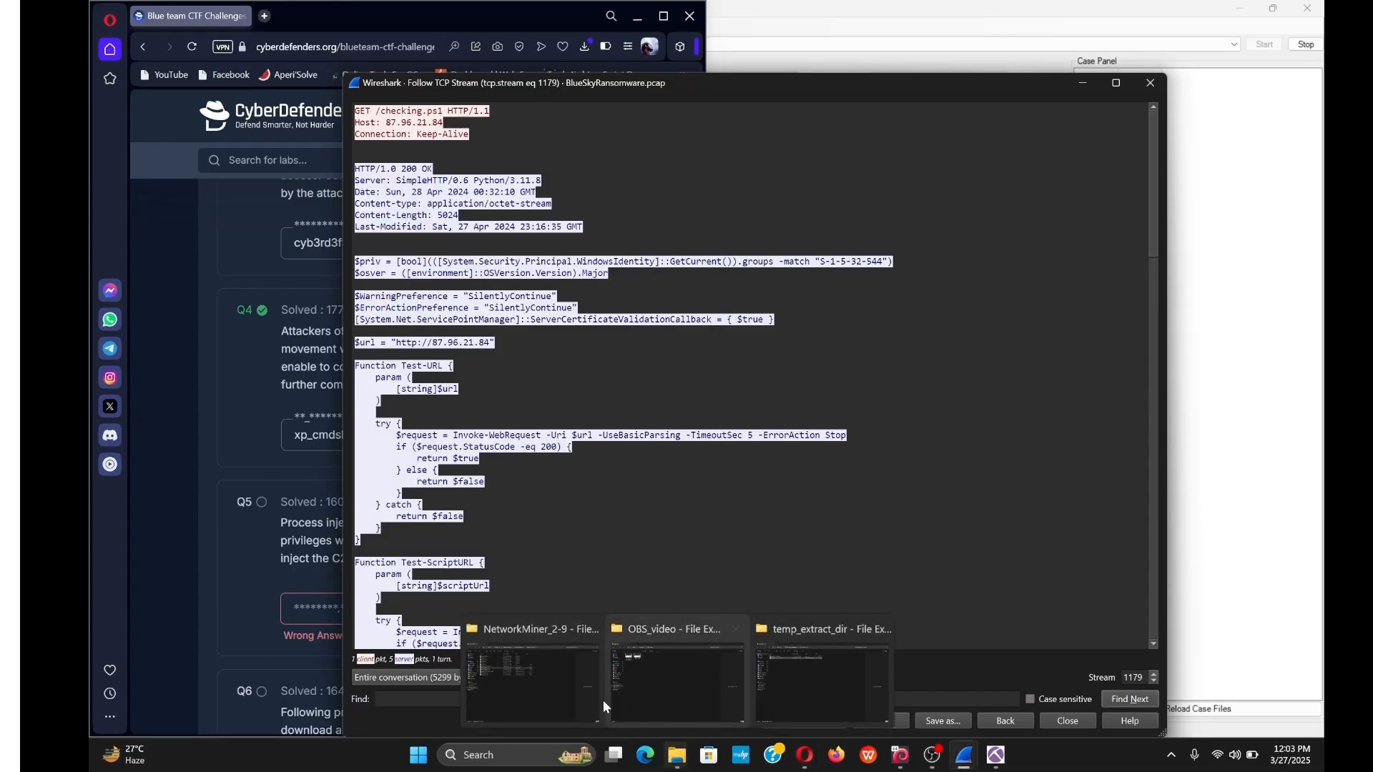
pyautogui.moveTo(593, 696)
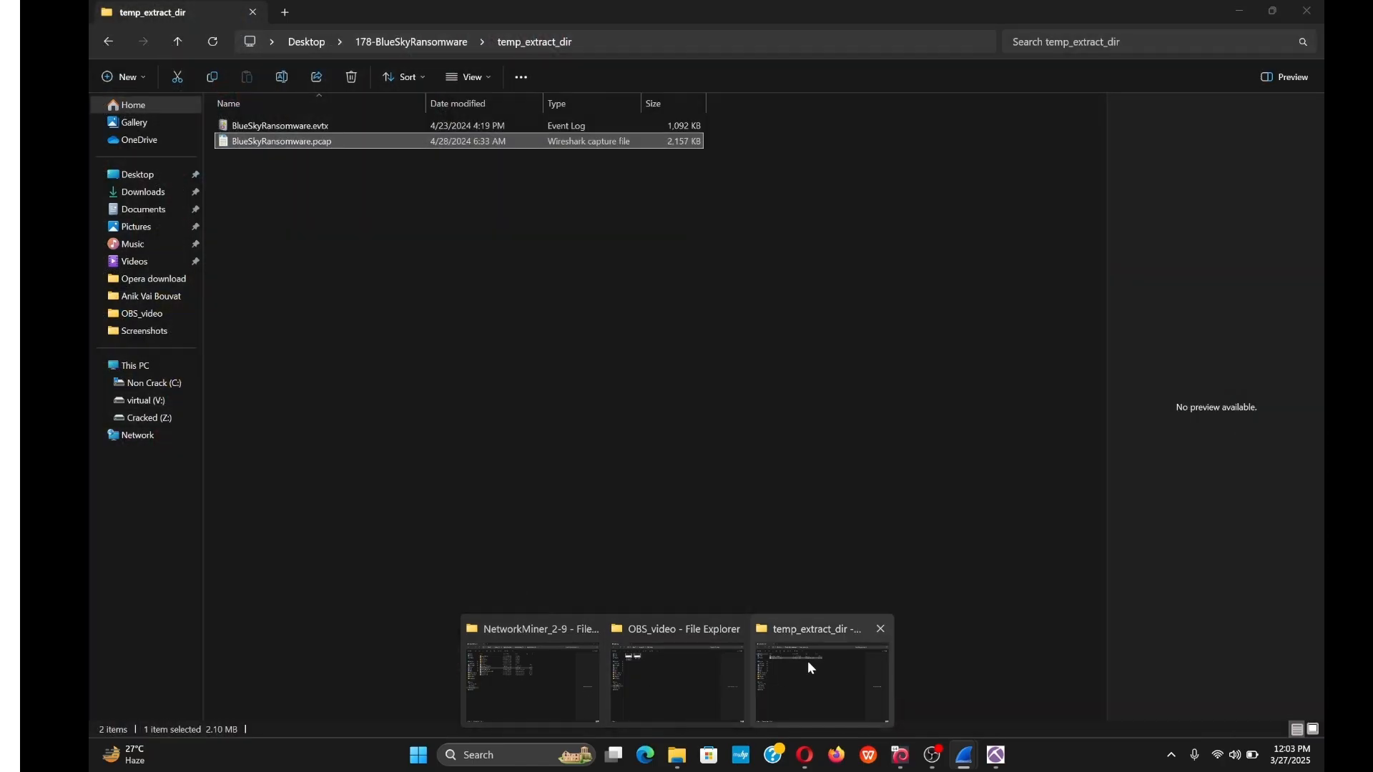
pyautogui.click(808, 660)
pyautogui.doubleClick(341, 127)
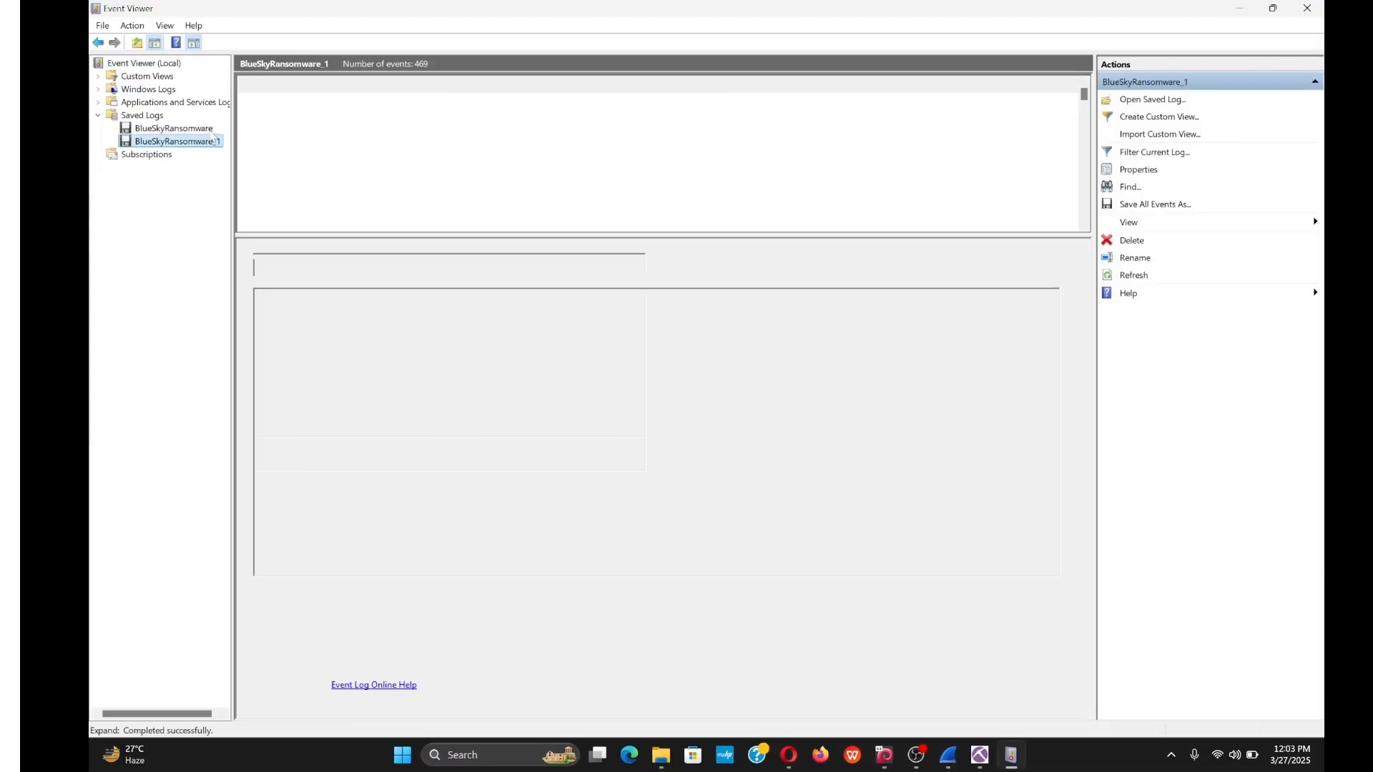
# Open the BlueSkyRansomware_1 saved log past the query errors and enlarge its event list.
pyautogui.click(207, 129)
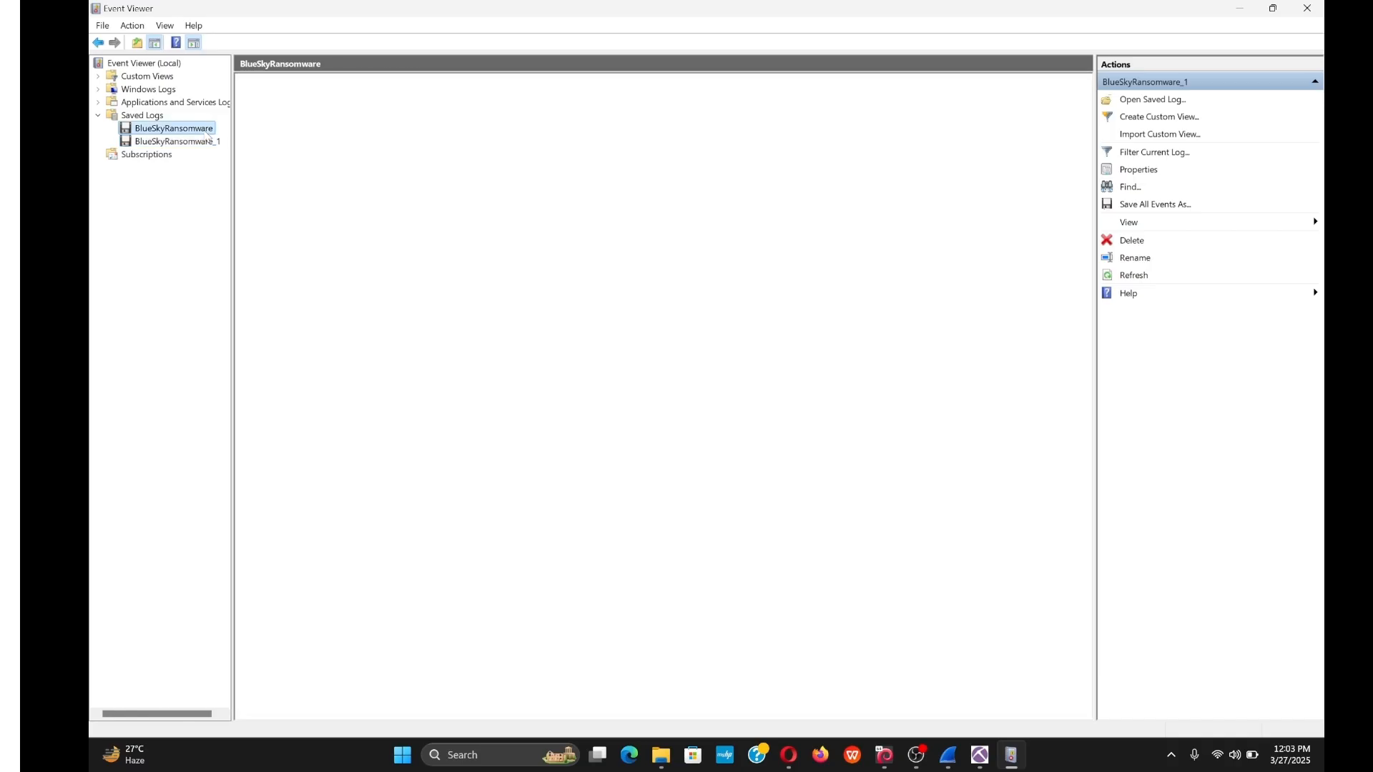
pyautogui.click(206, 143)
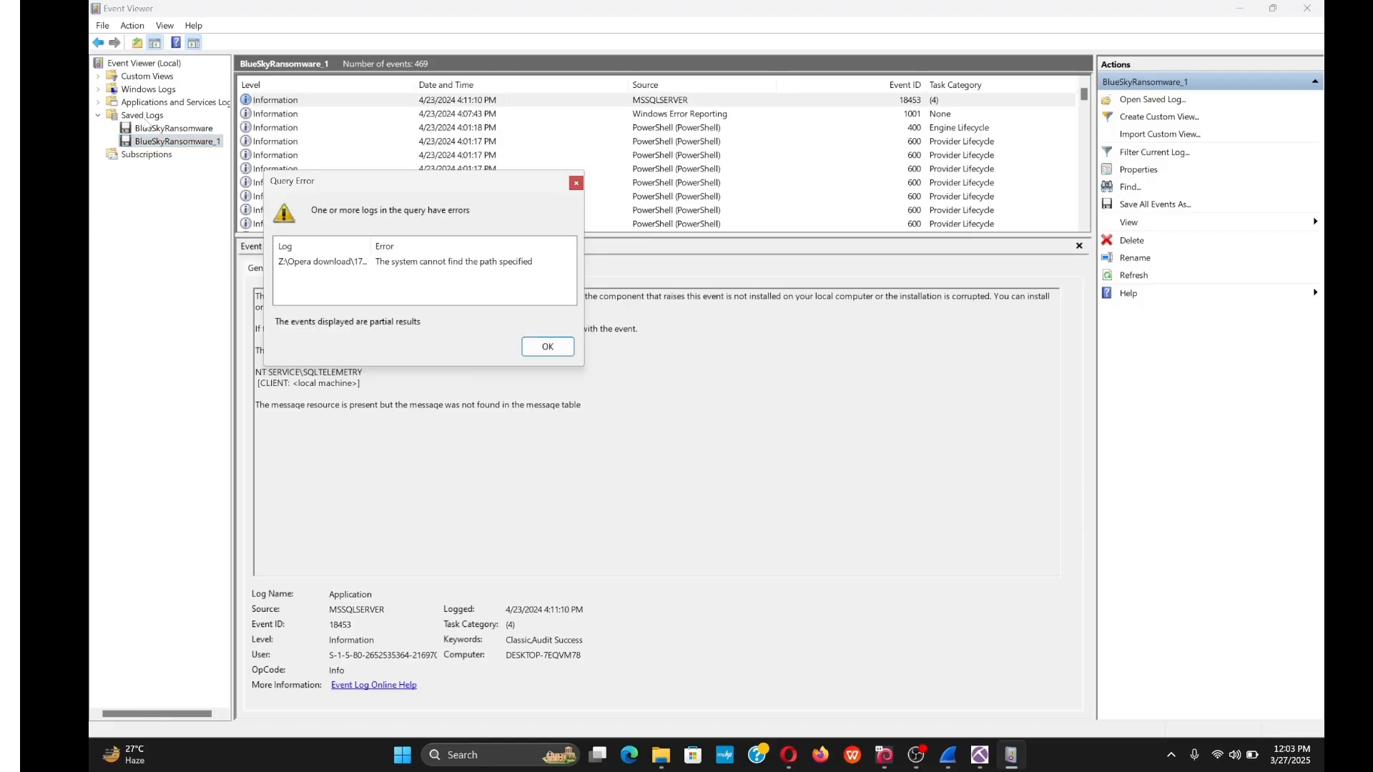
pyautogui.click(576, 185)
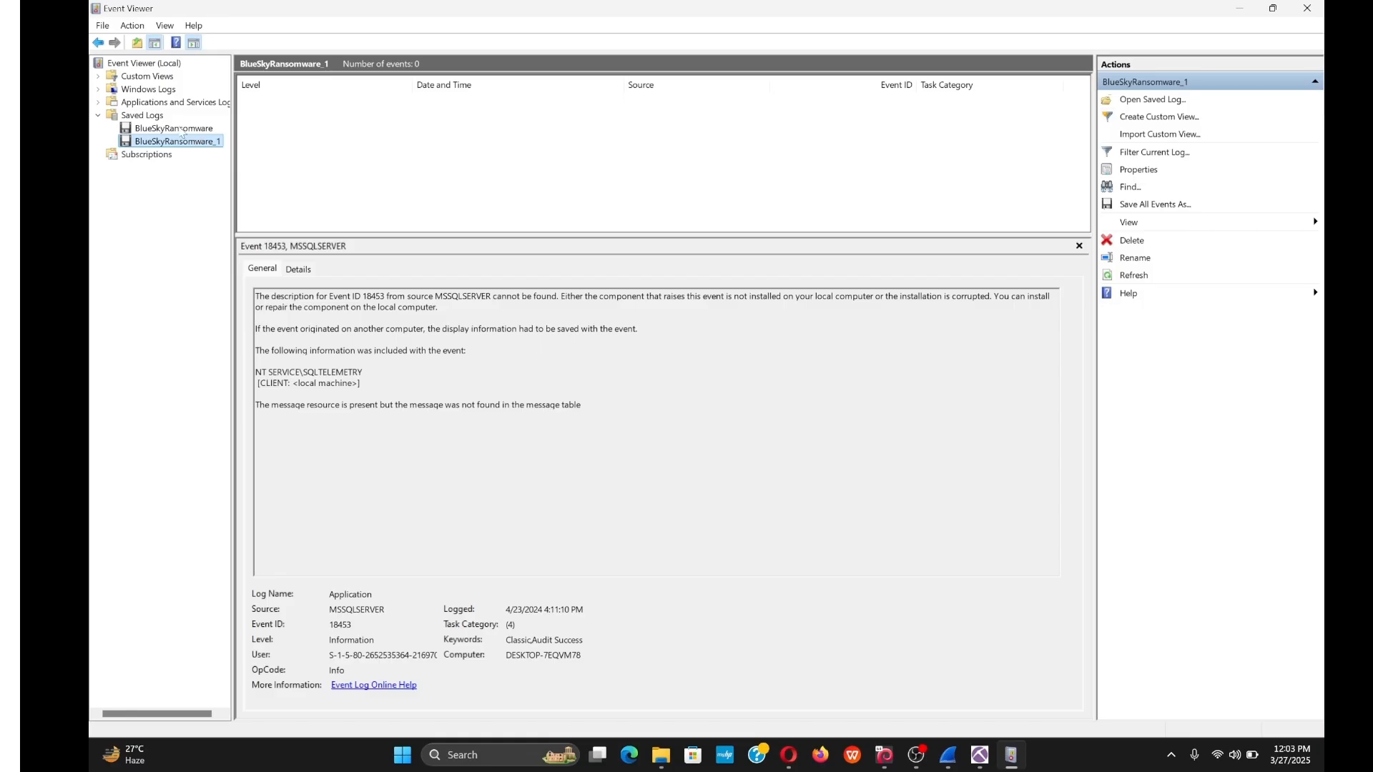
pyautogui.click(174, 129)
pyautogui.click(397, 196)
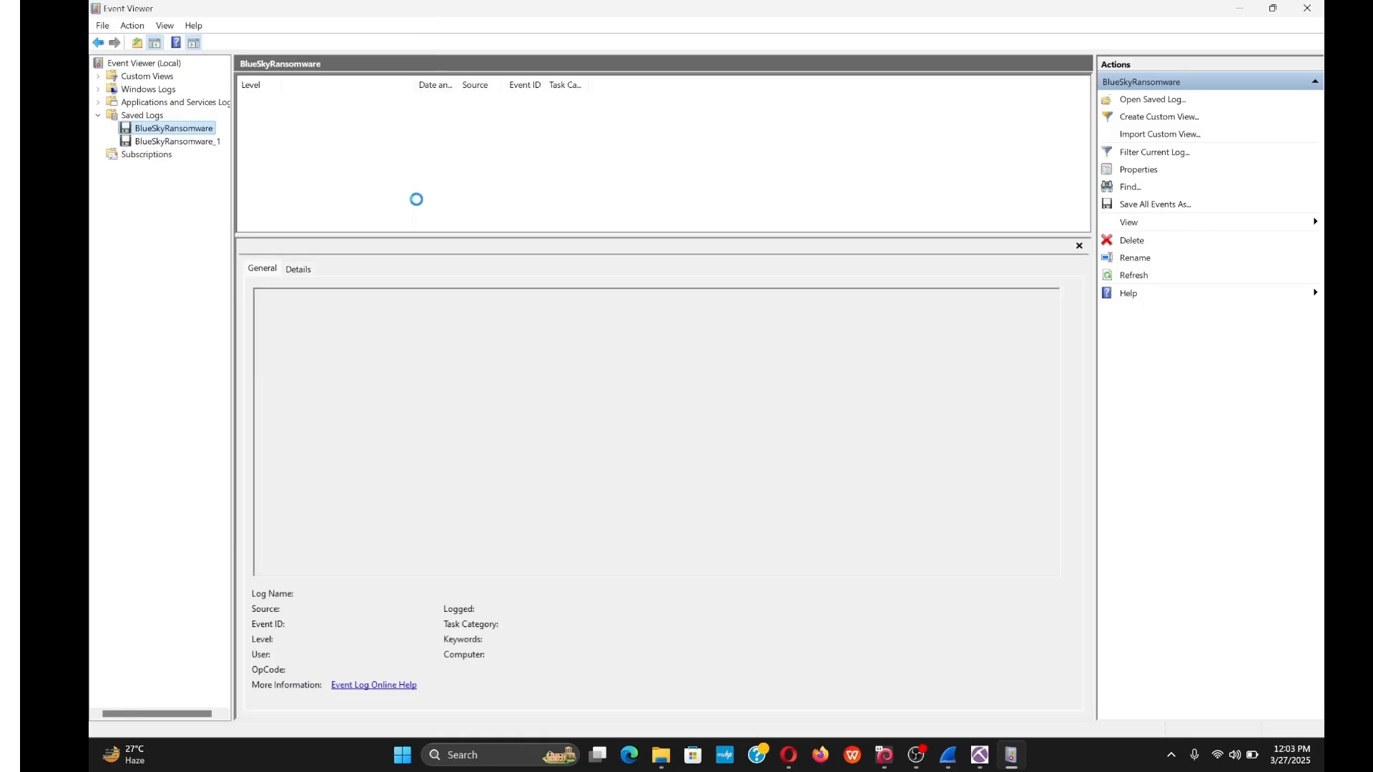
pyautogui.click(175, 142)
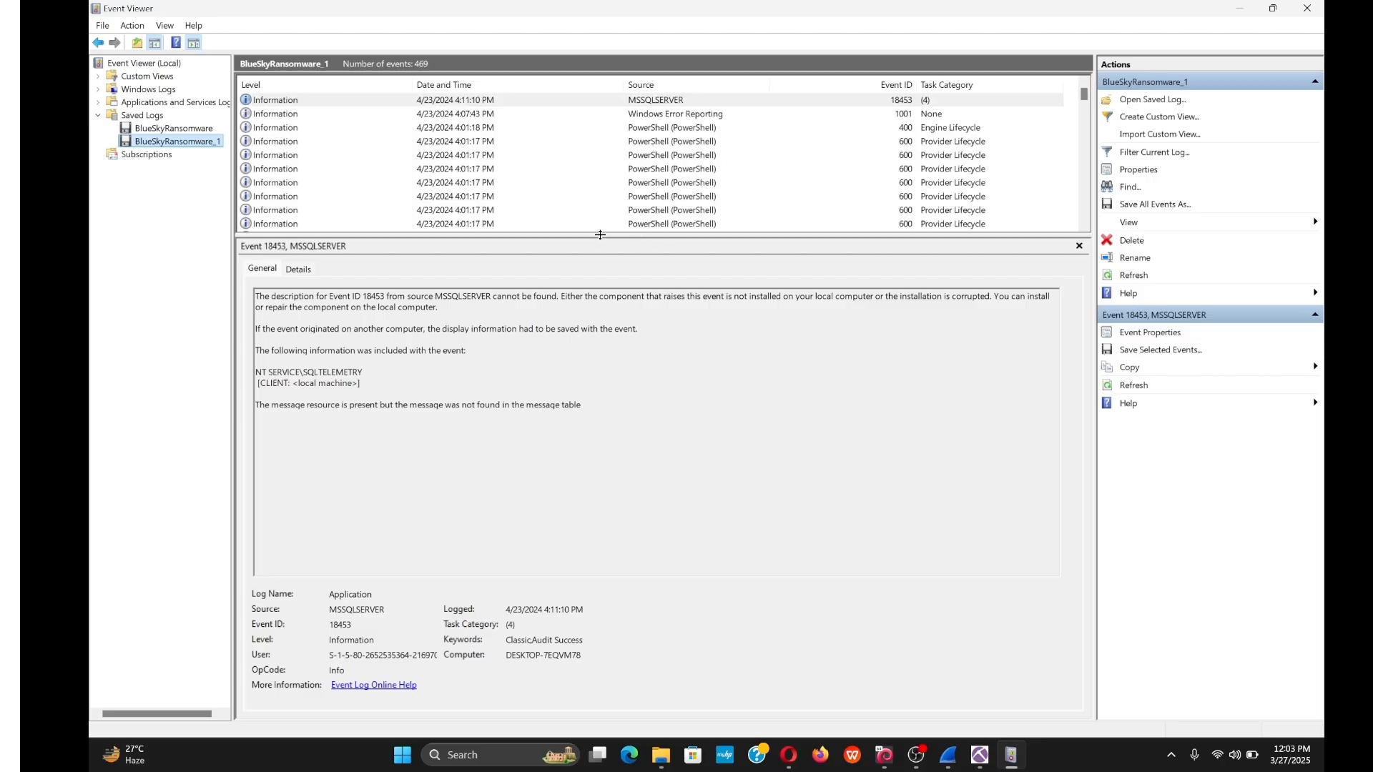
pyautogui.moveTo(600, 236); pyautogui.dragTo(588, 326)
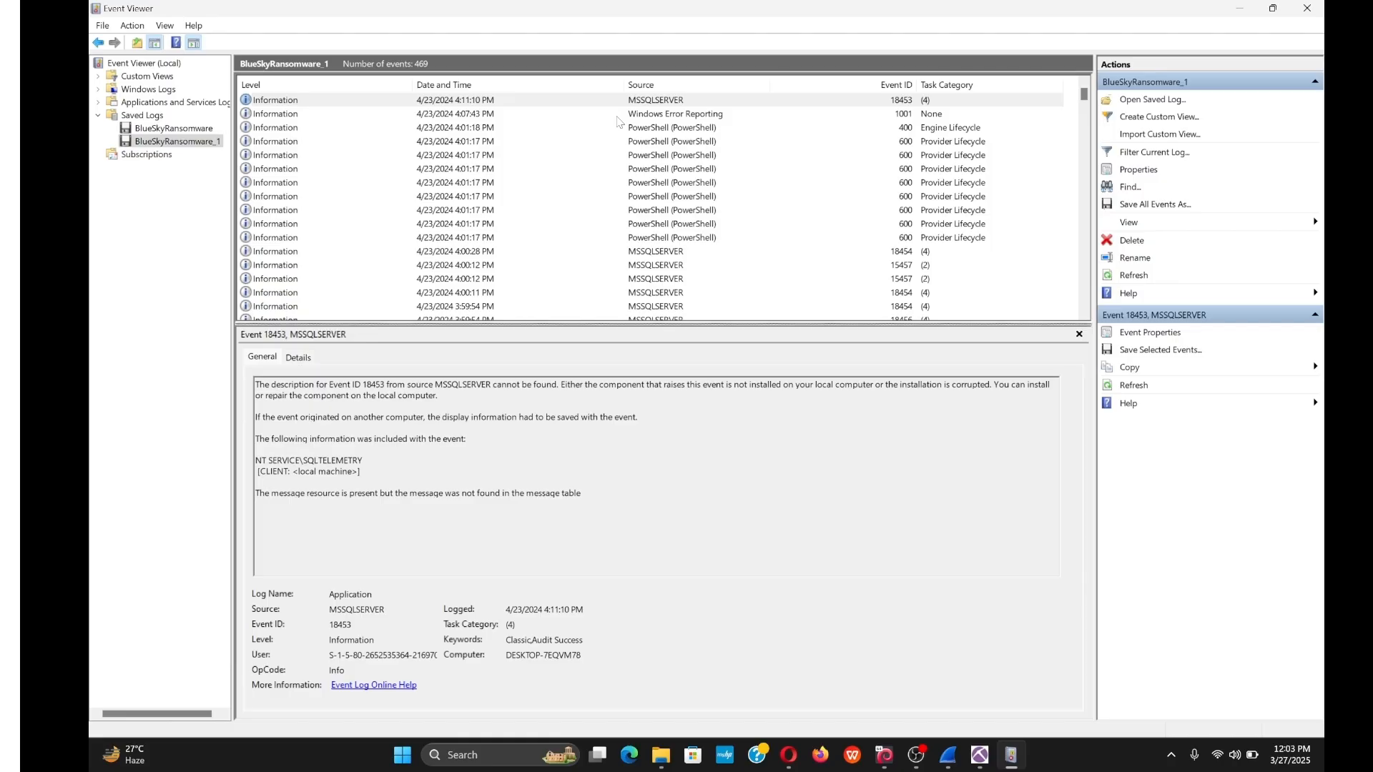
# Inspect PowerShell event 400, highlighting host name MSFConsole and host application winlogon.exe.
pyautogui.click(635, 128)
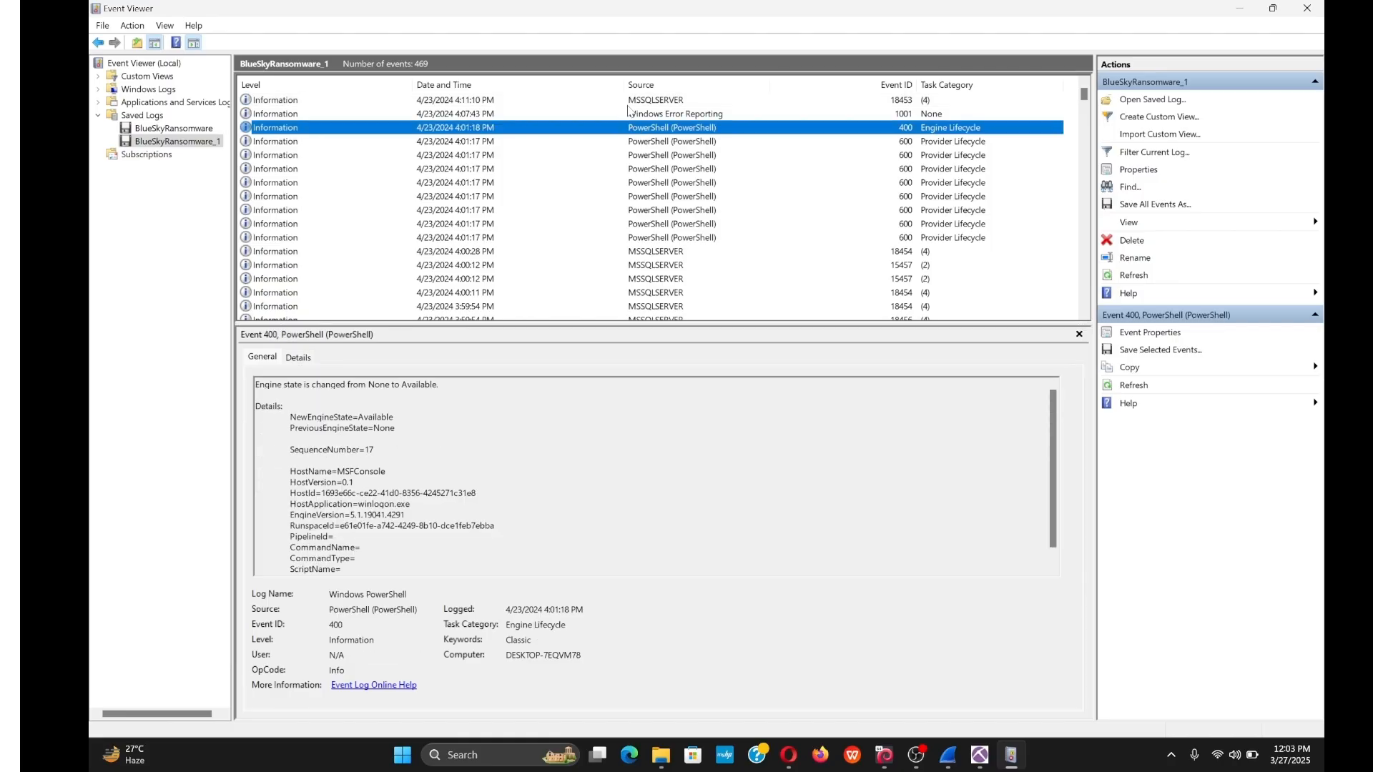
pyautogui.click(628, 102)
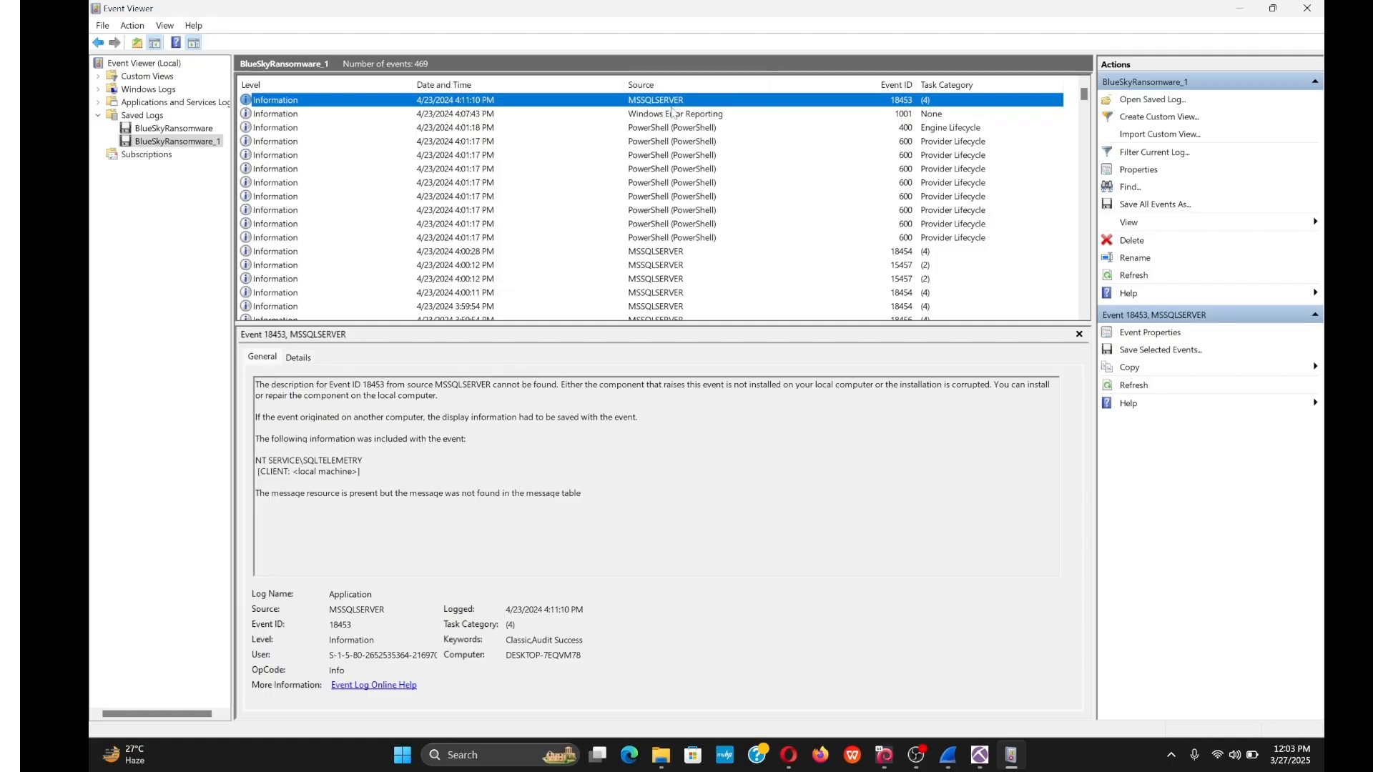
pyautogui.press('Down')
pyautogui.press('Down')
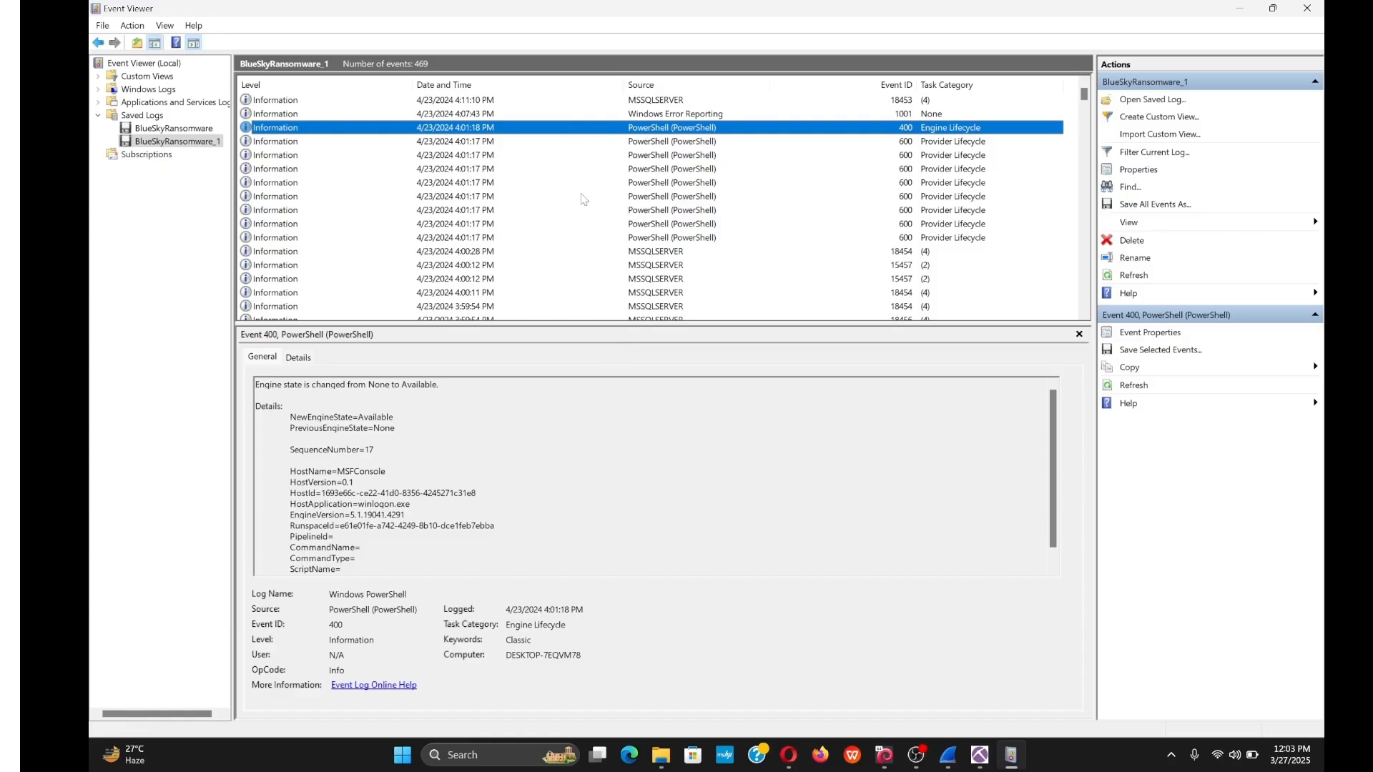
pyautogui.press('Up')
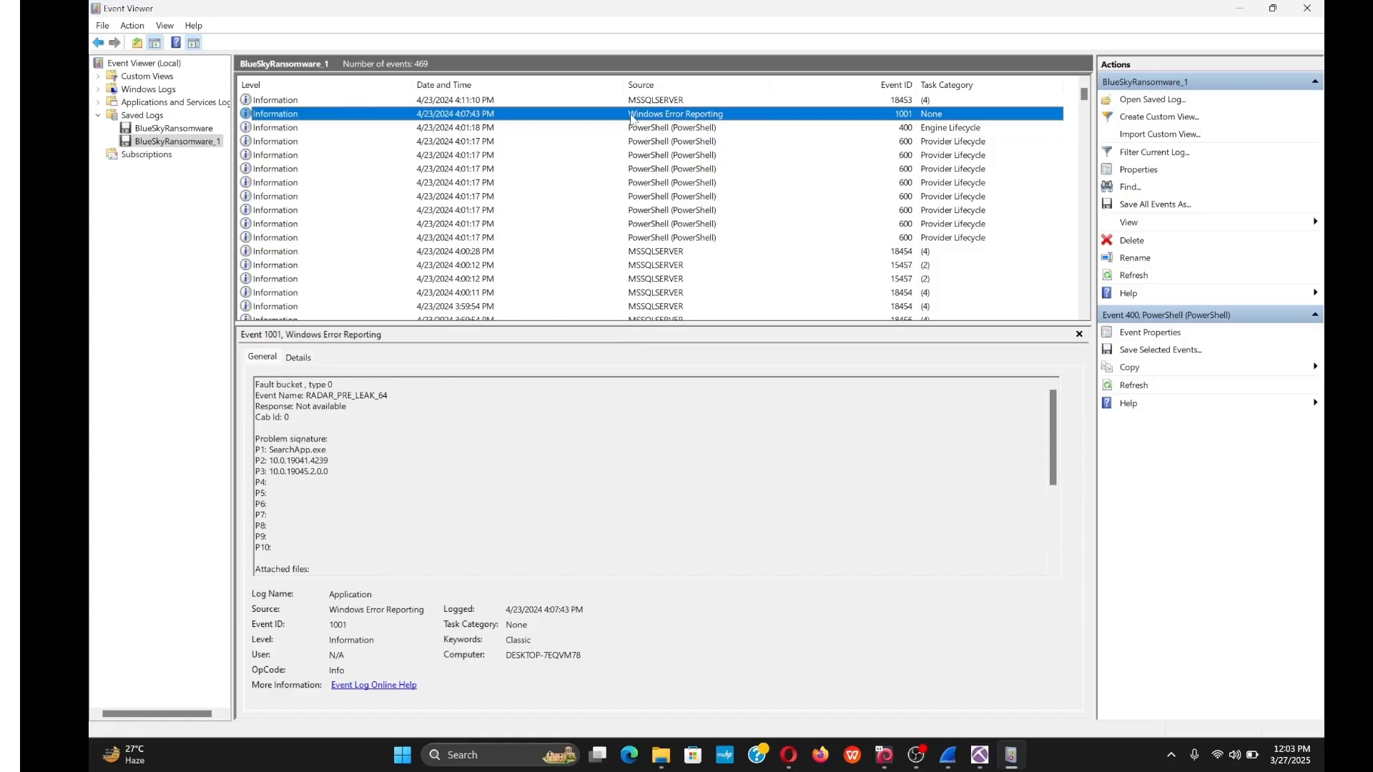
pyautogui.press('Down')
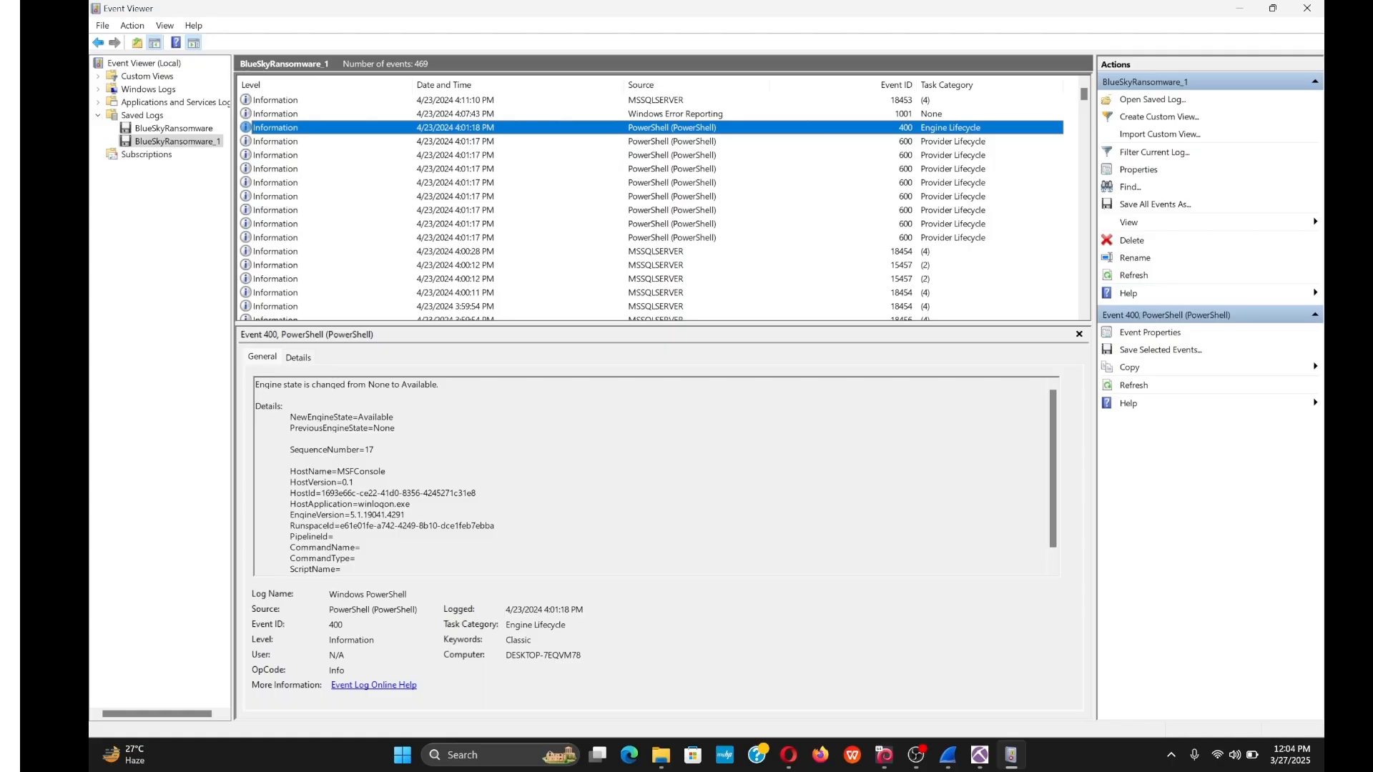
pyautogui.doubleClick(361, 472)
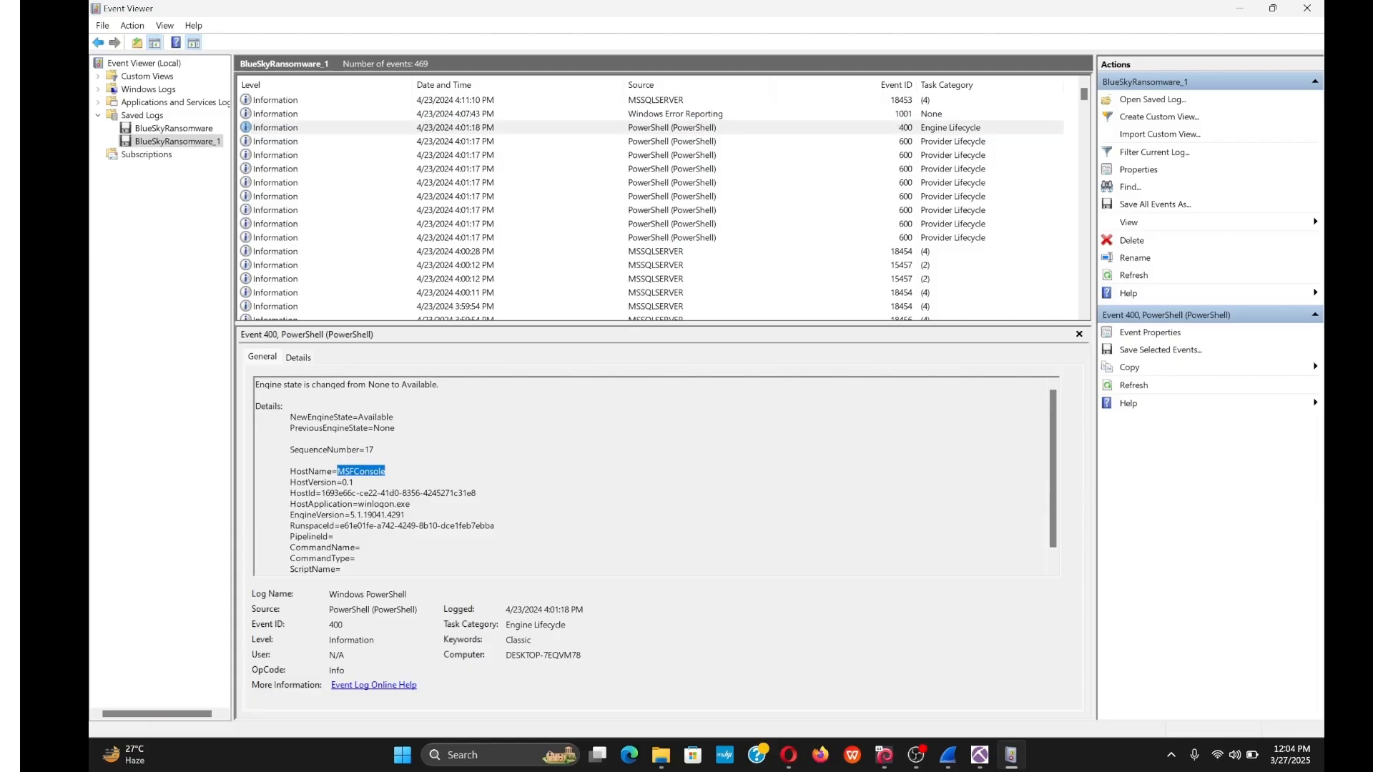
pyautogui.click(256, 459)
pyautogui.moveTo(387, 471); pyautogui.dragTo(337, 471)
pyautogui.moveTo(358, 504); pyautogui.dragTo(409, 505)
pyautogui.hotkey('ctrl', 'c')
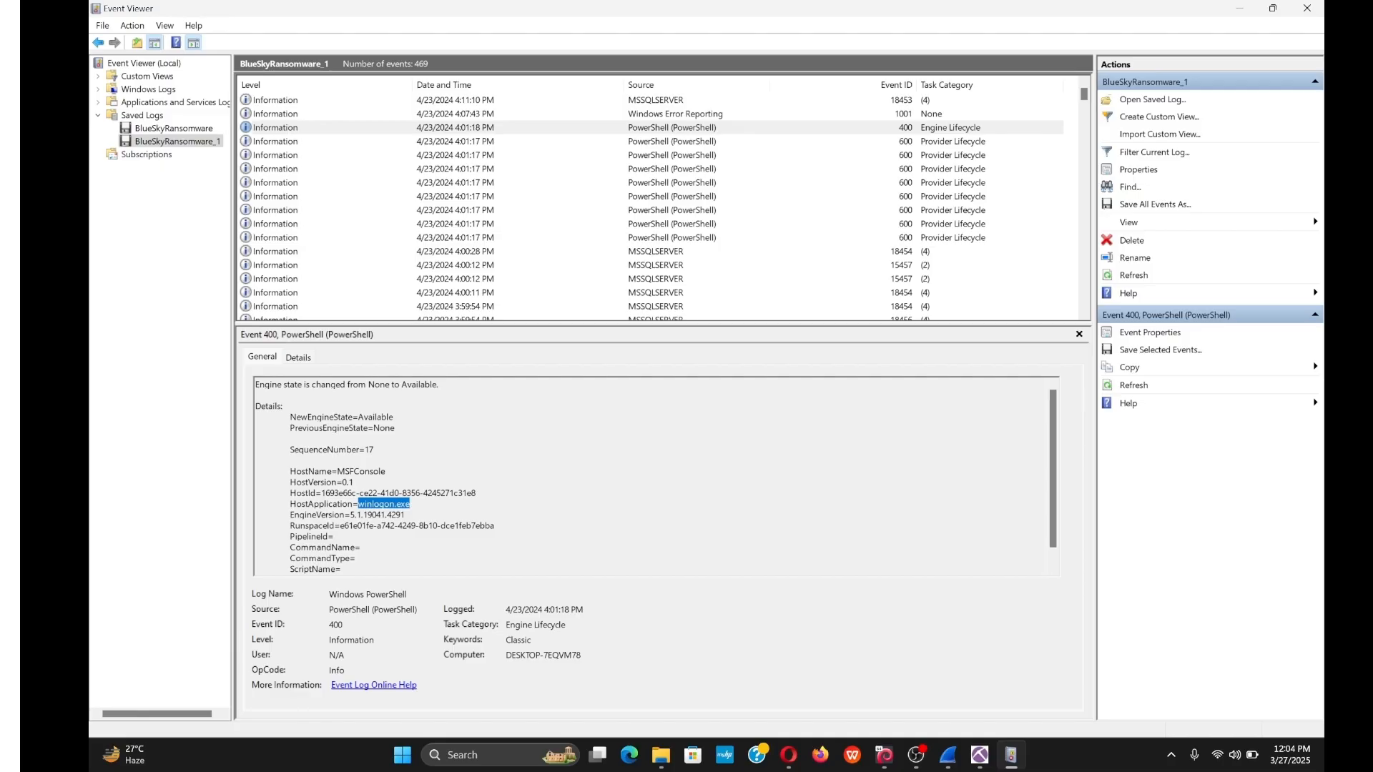
# Paste winlogon.exe into the Q5 answer box and submit it.
pyautogui.moveTo(789, 754)
pyautogui.click(862, 699)
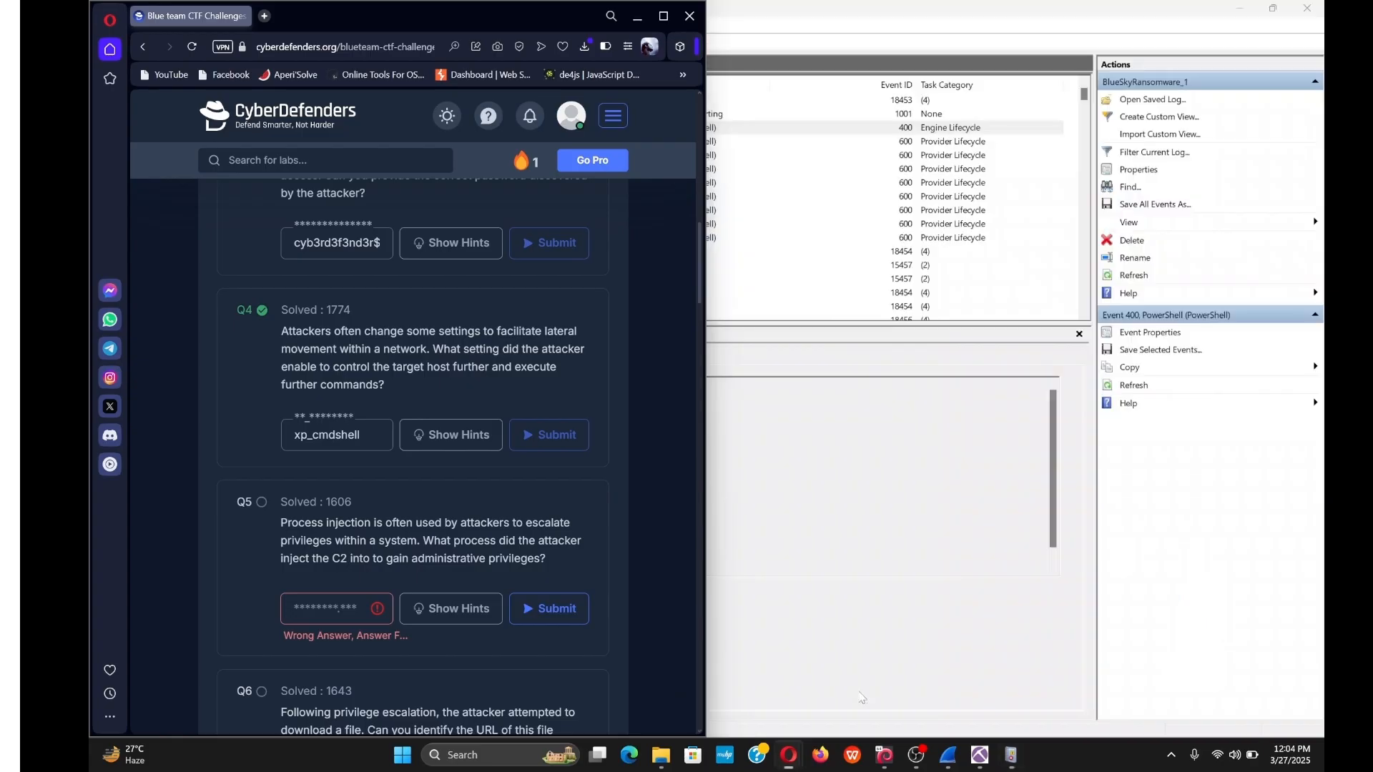
pyautogui.click(329, 609)
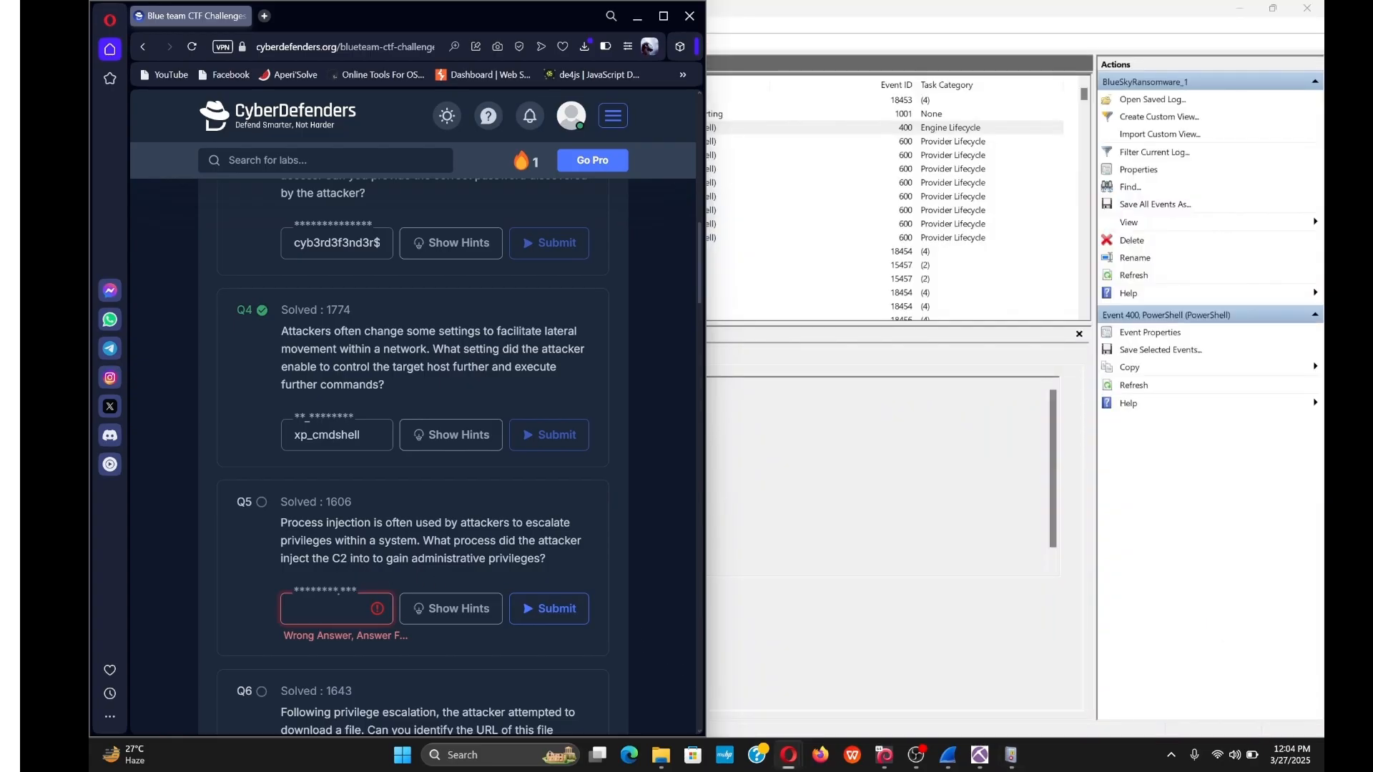
pyautogui.hotkey('ctrl', 'v')
pyautogui.press('Return')
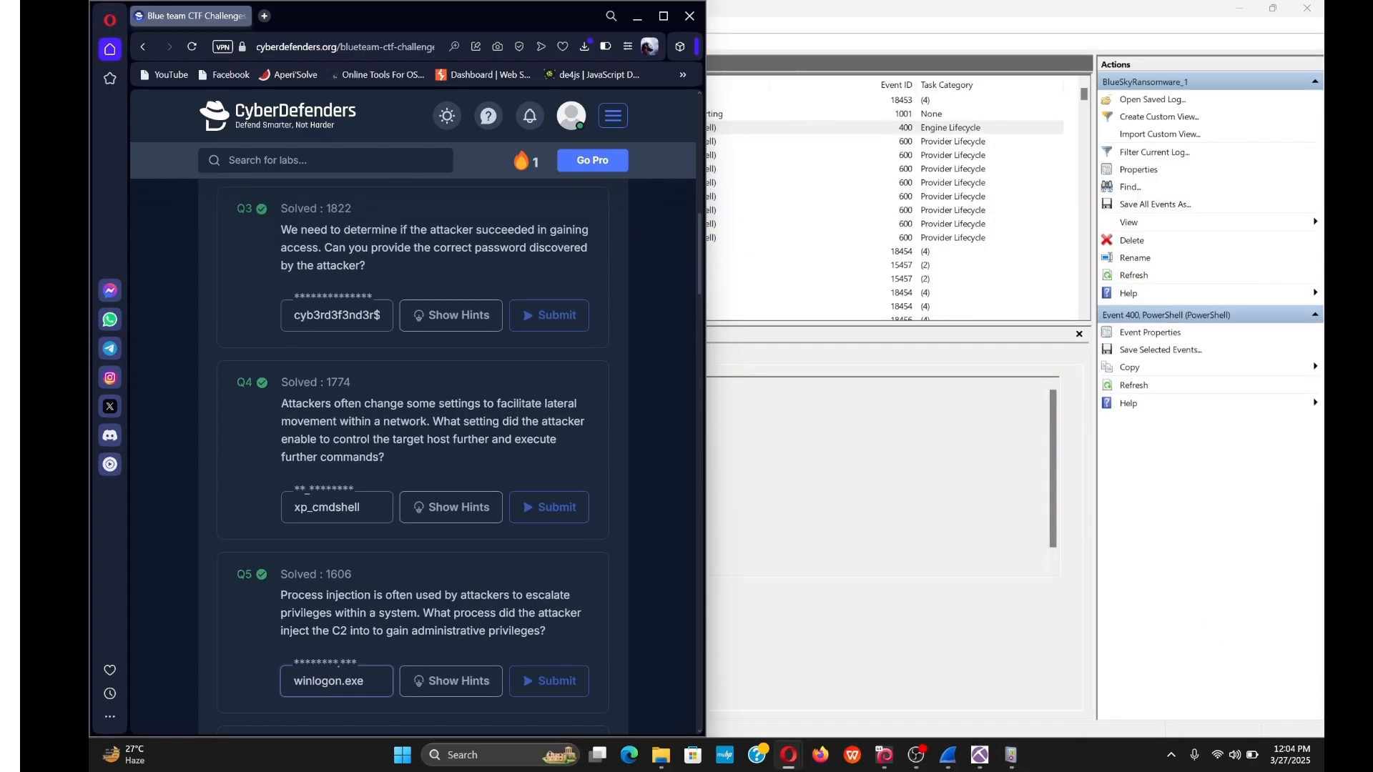
pyautogui.scroll(-3, 300, 424)
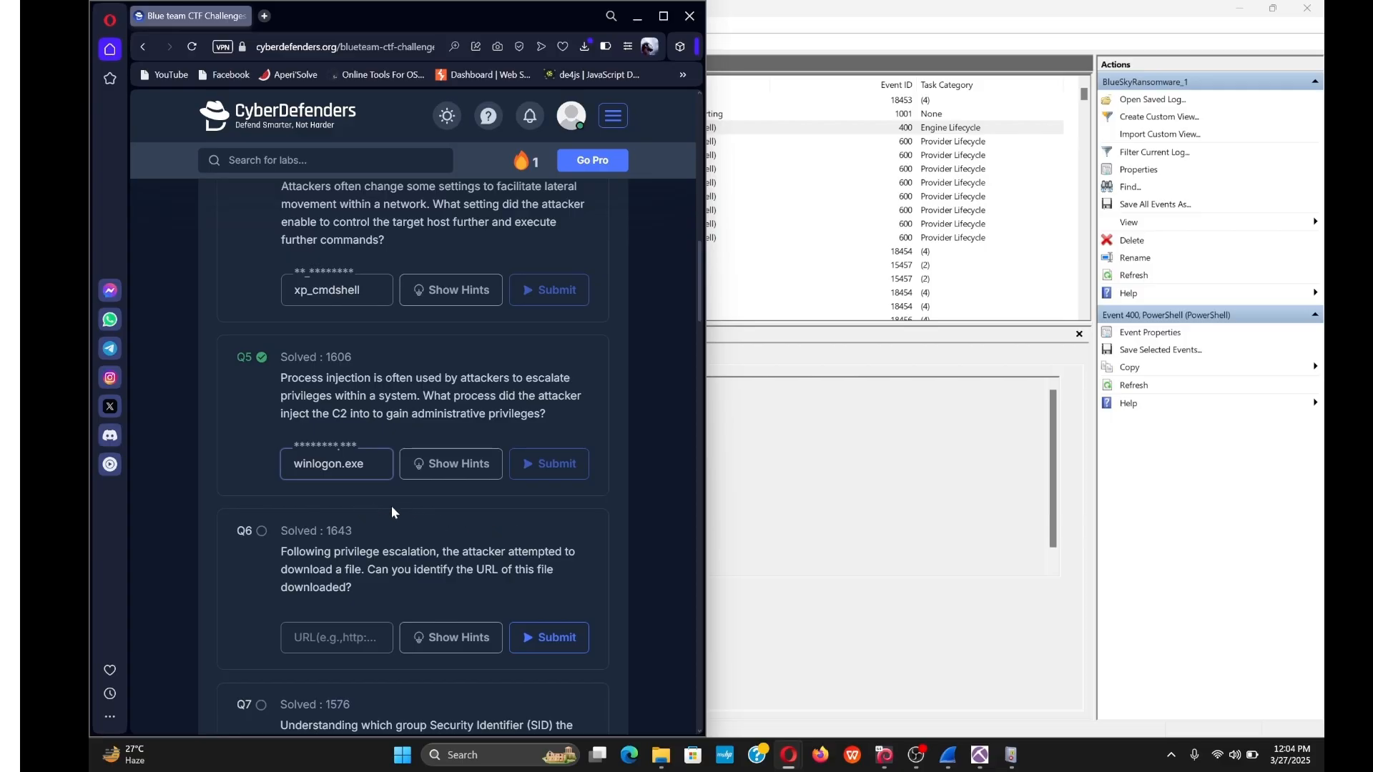
pyautogui.moveTo(958, 754)
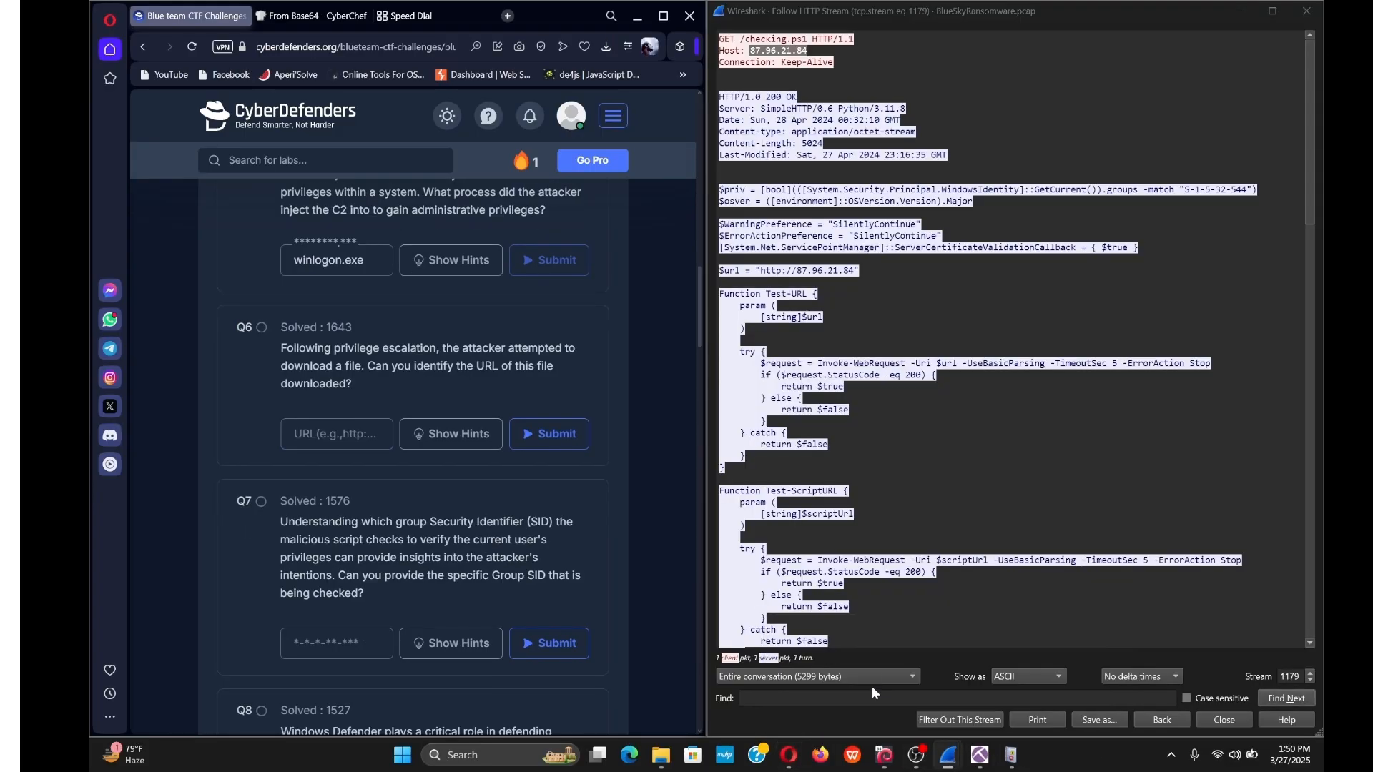
pyautogui.click(873, 685)
pyautogui.click(858, 61)
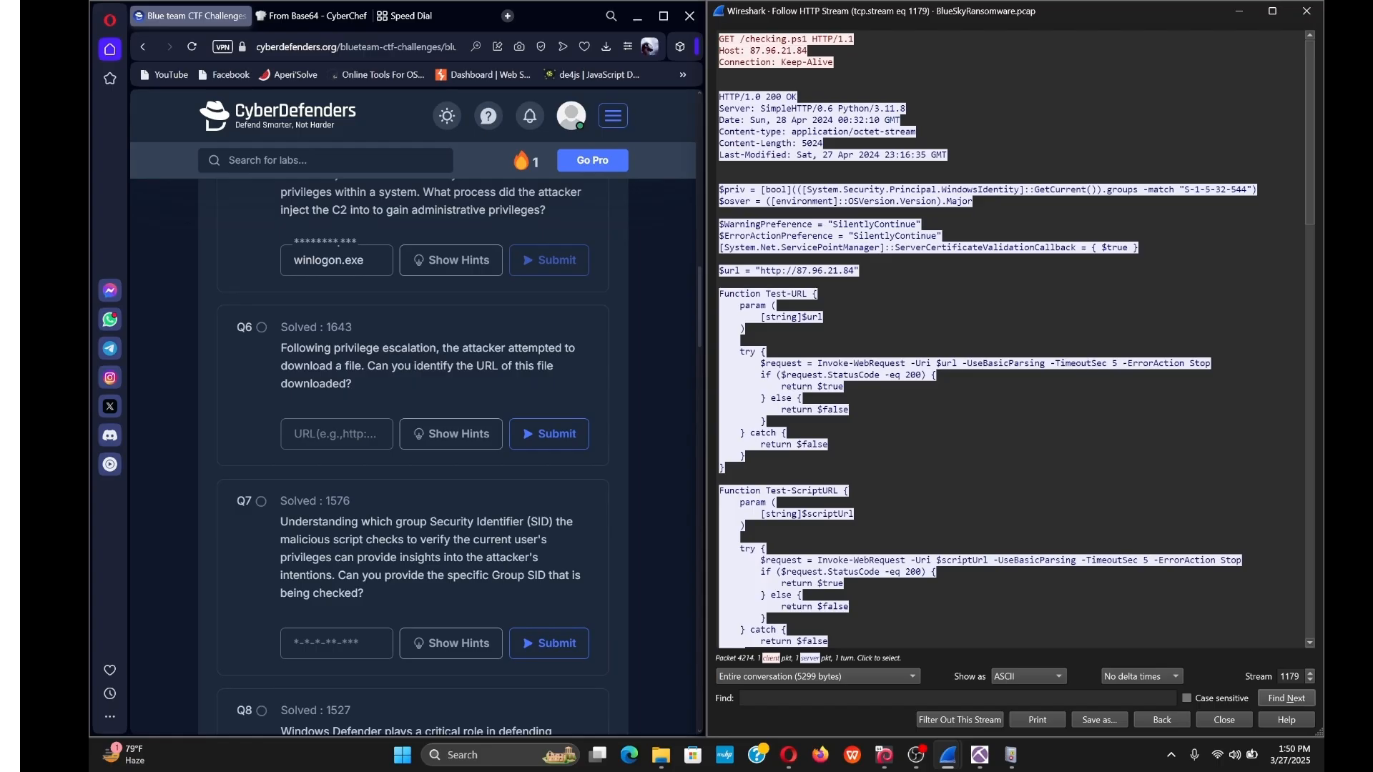
pyautogui.moveTo(745, 50); pyautogui.dragTo(806, 50)
pyautogui.click(830, 57)
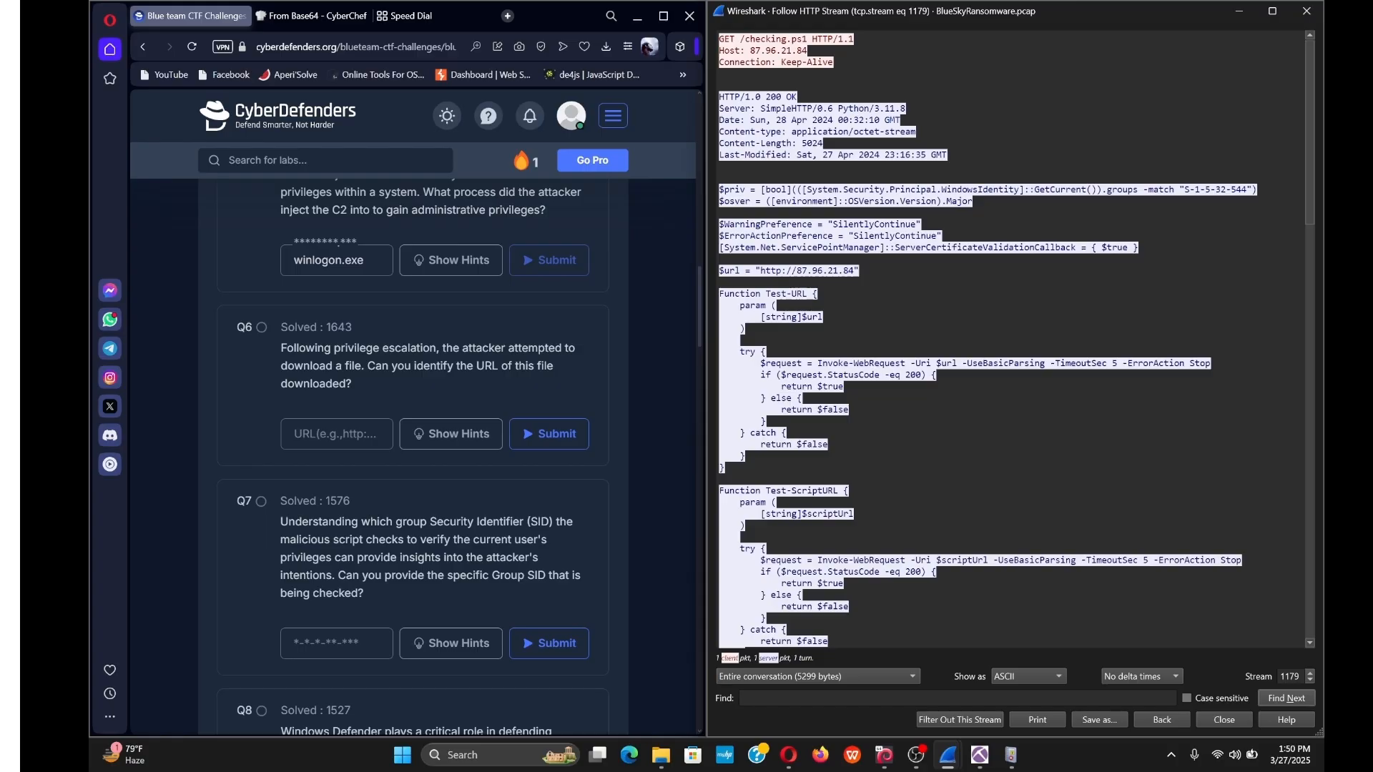
pyautogui.click(336, 435)
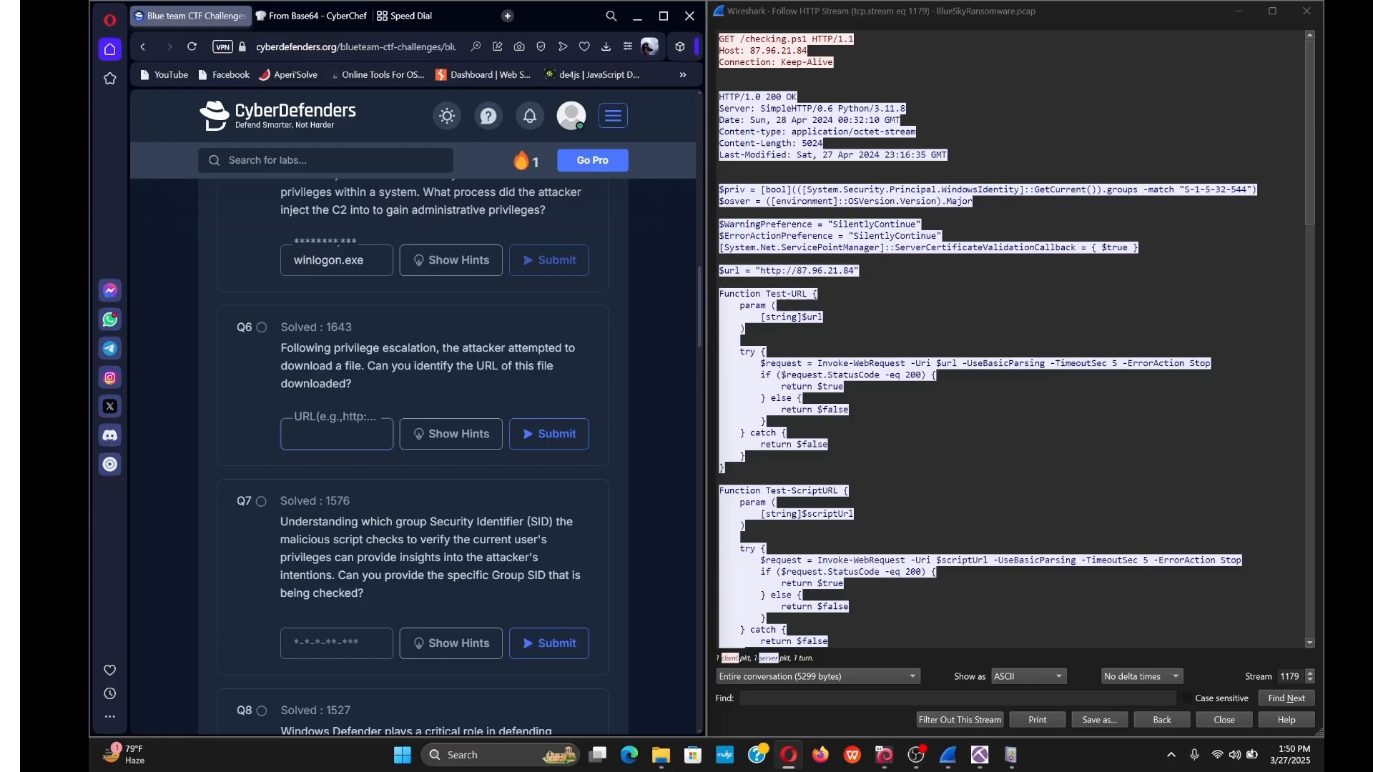
pyautogui.write('http://')
pyautogui.click(812, 51)
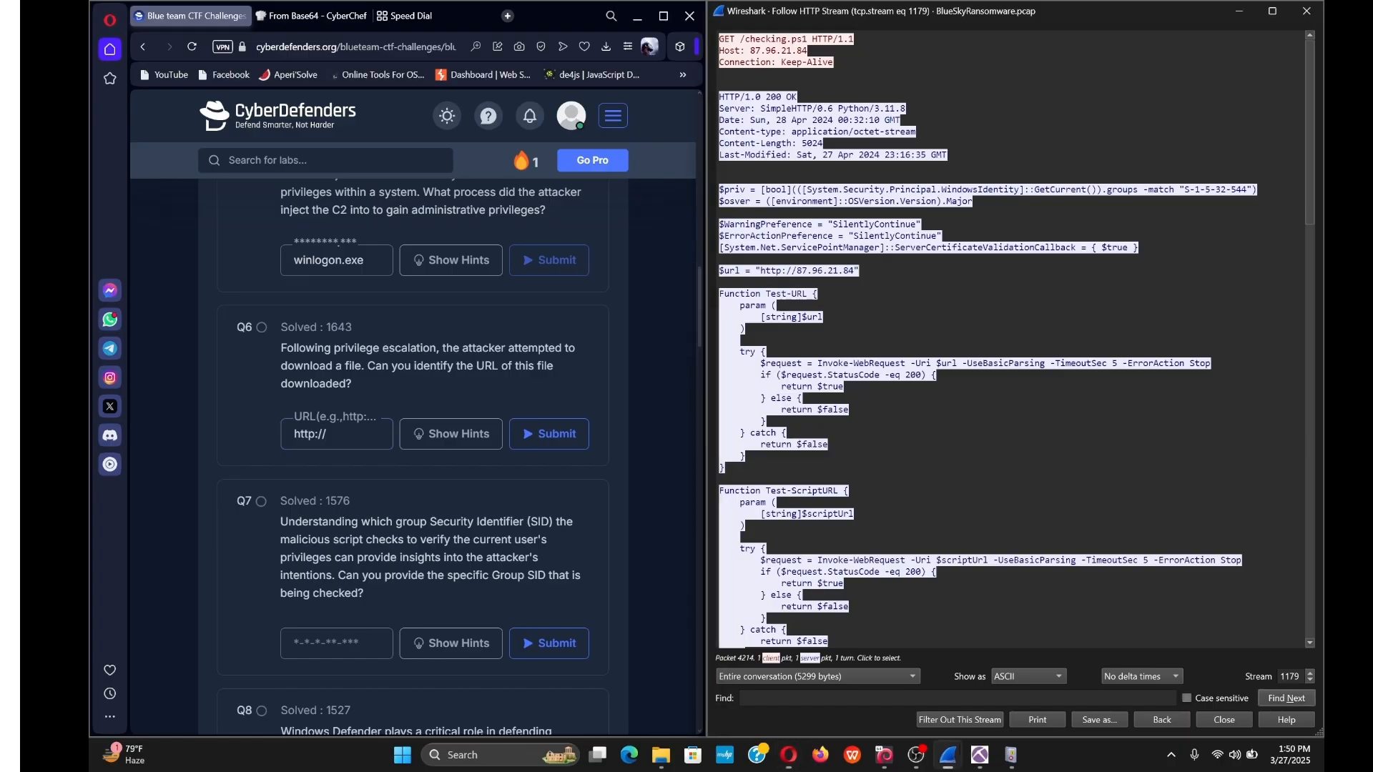
pyautogui.moveTo(749, 52); pyautogui.dragTo(808, 52)
pyautogui.click(325, 434)
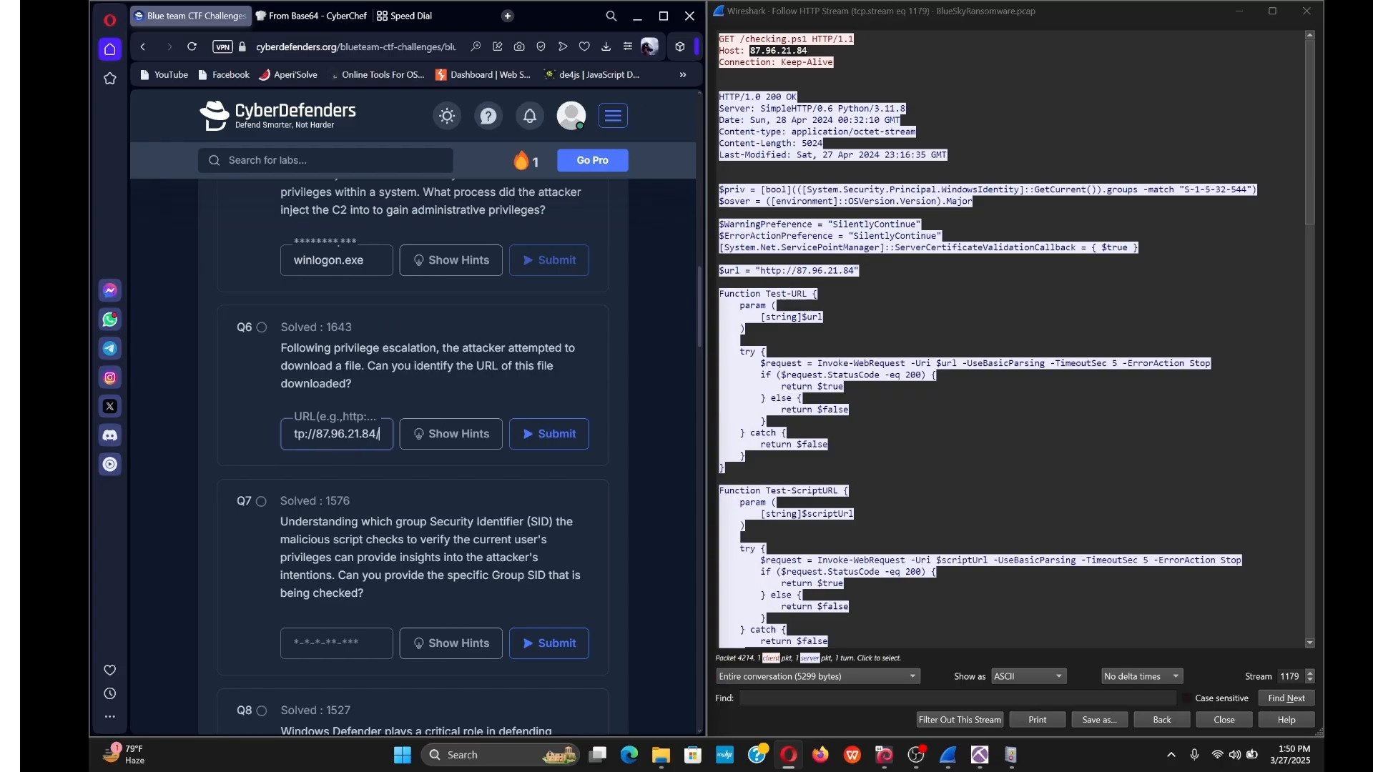
pyautogui.moveTo(744, 39); pyautogui.dragTo(806, 38)
pyautogui.hotkey('ctrl', 'c')
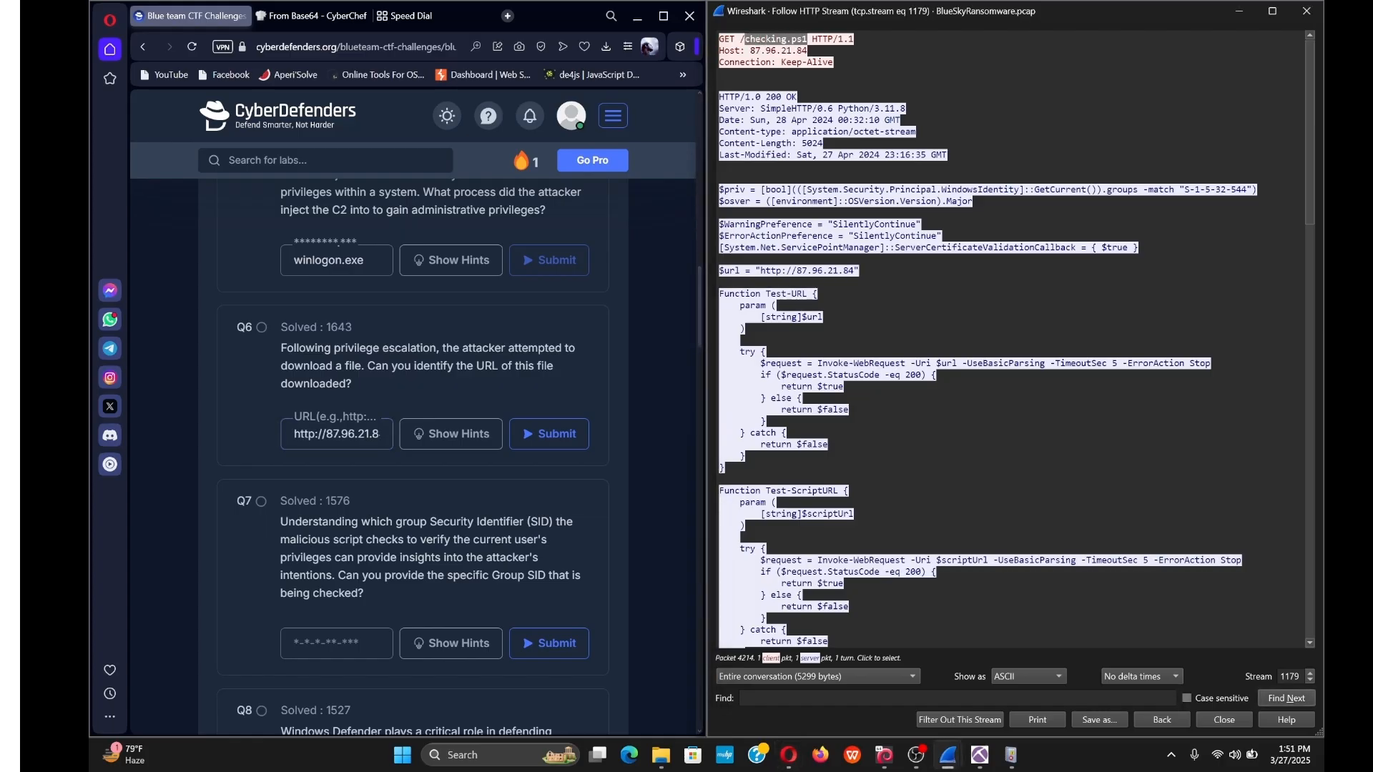
pyautogui.click(379, 434)
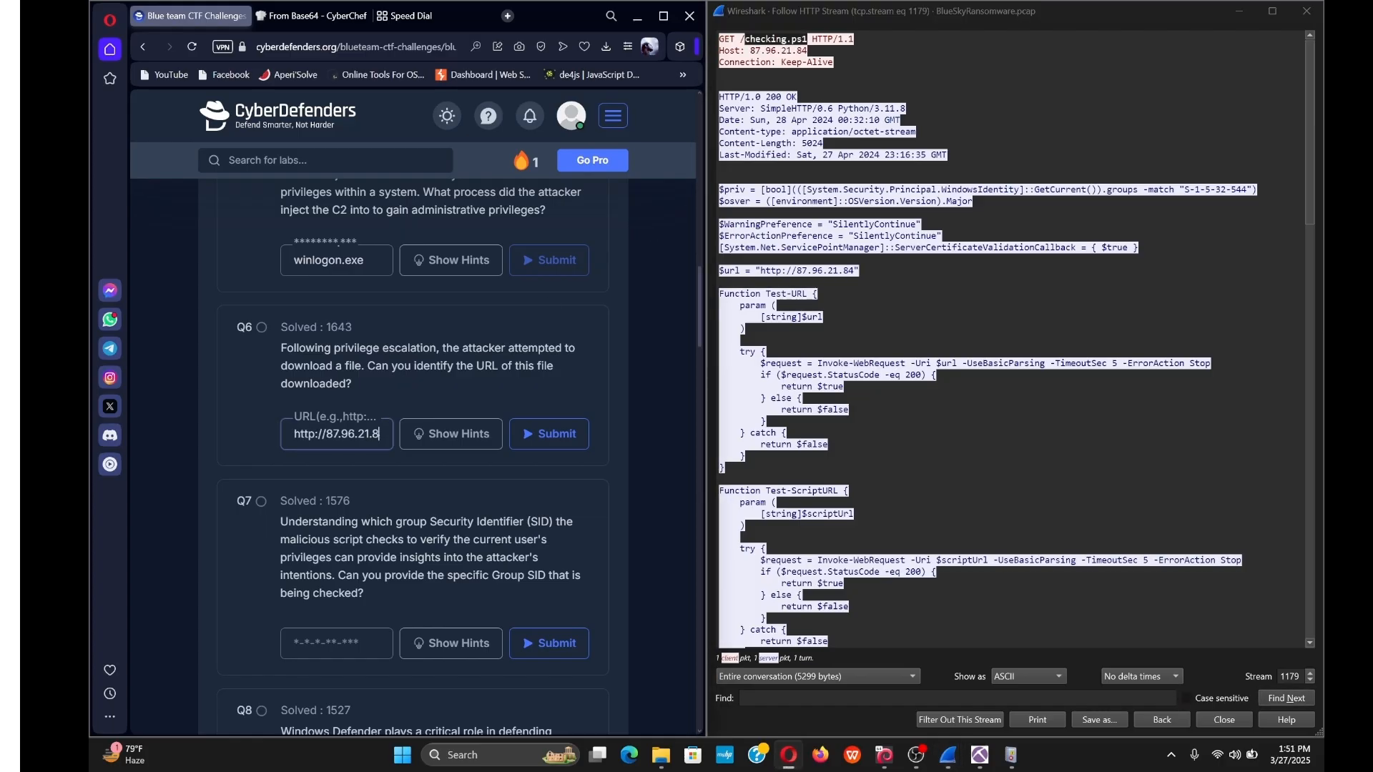
pyautogui.press('Right')
pyautogui.write('/')
pyautogui.hotkey('ctrl', 'v')
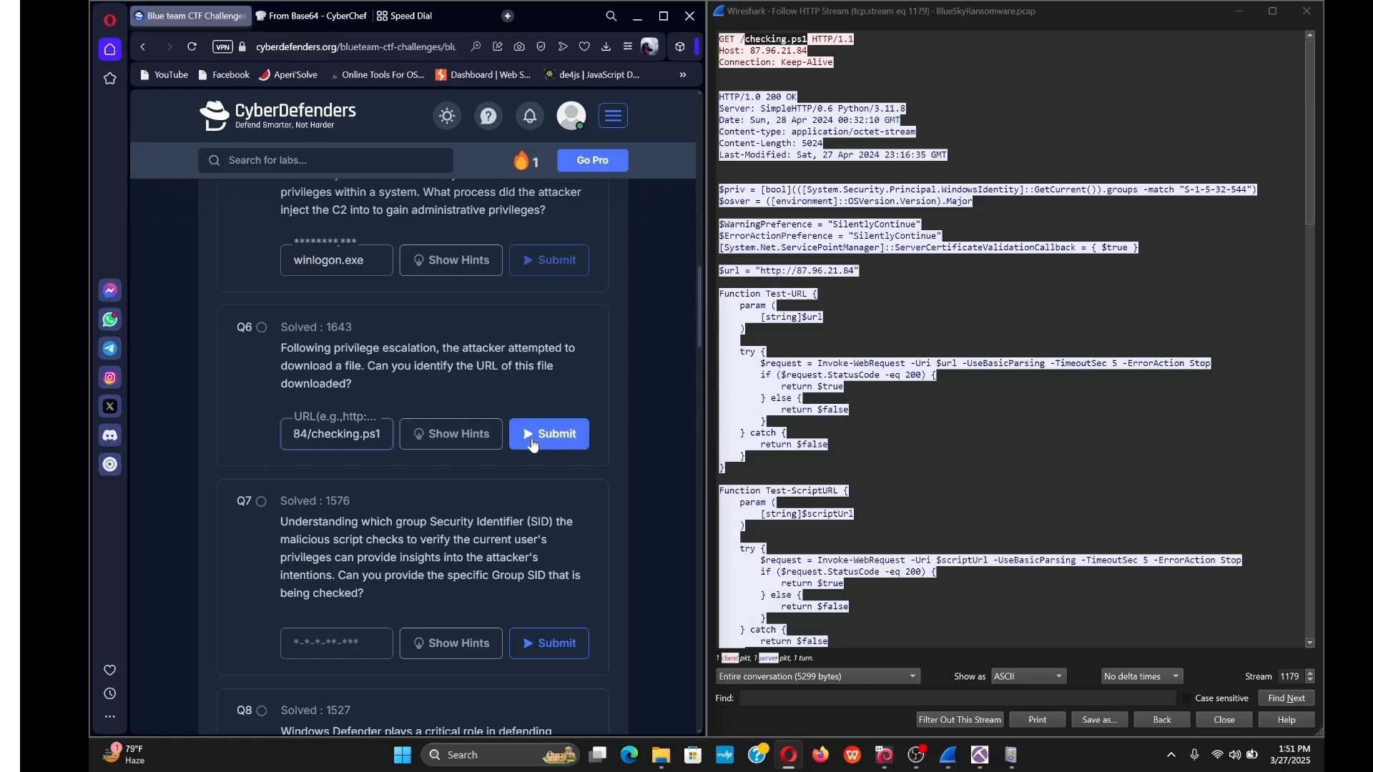
pyautogui.click(530, 438)
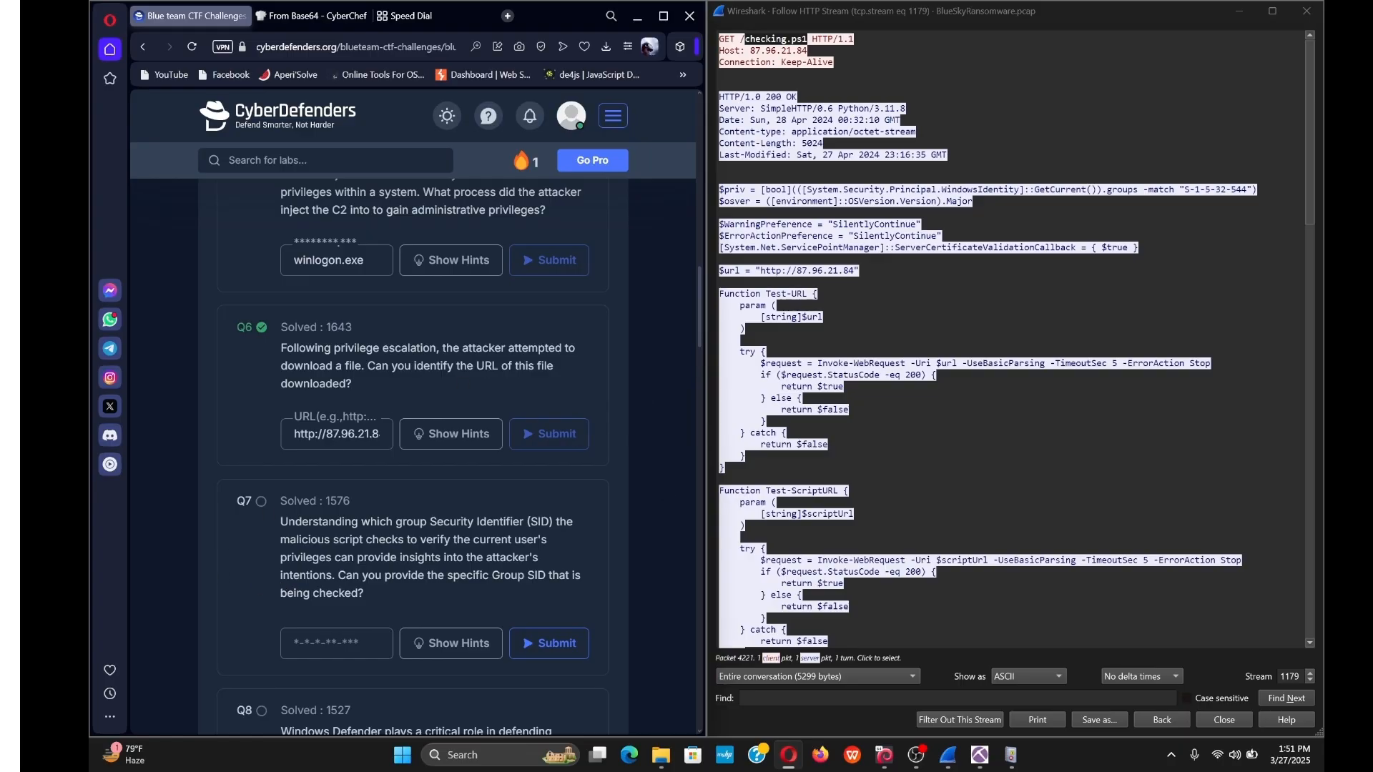
pyautogui.click(742, 39)
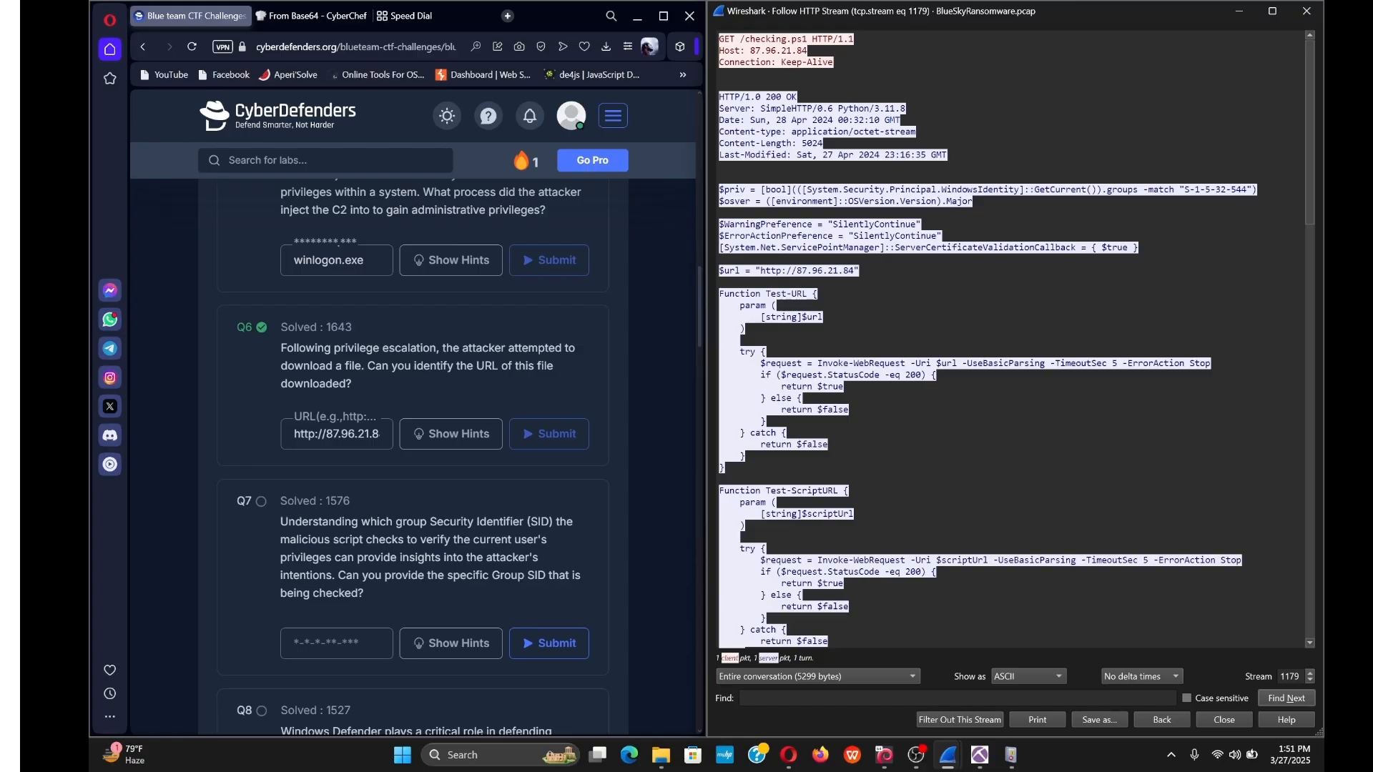
# Copy the Group SID S-1-5-32-544 from the script's $priv line and submit it for Q7.
pyautogui.moveTo(491, 575); pyautogui.dragTo(545, 575)
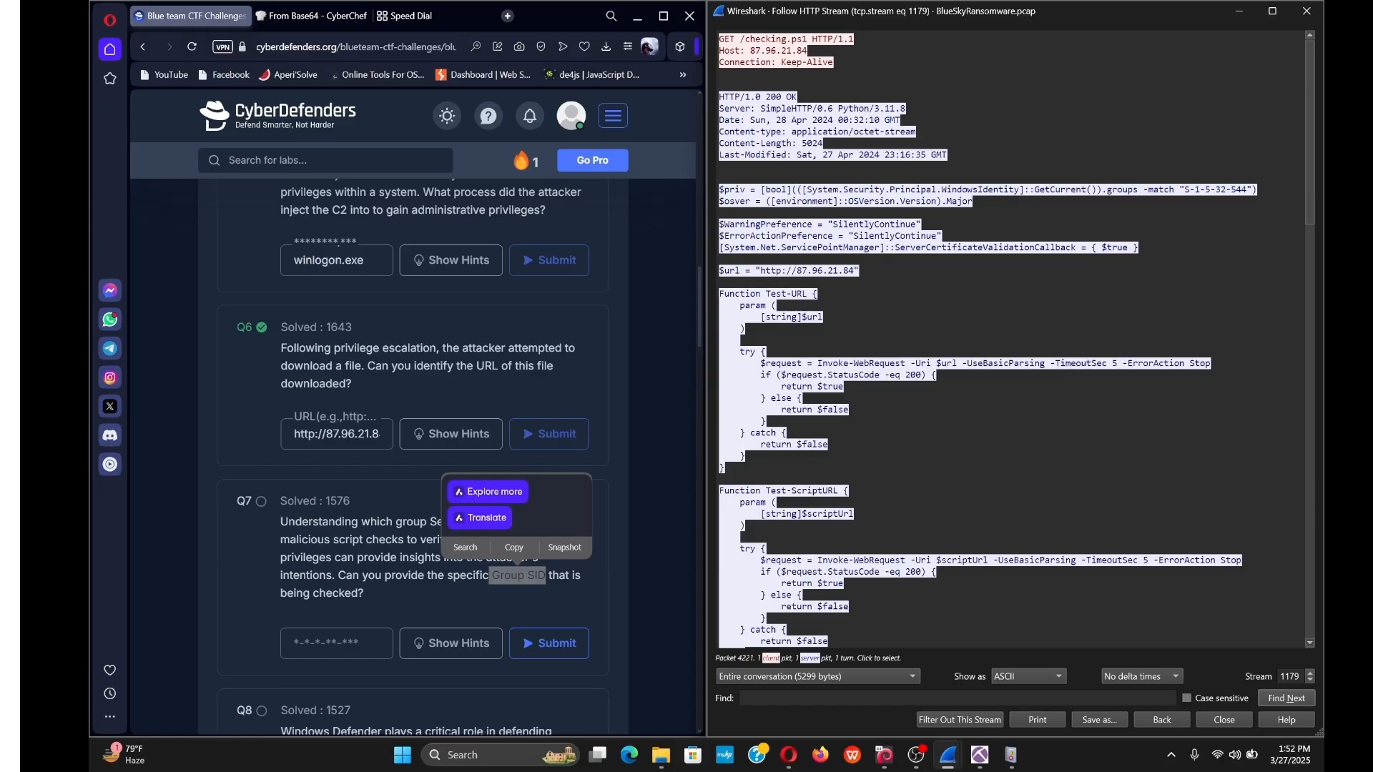
pyautogui.moveTo(1183, 190); pyautogui.dragTo(1248, 190)
pyautogui.hotkey('ctrl', 'c')
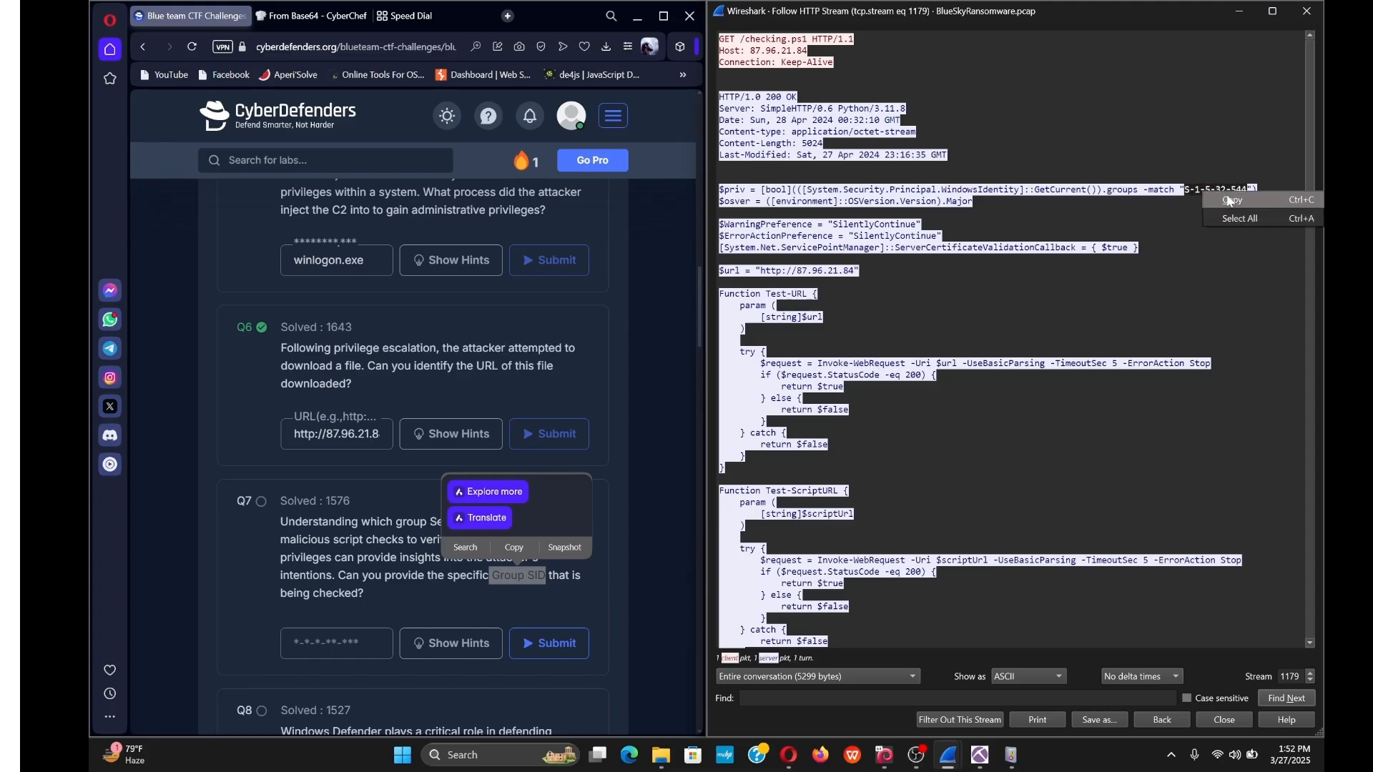
pyautogui.click(336, 643)
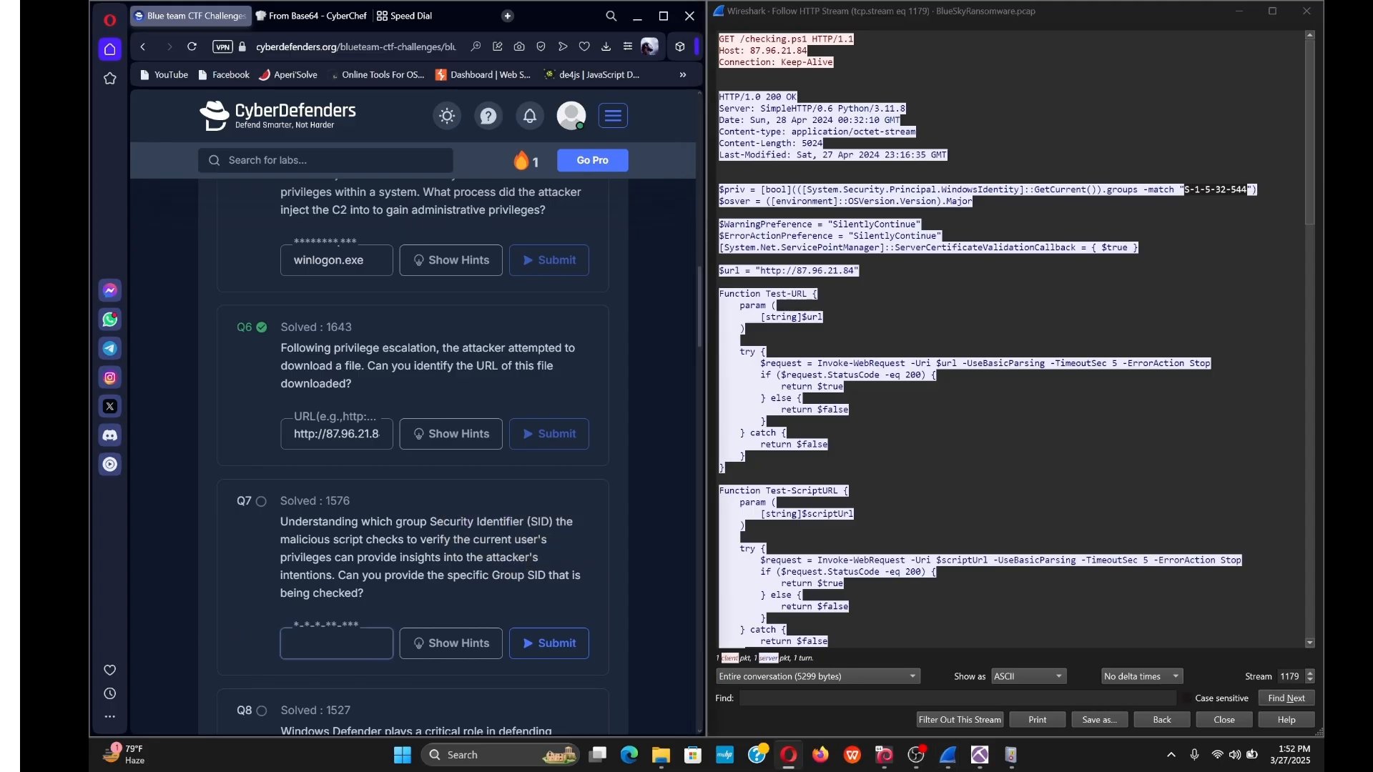
pyautogui.hotkey('ctrl', 'v')
pyautogui.press('Return')
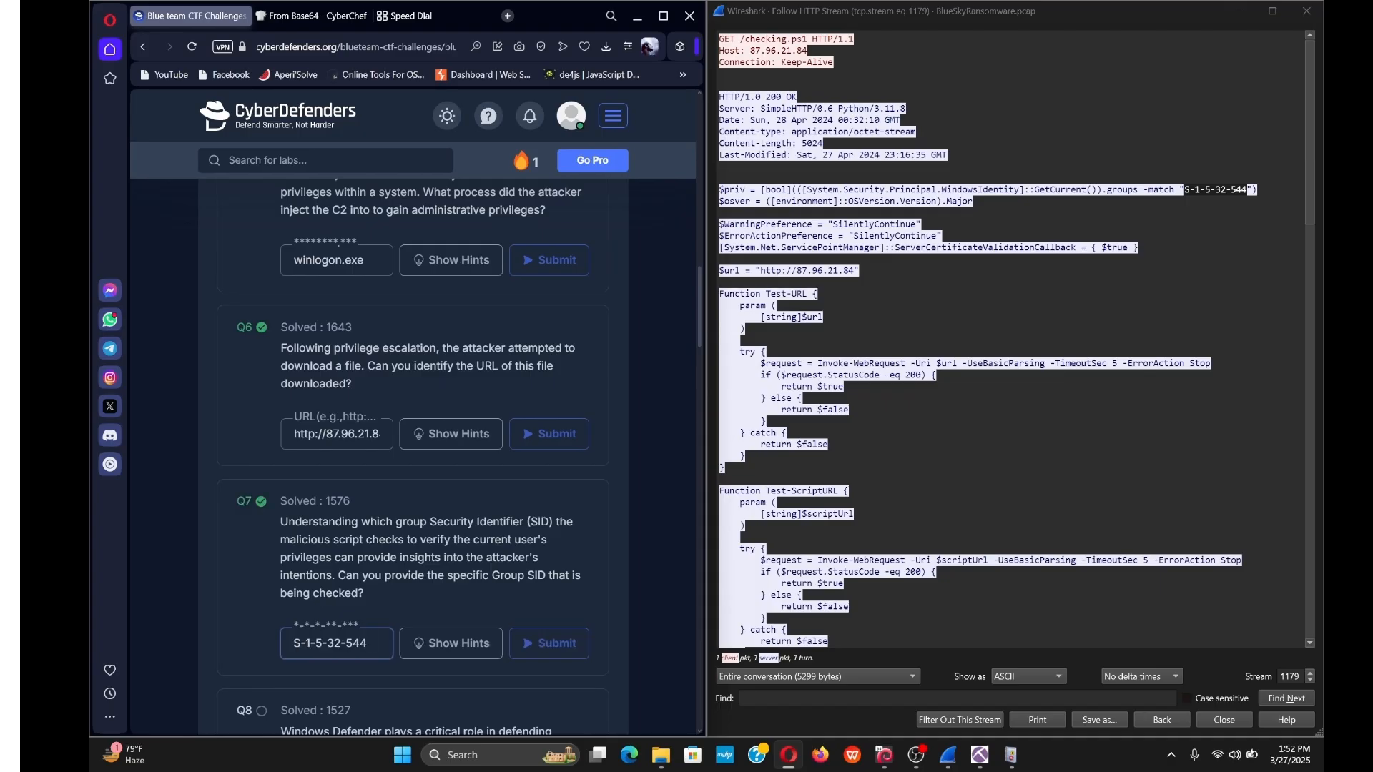
pyautogui.scroll(-1, 415, 458)
pyautogui.scroll(-3, 393, 551)
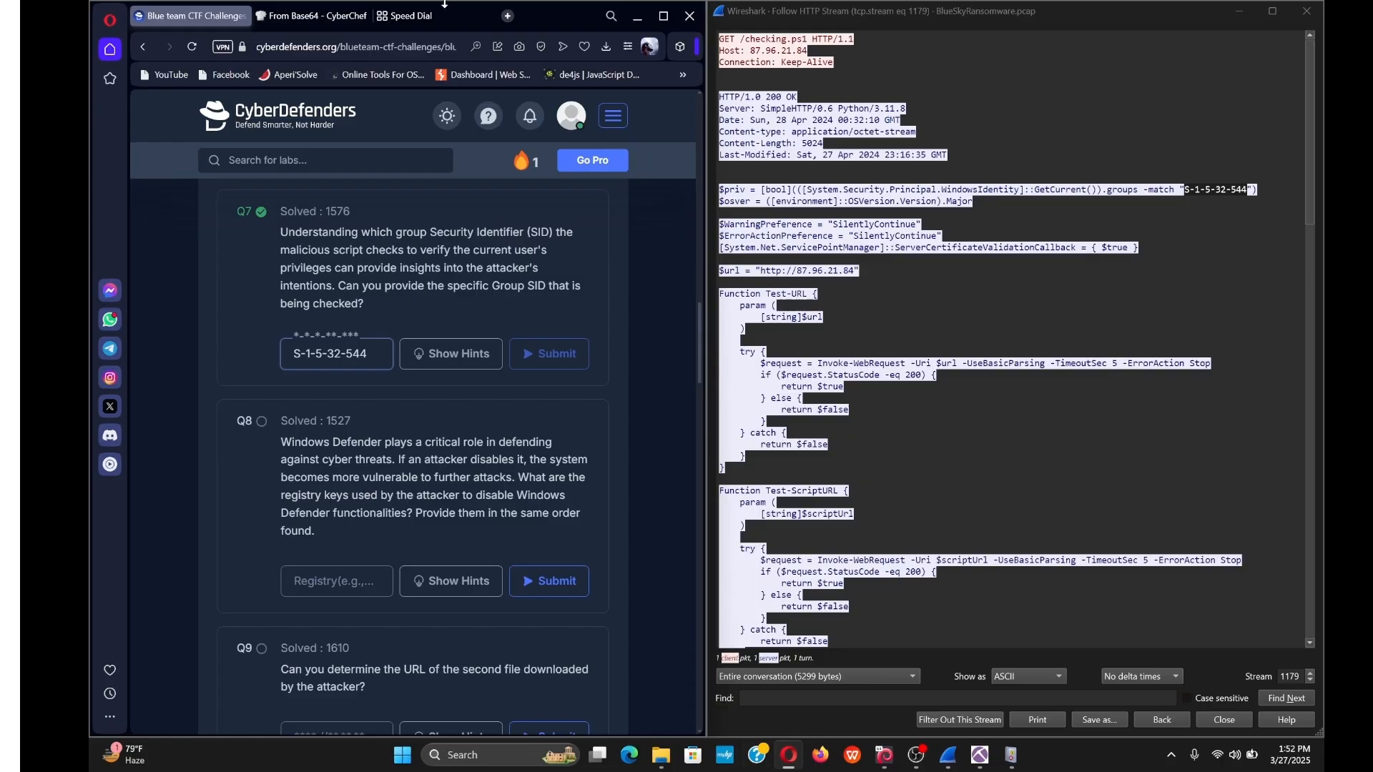
# Arrange the browser and Wireshark windows so the StopAV registry key list is visible.
pyautogui.scroll(-11, 984, 340)
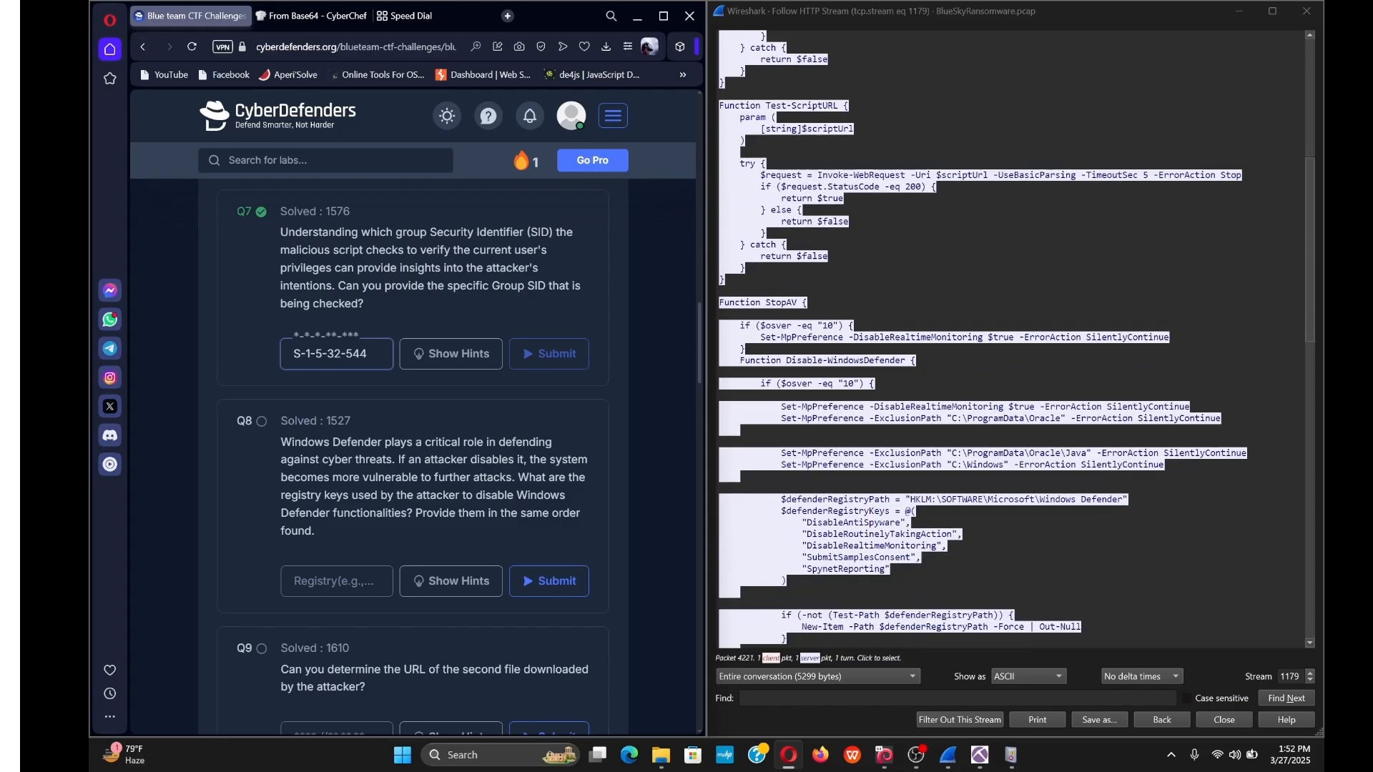
pyautogui.click(662, 16)
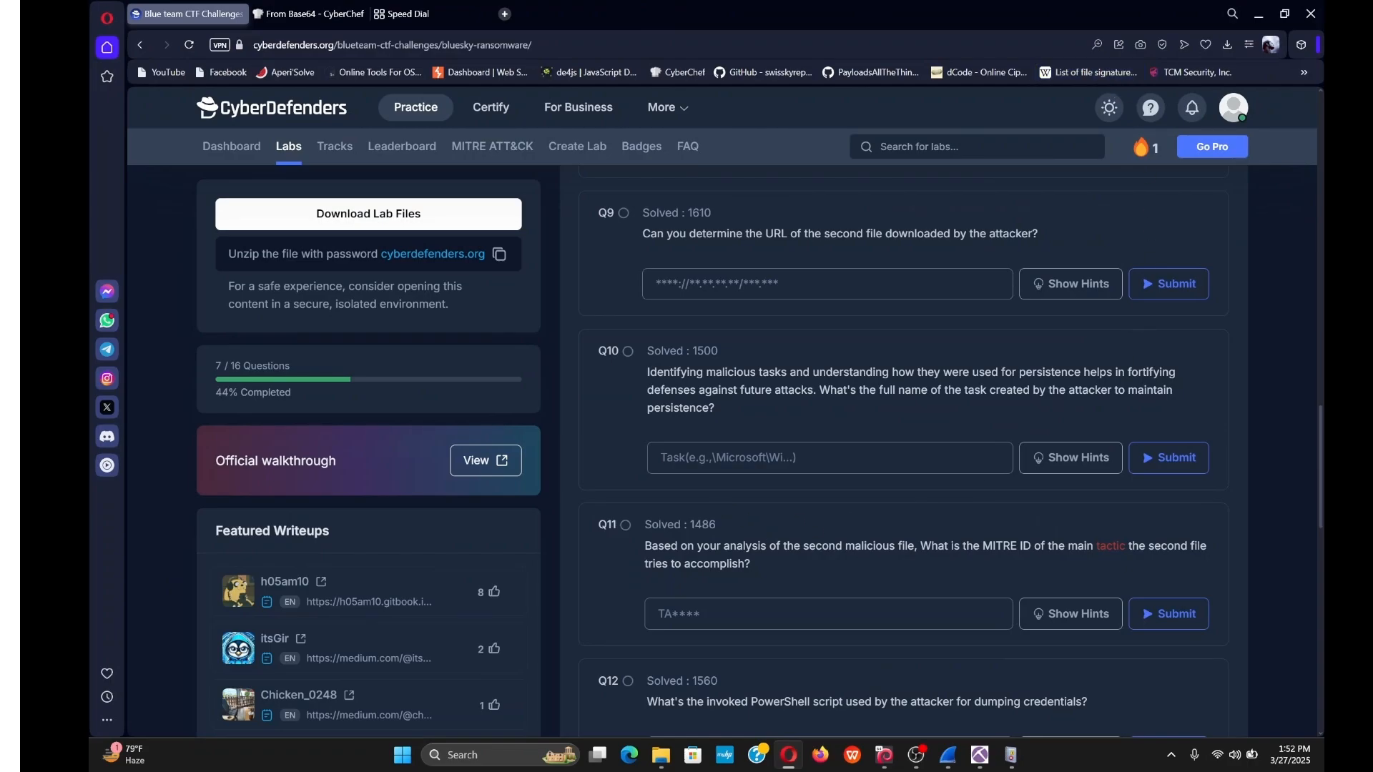
pyautogui.scroll(3, 626, 467)
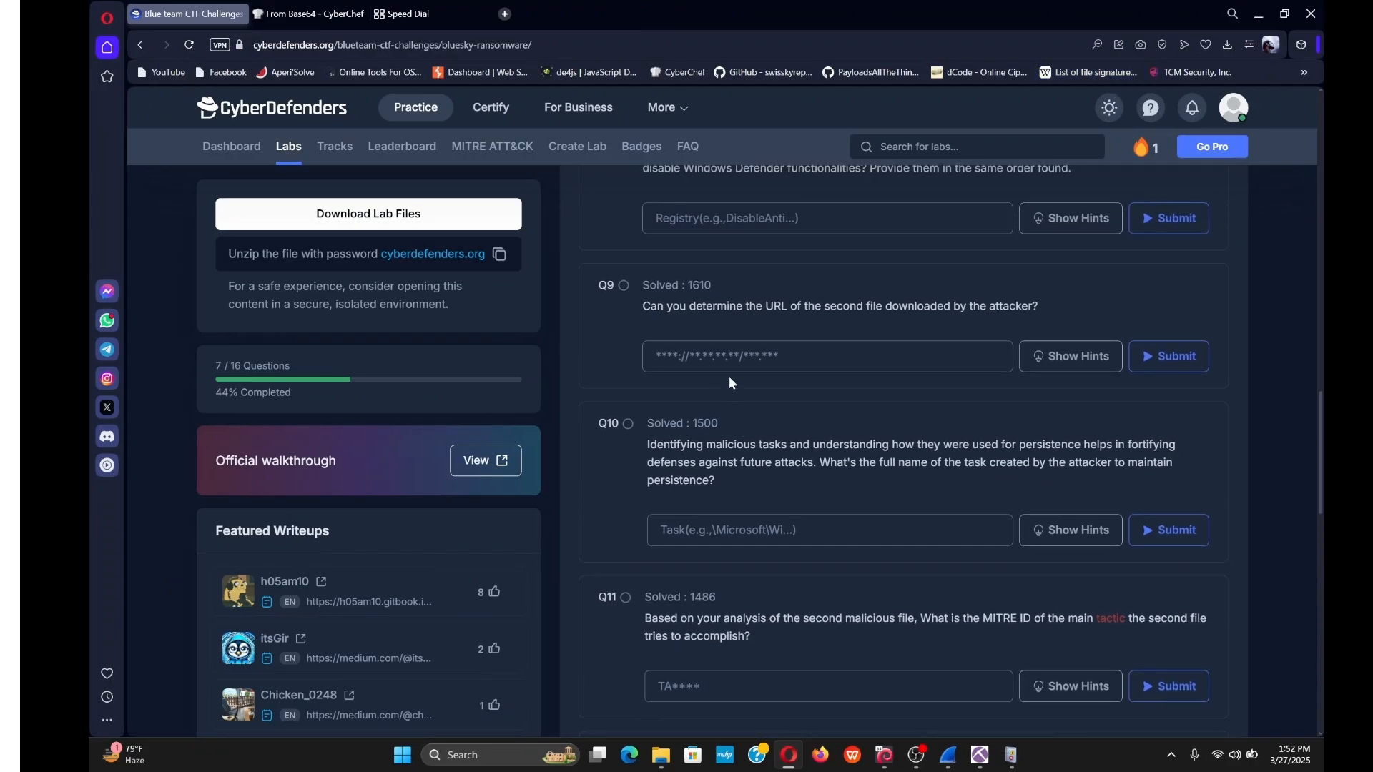
pyautogui.scroll(-3, 625, 467)
pyautogui.scroll(5, 626, 467)
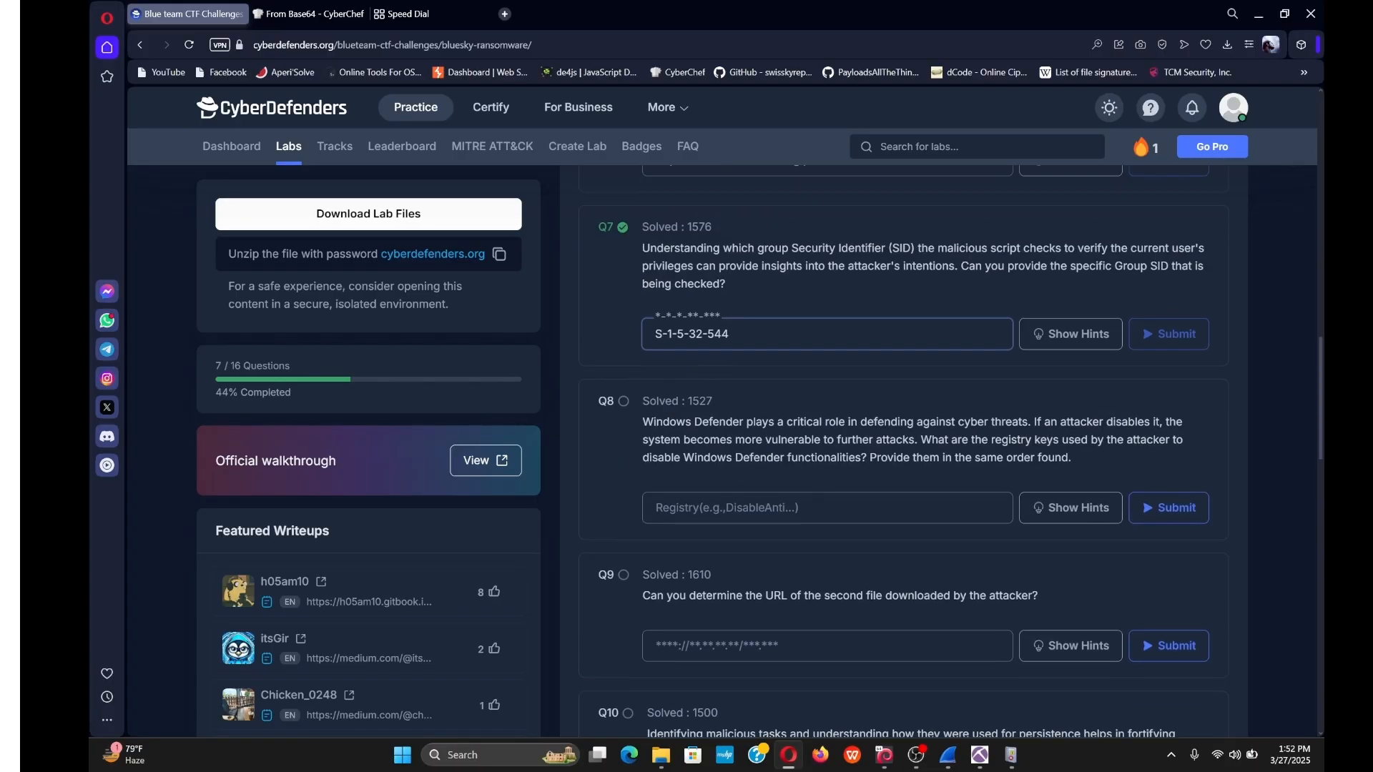
pyautogui.click(1284, 14)
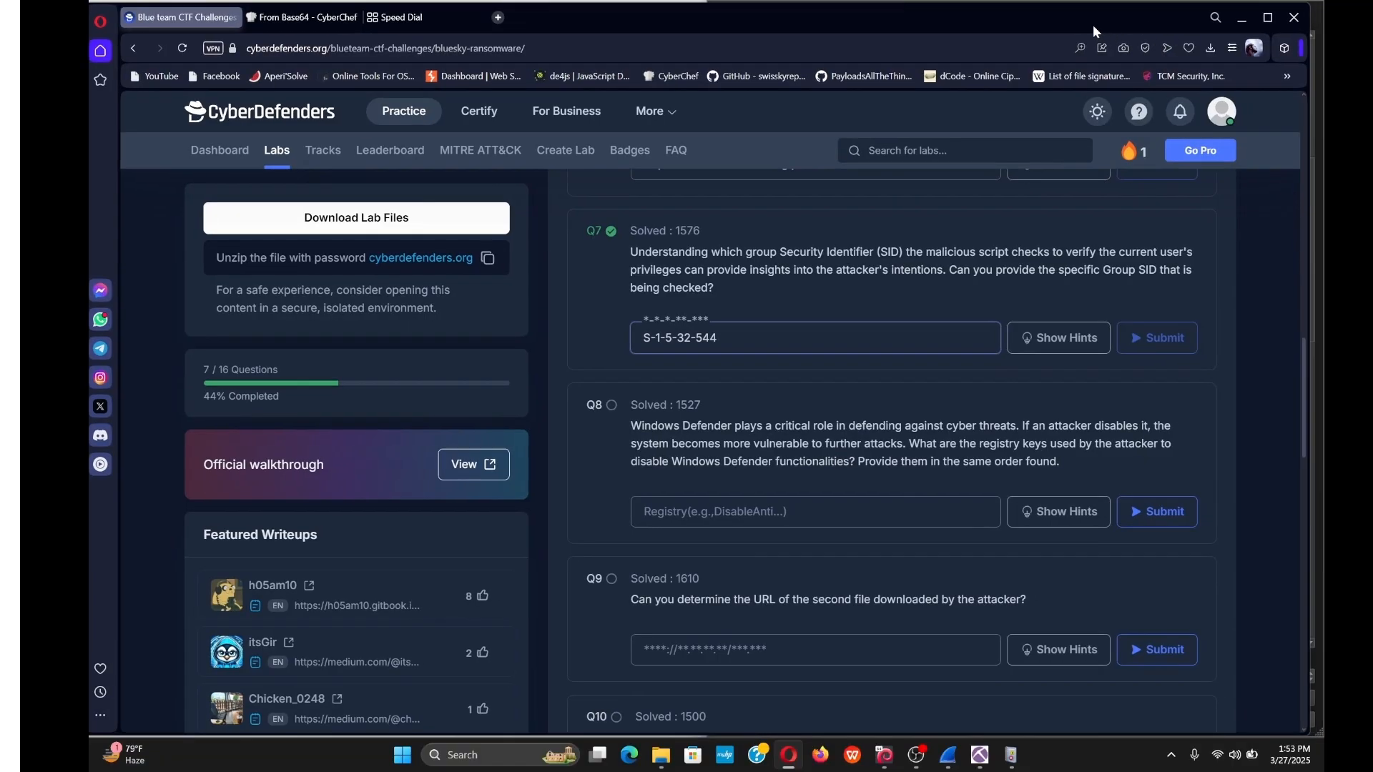
pyautogui.moveTo(1092, 24); pyautogui.dragTo(89, 260)
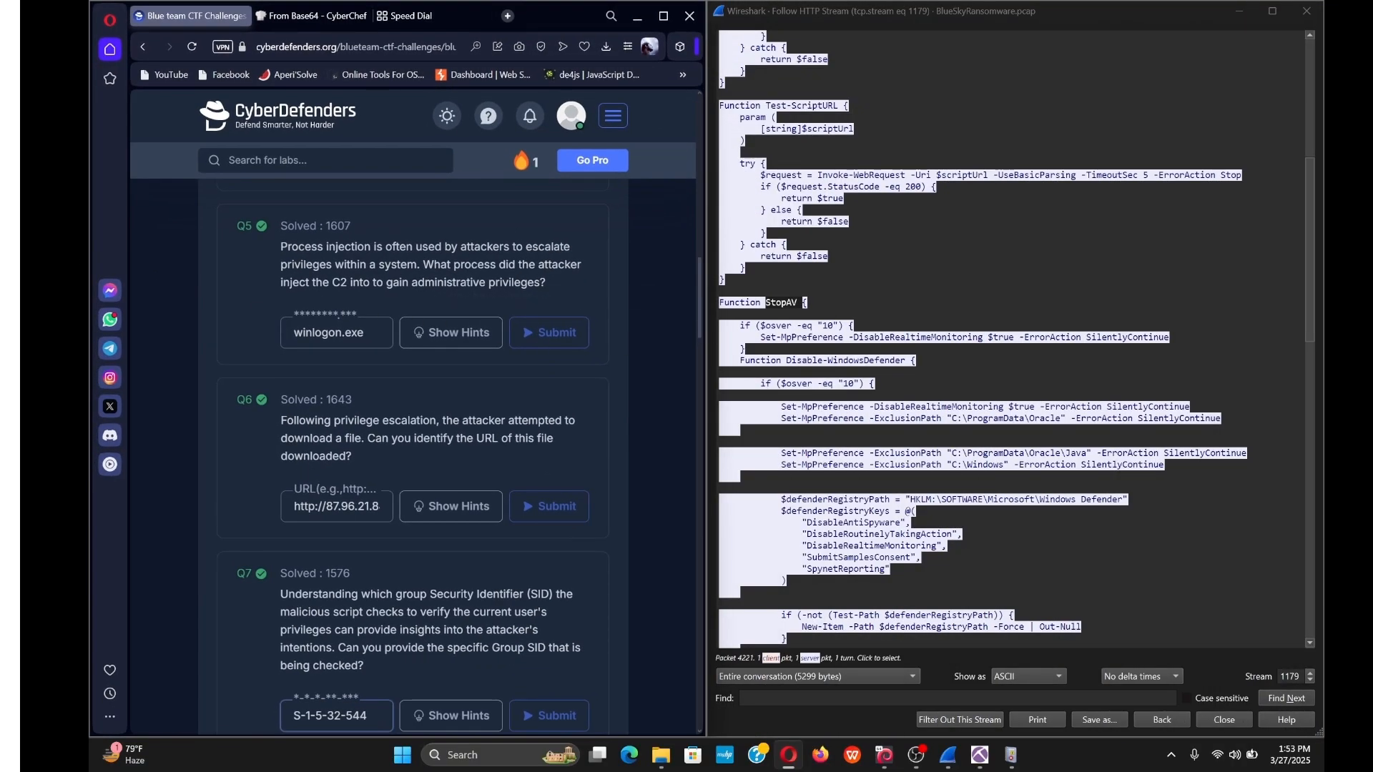
pyautogui.click(1015, 302)
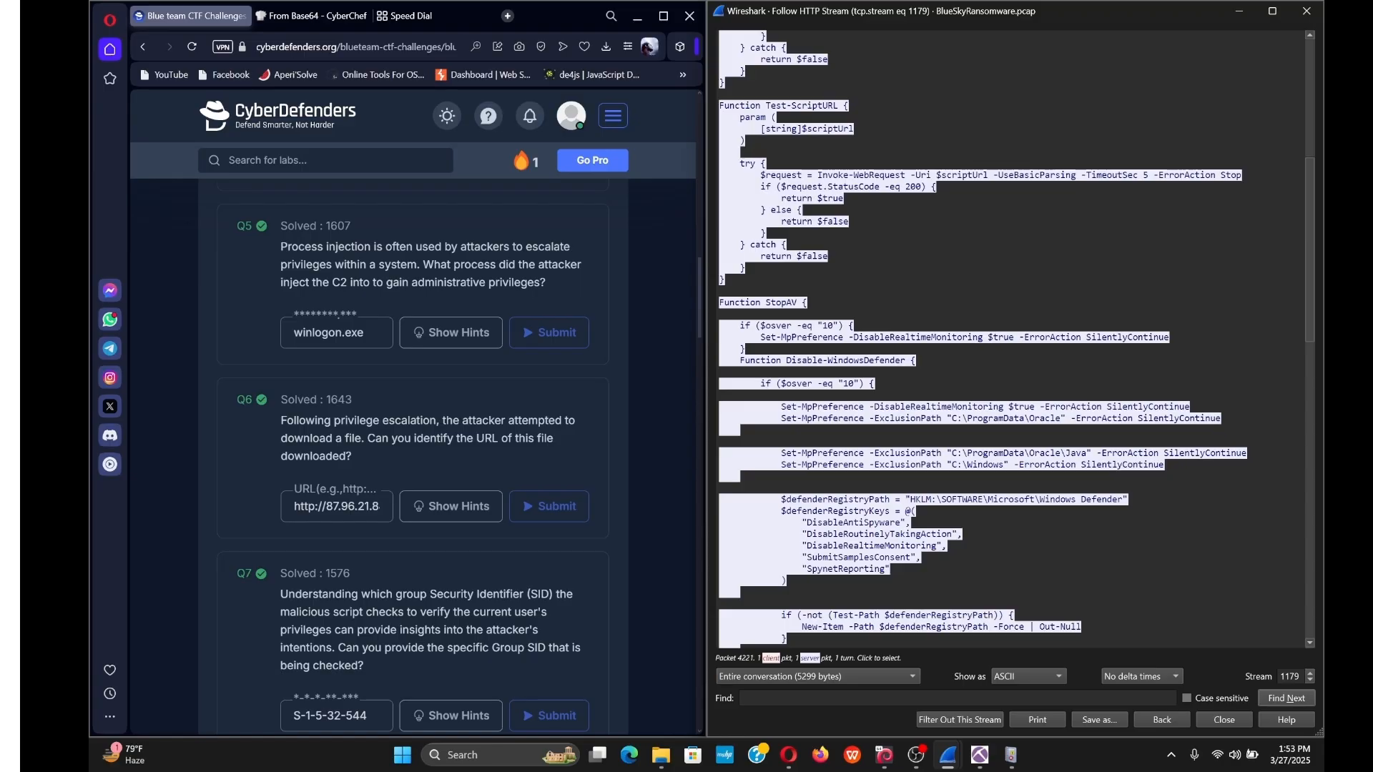
# Enter DisableAntiSpyware and DisableRoutinelyTakingAction, comma-separated, into the Q8 answer.
pyautogui.moveTo(806, 522); pyautogui.dragTo(901, 523)
pyautogui.hotkey('ctrl', 'c')
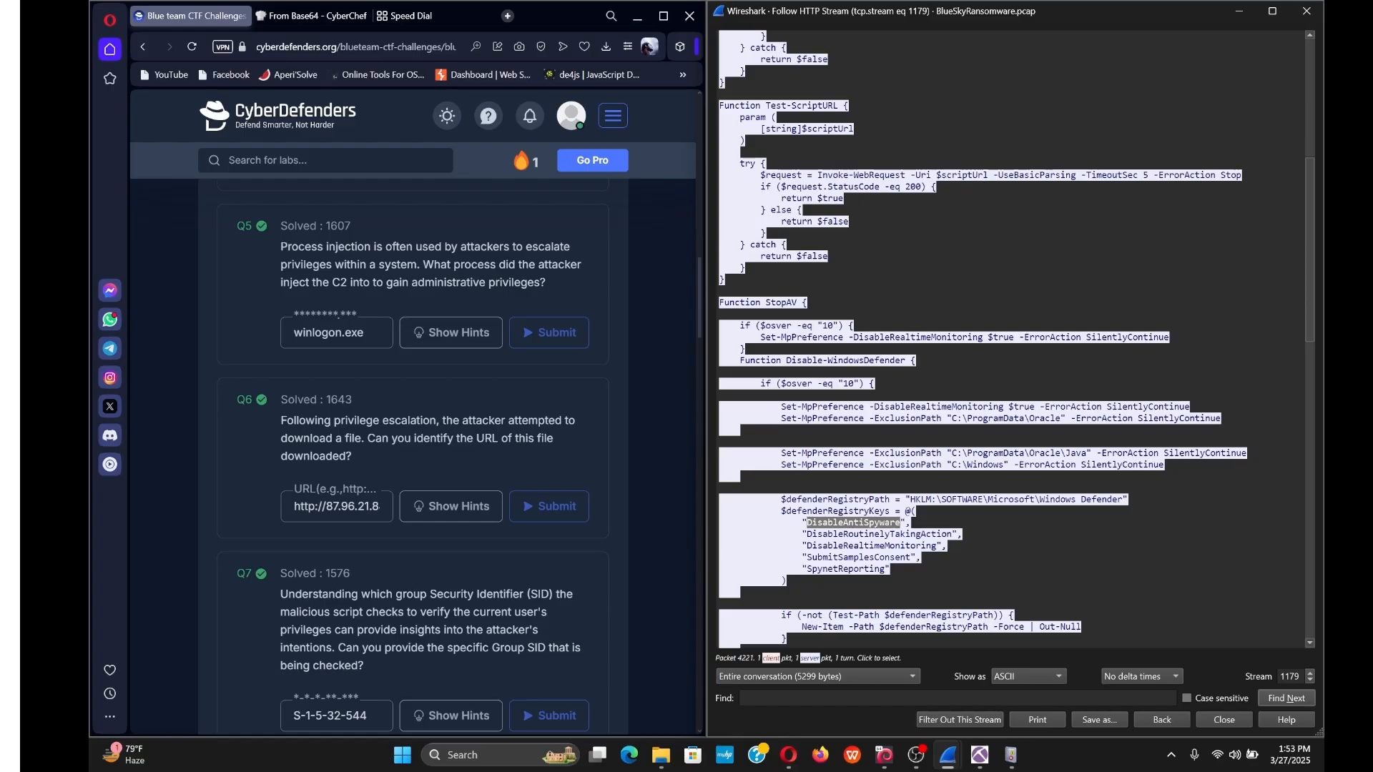
pyautogui.scroll(-5, 321, 625)
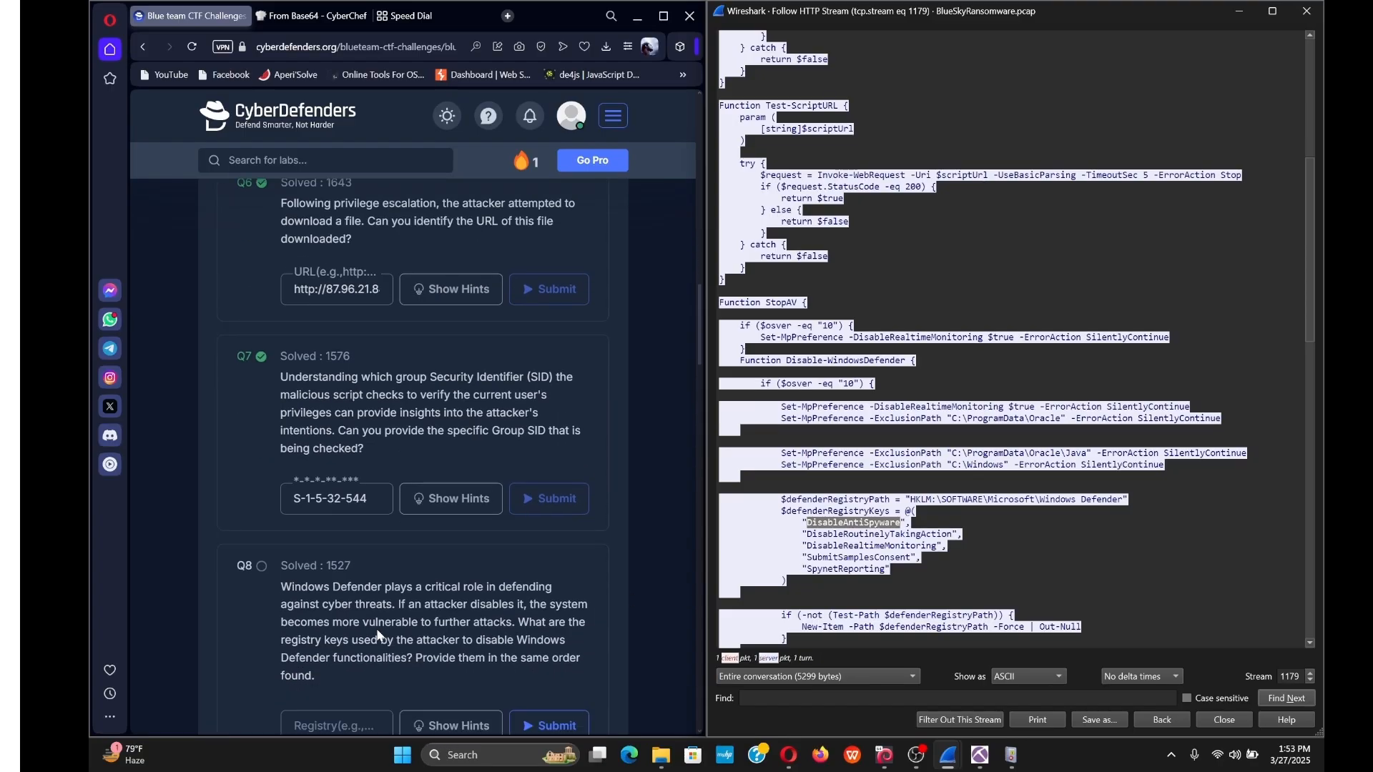
pyautogui.click(336, 581)
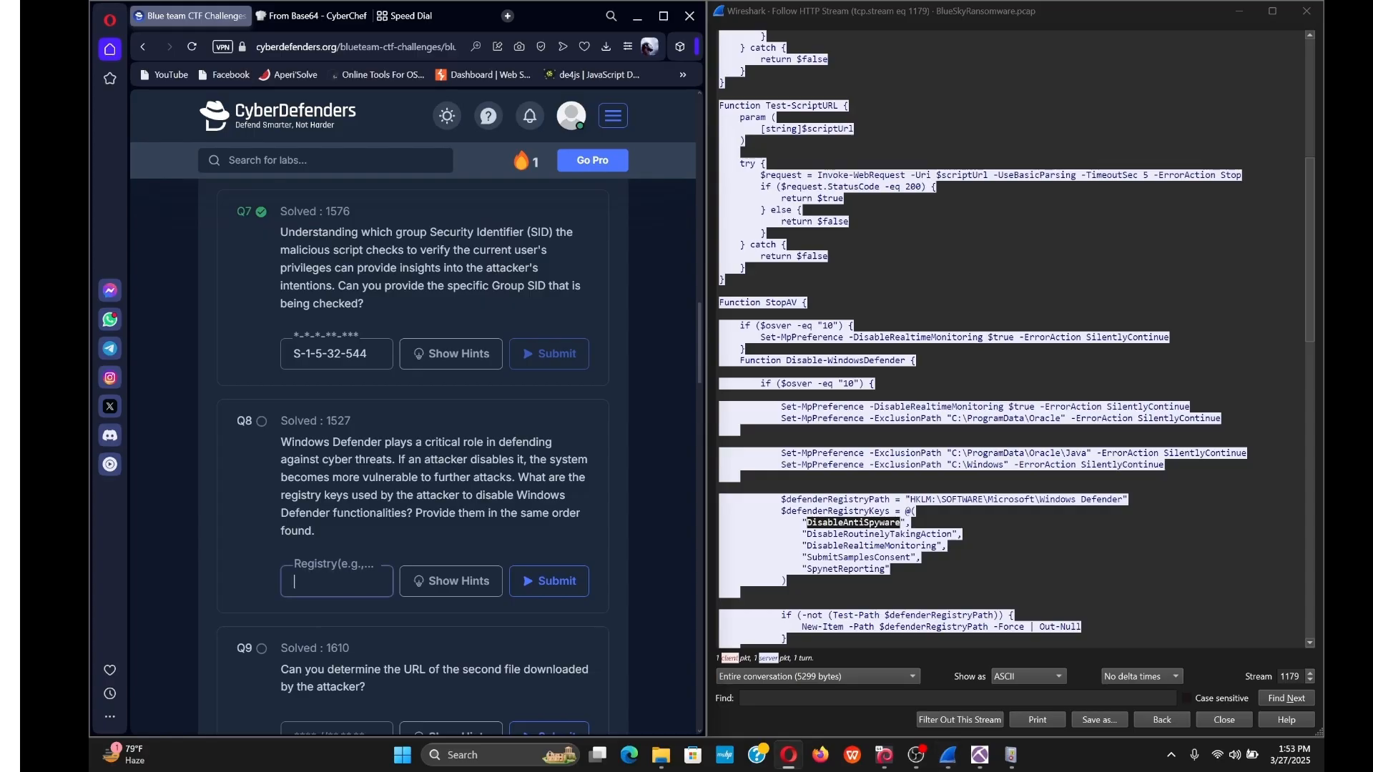
pyautogui.hotkey('ctrl', 'v')
pyautogui.write(',')
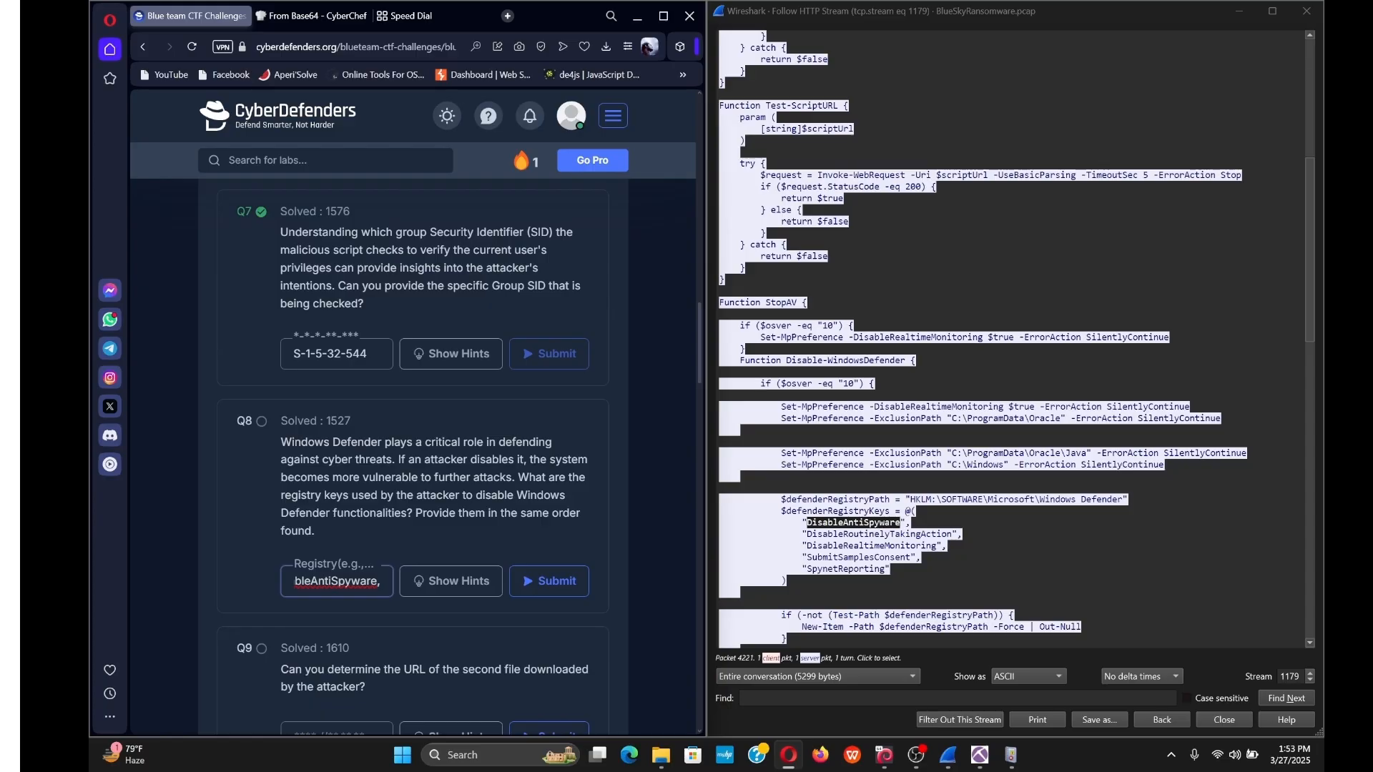
pyautogui.moveTo(805, 534); pyautogui.dragTo(953, 534)
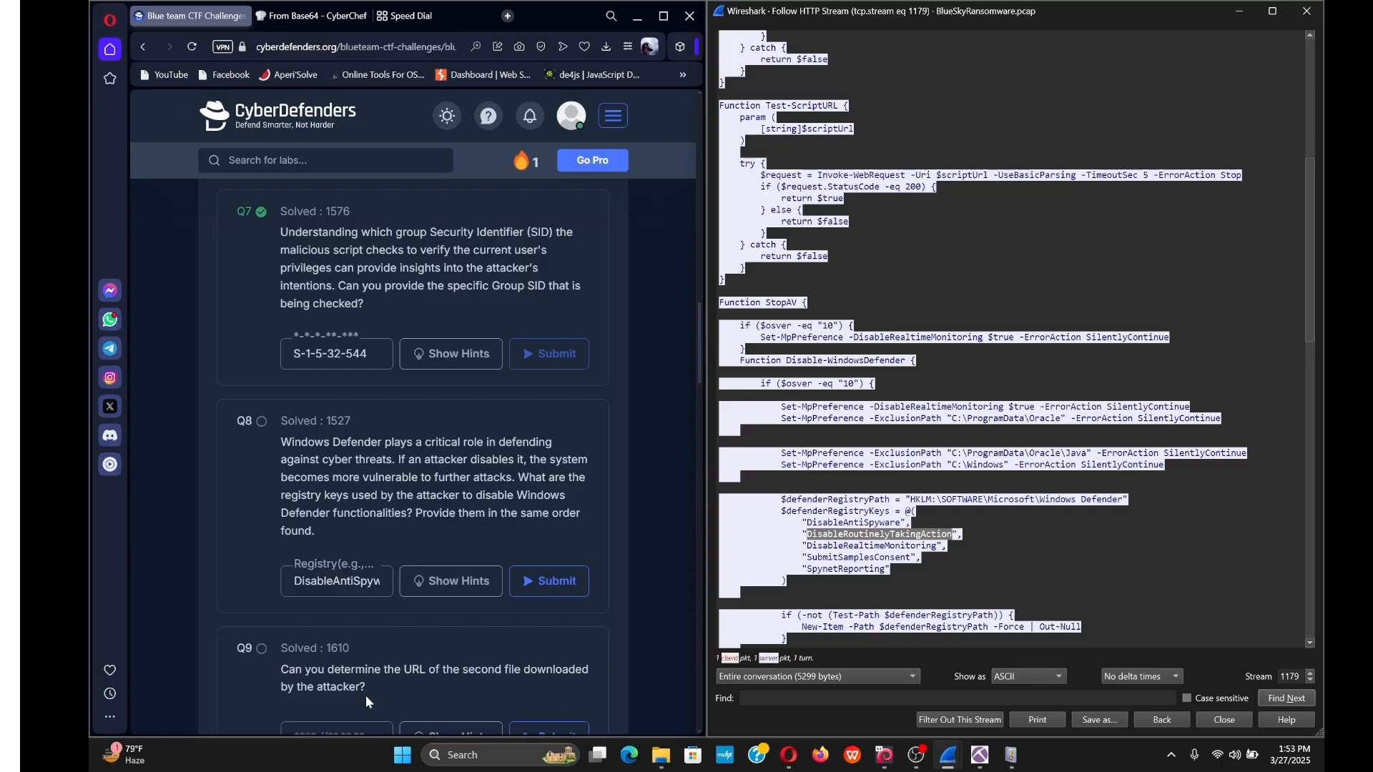
pyautogui.click(332, 582)
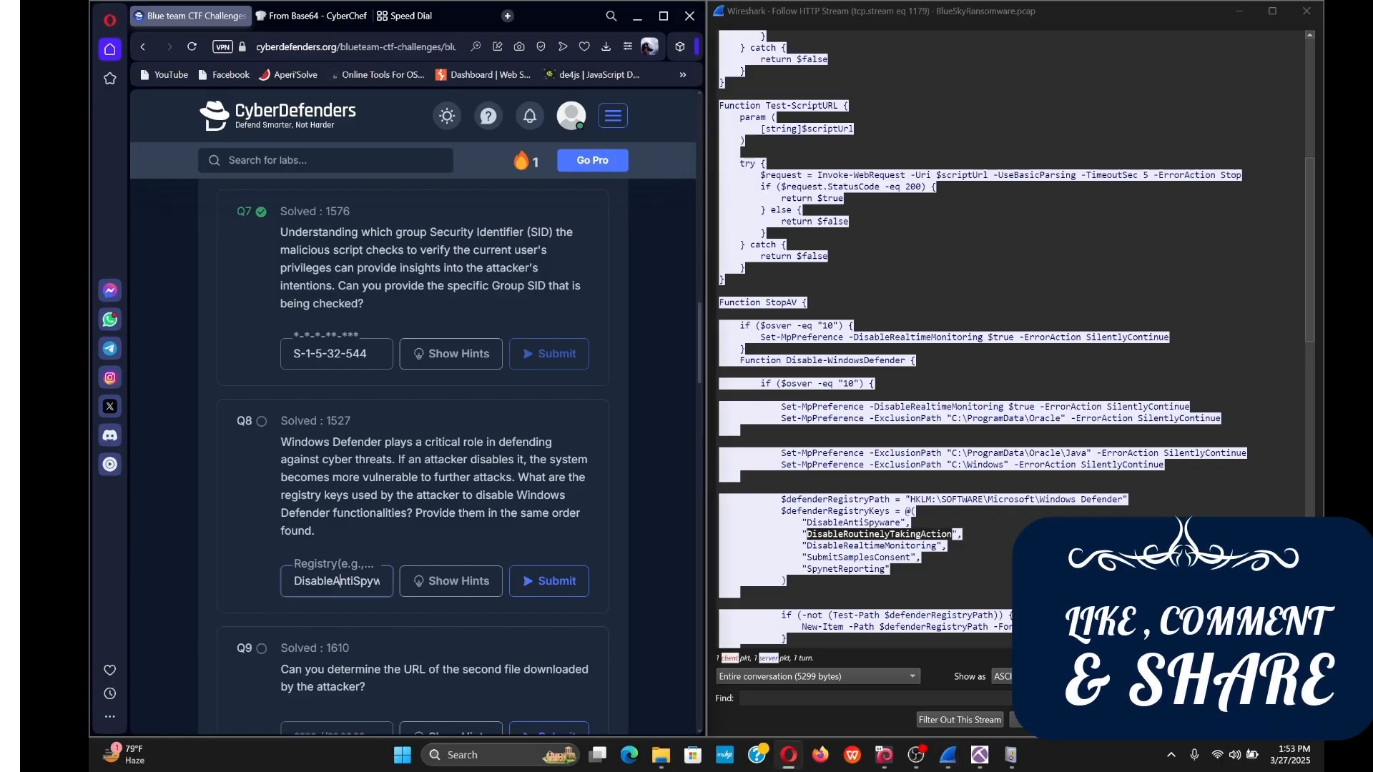
pyautogui.press('End')
pyautogui.write(',')
pyautogui.click(367, 582)
pyautogui.press('End')
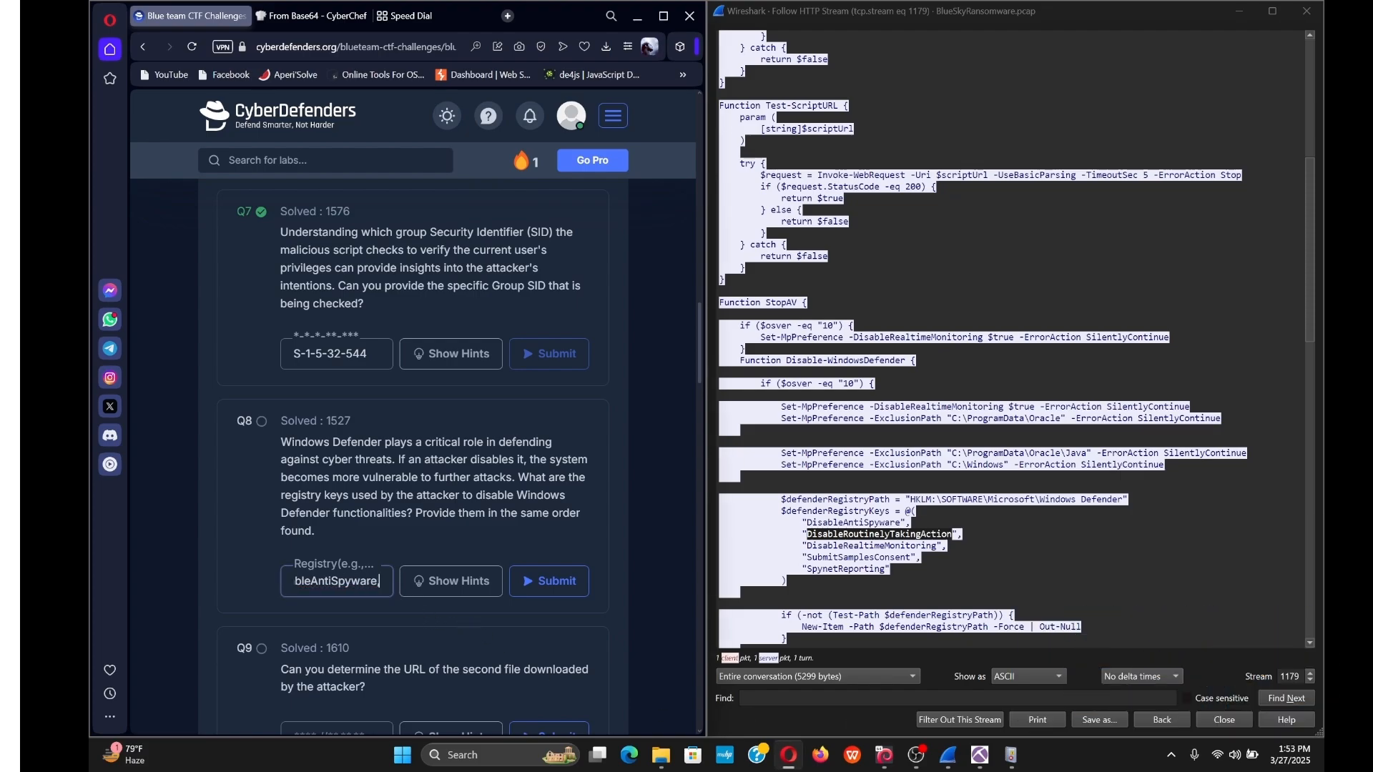
pyautogui.hotkey('ctrl', 'v')
pyautogui.write(',')
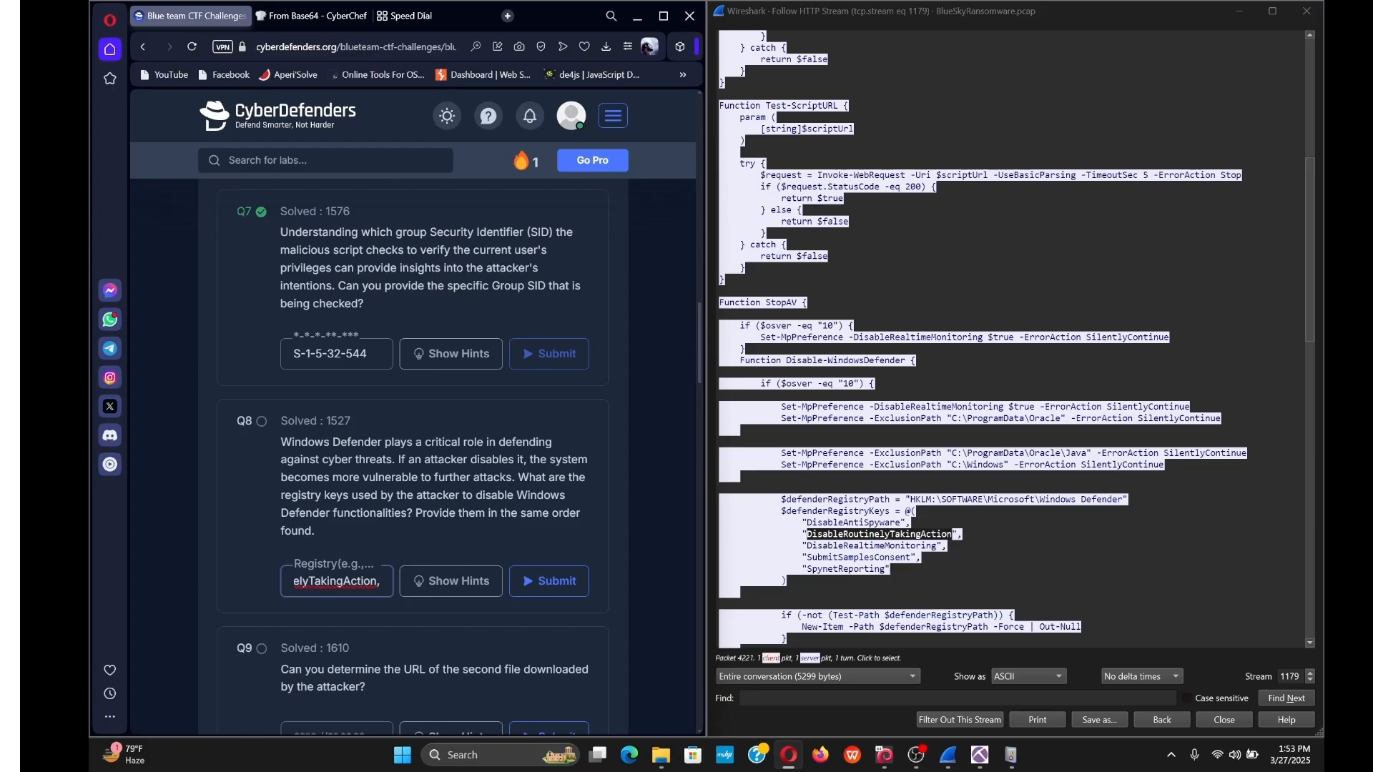
# Append DisableRealtimeMonitoring and SubmitSamplesConsent to the Q8 answer, comma-separated.
pyautogui.moveTo(806, 546); pyautogui.dragTo(938, 546)
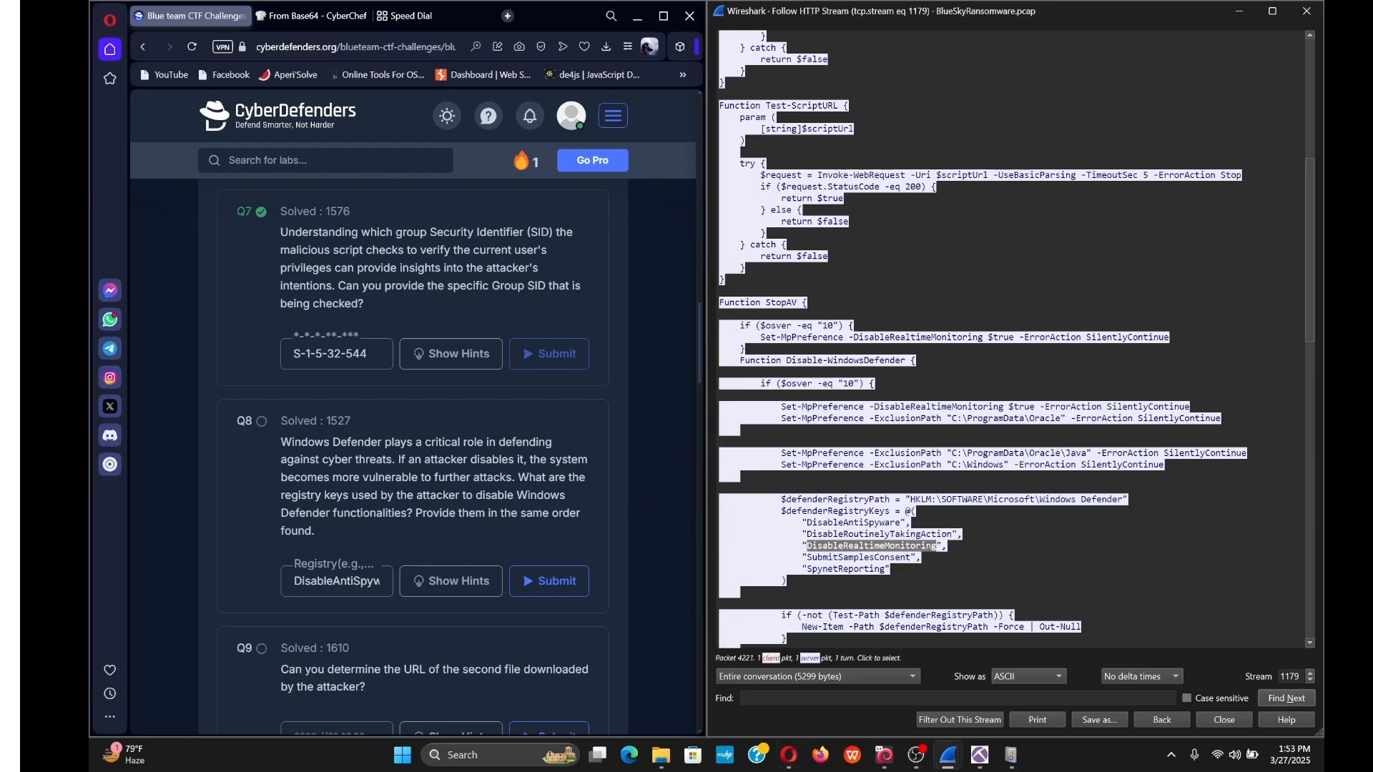
pyautogui.click(360, 580)
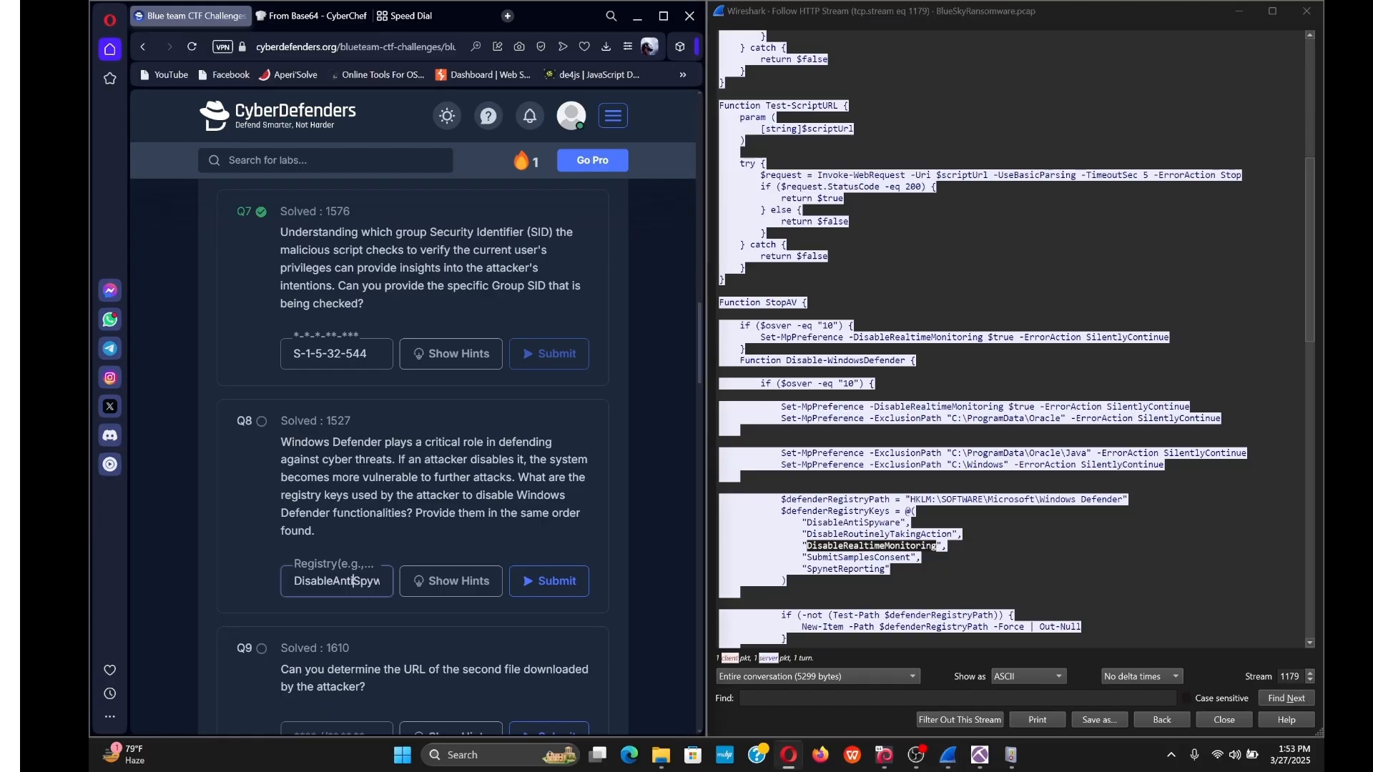
pyautogui.press('Right')
pyautogui.press('Right')
pyautogui.press('Right')
pyautogui.press('Right')
pyautogui.press('Right')
pyautogui.press('Right')
pyautogui.press('Right')
pyautogui.press('Right')
pyautogui.press('Right')
pyautogui.press('Right')
pyautogui.press('Right')
pyautogui.press('Right')
pyautogui.press('Right')
pyautogui.press('Right')
pyautogui.press('Right')
pyautogui.press('Right')
pyautogui.press('Right')
pyautogui.press('Right')
pyautogui.press('Right')
pyautogui.press('Right')
pyautogui.hotkey('ctrl', 'v')
pyautogui.write(',')
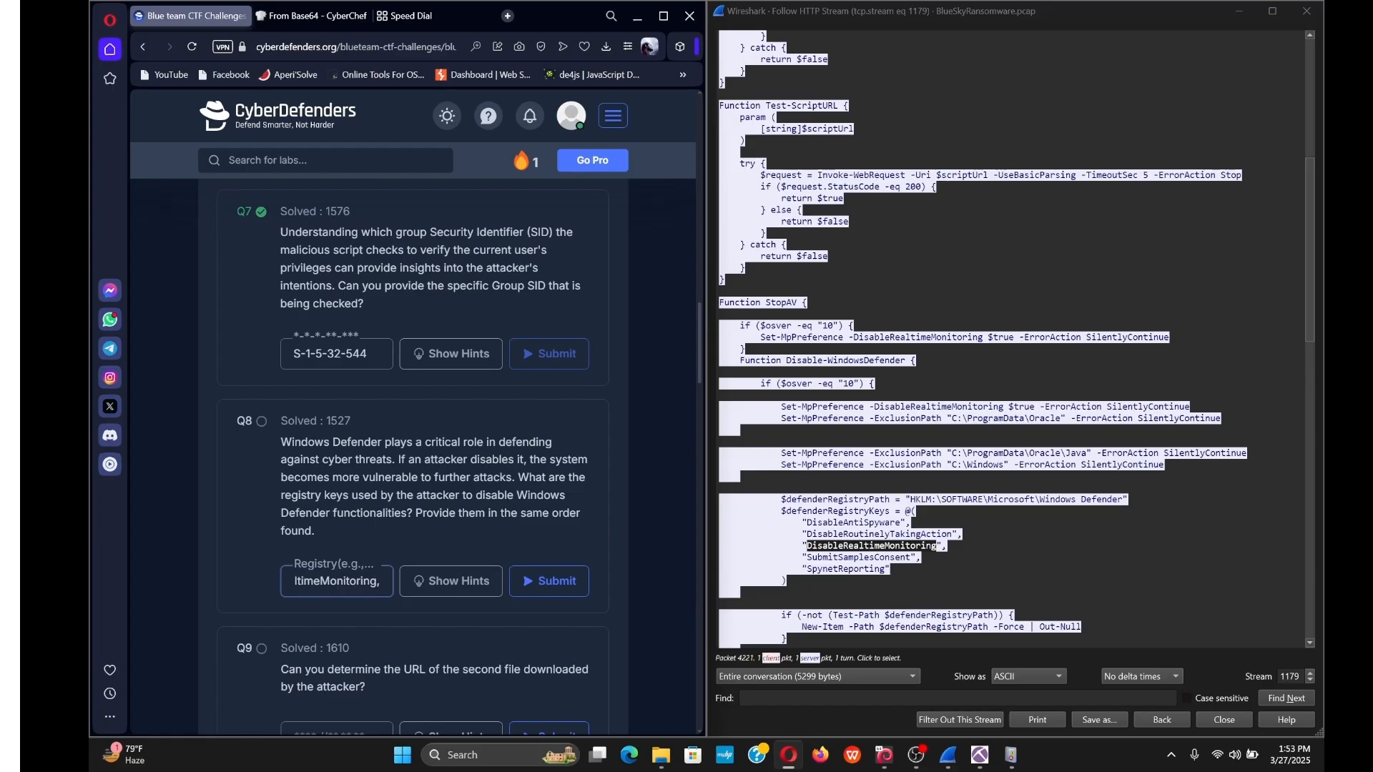
pyautogui.moveTo(806, 558); pyautogui.dragTo(912, 557)
pyautogui.hotkey('ctrl', 'c')
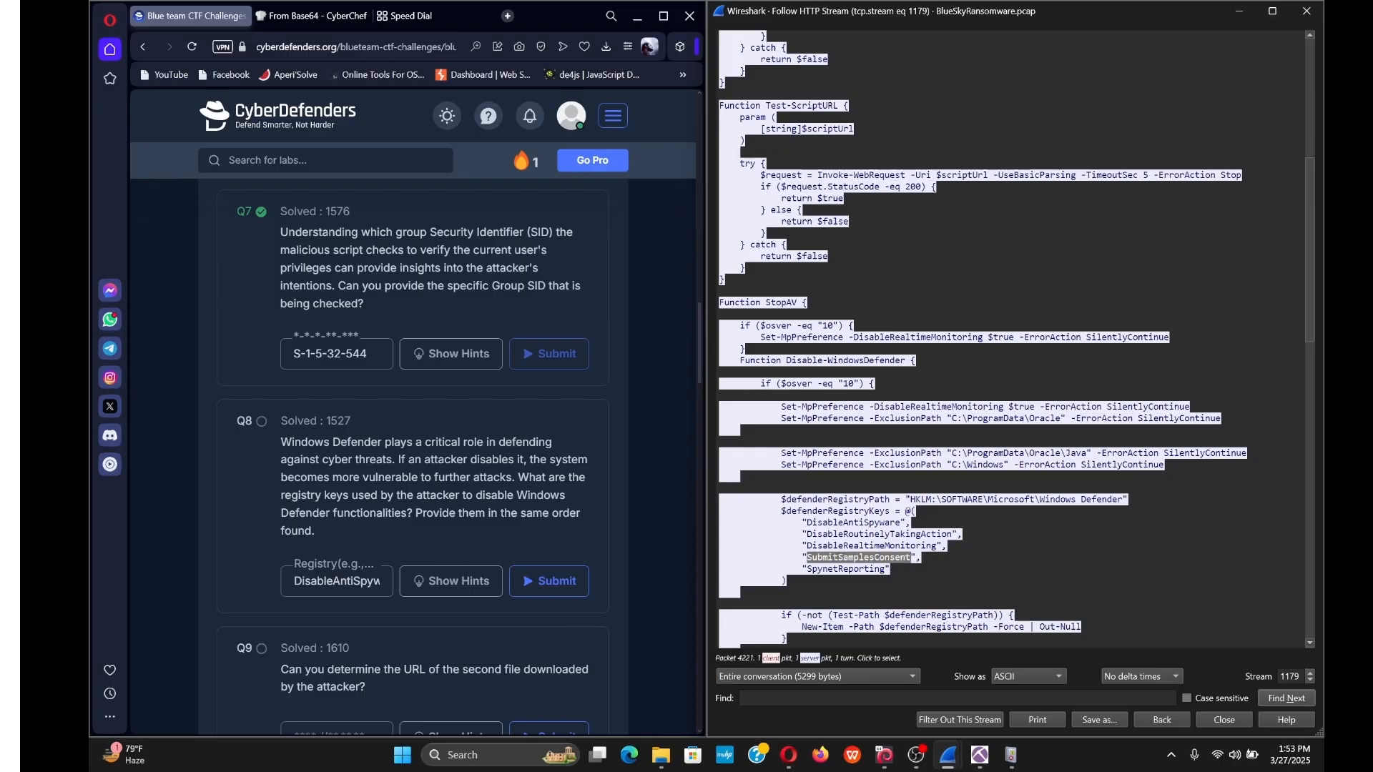
pyautogui.click(332, 582)
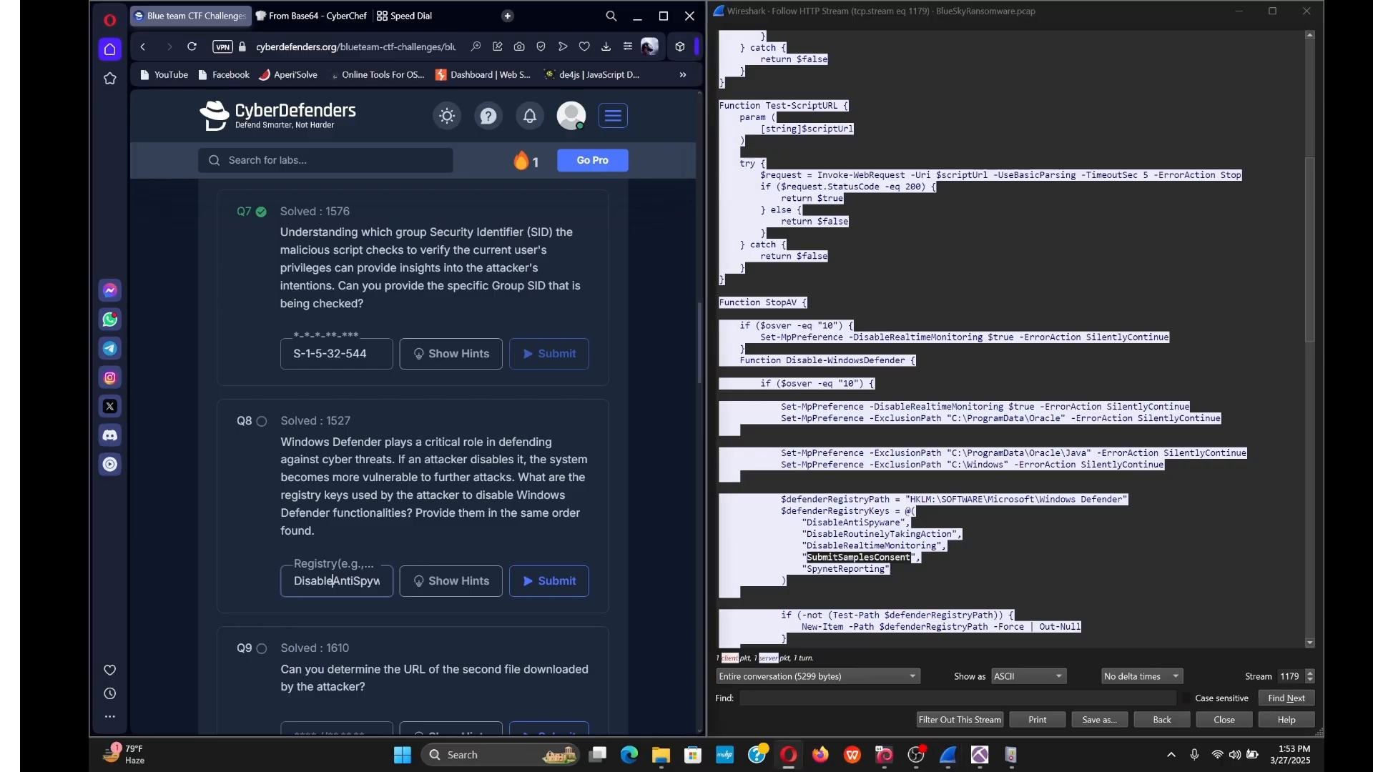
pyautogui.press('Right')
pyautogui.press('Right')
pyautogui.press('Right')
pyautogui.press('Right')
pyautogui.press('Right')
pyautogui.press('Right')
pyautogui.press('Right')
pyautogui.press('Right')
pyautogui.press('Right')
pyautogui.press('Right')
pyautogui.press('Right')
pyautogui.press('Right')
pyautogui.press('Right')
pyautogui.press('Right')
pyautogui.press('Right')
pyautogui.press('Right')
pyautogui.press('Right')
pyautogui.press('Right')
pyautogui.press('Right')
pyautogui.press('Right')
pyautogui.press('Right')
pyautogui.press('Right')
pyautogui.press('Right')
pyautogui.press('Right')
pyautogui.press('Right')
pyautogui.press('Right')
pyautogui.press('Right')
pyautogui.press('Right')
pyautogui.press('Right')
pyautogui.press('Right')
pyautogui.press('Right')
pyautogui.press('Right')
pyautogui.press('Right')
pyautogui.press('Right')
pyautogui.press('Right')
pyautogui.press('Right')
pyautogui.press('Right')
pyautogui.press('Right')
pyautogui.press('Right')
pyautogui.press('Right')
pyautogui.hotkey('ctrl', 'v')
pyautogui.write(',')
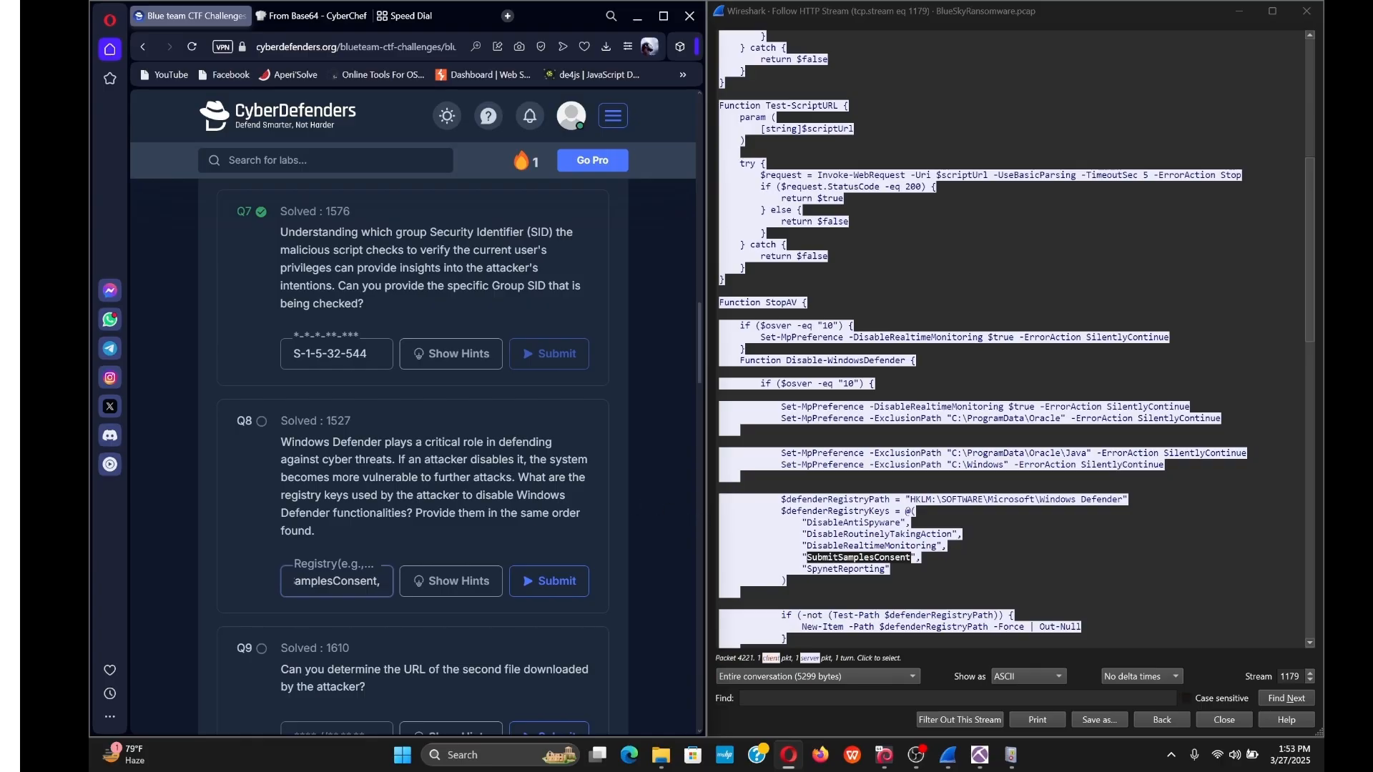
# Add SpynetReporting as the final key and submit the Q8 answer.
pyautogui.moveTo(807, 568); pyautogui.dragTo(886, 568)
pyautogui.hotkey('ctrl', 'c')
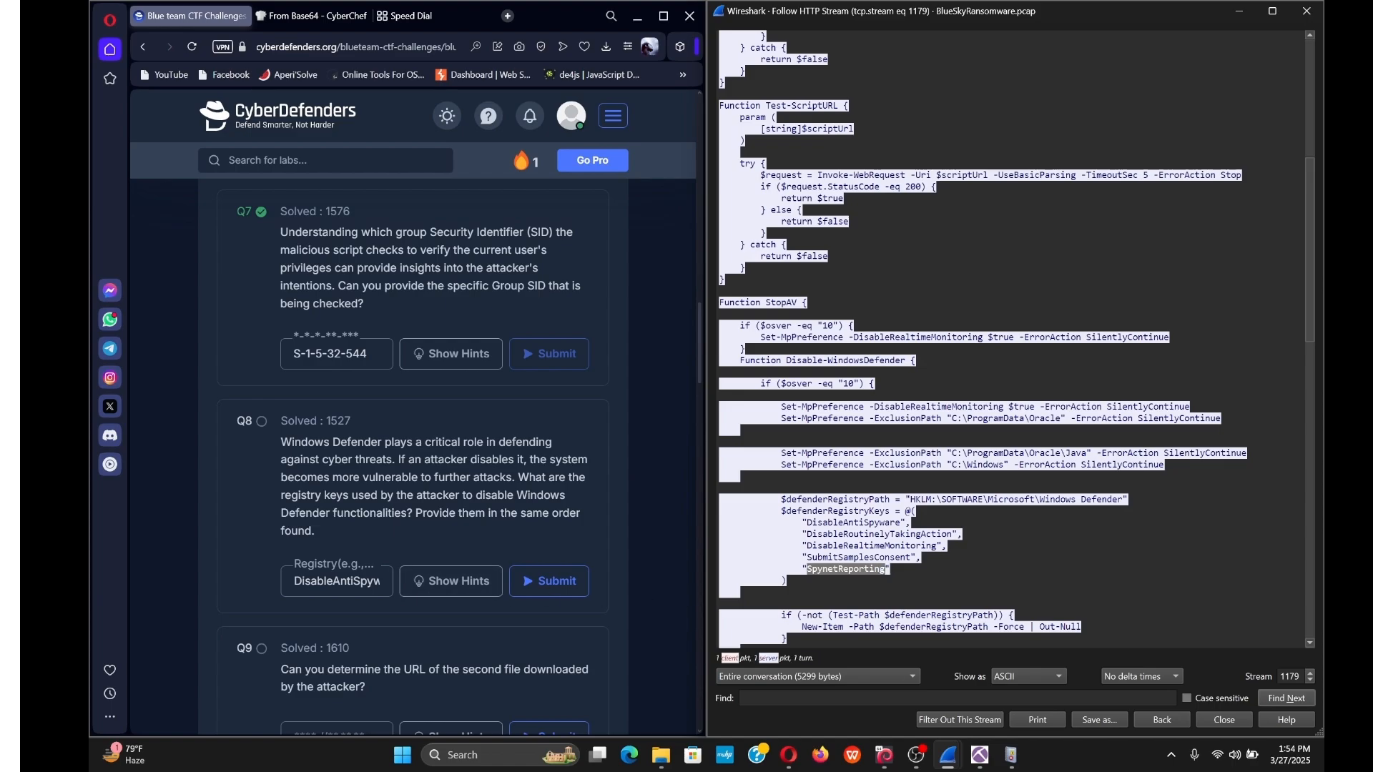
pyautogui.click(348, 580)
pyautogui.press('Right')
pyautogui.press('Right')
pyautogui.press('Right')
pyautogui.press('Right')
pyautogui.press('Right')
pyautogui.press('Right')
pyautogui.press('Right')
pyautogui.press('Right')
pyautogui.press('Right')
pyautogui.press('Right')
pyautogui.press('Right')
pyautogui.press('Right')
pyautogui.press('Right')
pyautogui.press('Right')
pyautogui.press('Right')
pyautogui.press('Right')
pyautogui.press('Right')
pyautogui.press('Right')
pyautogui.press('Right')
pyautogui.press('Right')
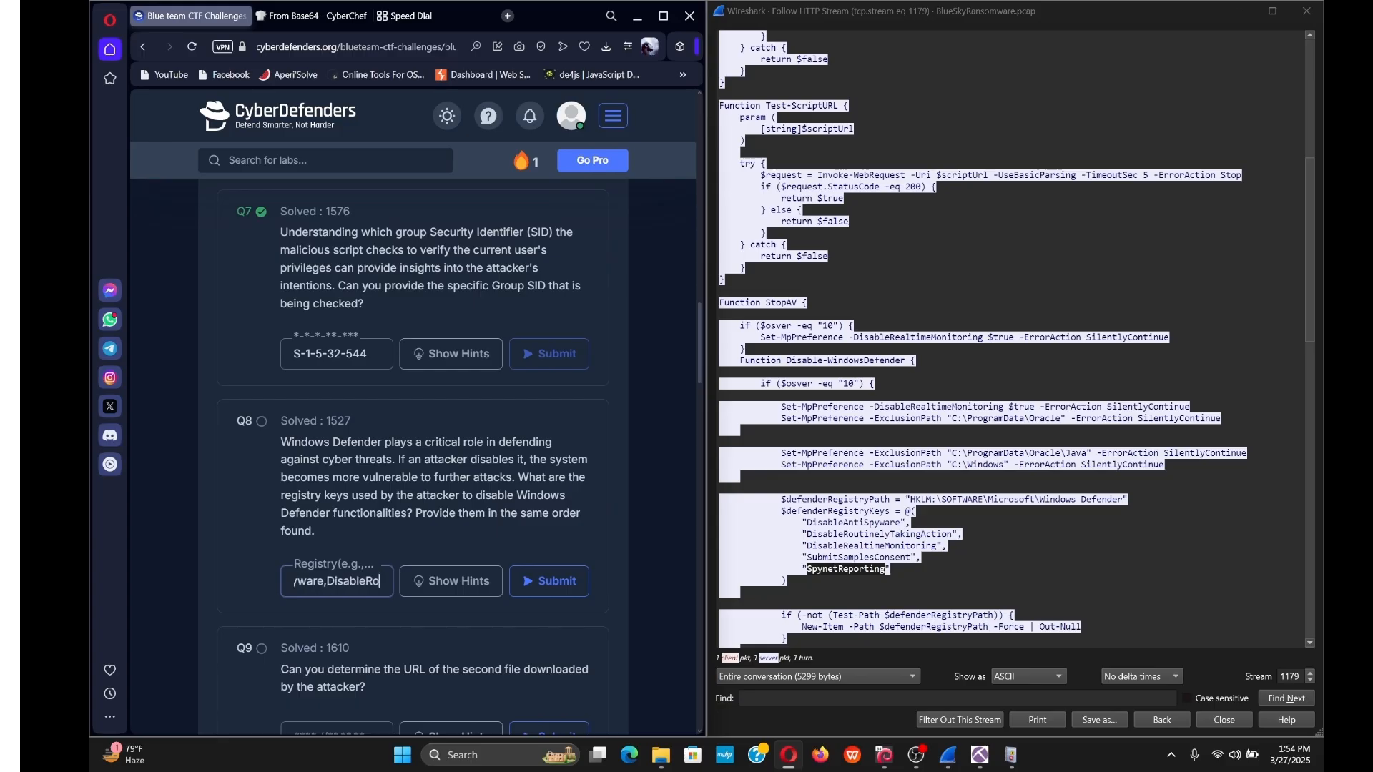
pyautogui.press('Right')
pyautogui.press('Right')
pyautogui.press('Right')
pyautogui.press('Right')
pyautogui.press('Right')
pyautogui.press('Right')
pyautogui.press('Right')
pyautogui.press('Right')
pyautogui.press('Right')
pyautogui.press('Right')
pyautogui.press('Right')
pyautogui.press('Right')
pyautogui.press('Right')
pyautogui.press('Right')
pyautogui.press('Right')
pyautogui.press('Right')
pyautogui.press('Right')
pyautogui.press('Right')
pyautogui.press('Right')
pyautogui.press('Right')
pyautogui.hotkey('ctrl', 'v')
pyautogui.click(557, 578)
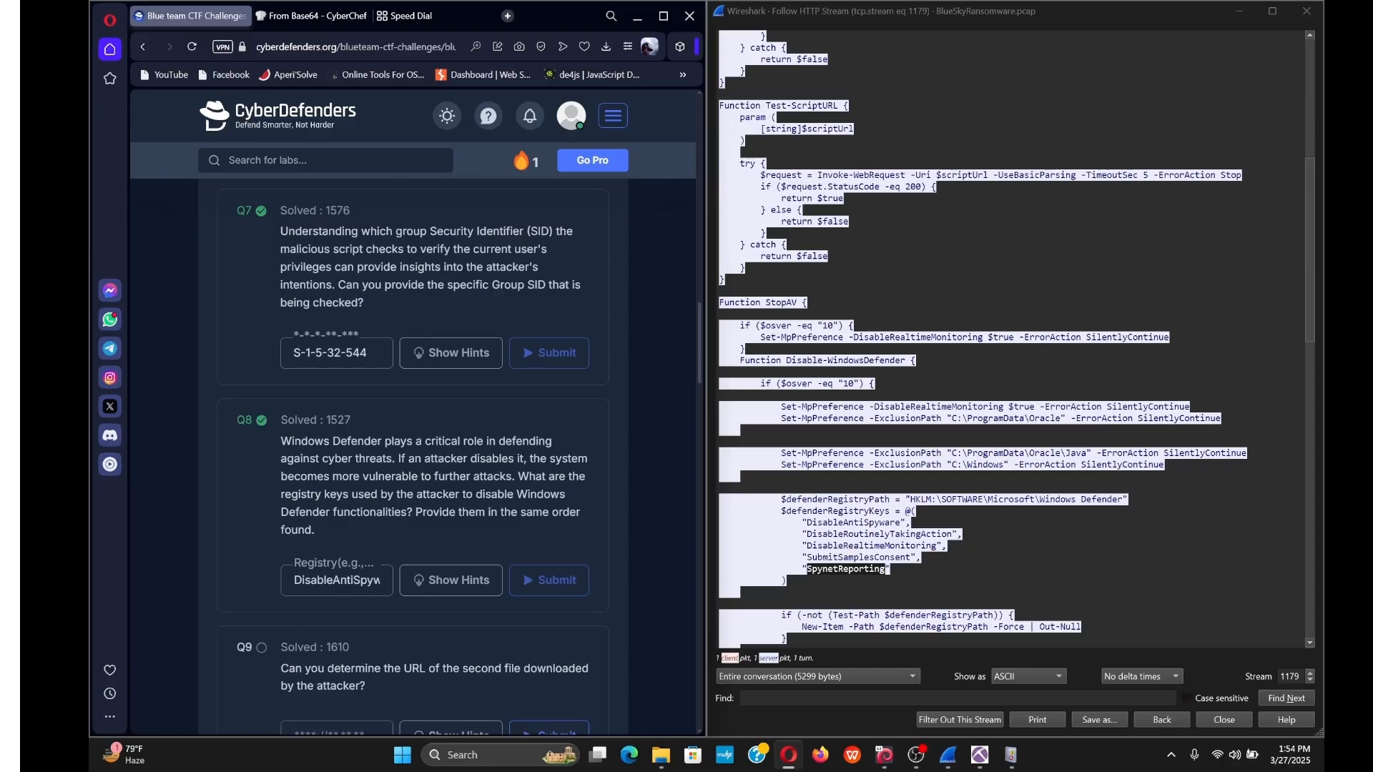
# Scroll the checking.ps1 stream past StopAV to the CleanerEtc function that downloads del.ps1.
pyautogui.scroll(-2, 279, 545)
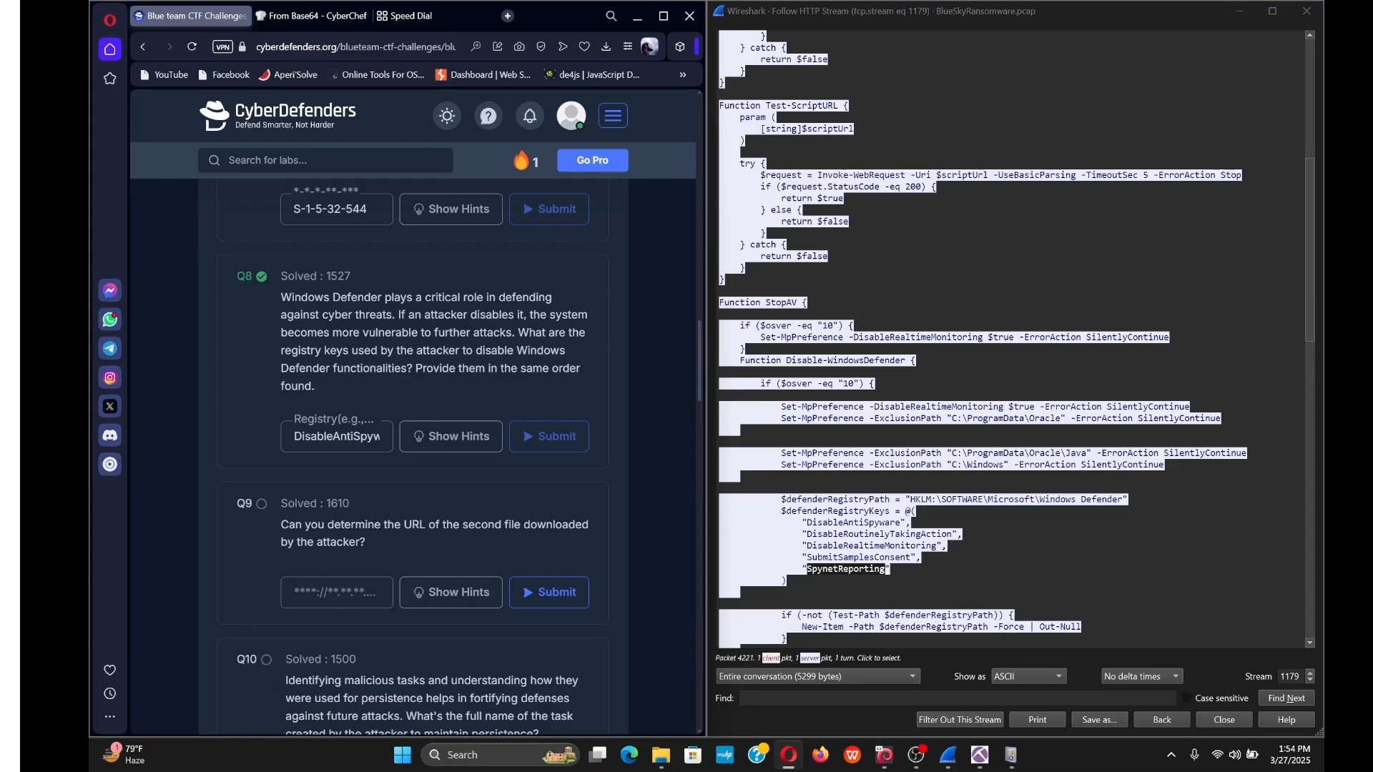
pyautogui.scroll(-6, 1012, 337)
pyautogui.scroll(8, 1012, 336)
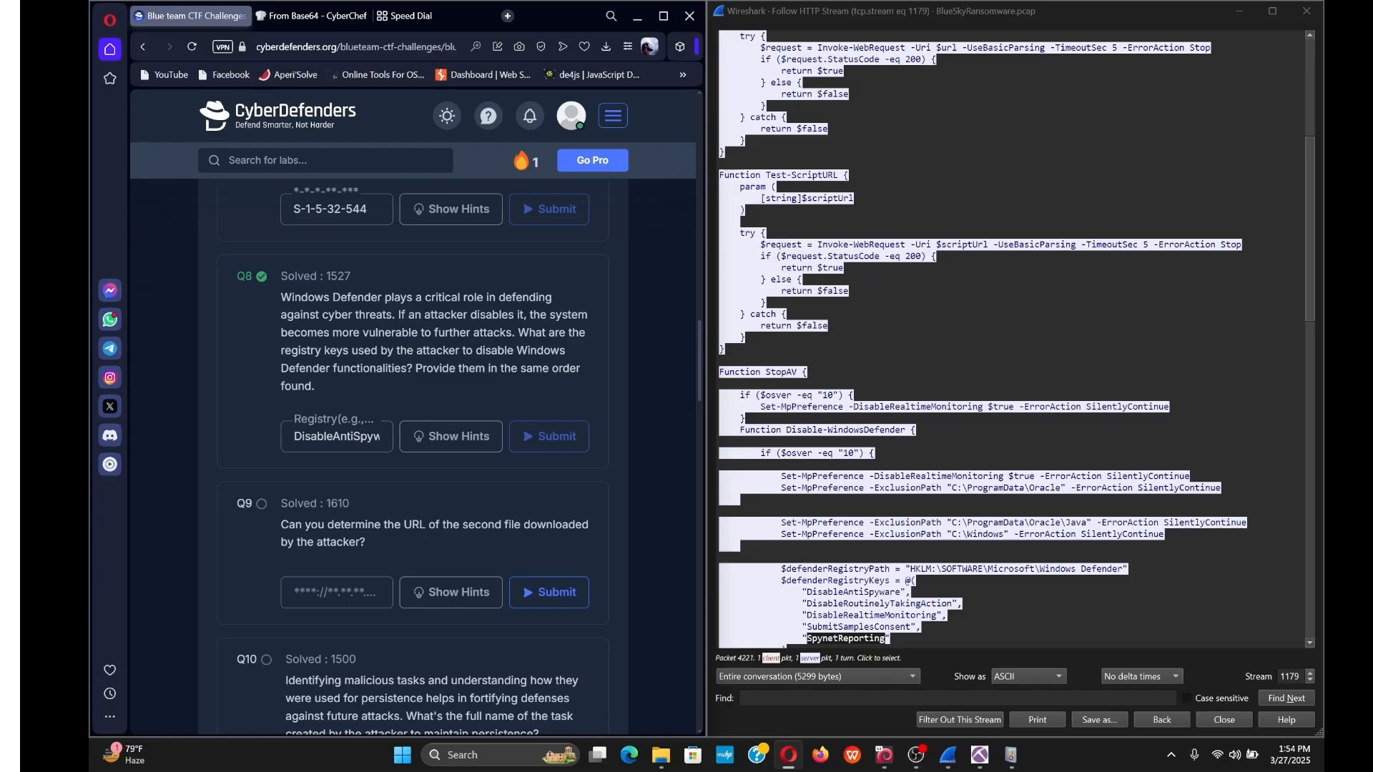
pyautogui.scroll(9, 1012, 336)
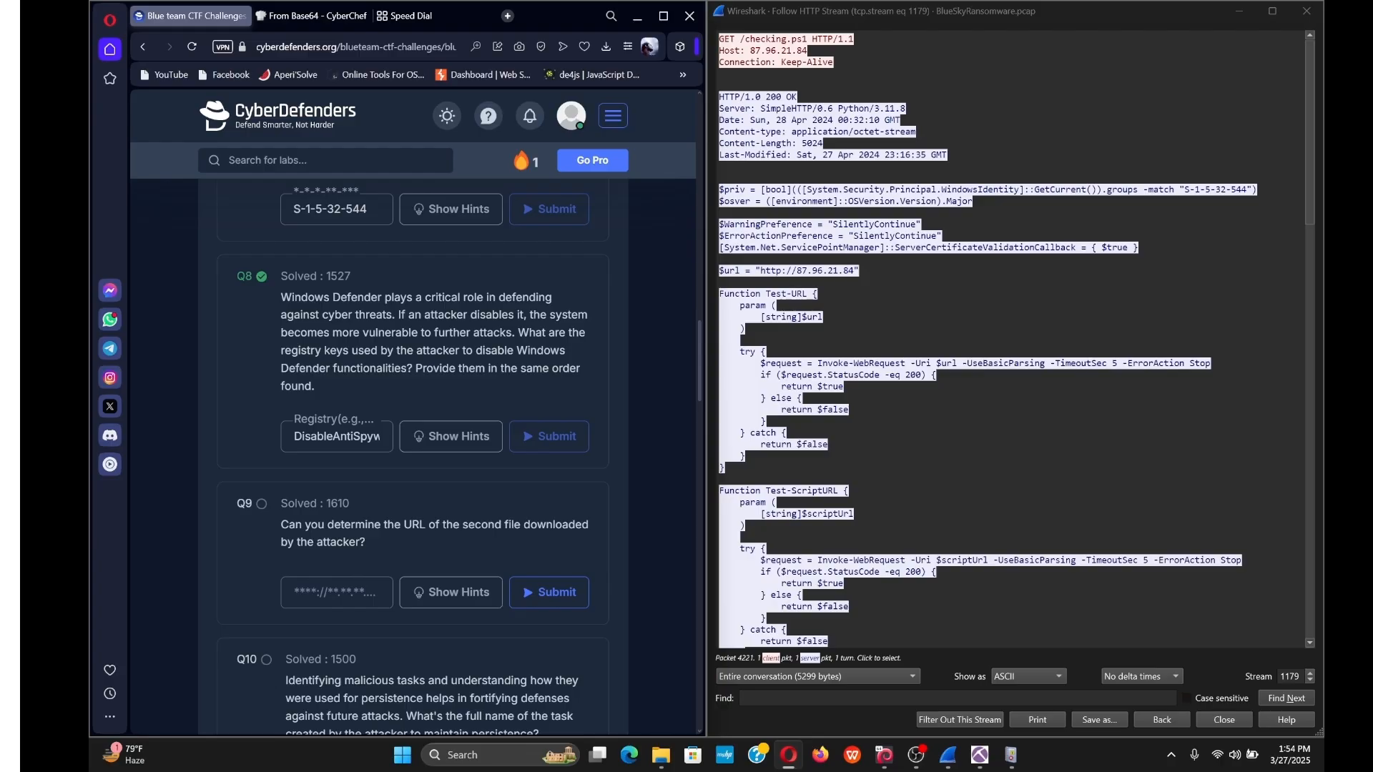
pyautogui.scroll(-10, 1012, 336)
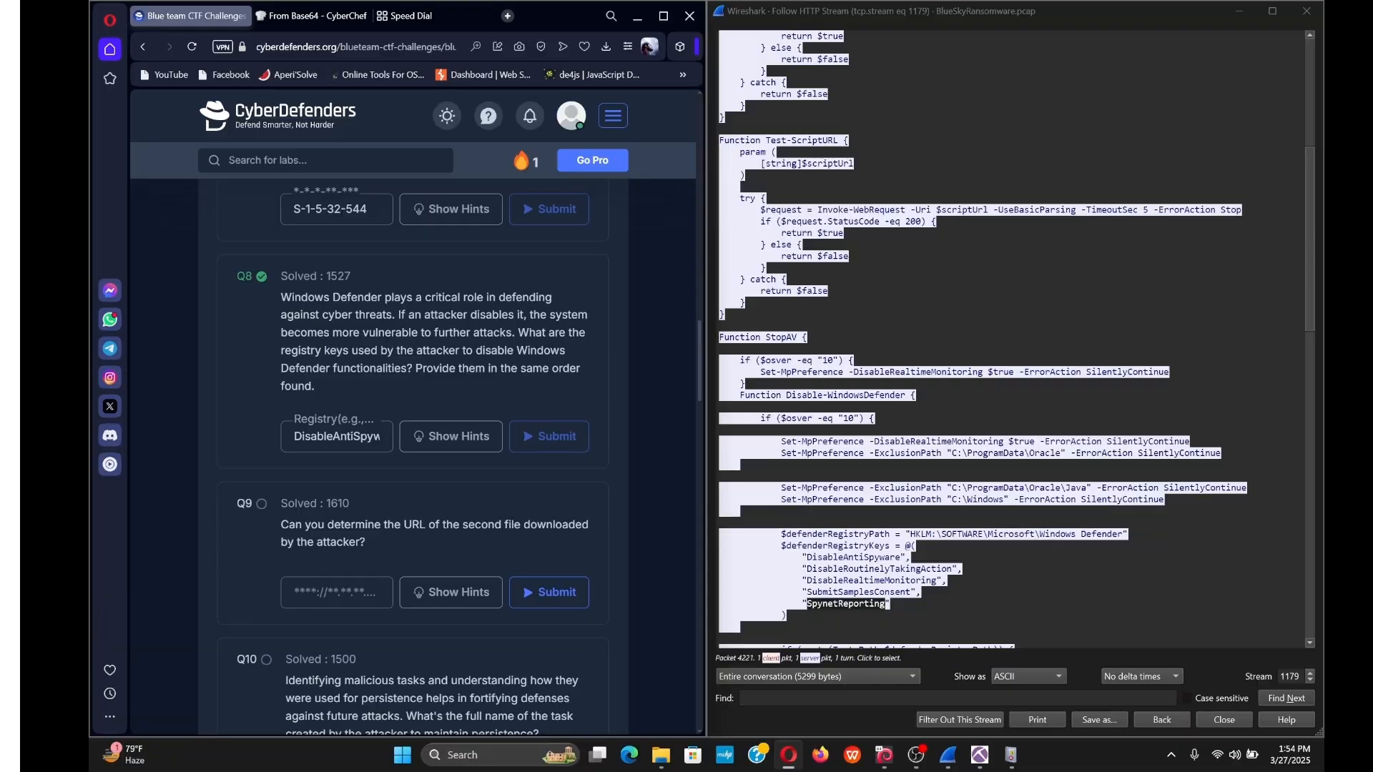
pyautogui.scroll(-2, 1012, 336)
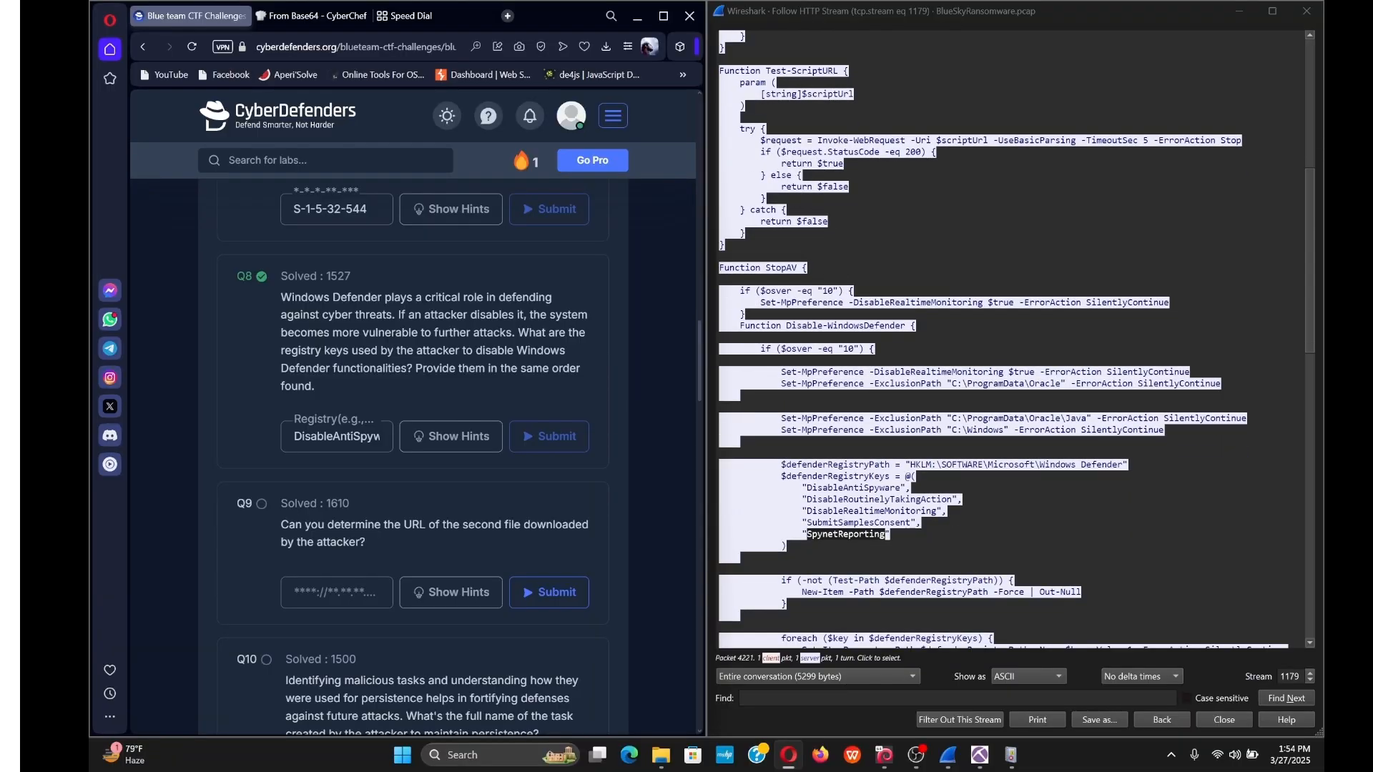
pyautogui.scroll(-6, 1012, 337)
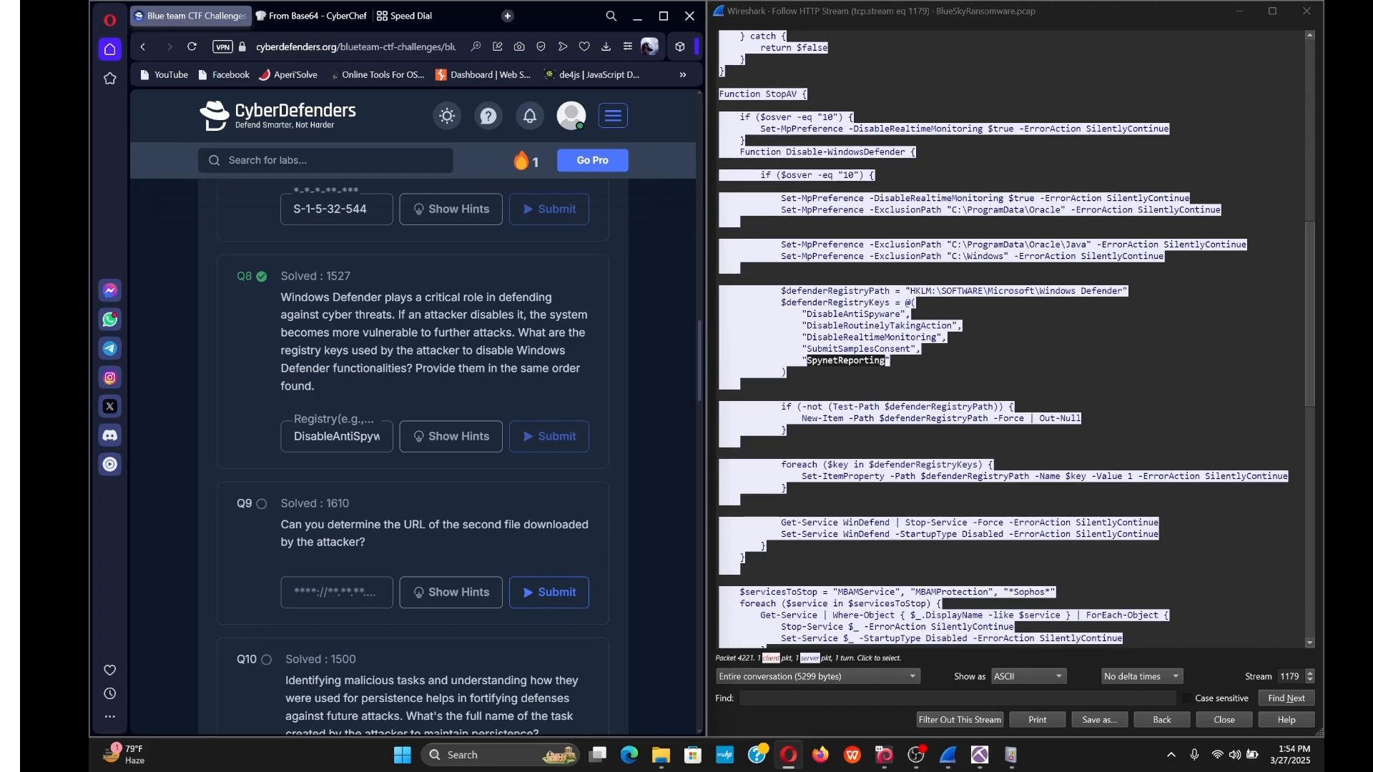
pyautogui.scroll(-1, 1012, 340)
pyautogui.scroll(-1, 1012, 340)
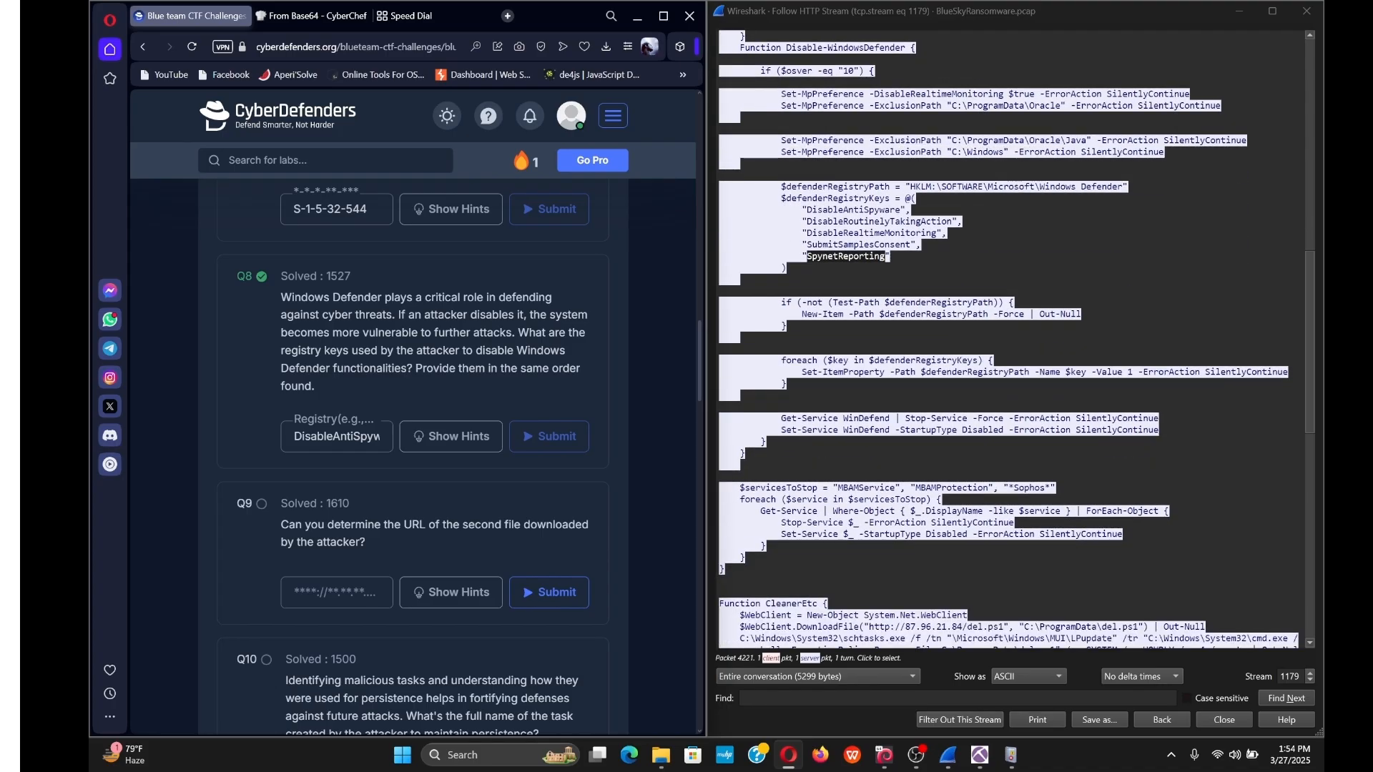
pyautogui.scroll(-2, 1012, 340)
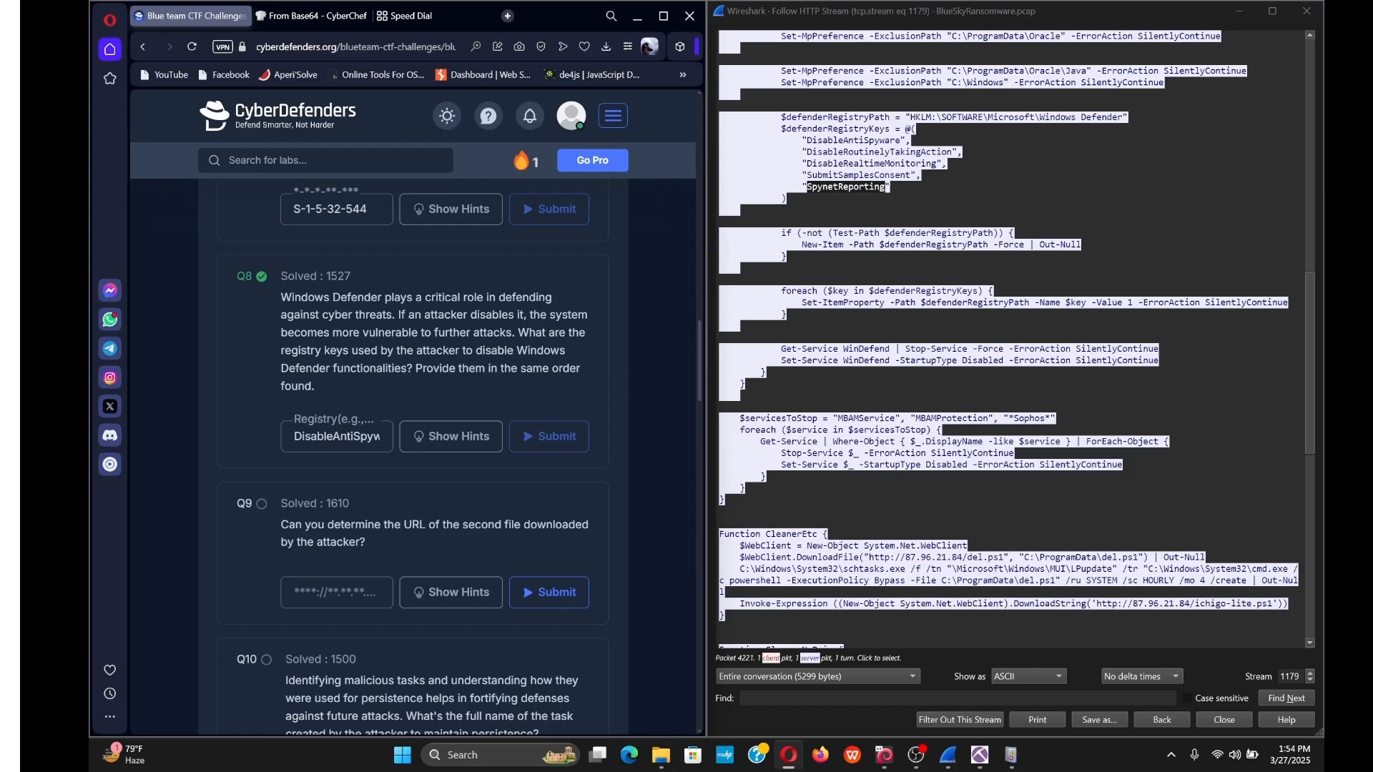
pyautogui.scroll(-1, 1012, 340)
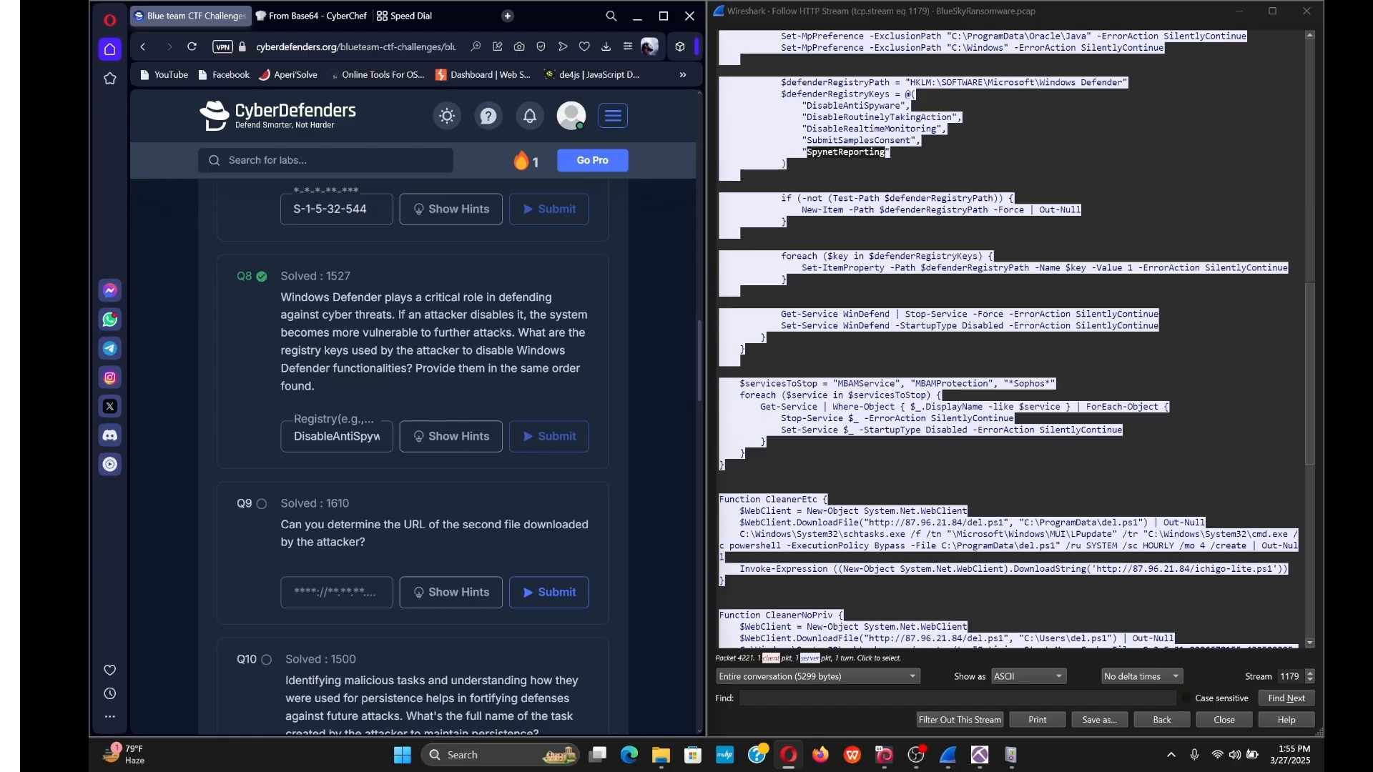
pyautogui.click(930, 486)
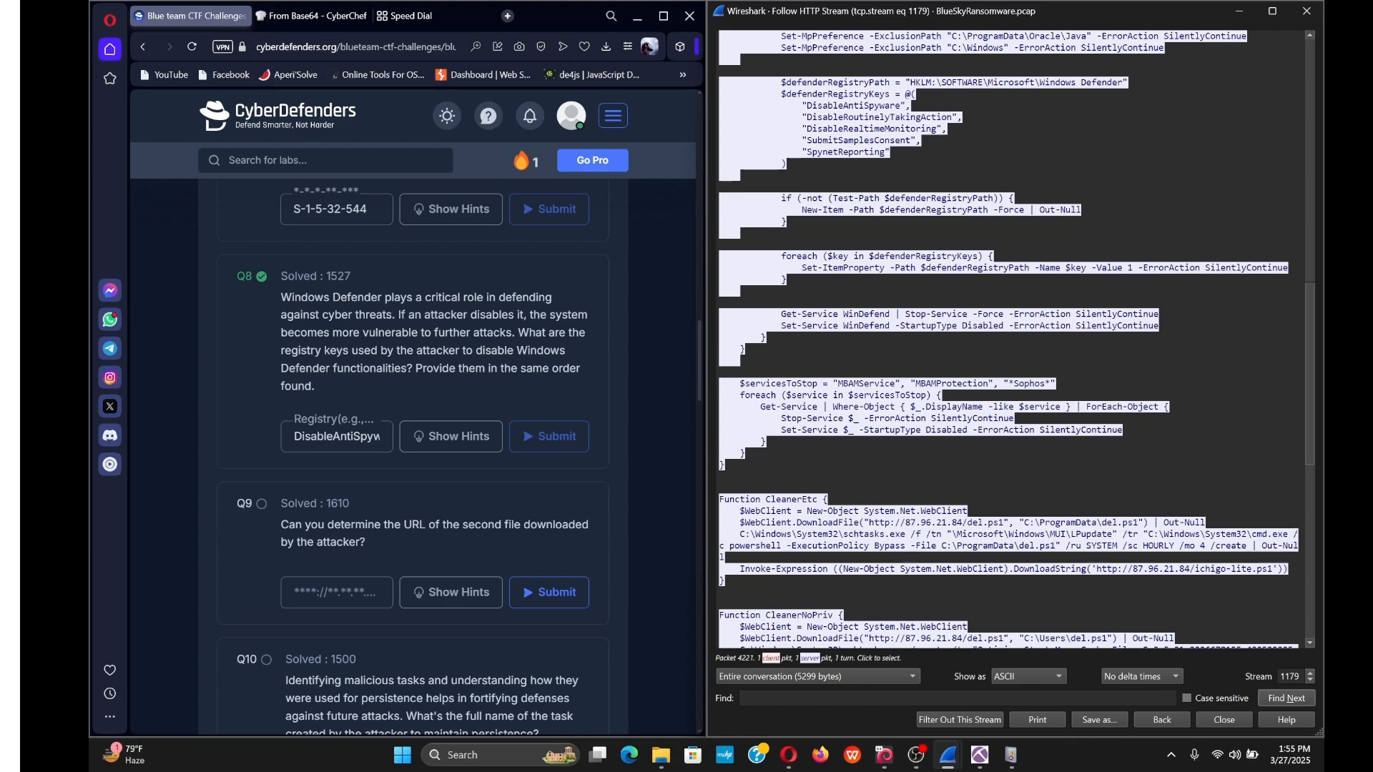
pyautogui.moveTo(1004, 522); pyautogui.dragTo(869, 522)
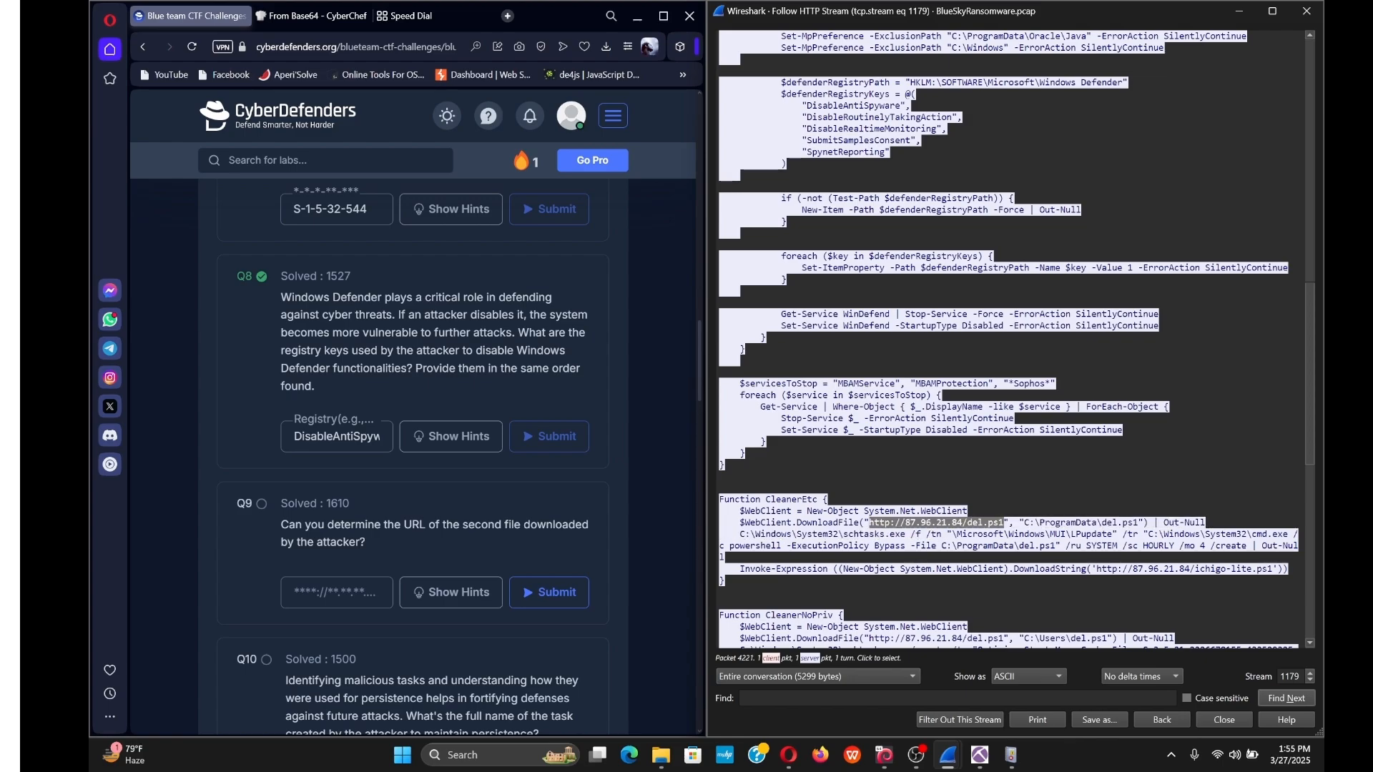
pyautogui.rightClick(899, 525)
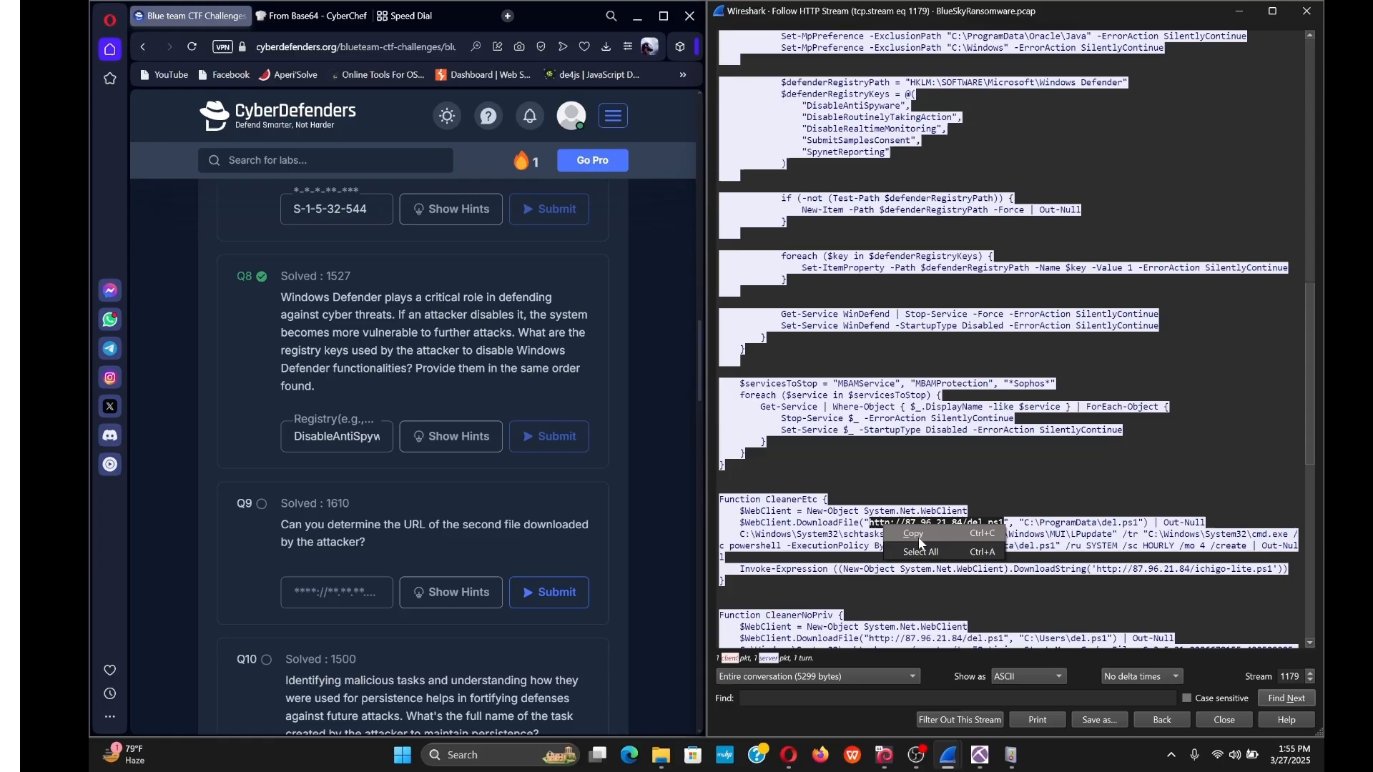
pyautogui.click(918, 538)
pyautogui.click(350, 595)
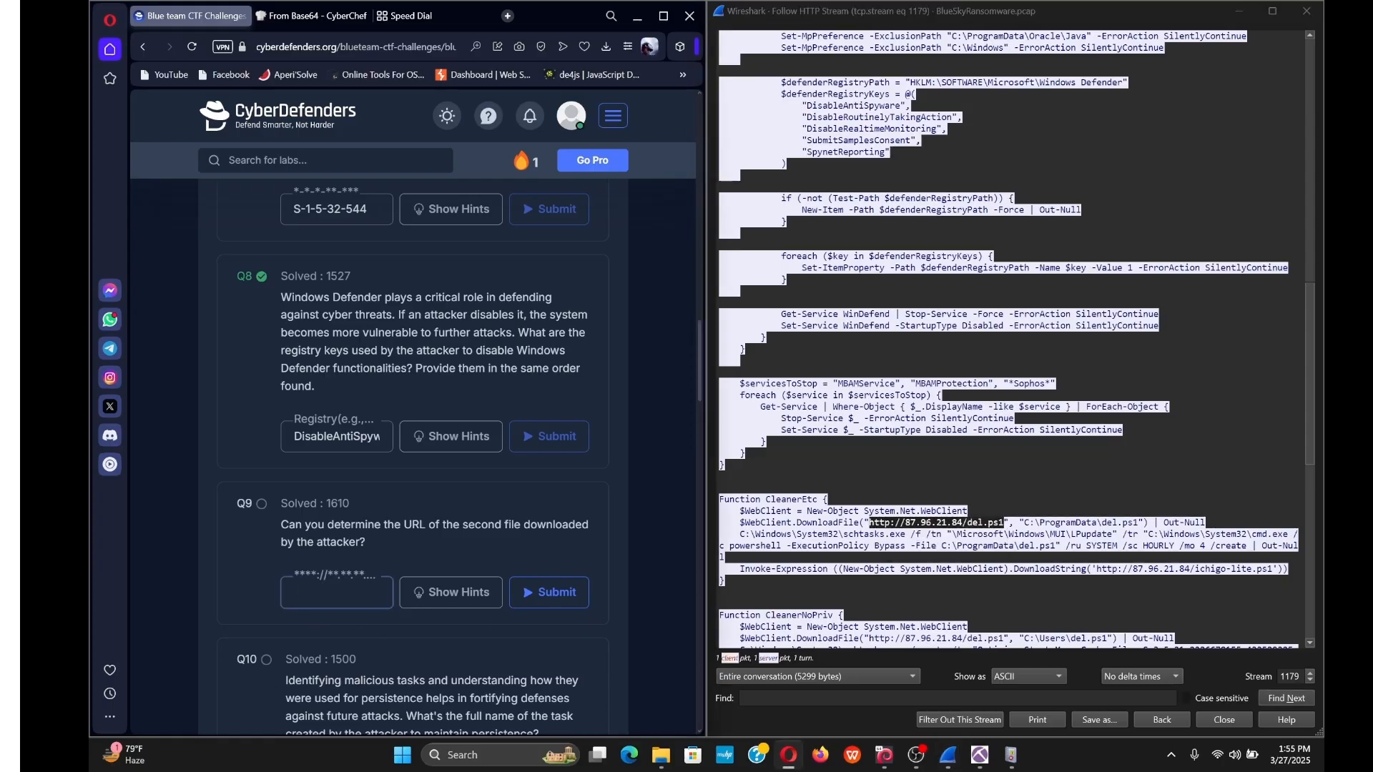
pyautogui.hotkey('ctrl', 'v')
pyautogui.press('Return')
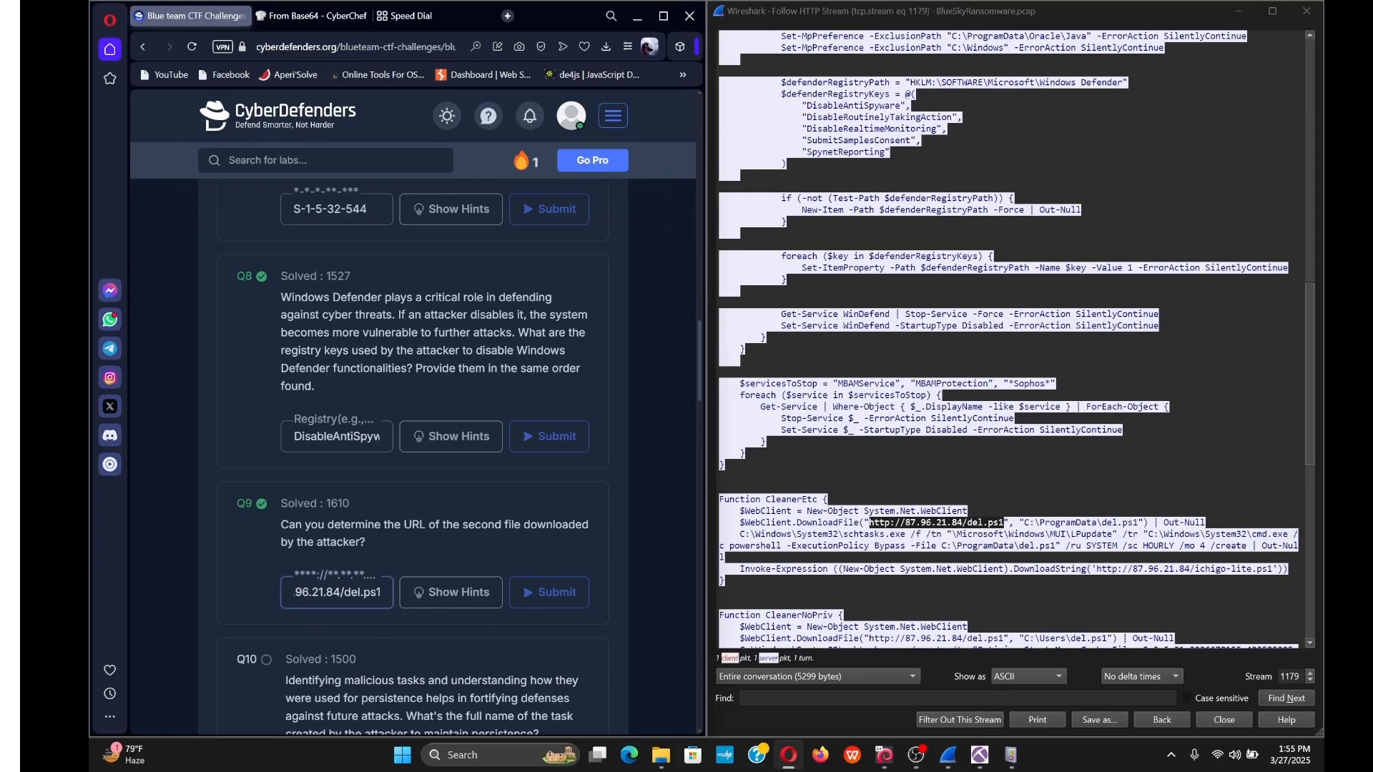
pyautogui.scroll(-4, 312, 532)
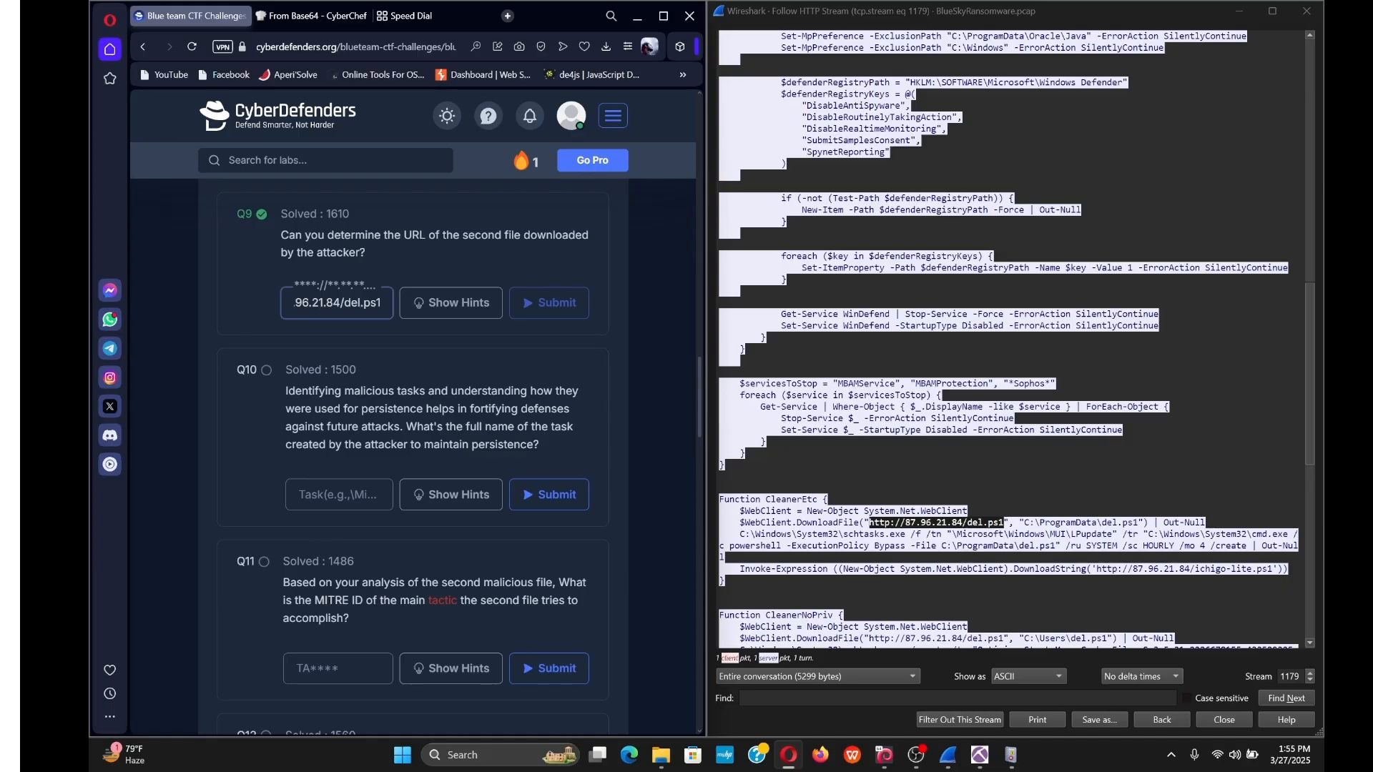
# Inspect the schtasks.exe line, highlighting the LPupdate task name and ExecutionPolicy Bypass argument.
pyautogui.click(930, 525)
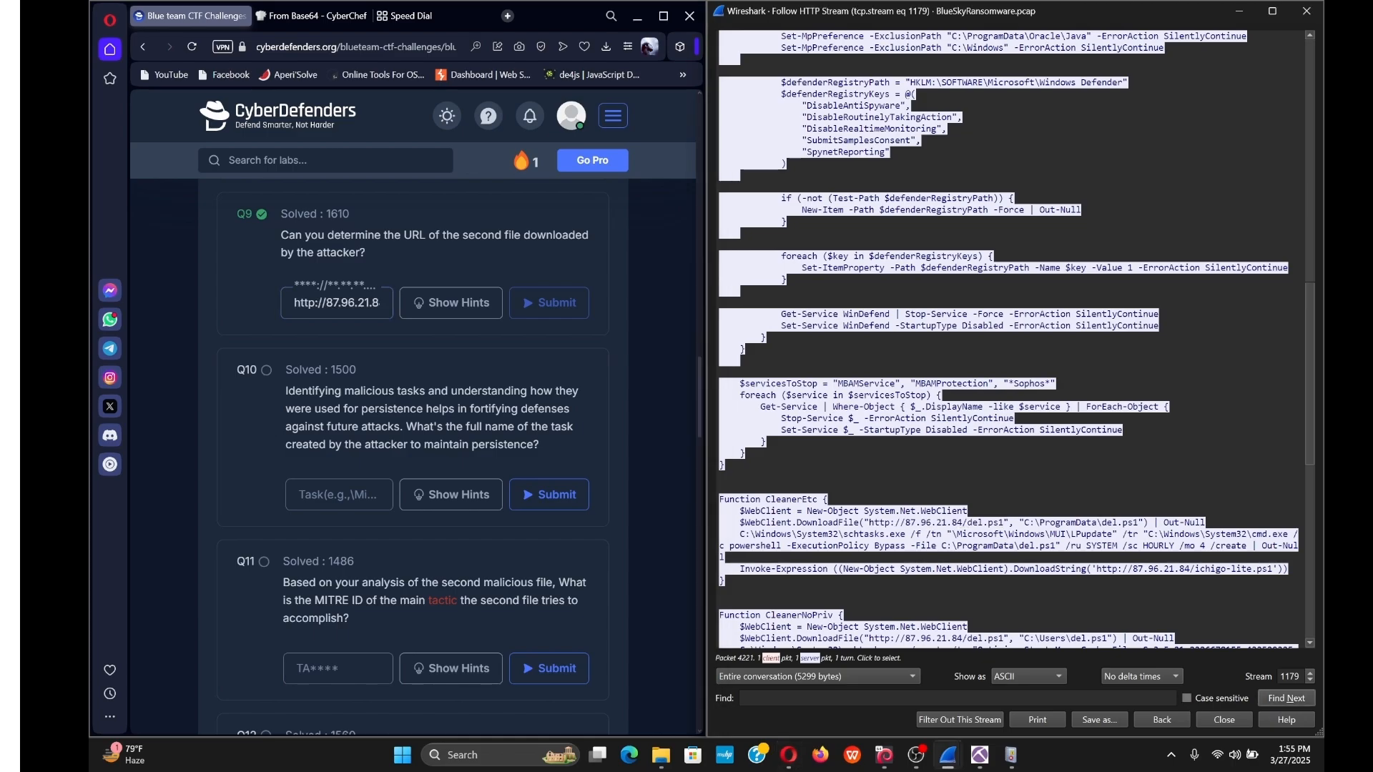
pyautogui.moveTo(907, 534); pyautogui.dragTo(844, 534)
pyautogui.click(880, 535)
pyautogui.moveTo(1117, 535); pyautogui.dragTo(1071, 535)
pyautogui.click(1112, 535)
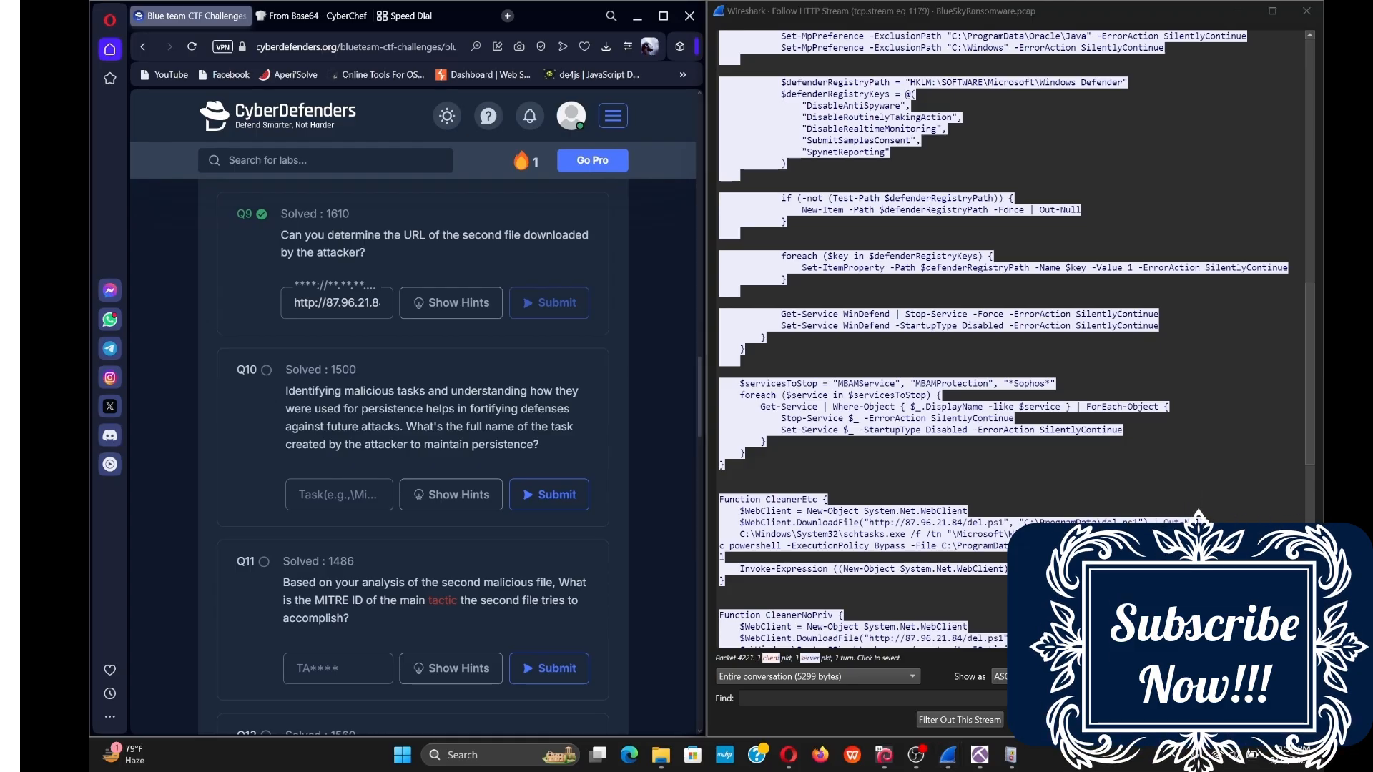
pyautogui.moveTo(787, 547); pyautogui.dragTo(901, 547)
pyautogui.click(901, 547)
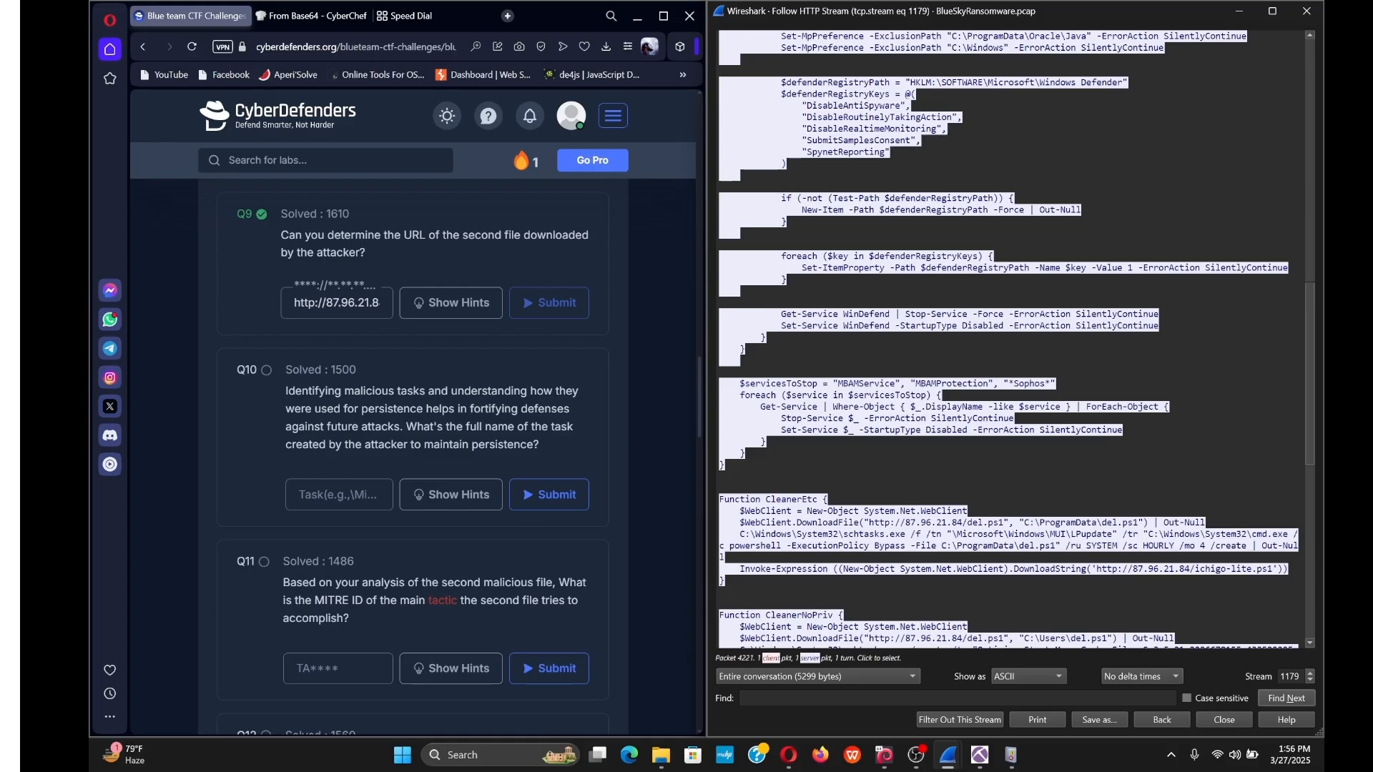
# Copy the task path \MUI\LPupdate from the schtasks line and submit it for Q10.
pyautogui.moveTo(1113, 534); pyautogui.dragTo(1045, 534)
pyautogui.rightClick(1069, 533)
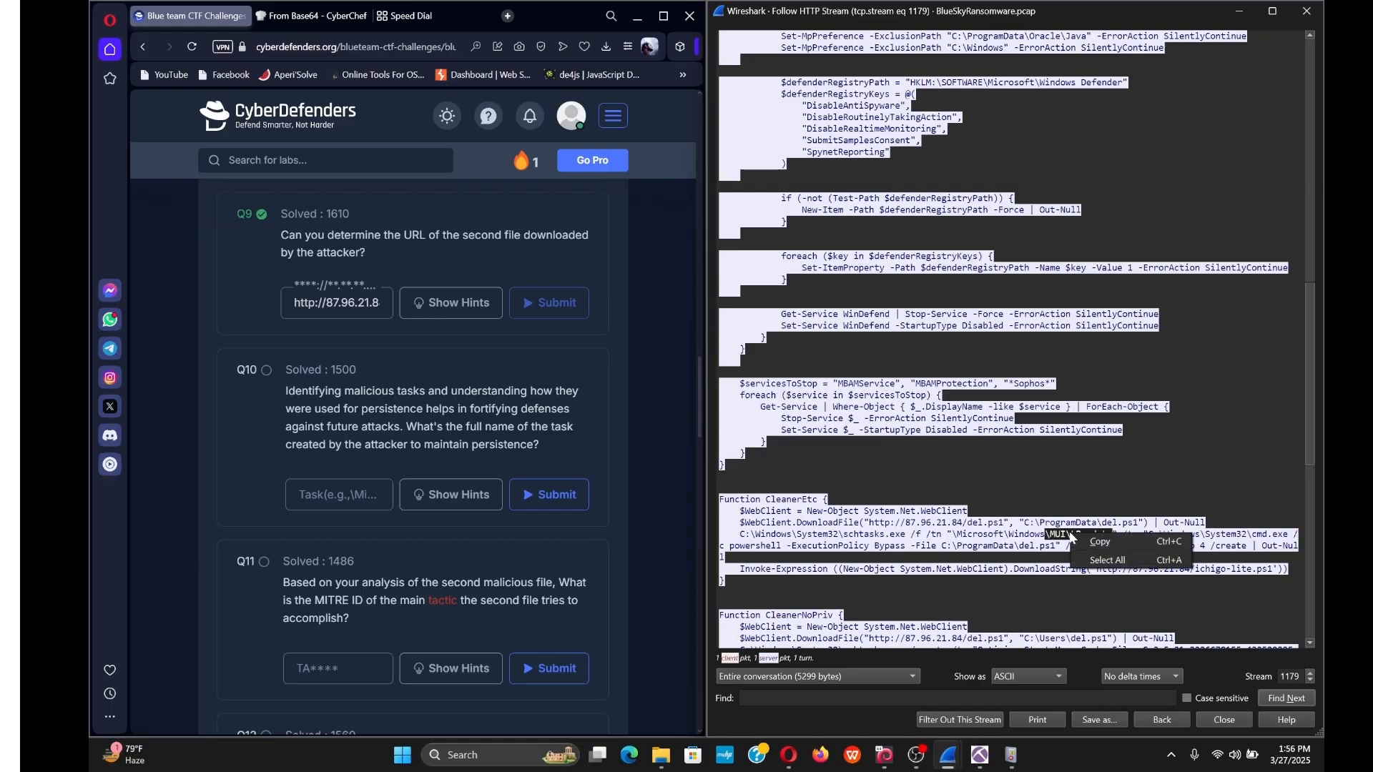
pyautogui.click(1096, 545)
pyautogui.click(299, 521)
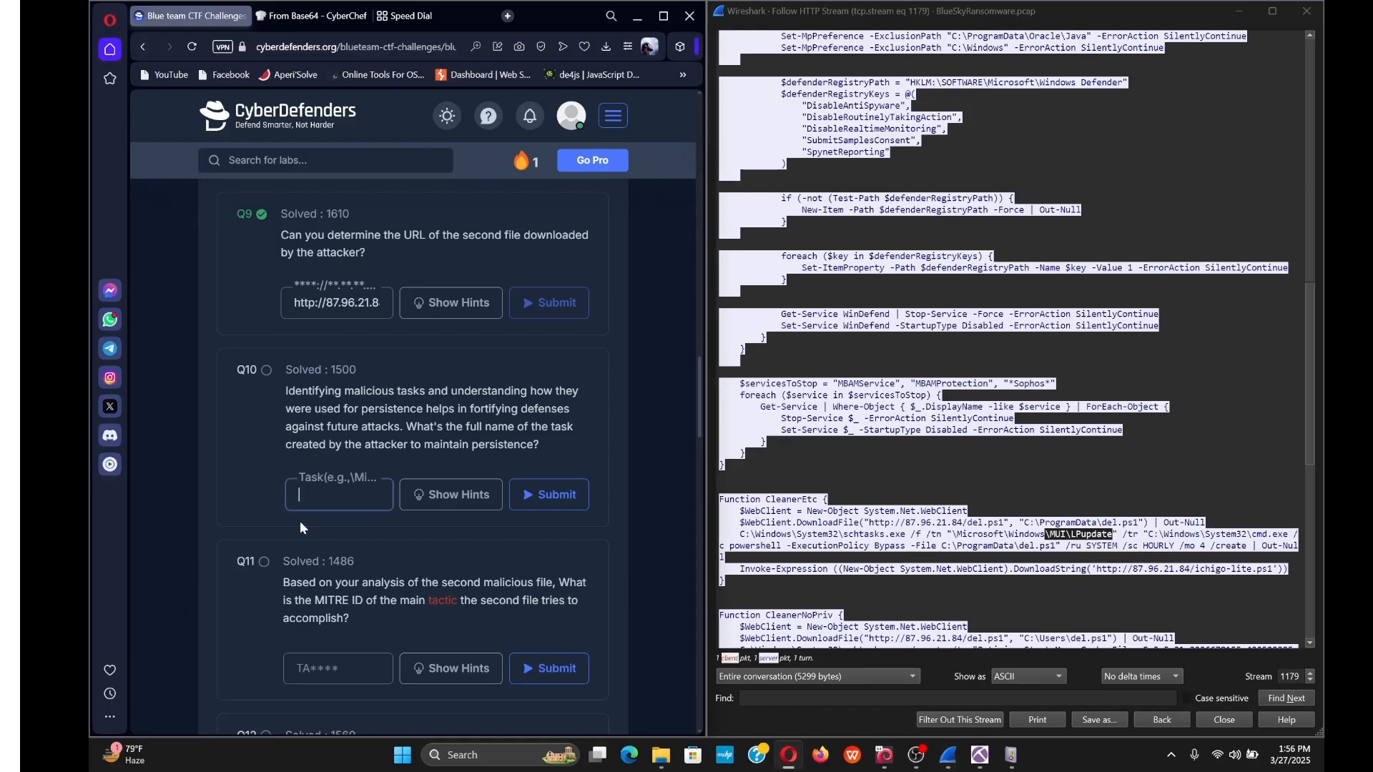
pyautogui.hotkey('ctrl', 'v')
pyautogui.press('Return')
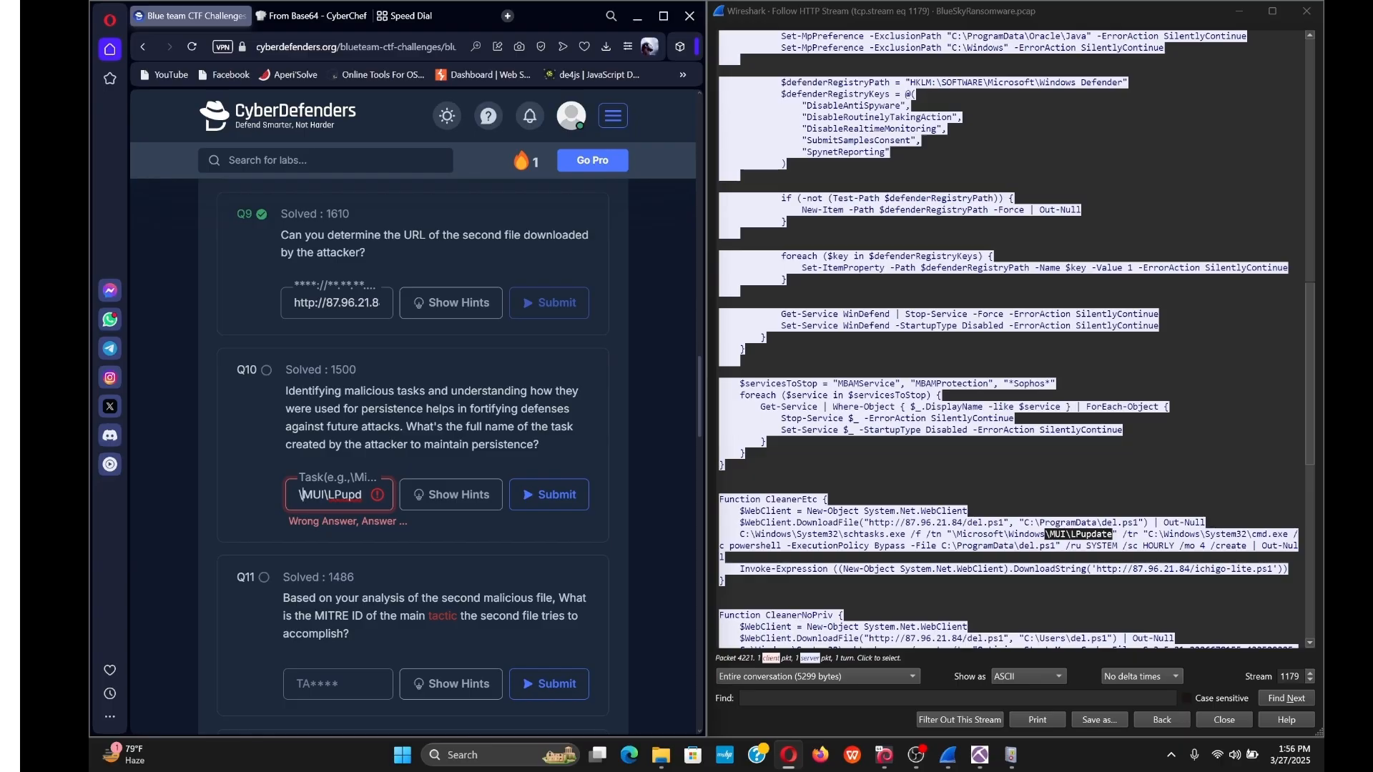
# Prepend \Microsoft\Windows to make \Microsoft\Windows\MUI\LPupdate and resubmit Q10.
pyautogui.click(1045, 534)
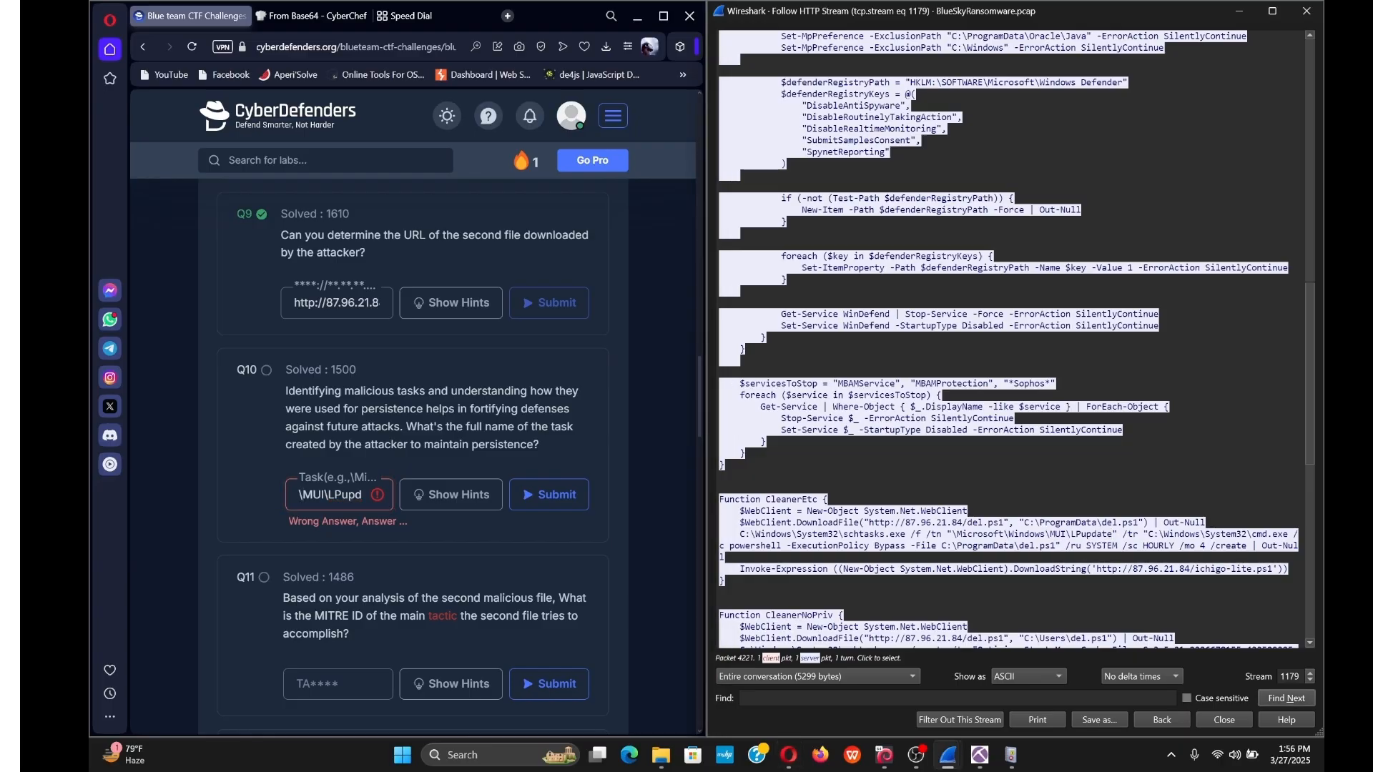
pyautogui.moveTo(952, 534); pyautogui.dragTo(1044, 535)
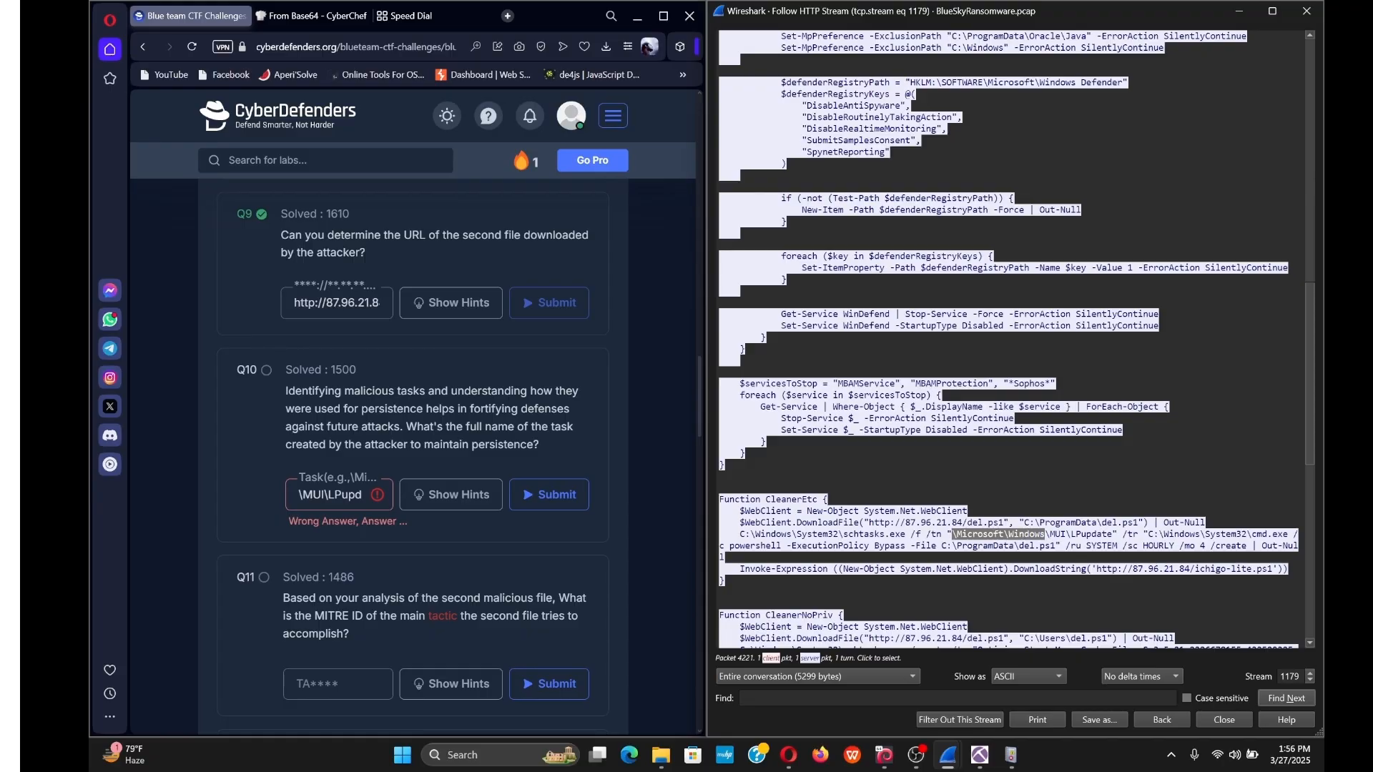
pyautogui.rightClick(1042, 533)
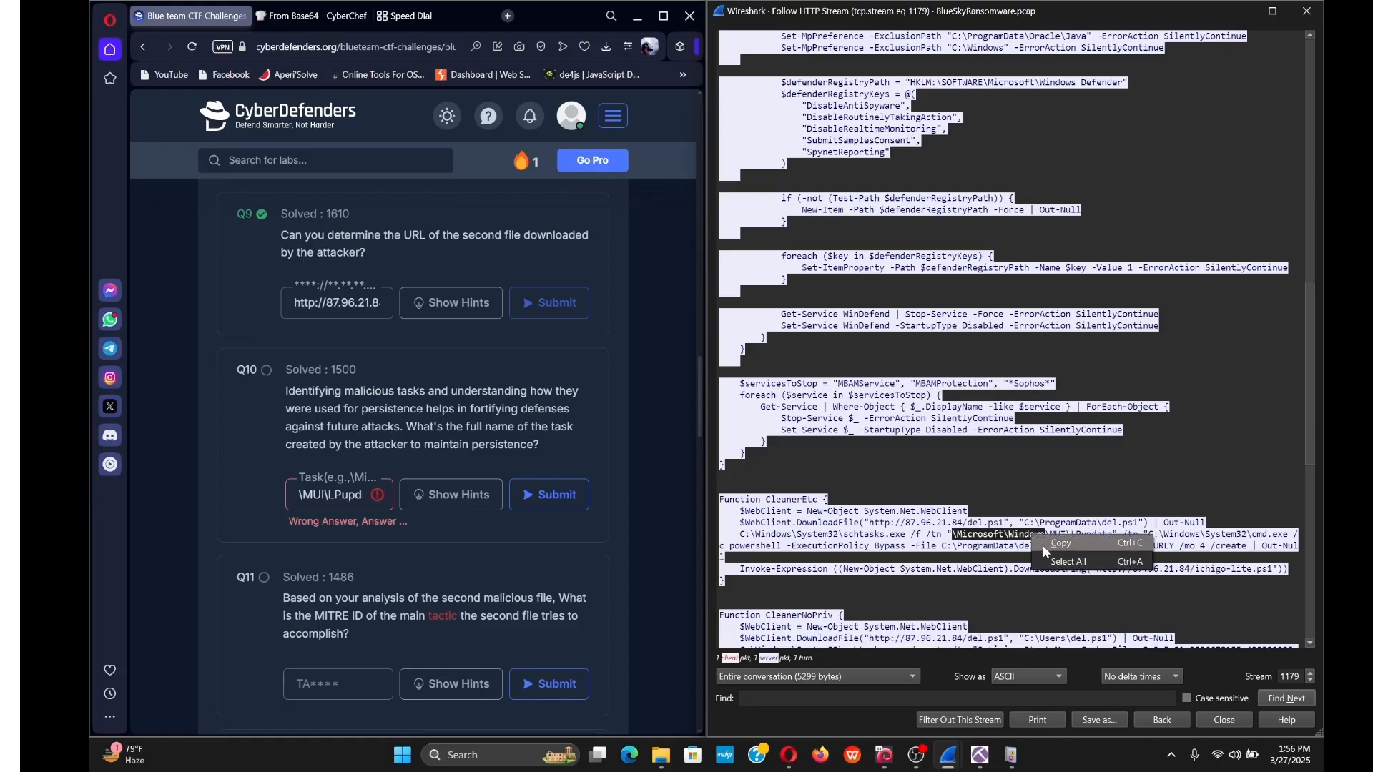
pyautogui.click(1045, 545)
pyautogui.click(299, 494)
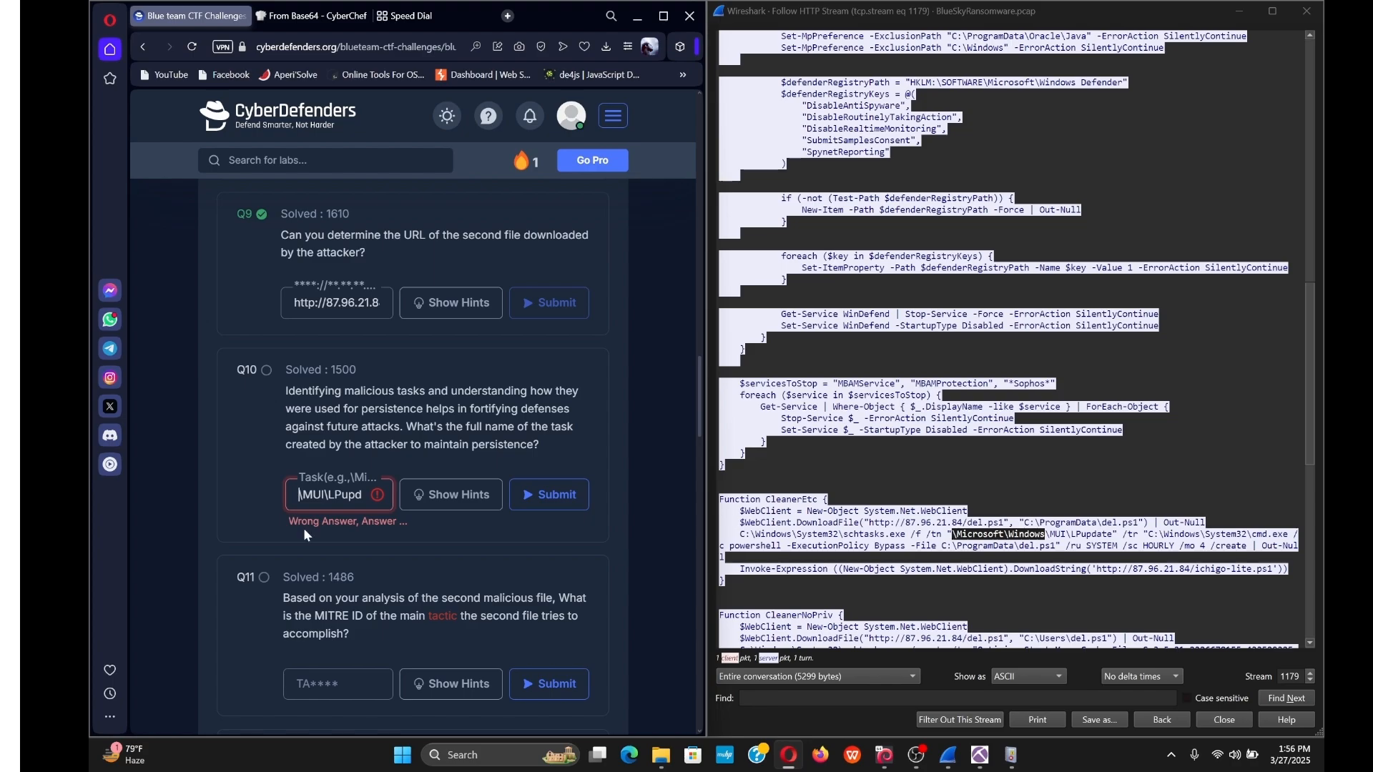
pyautogui.hotkey('ctrl', 'v')
pyautogui.press('Return')
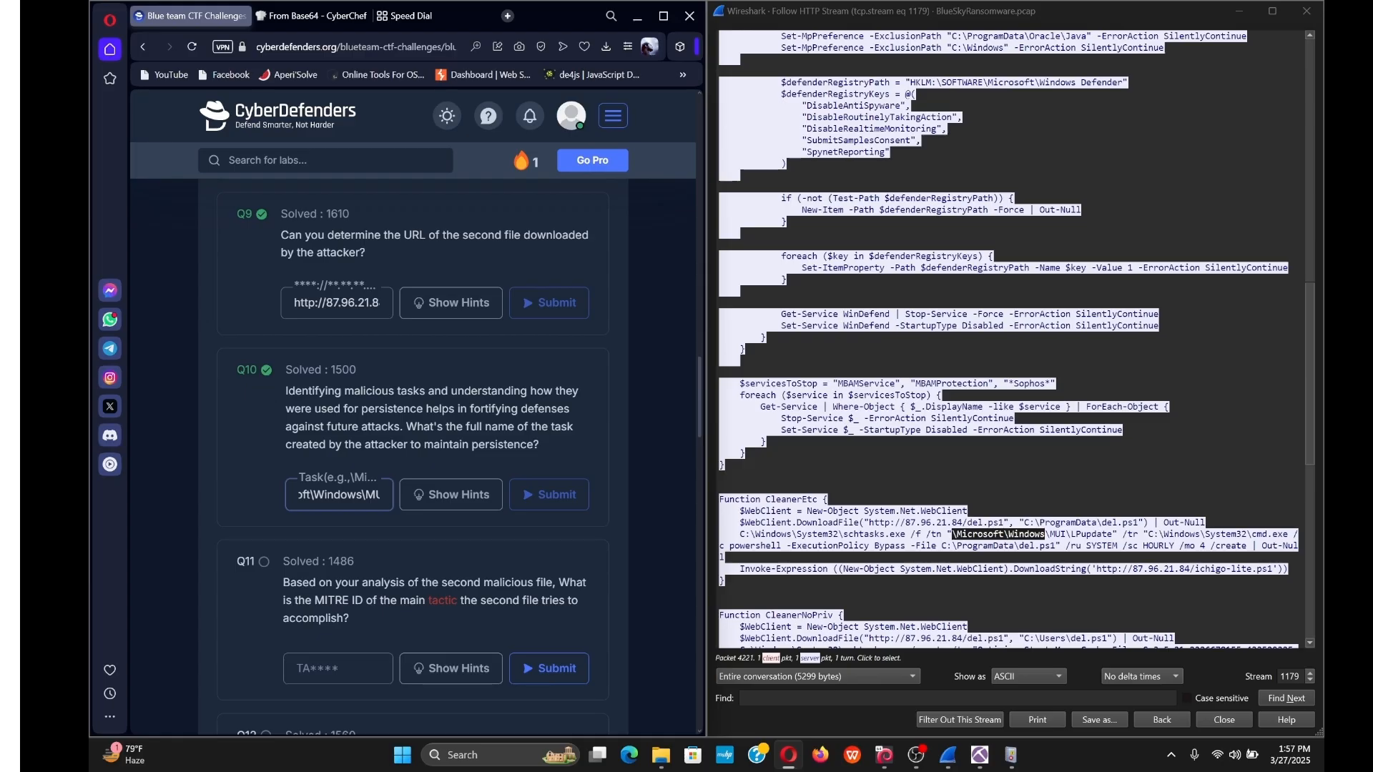
pyautogui.click(1015, 487)
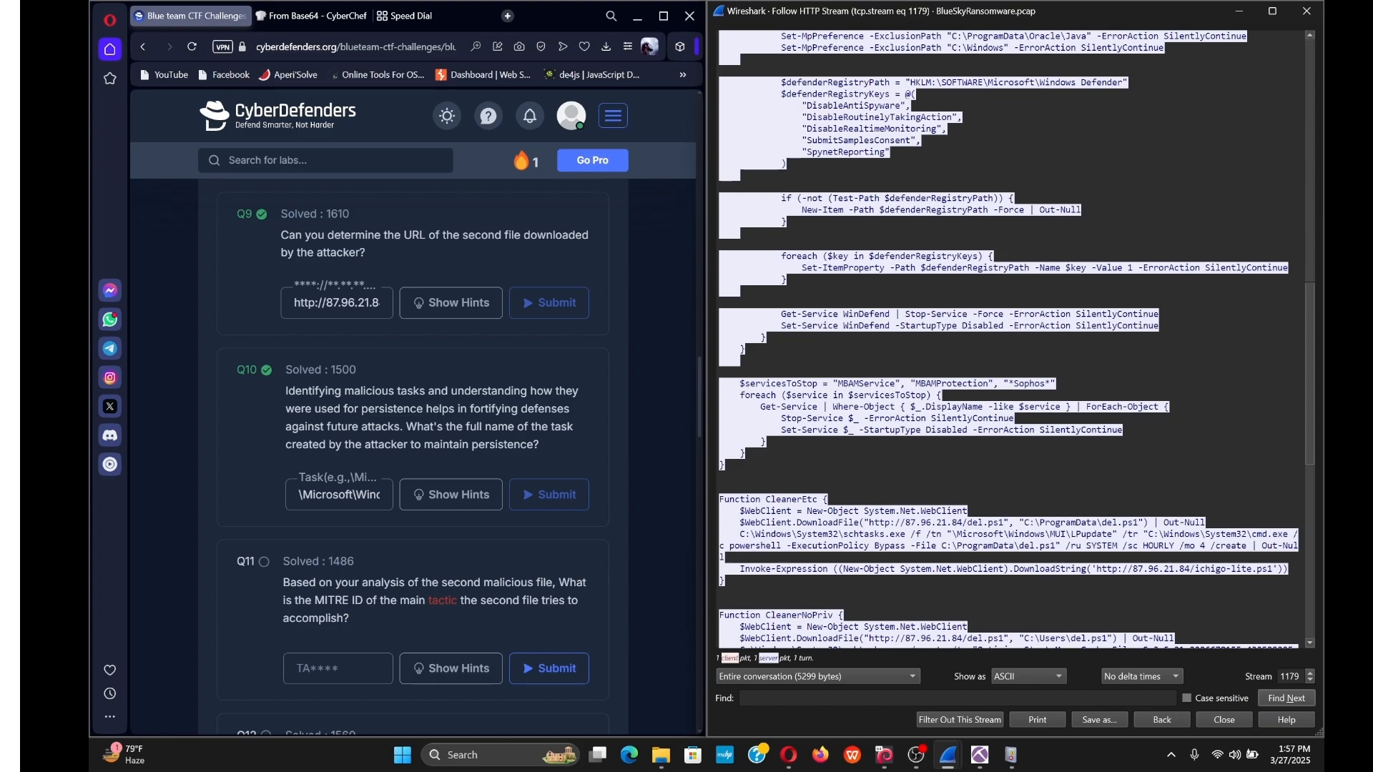
# Search the web for 'defence evasion' in a new tab.
pyautogui.moveTo(349, 601); pyautogui.dragTo(316, 601)
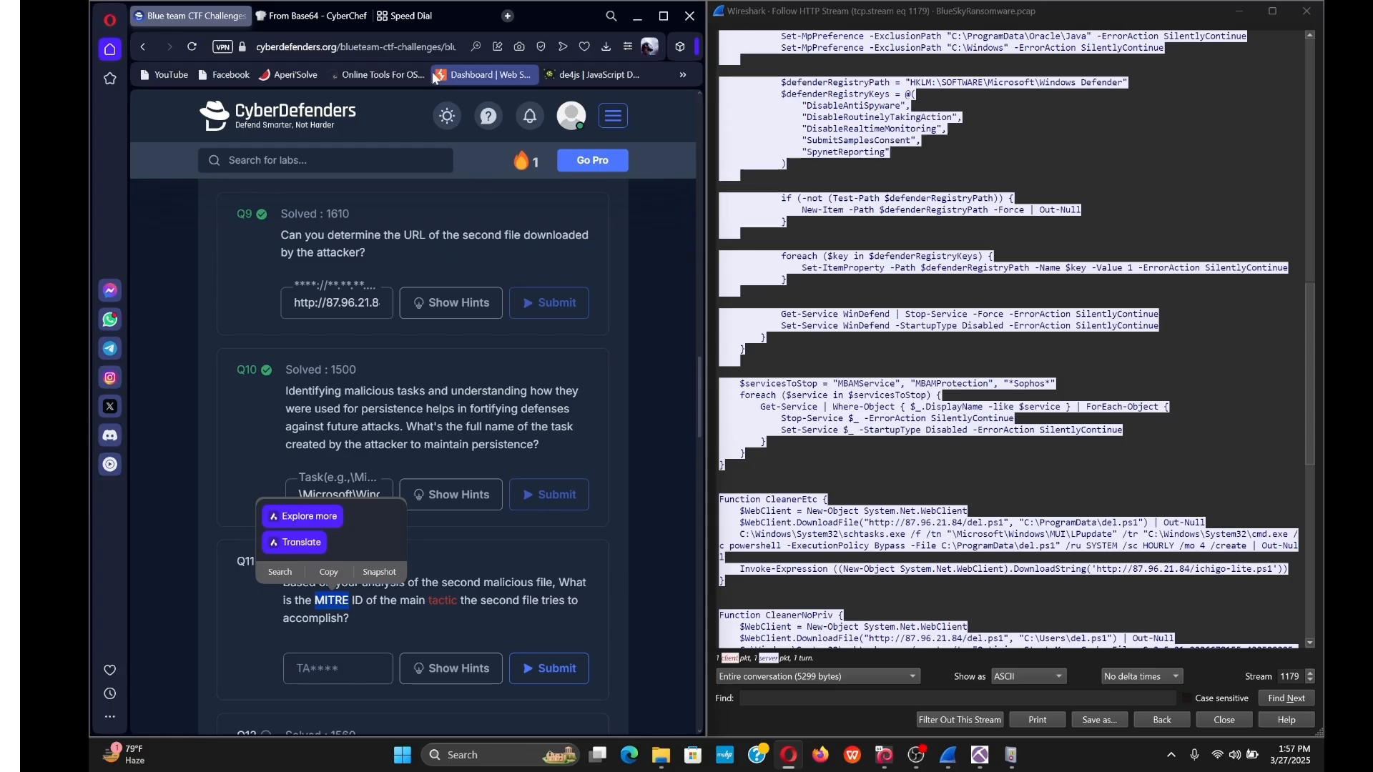
pyautogui.click(468, 15)
pyautogui.click(445, 211)
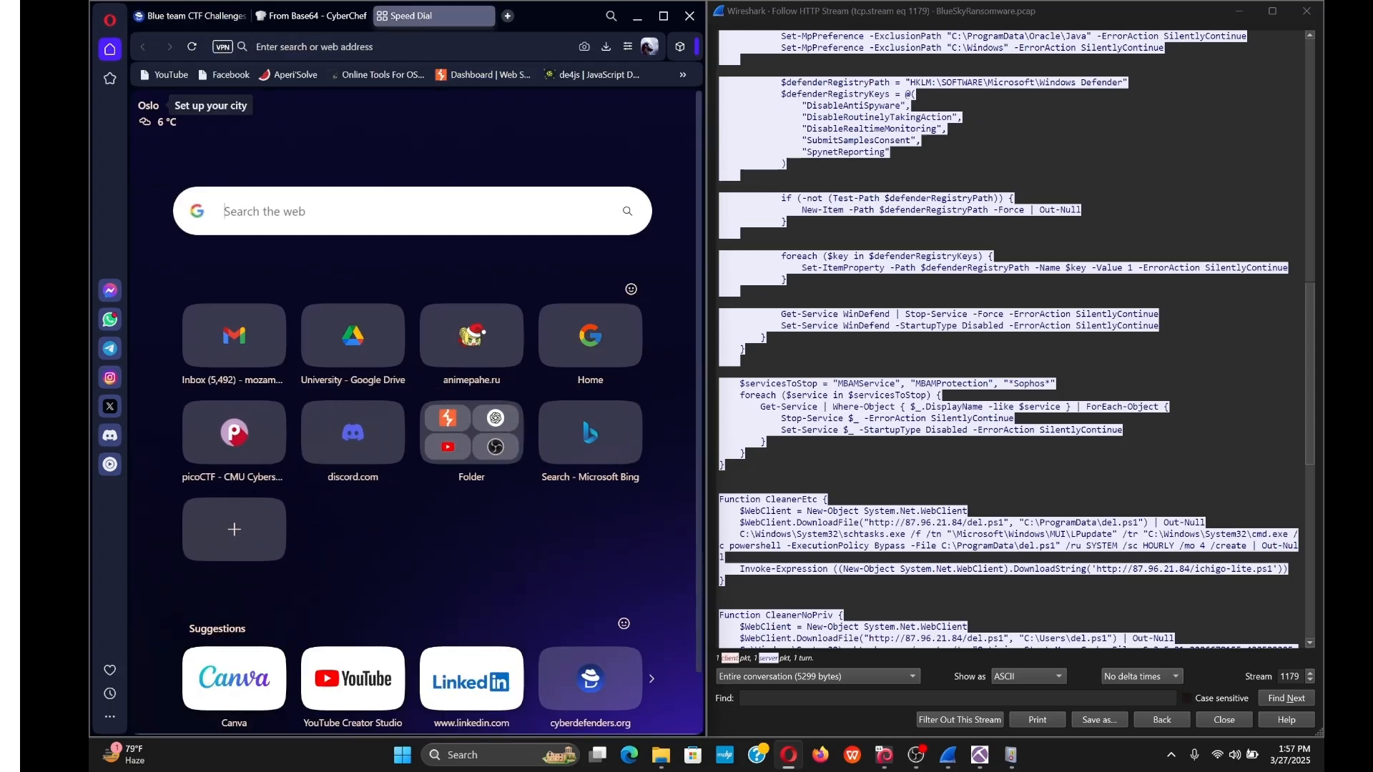
pyautogui.write('defe')
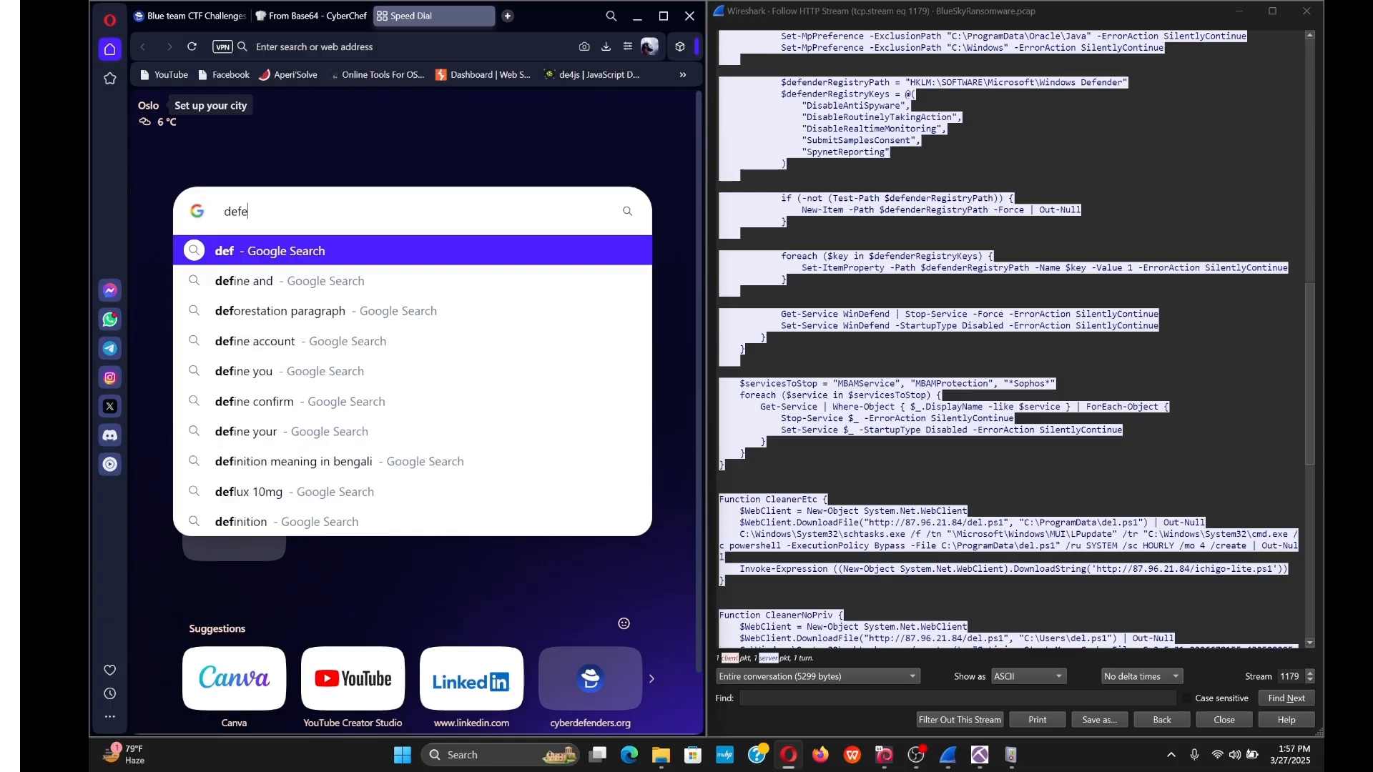
pyautogui.write('nc')
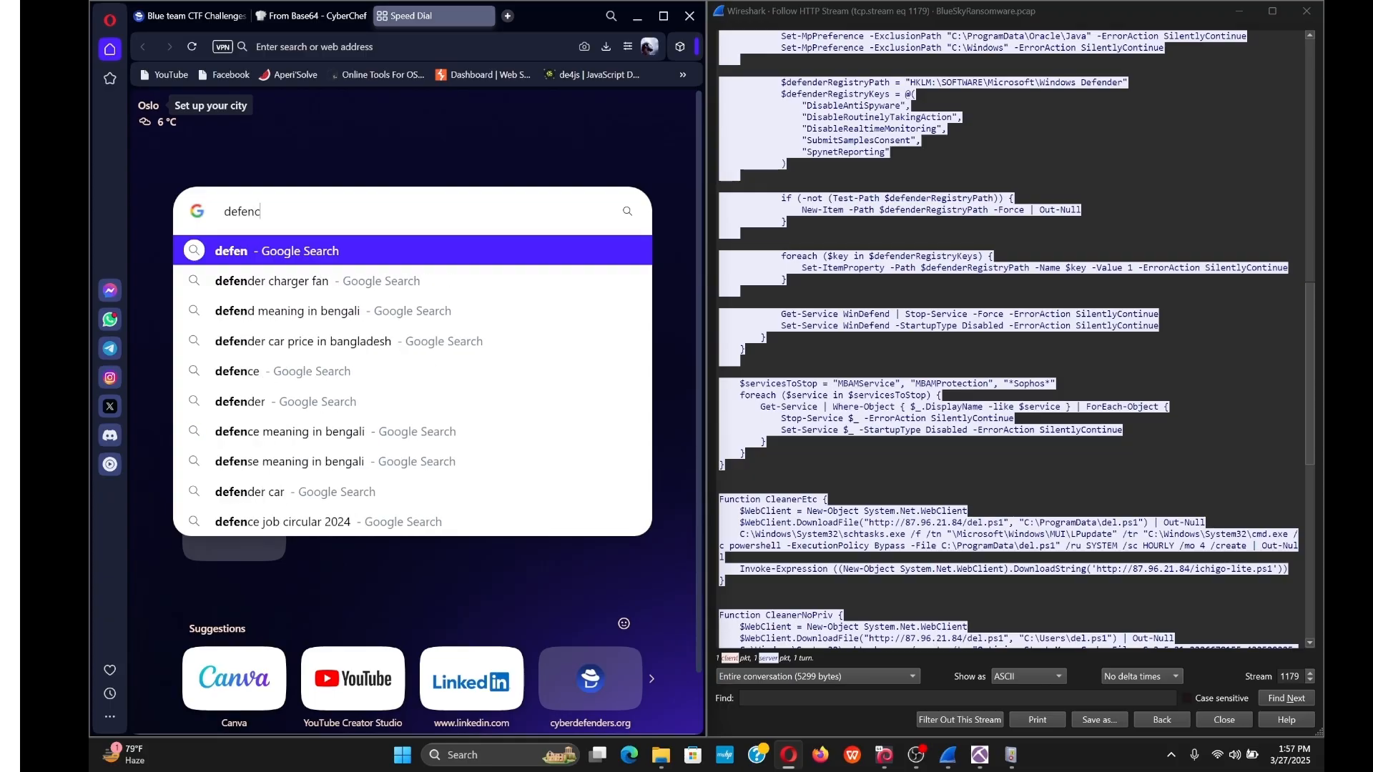
pyautogui.write('e ev')
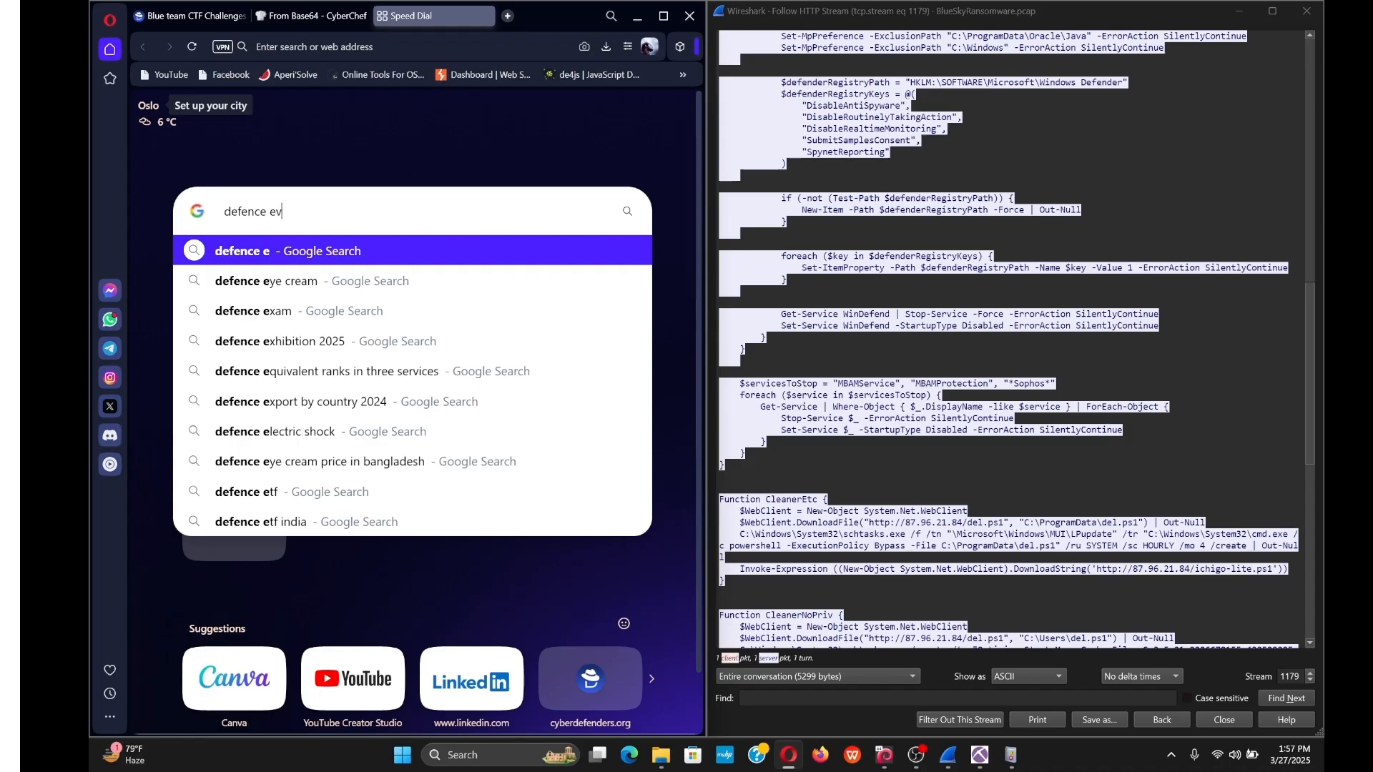
pyautogui.write('asion')
pyautogui.press('Return')
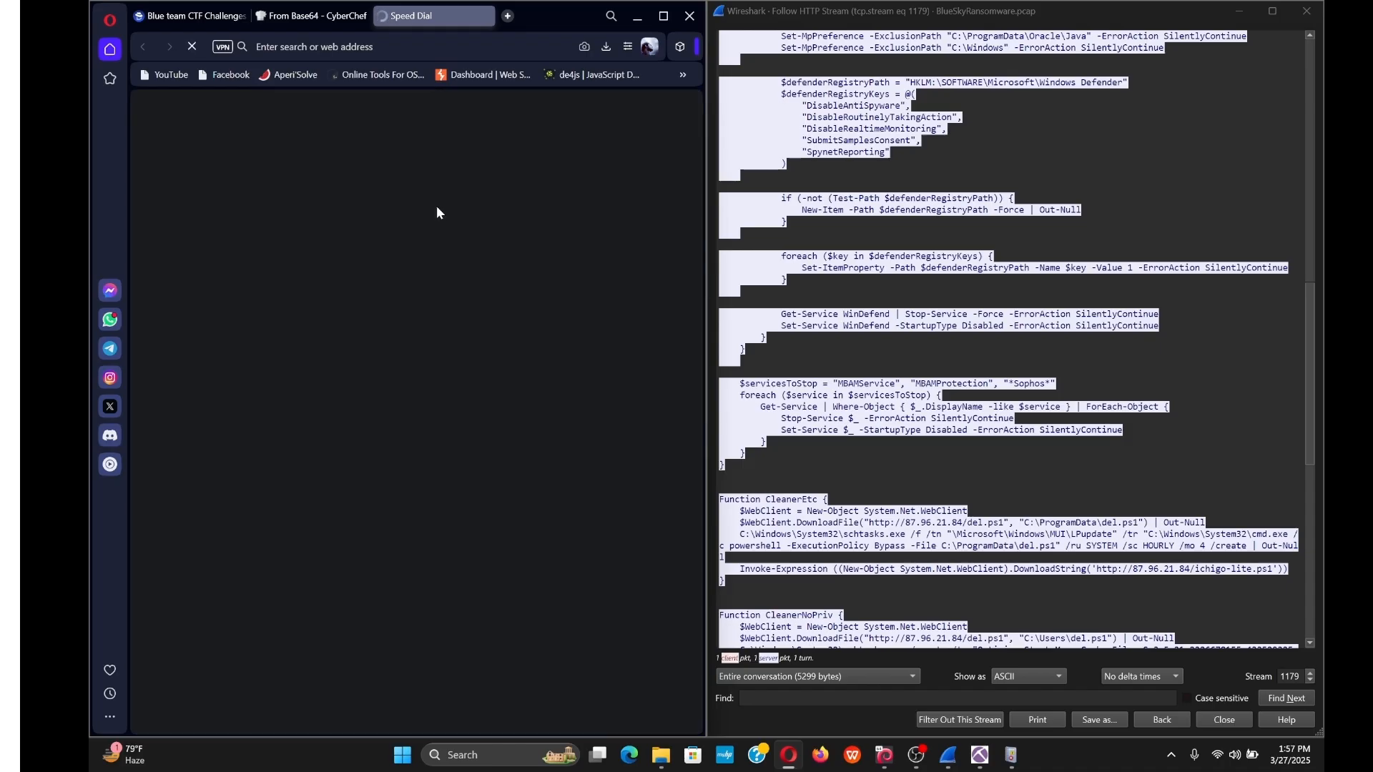
# Copy the MITRE tactic ID TA0005 from the results and go back to the Q11 question.
pyautogui.scroll(-5, 372, 501)
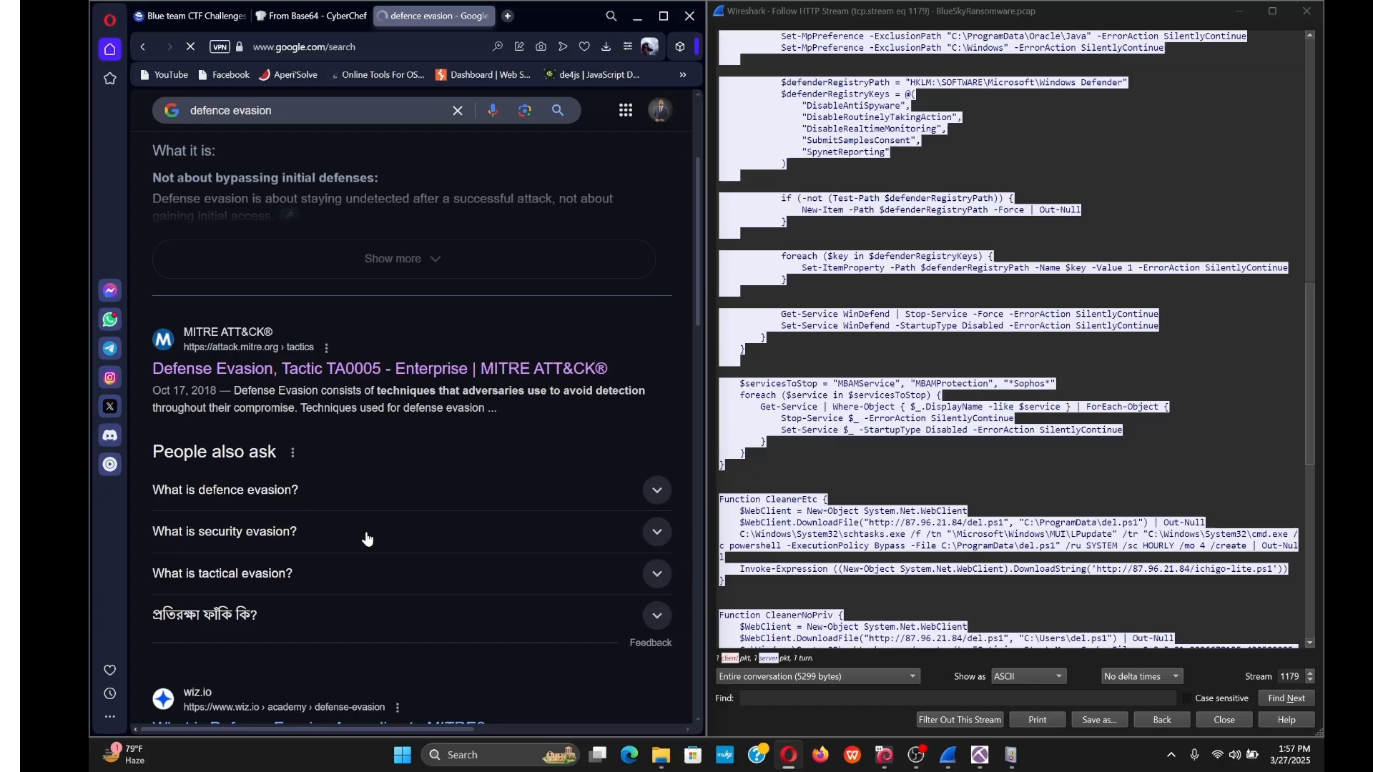
pyautogui.moveTo(326, 373); pyautogui.dragTo(383, 372)
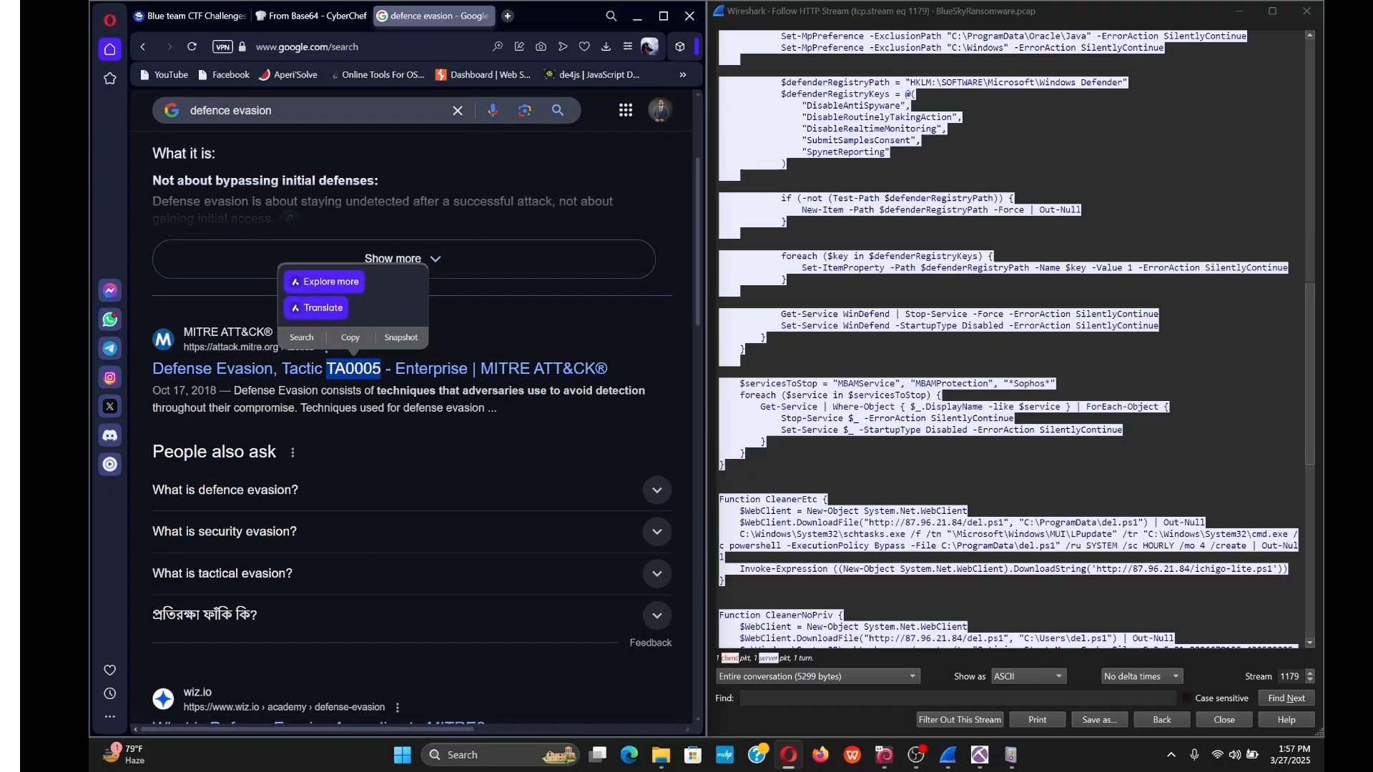
pyautogui.click(350, 337)
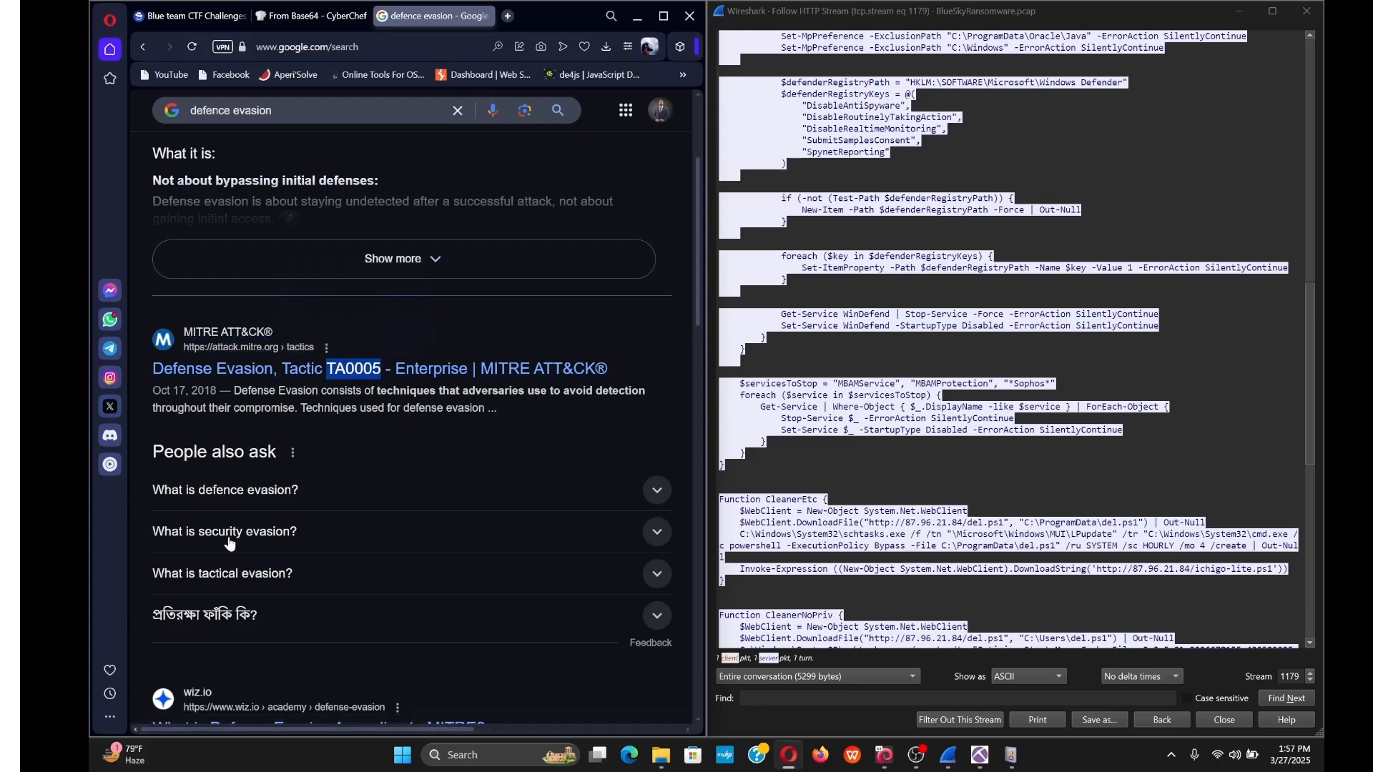
pyautogui.click(187, 16)
pyautogui.click(337, 668)
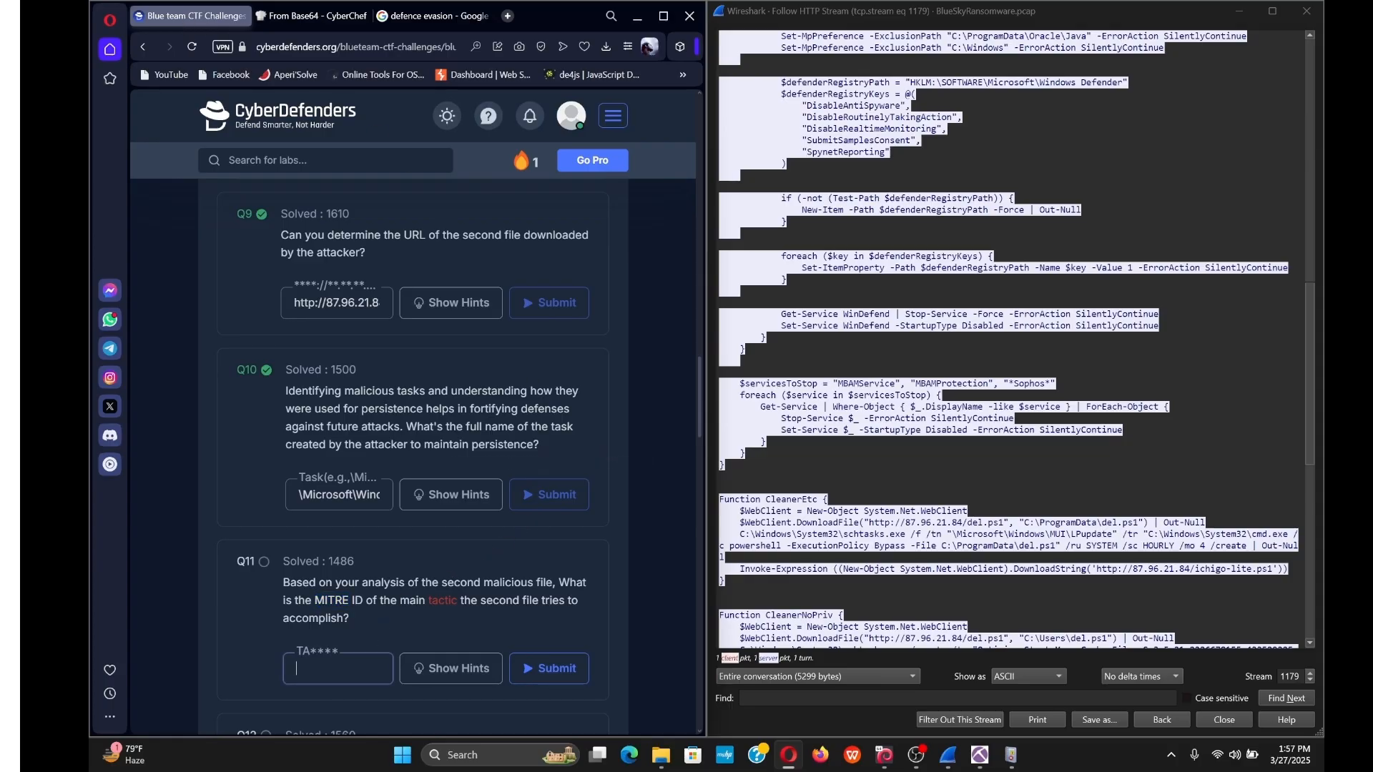
# Submit TA0005 as the Q11 answer, then switch over to NetworkMiner.
pyautogui.hotkey('ctrl', 'v')
pyautogui.press('Return')
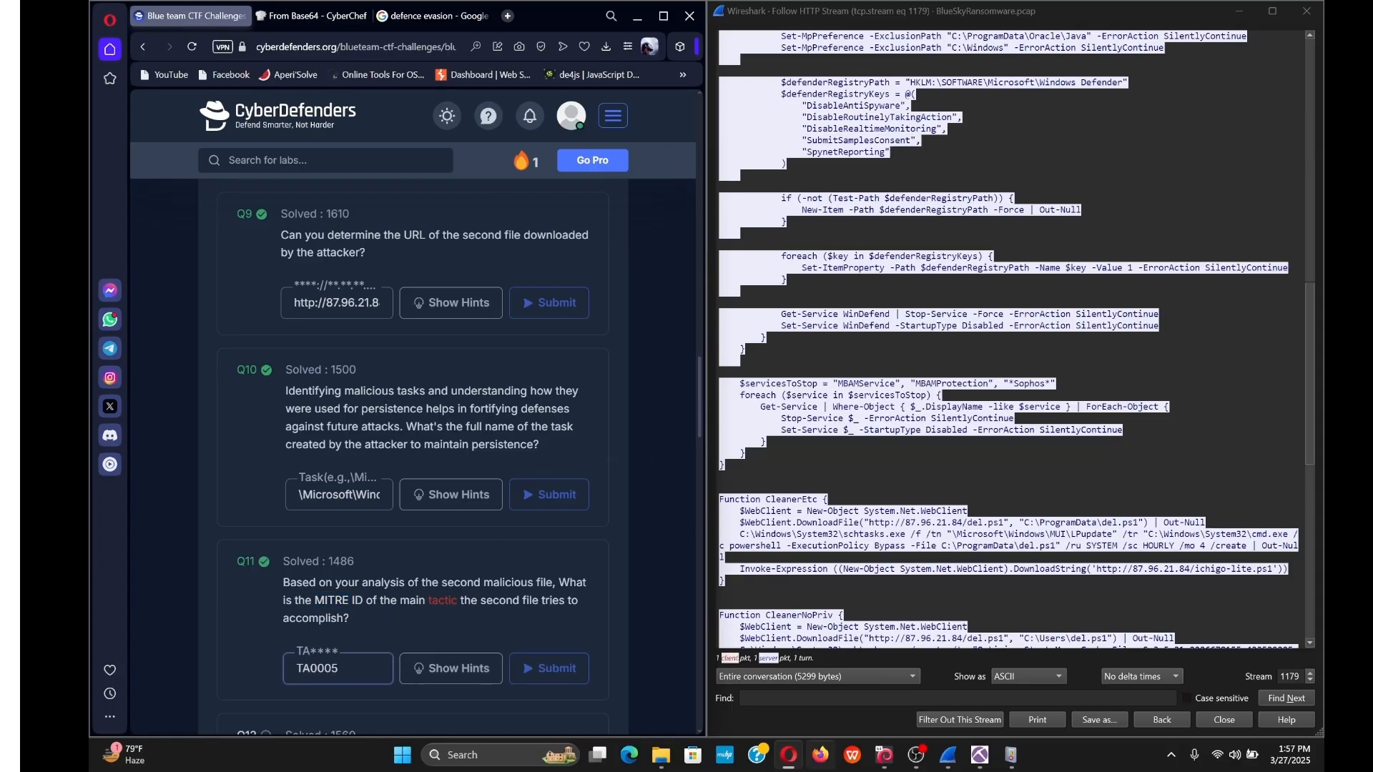
pyautogui.scroll(-5, 474, 704)
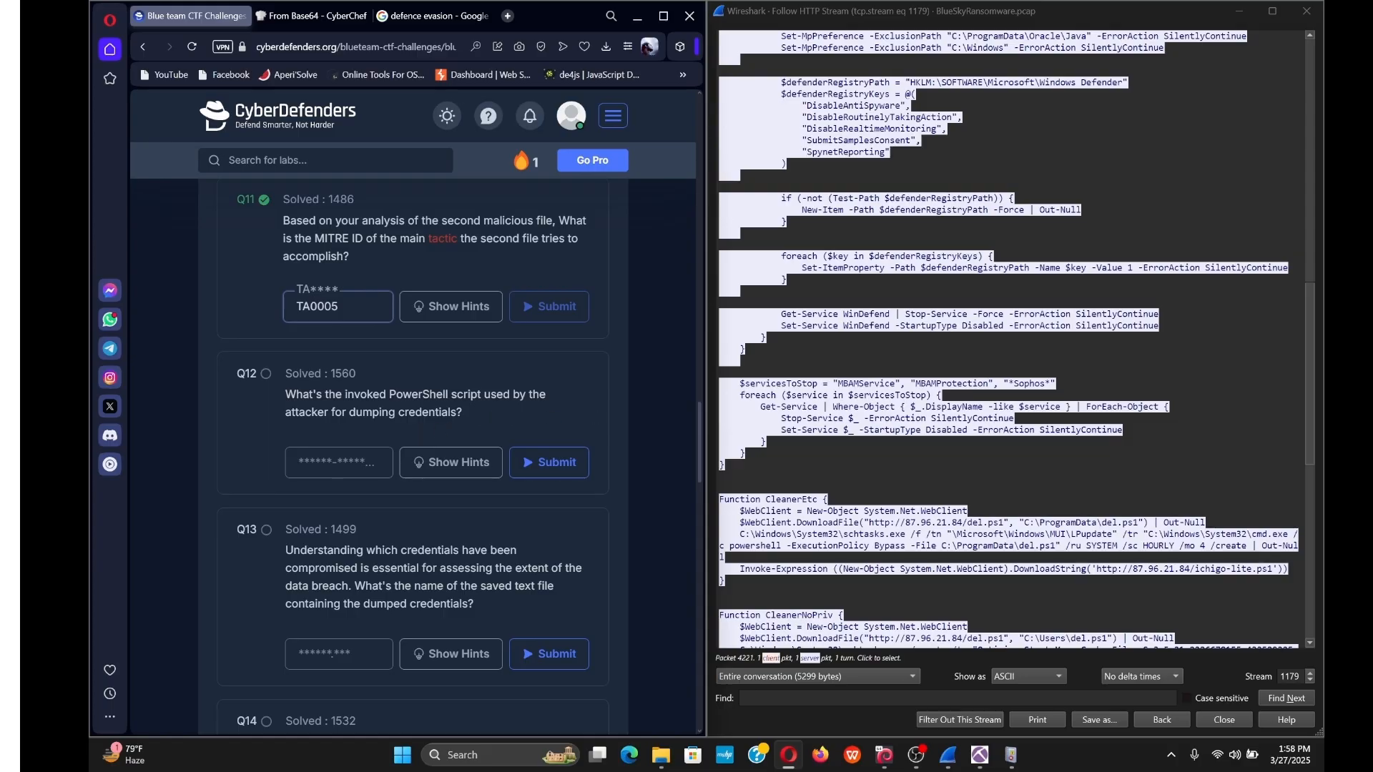
pyautogui.scroll(-7, 1009, 340)
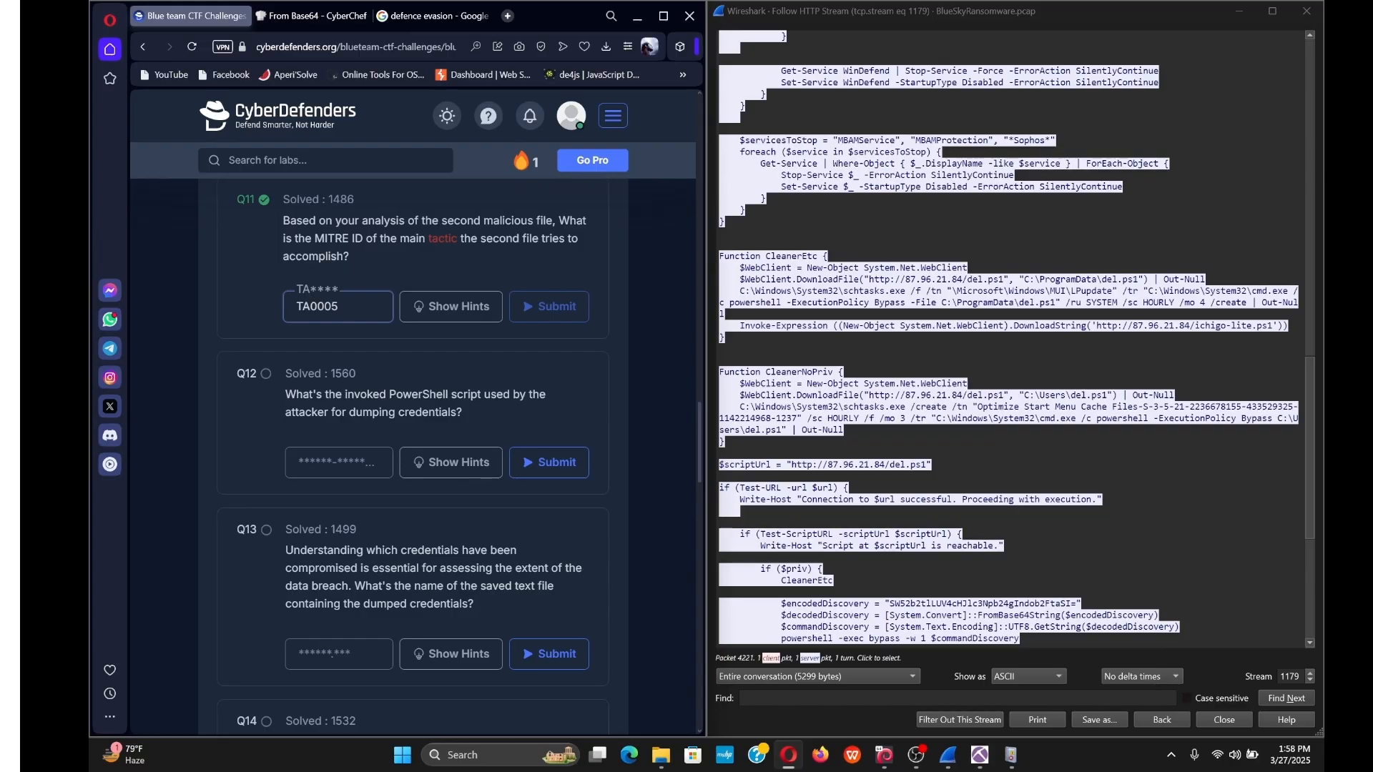
pyautogui.scroll(-3, 1009, 340)
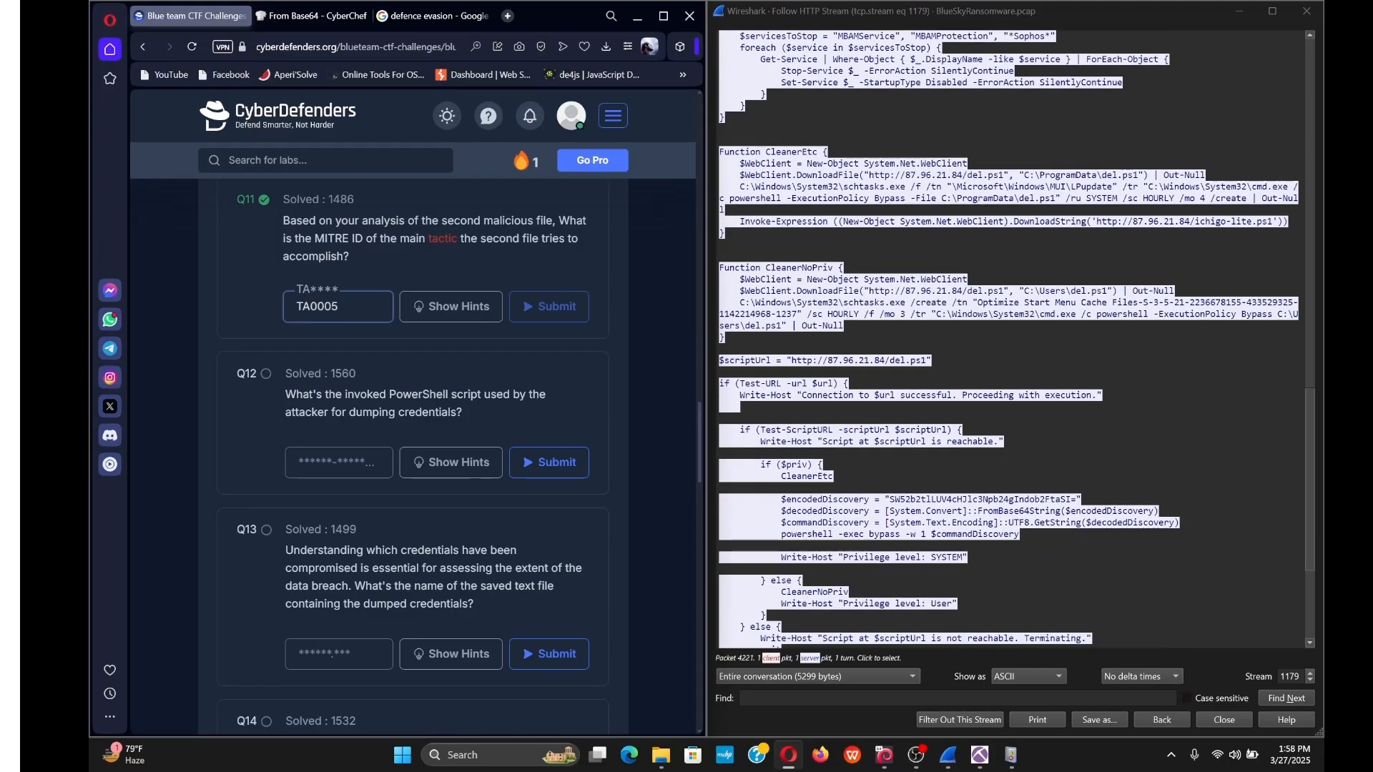
pyautogui.scroll(-6, 1009, 339)
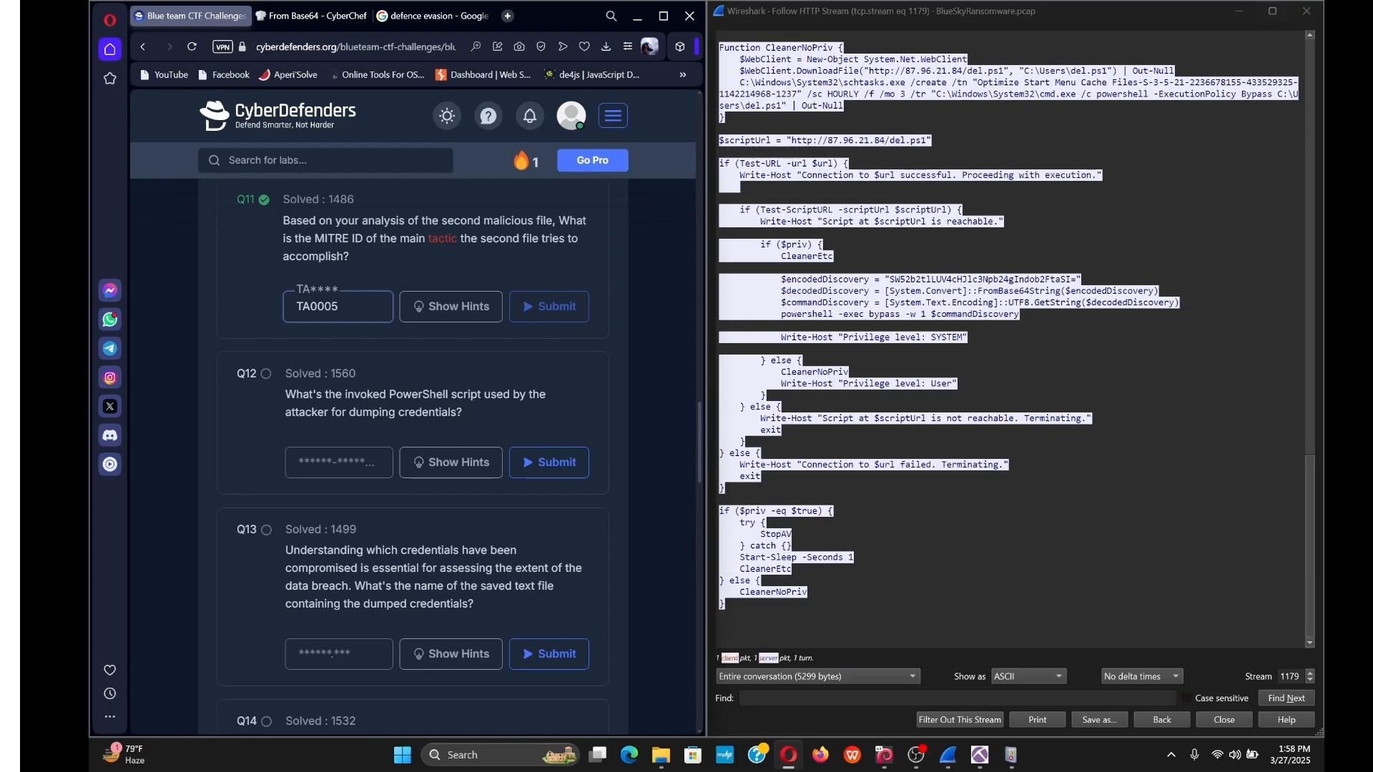
pyautogui.click(980, 755)
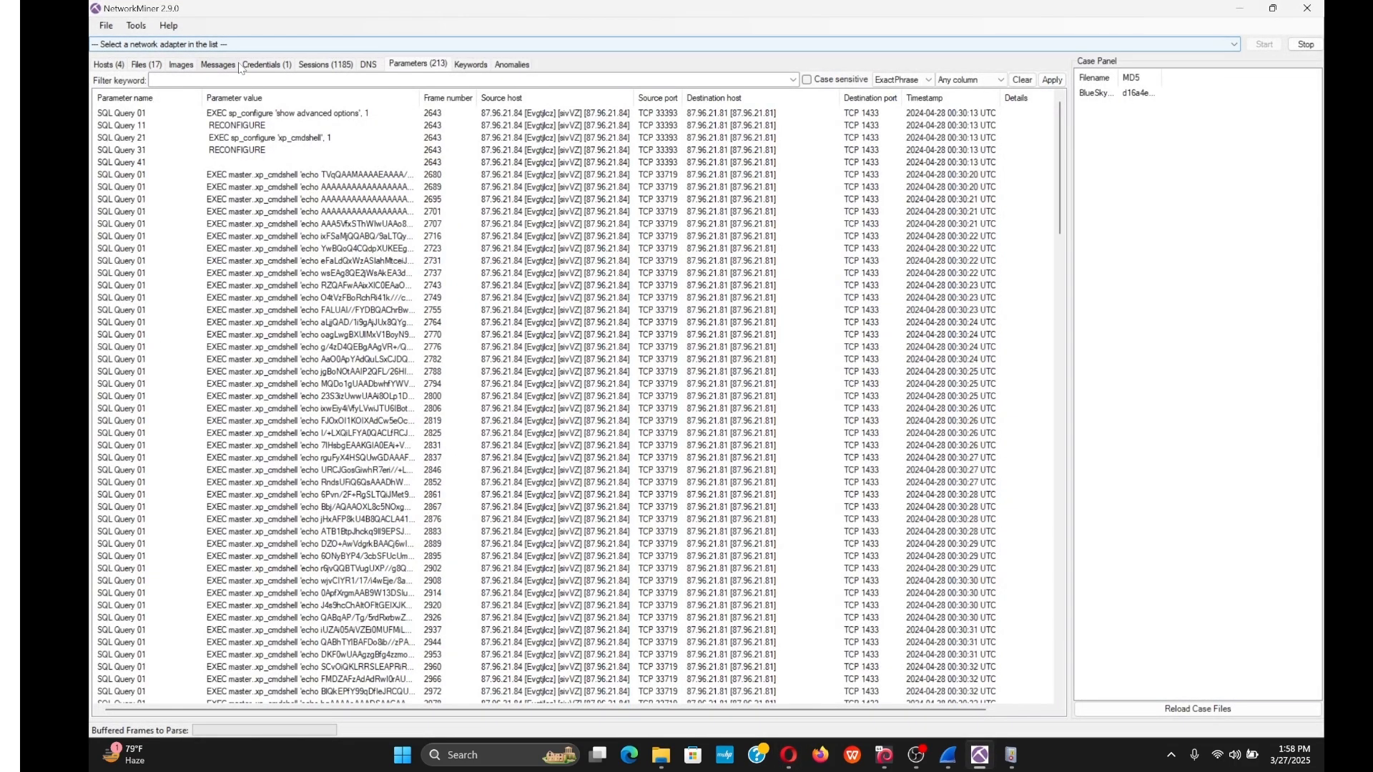
# View NetworkMiner's Files (17) list, then return to Wireshark's HTTP stream 1179.
pyautogui.click(147, 68)
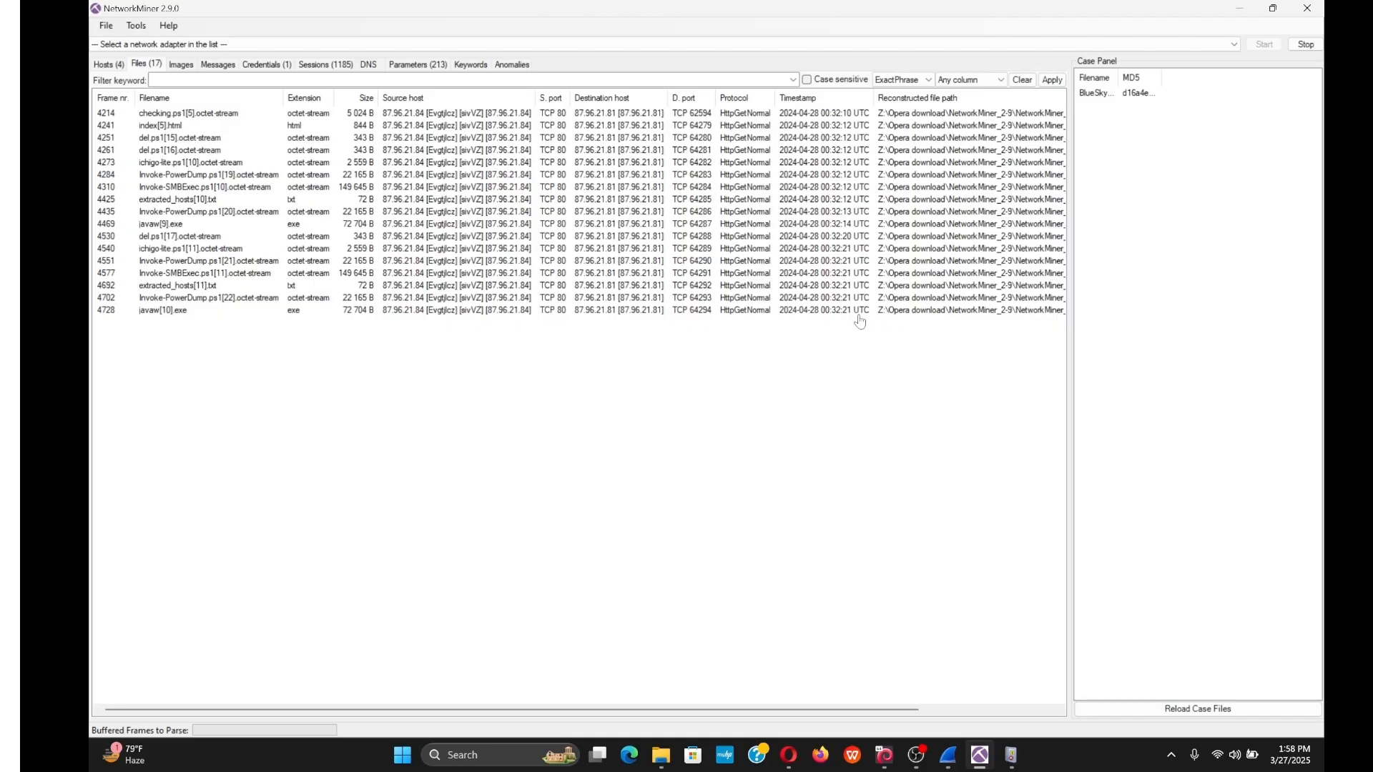
pyautogui.moveTo(948, 747)
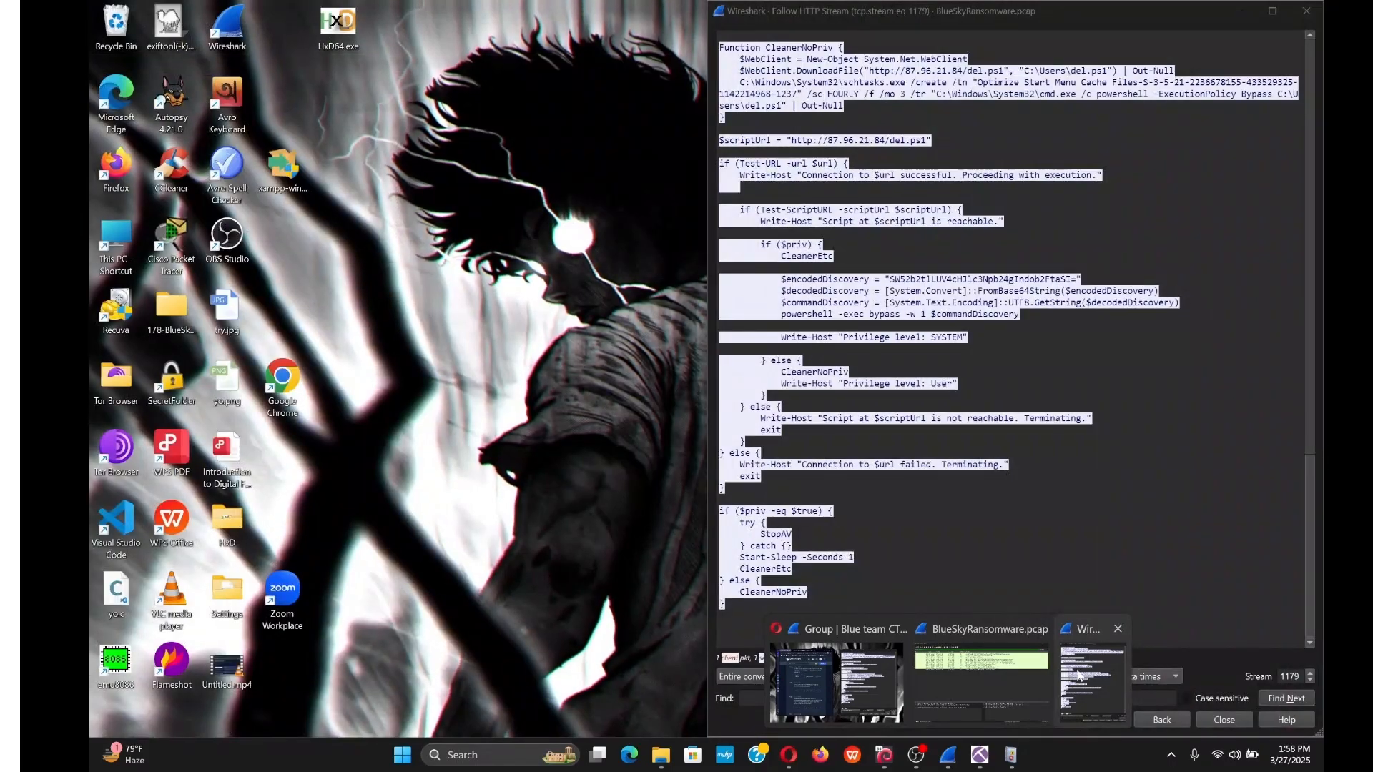
pyautogui.click(1079, 675)
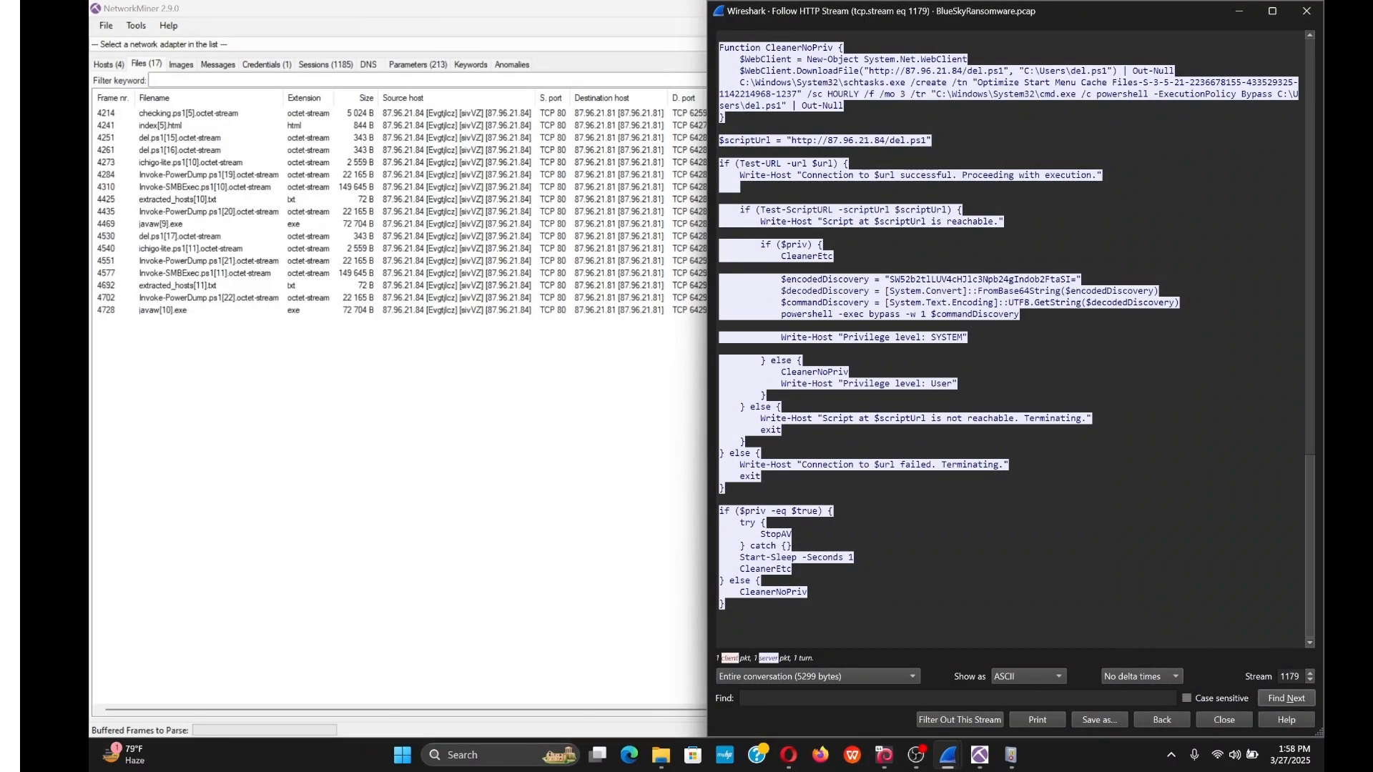
# Step the stream number from 1179 to 1185, the ichigo-lite.ps1 download, beside the questions.
pyautogui.click(1311, 674)
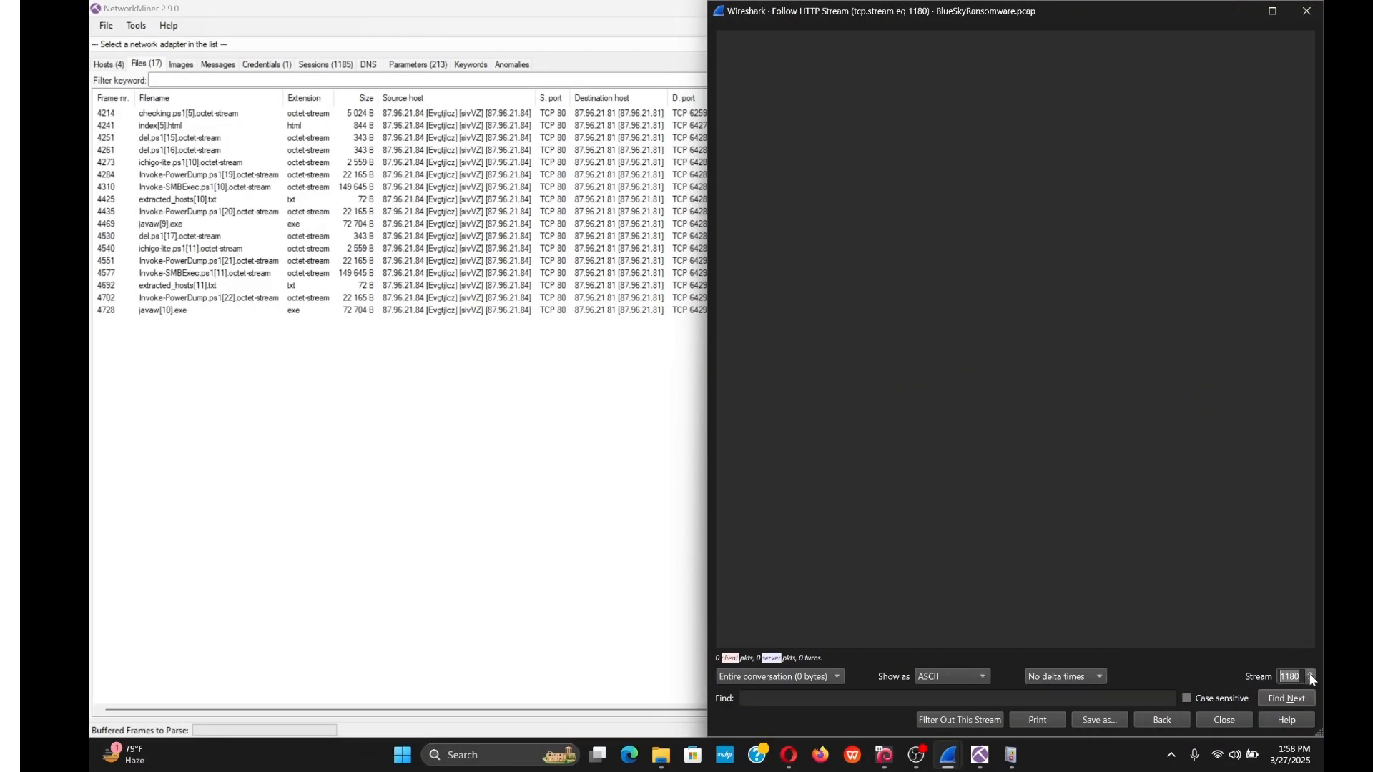
pyautogui.click(1310, 673)
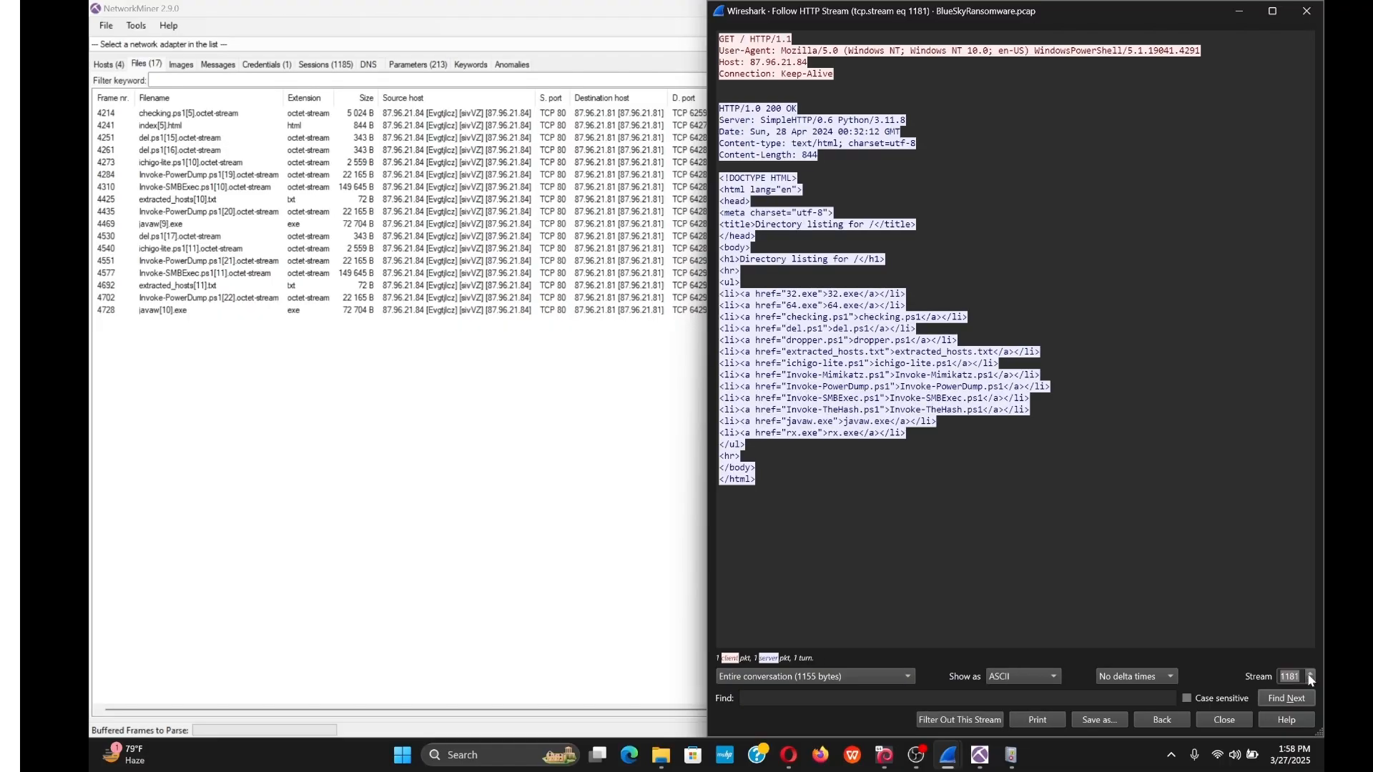
pyautogui.click(1310, 673)
pyautogui.click(1311, 674)
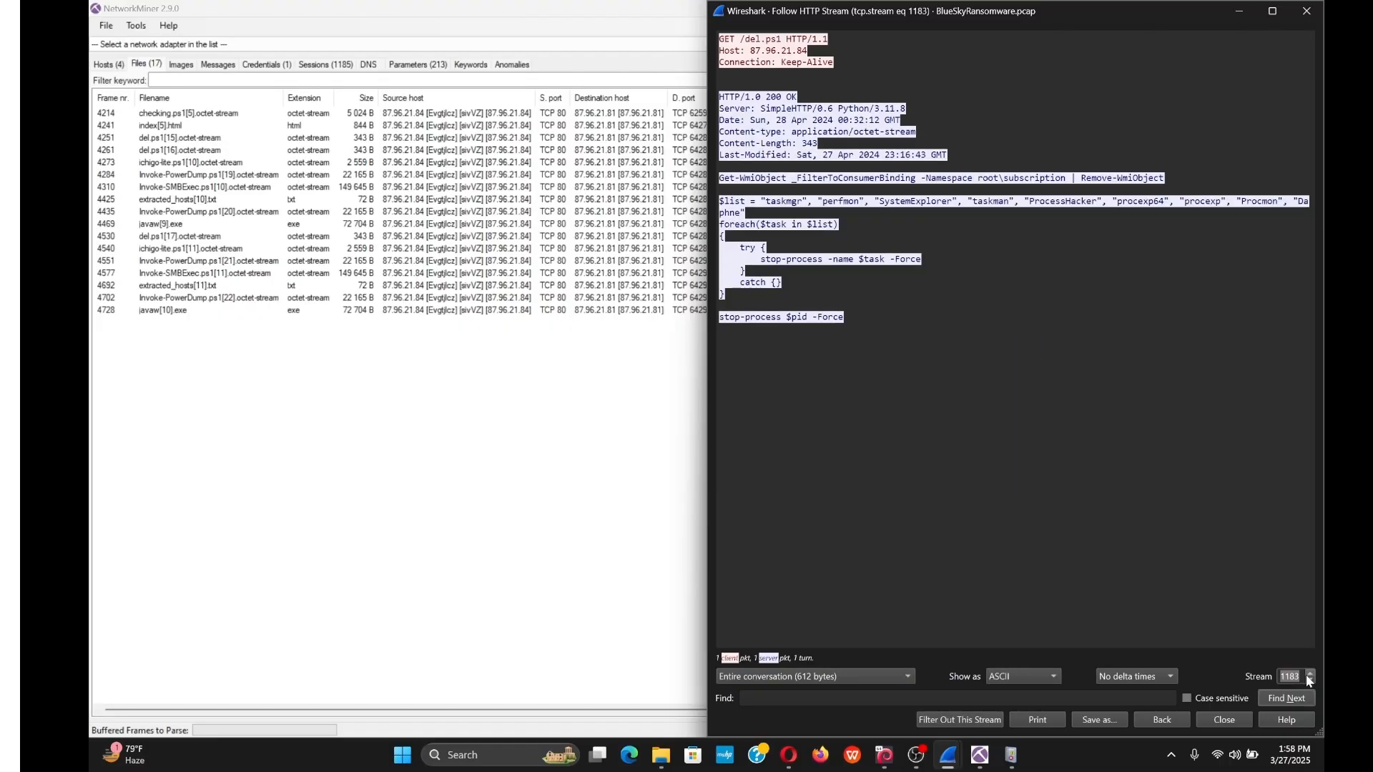
pyautogui.click(1310, 673)
pyautogui.click(1310, 674)
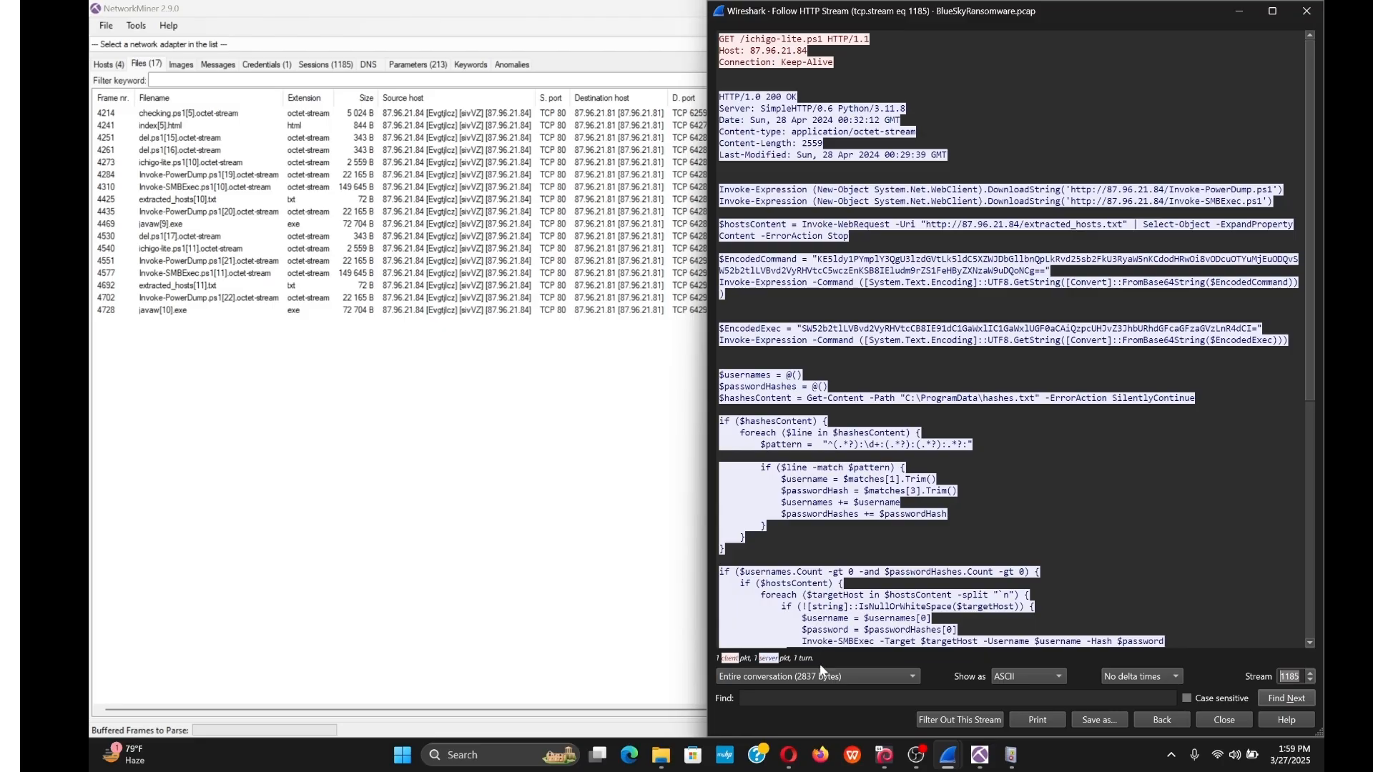
pyautogui.click(789, 754)
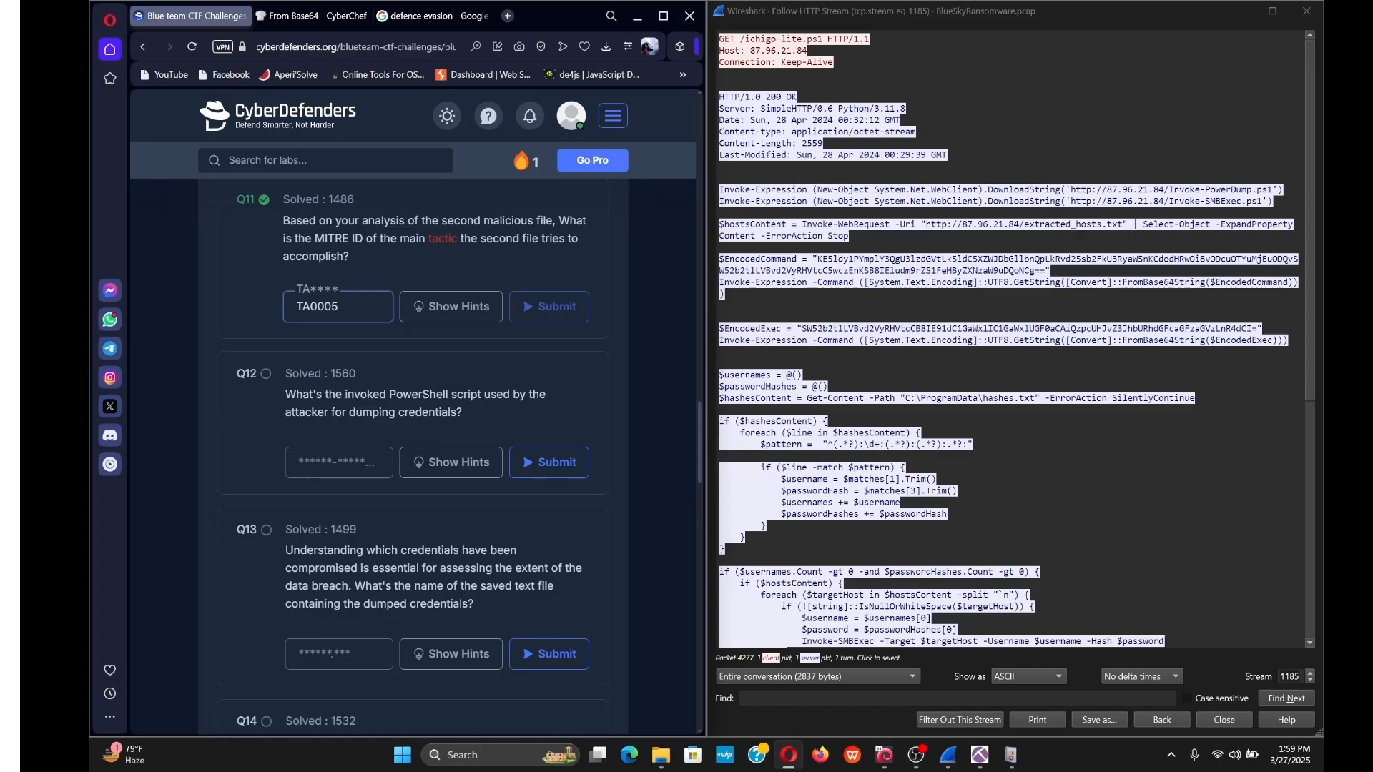
# Move to stream 1186 and inspect the example dumped Administrator hash lines.
pyautogui.click(1311, 673)
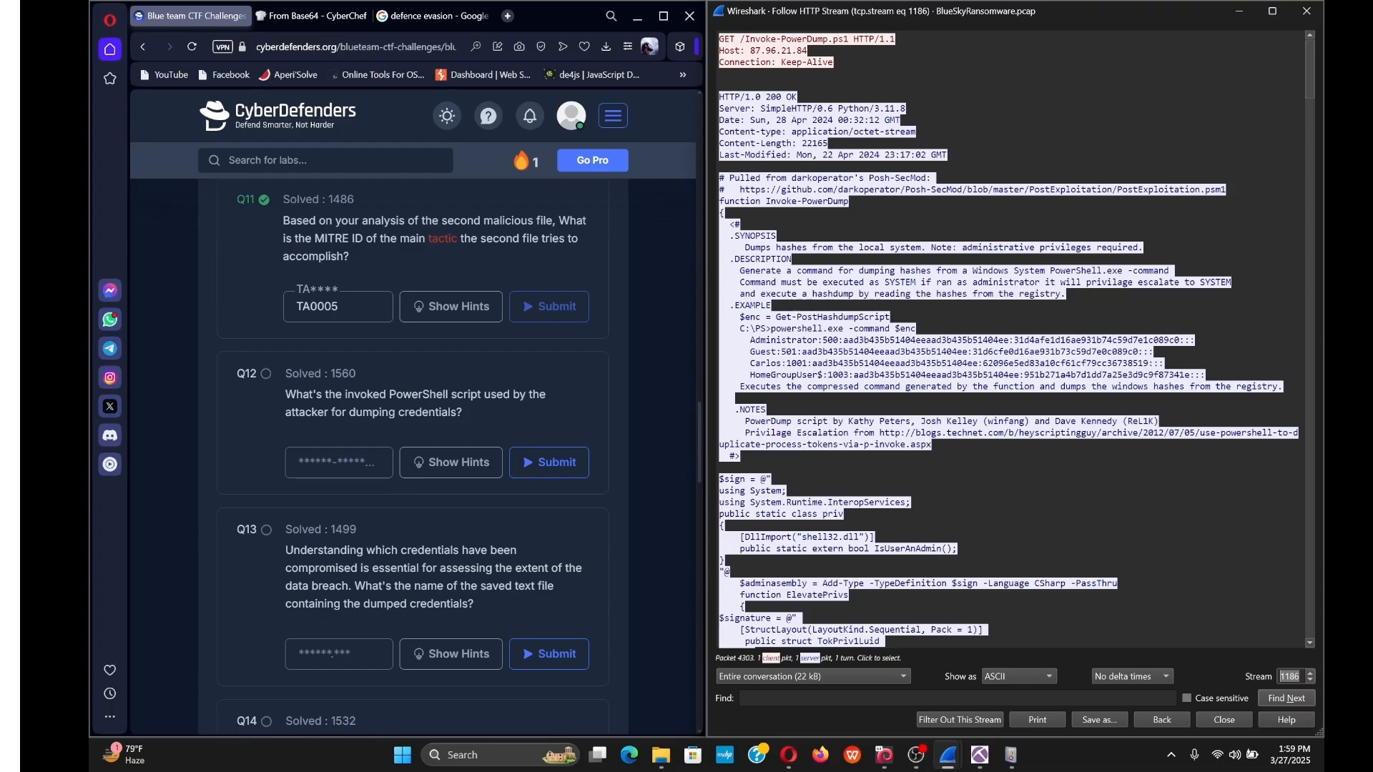
pyautogui.moveTo(749, 341); pyautogui.dragTo(1014, 340)
pyautogui.click(1014, 340)
pyautogui.scroll(-3, 1009, 341)
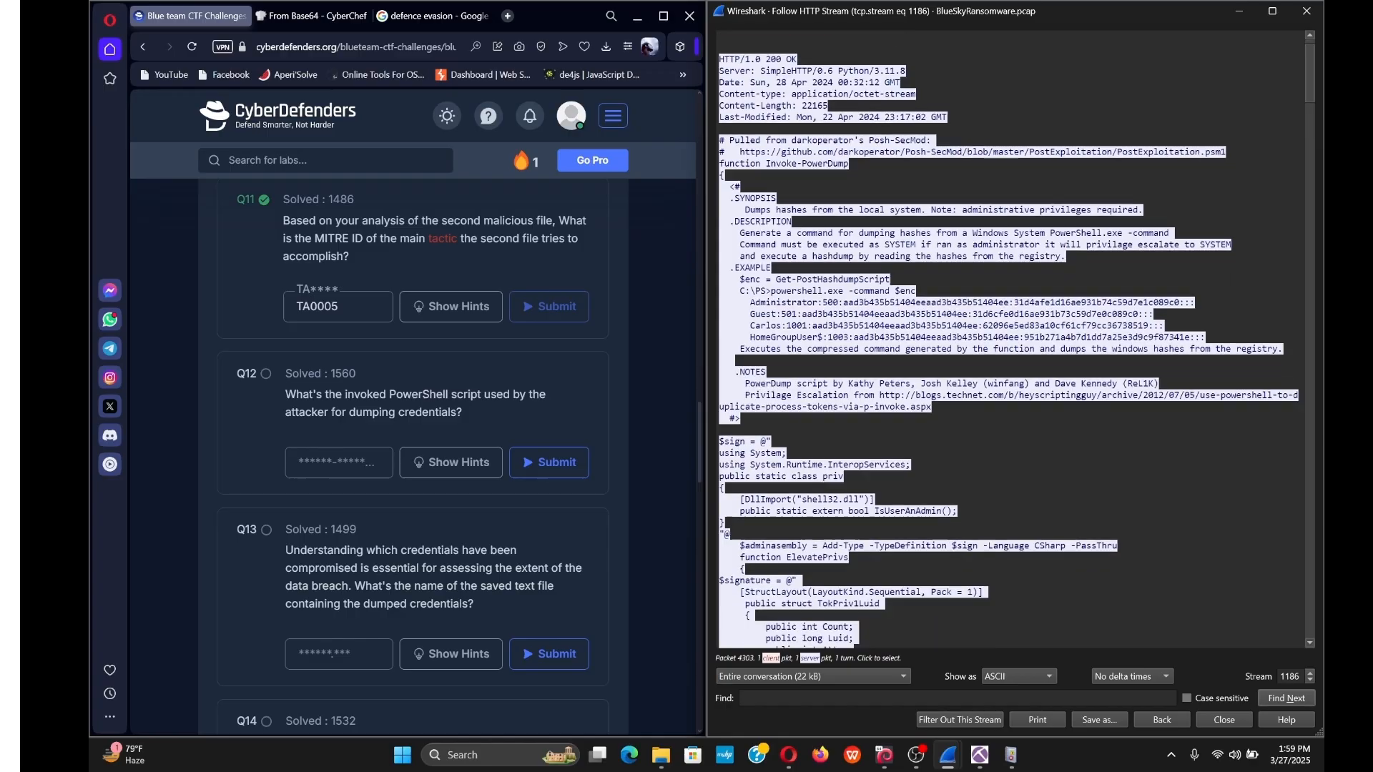
pyautogui.scroll(-12, 1009, 341)
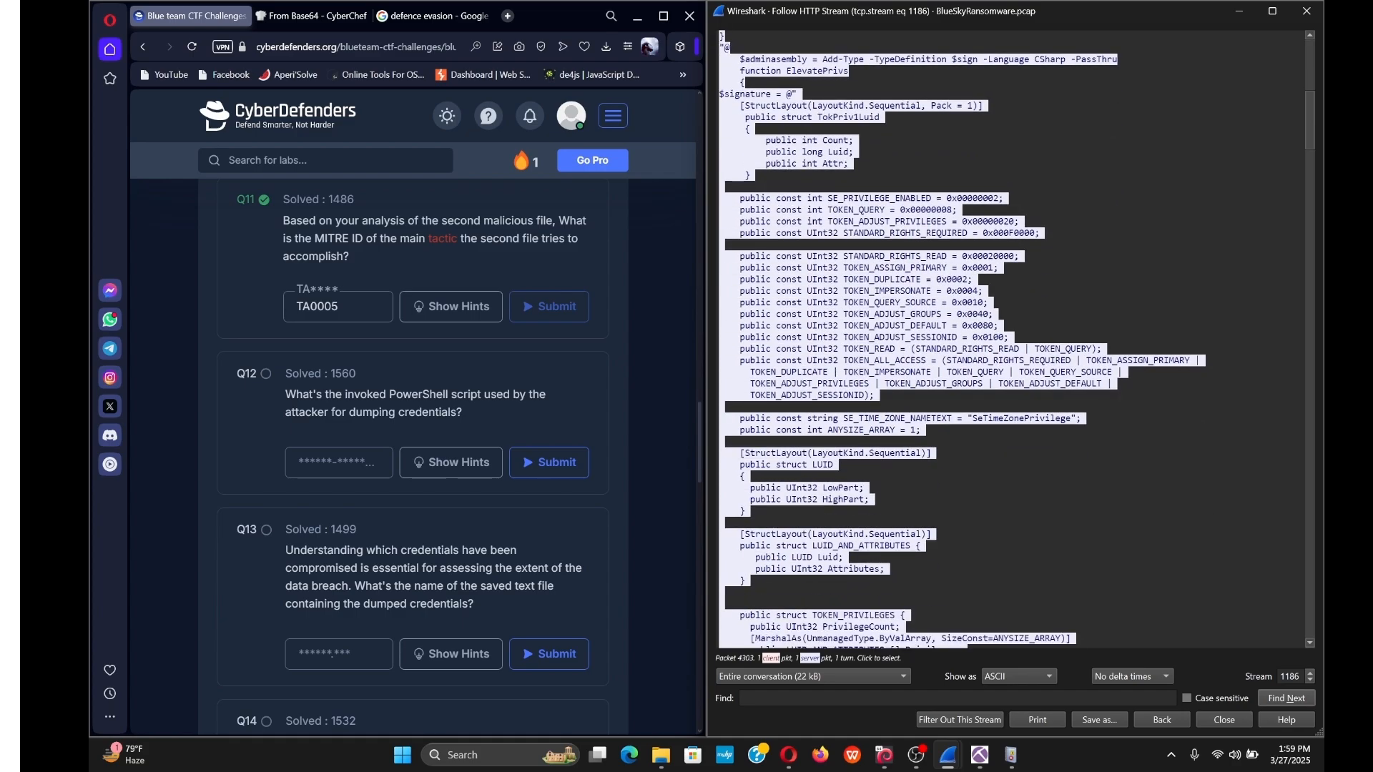
pyautogui.scroll(-3, 1009, 341)
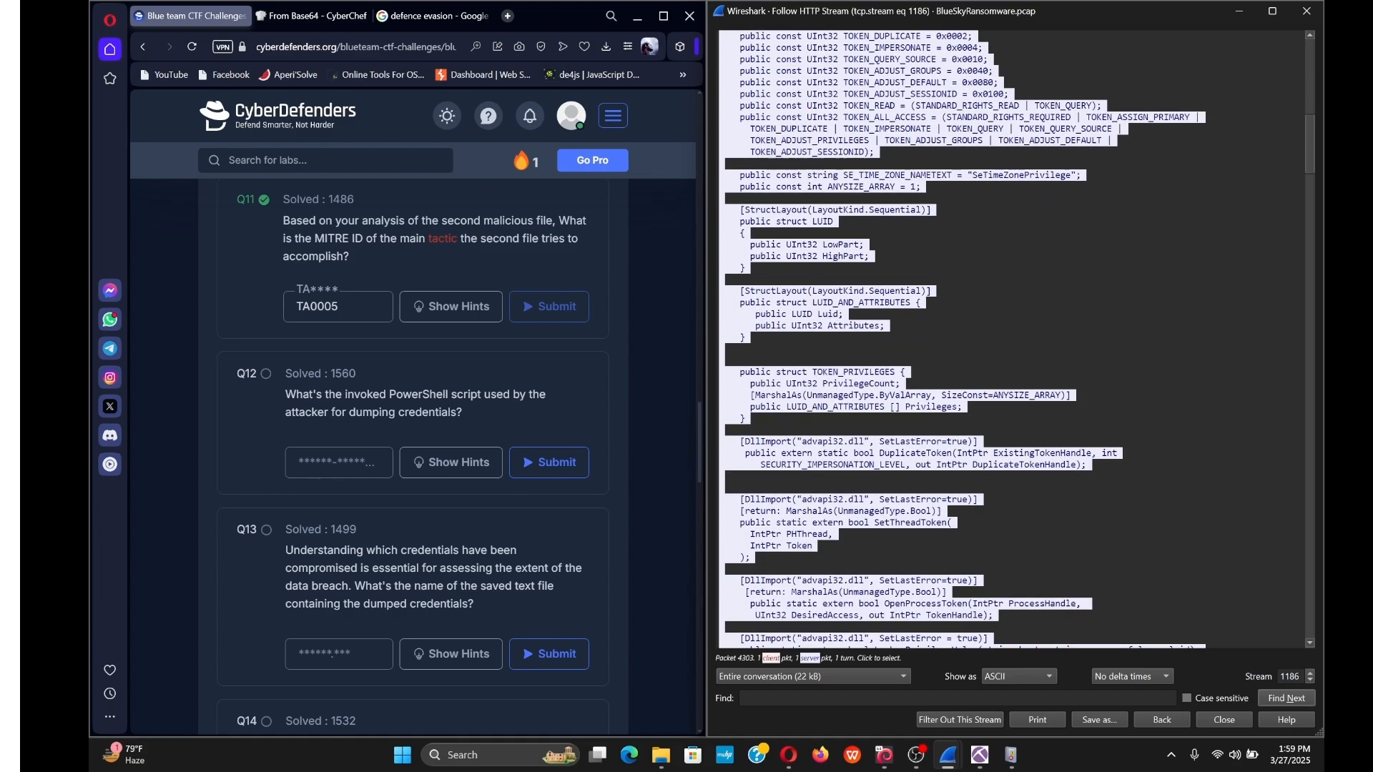
pyautogui.scroll(8, 1009, 341)
pyautogui.scroll(9, 1009, 341)
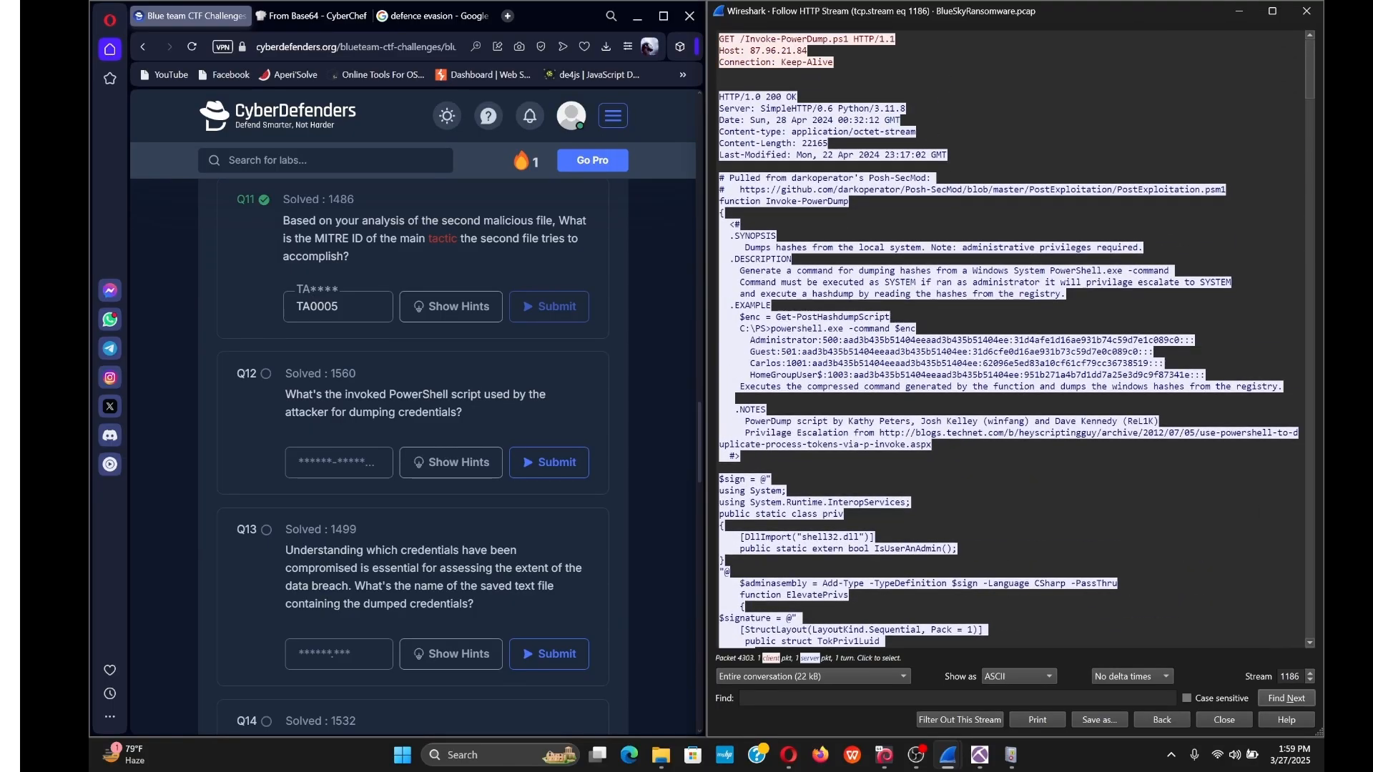
pyautogui.moveTo(749, 341); pyautogui.dragTo(1128, 375)
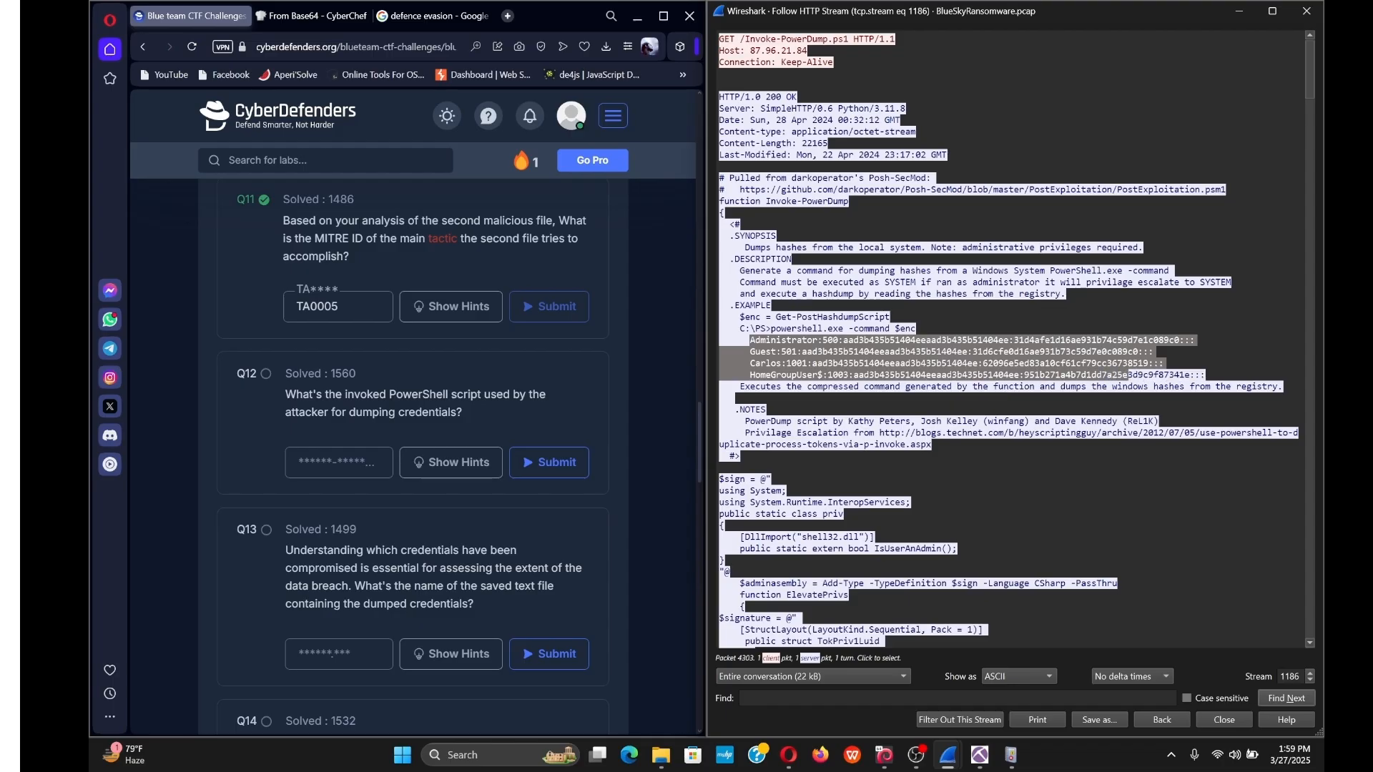
pyautogui.click(1128, 375)
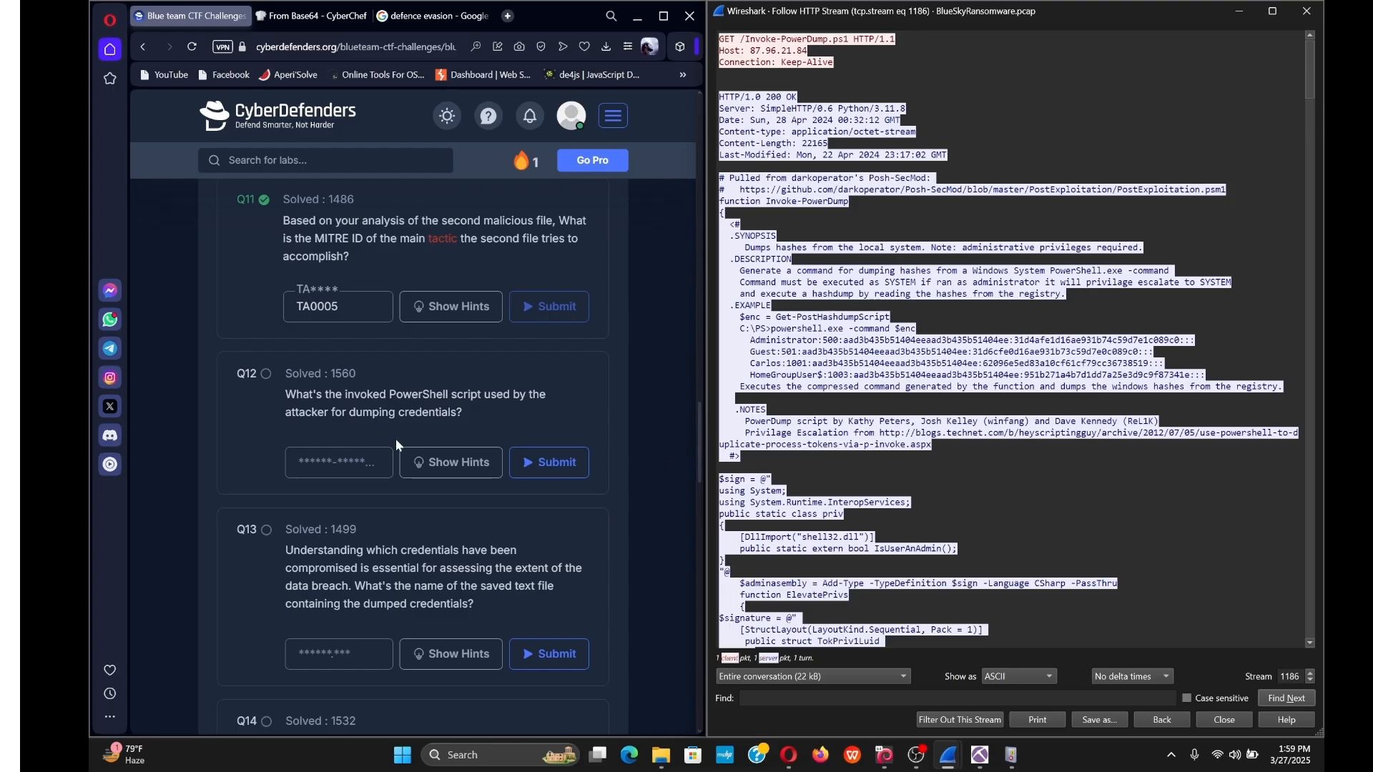
# Glance at stream 1187 (Invoke-SMBExec.ps1), then return to stream 1186.
pyautogui.click(1311, 673)
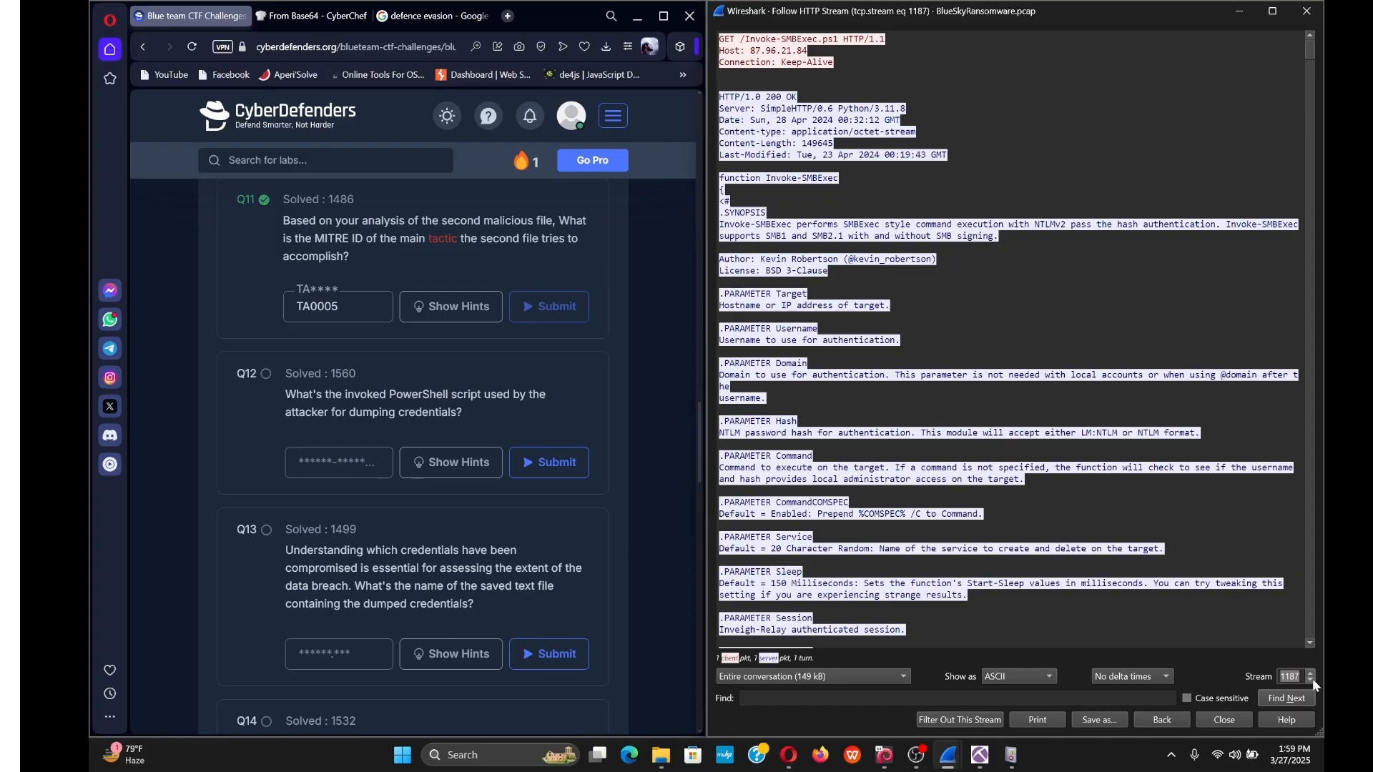
pyautogui.click(1312, 680)
pyautogui.click(1312, 680)
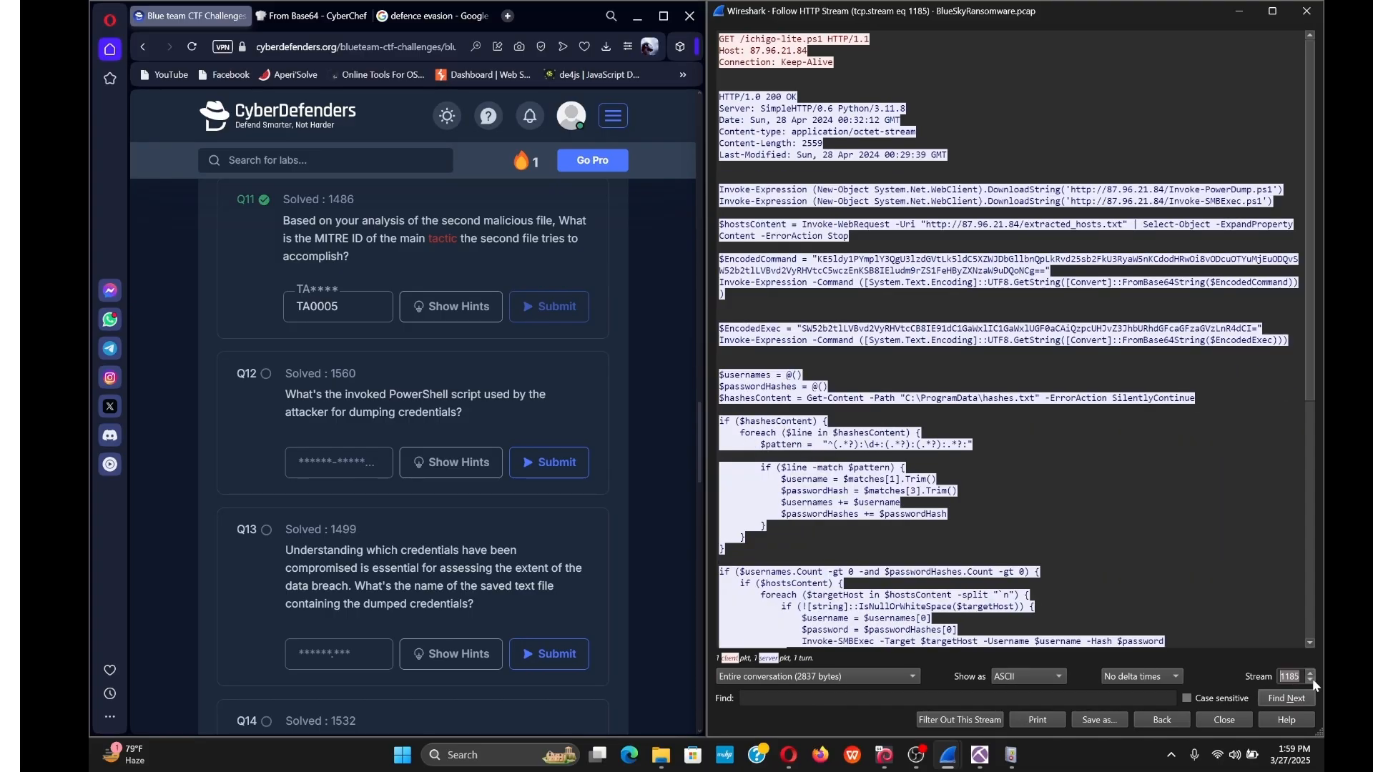
pyautogui.click(1311, 673)
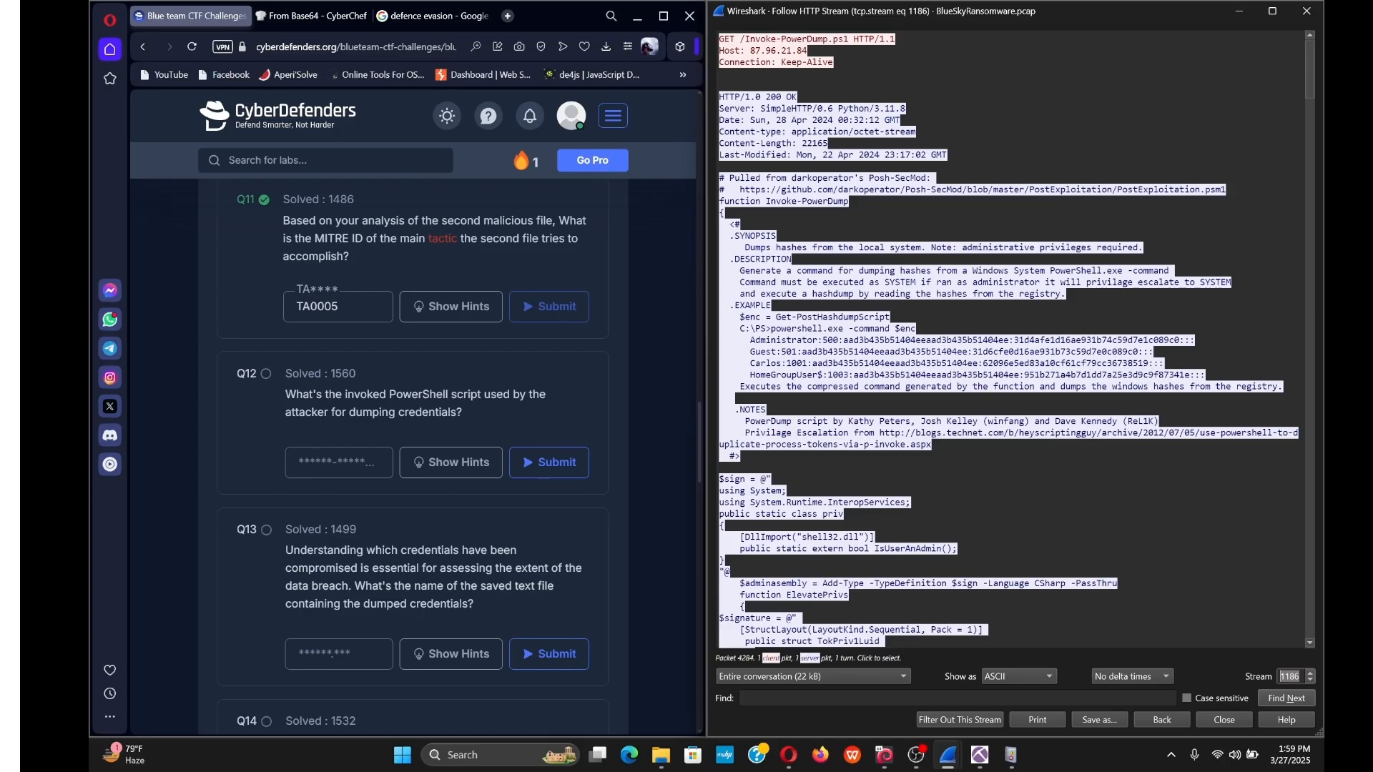
# Copy Invoke-PowerDump.ps1 from the GET request line and submit it for Q12.
pyautogui.moveTo(739, 39); pyautogui.dragTo(849, 39)
pyautogui.hotkey('ctrl', 'c')
pyautogui.doubleClick(758, 39)
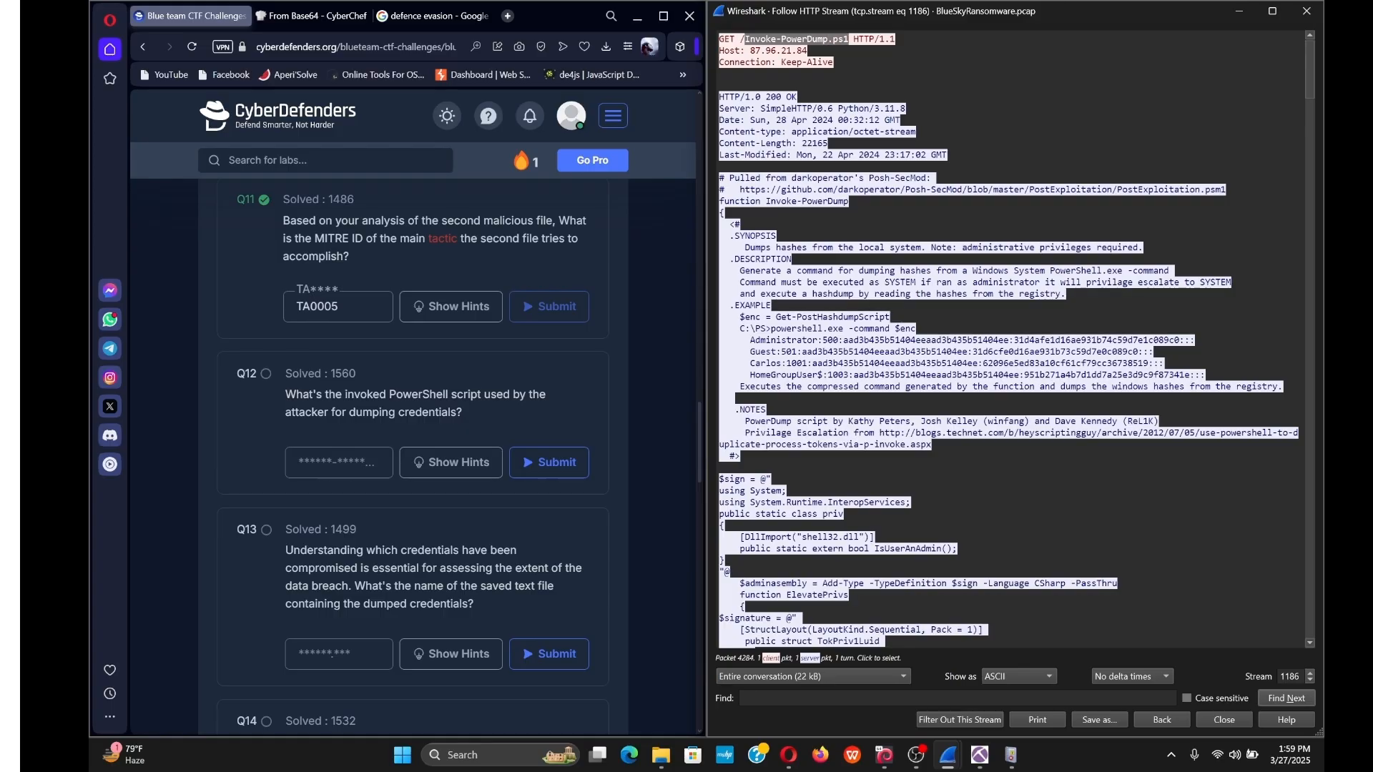
pyautogui.rightClick(847, 39)
pyautogui.click(853, 45)
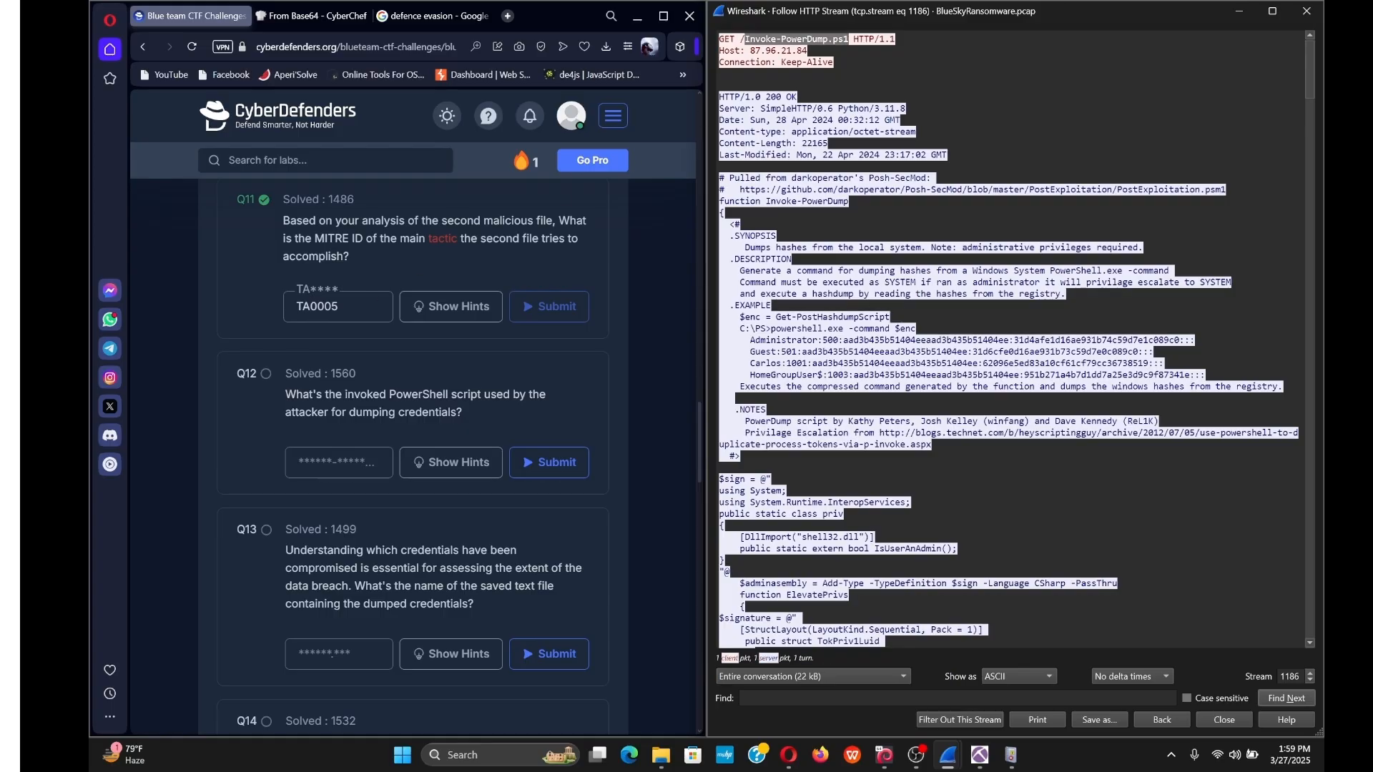
pyautogui.click(339, 463)
pyautogui.hotkey('ctrl', 'v')
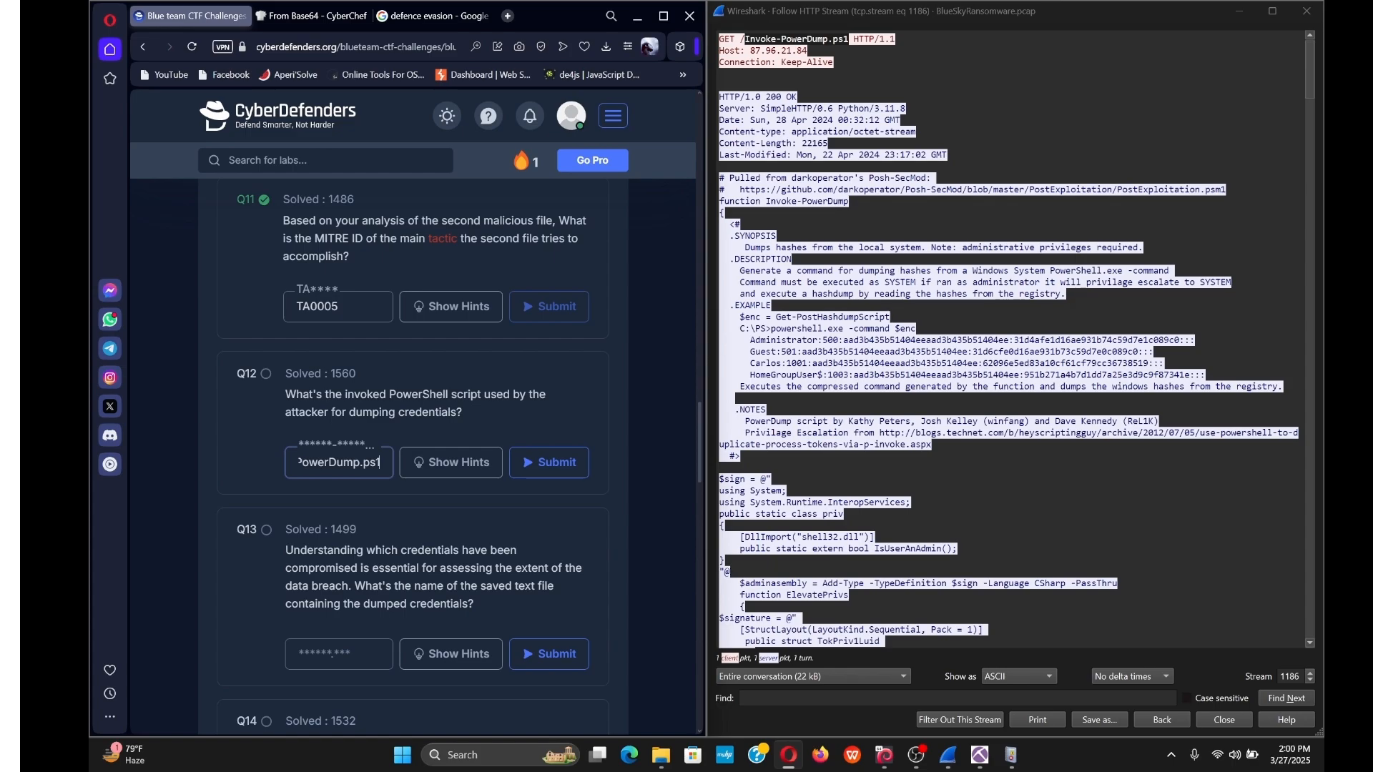
pyautogui.press('Return')
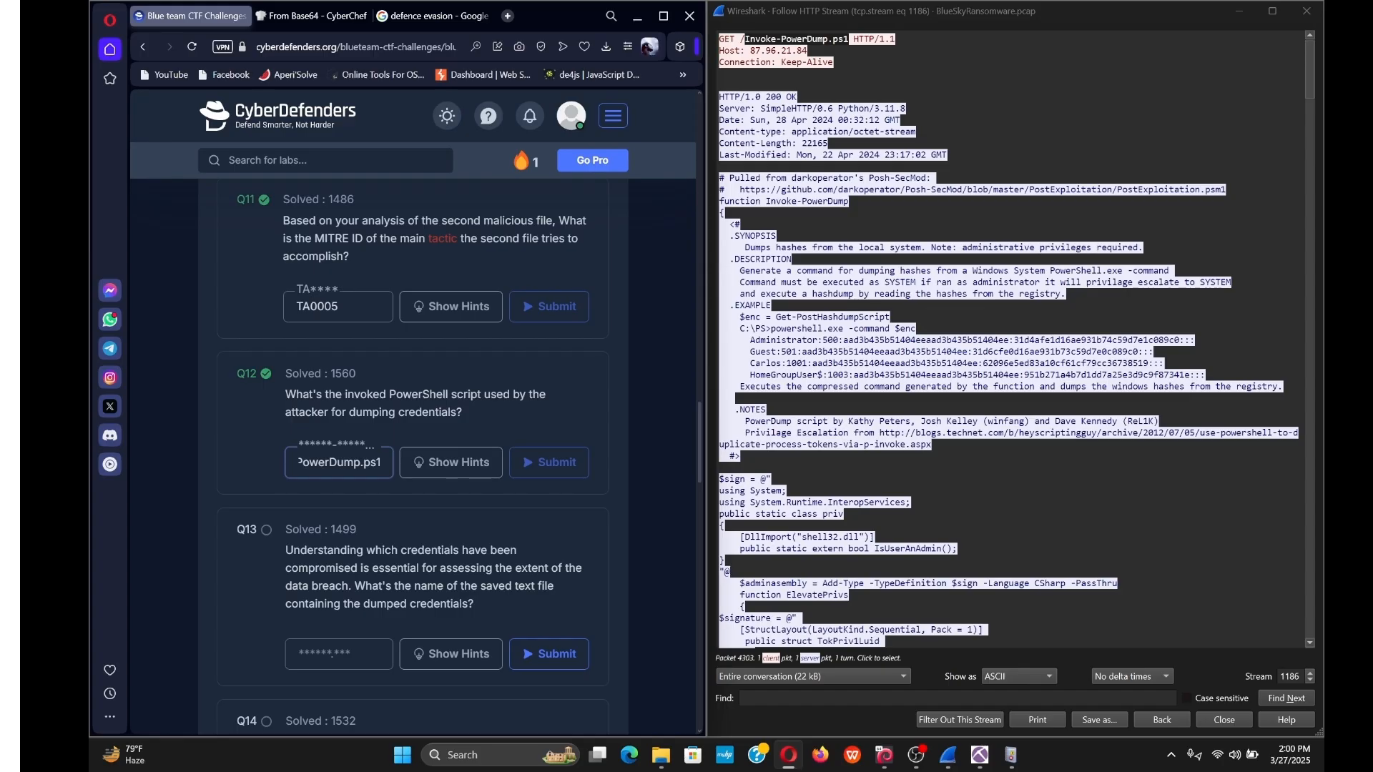
pyautogui.click(1012, 339)
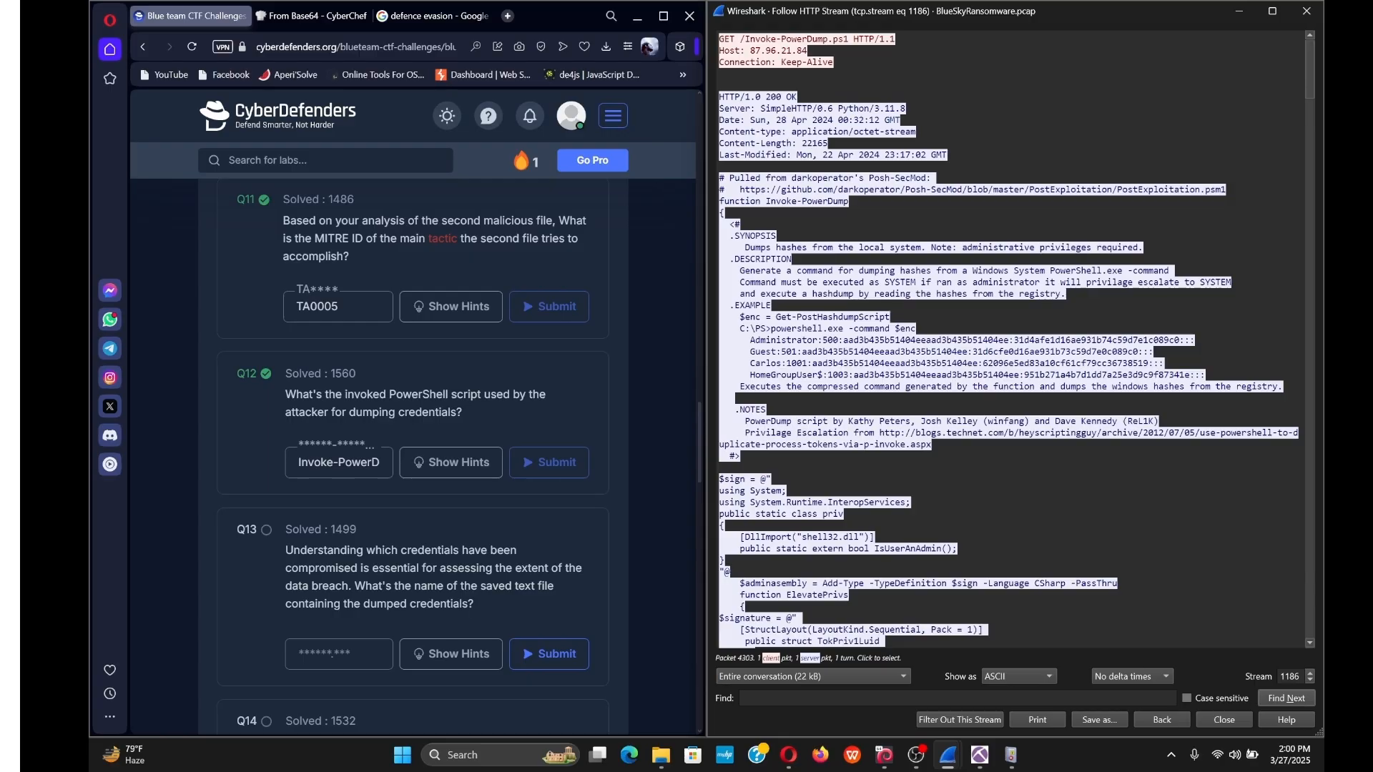
pyautogui.scroll(-2, 1009, 340)
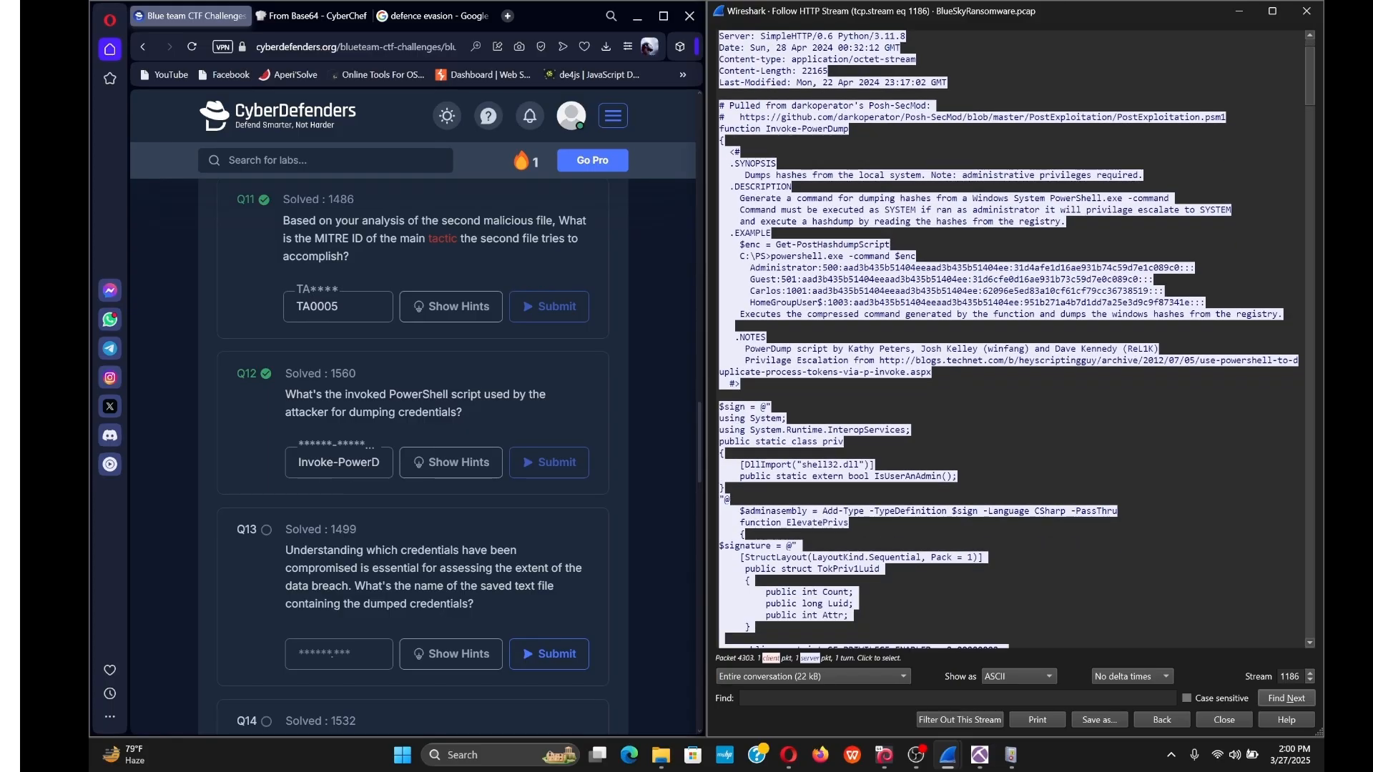
pyautogui.scroll(2, 1009, 339)
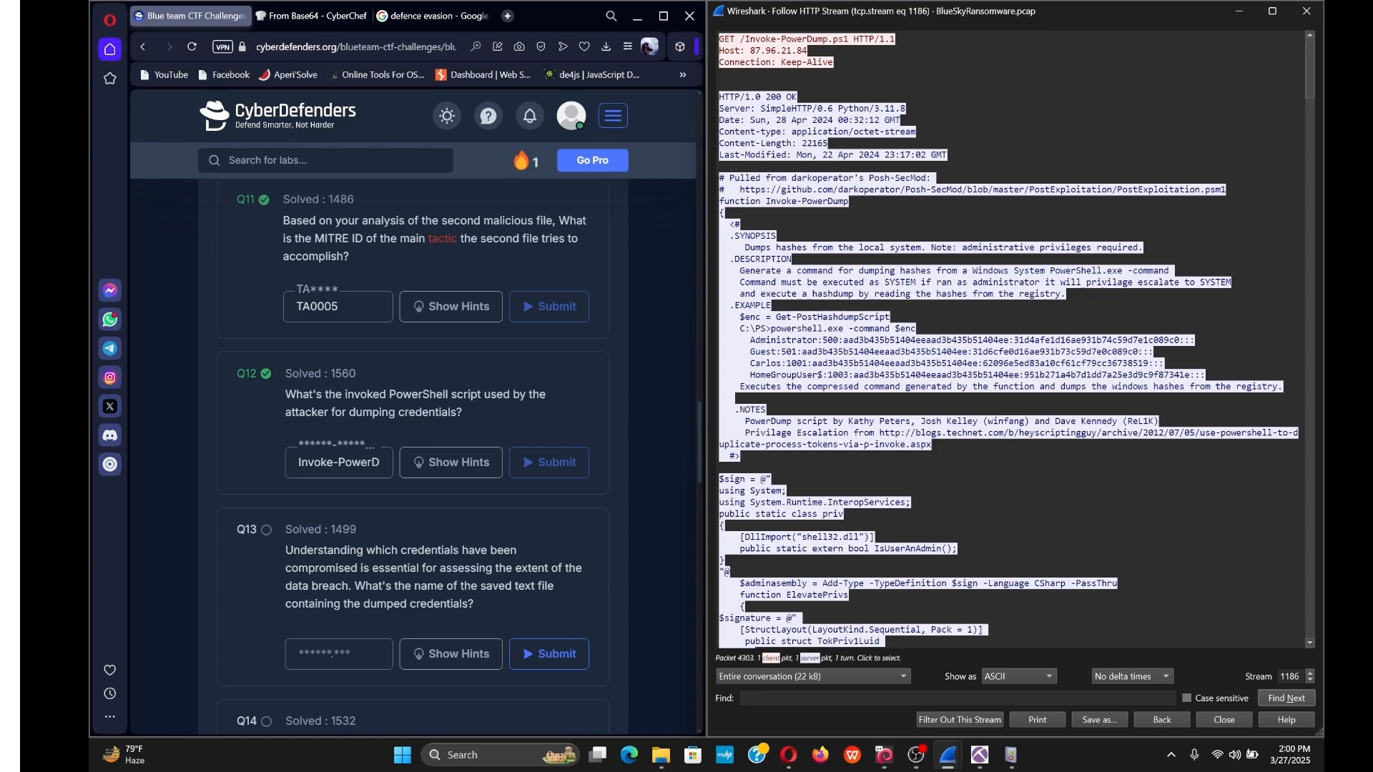
pyautogui.scroll(-5, 1009, 340)
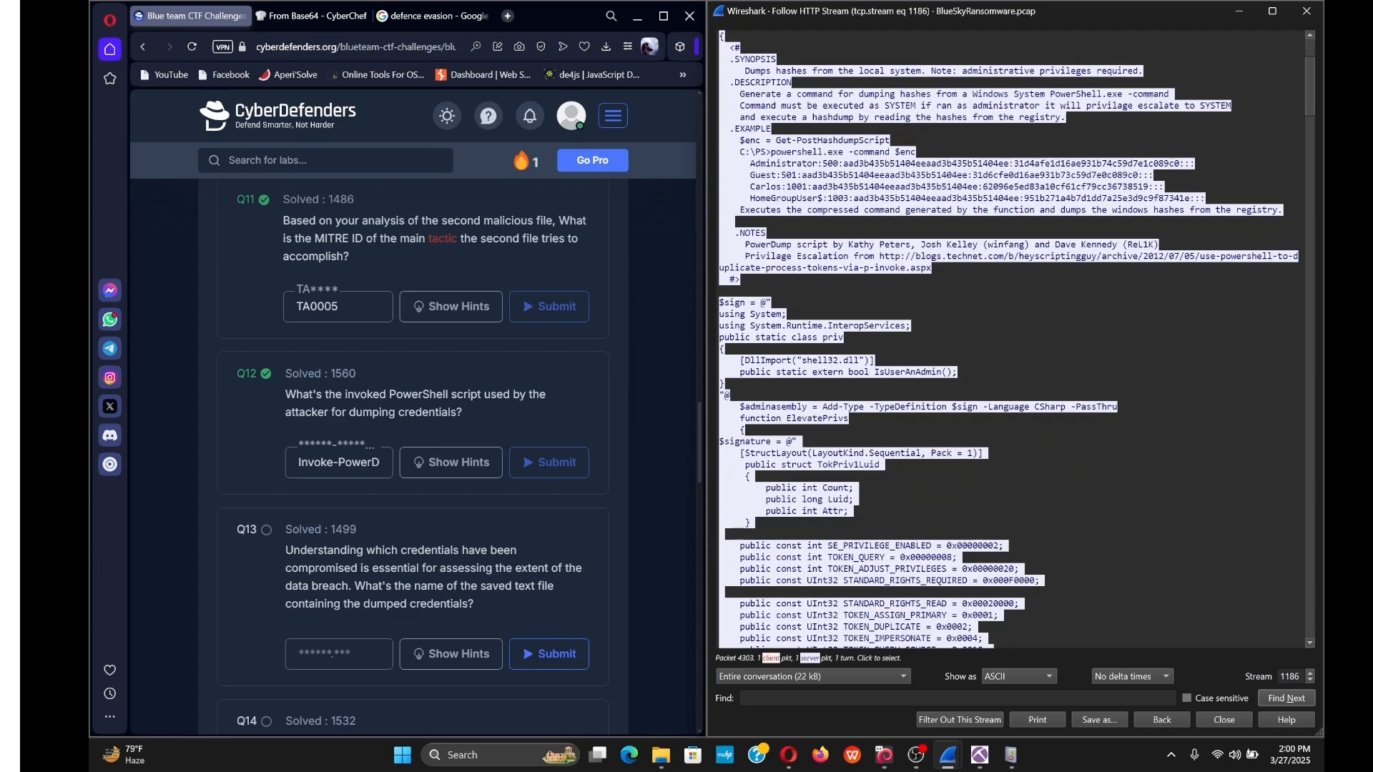
pyautogui.scroll(-12, 1009, 340)
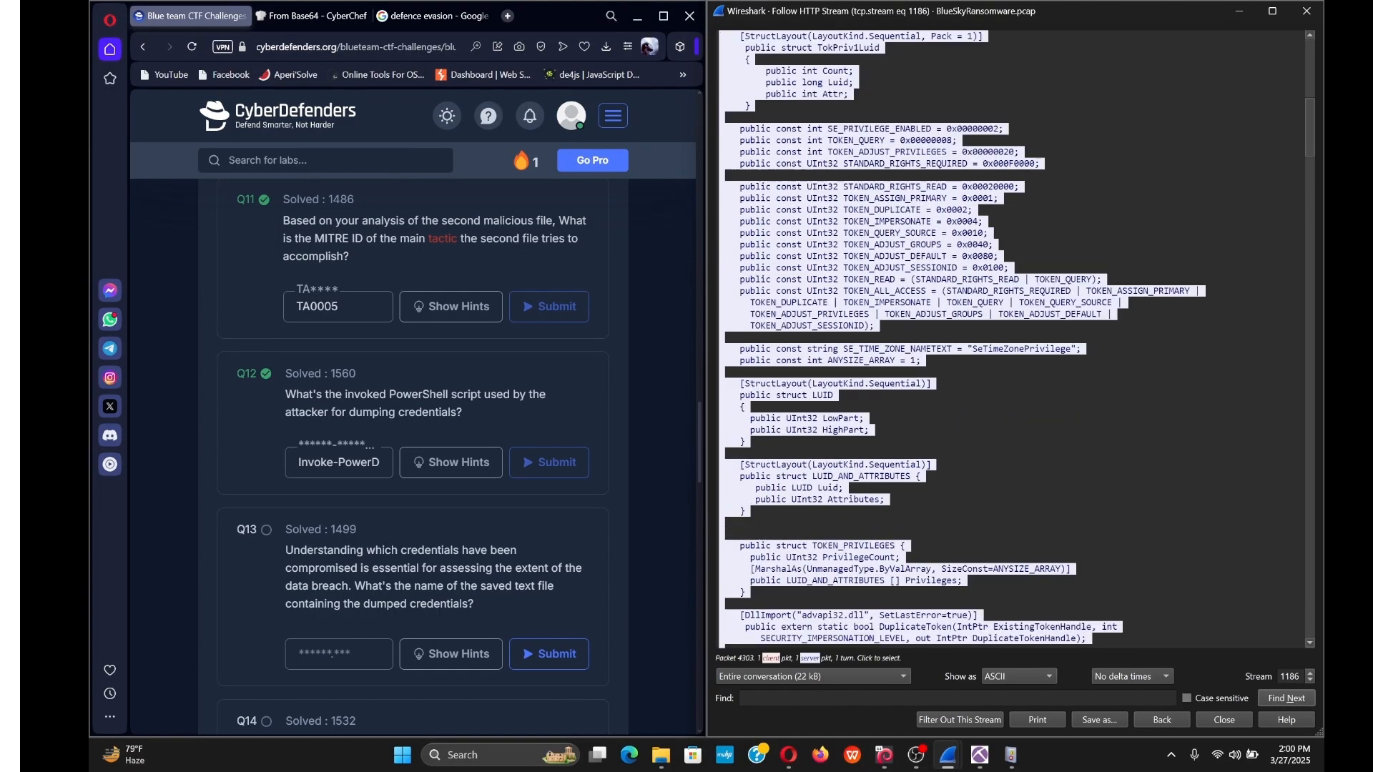
pyautogui.scroll(-14, 1009, 340)
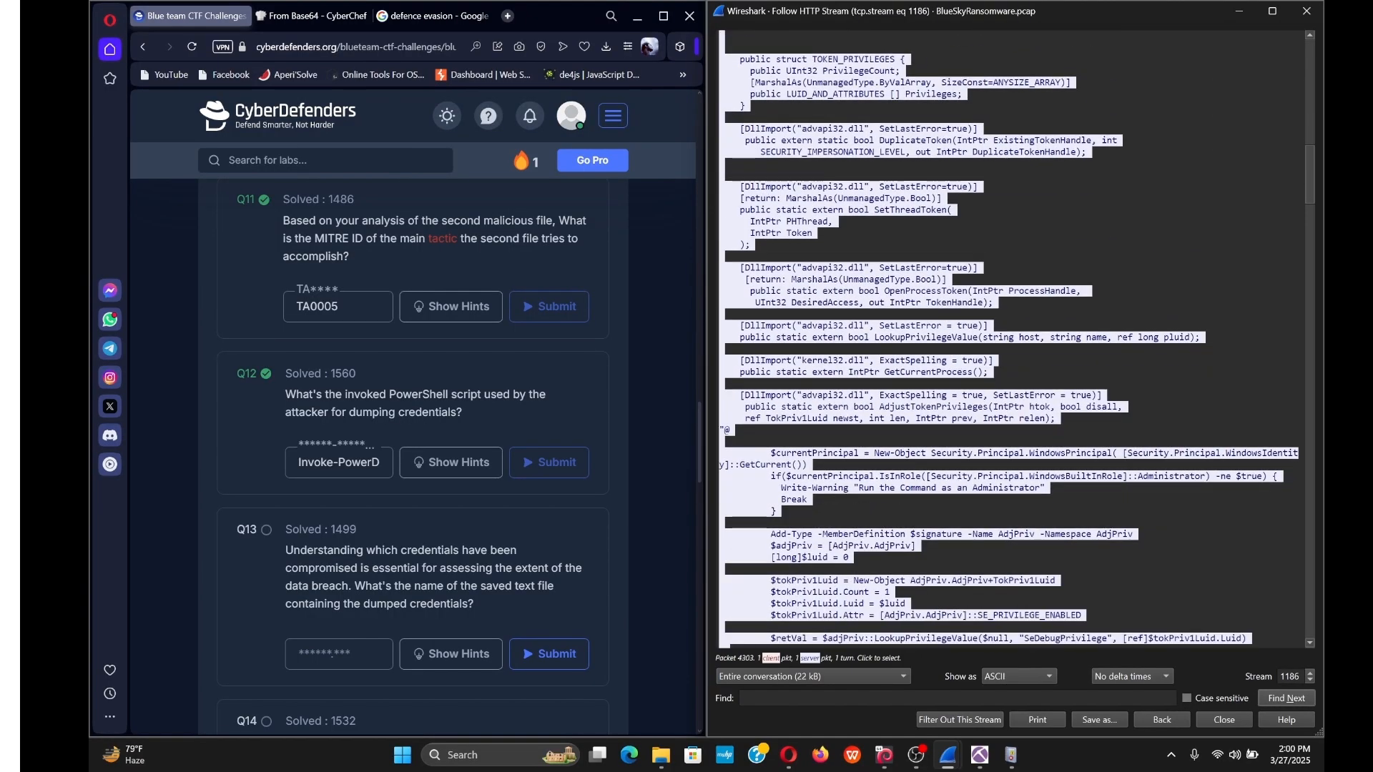
pyautogui.scroll(-11, 1009, 339)
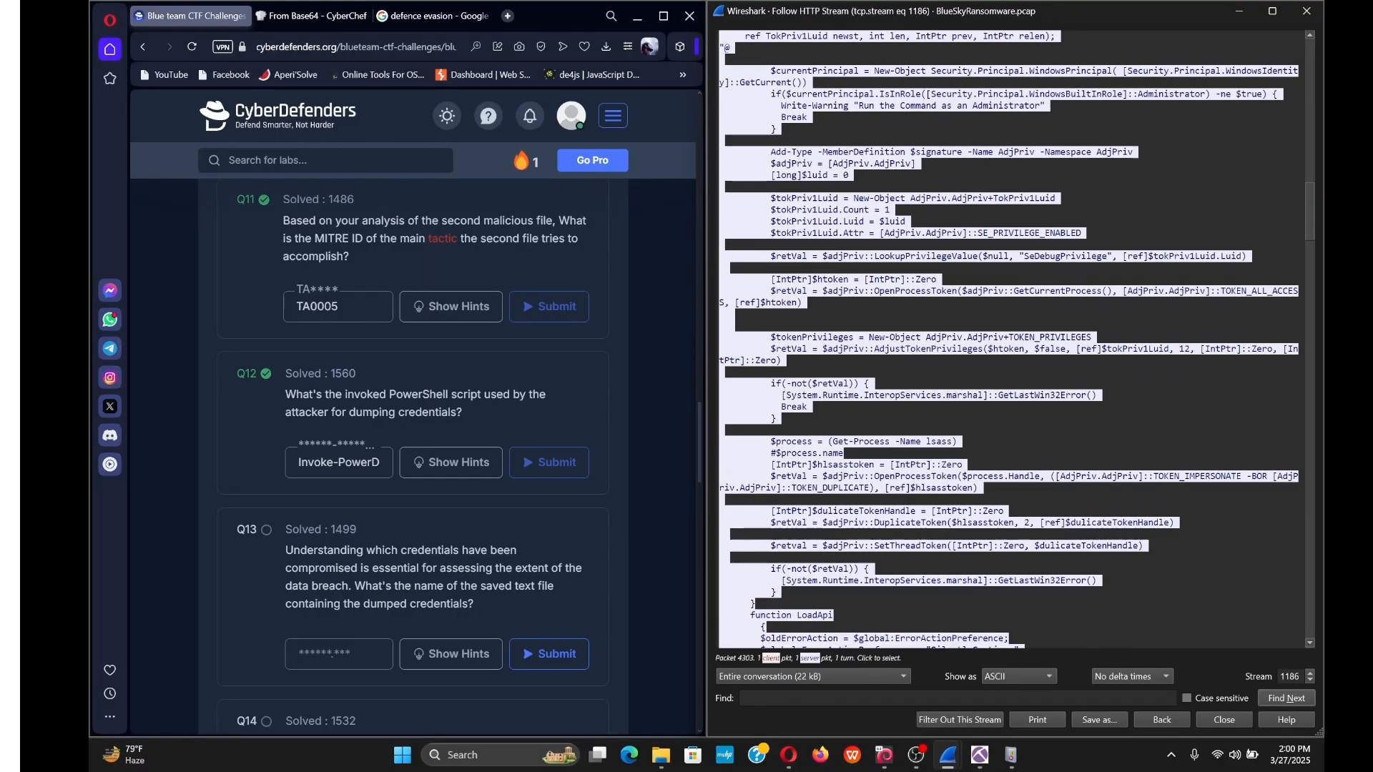
pyautogui.scroll(-11, 1009, 340)
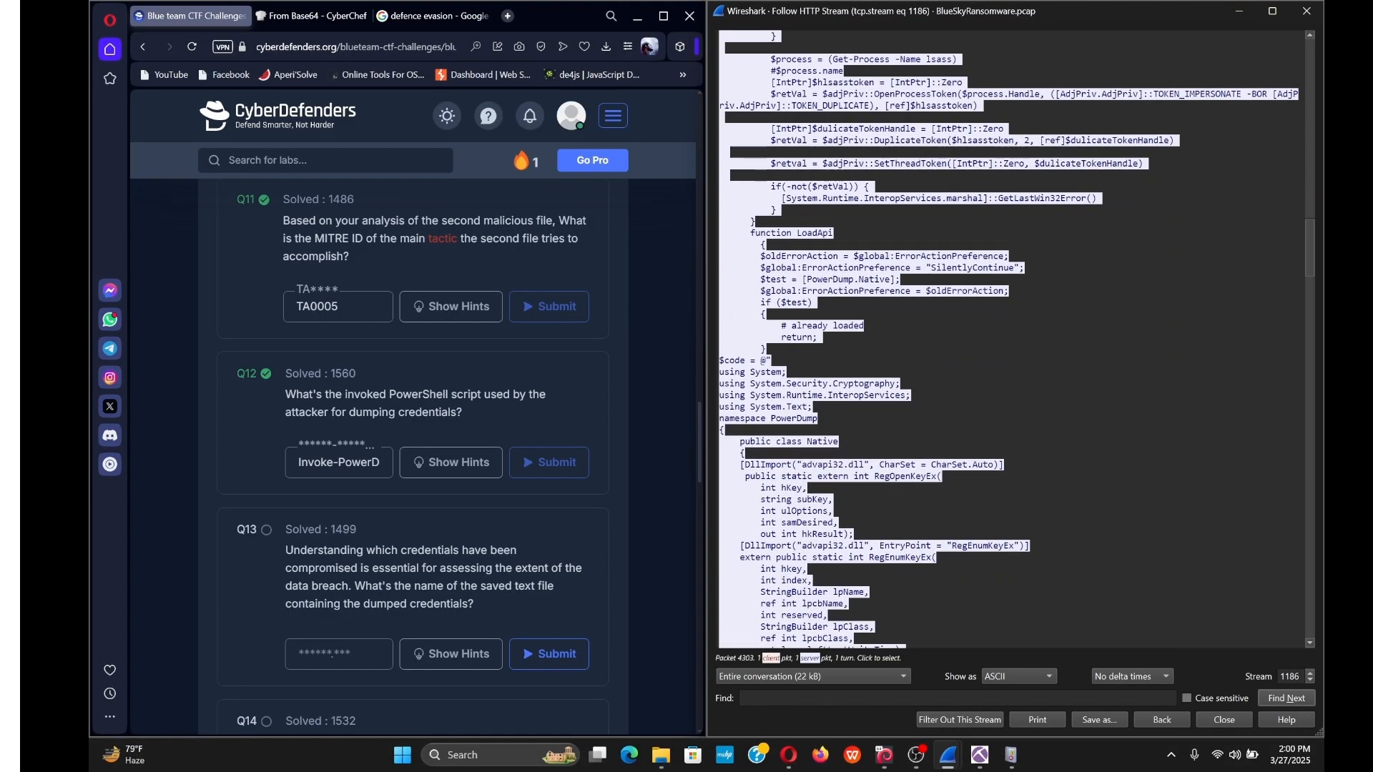
pyautogui.scroll(-20, 1009, 339)
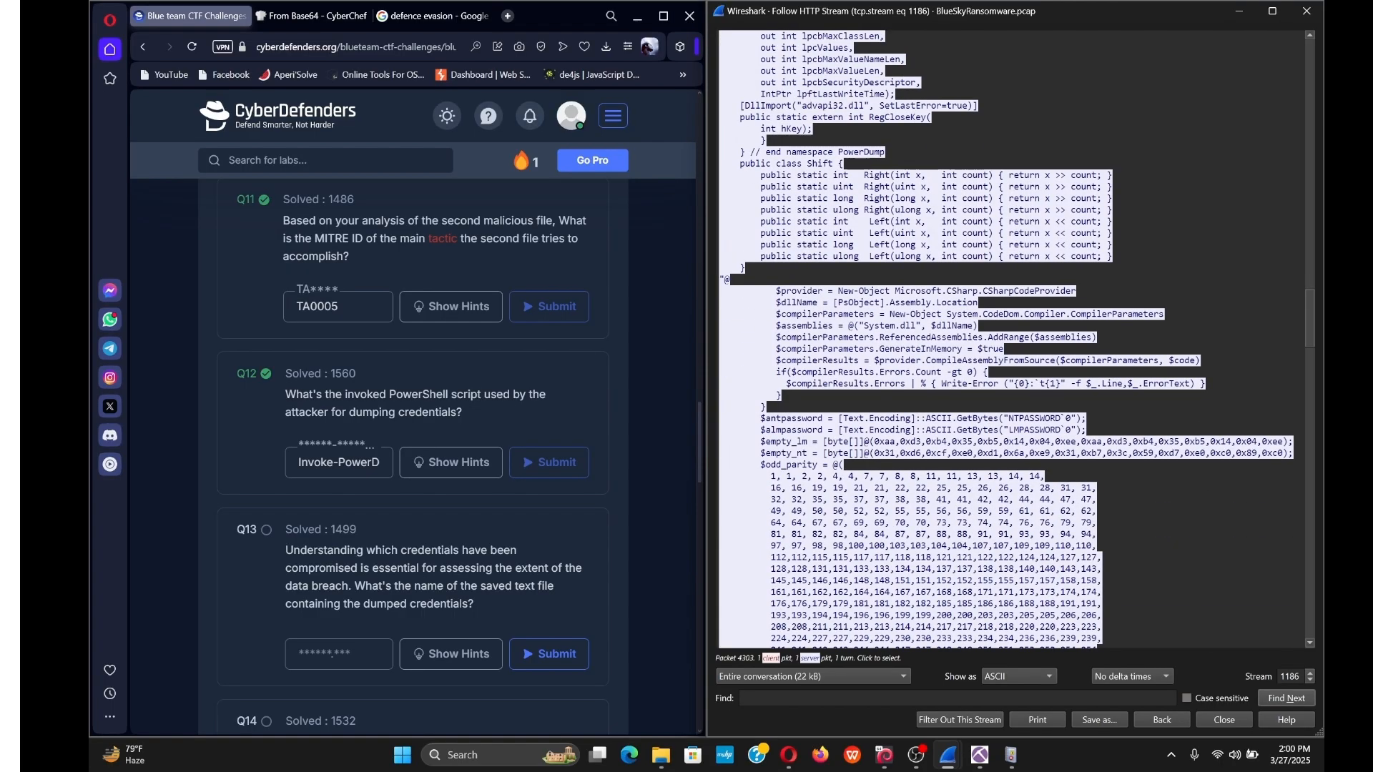
pyautogui.scroll(-20, 1009, 340)
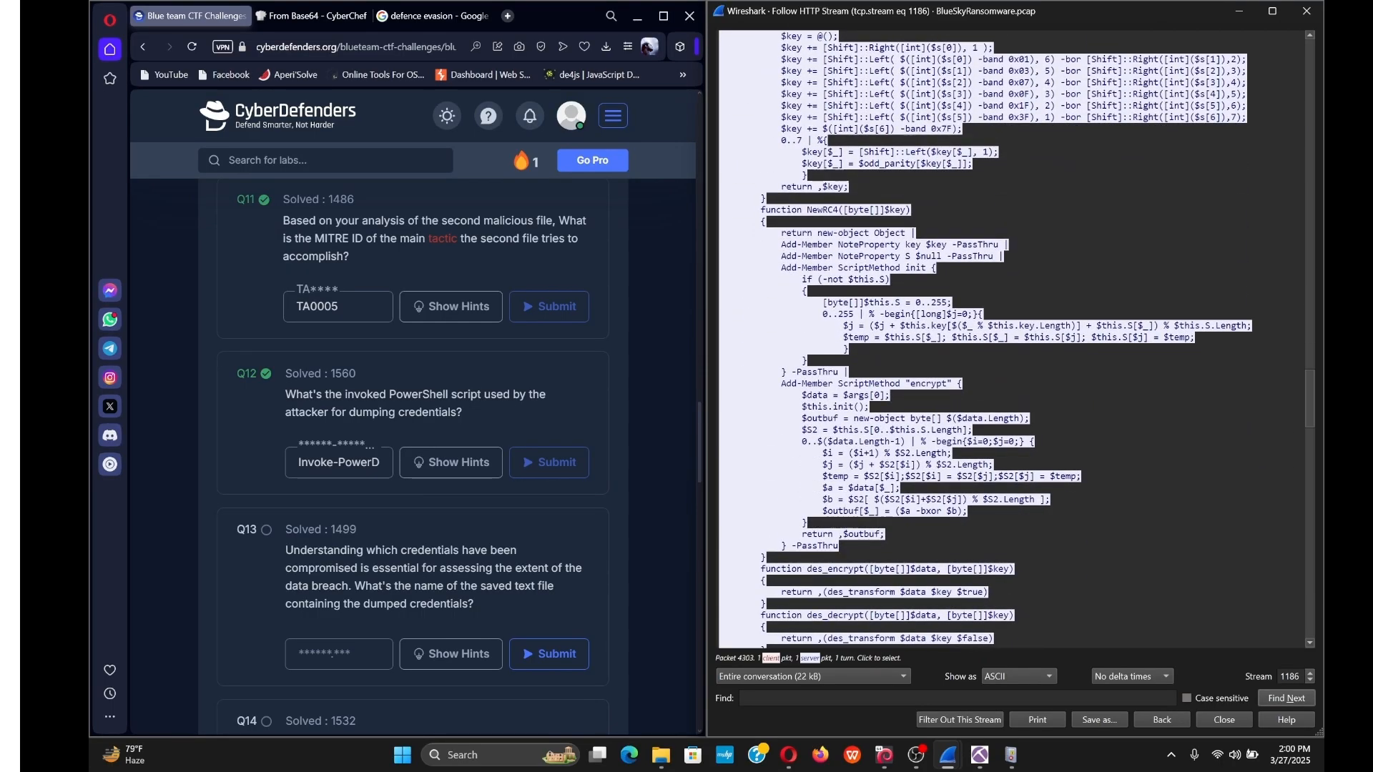
pyautogui.scroll(-20, 1009, 339)
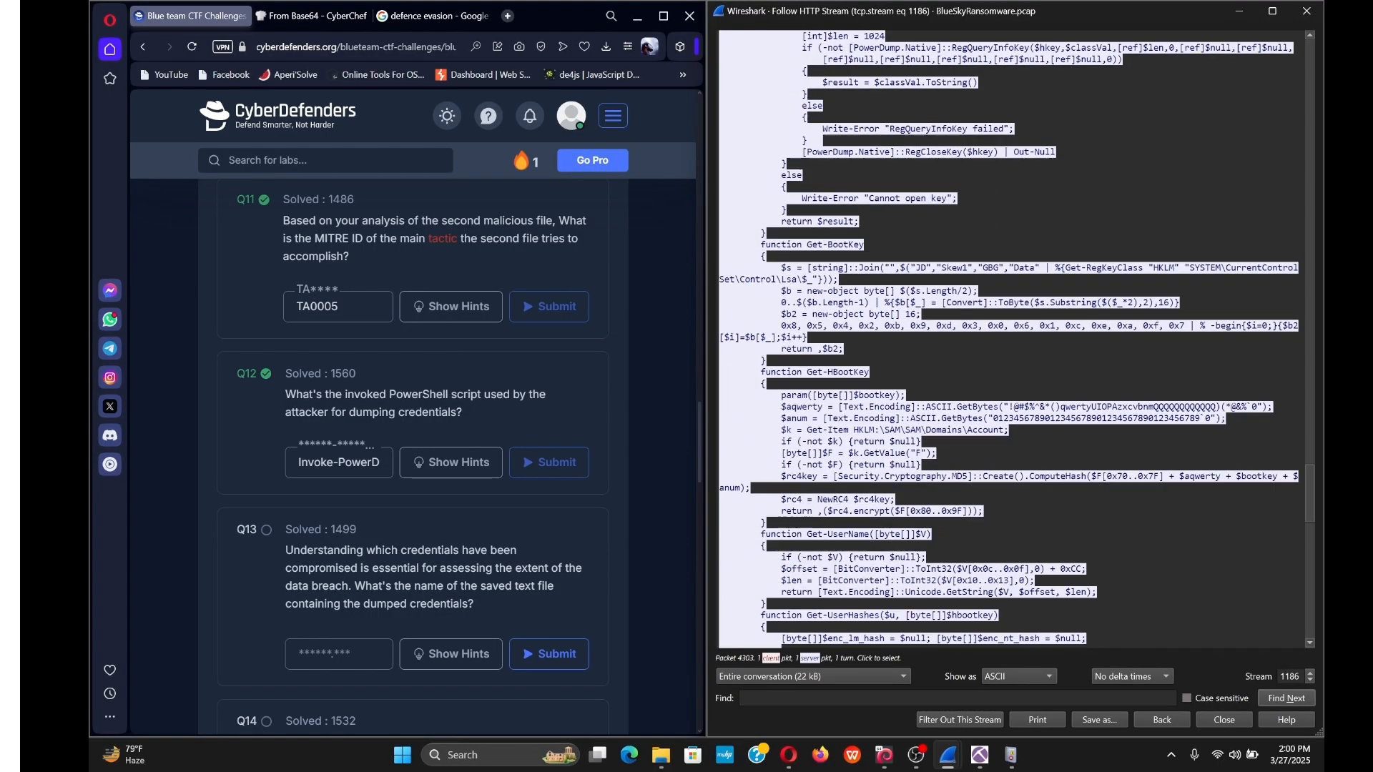
pyautogui.scroll(-8, 1009, 340)
pyautogui.scroll(-20, 1009, 340)
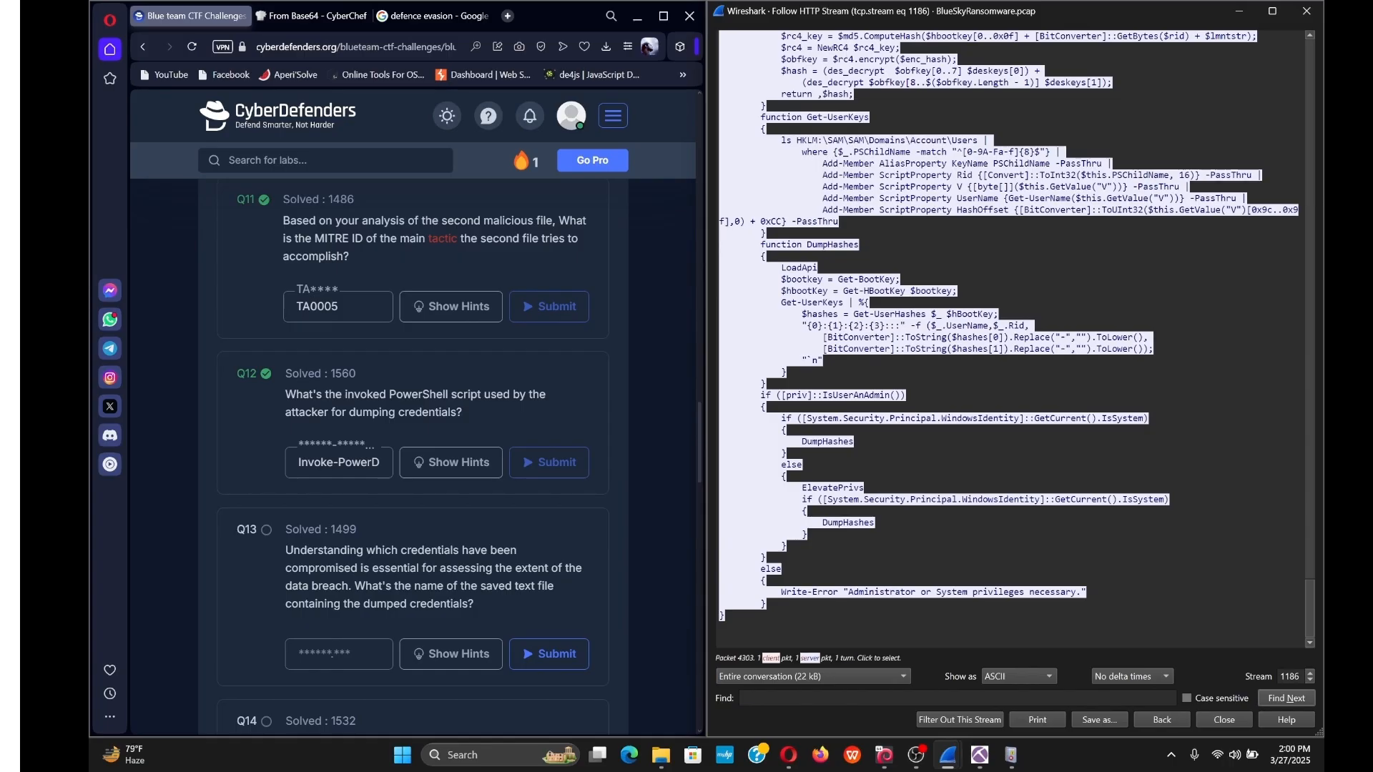
pyautogui.scroll(4, 1009, 340)
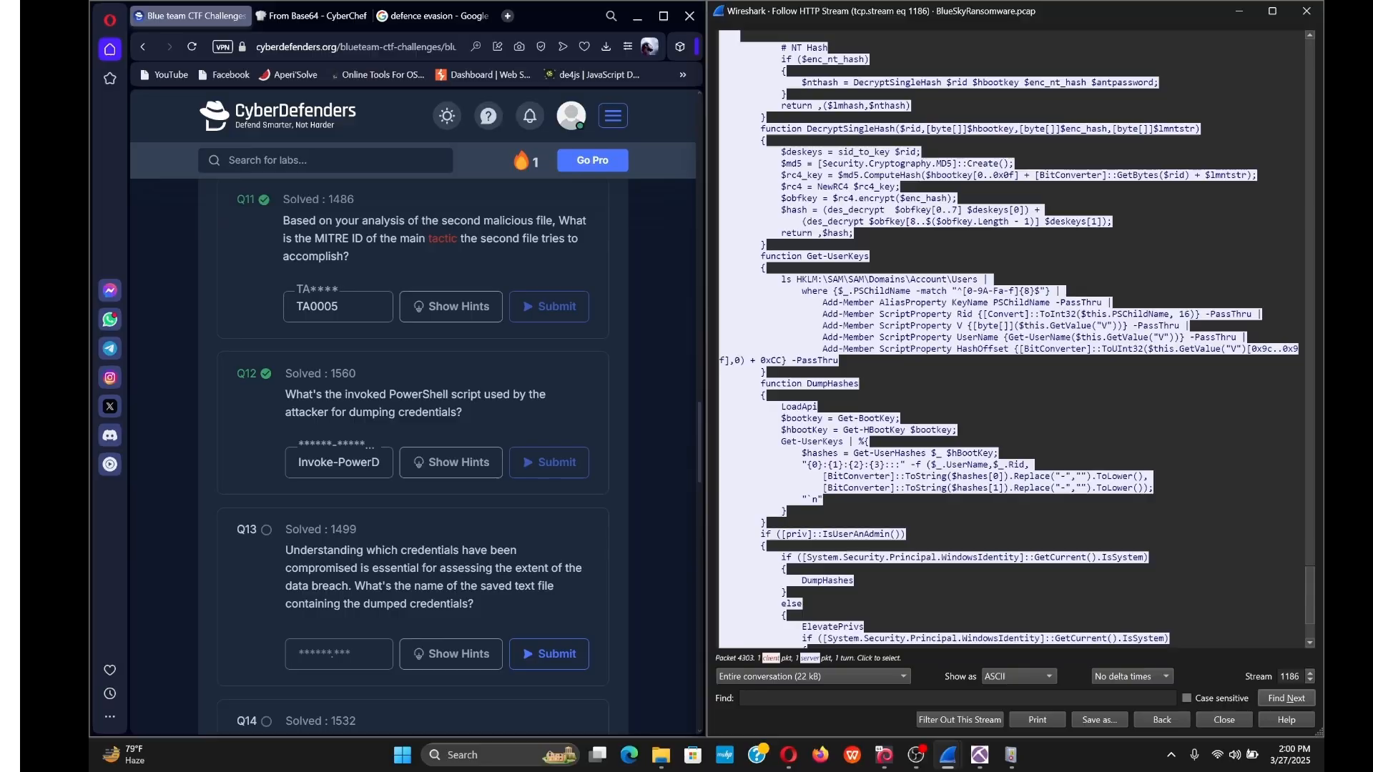
pyautogui.scroll(3, 1009, 339)
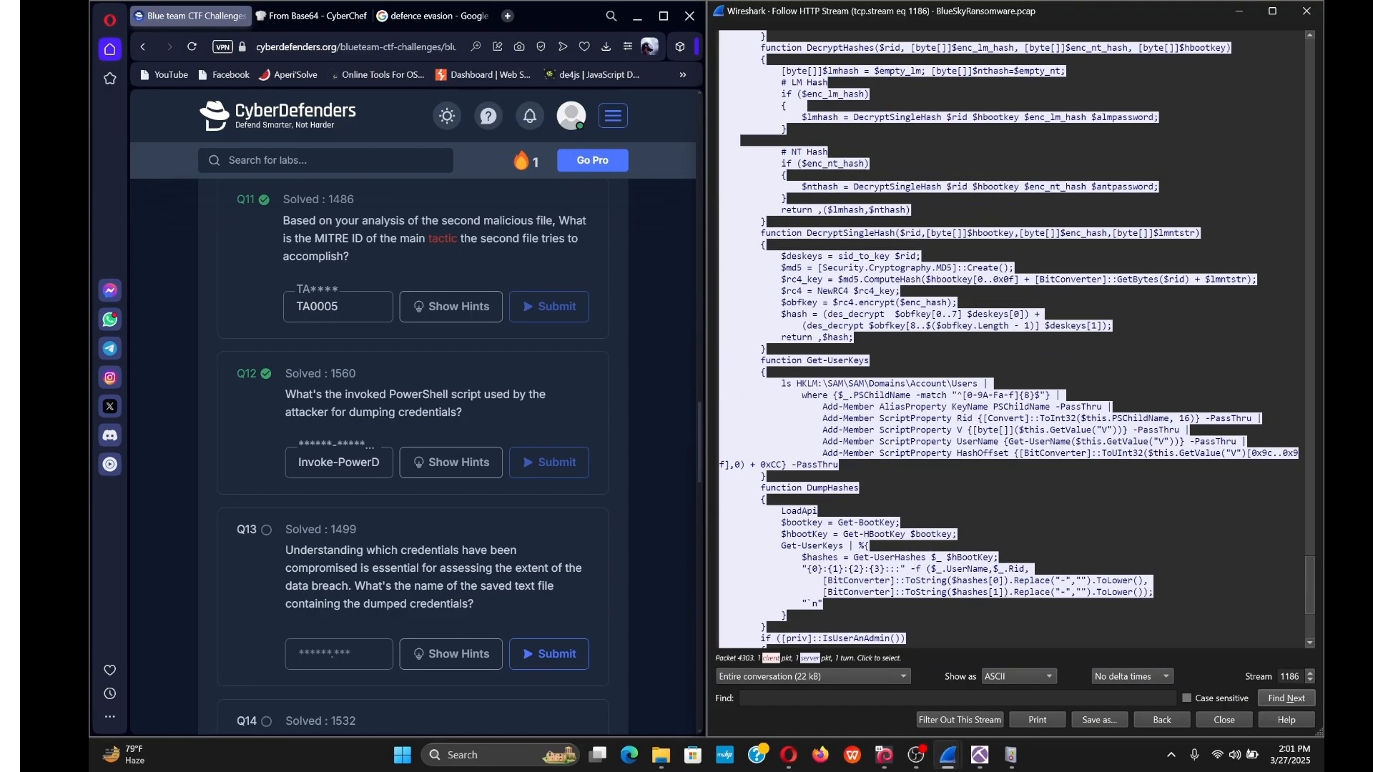
pyautogui.scroll(7, 1009, 340)
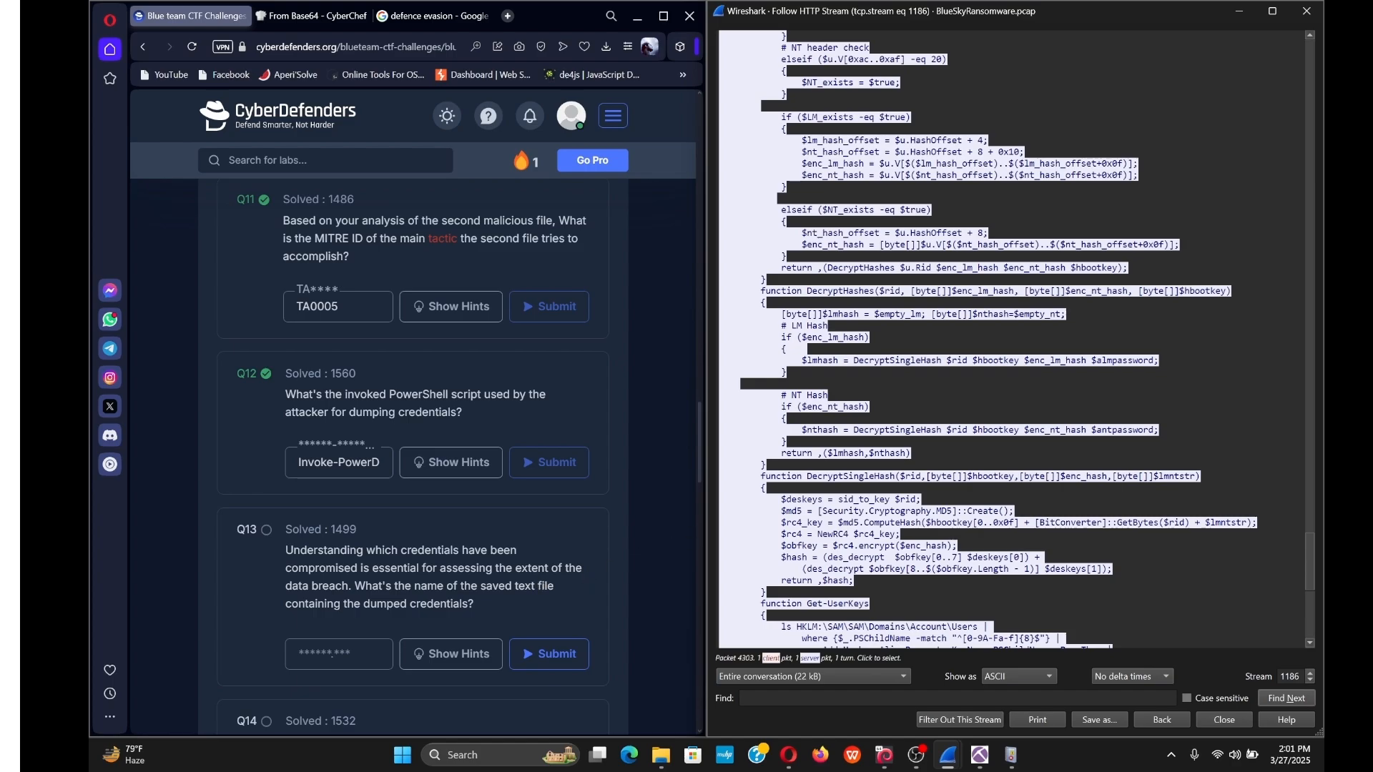
pyautogui.scroll(20, 1016, 340)
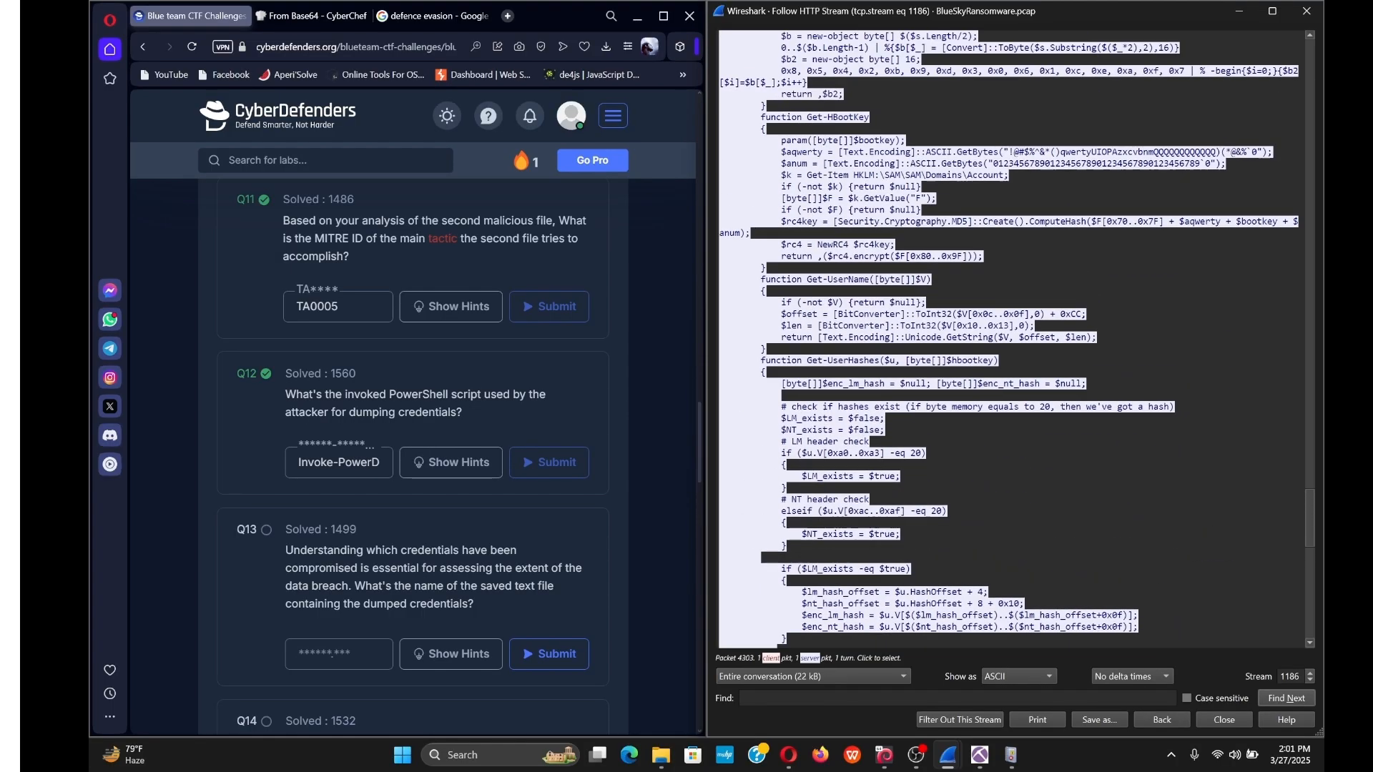
pyautogui.scroll(6, 1016, 339)
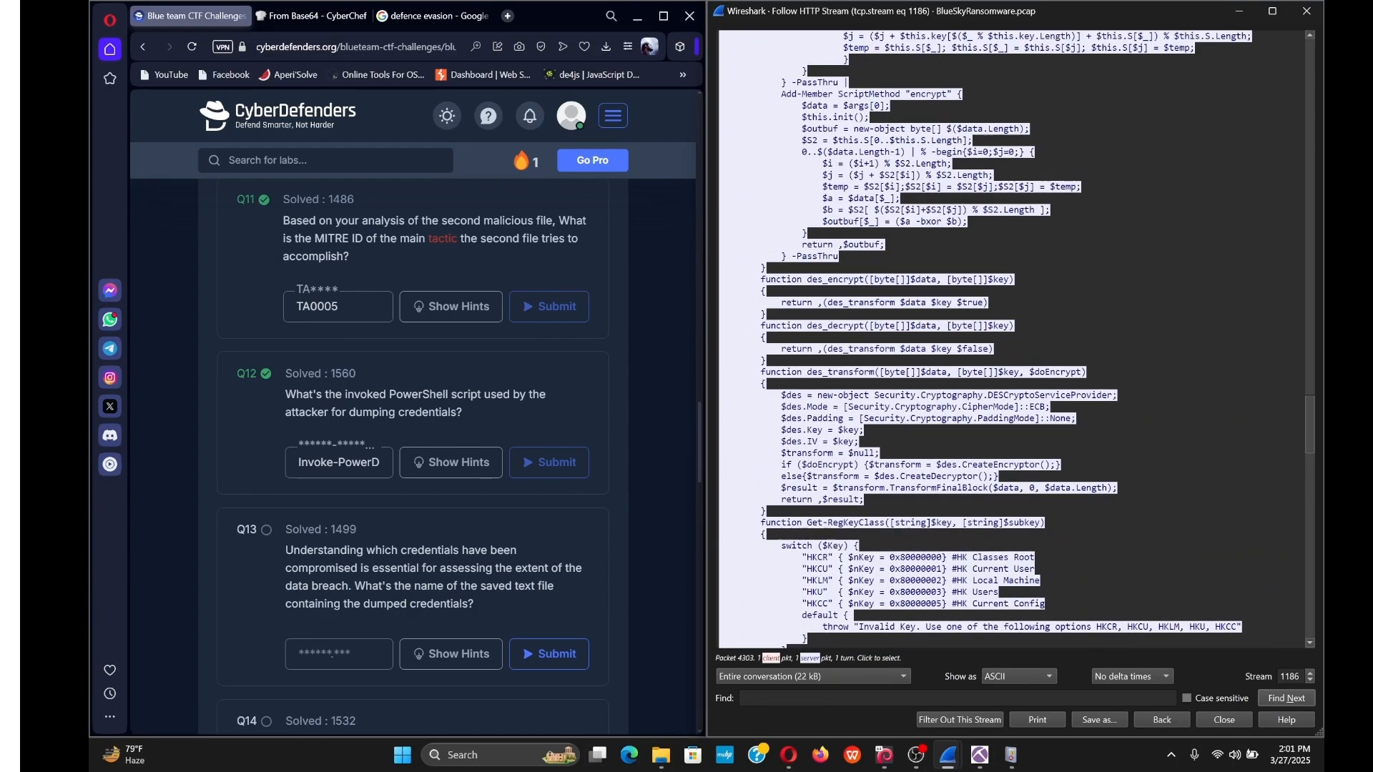
pyautogui.scroll(20, 1015, 340)
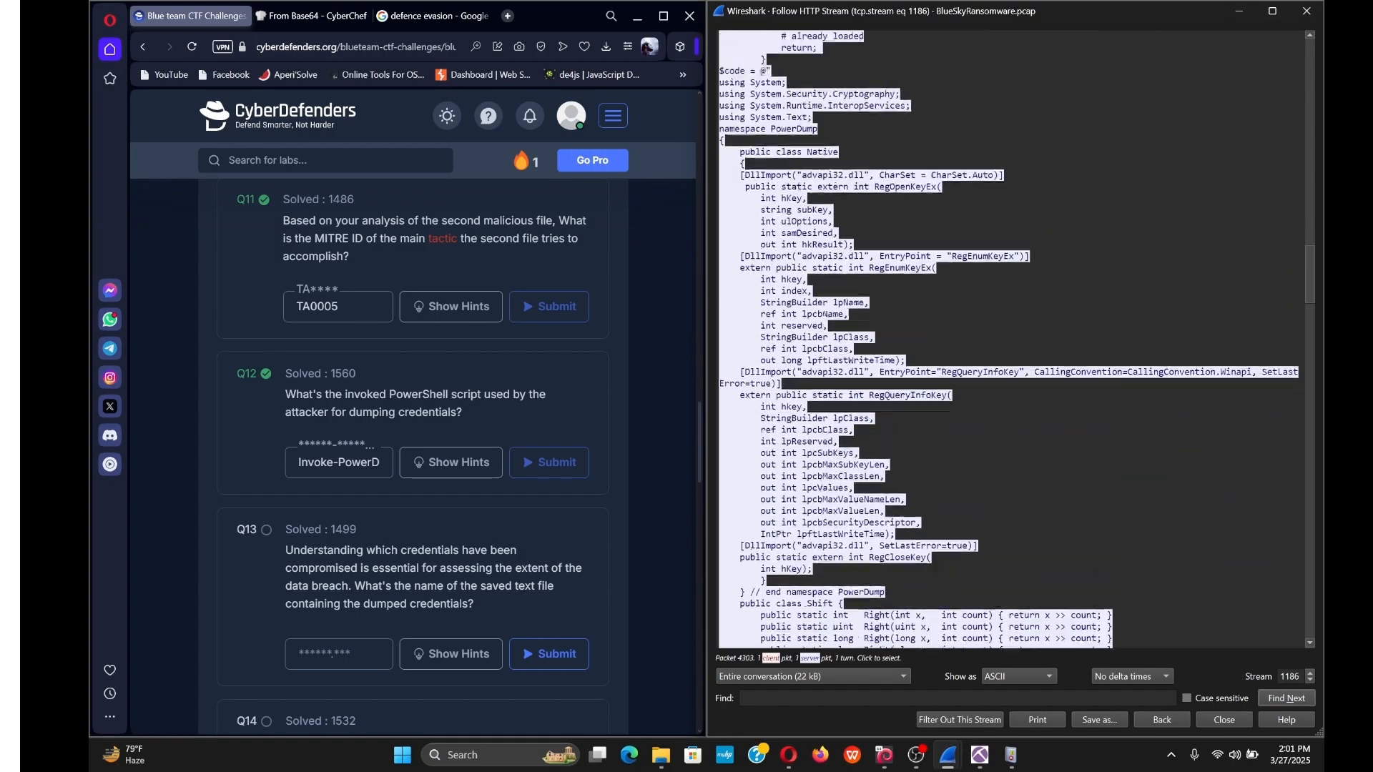
pyautogui.scroll(20, 1016, 340)
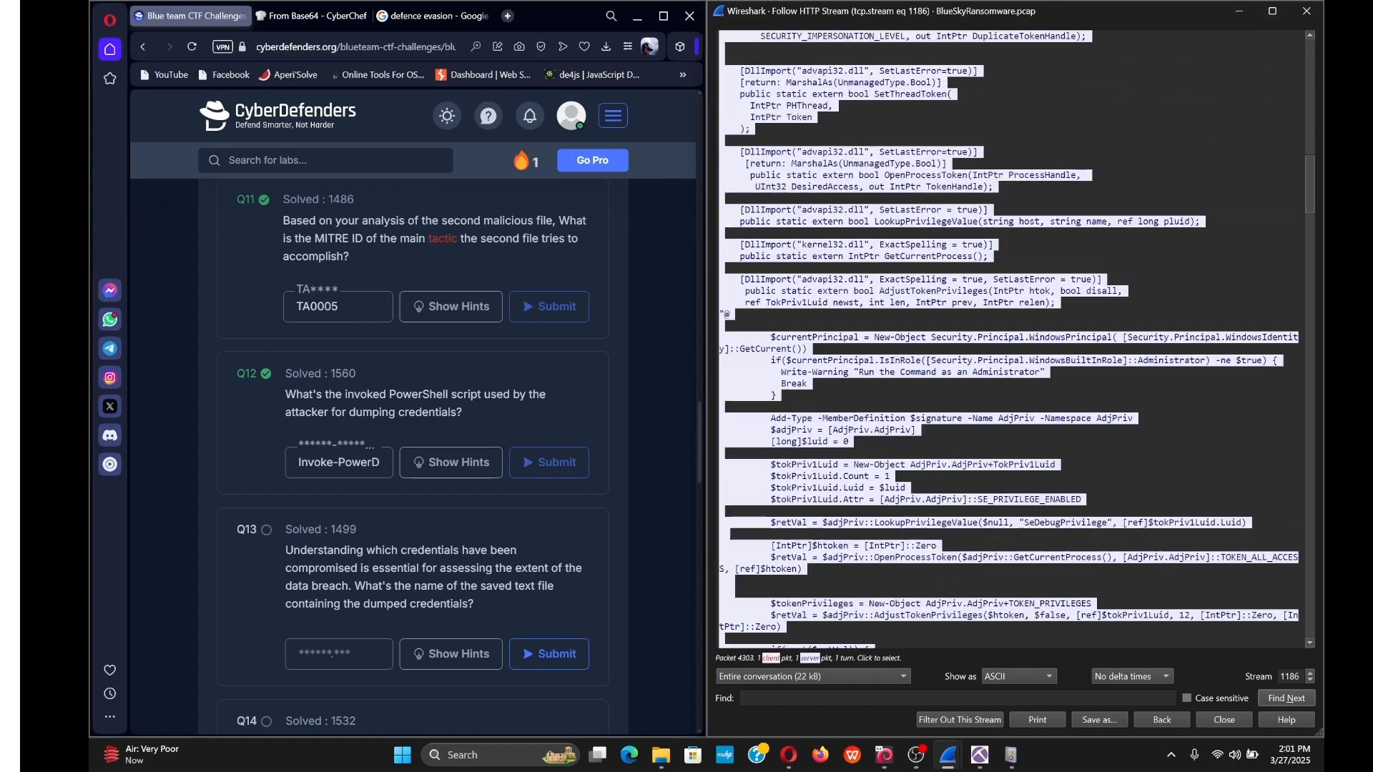
pyautogui.scroll(20, 1015, 340)
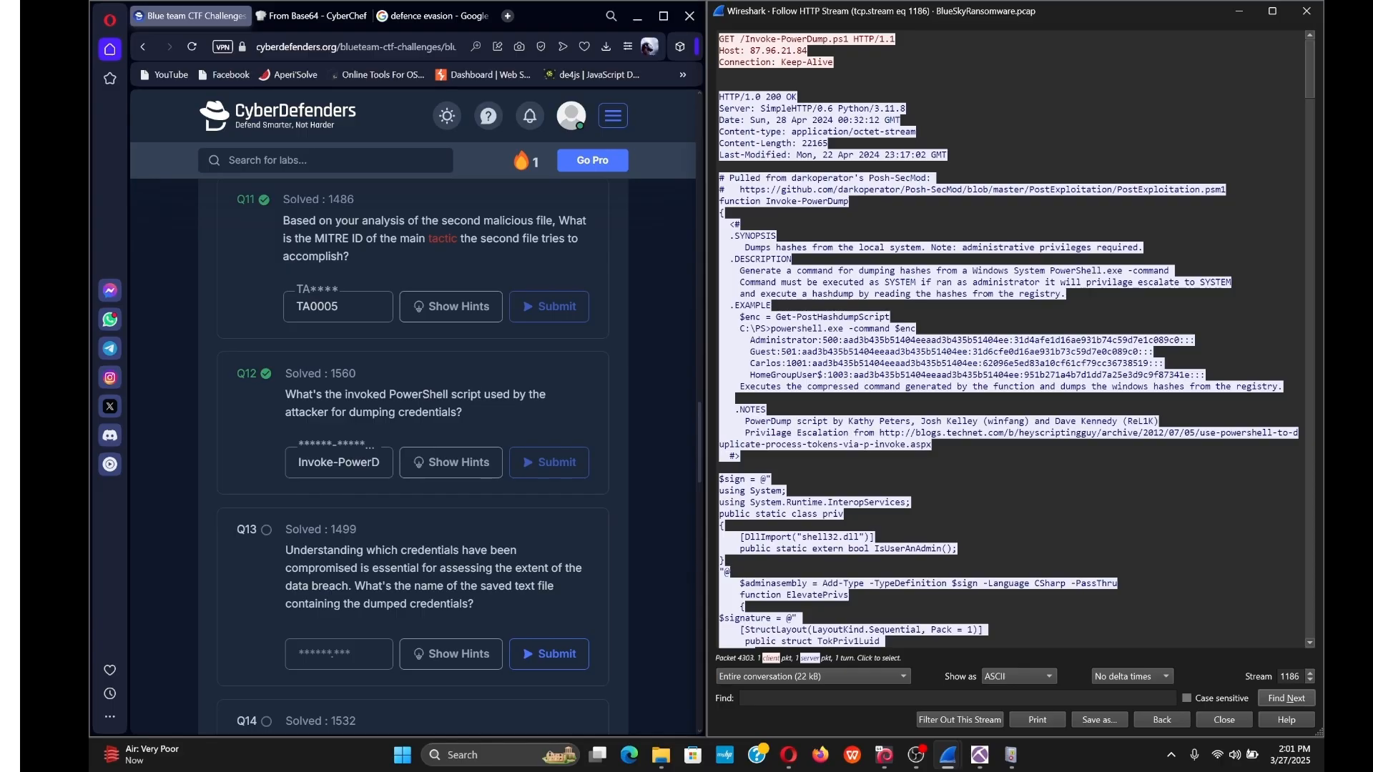
pyautogui.scroll(-4, 1015, 340)
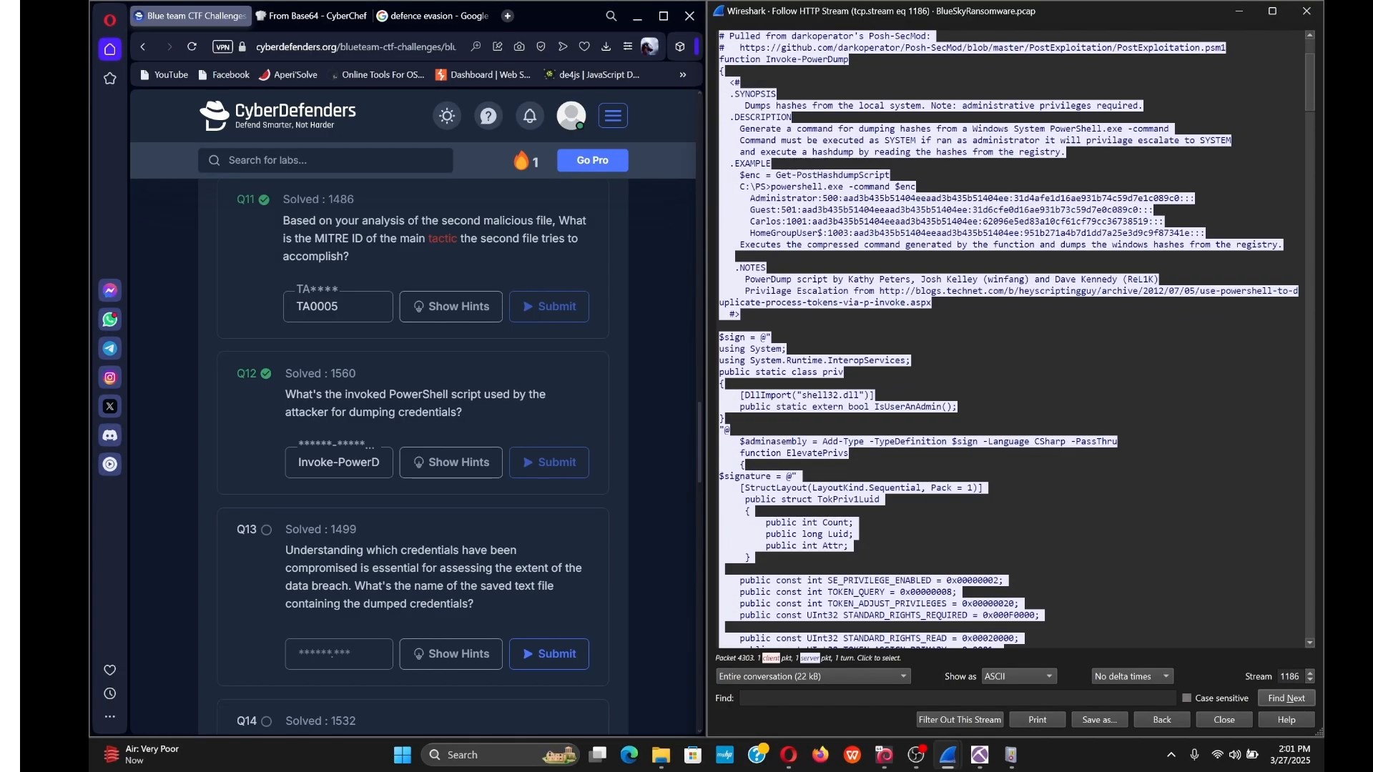
pyautogui.scroll(-1, 1009, 340)
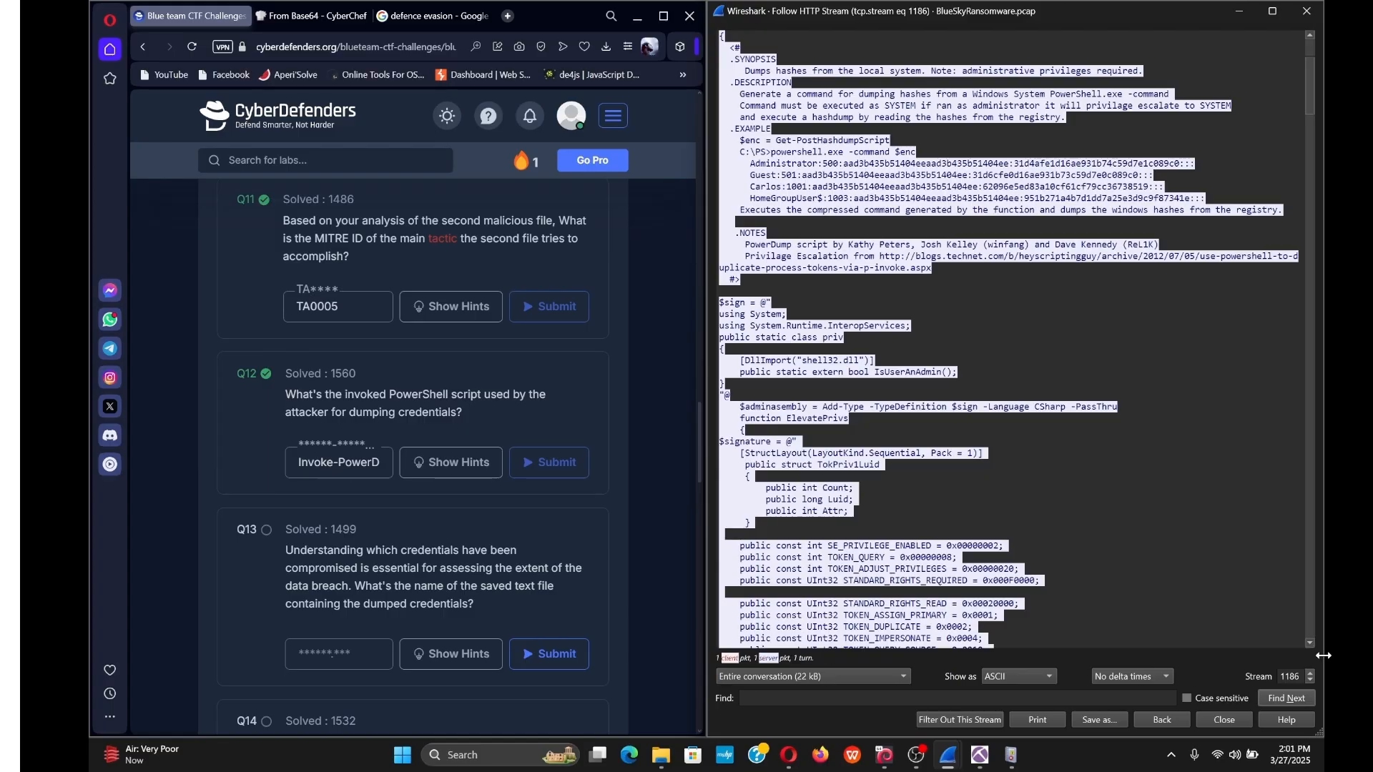
pyautogui.click(1311, 673)
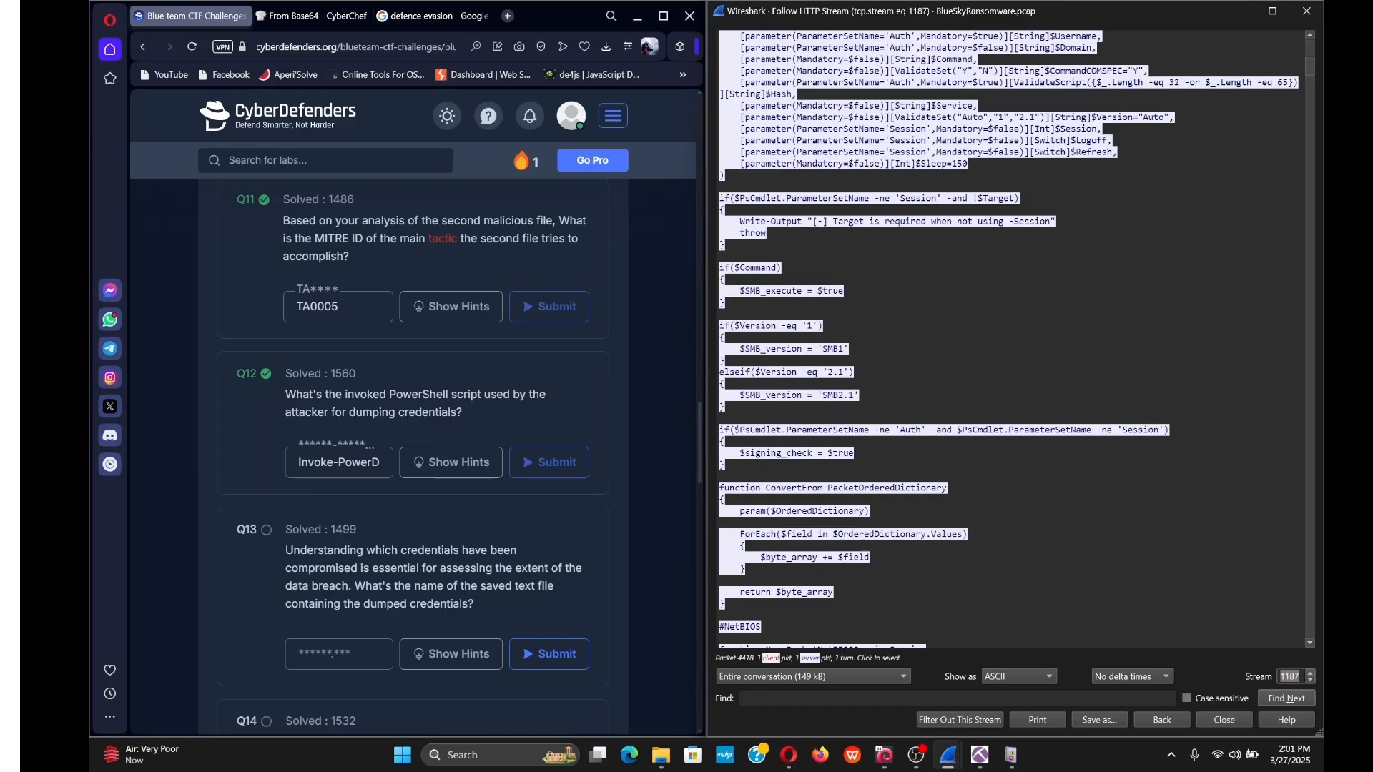
pyautogui.scroll(1, 1251, 500)
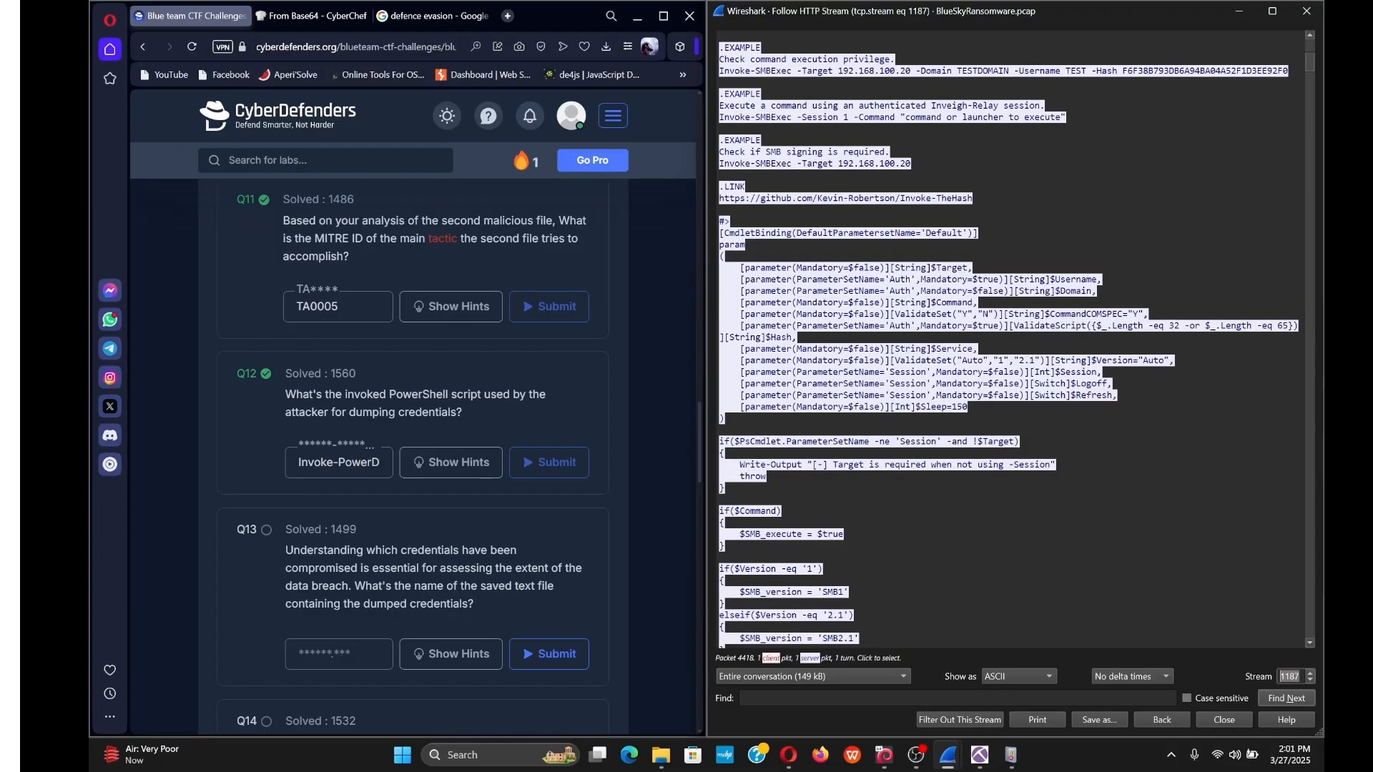
pyautogui.scroll(4, 1008, 336)
pyautogui.scroll(7, 1009, 340)
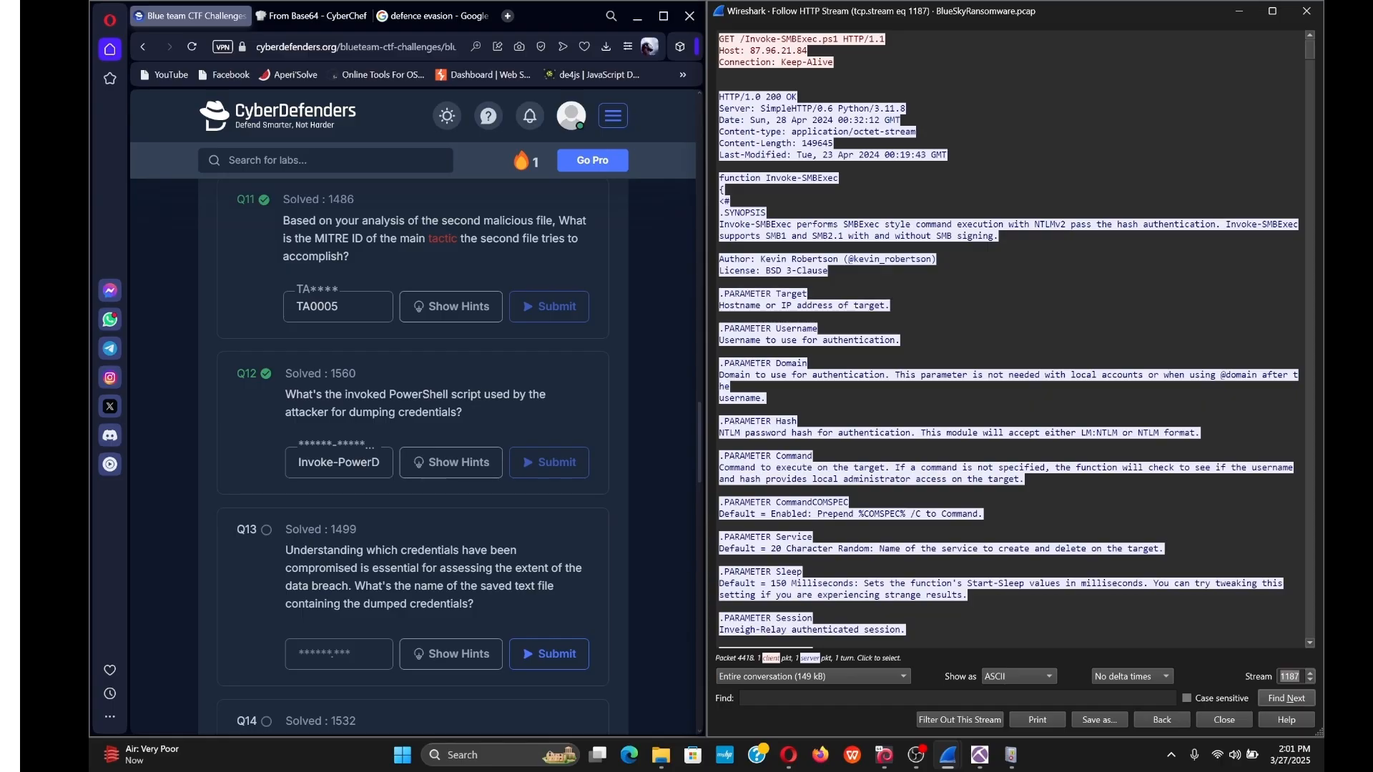
pyautogui.scroll(-7, 1009, 340)
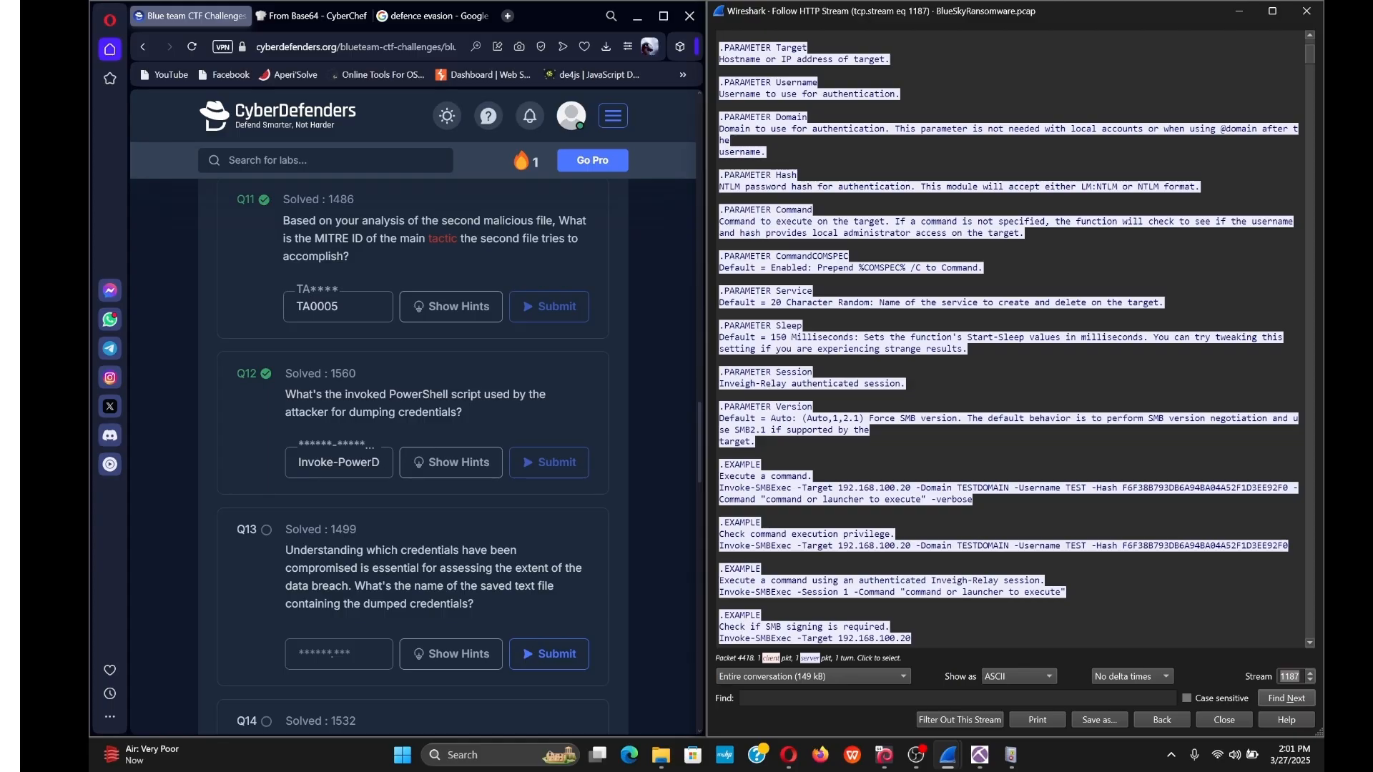
pyautogui.scroll(-7, 1009, 340)
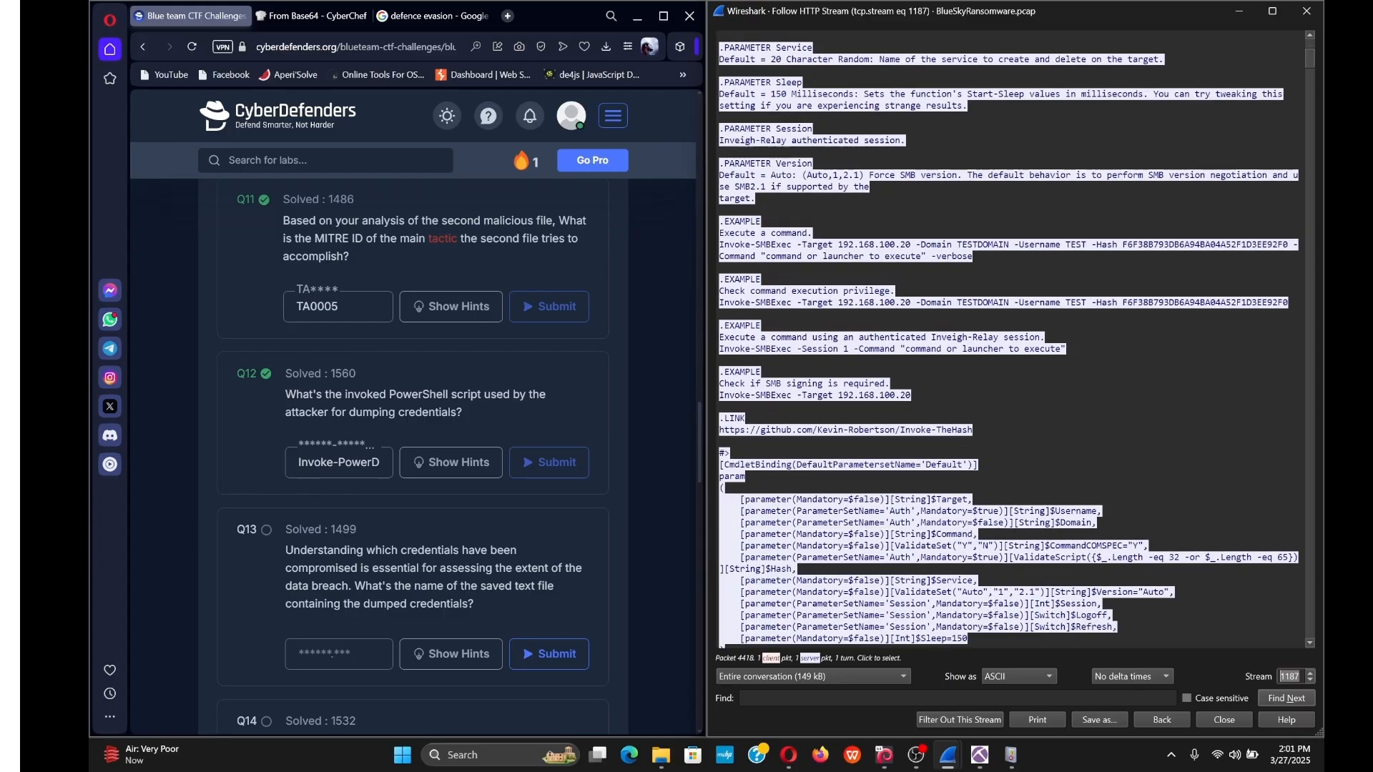
pyautogui.scroll(-15, 1009, 339)
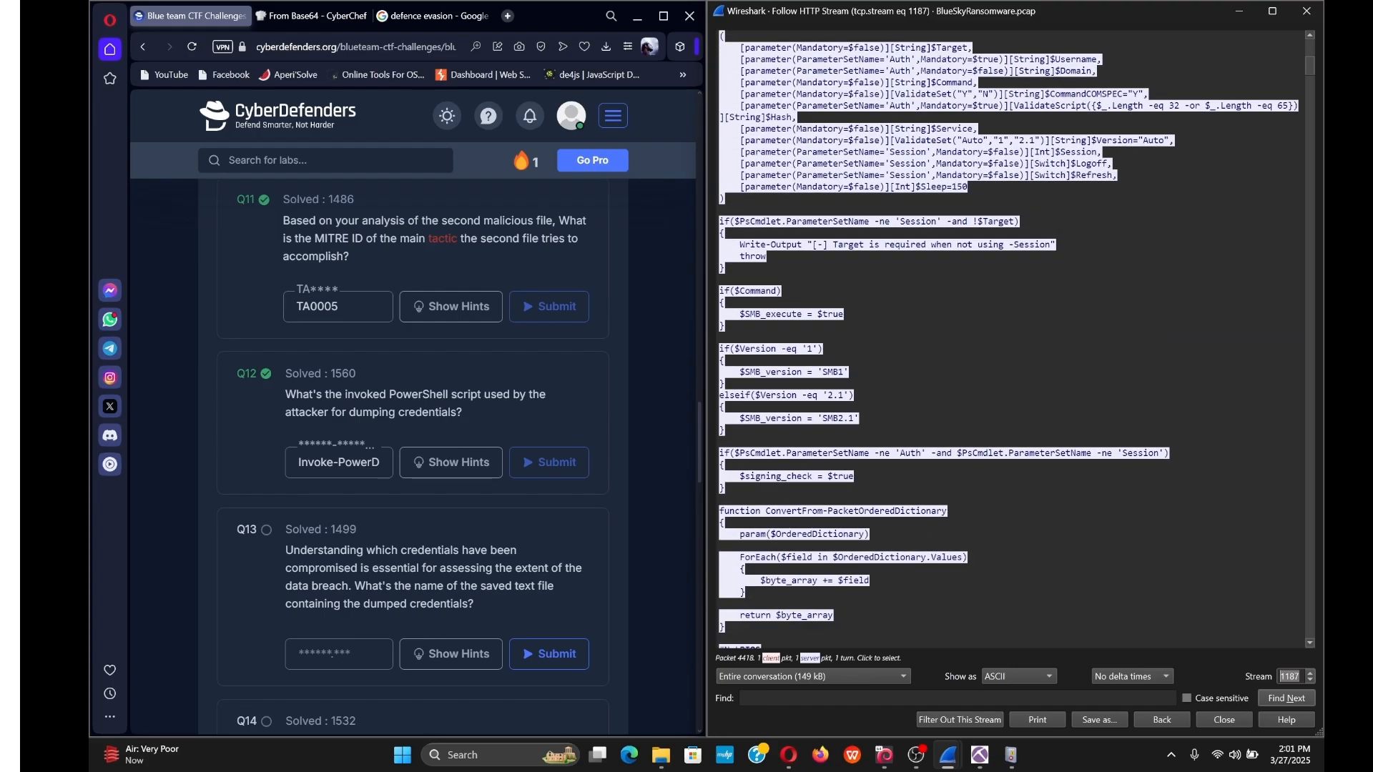
pyautogui.scroll(-5, 1009, 340)
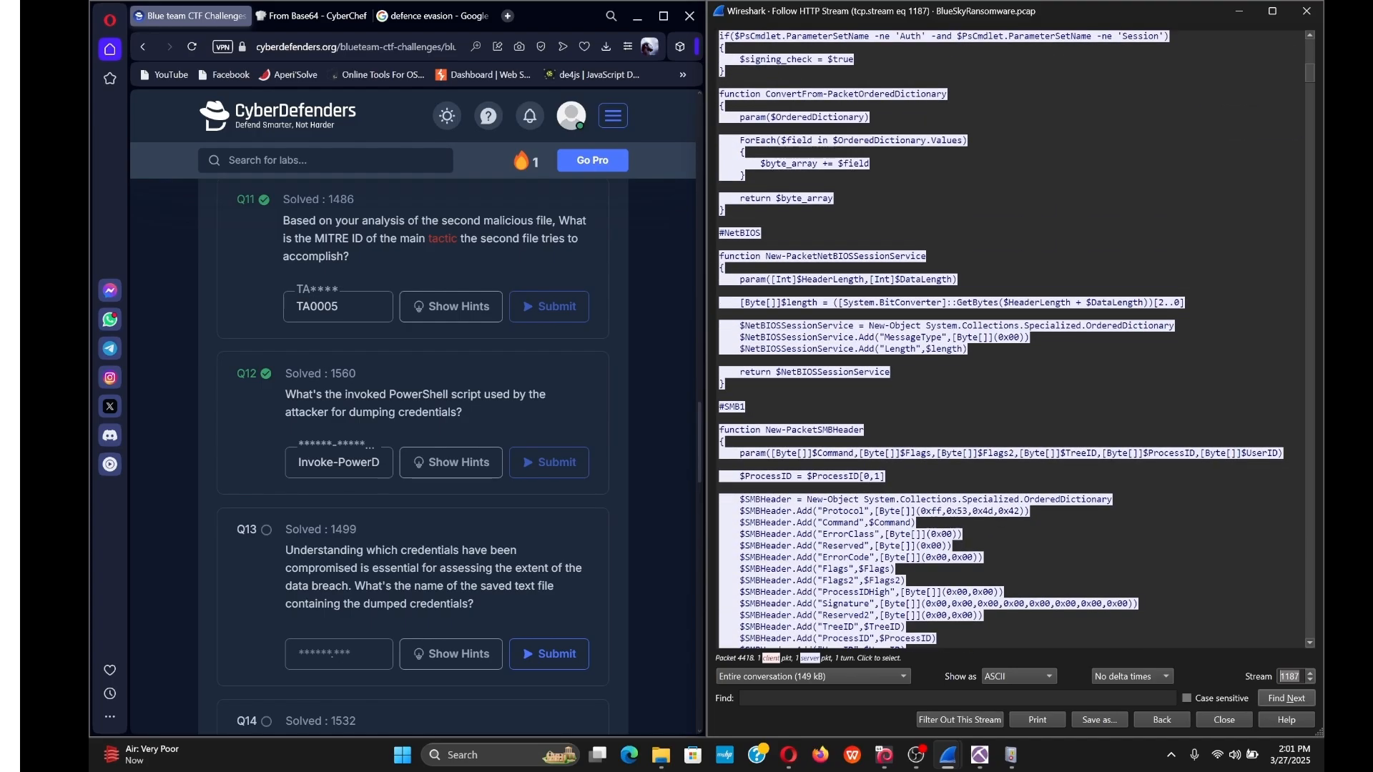
pyautogui.scroll(-7, 1009, 340)
pyautogui.scroll(-16, 1009, 340)
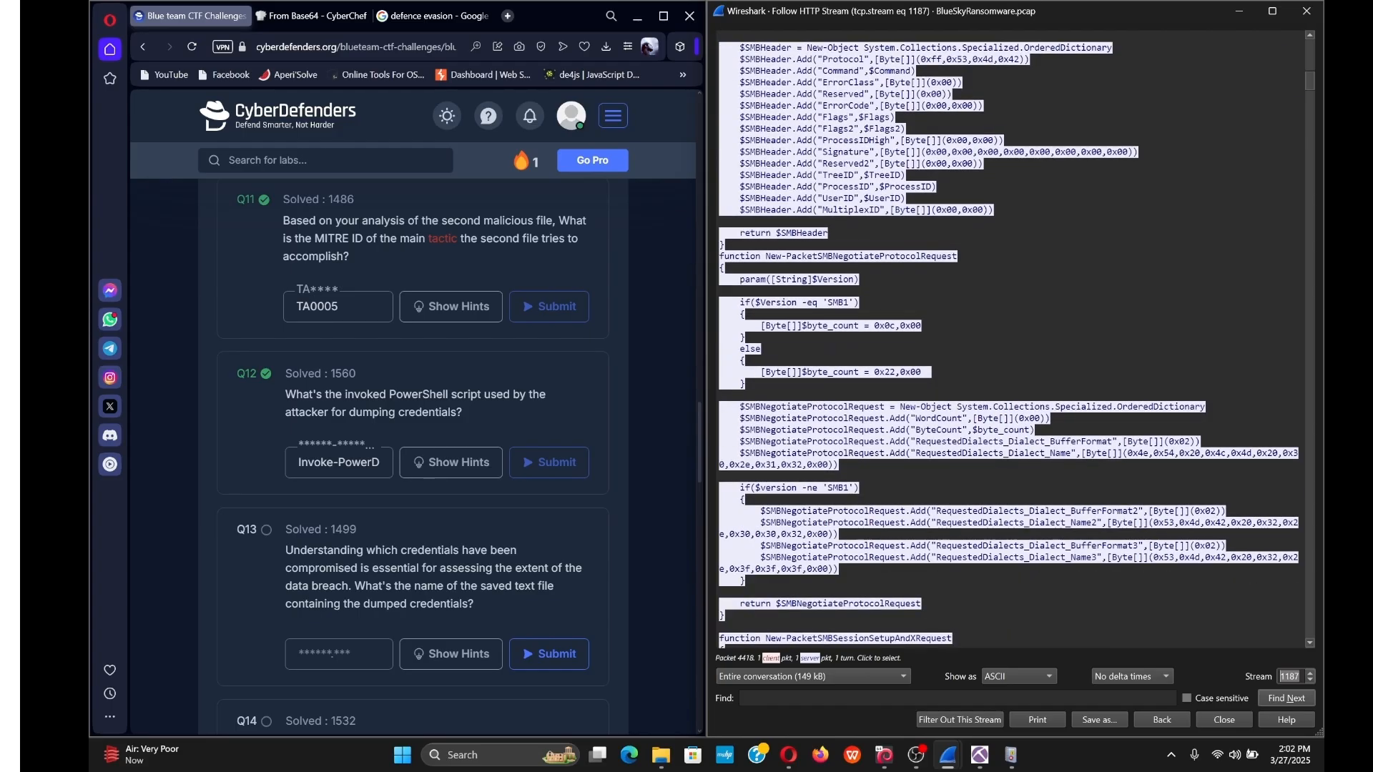
pyautogui.scroll(-4, 1009, 339)
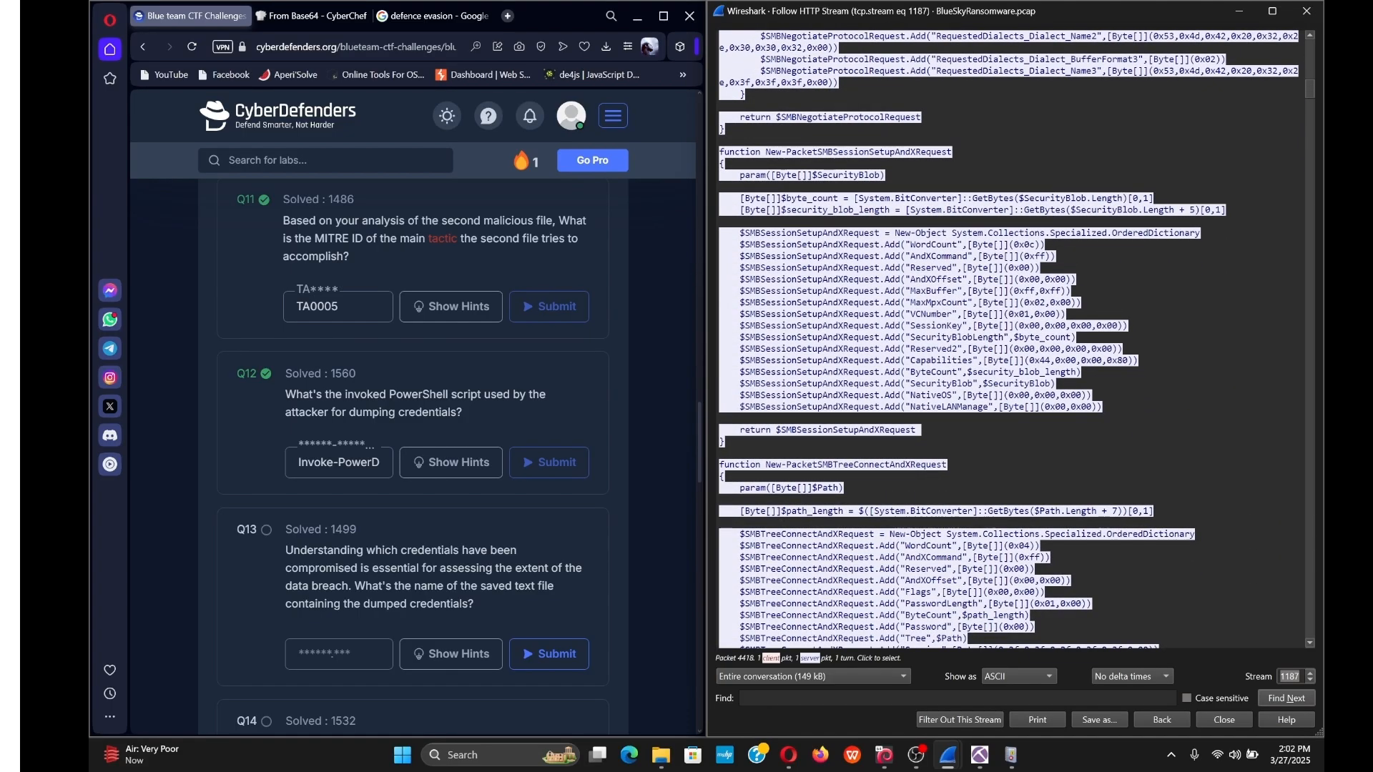
pyautogui.scroll(-20, 1010, 340)
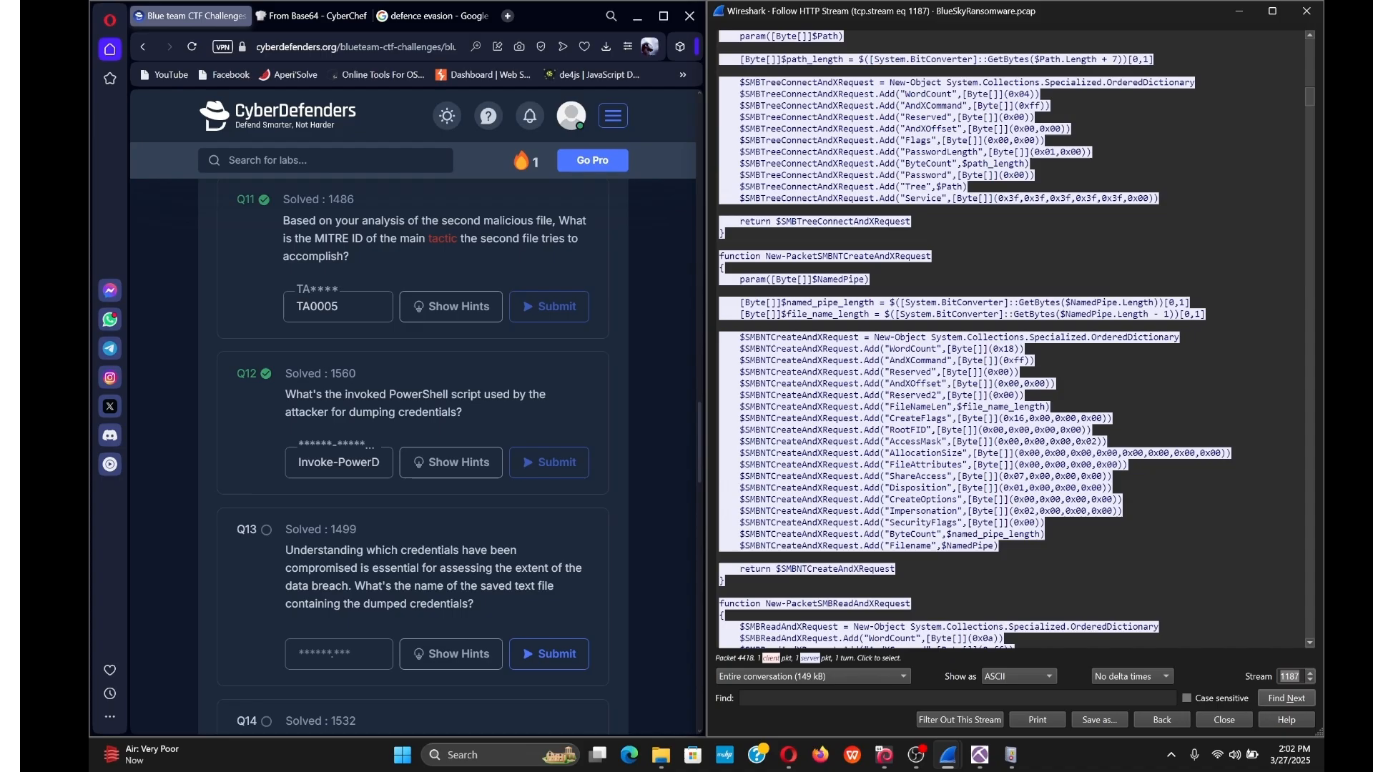
pyautogui.scroll(-6, 1009, 340)
pyautogui.scroll(-20, 1009, 339)
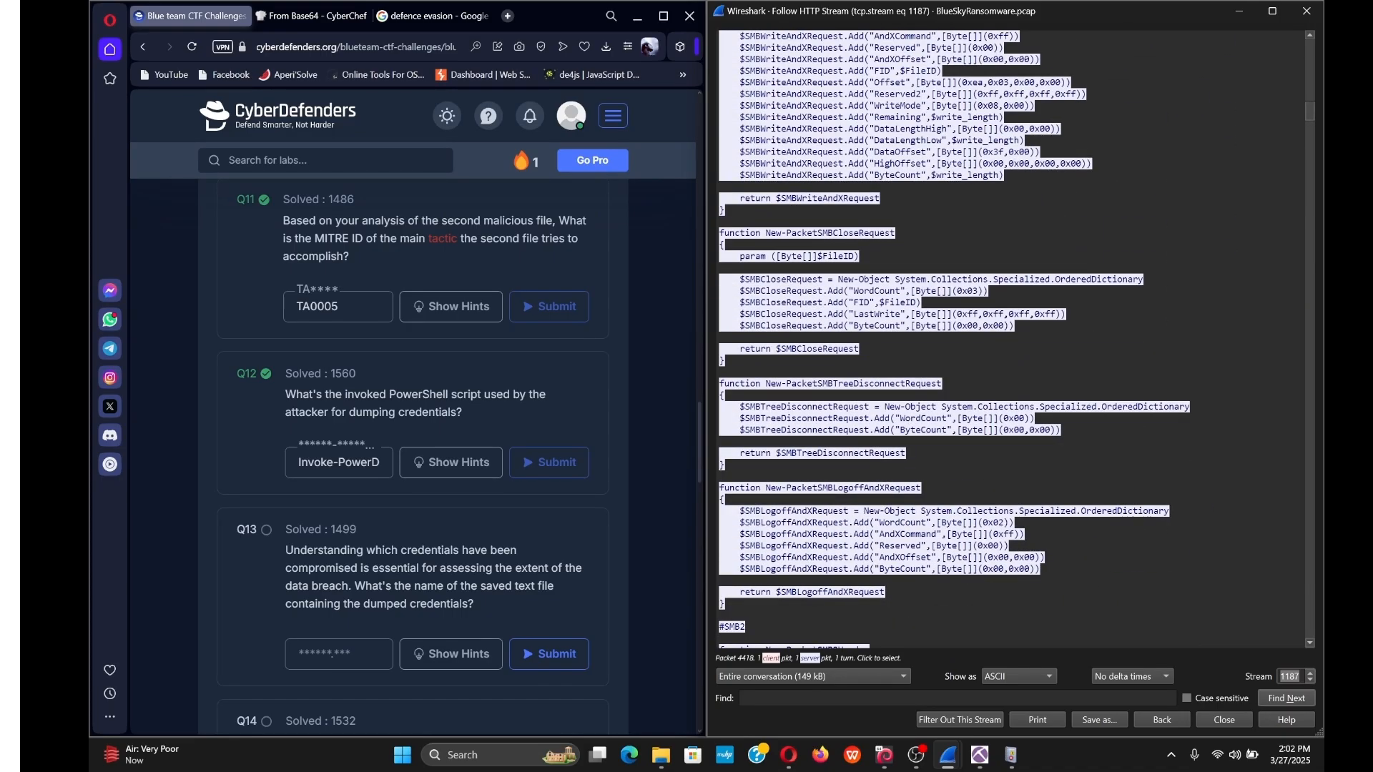
pyautogui.scroll(-7, 1009, 340)
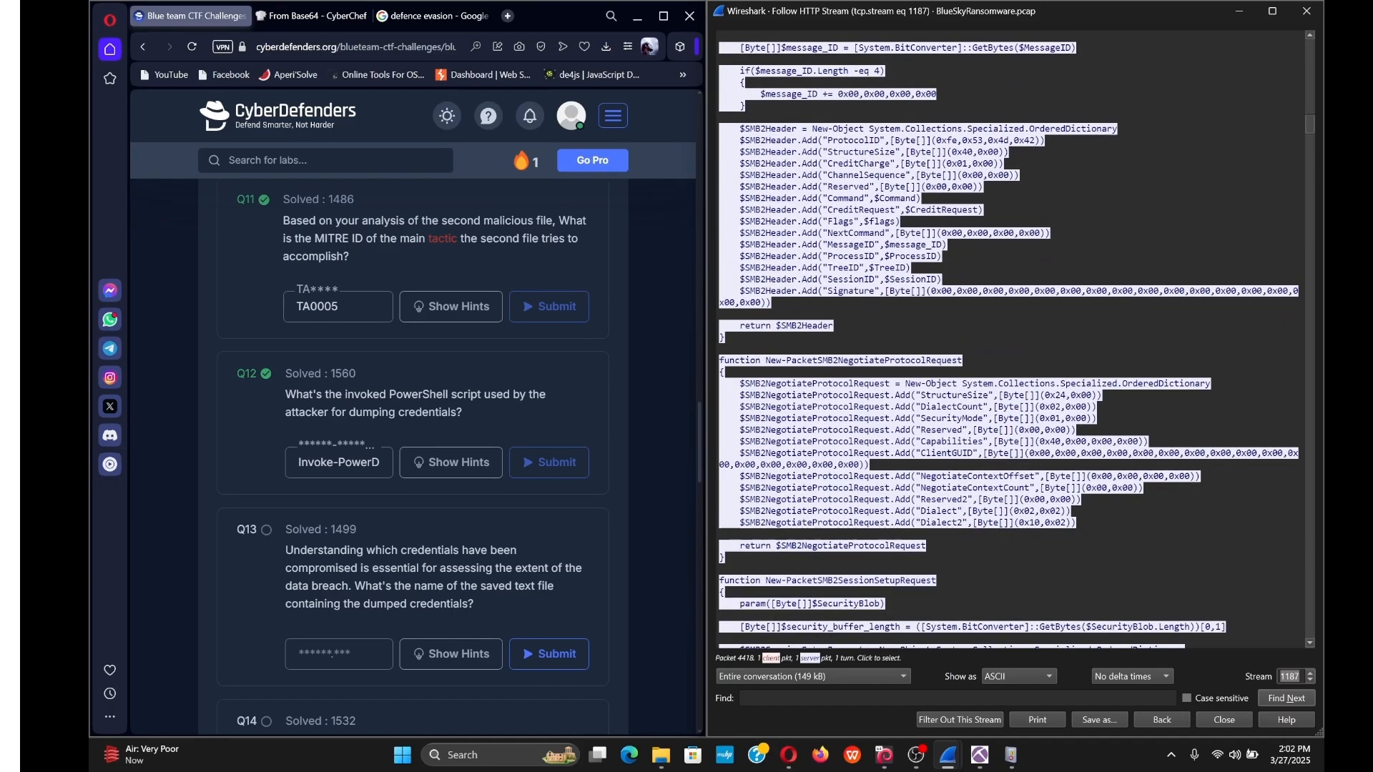
pyautogui.scroll(-6, 1310, 127)
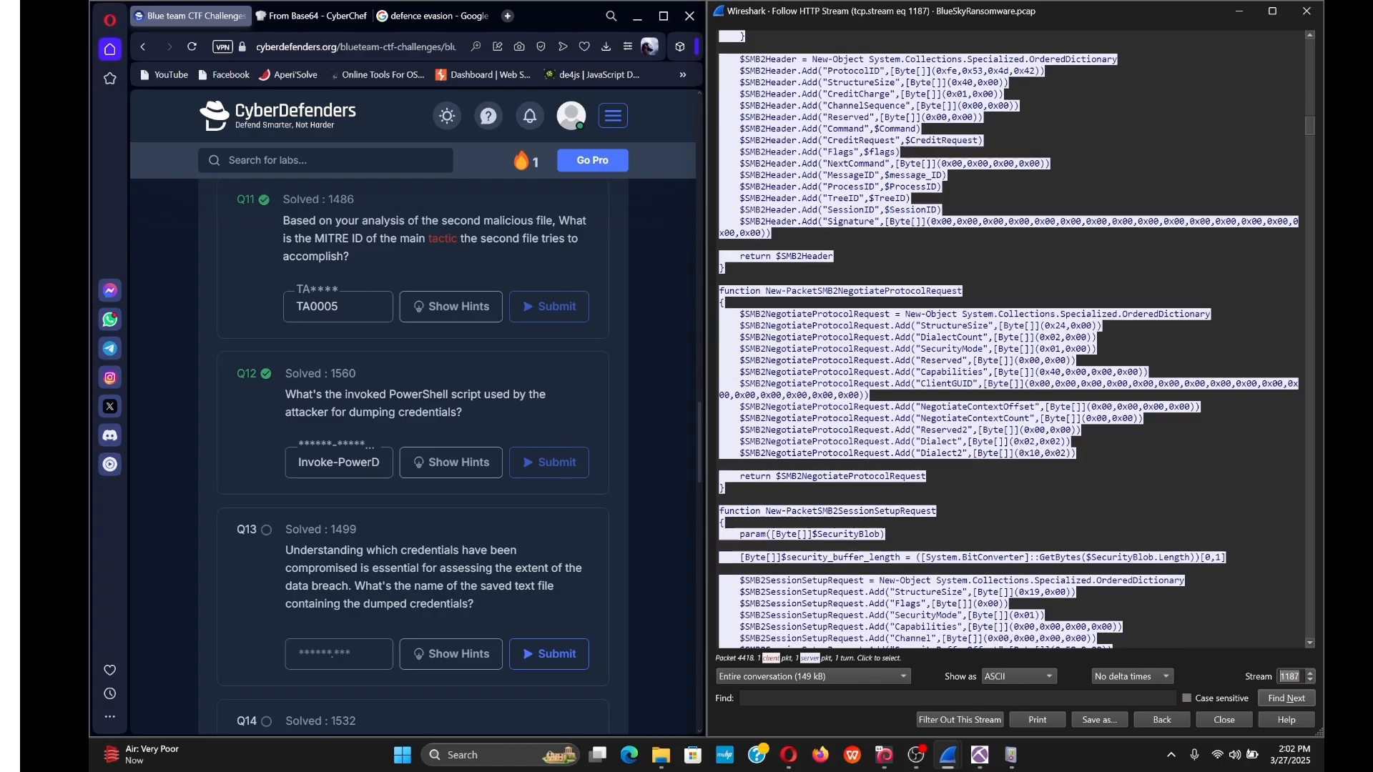
pyautogui.scroll(-2, 1009, 340)
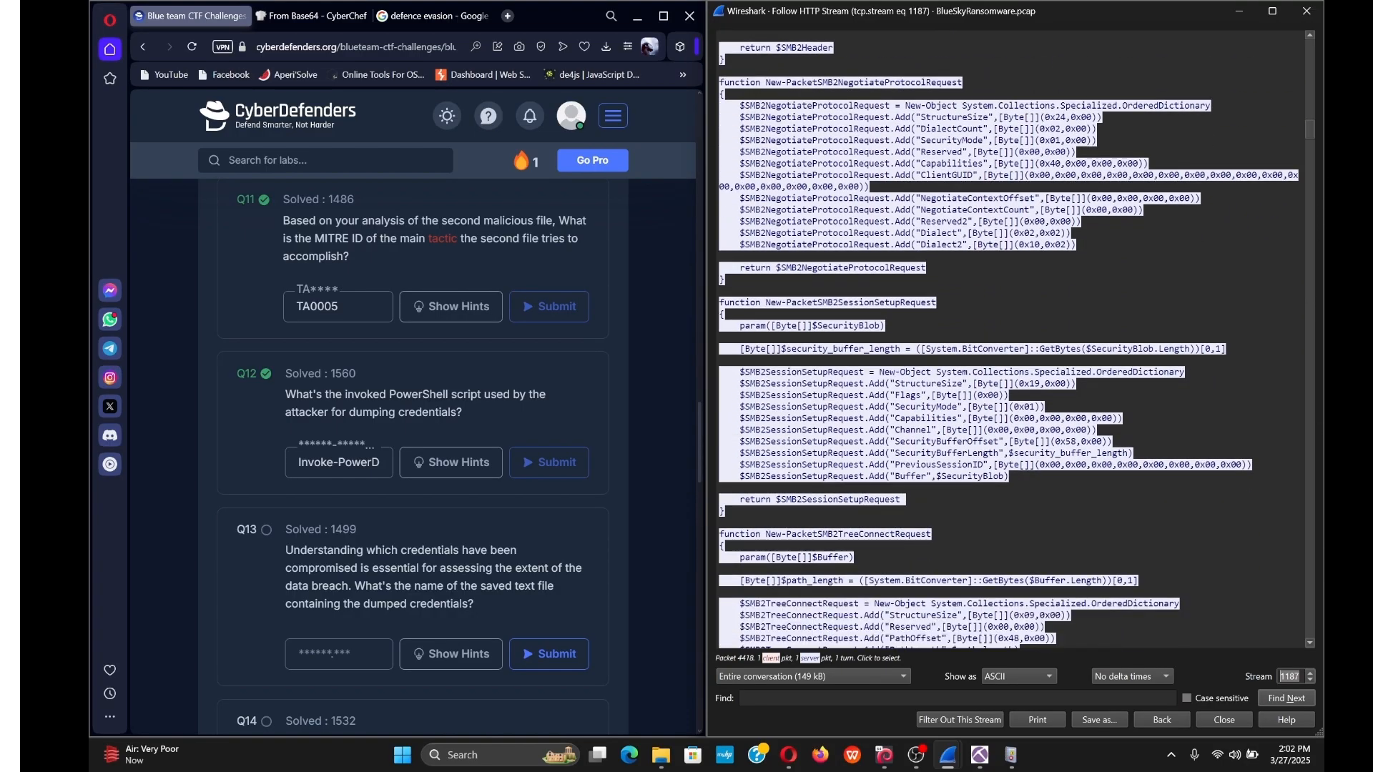
pyautogui.scroll(-2, 1009, 340)
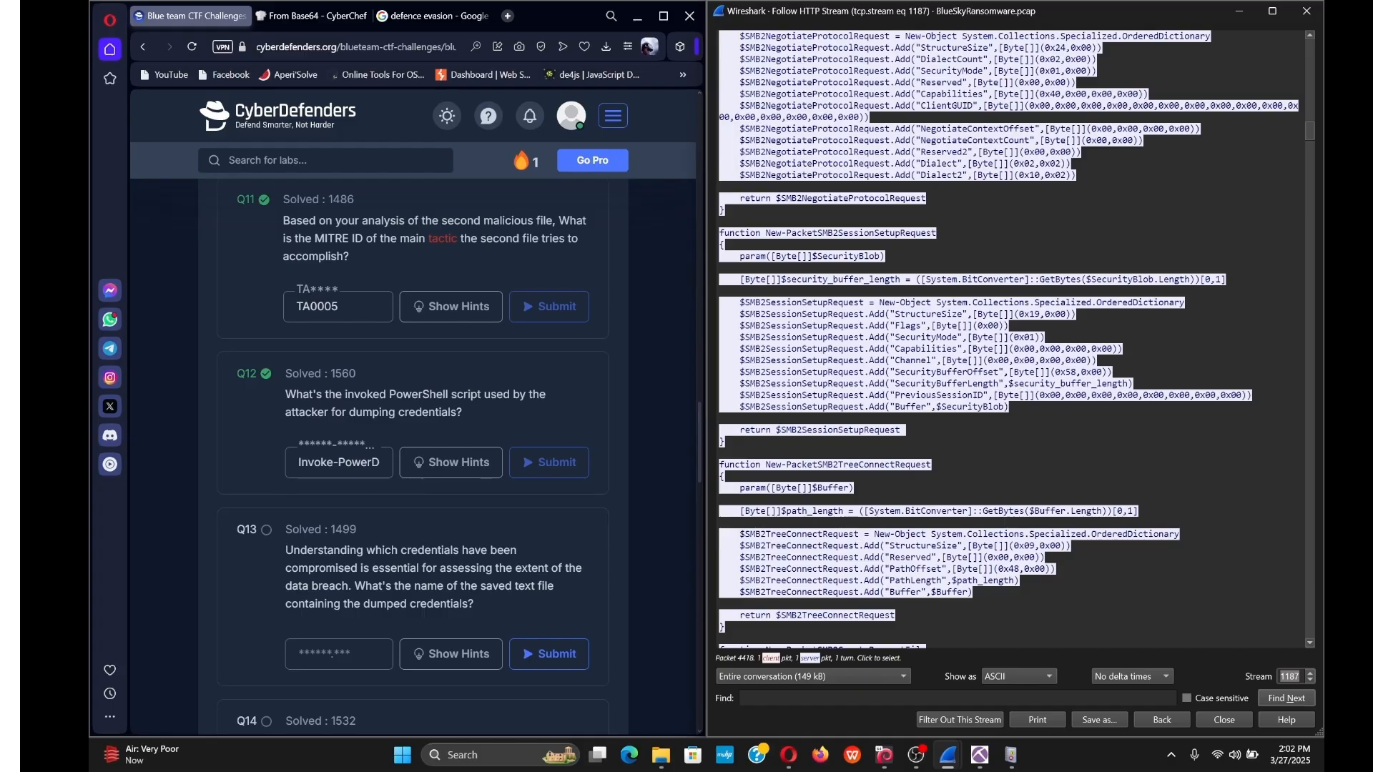
pyautogui.scroll(-3, 1009, 339)
pyautogui.scroll(-7, 1009, 339)
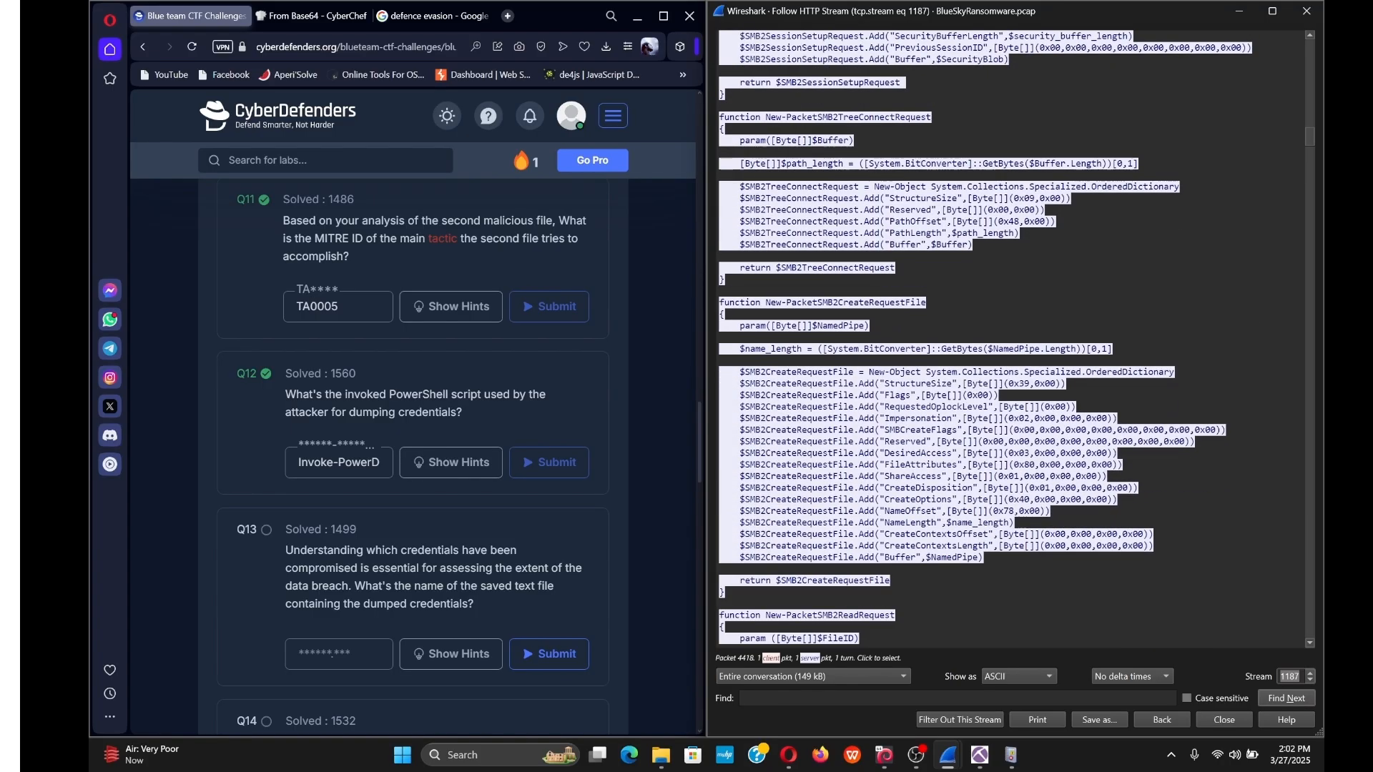
pyautogui.scroll(-18, 1009, 339)
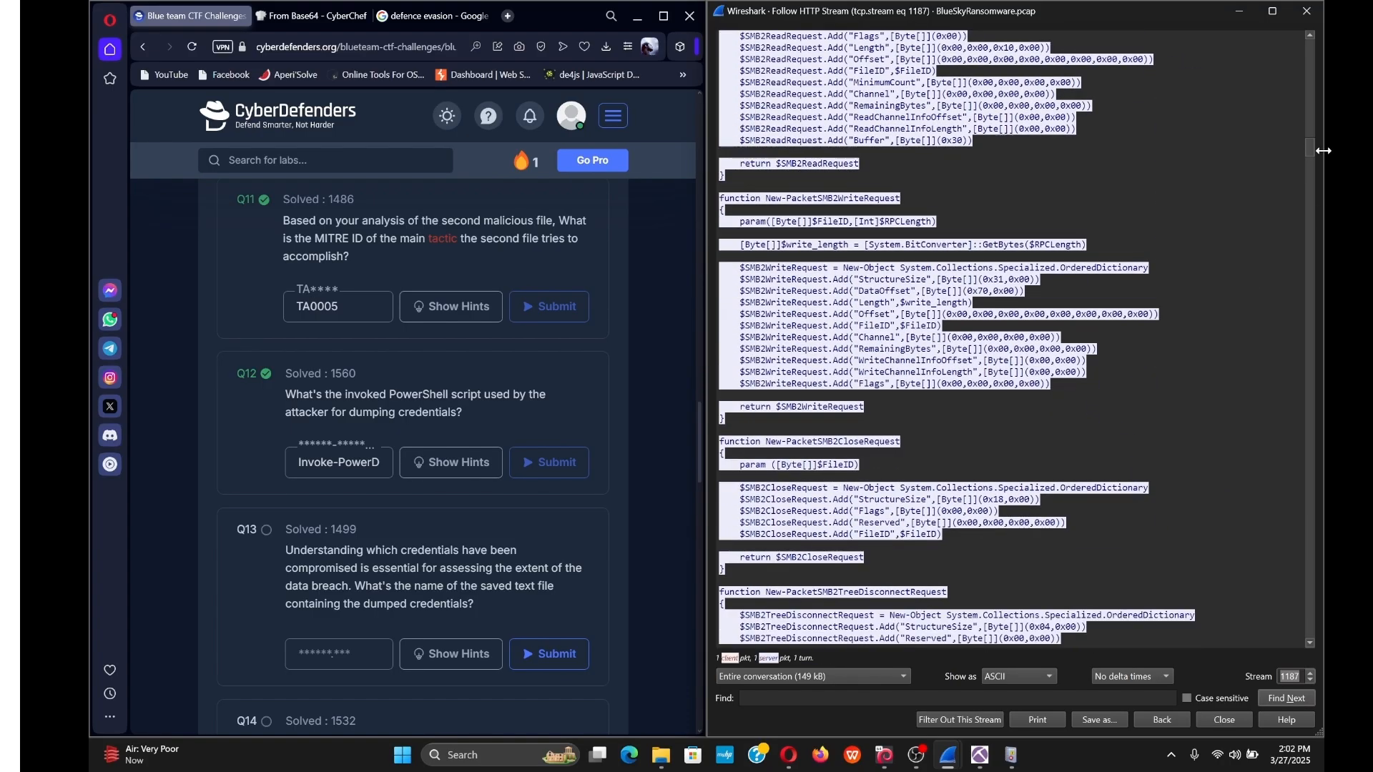
# Scroll back up through the Invoke-SMBExec script in the HTTP stream.
pyautogui.moveTo(1311, 150); pyautogui.dragTo(1323, 647)
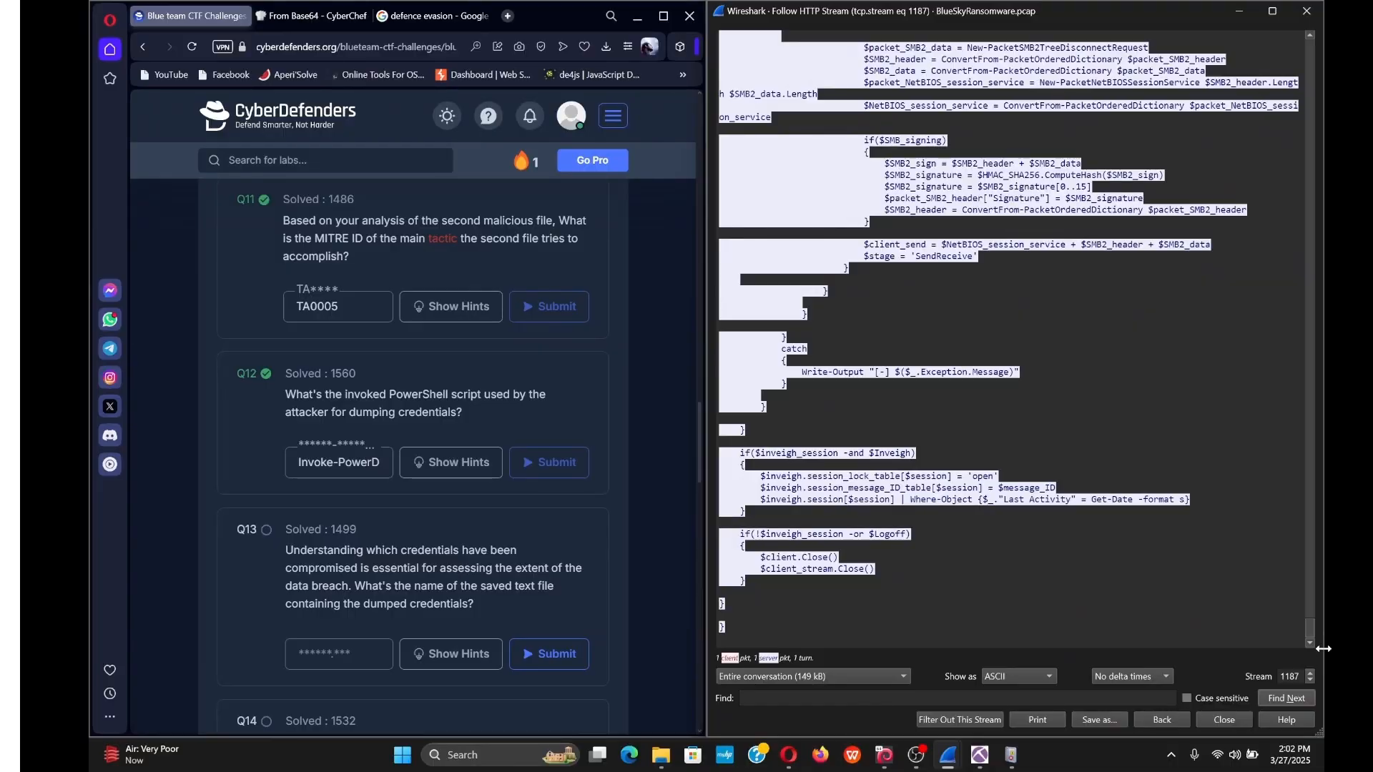
pyautogui.scroll(9, 1011, 339)
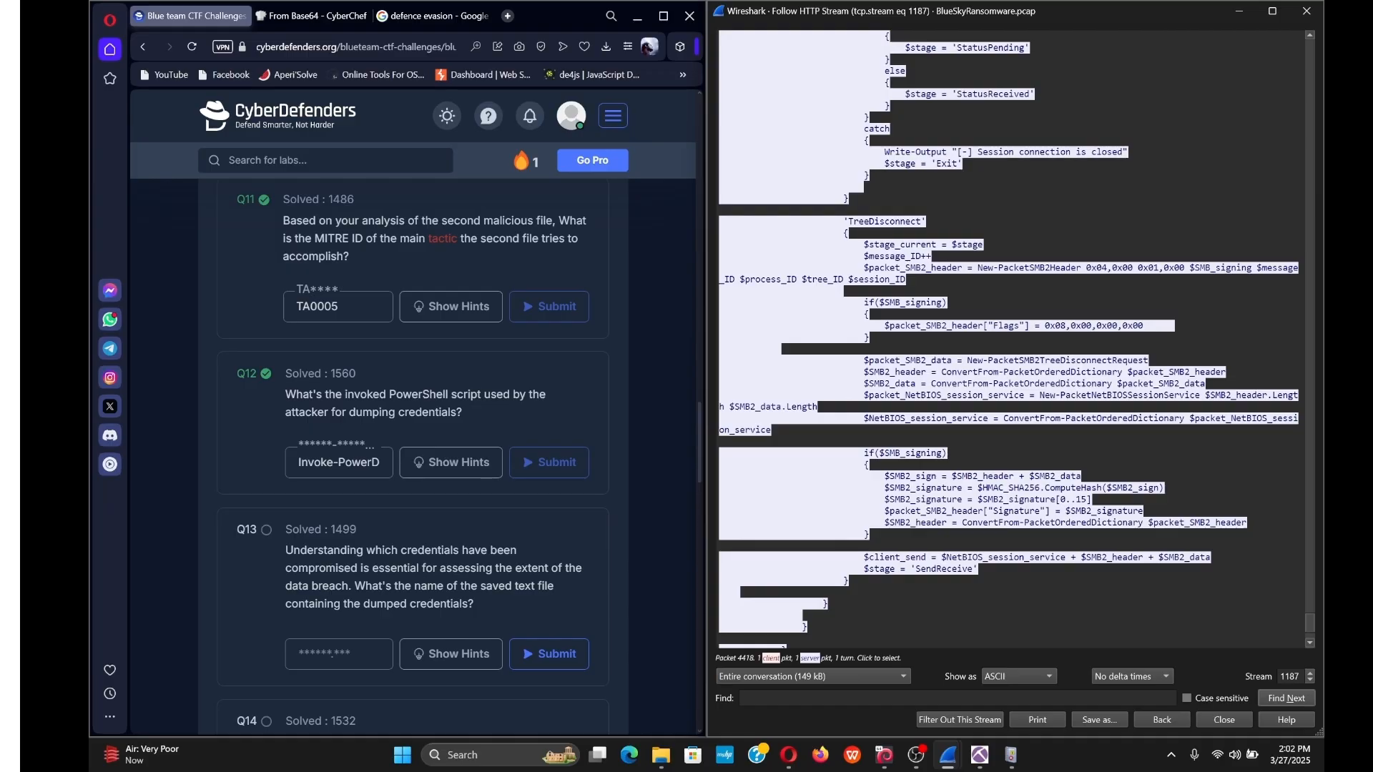
pyautogui.scroll(15, 1011, 339)
pyautogui.scroll(7, 1011, 339)
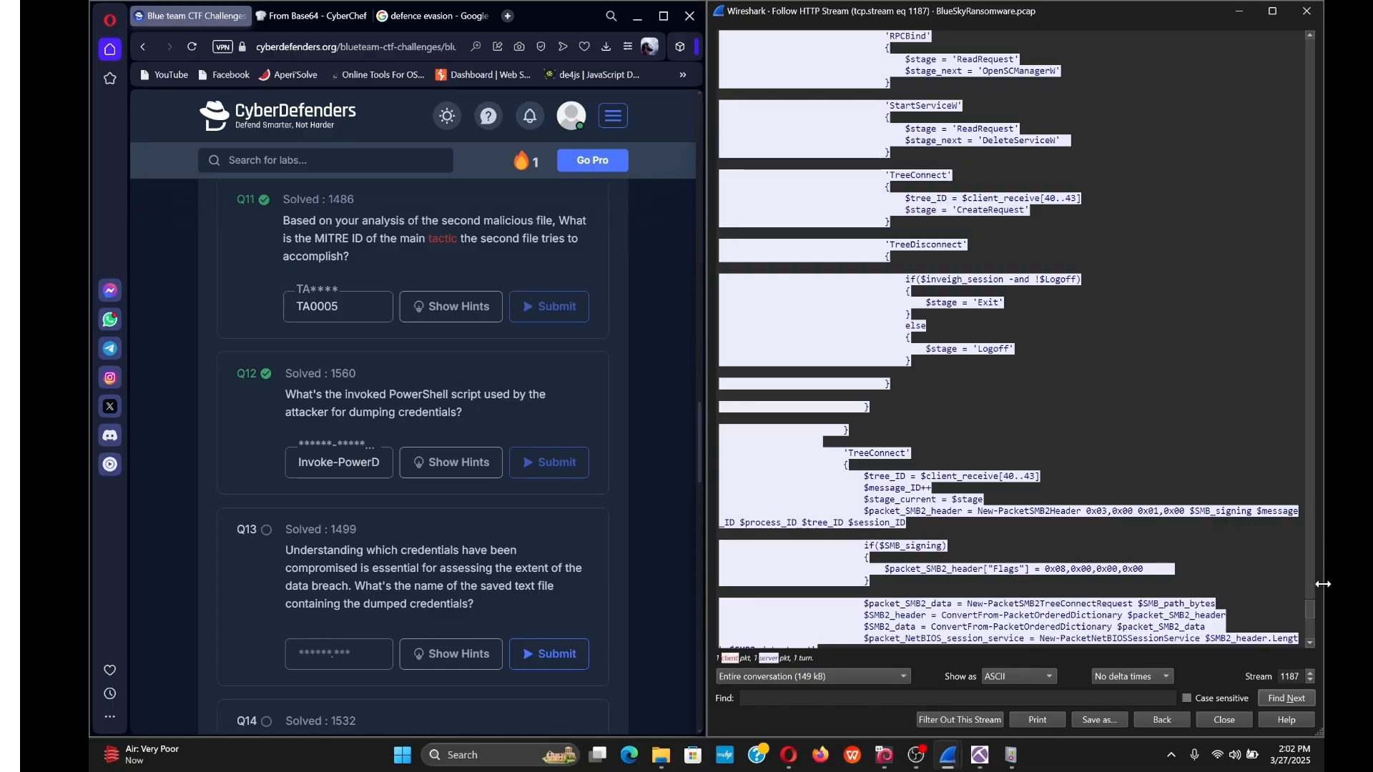
pyautogui.moveTo(1310, 609); pyautogui.dragTo(1237, 29)
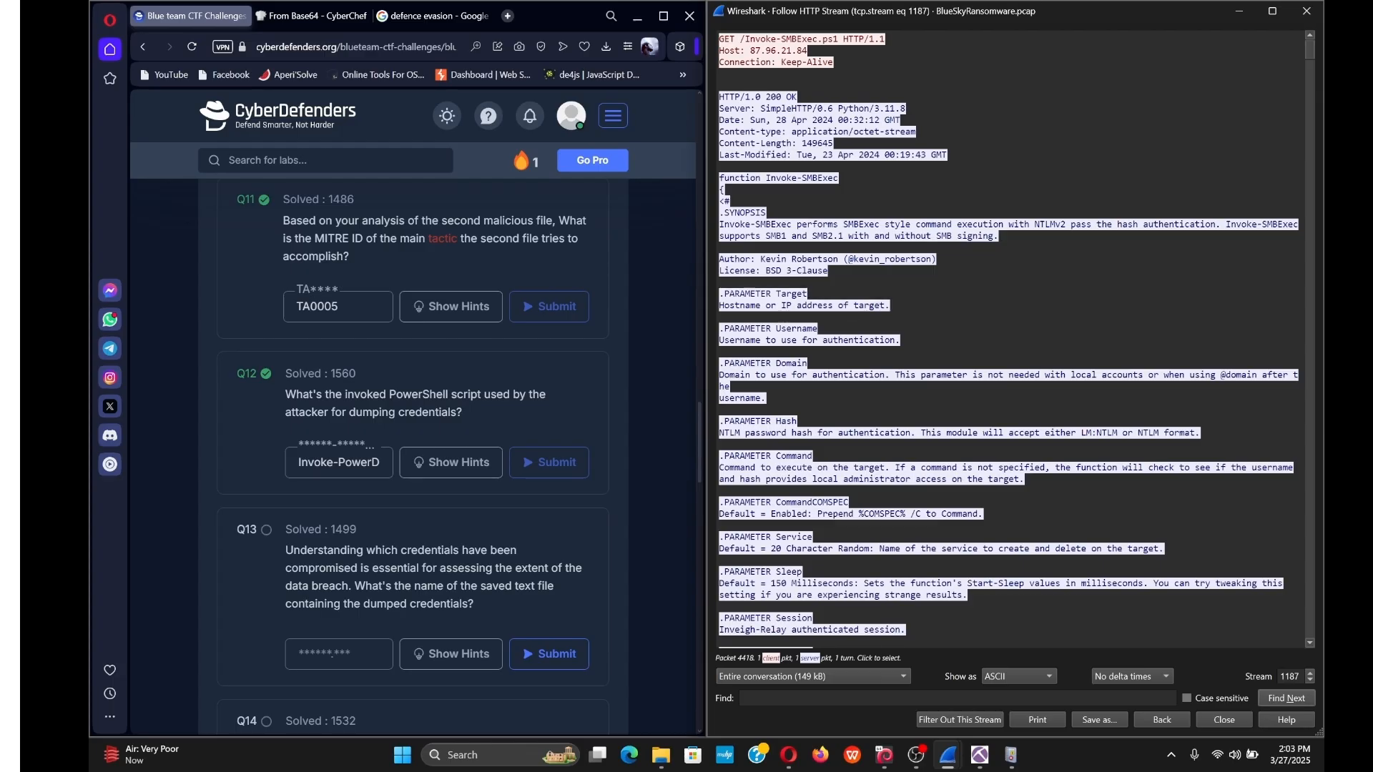
# Scroll to the end of the Invoke-SMBExec stream, then advance to stream 1188, the extracted_hosts.txt download.
pyautogui.scroll(-2, 1009, 339)
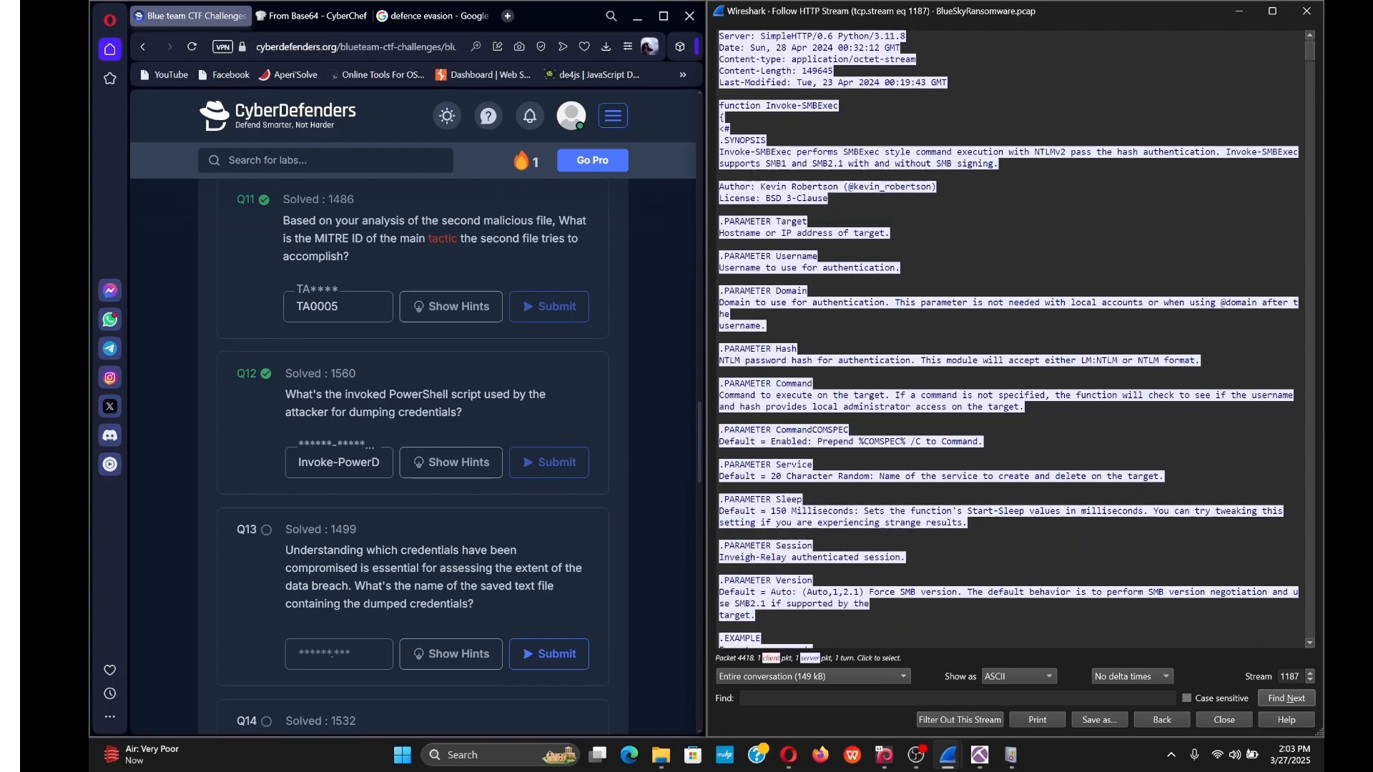
pyautogui.scroll(-2, 1008, 339)
pyautogui.scroll(-2, 1008, 339)
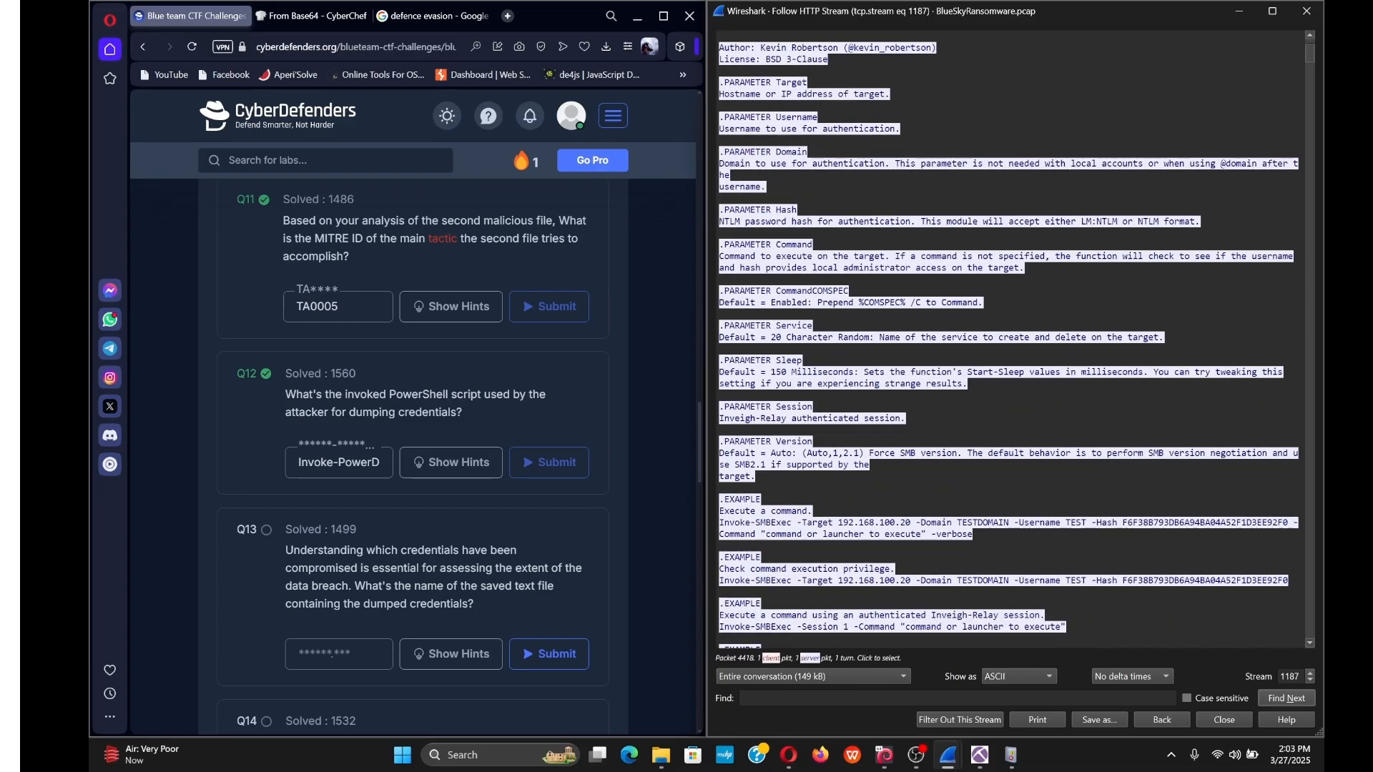
pyautogui.scroll(-2, 1008, 339)
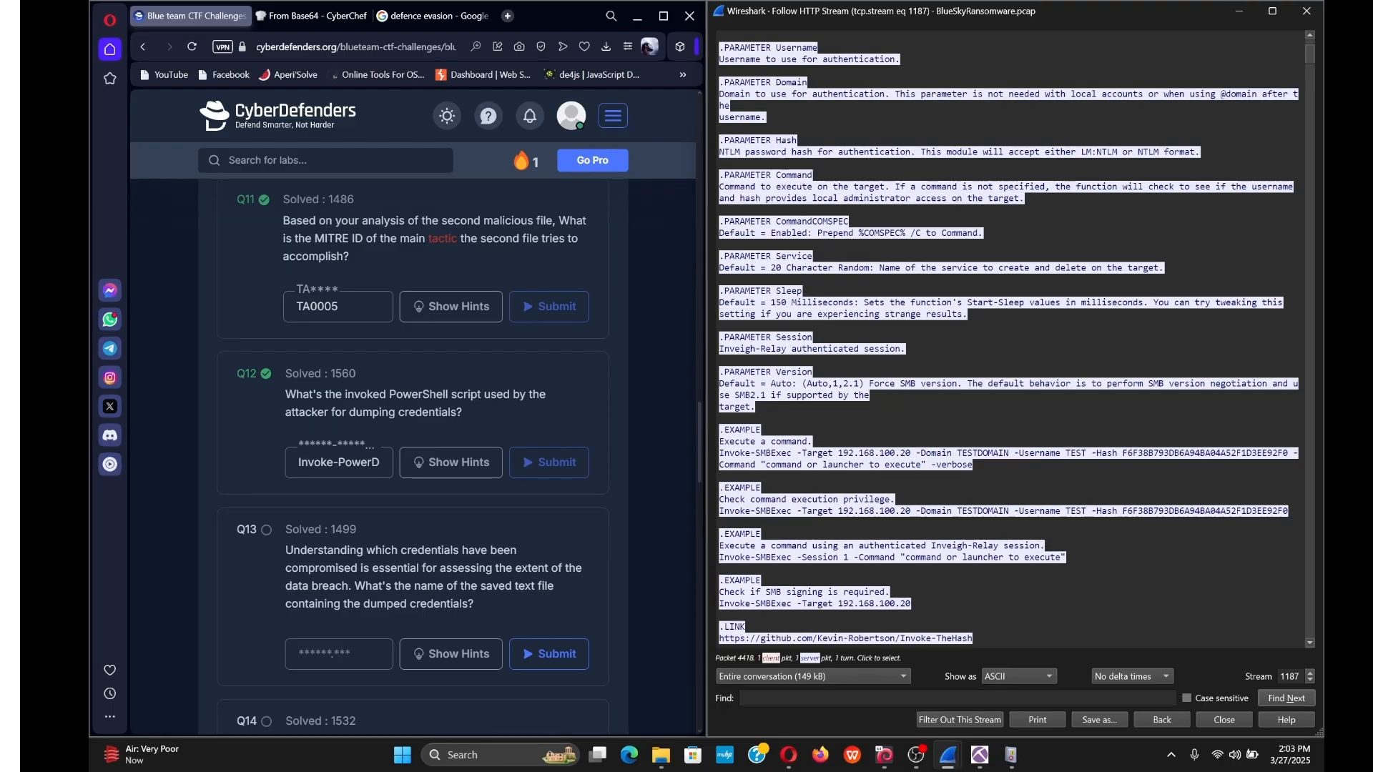
pyautogui.scroll(-4, 1008, 339)
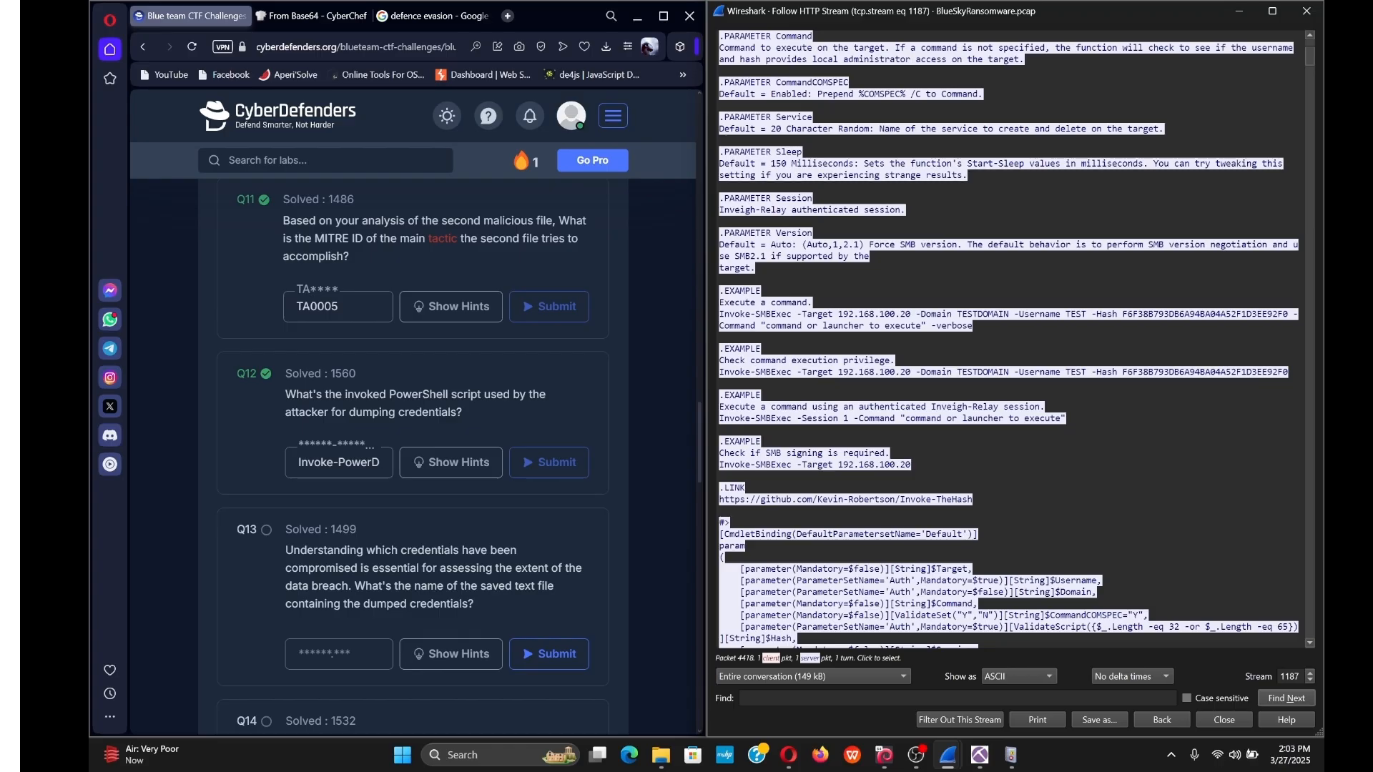
pyautogui.scroll(-4, 1009, 340)
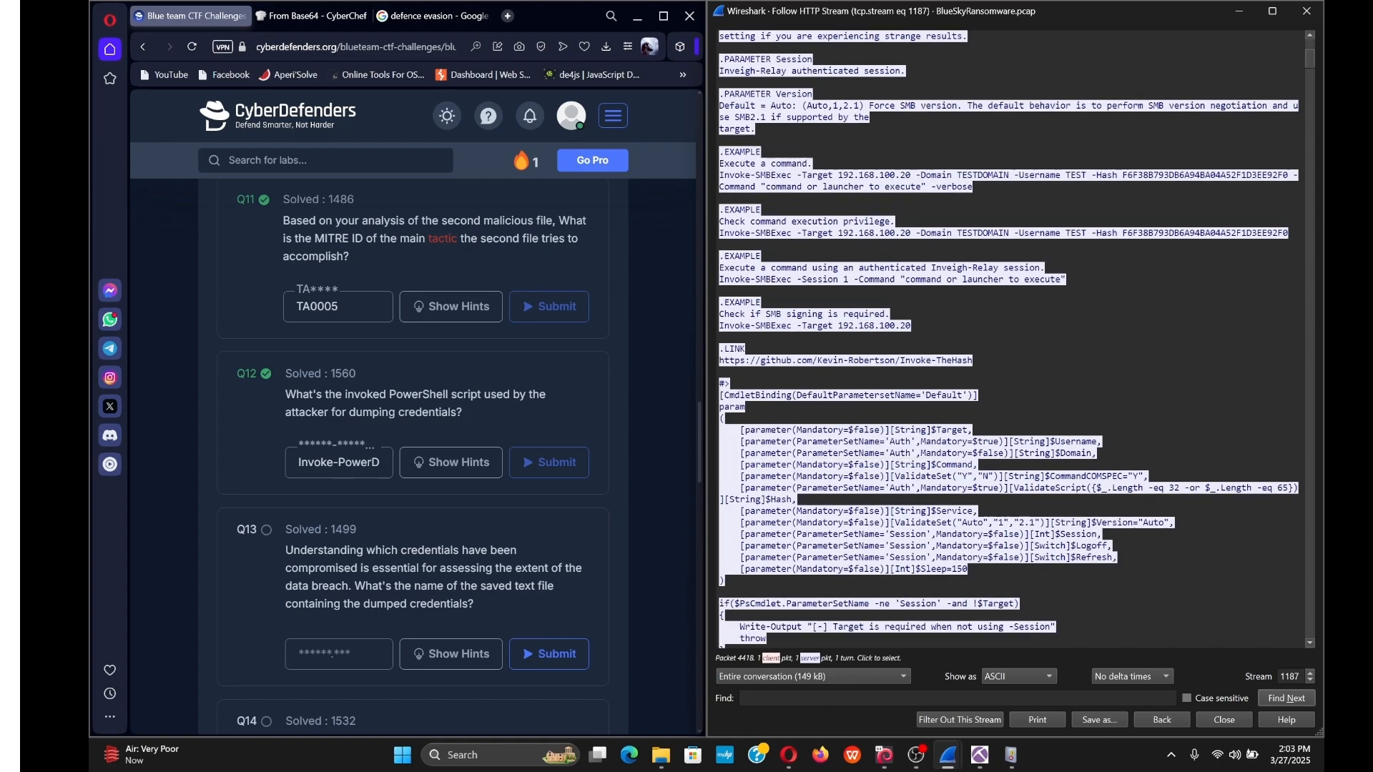
pyautogui.scroll(-7, 1008, 340)
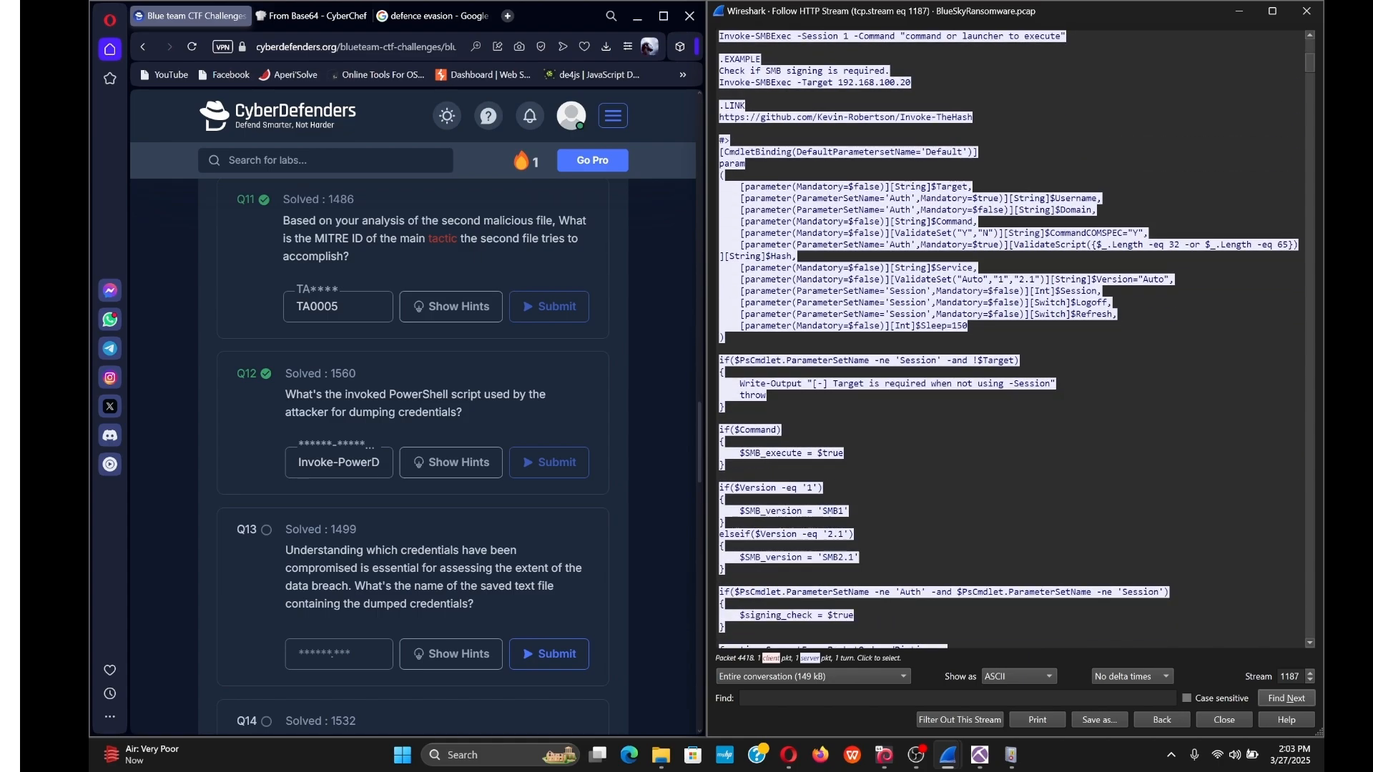
pyautogui.scroll(-6, 1009, 340)
pyautogui.scroll(-8, 1009, 339)
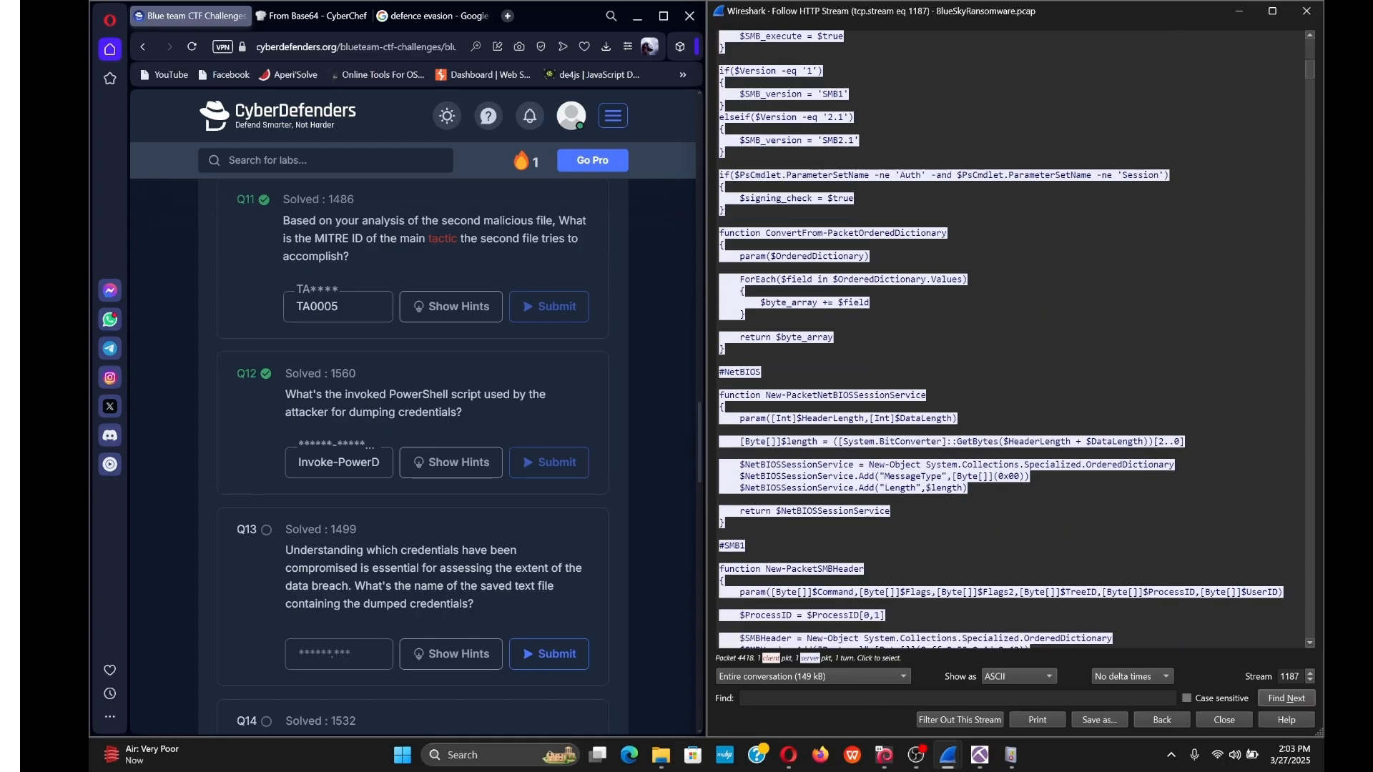
pyautogui.click(1309, 673)
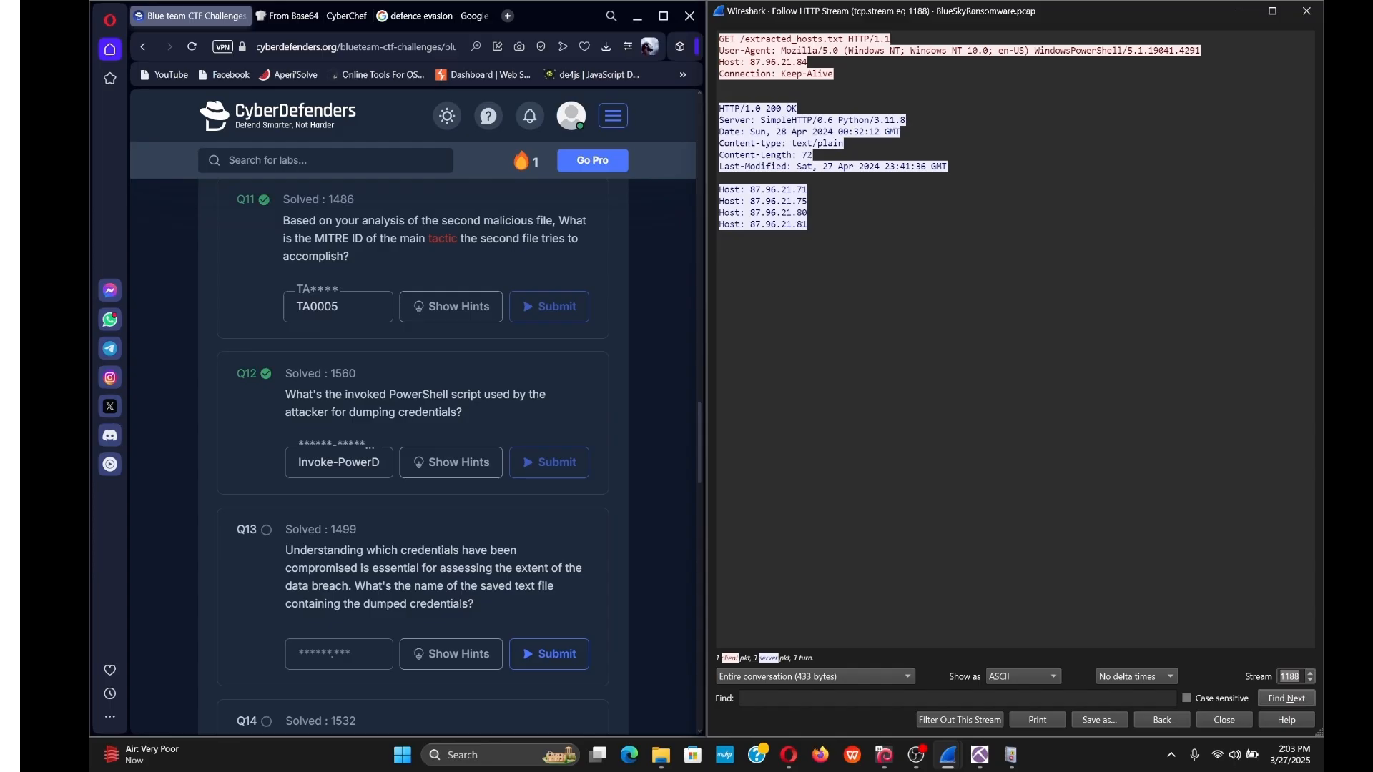
# Advance to stream 1189 and read down through the Invoke-PowerDump.ps1 hash-dumping script.
pyautogui.click(1312, 672)
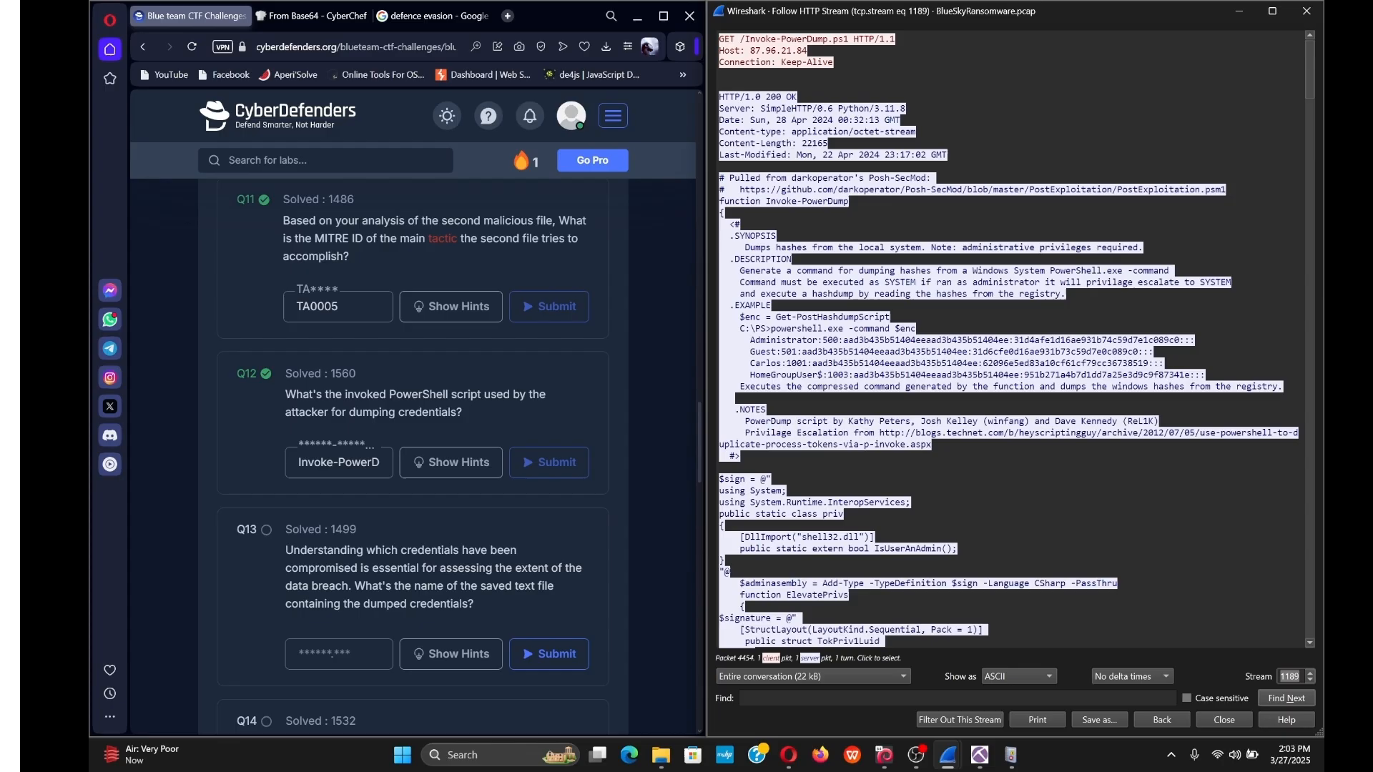
pyautogui.scroll(-4, 1009, 339)
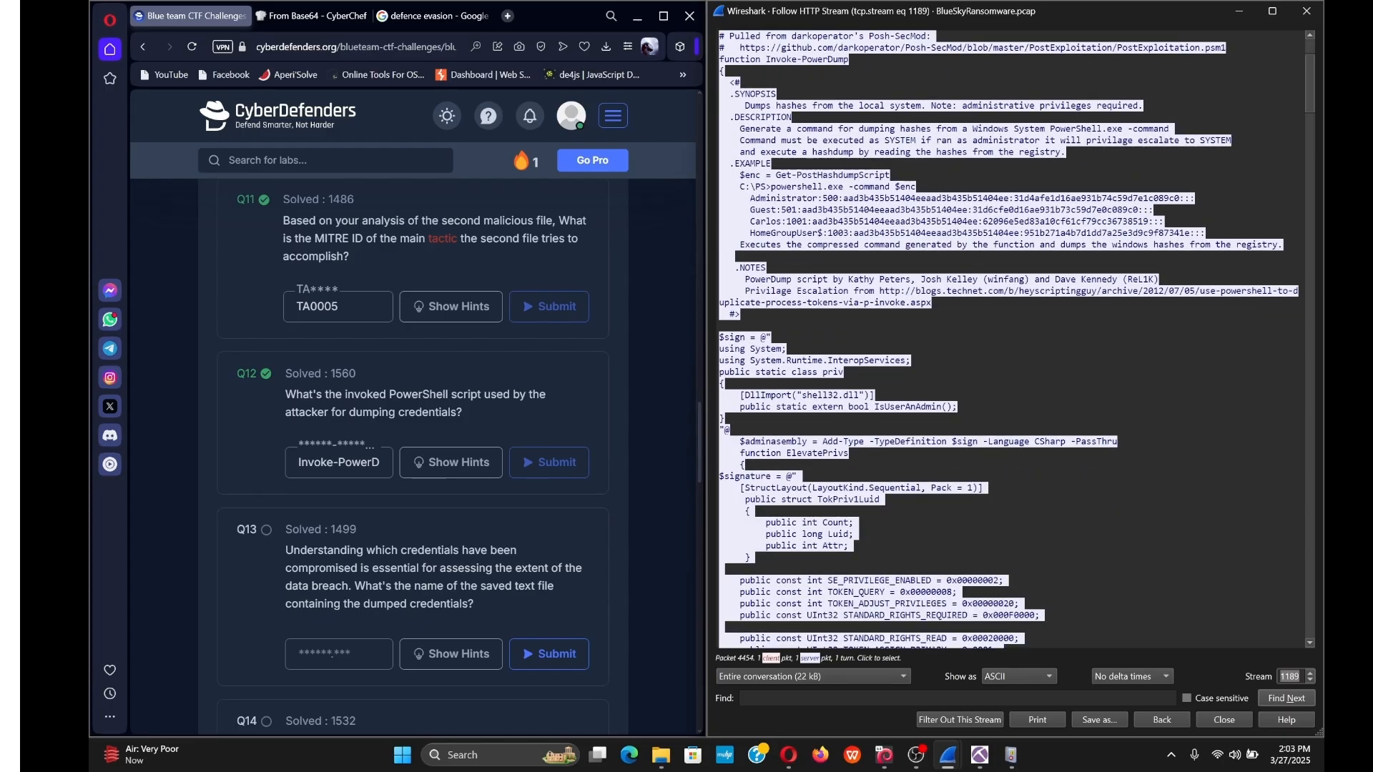
pyautogui.scroll(-1, 1009, 340)
pyautogui.scroll(-6, 1009, 340)
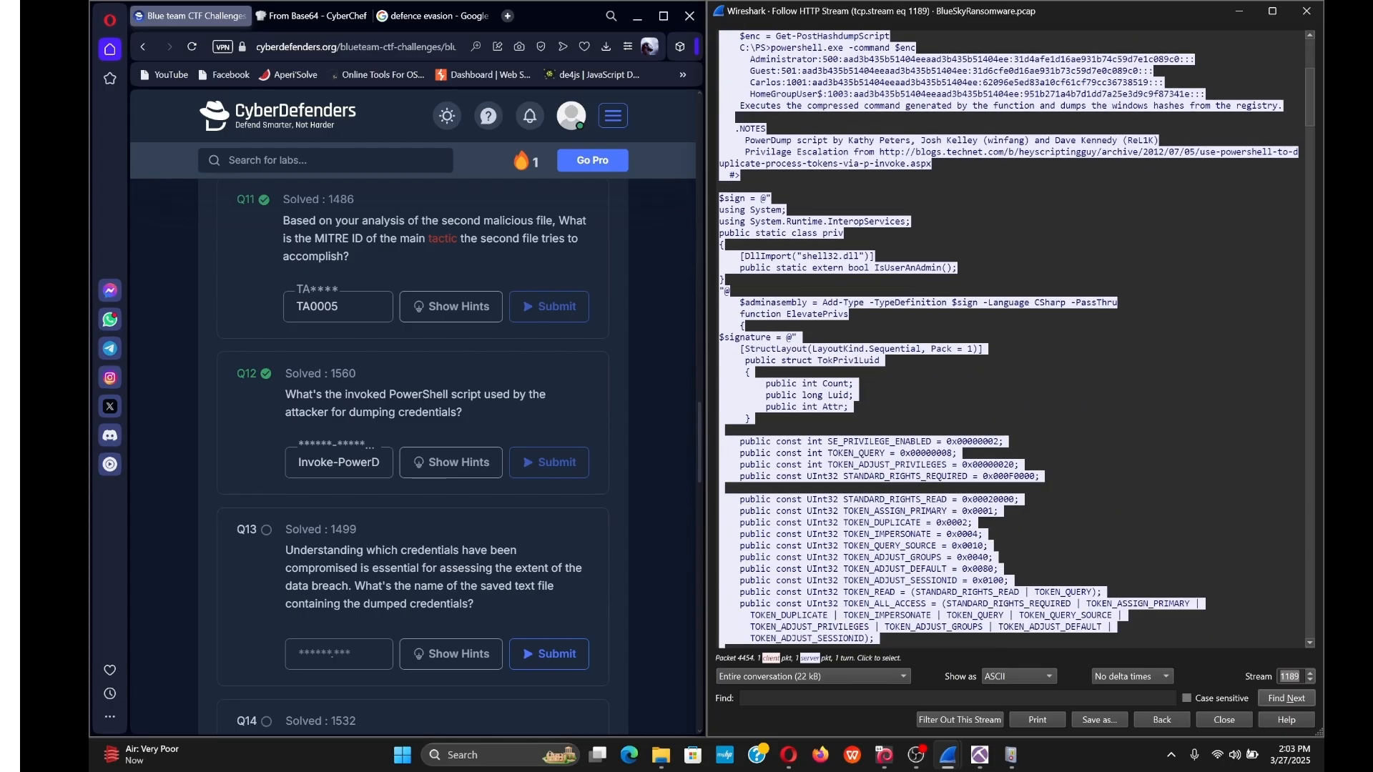
pyautogui.scroll(-12, 1009, 339)
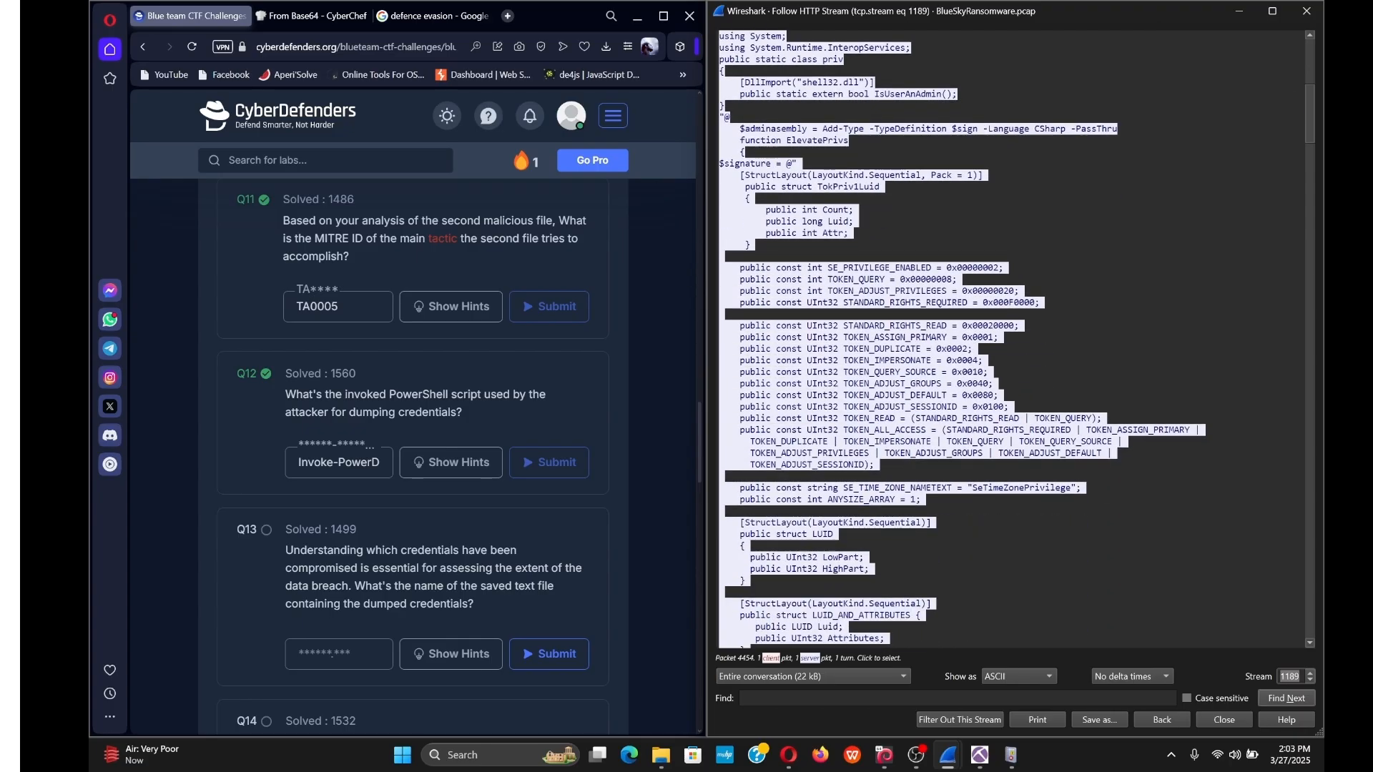
pyautogui.scroll(-10, 1009, 339)
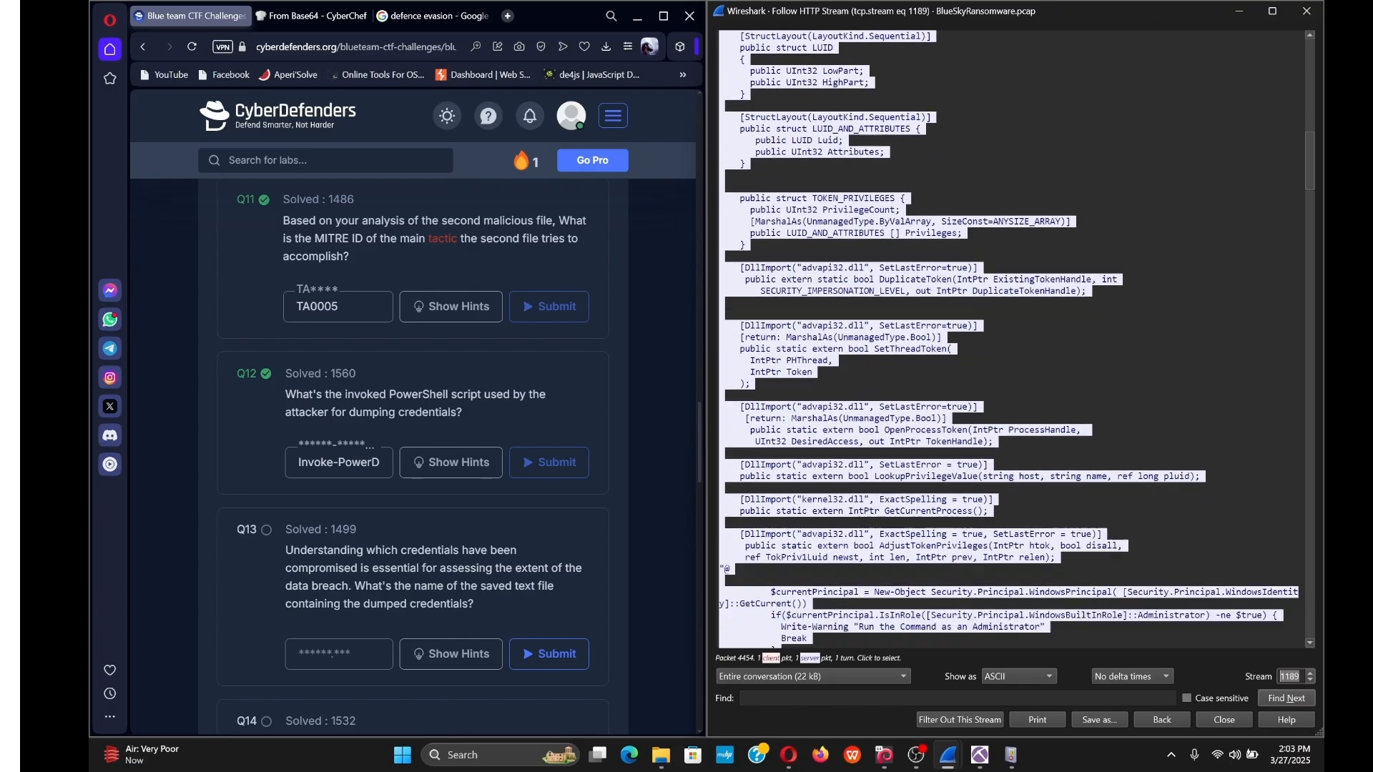
pyautogui.scroll(-5, 1009, 340)
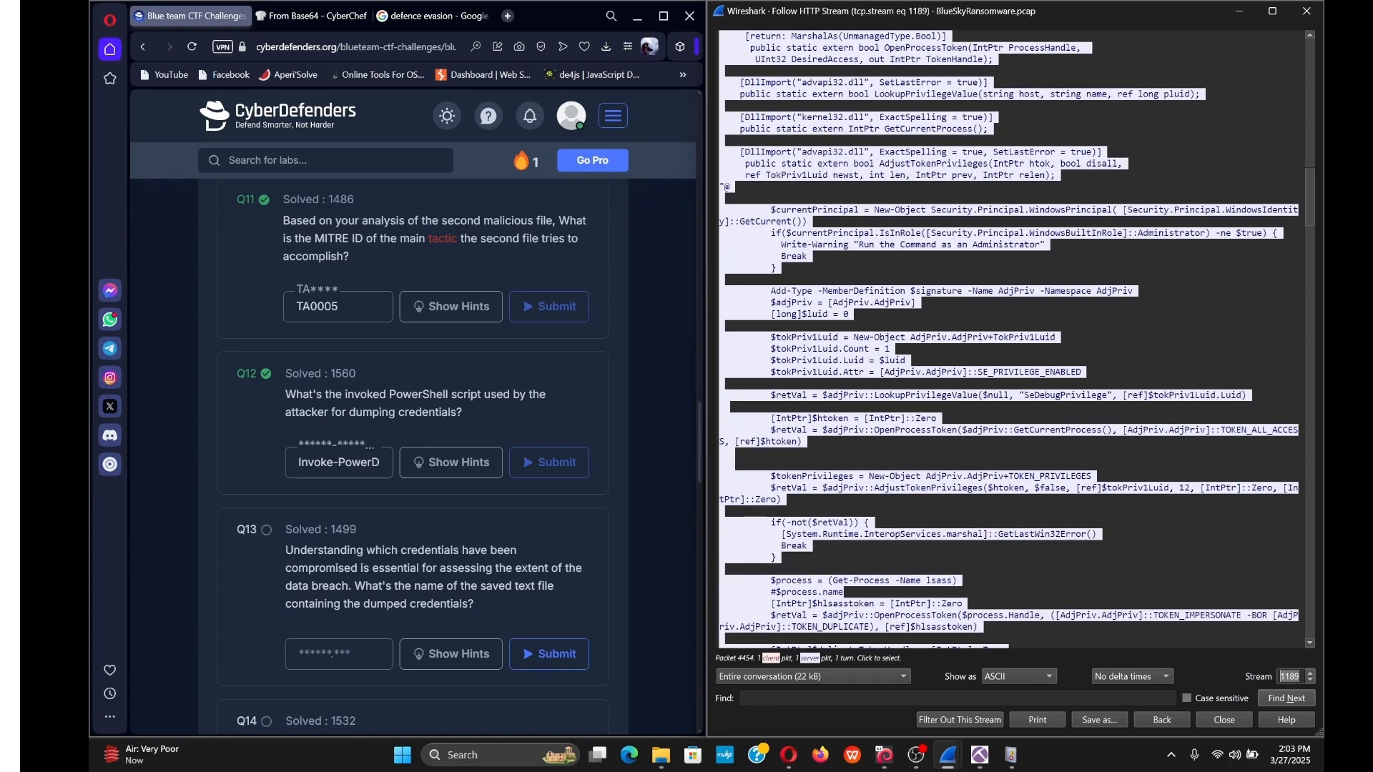
pyautogui.scroll(-15, 1009, 339)
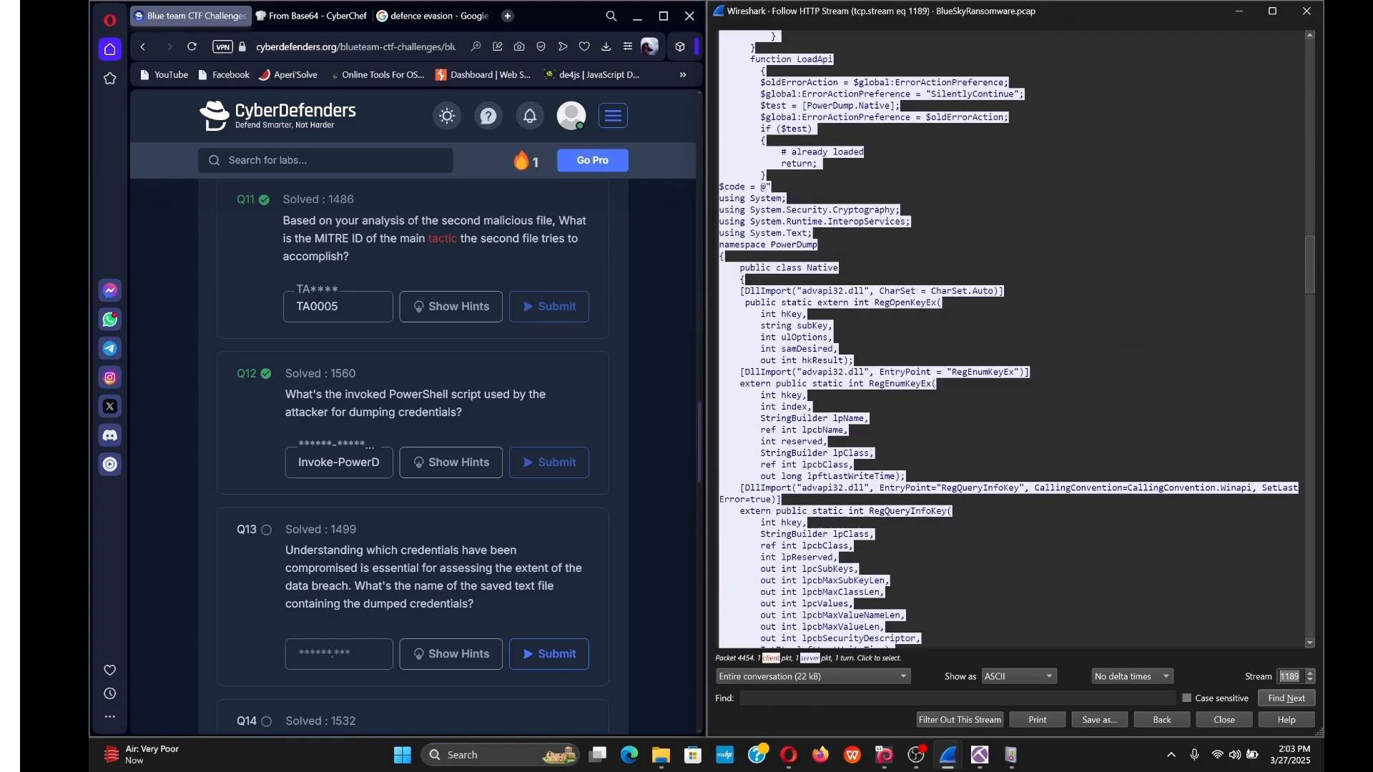
pyautogui.scroll(-6, 1009, 339)
pyautogui.scroll(-7, 1009, 339)
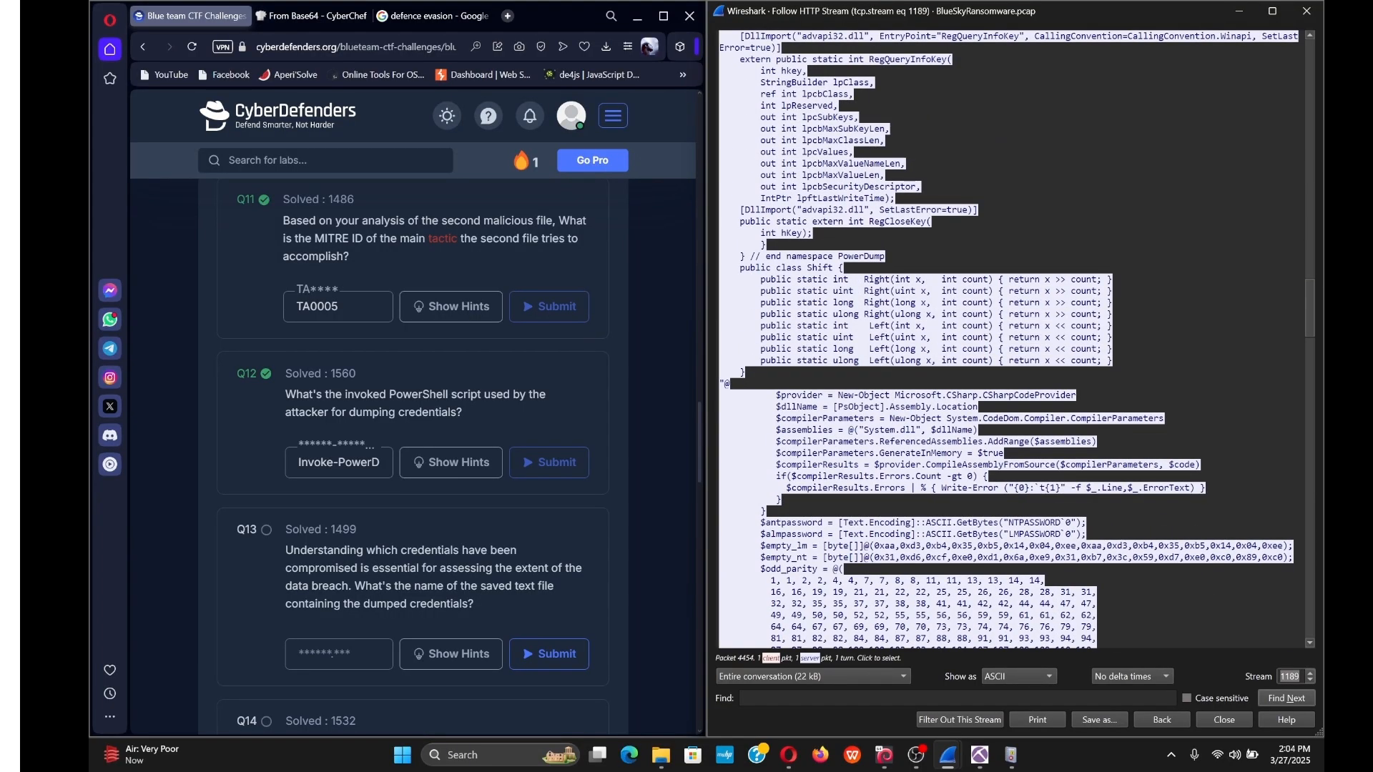
pyautogui.scroll(-20, 1009, 339)
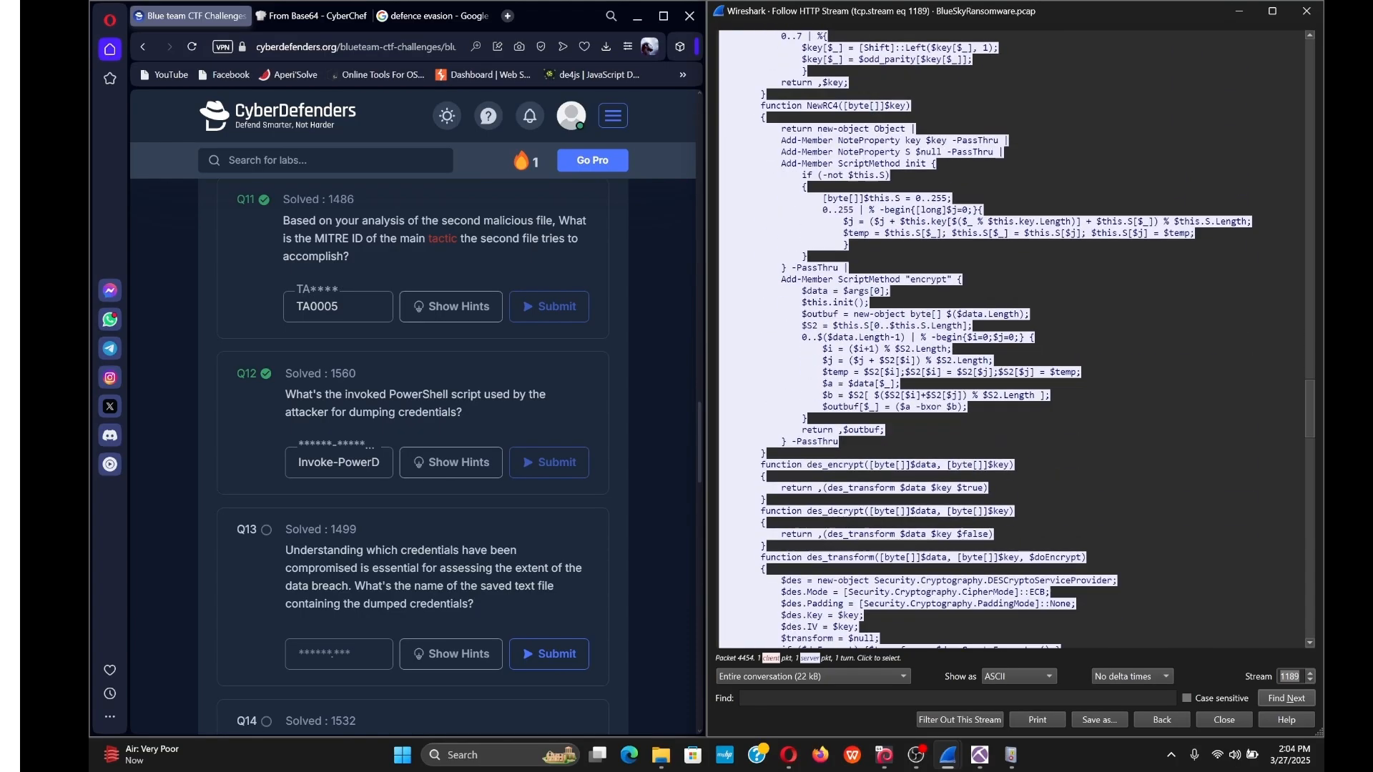
pyautogui.scroll(-16, 1009, 340)
pyautogui.scroll(-9, 1009, 339)
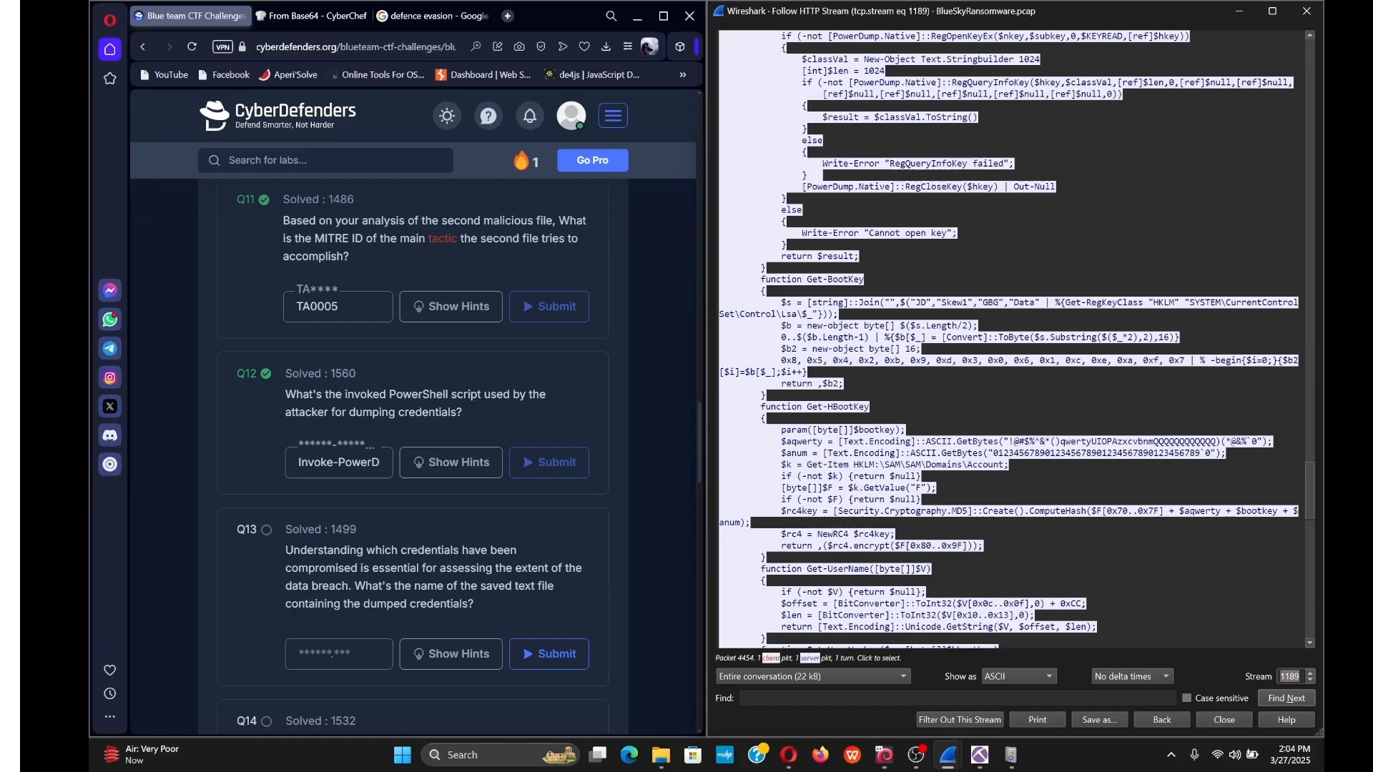
pyautogui.scroll(-20, 1009, 340)
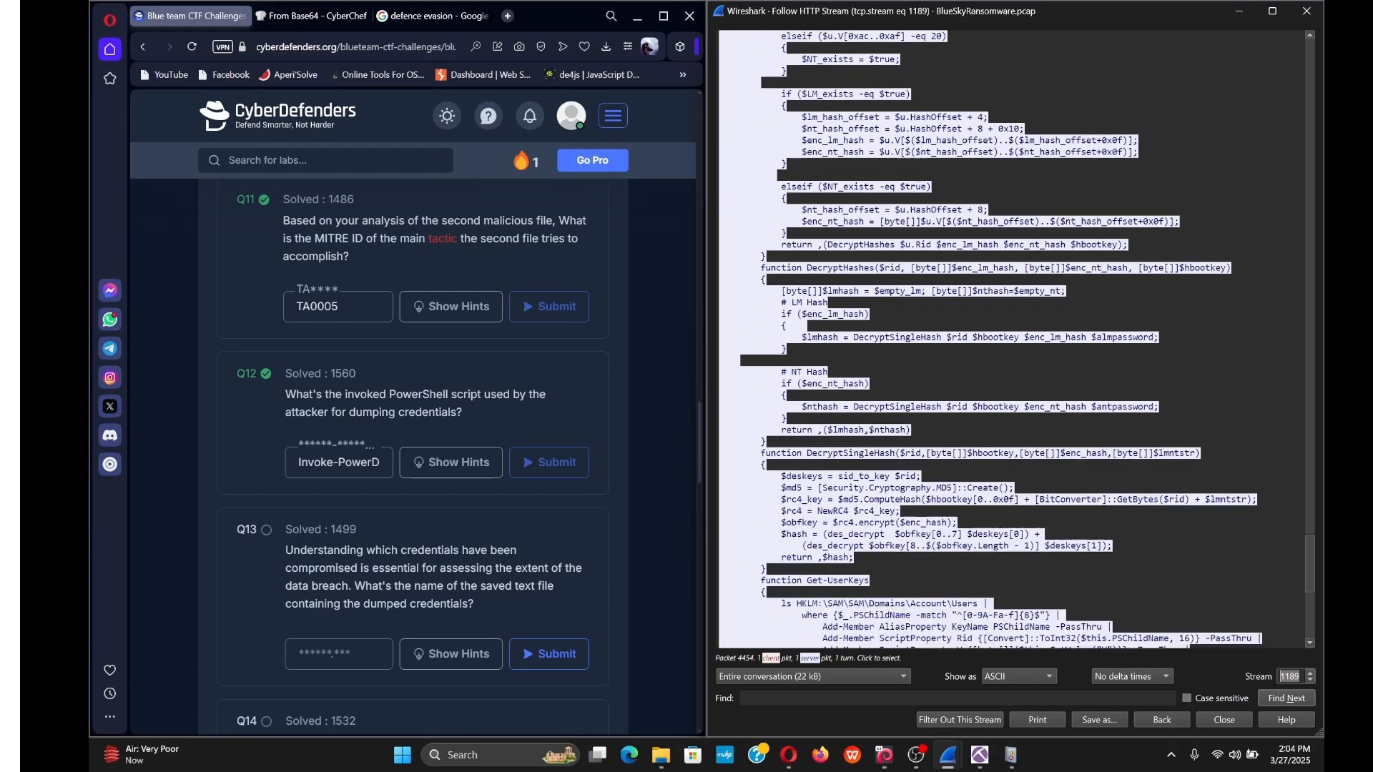
pyautogui.scroll(-12, 1009, 340)
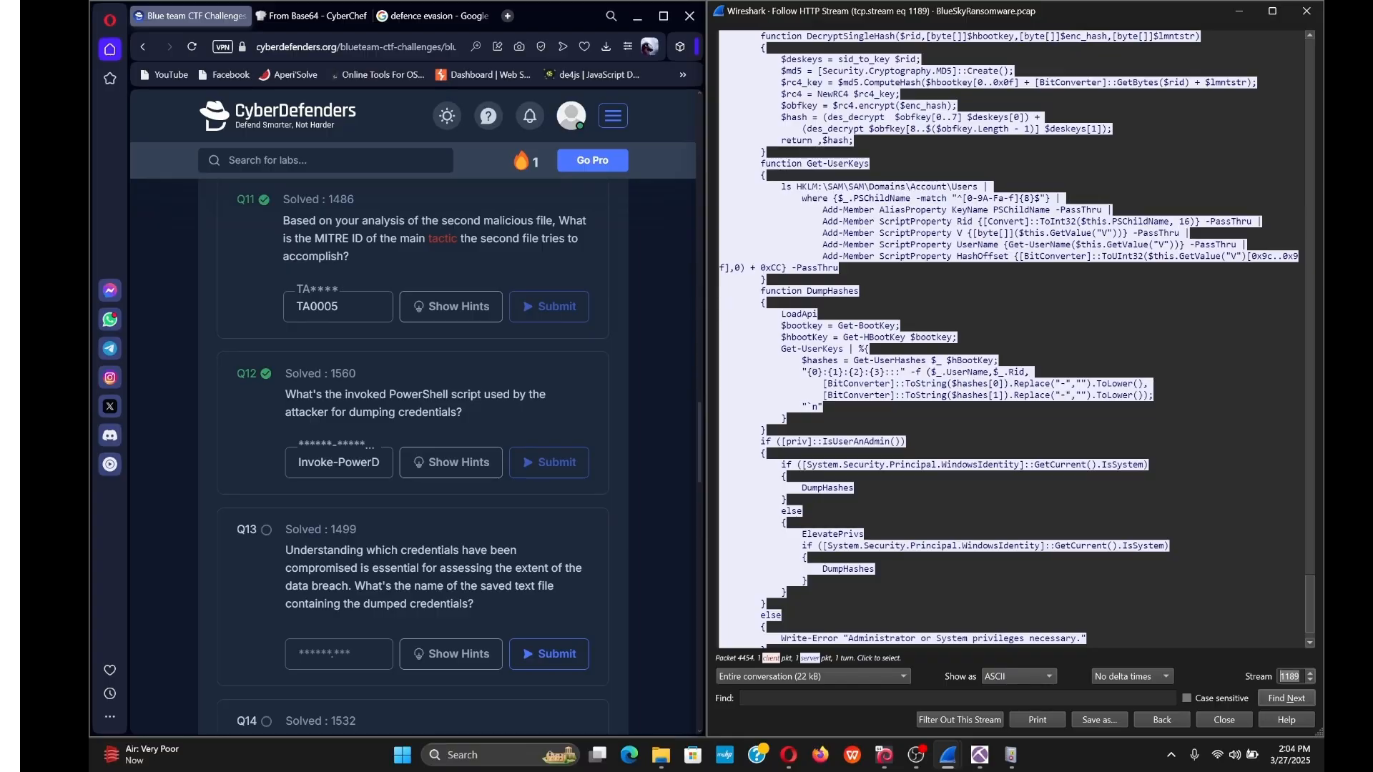
pyautogui.scroll(-2, 1009, 340)
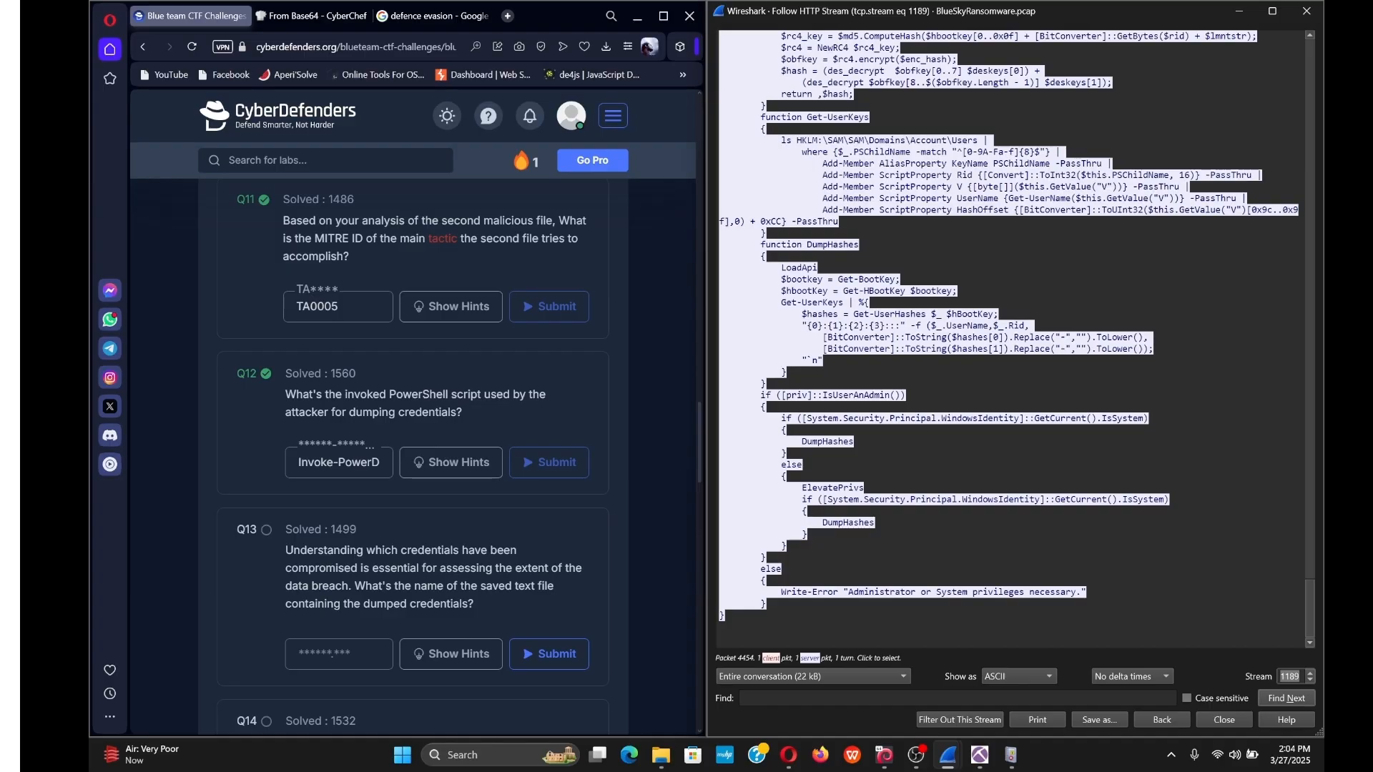
# Mark the DumpHashes call, then highlight 'text file' in question 13 for comparison.
pyautogui.moveTo(876, 523); pyautogui.dragTo(844, 512)
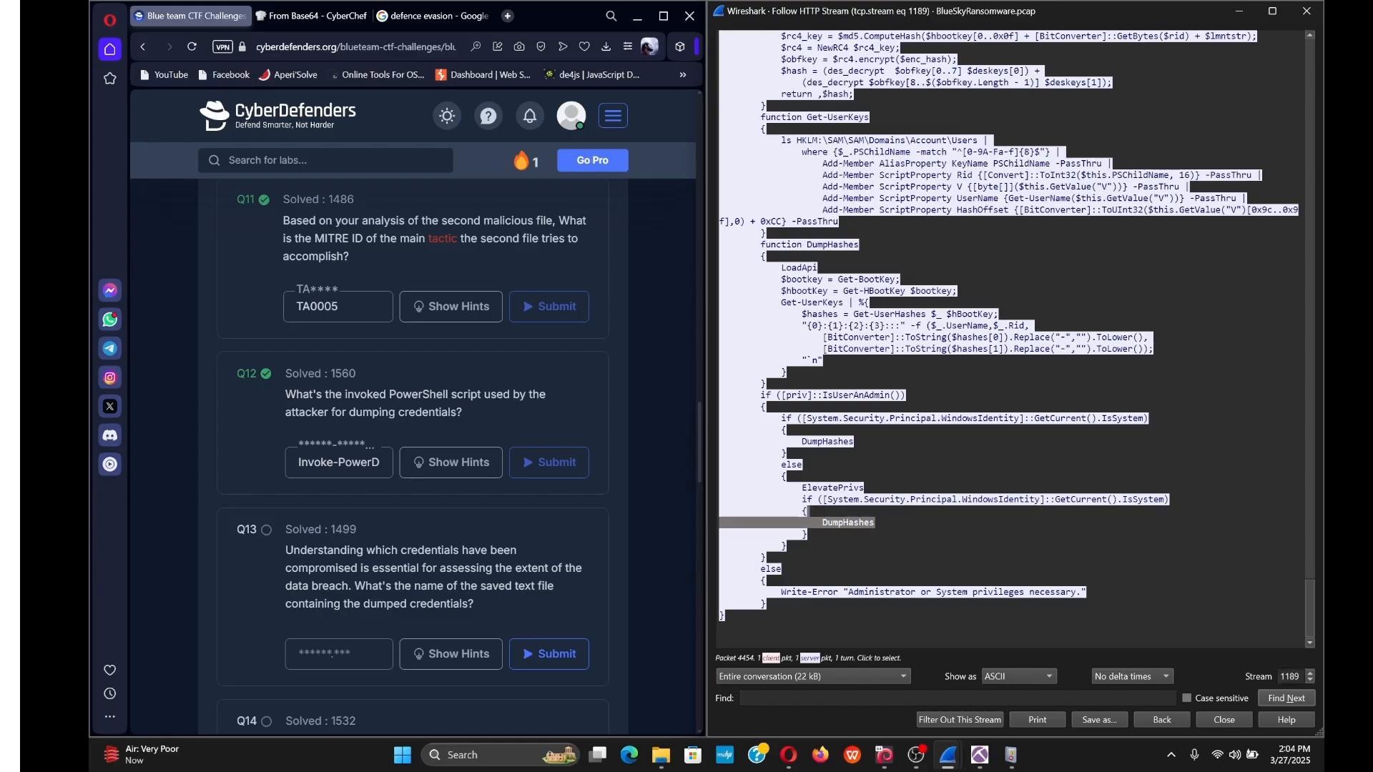
pyautogui.click(846, 513)
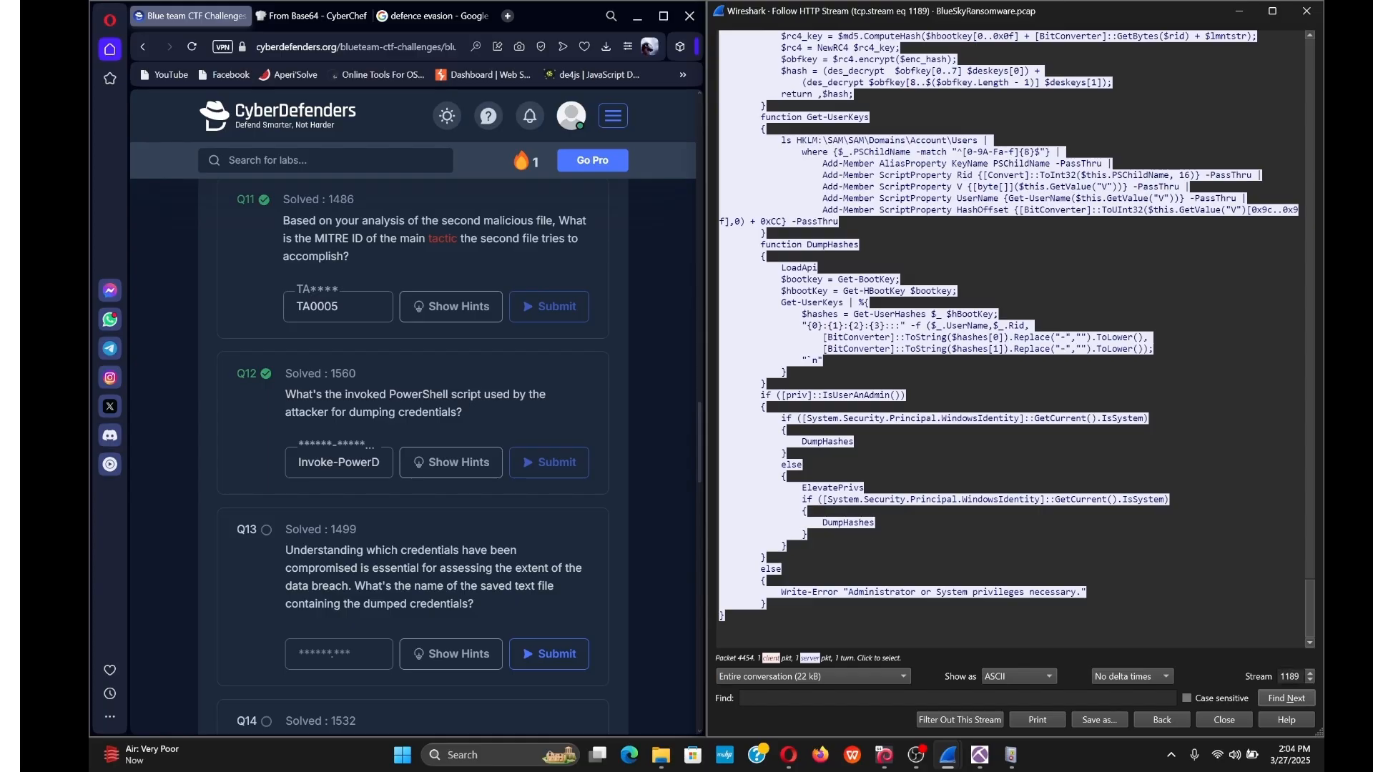
pyautogui.scroll(1, 846, 509)
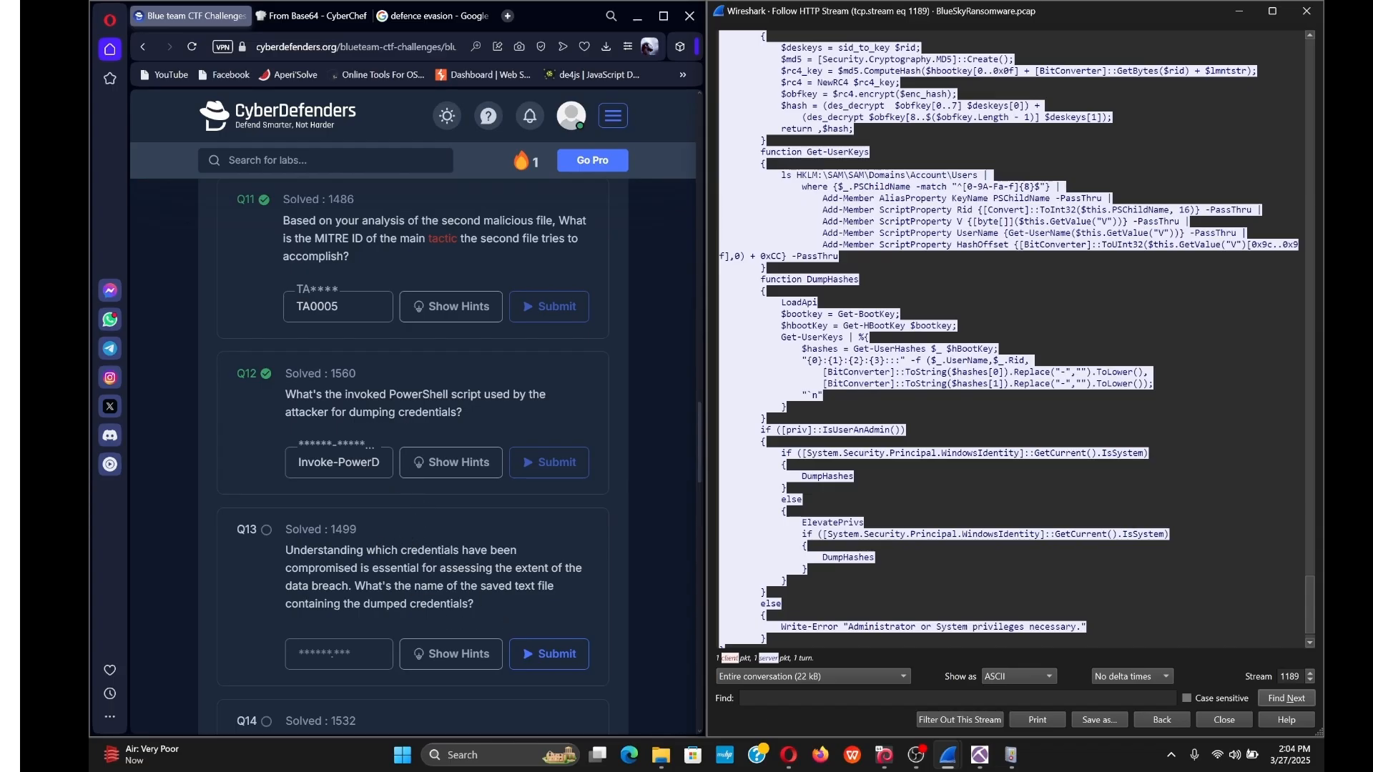
pyautogui.moveTo(513, 590); pyautogui.dragTo(561, 593)
pyautogui.scroll(9, 1008, 340)
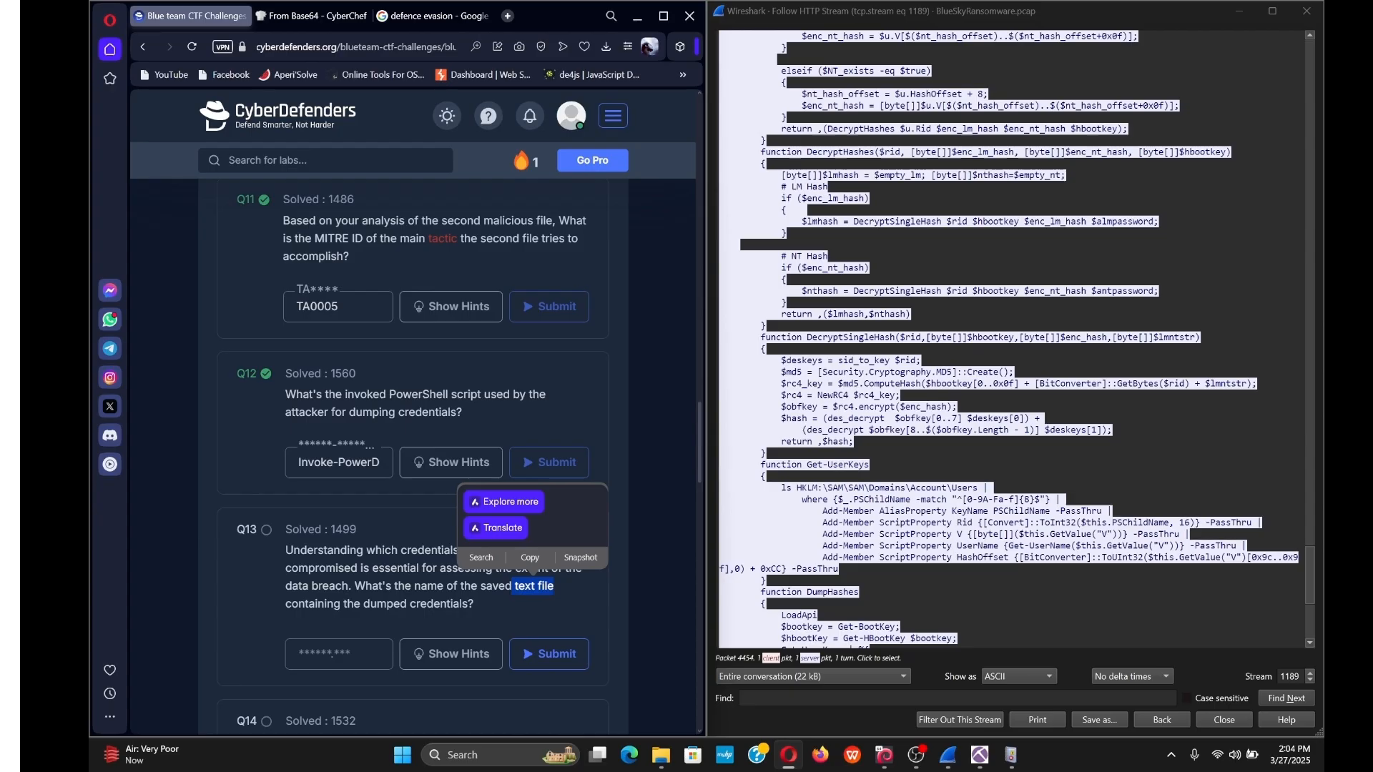
# Search the stream for '.txt' and jump to the next match.
pyautogui.click(957, 698)
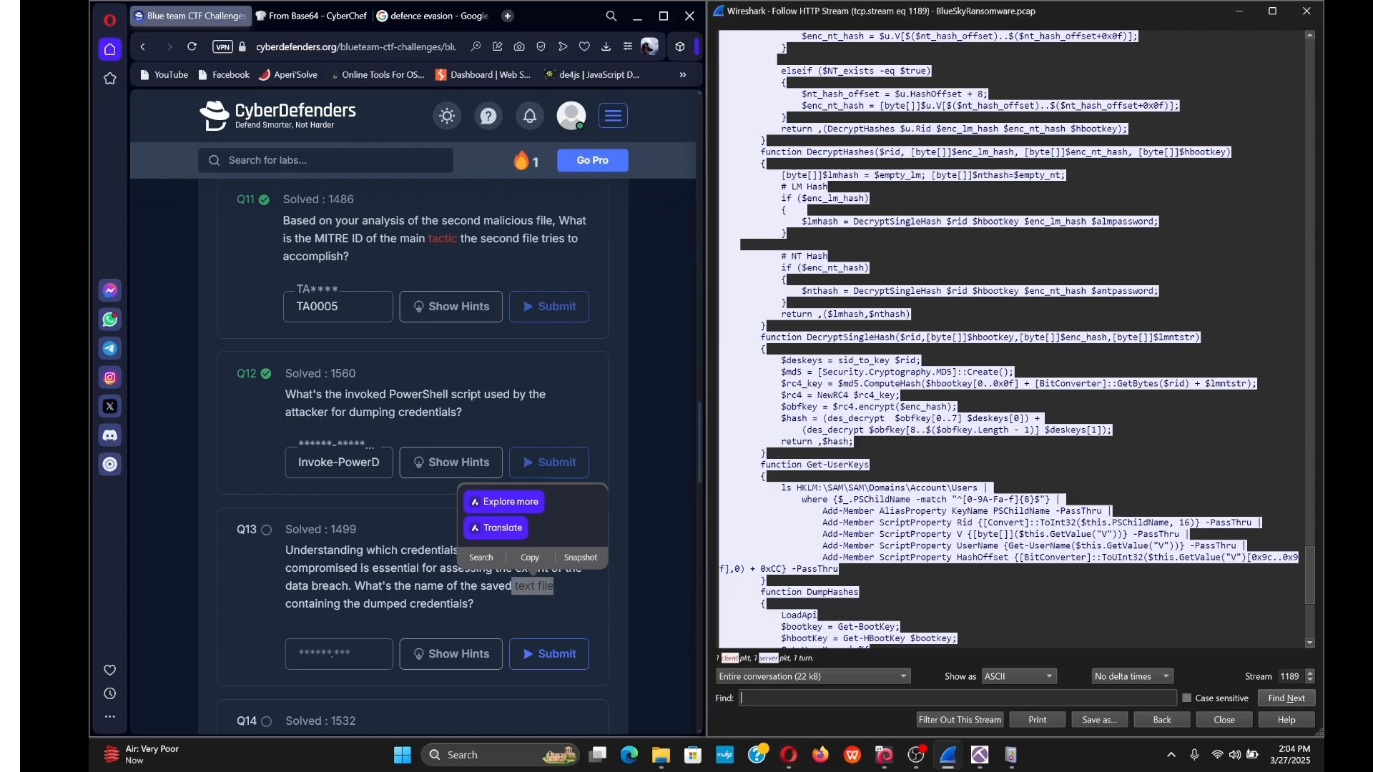
pyautogui.write('.txt')
pyautogui.press('Return')
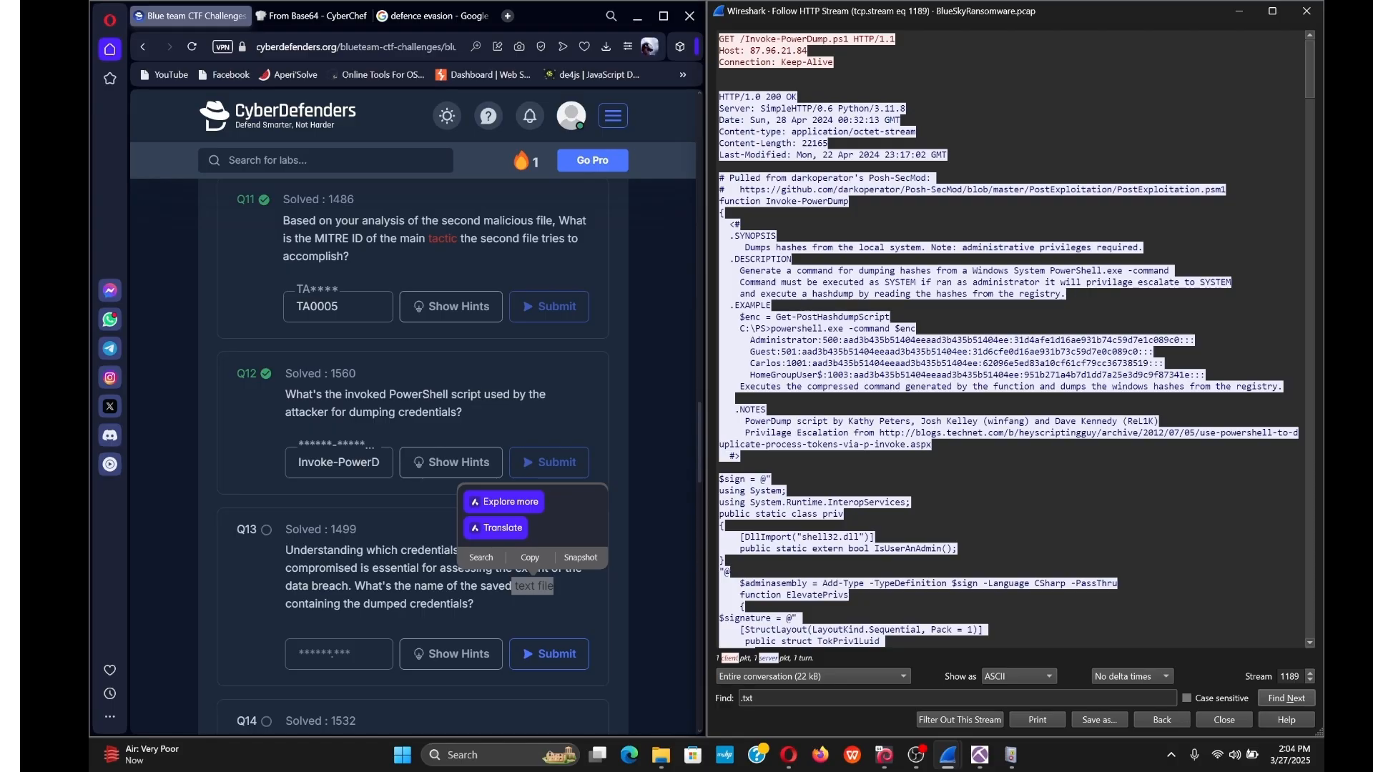
pyautogui.click(1287, 707)
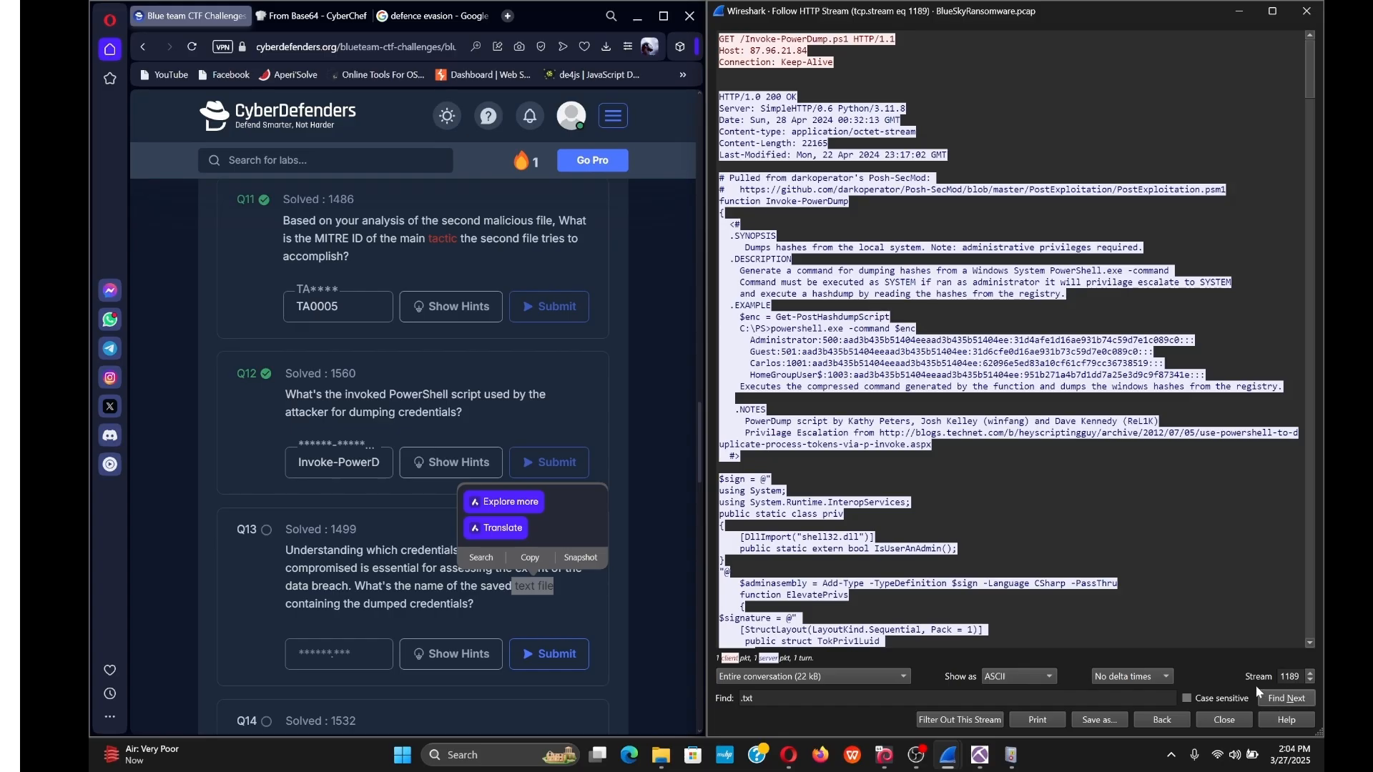
# Step to stream 1193 and select the requested file name /javaw.exe.
pyautogui.click(1312, 673)
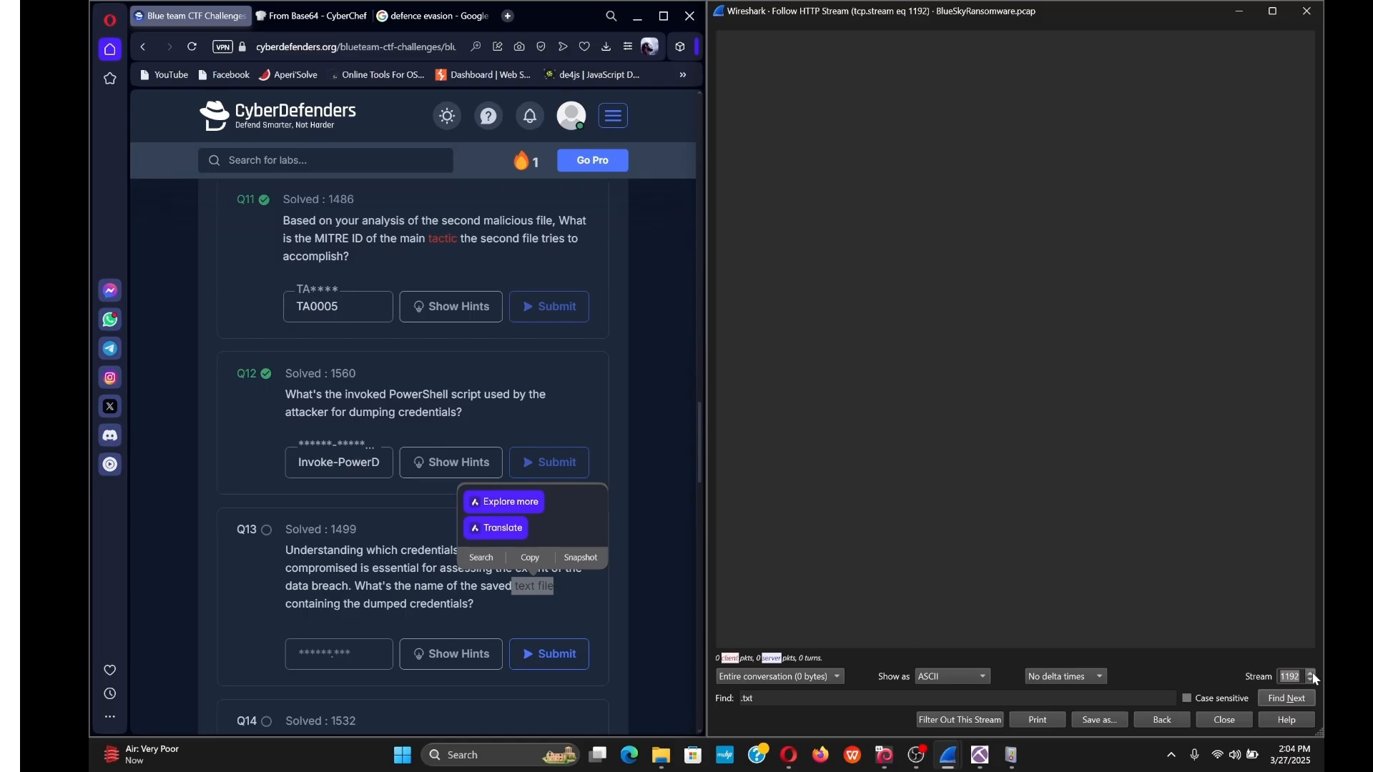
pyautogui.click(1313, 676)
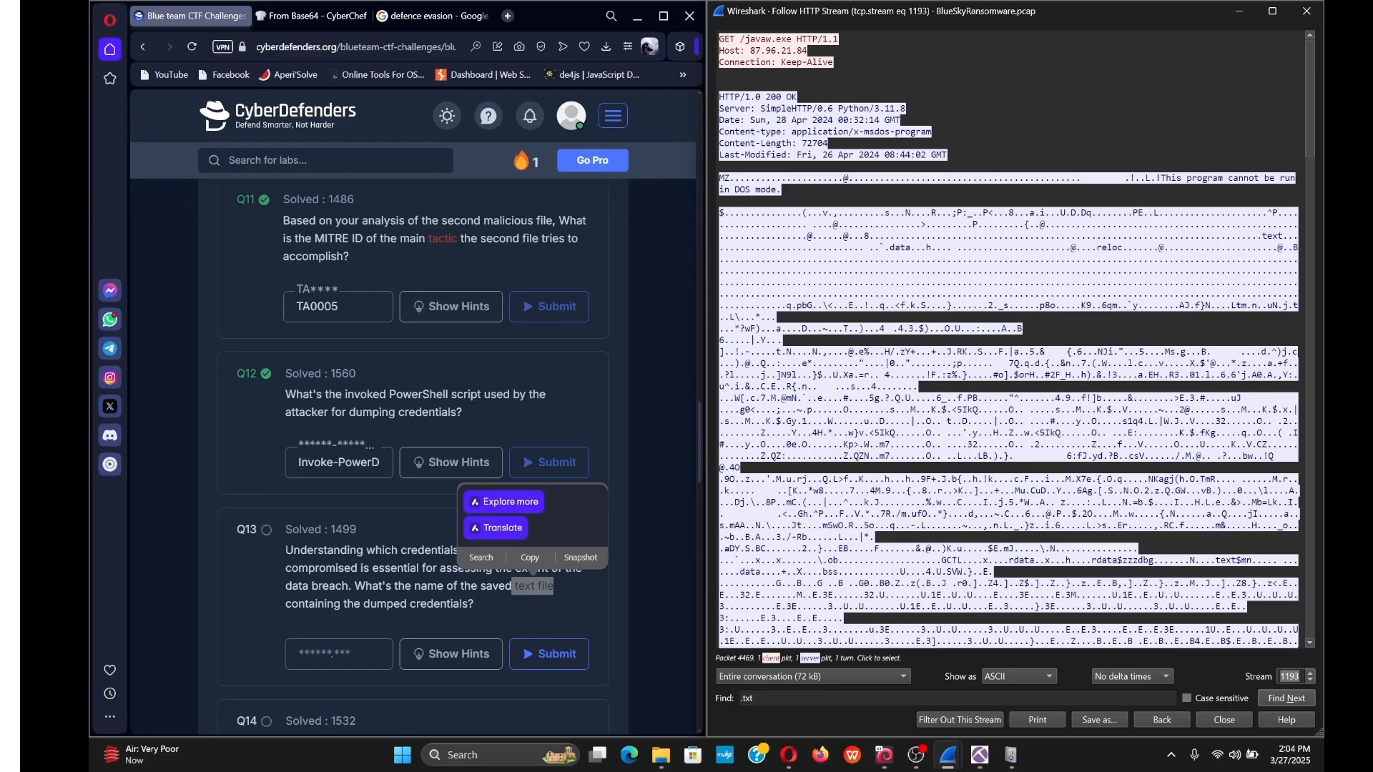
pyautogui.click(1008, 344)
pyautogui.moveTo(755, 39); pyautogui.dragTo(793, 39)
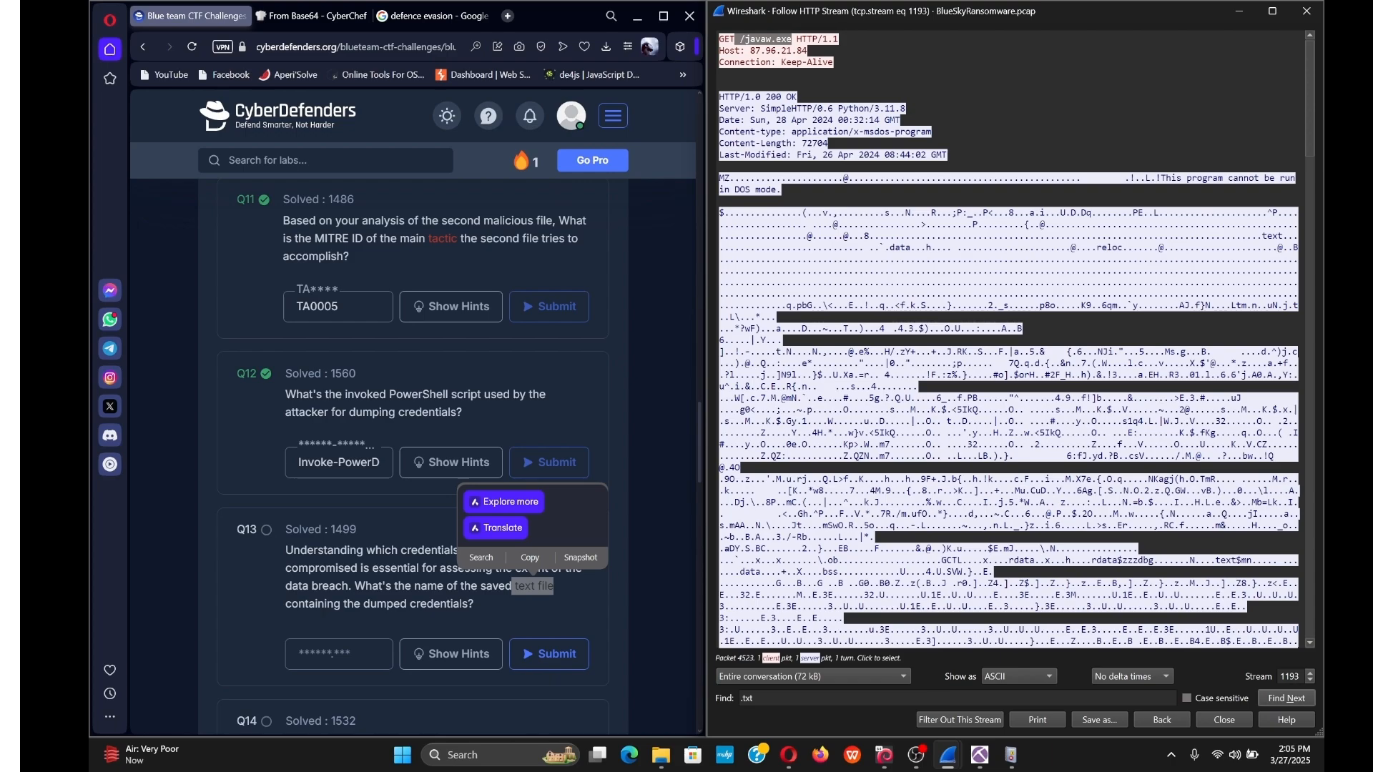
pyautogui.scroll(-6, 1008, 339)
pyautogui.scroll(3, 1008, 339)
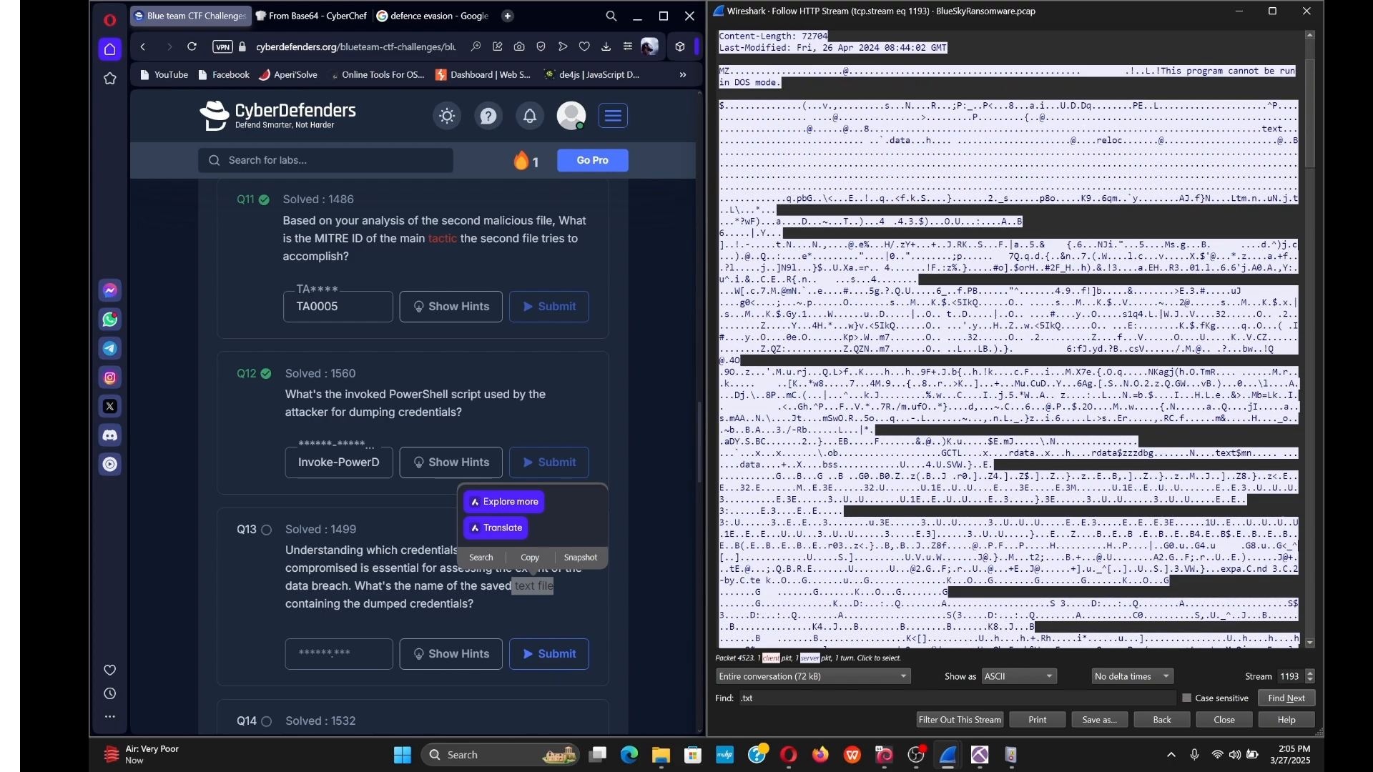
pyautogui.scroll(3, 1008, 340)
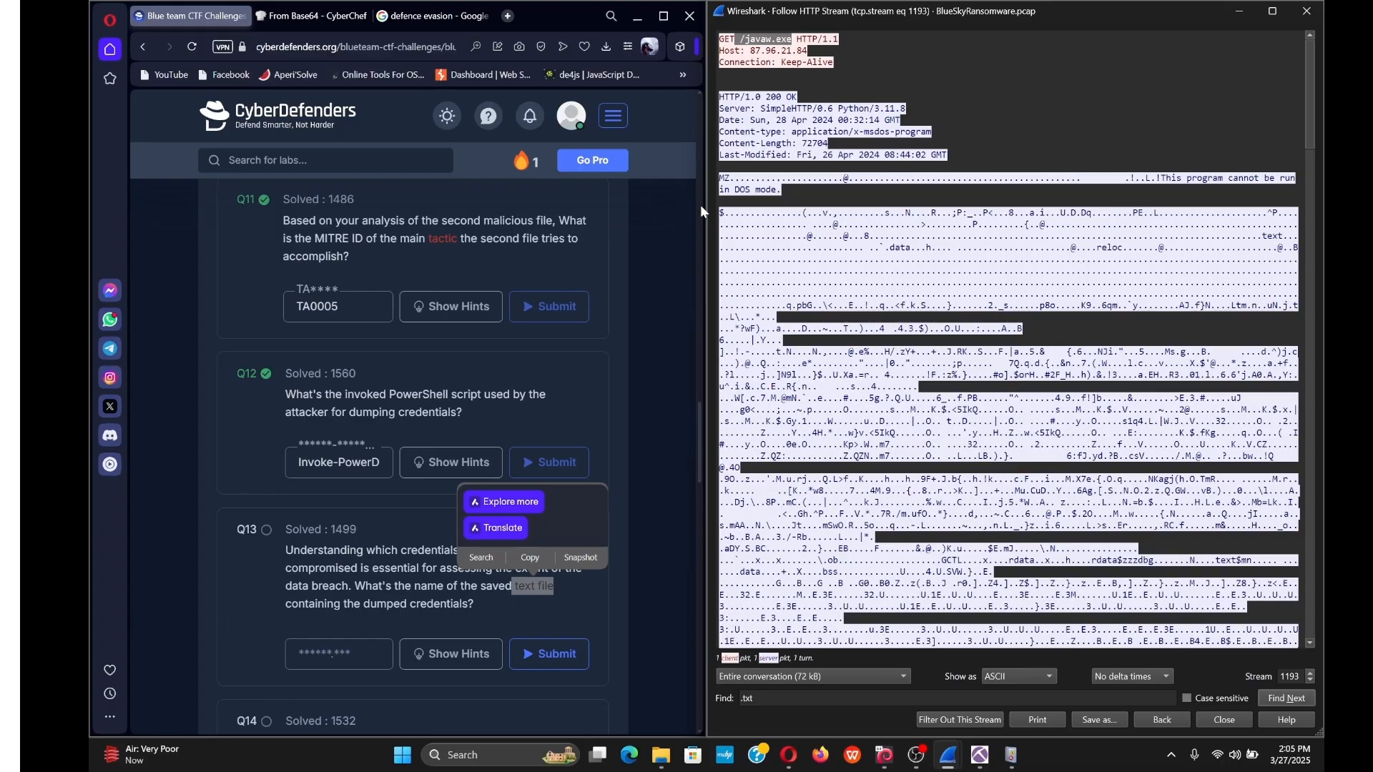
# Copy the MZ bytes at the start of the javaw.exe payload and open a new browser tab.
pyautogui.moveTo(730, 179); pyautogui.dragTo(719, 179)
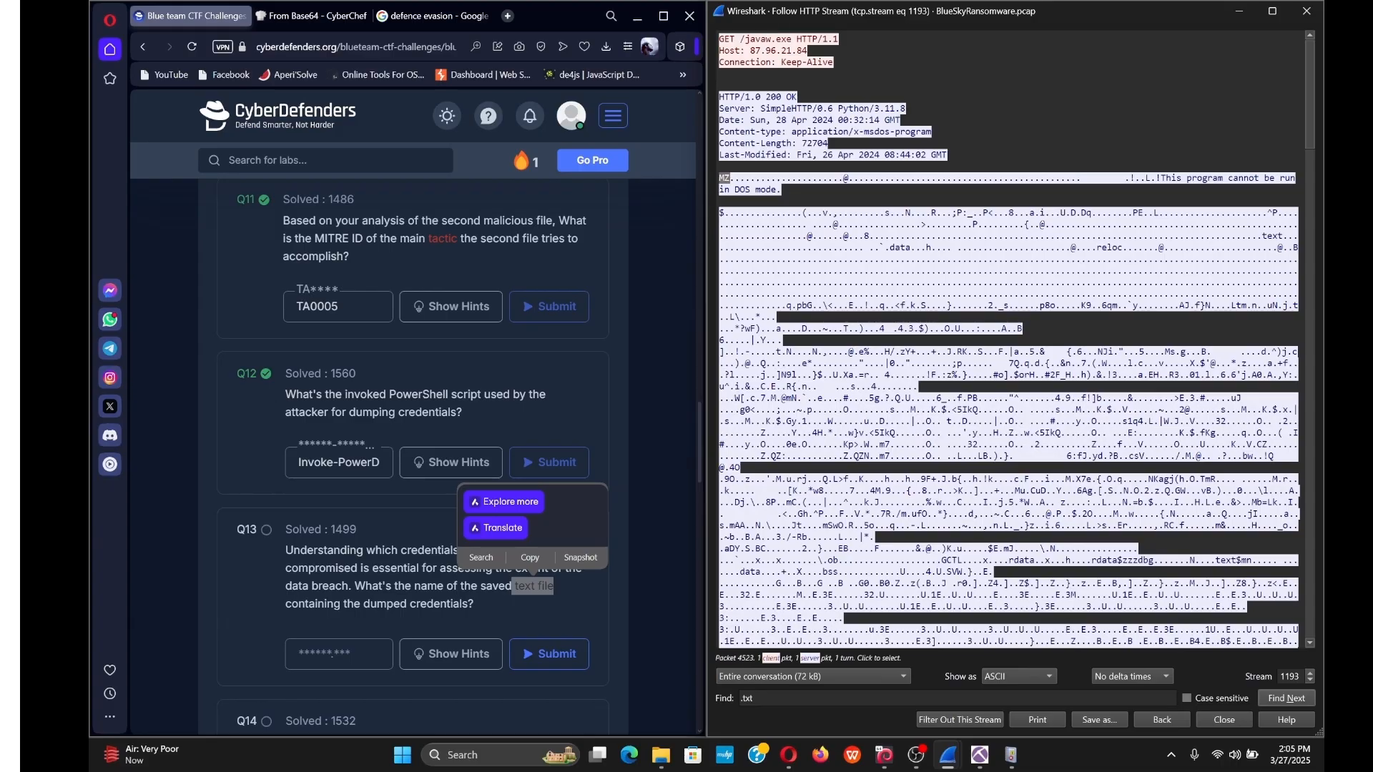
pyautogui.rightClick(725, 179)
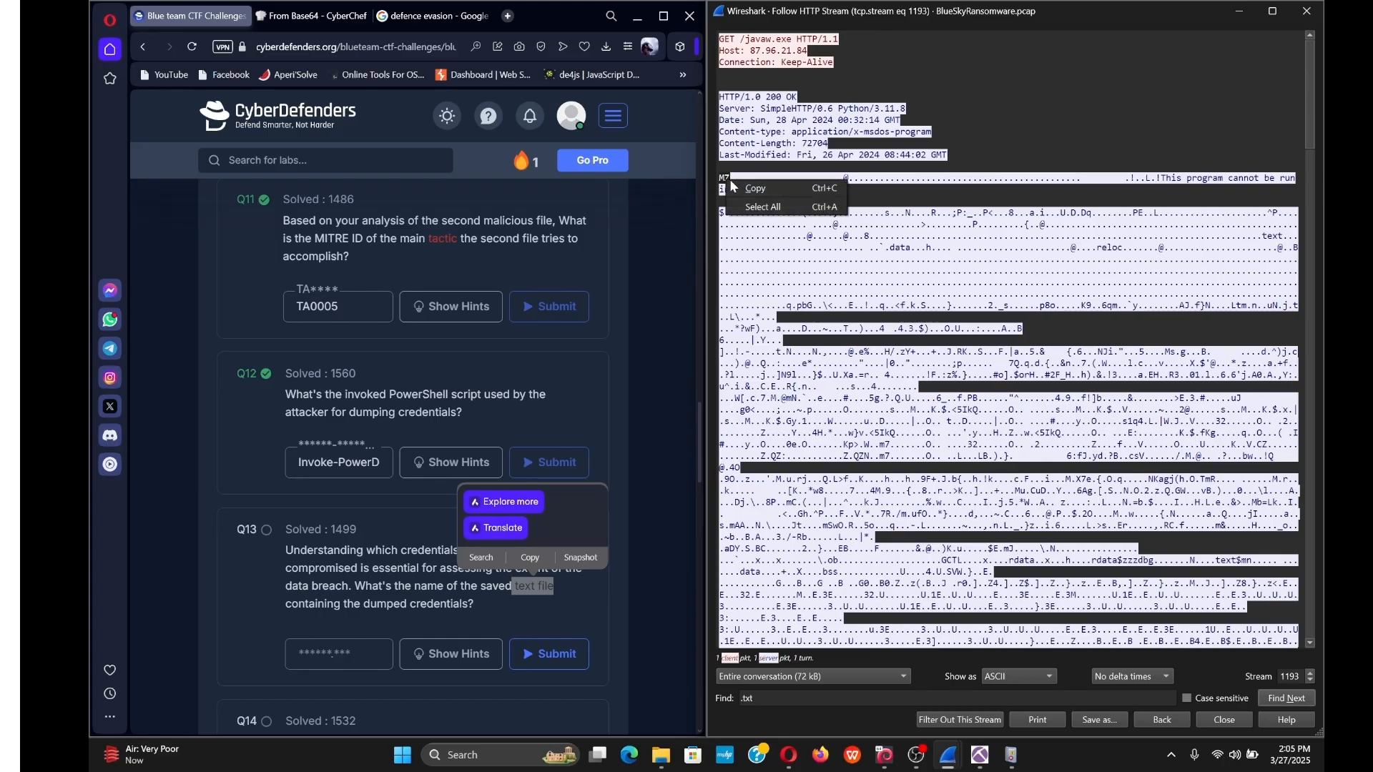
pyautogui.click(759, 191)
pyautogui.click(507, 16)
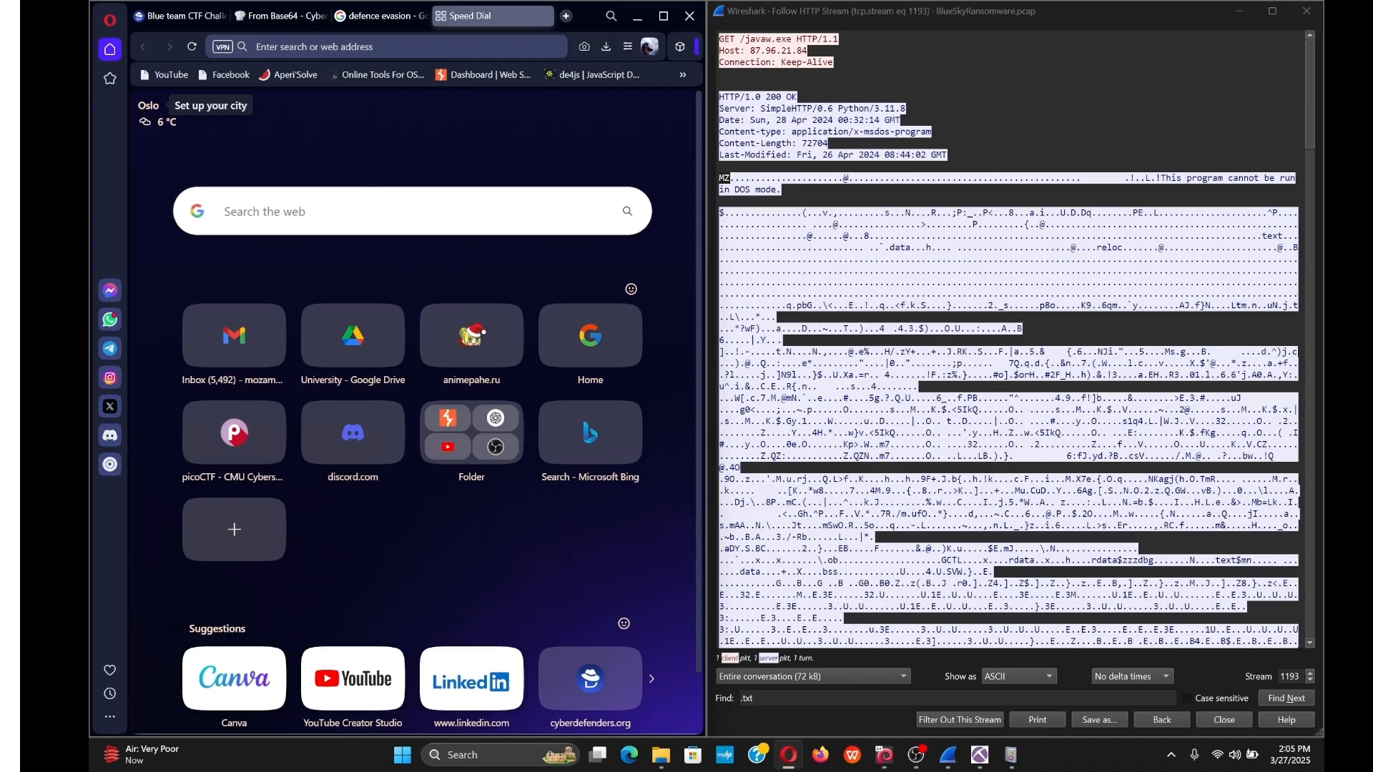
# Look up MZ on Wikipedia's List of file signatures, then return to the Wireshark stream.
pyautogui.click(663, 15)
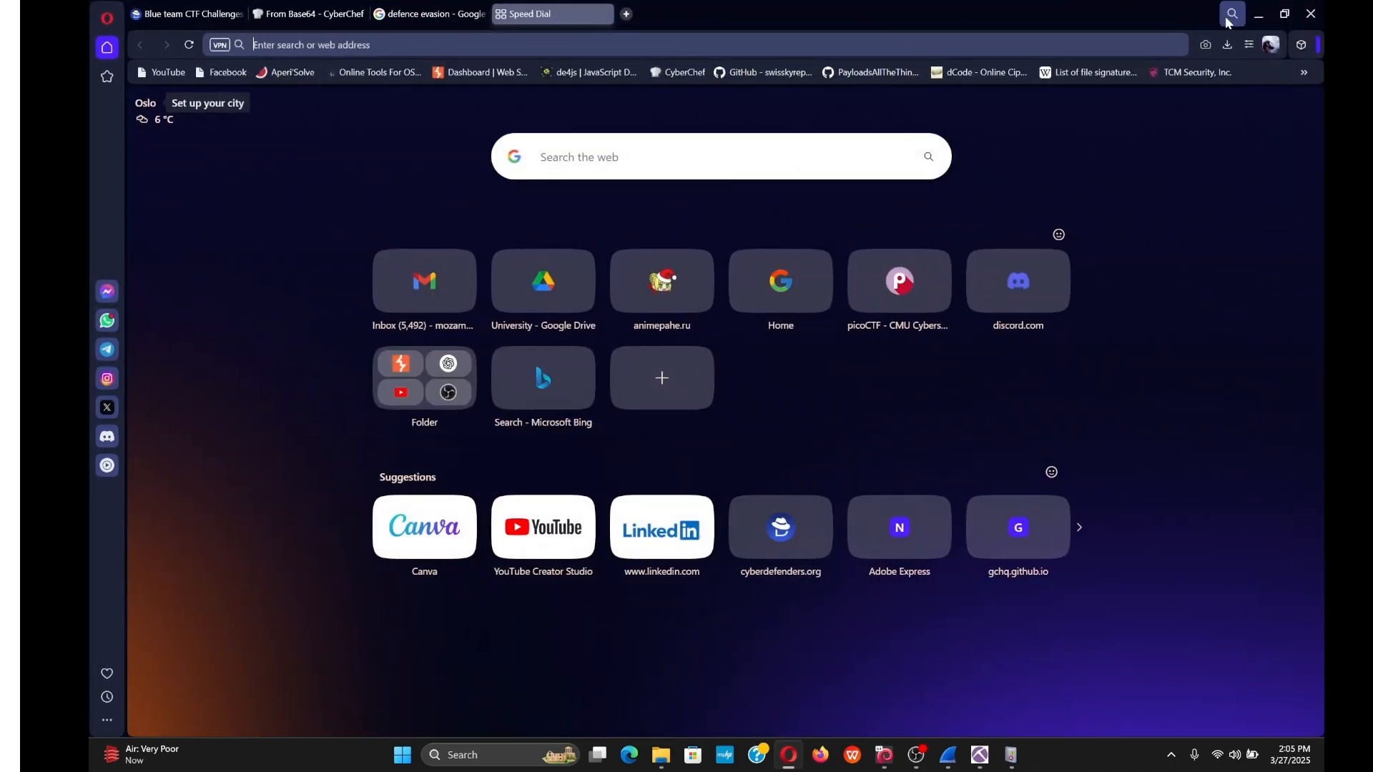
pyautogui.click(1123, 72)
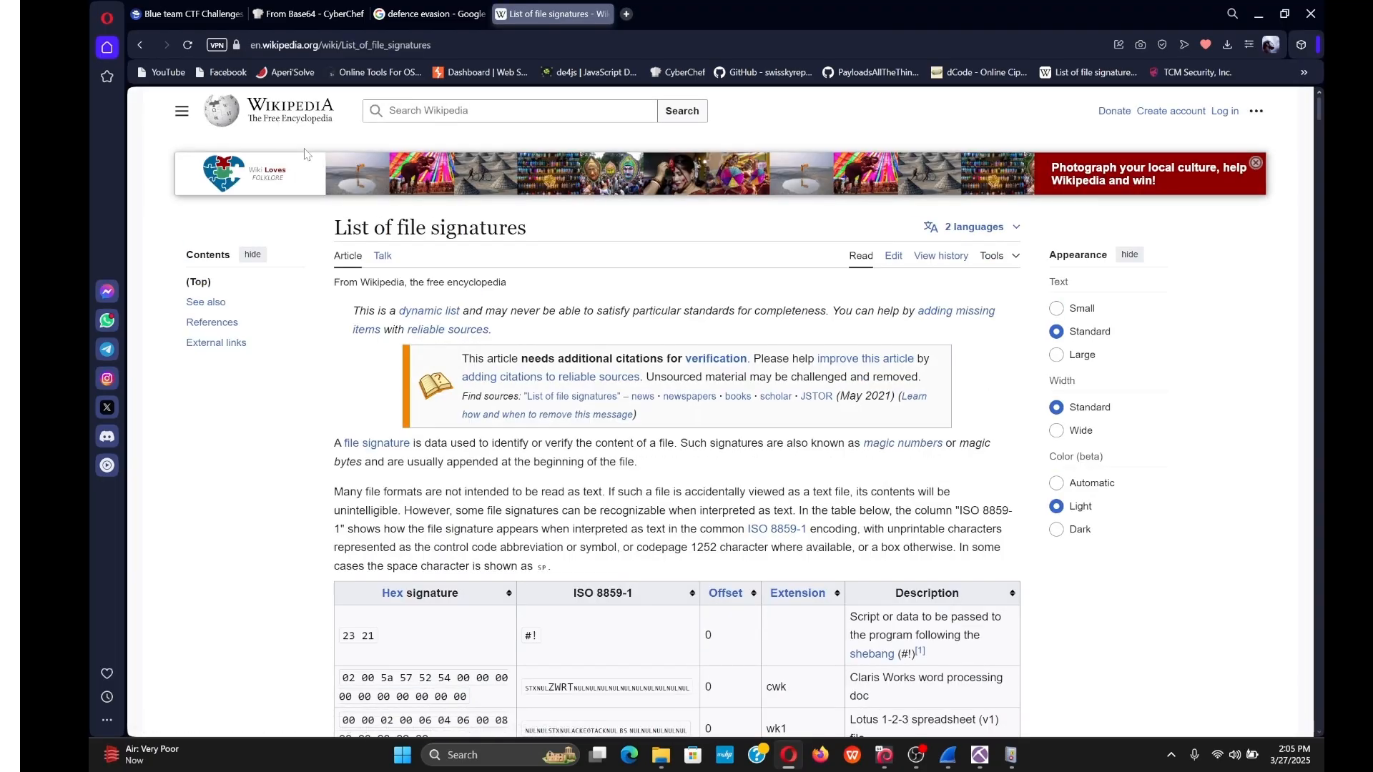
pyautogui.hotkey('ctrl', 'f')
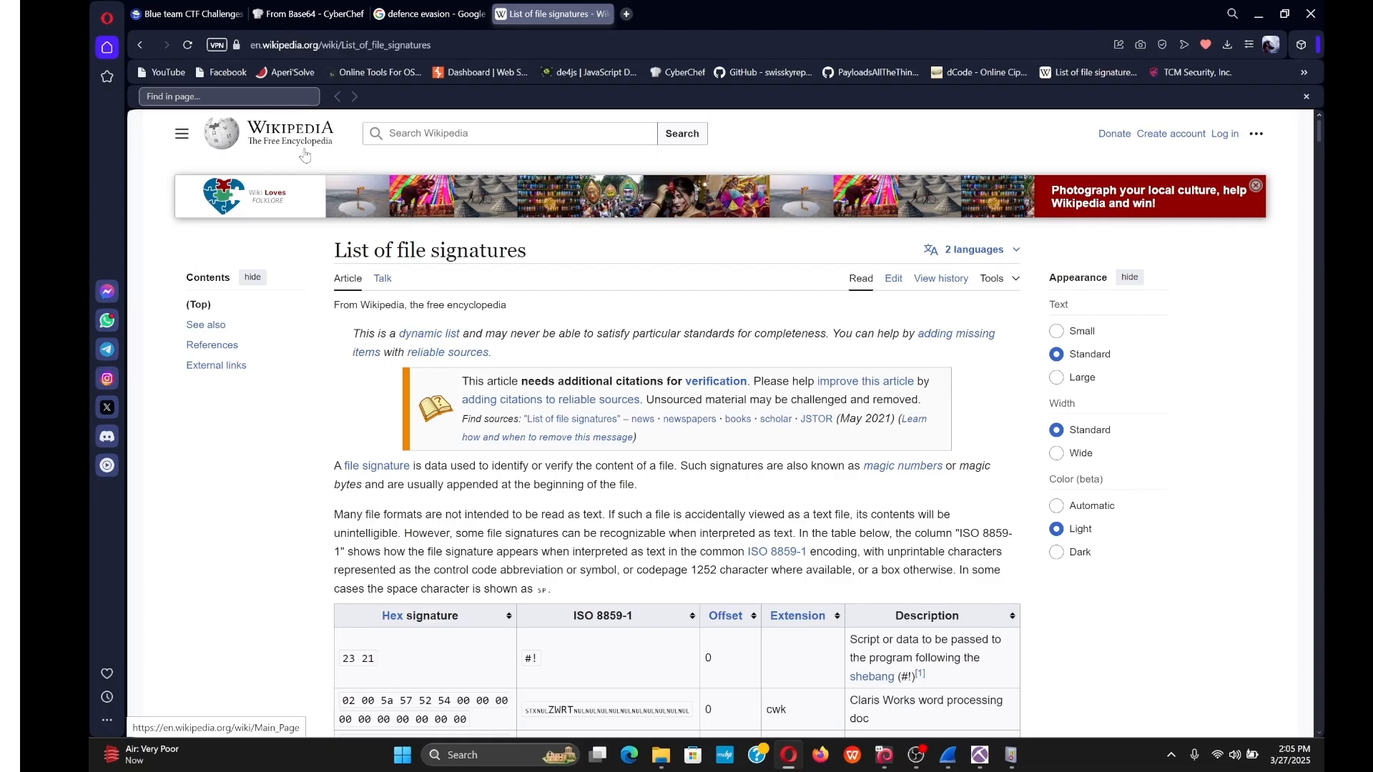
pyautogui.write('MZ')
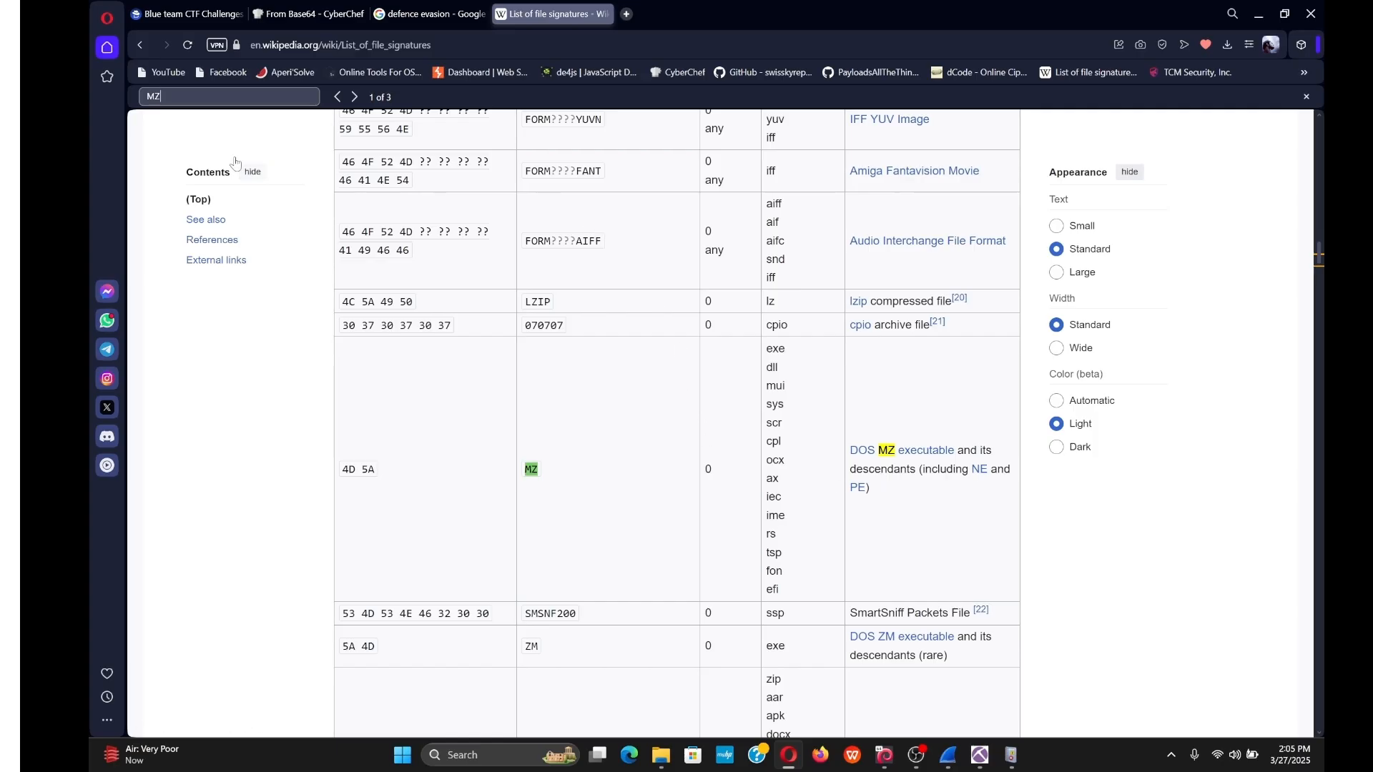
pyautogui.moveTo(948, 756)
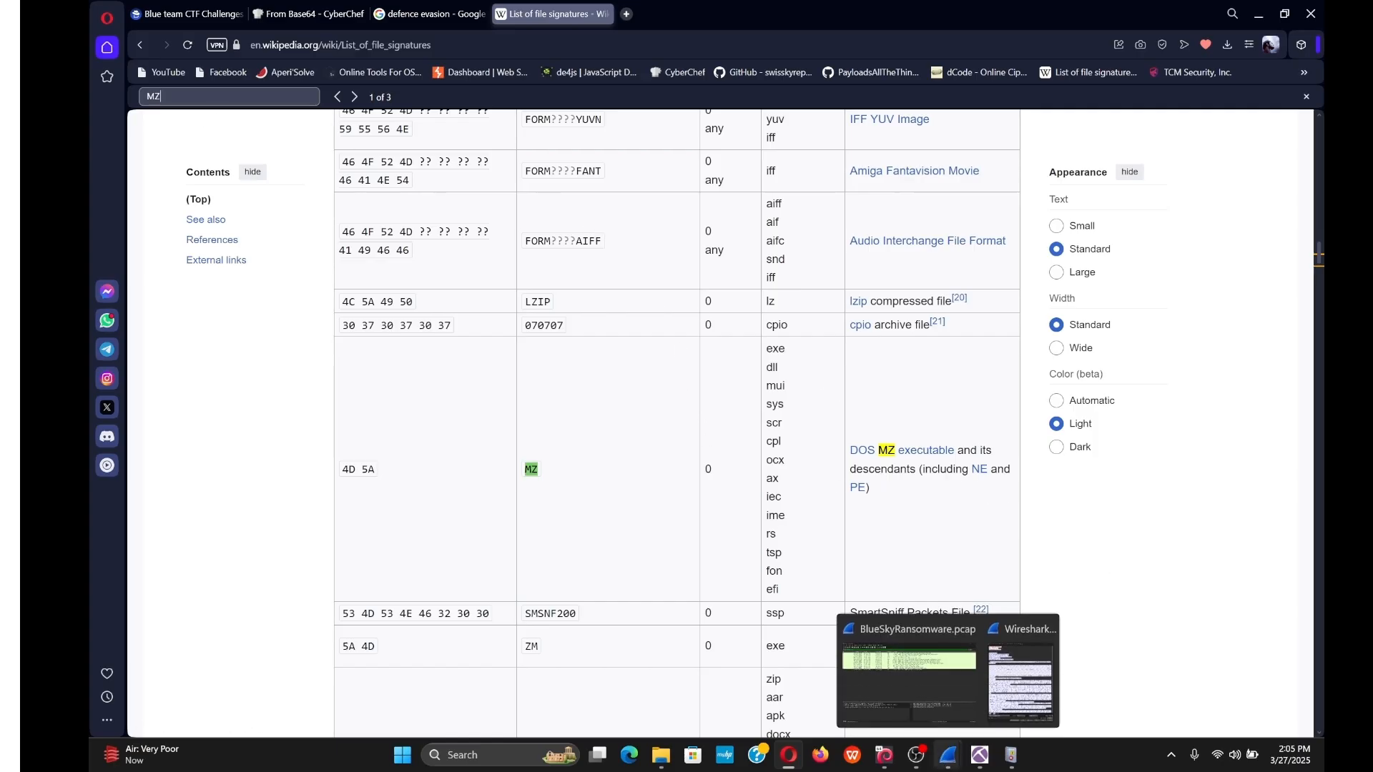
pyautogui.click(1021, 679)
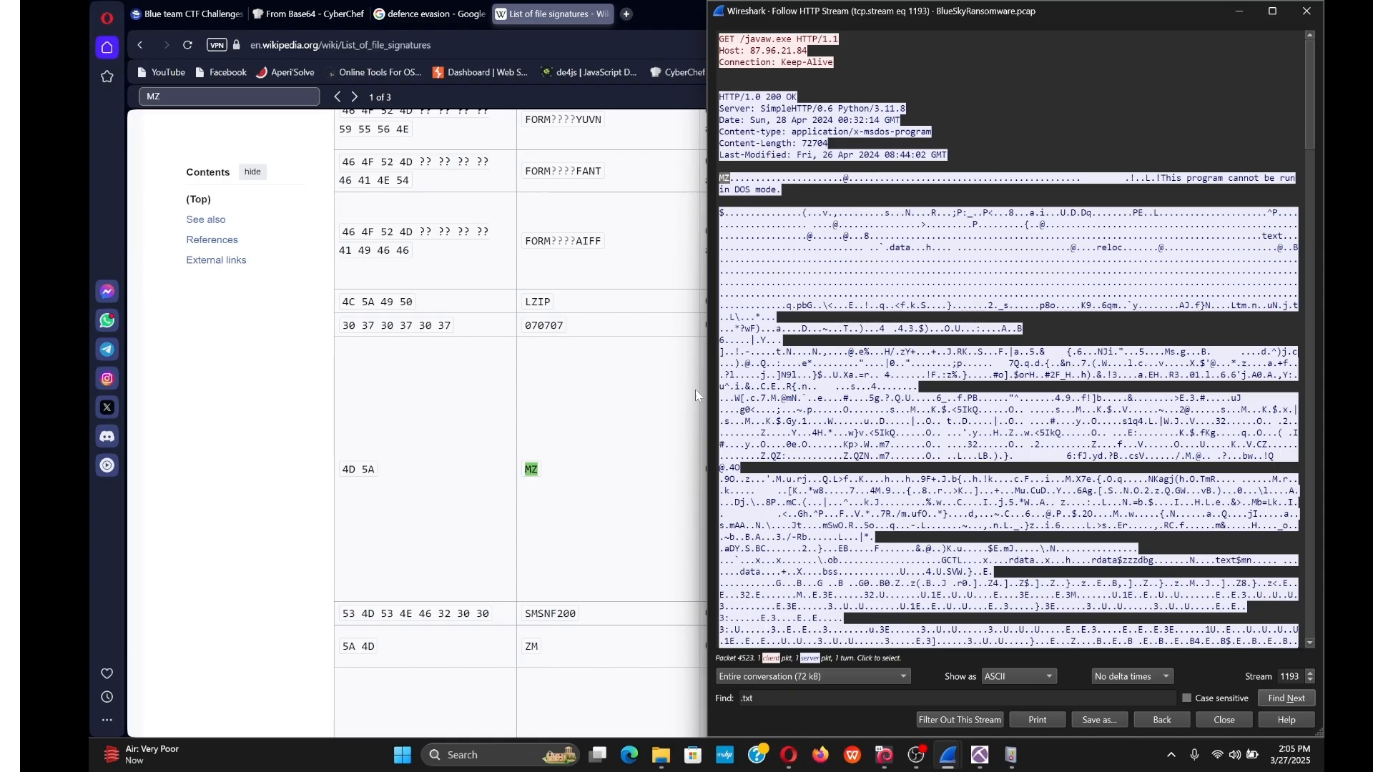
# Step to stream 1195 (ichigo-lite.ps1) and select the $EncodedCommand base64 value.
pyautogui.click(150, 10)
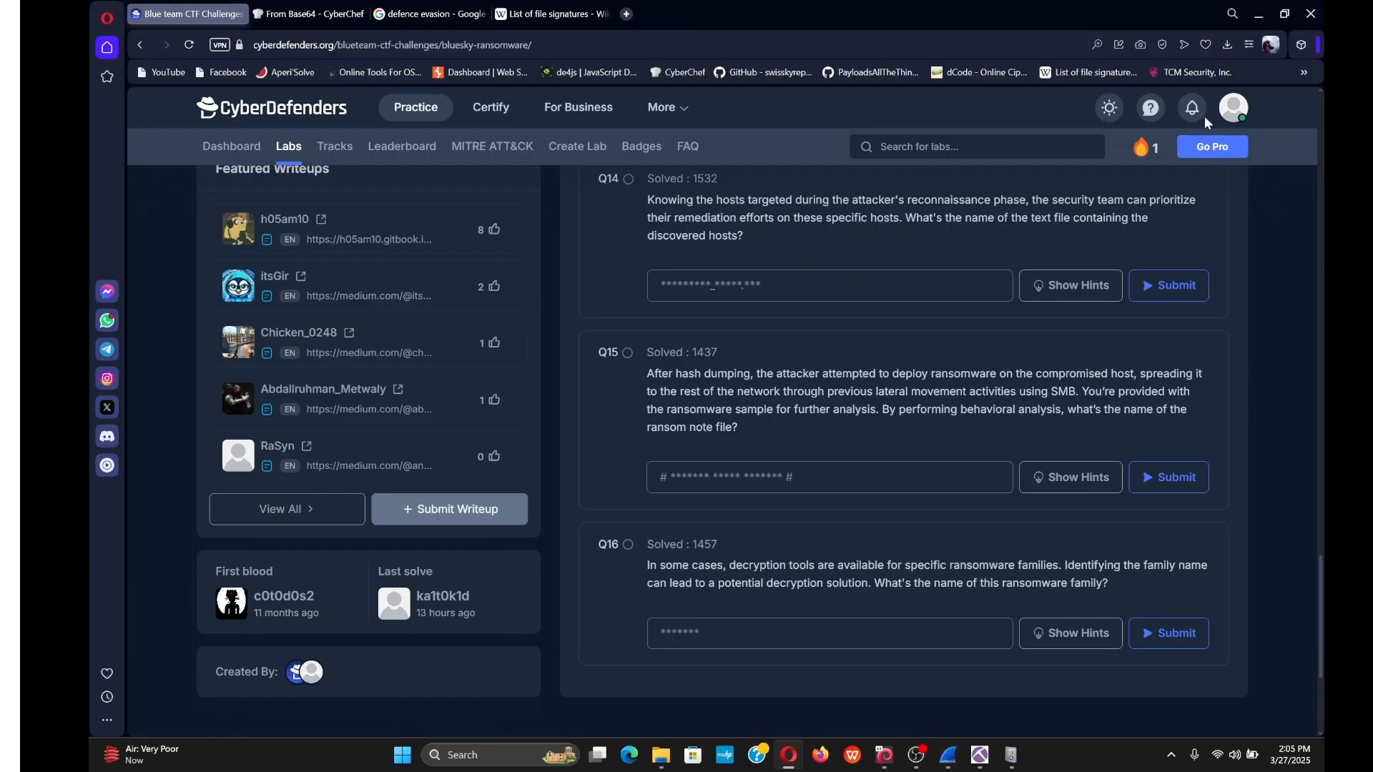
pyautogui.moveTo(948, 768)
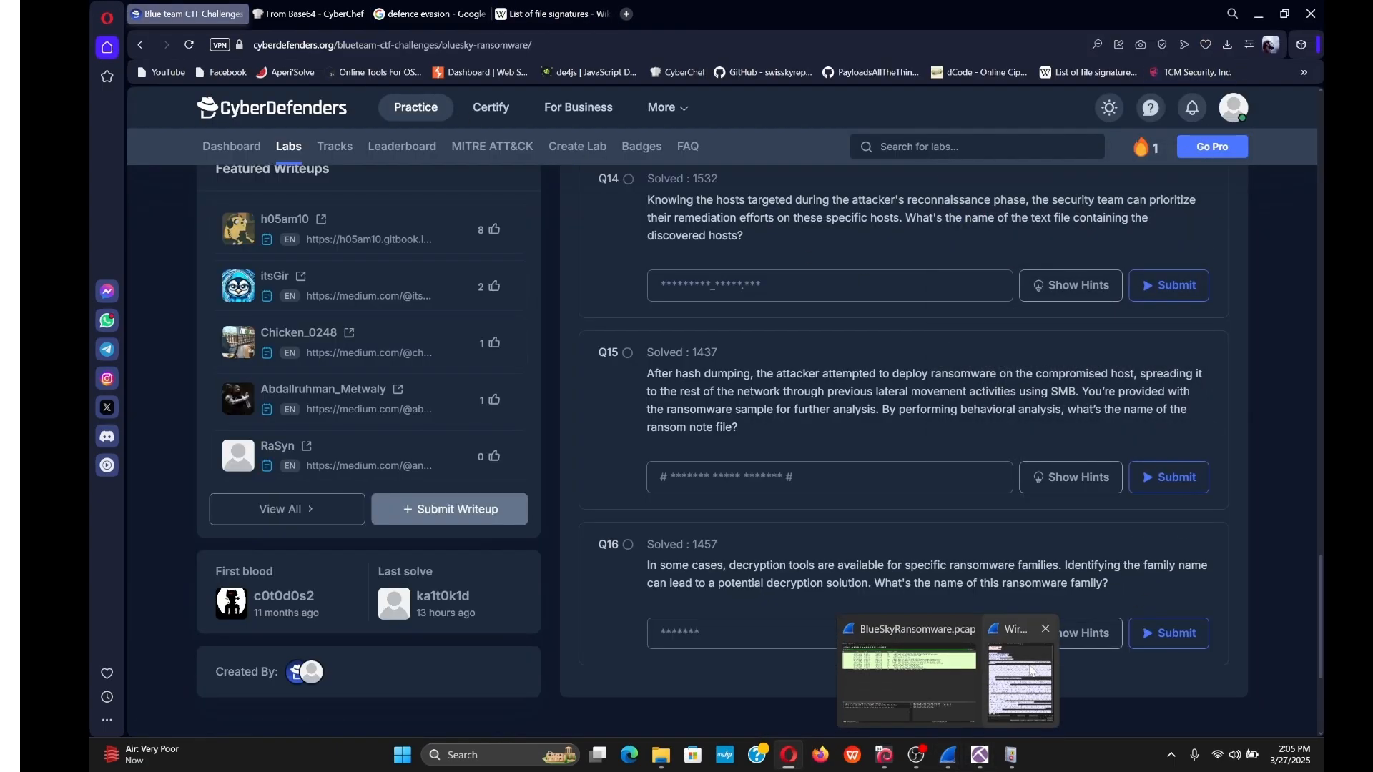
pyautogui.click(1021, 686)
pyautogui.scroll(6, 1010, 430)
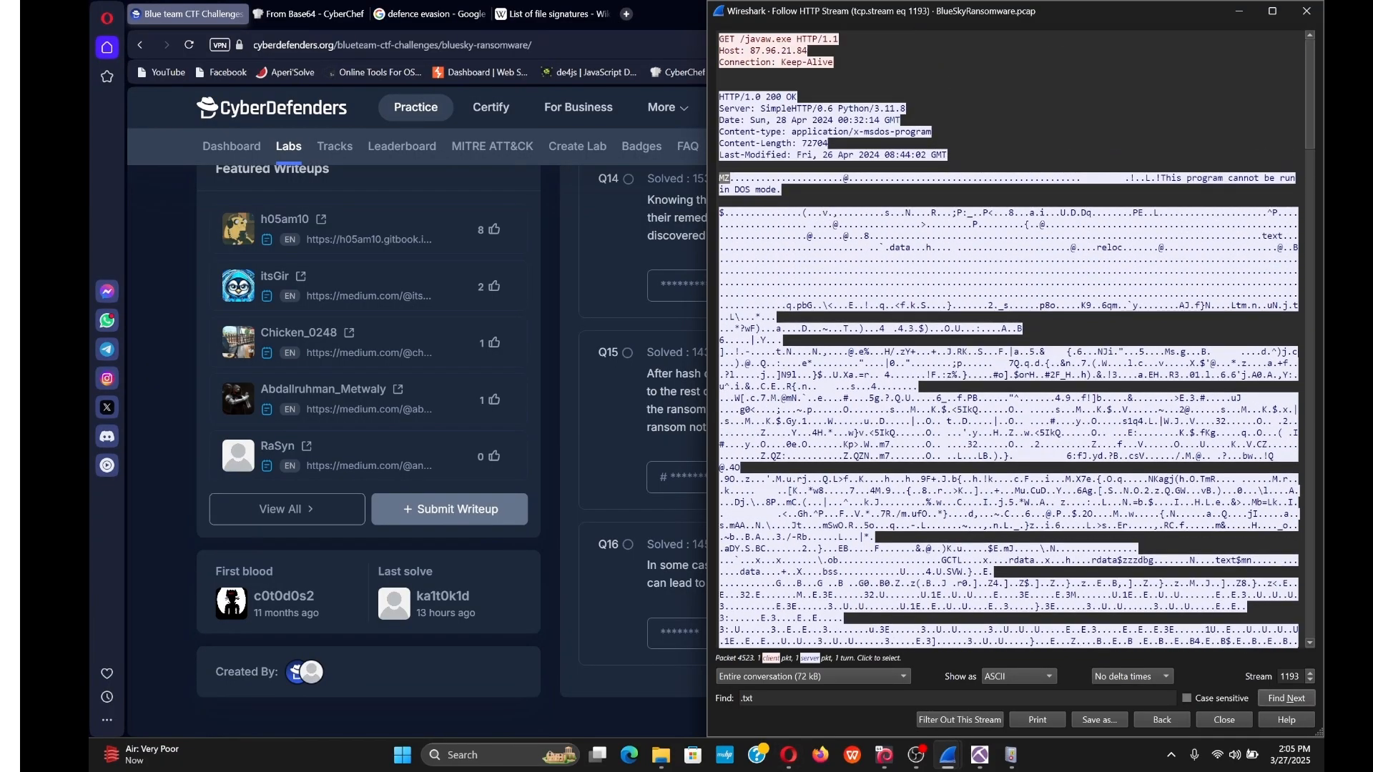
pyautogui.click(1311, 673)
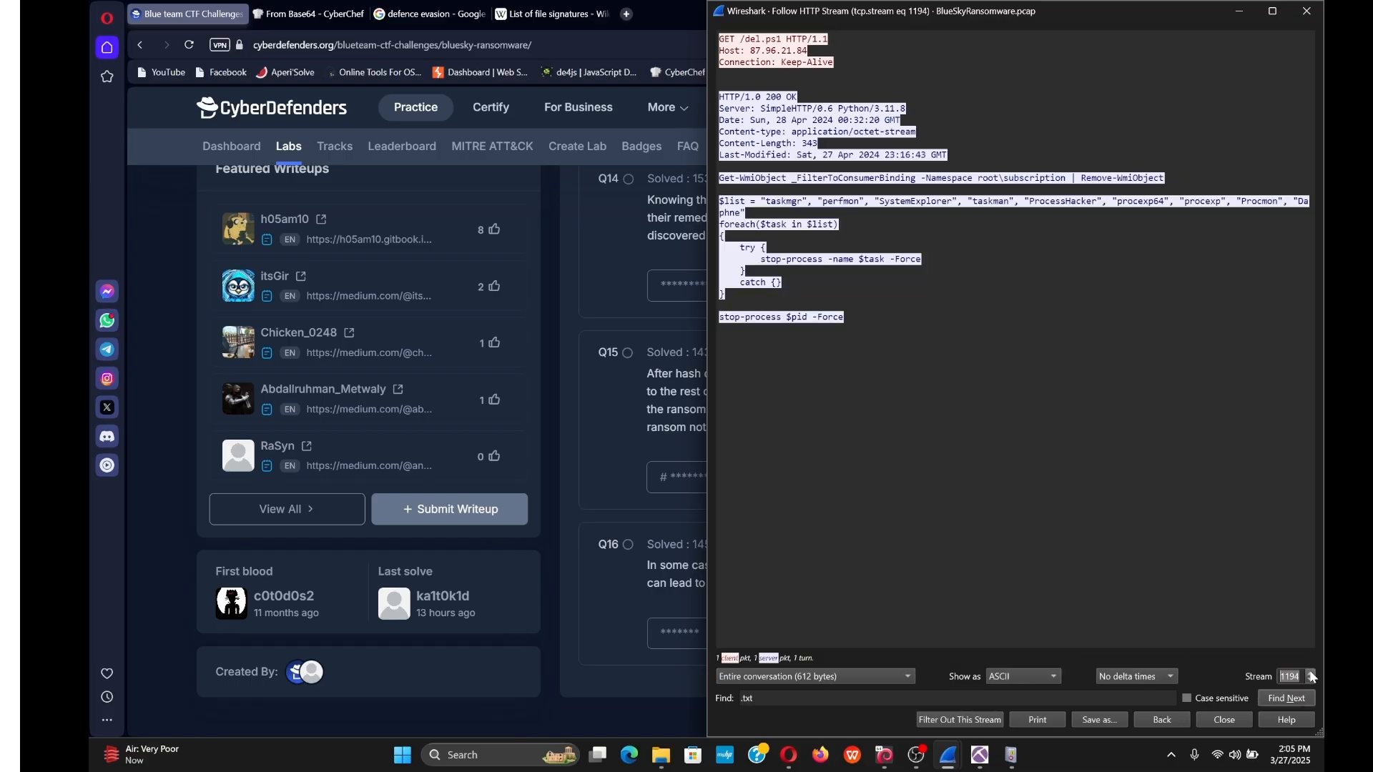
pyautogui.click(1312, 673)
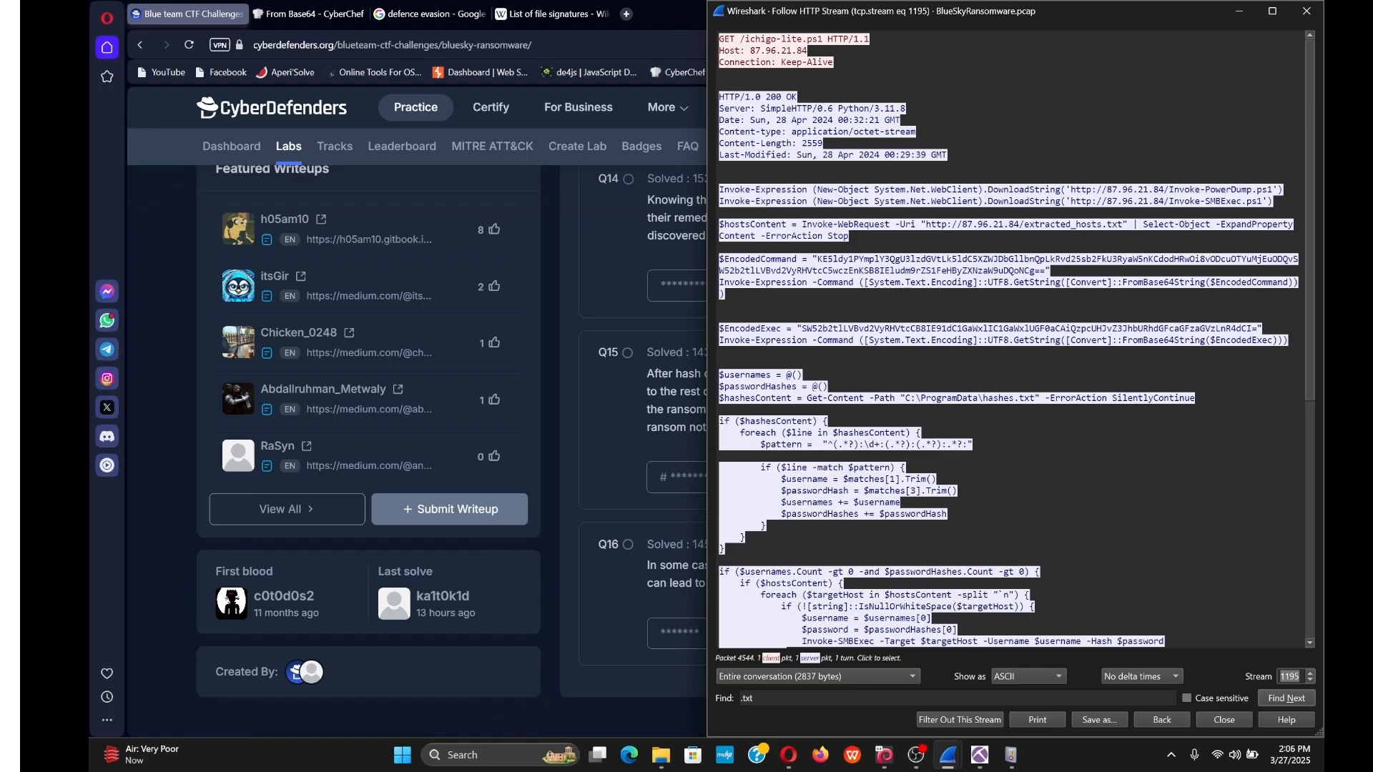
pyautogui.moveTo(1046, 270); pyautogui.dragTo(818, 259)
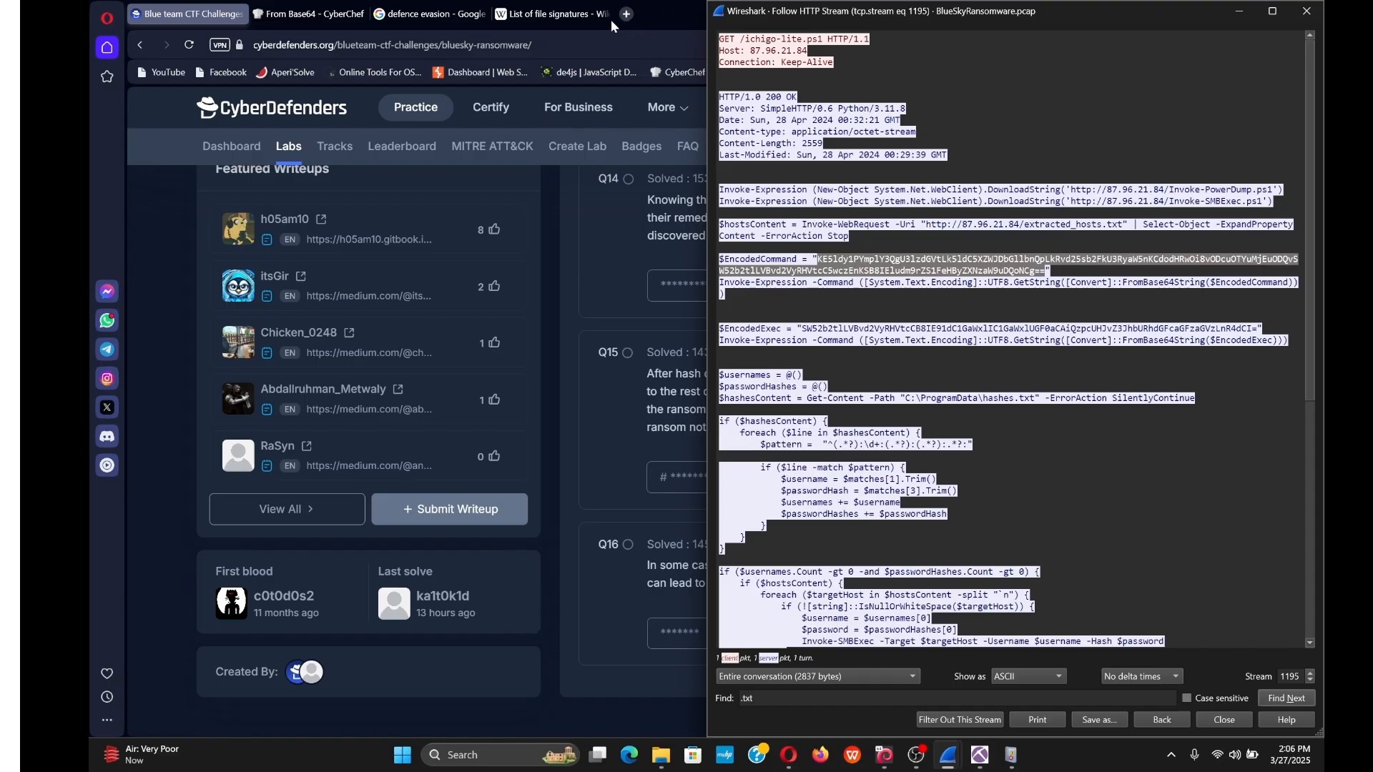
# Clear the old input in CyberChef's From Base64 decoder.
pyautogui.click(309, 14)
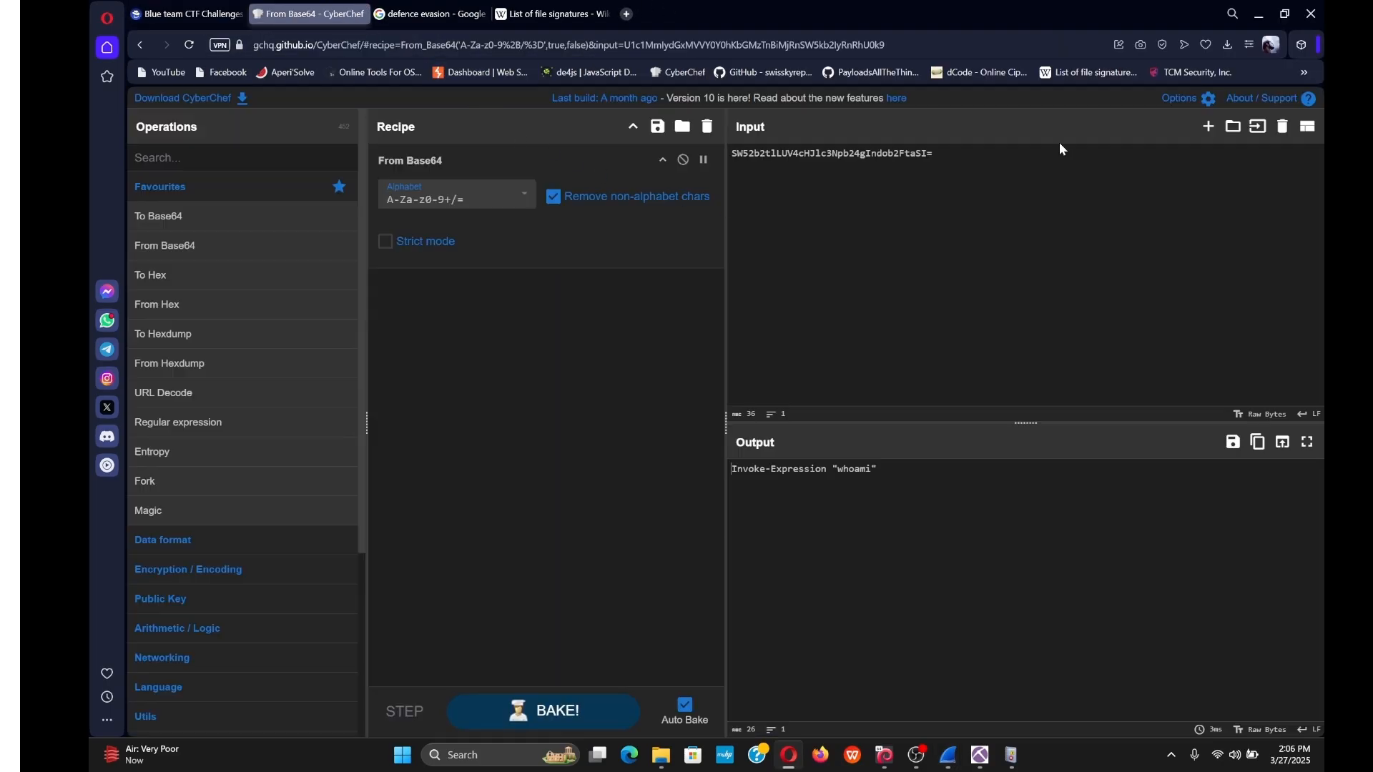
pyautogui.moveTo(1058, 153); pyautogui.dragTo(696, 146)
pyautogui.press('BackSpace')
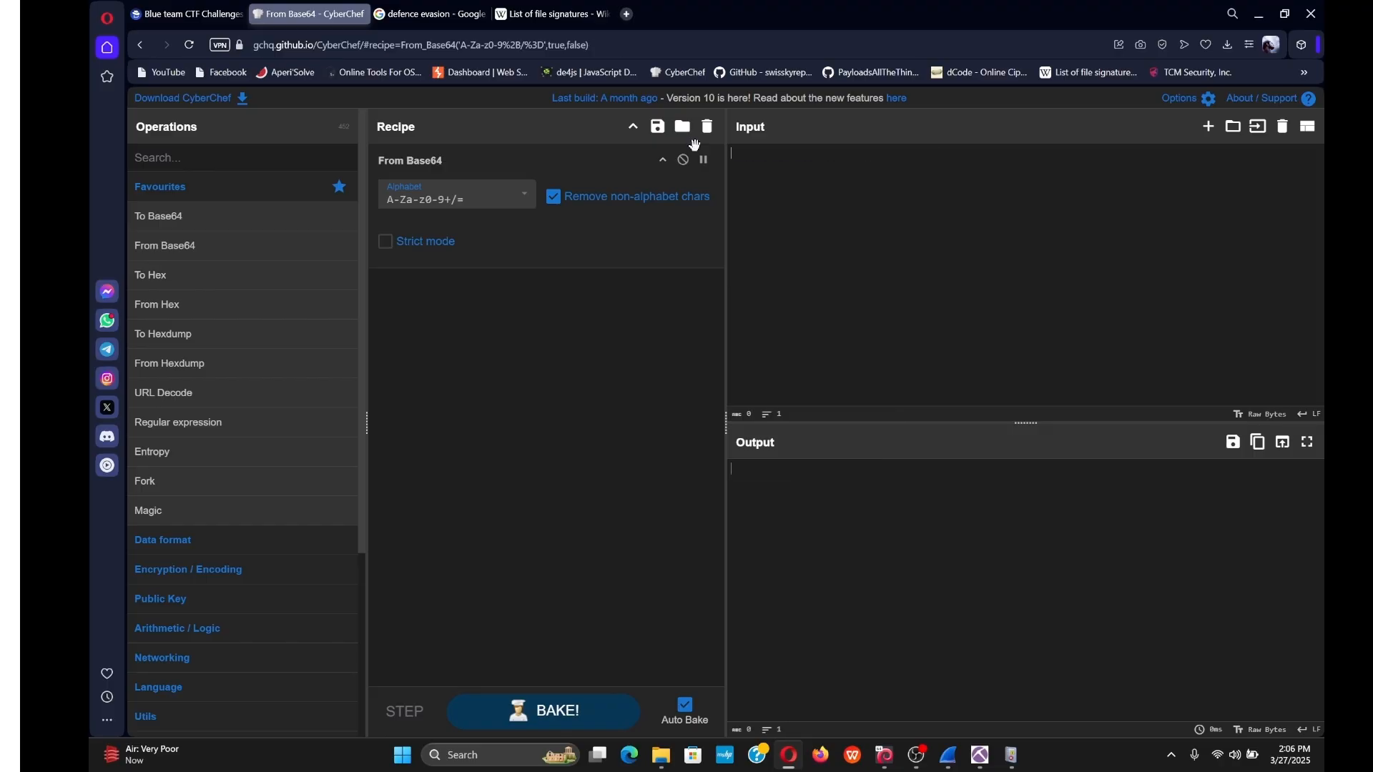
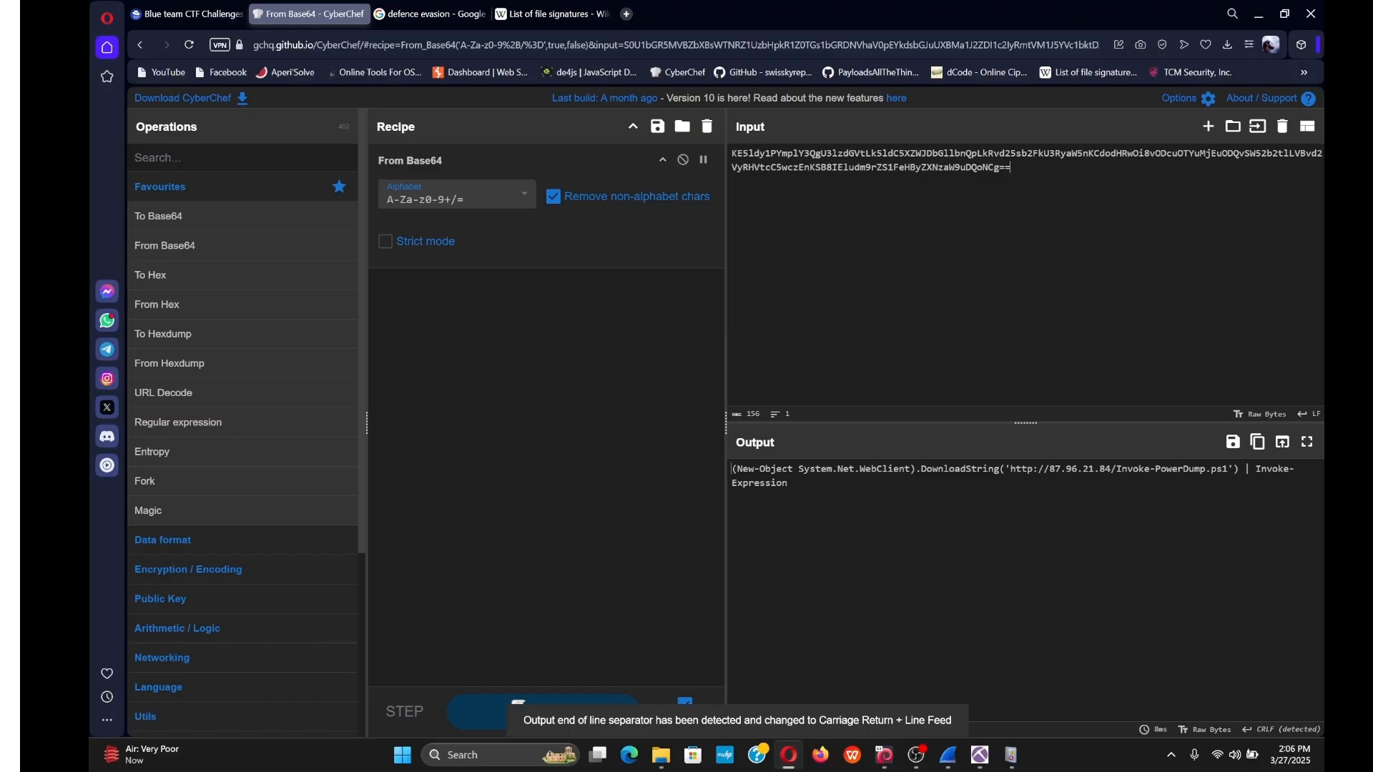
# Replace CyberChef's input with the $EncodedExec string, decoding to Invoke-PowerDump output into C:\ProgramData\hashes.txt.
pyautogui.moveTo(1012, 168); pyautogui.dragTo(701, 140)
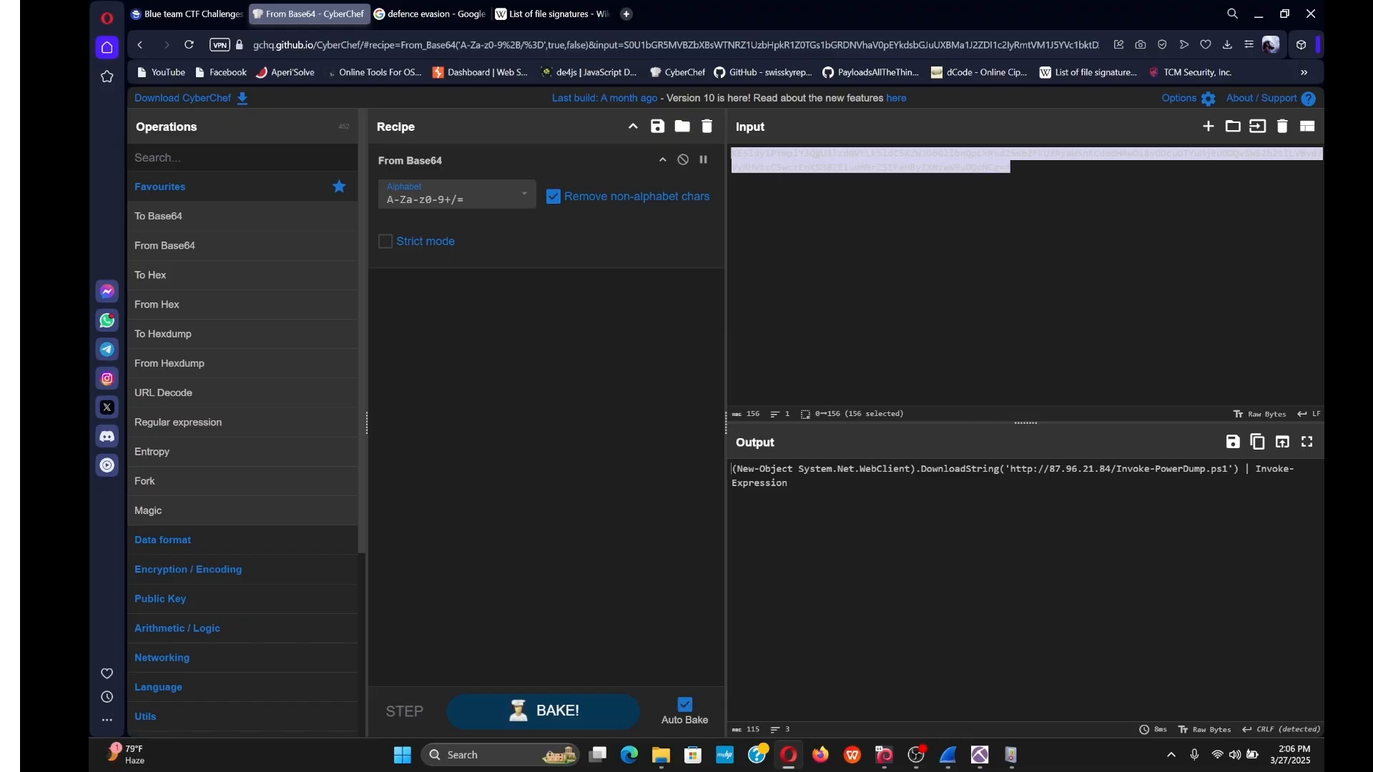
pyautogui.press('BackSpace')
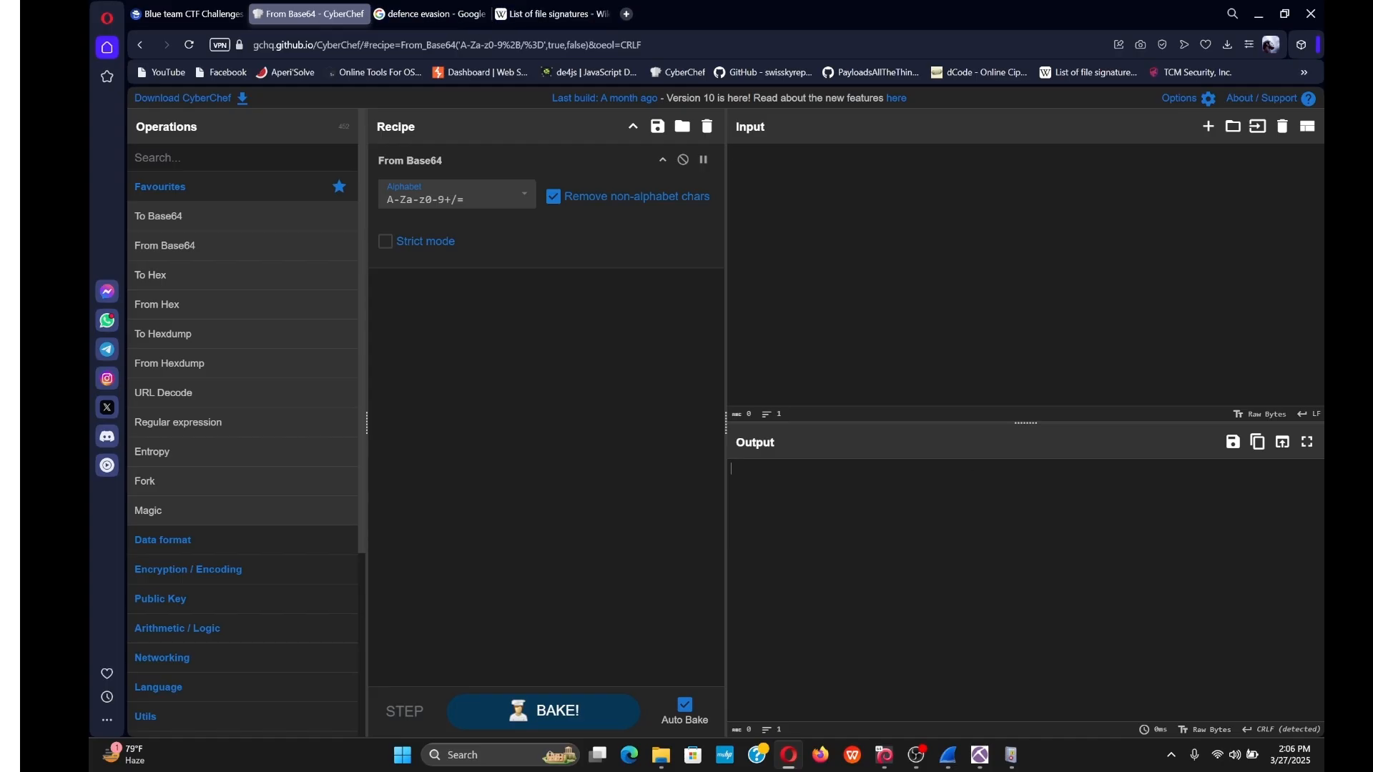
pyautogui.moveTo(949, 756)
pyautogui.click(1013, 699)
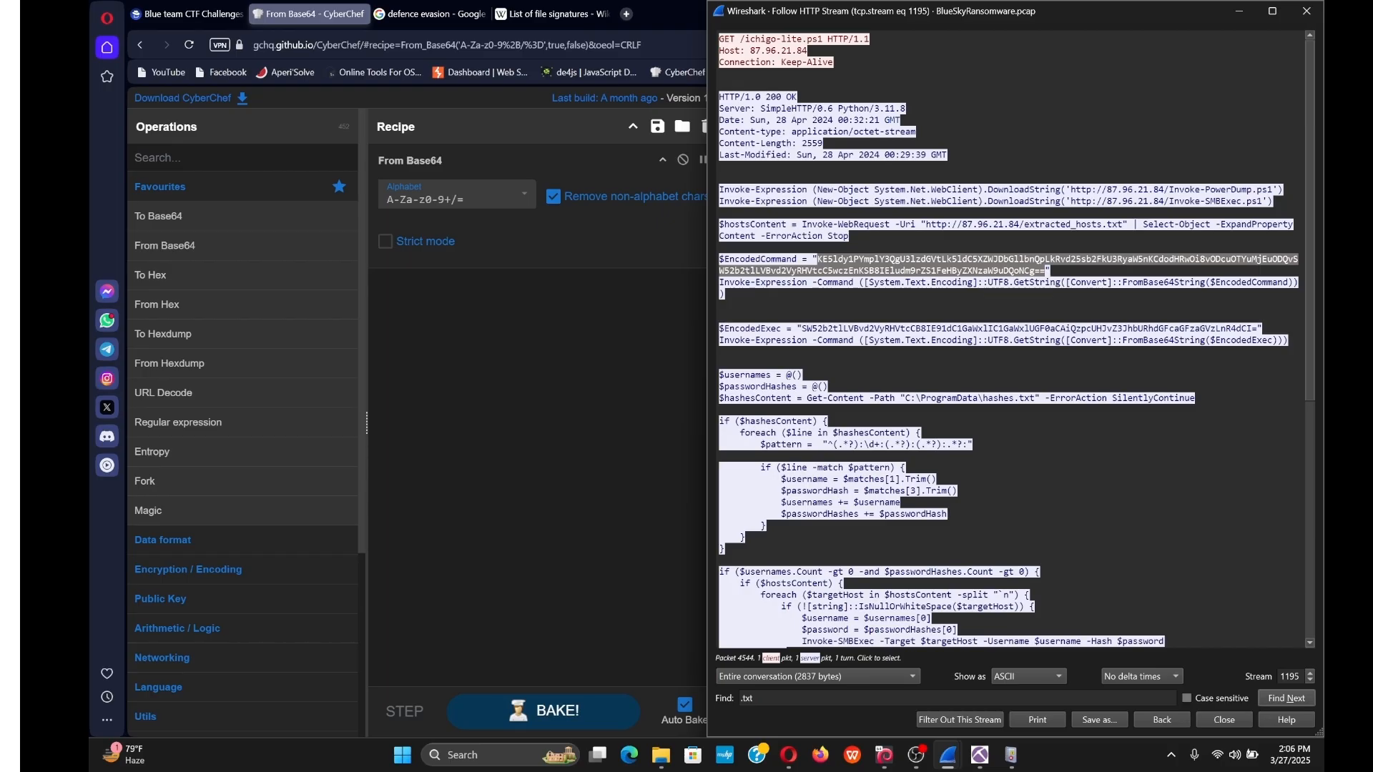
pyautogui.moveTo(1258, 329); pyautogui.dragTo(801, 329)
pyautogui.hotkey('ctrl', 'c')
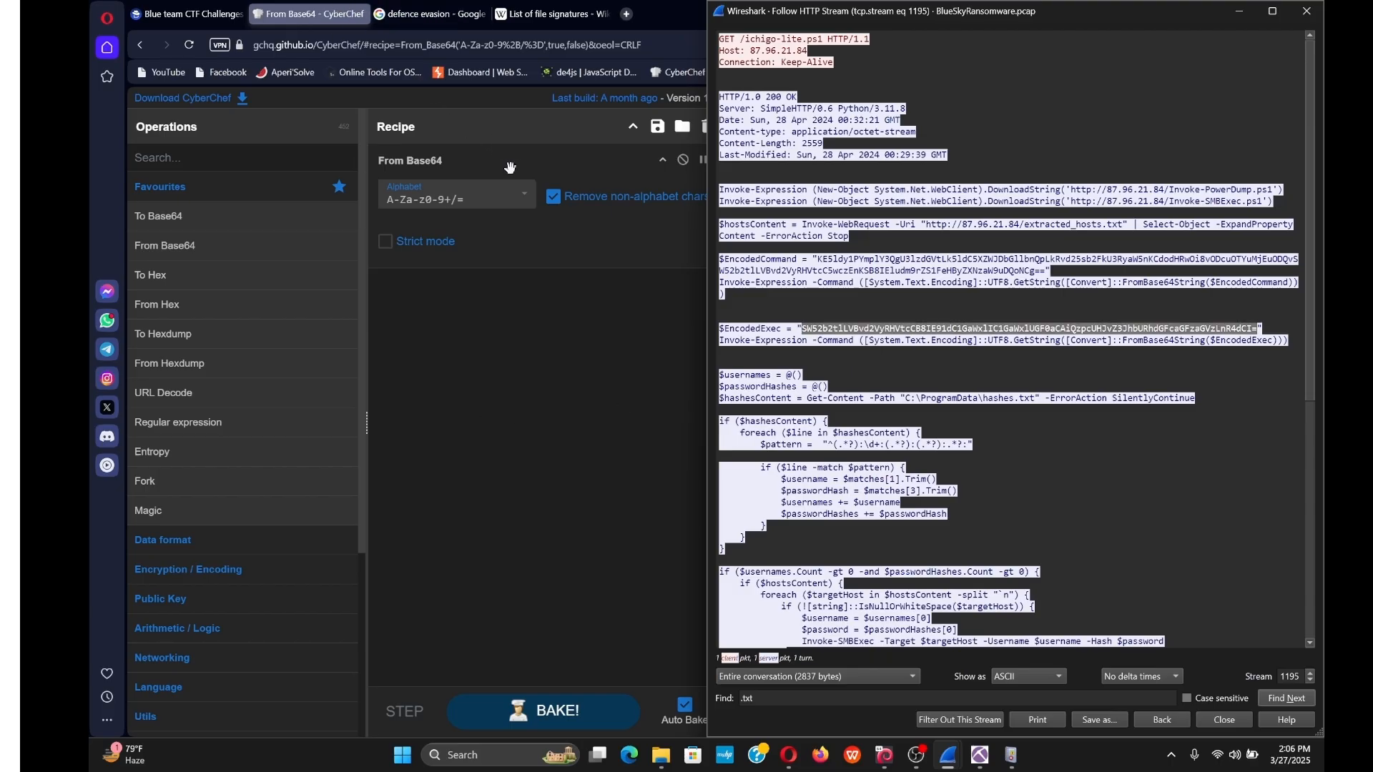
pyautogui.click(574, 351)
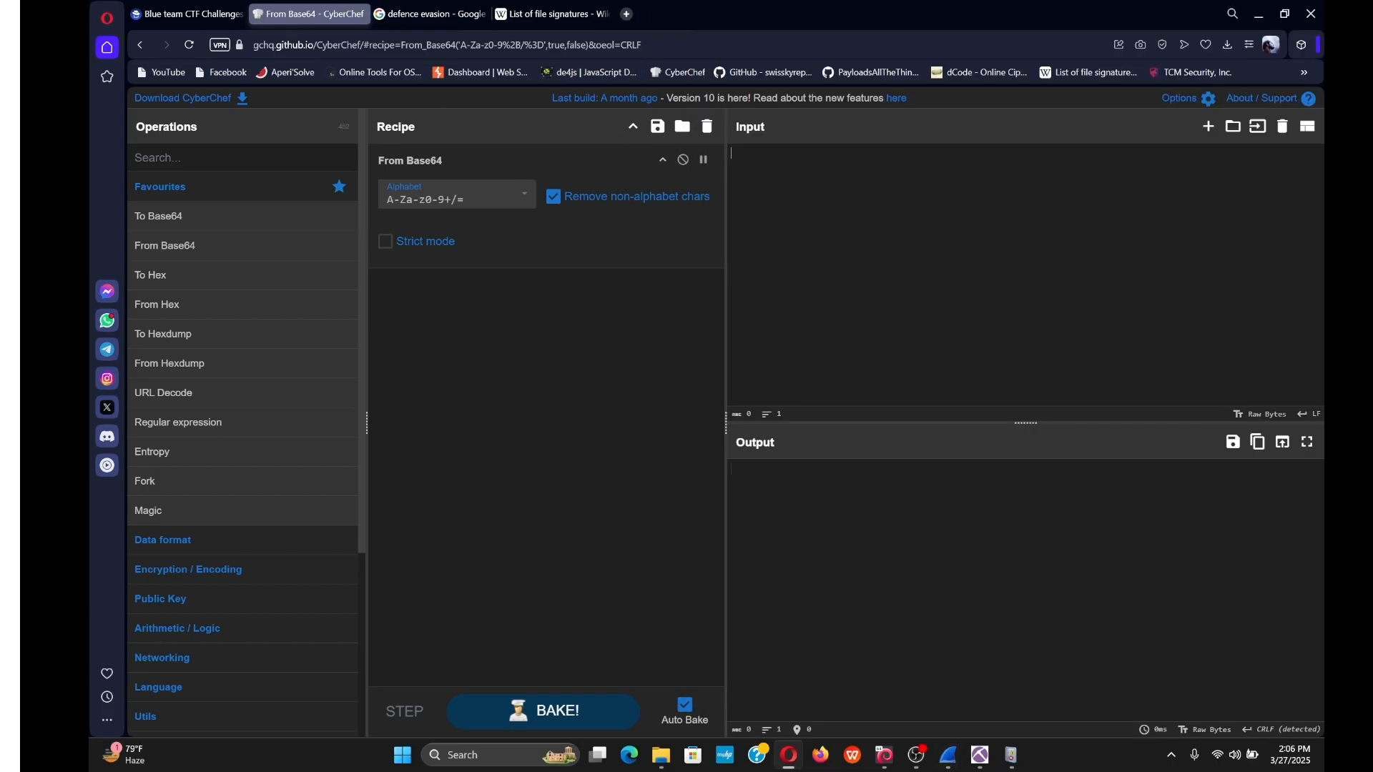
pyautogui.hotkey('ctrl', 'v')
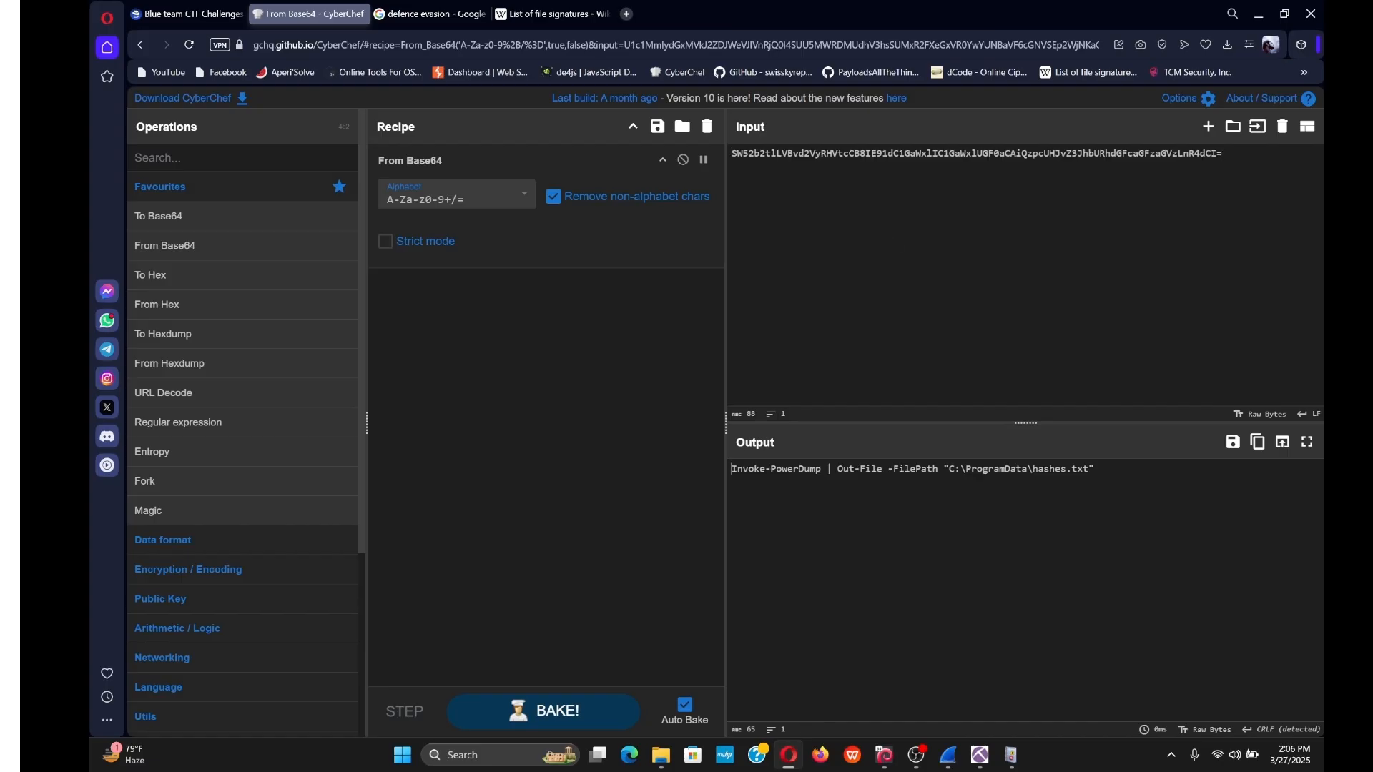
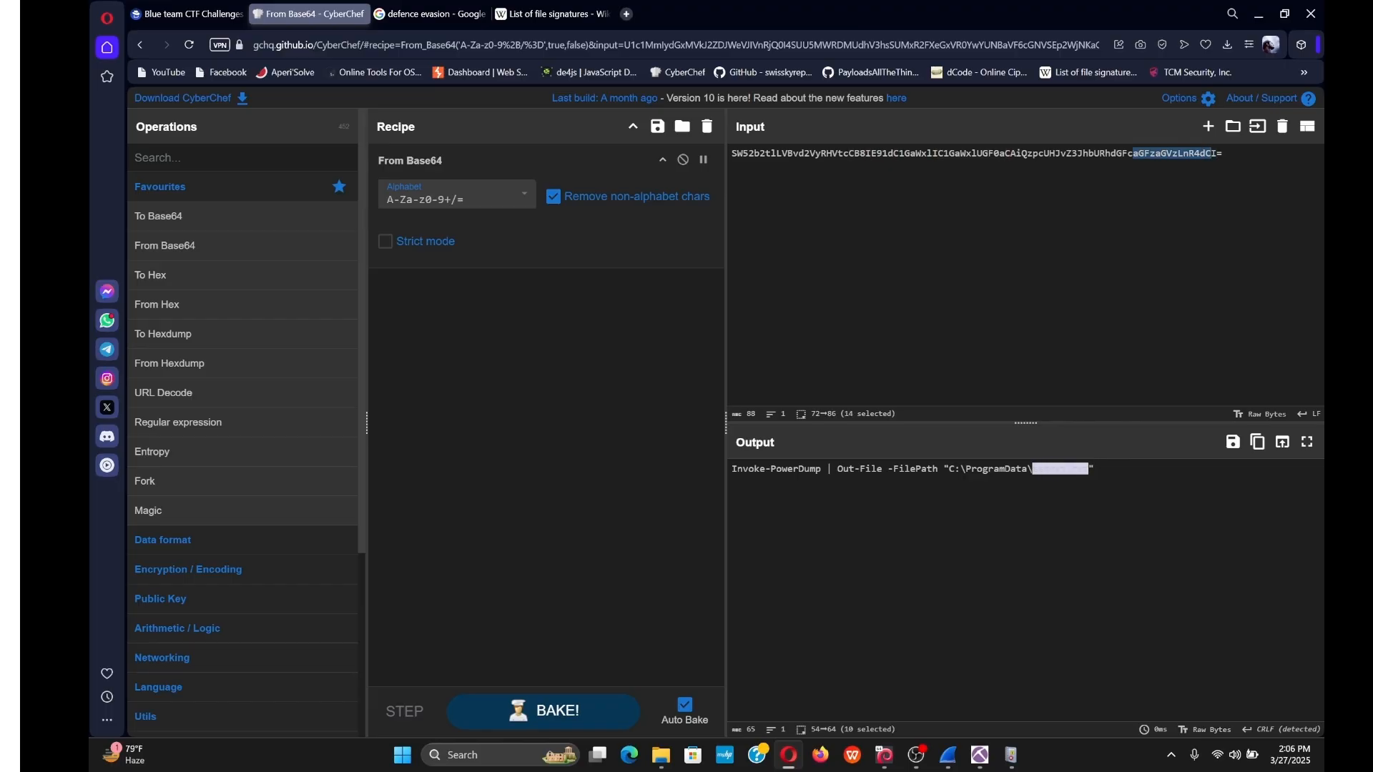
# Copy hashes.txt from CyberChef's decoded output and submit it as the question 13 answer.
pyautogui.rightClick(1051, 470)
pyautogui.click(1087, 179)
pyautogui.click(187, 13)
pyautogui.scroll(1, 795, 500)
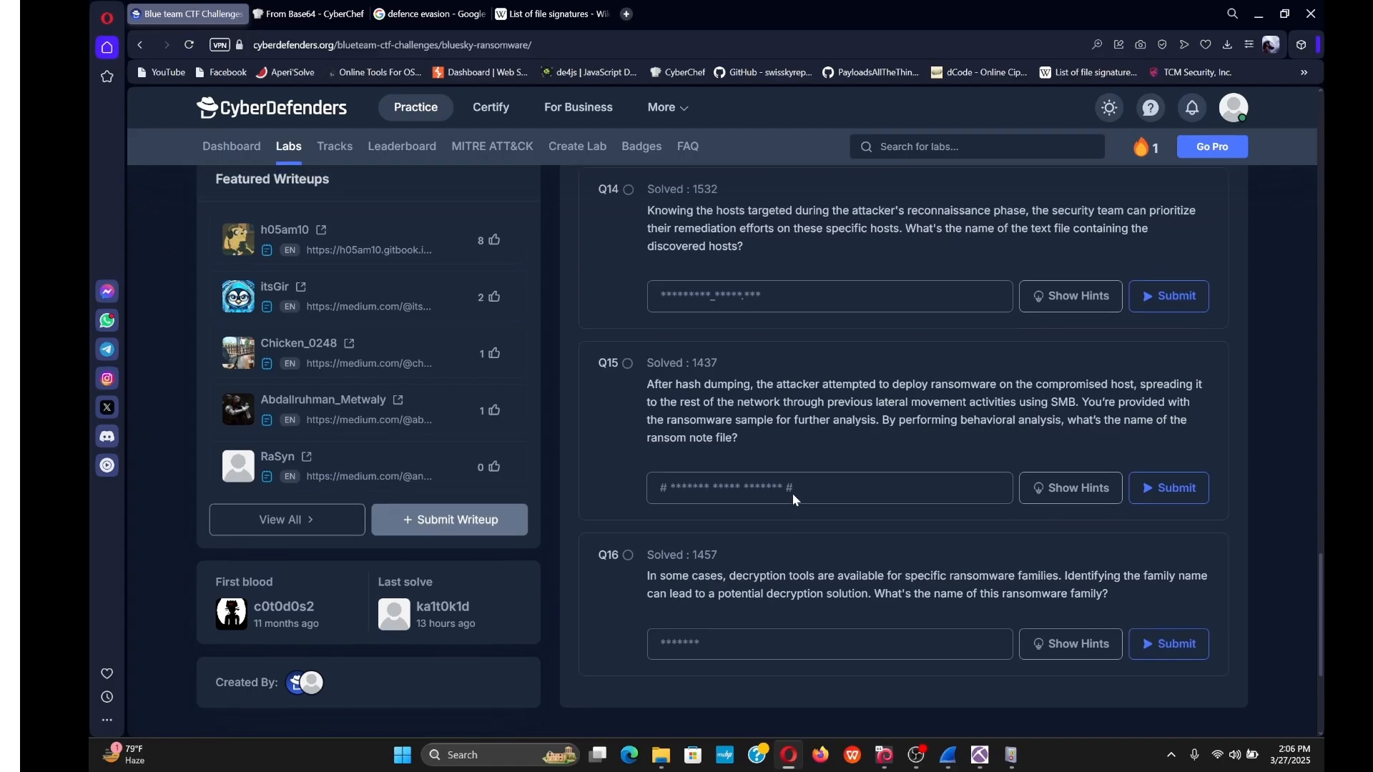
pyautogui.scroll(2, 796, 500)
pyautogui.scroll(1, 795, 499)
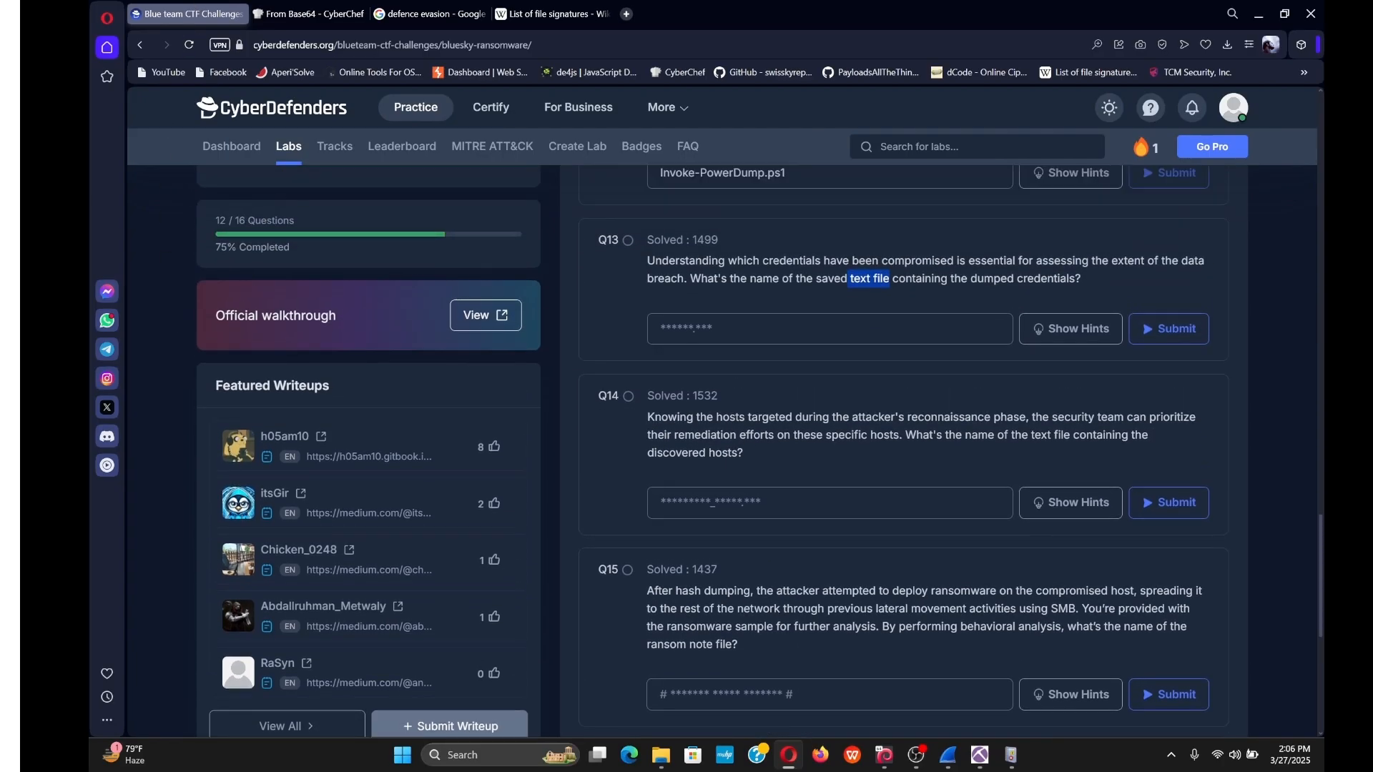
pyautogui.click(795, 329)
pyautogui.hotkey('ctrl', 'v')
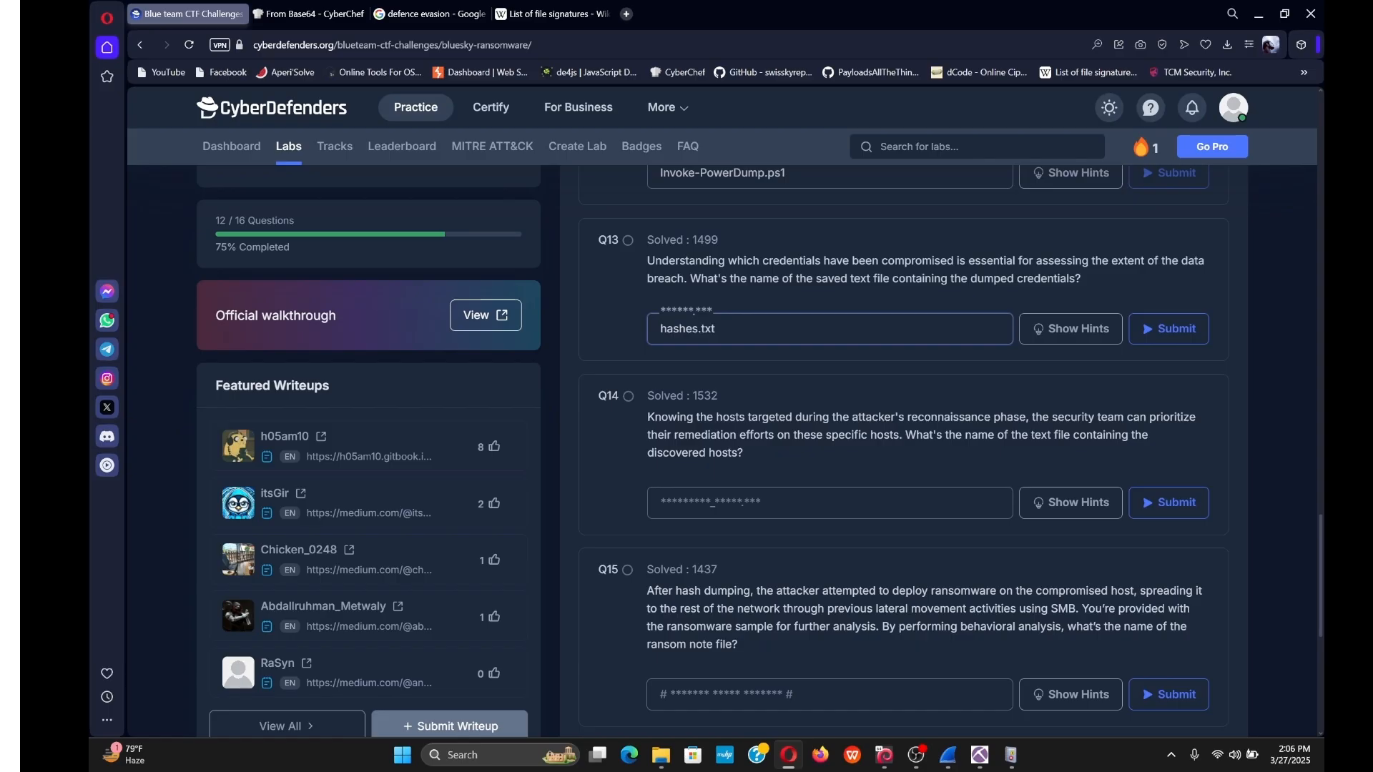
pyautogui.press('Return')
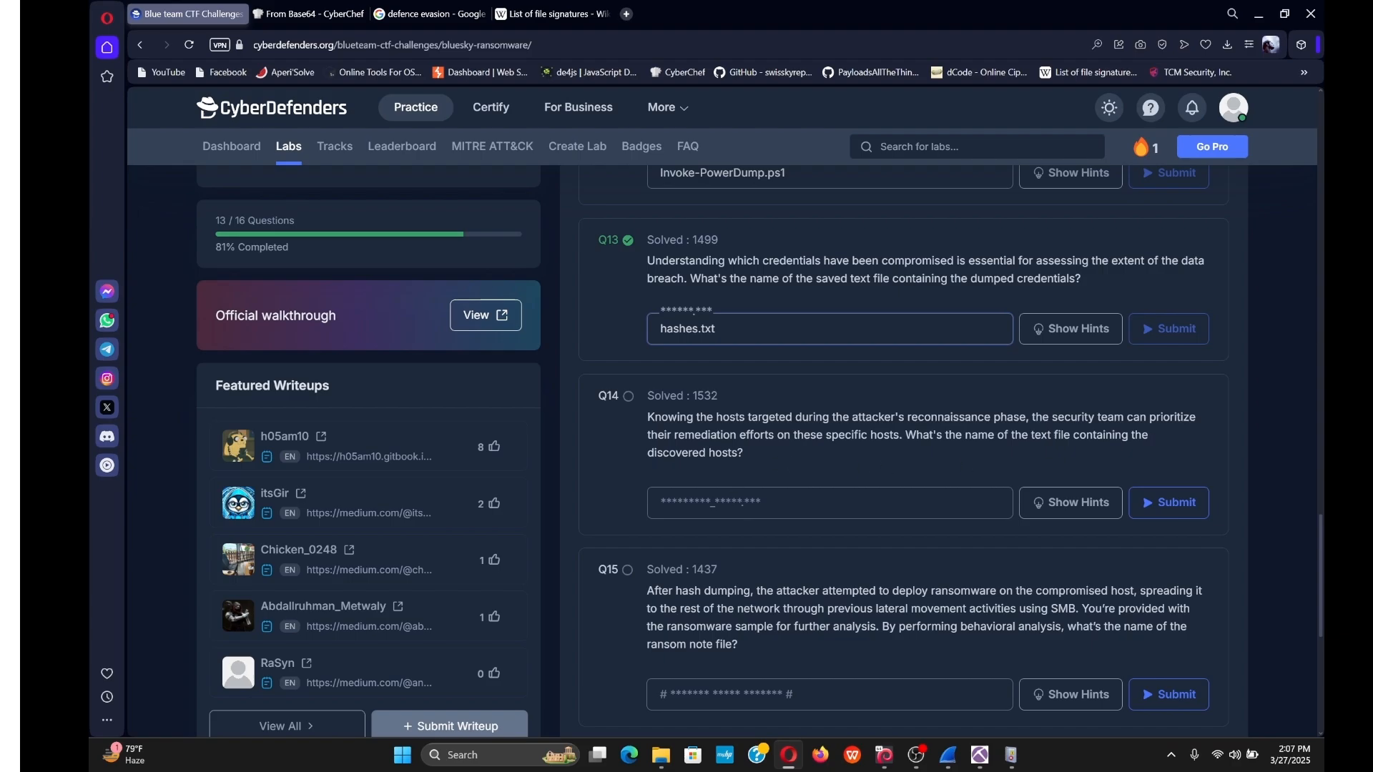
pyautogui.click(786, 502)
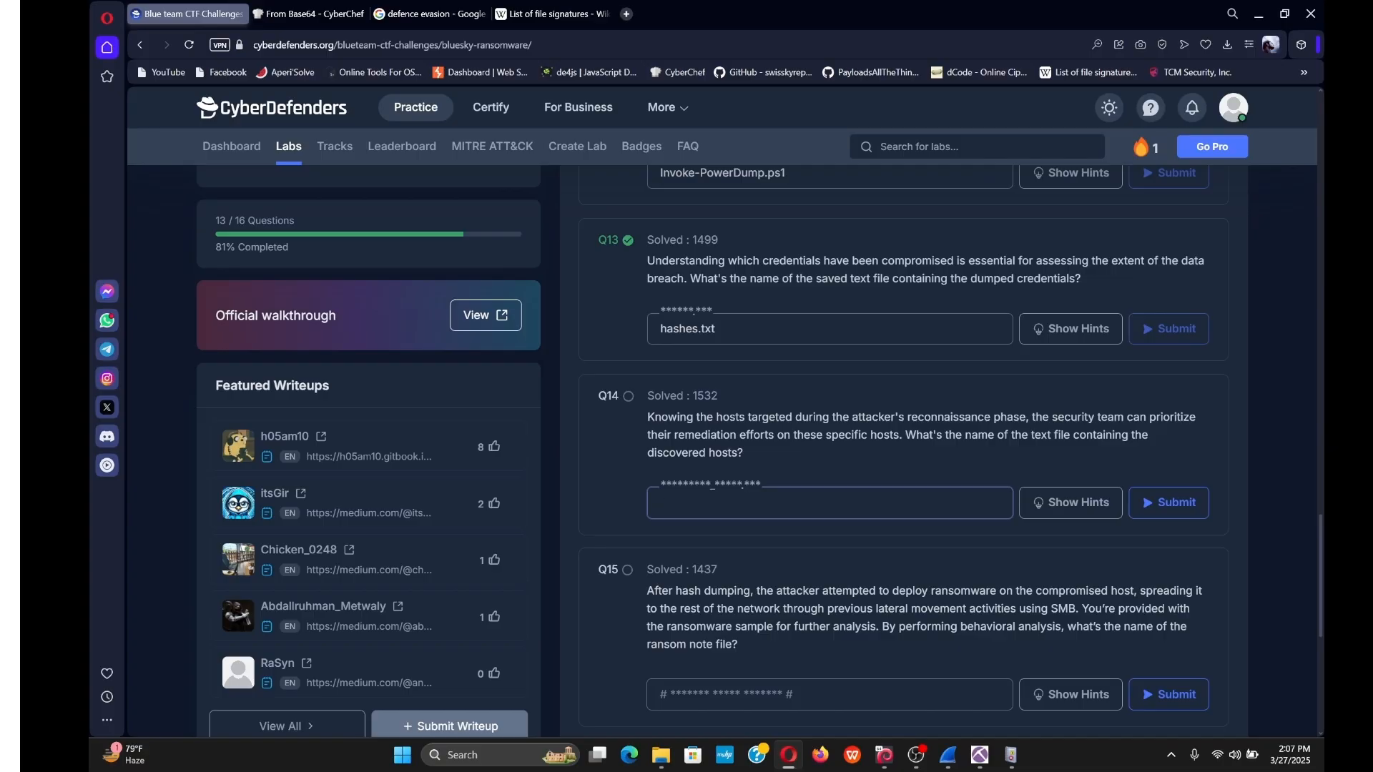
# In the Follow HTTP Stream window, step back to stream 1188 and select extracted_hosts.txt.
pyautogui.click(963, 769)
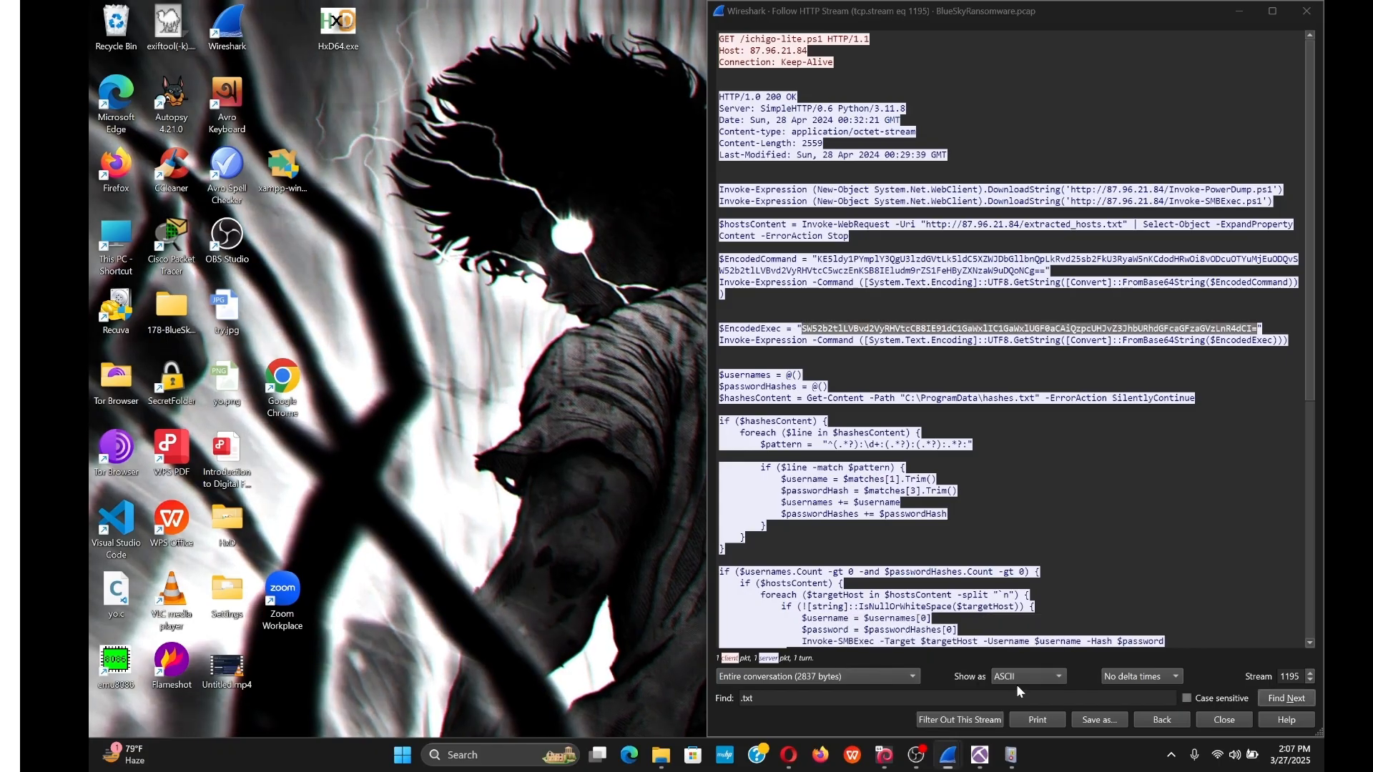
pyautogui.click(937, 690)
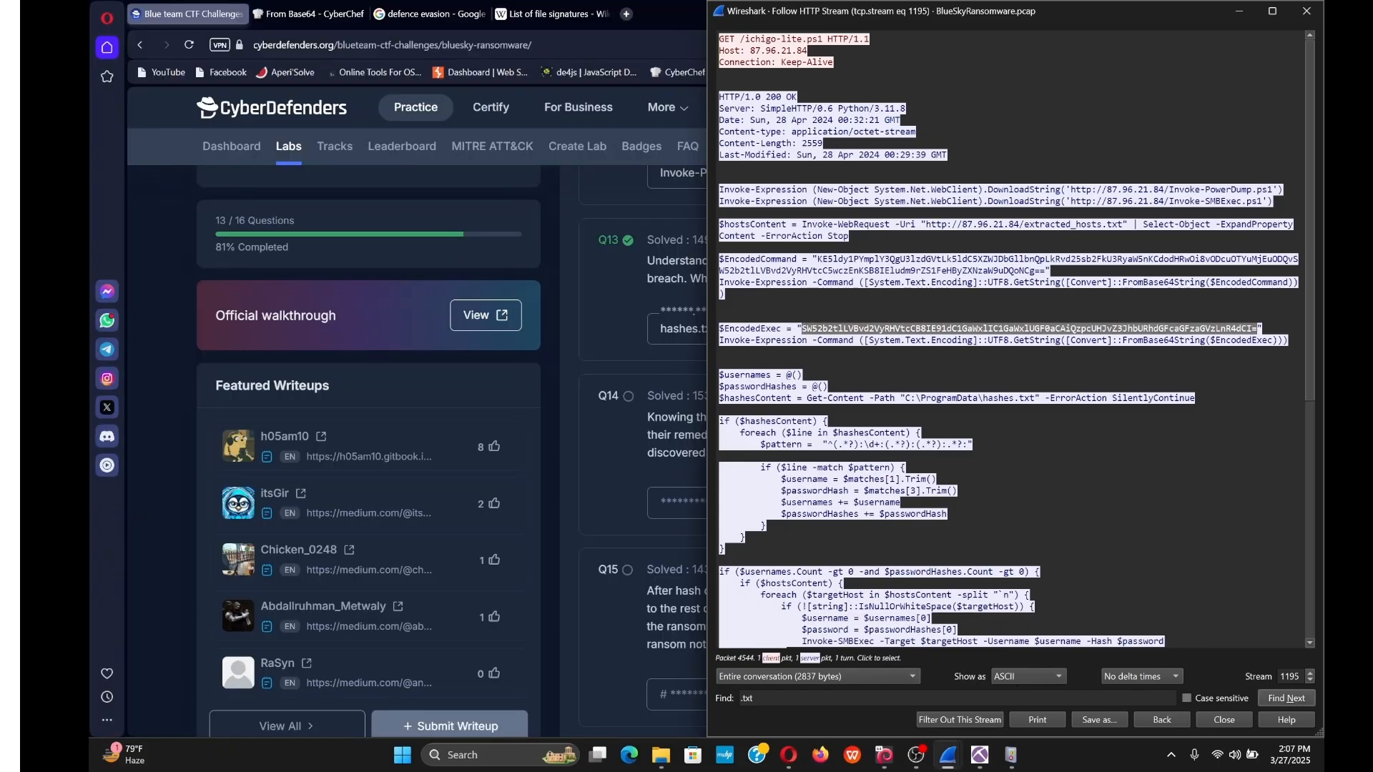
pyautogui.click(1307, 680)
pyautogui.click(1307, 679)
pyautogui.click(1306, 679)
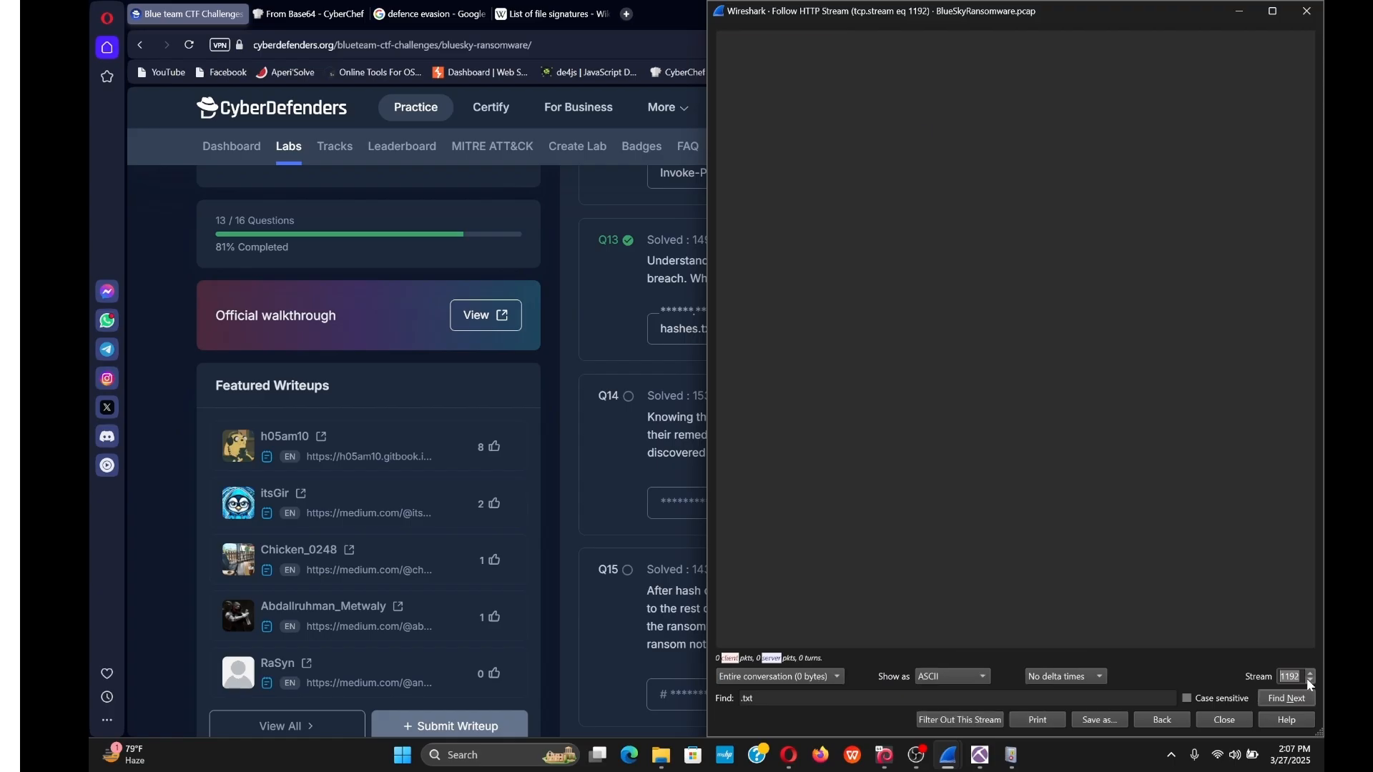
pyautogui.click(1311, 684)
pyautogui.click(1312, 684)
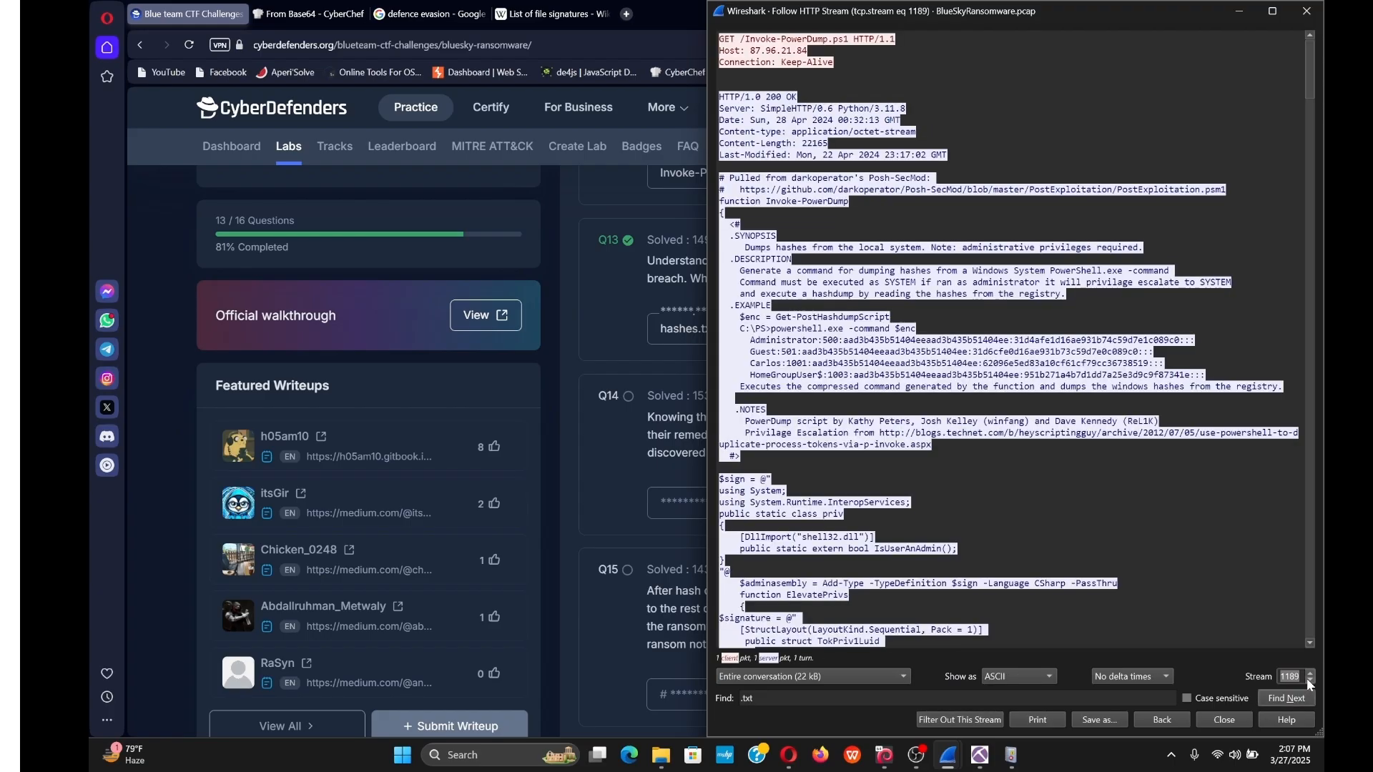
pyautogui.click(1311, 684)
pyautogui.moveTo(845, 39); pyautogui.dragTo(744, 40)
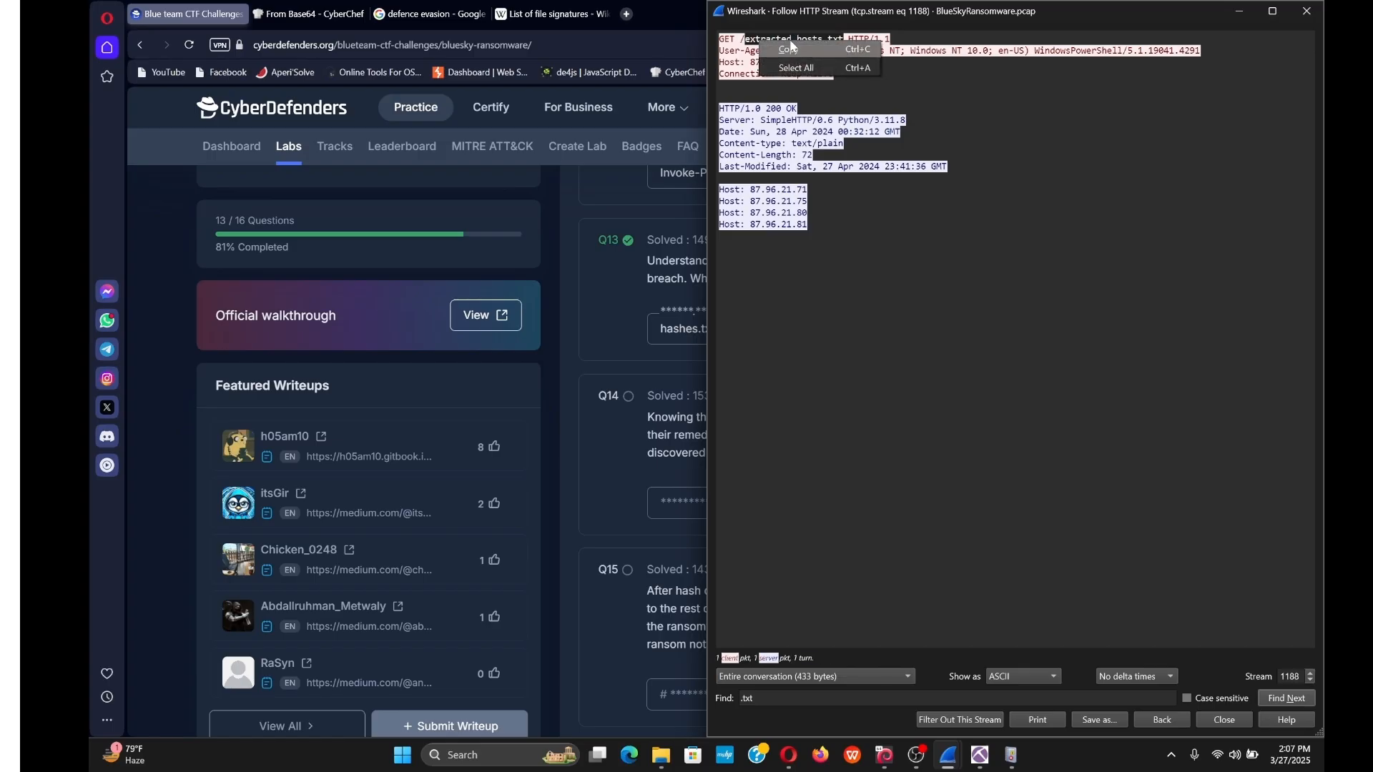
# Submit extracted_hosts.txt as the answer to question 14.
pyautogui.click(642, 337)
pyautogui.click(772, 502)
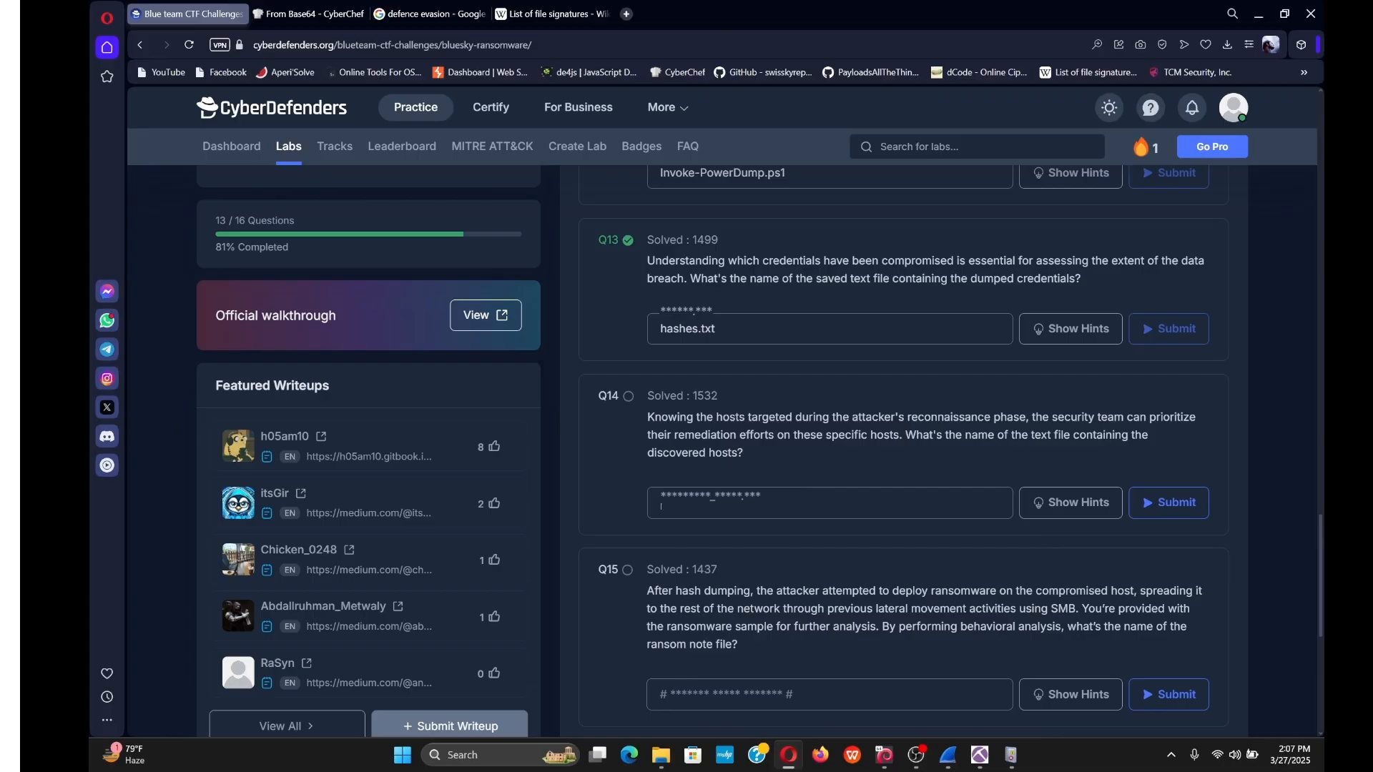
pyautogui.hotkey('ctrl', 'v')
pyautogui.press('Return')
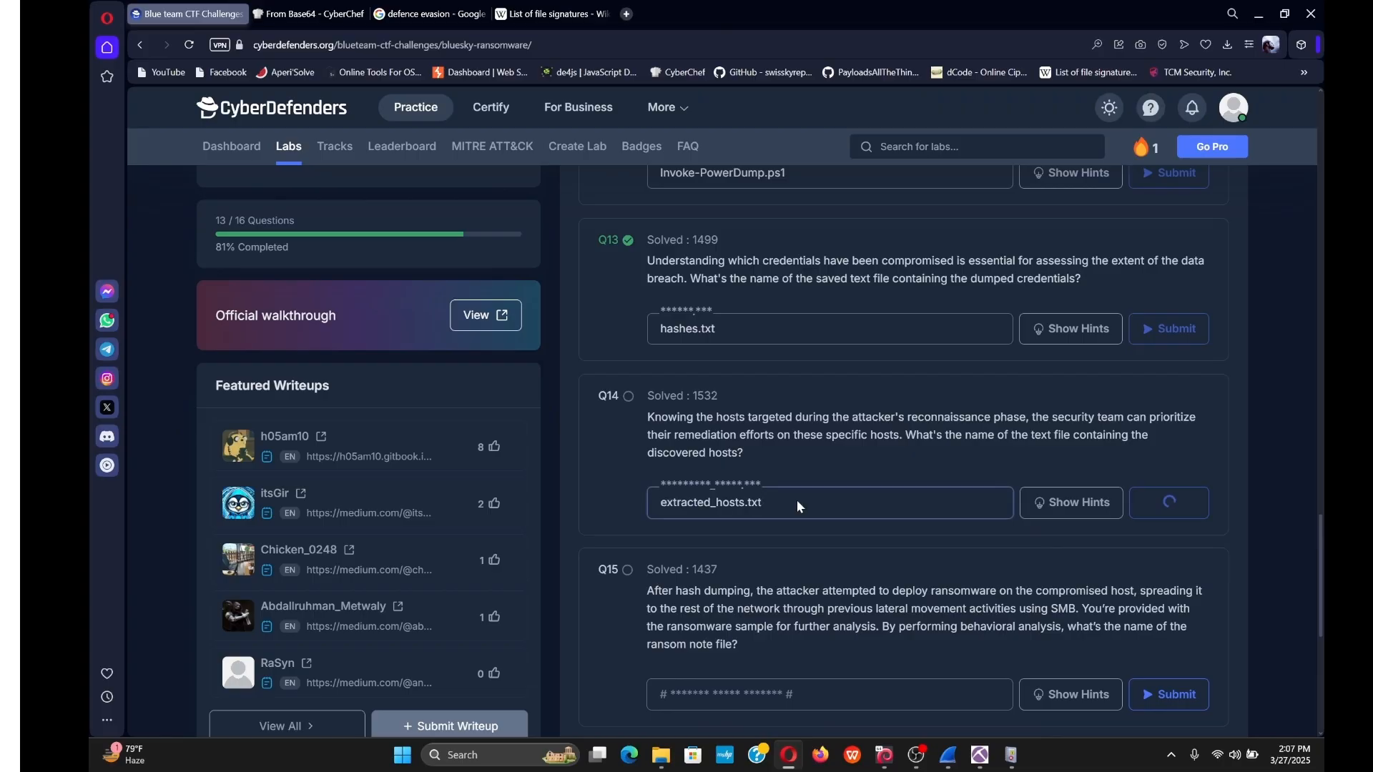
pyautogui.scroll(-3, 812, 406)
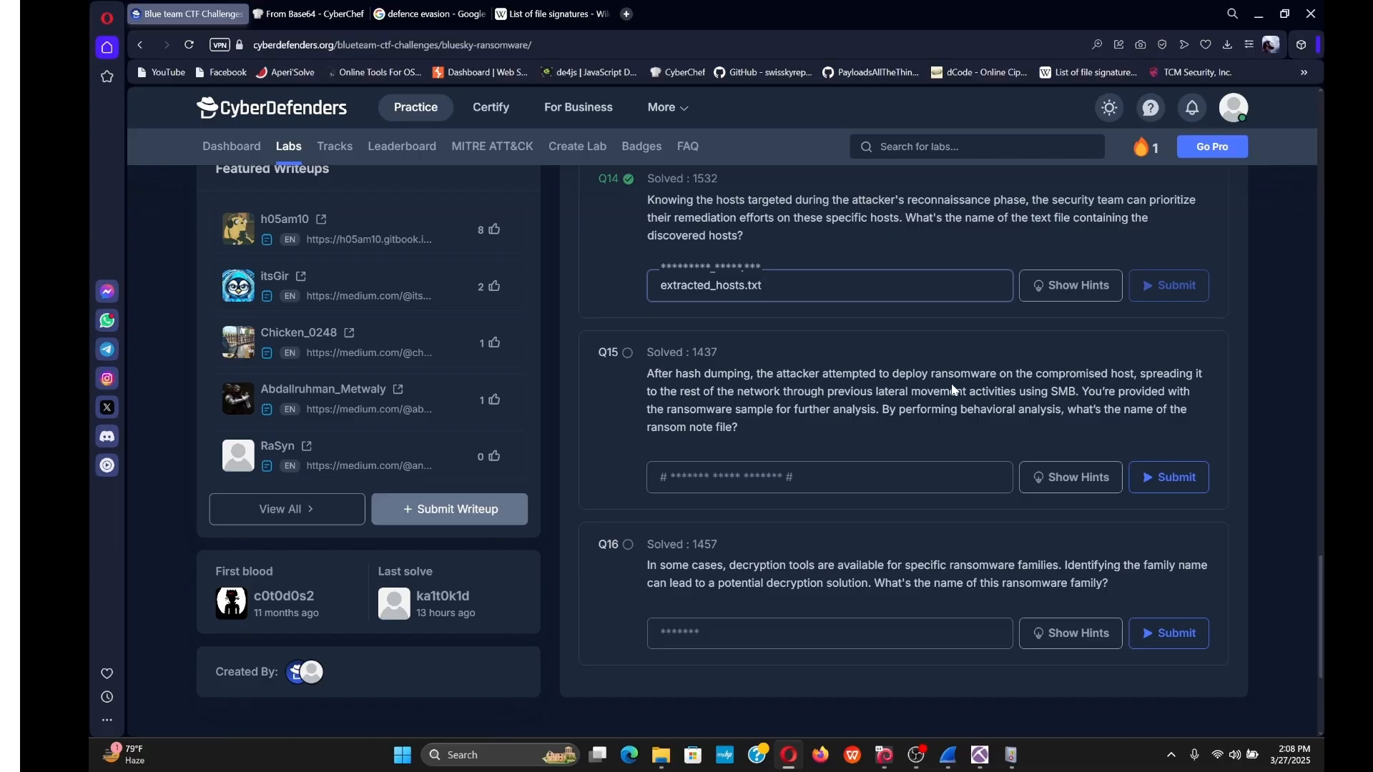
# Open File > Export Objects > HTTP for the BlueSkyRansomware capture and select javaw.exe (packet 4782).
pyautogui.moveTo(949, 756)
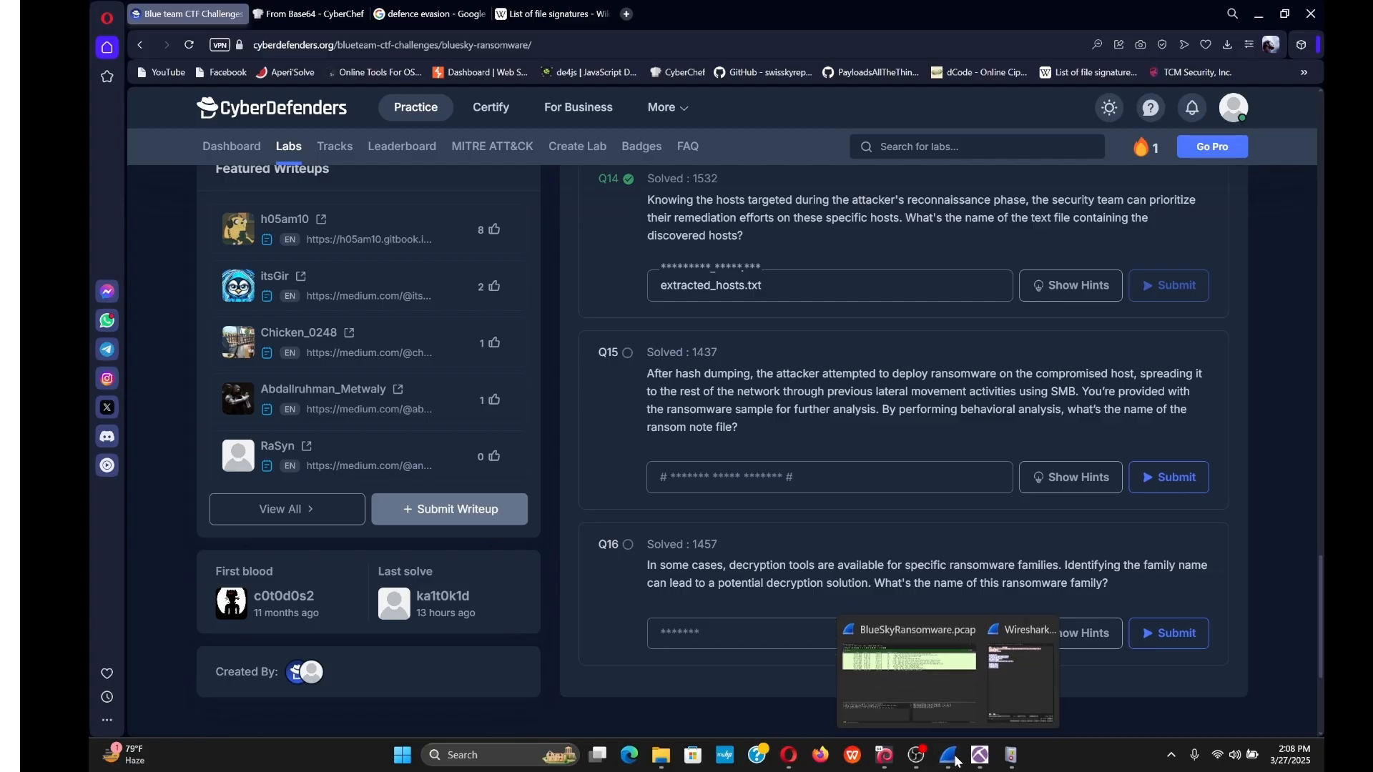
pyautogui.click(894, 701)
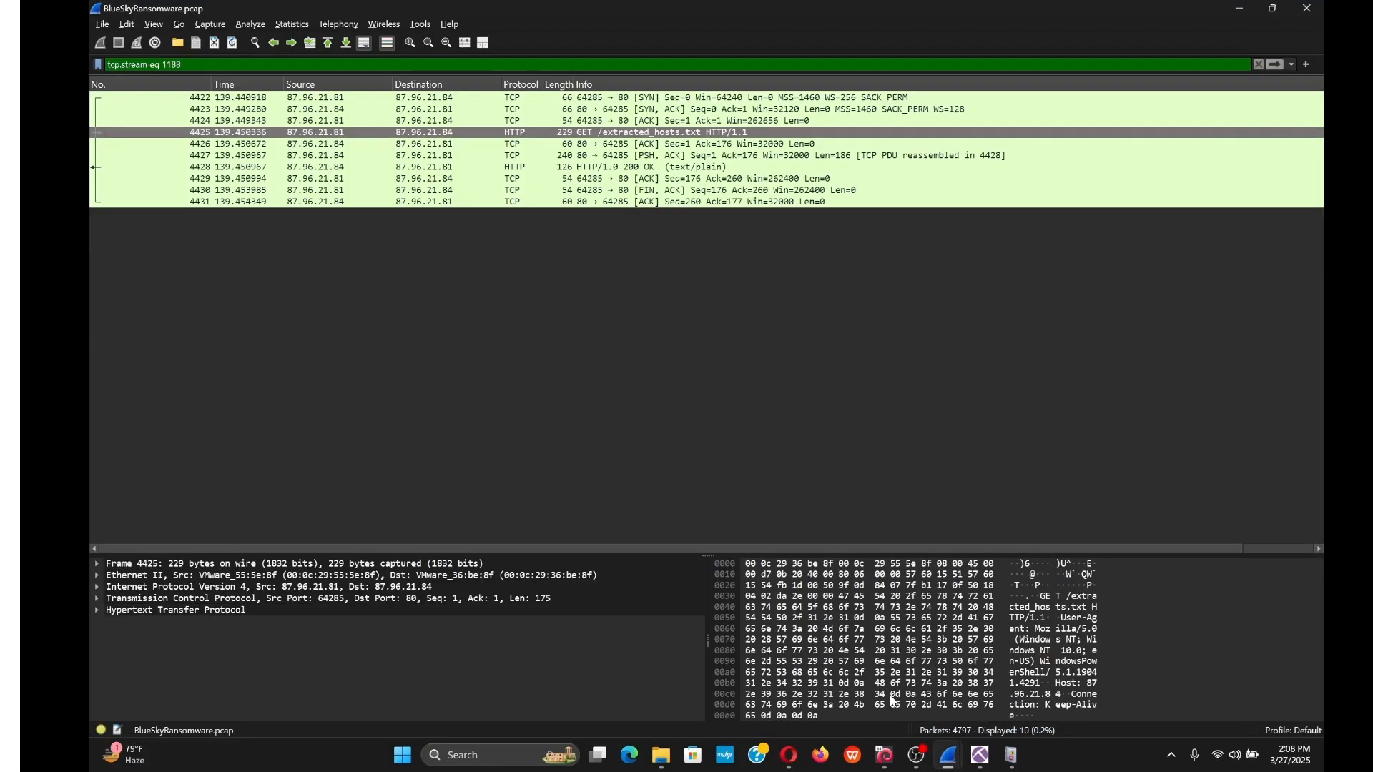
pyautogui.click(102, 26)
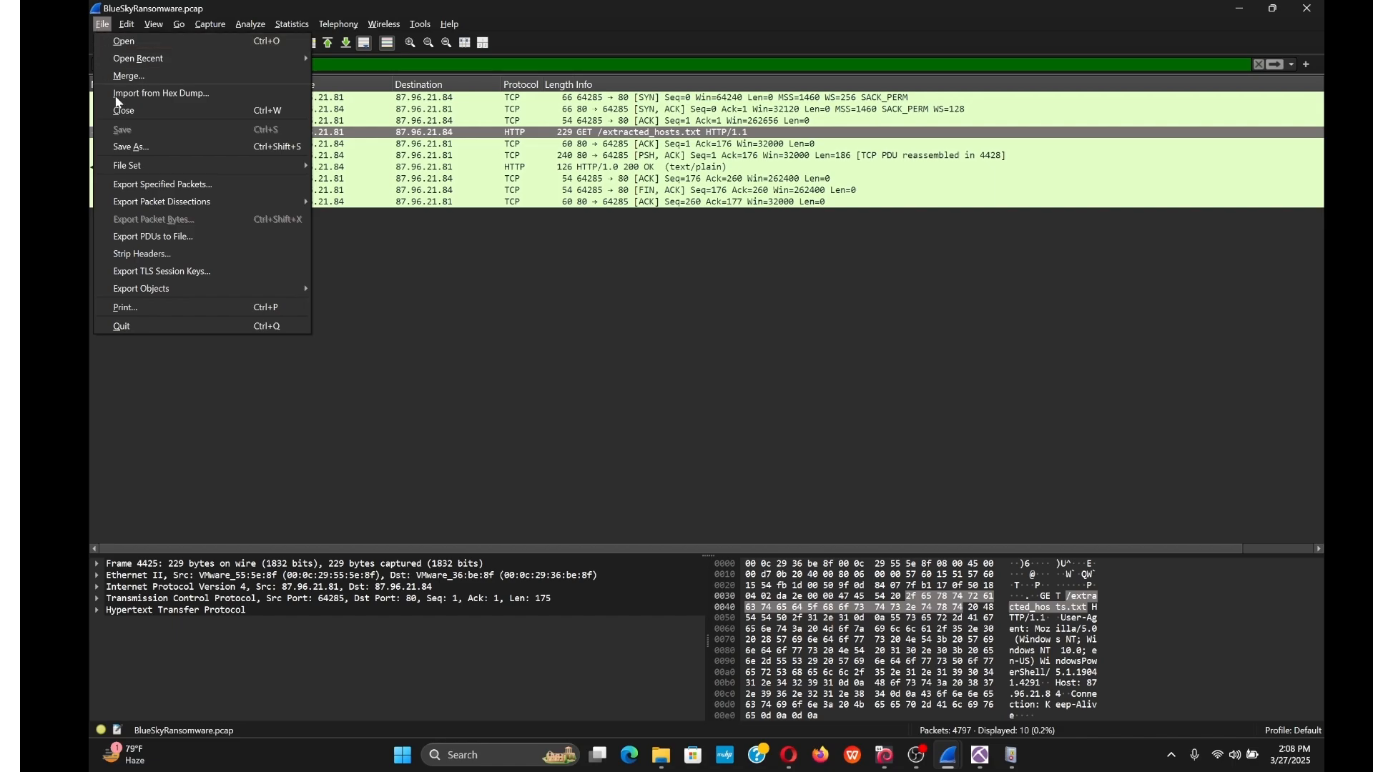
pyautogui.moveTo(176, 290)
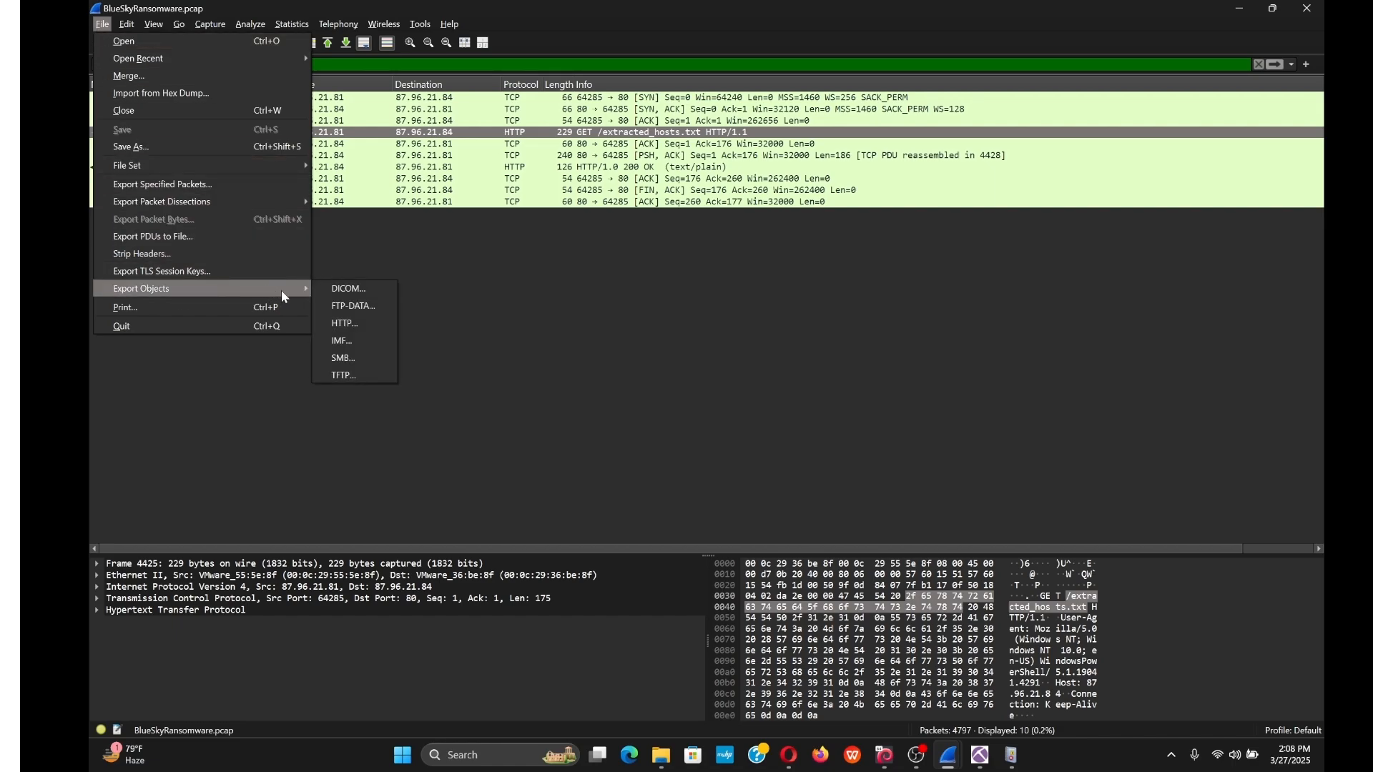
pyautogui.click(354, 324)
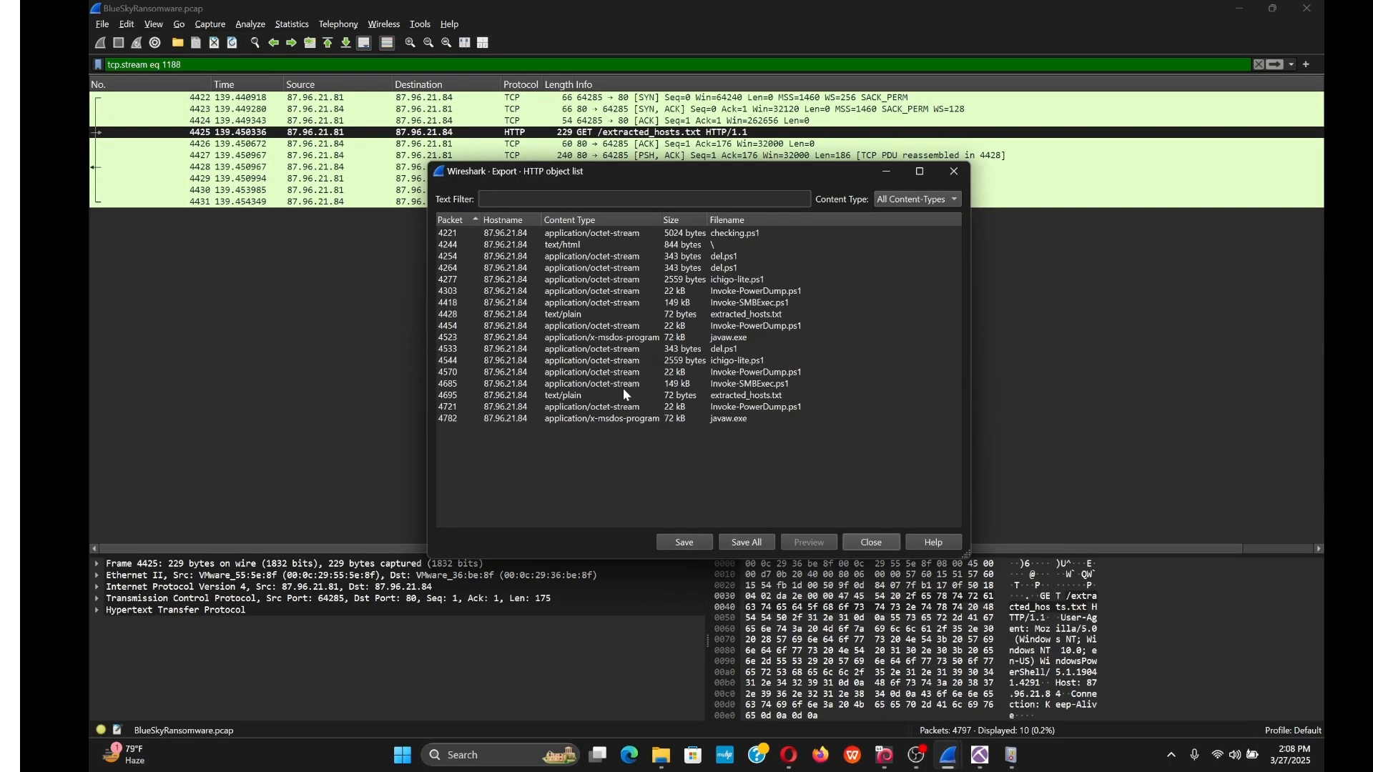
pyautogui.click(737, 420)
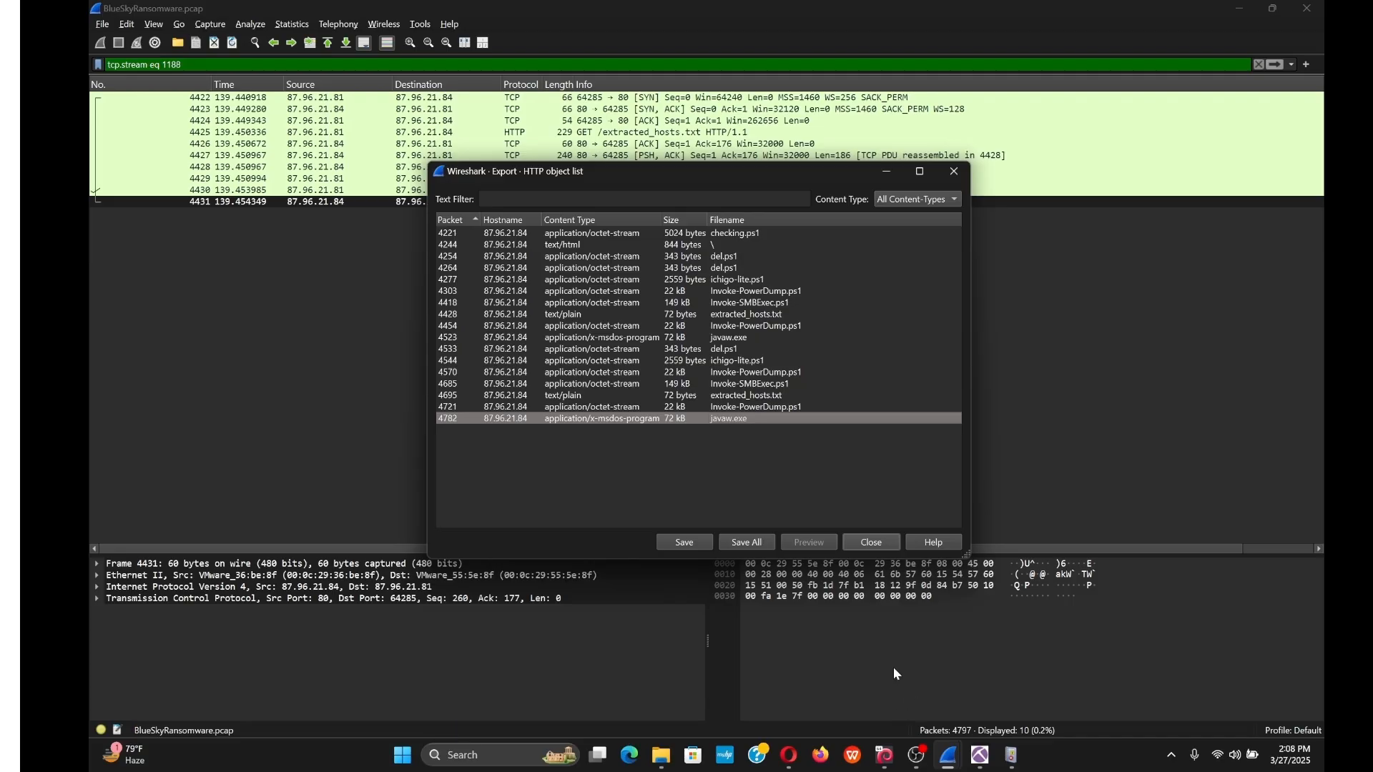
# Log back into the Kali VM, fetch the files via Download Lab Files, and start a terminal.
pyautogui.click(884, 761)
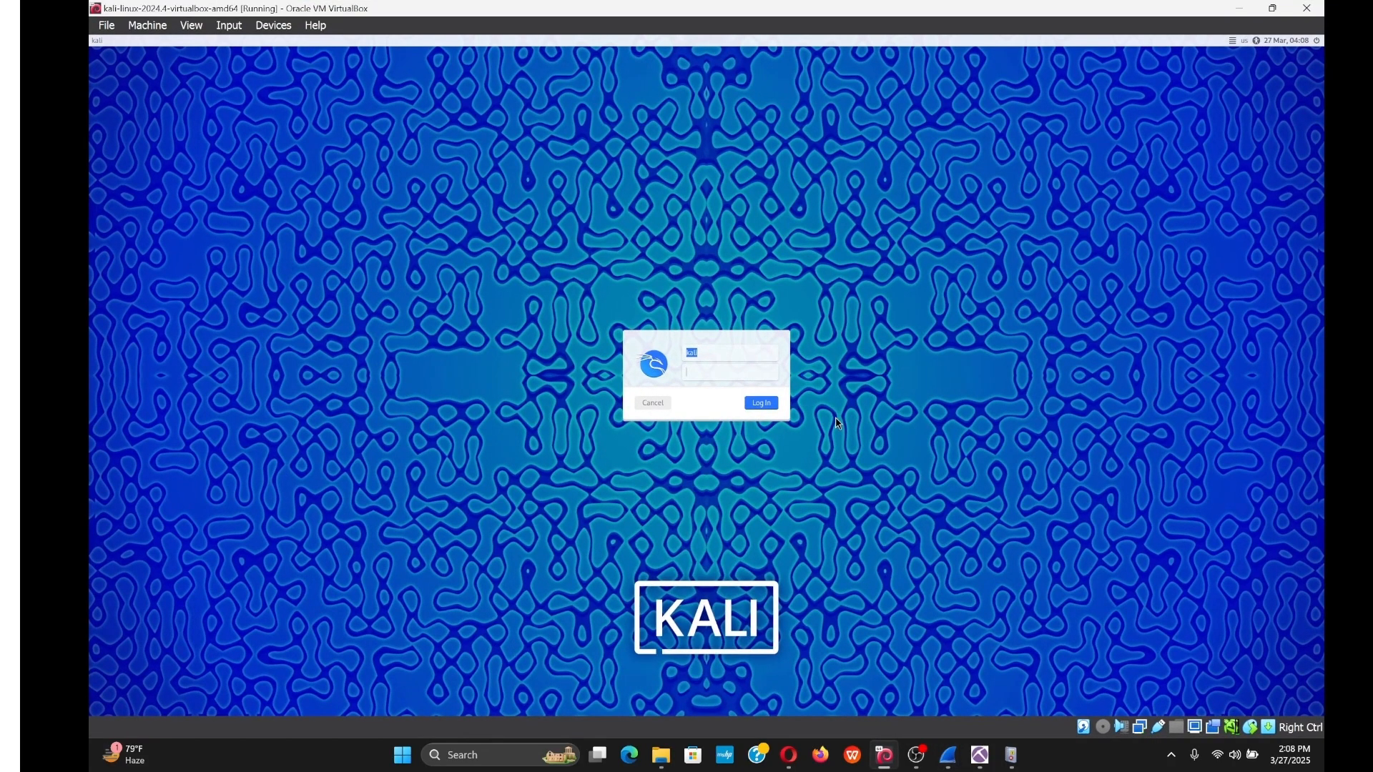
pyautogui.press('Return')
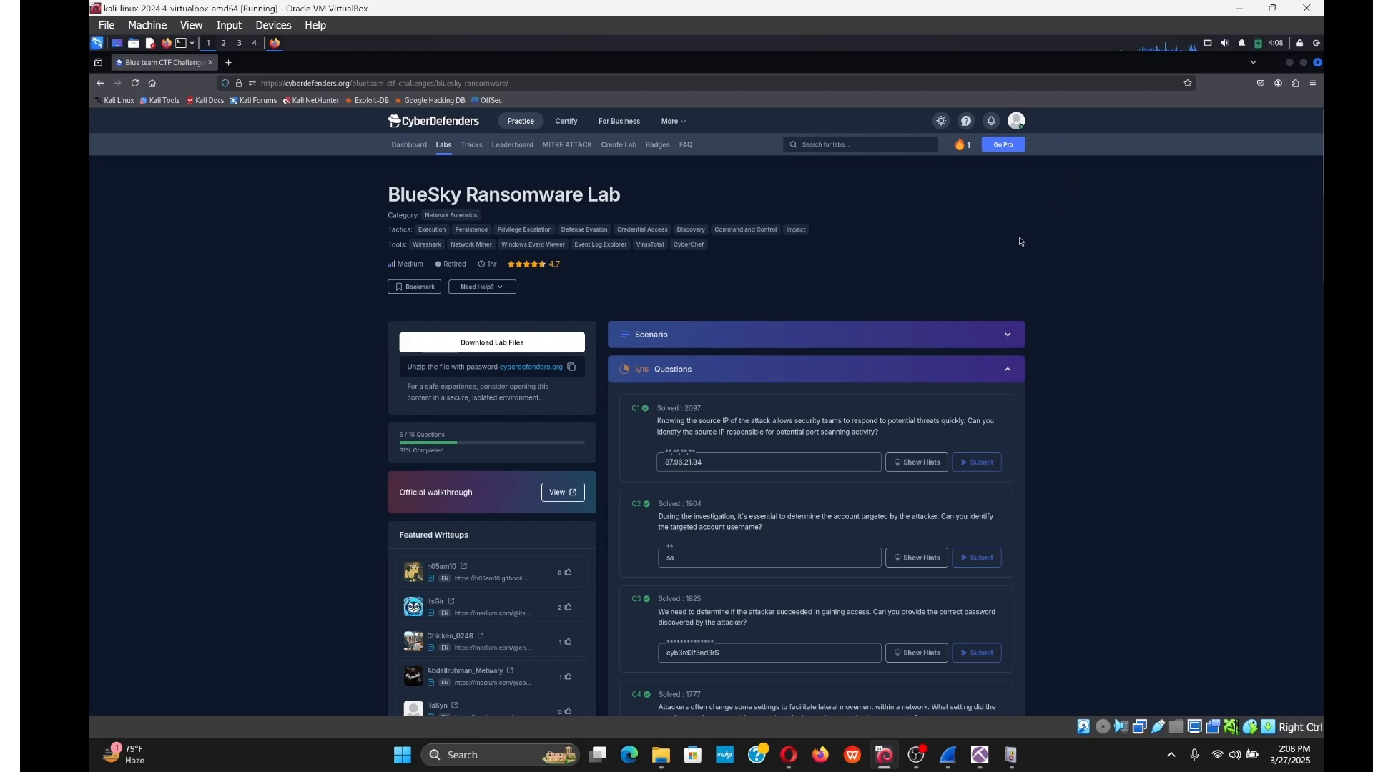
pyautogui.scroll(-4, 853, 295)
pyautogui.scroll(2, 551, 328)
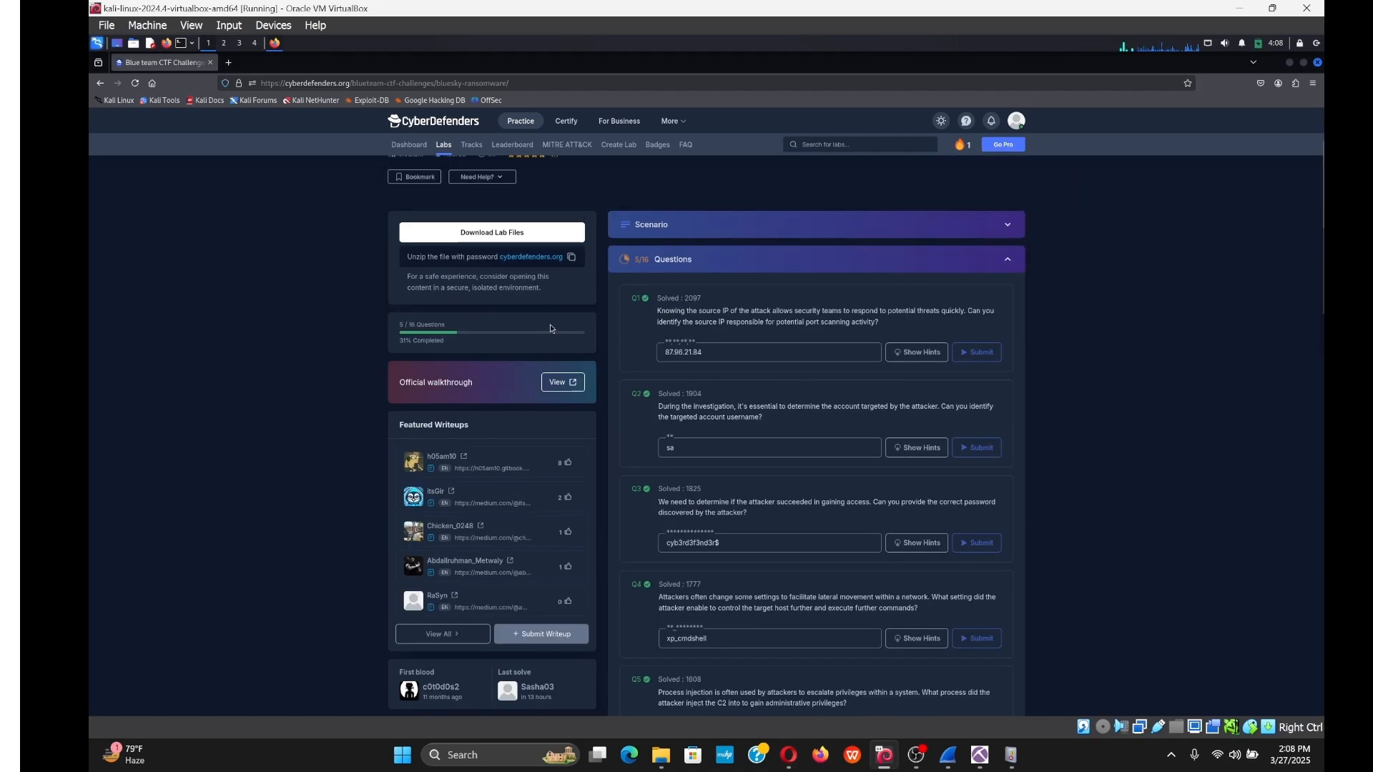
pyautogui.click(514, 231)
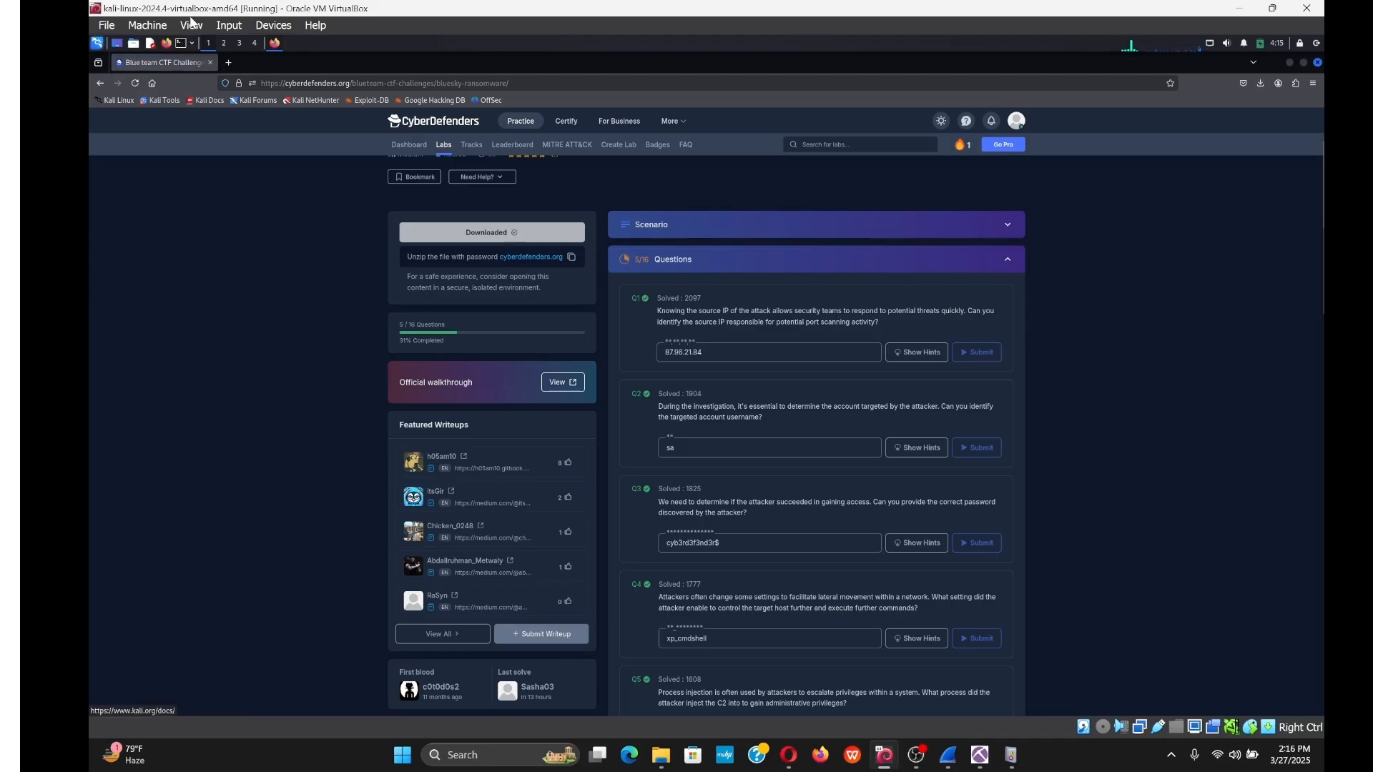
pyautogui.click(183, 43)
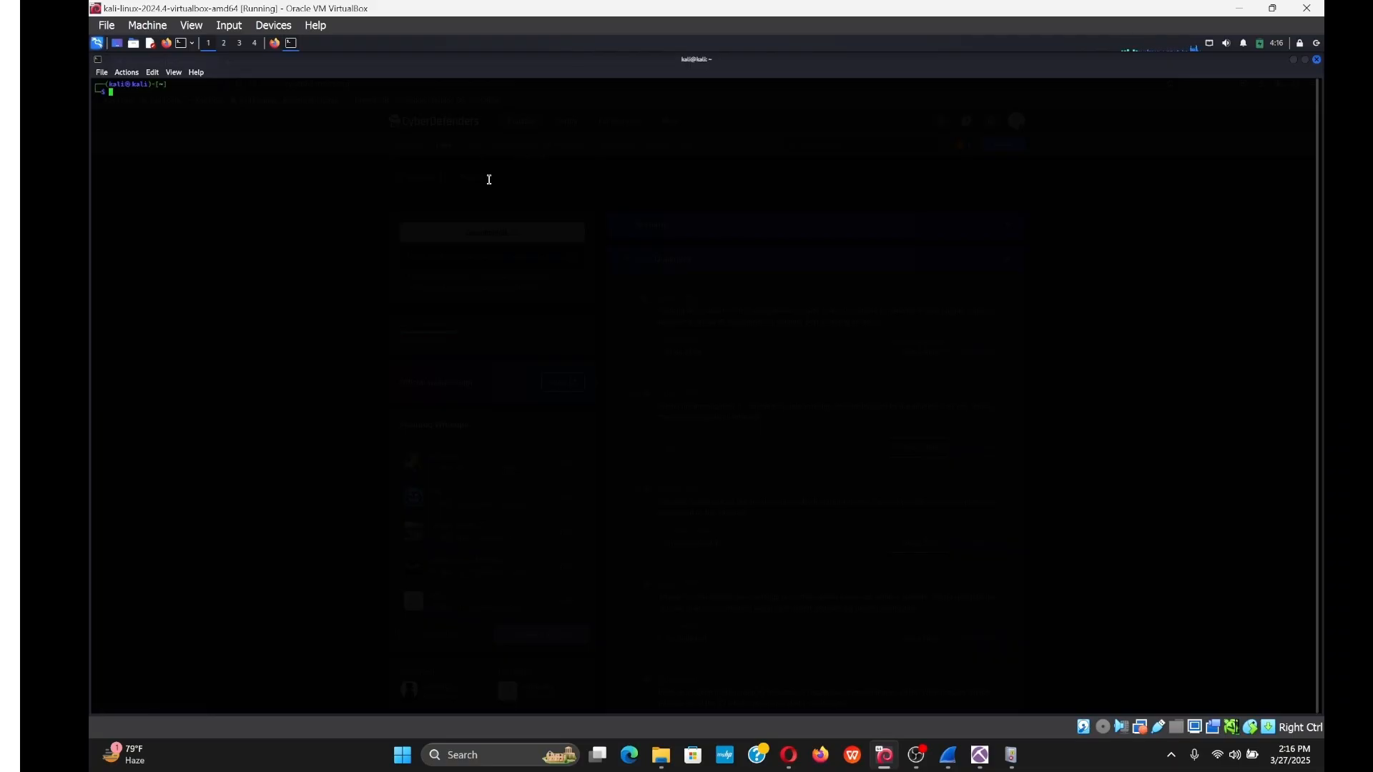
# Enlarge the terminal text, change into Documents, and list its files.
pyautogui.hotkey('ctrl', '+')
pyautogui.hotkey('ctrl', '+')
pyautogui.hotkey('ctrl', '+')
pyautogui.hotkey('ctrl', '+')
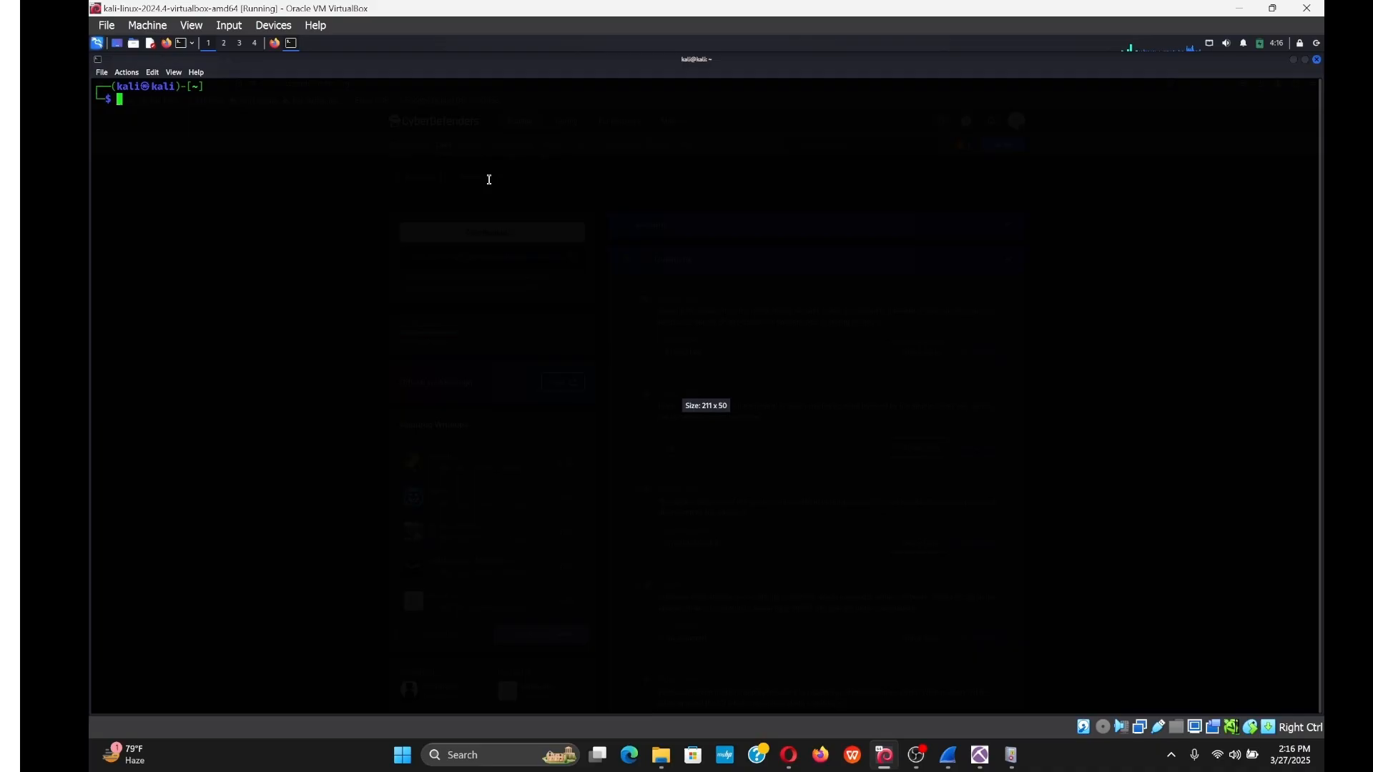
pyautogui.write('cd /home/kali/Documents')
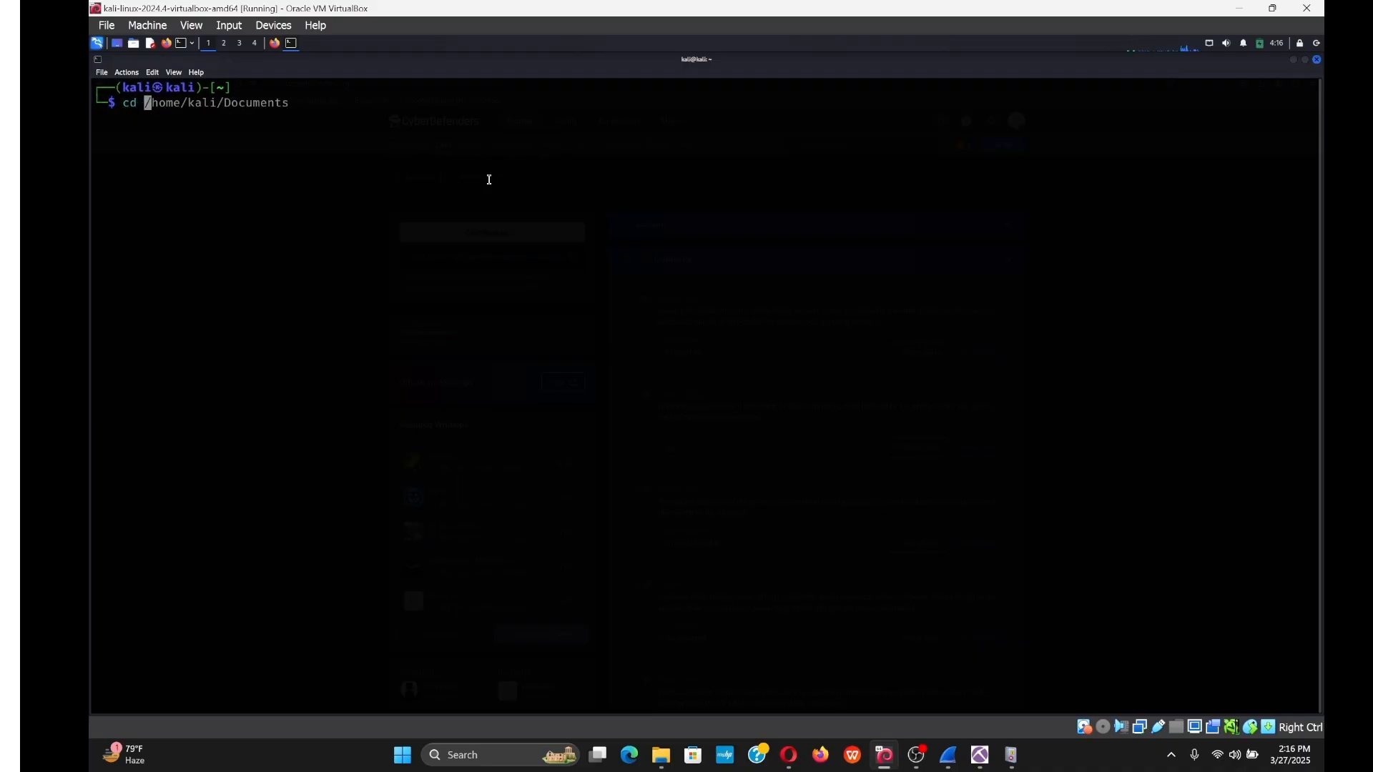
pyautogui.press('Right')
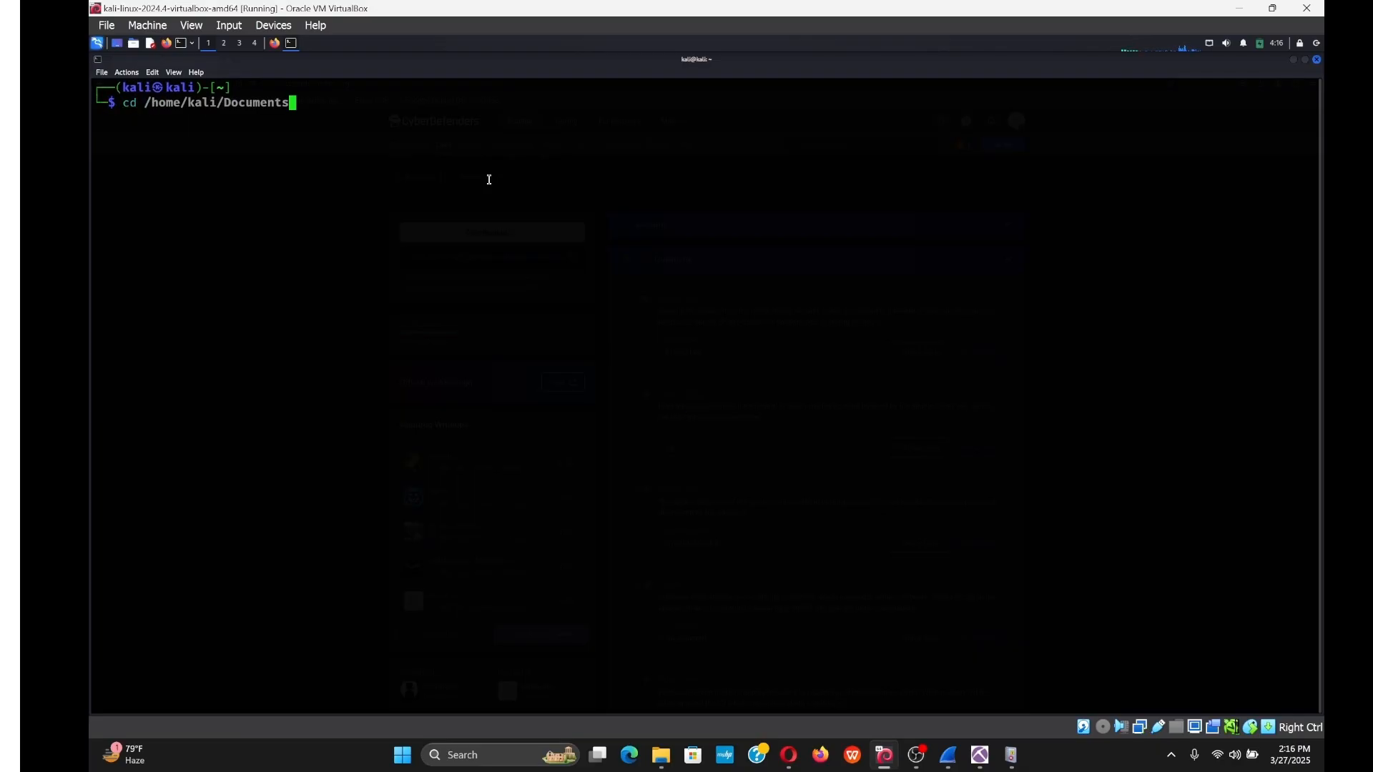
pyautogui.press('Return')
pyautogui.write('ls')
pyautogui.press('Return')
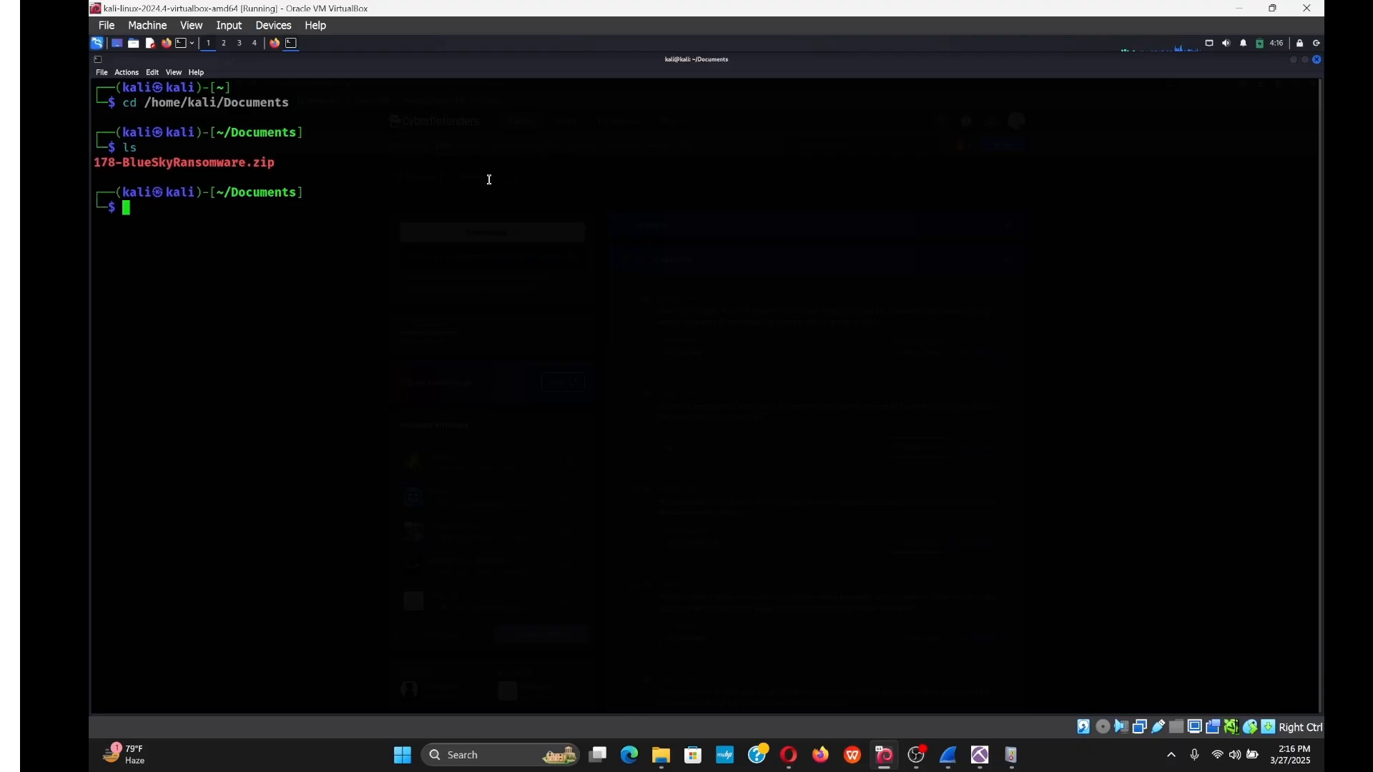
# Unzip the BlueSkyRansomware zip archive, supplying the lab password.
pyautogui.write('unzip')
pyautogui.moveTo(276, 163); pyautogui.dragTo(94, 163)
pyautogui.rightClick(98, 166)
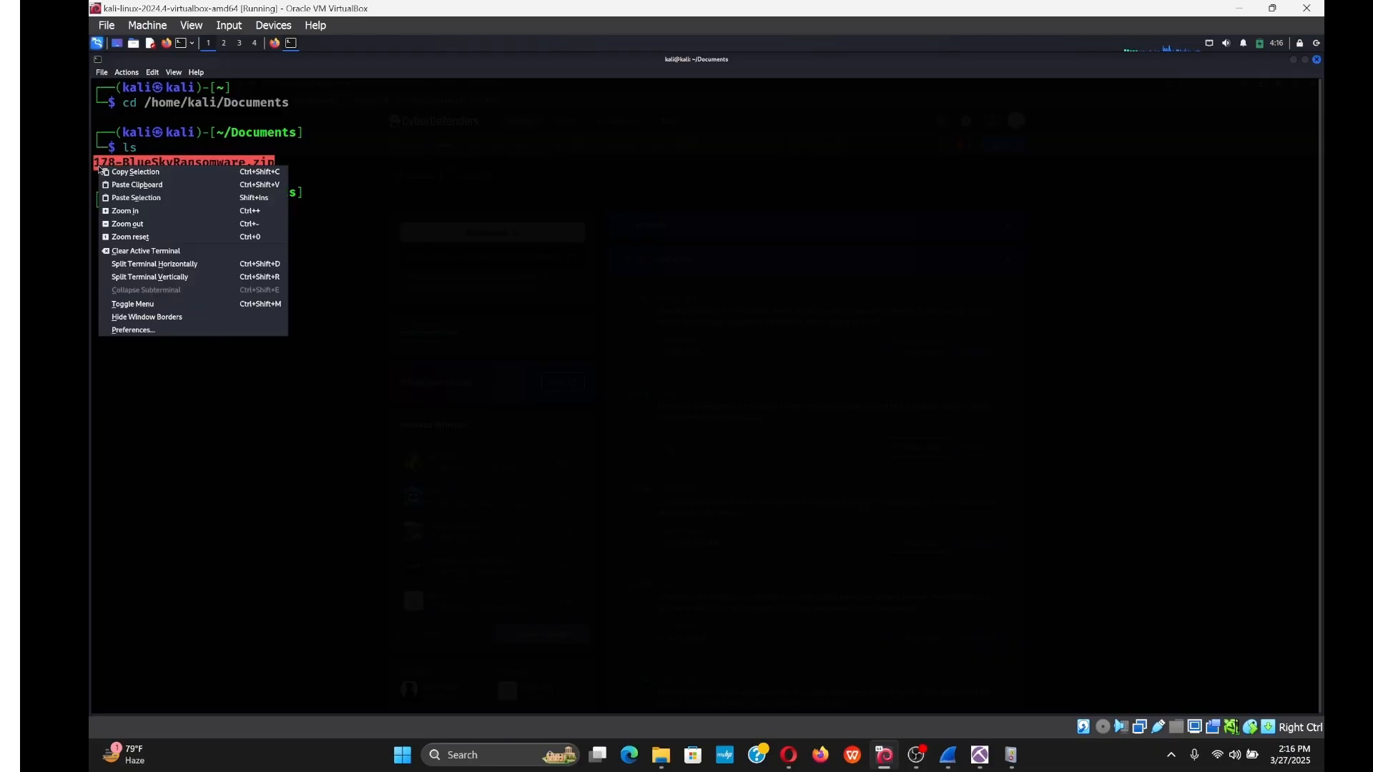
pyautogui.click(136, 172)
pyautogui.click(182, 215)
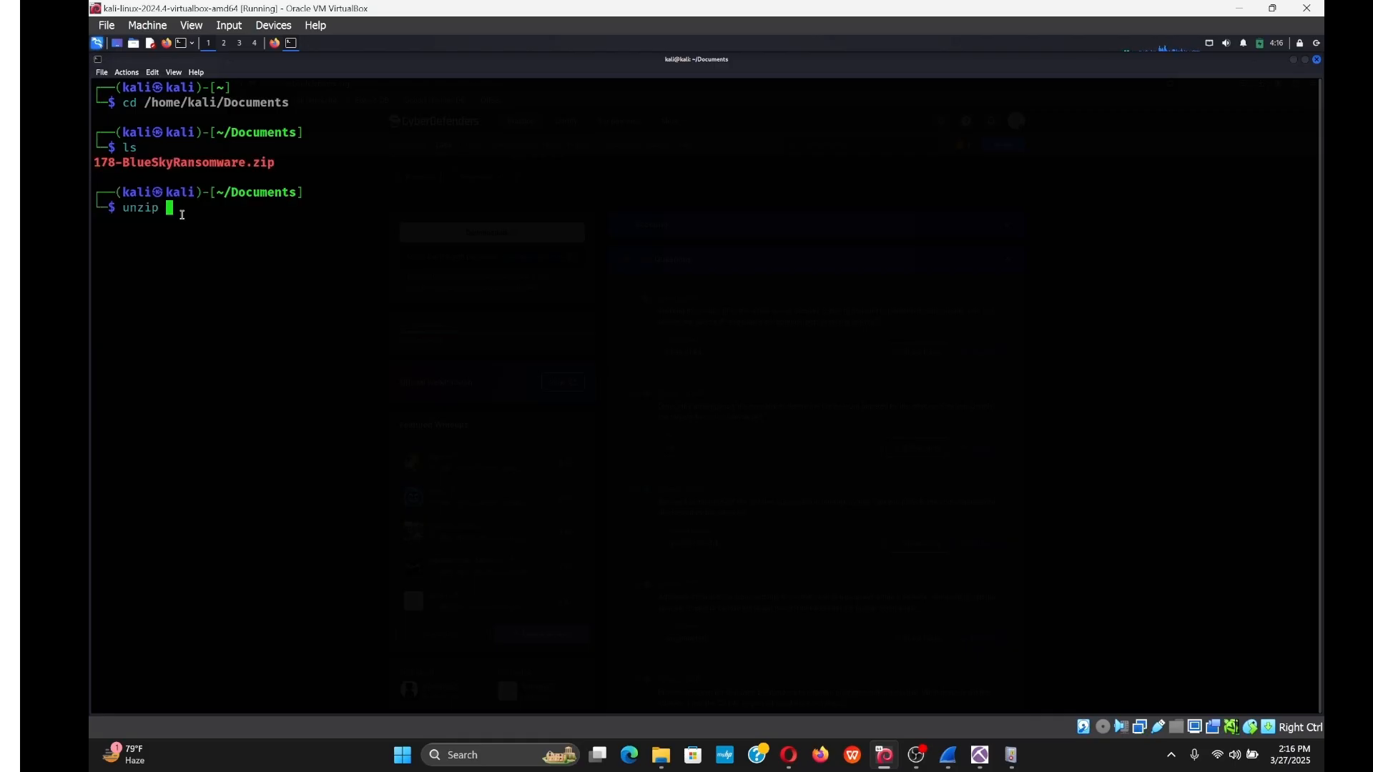
pyautogui.hotkey('ctrl', 'shift', 'v')
pyautogui.press('Return')
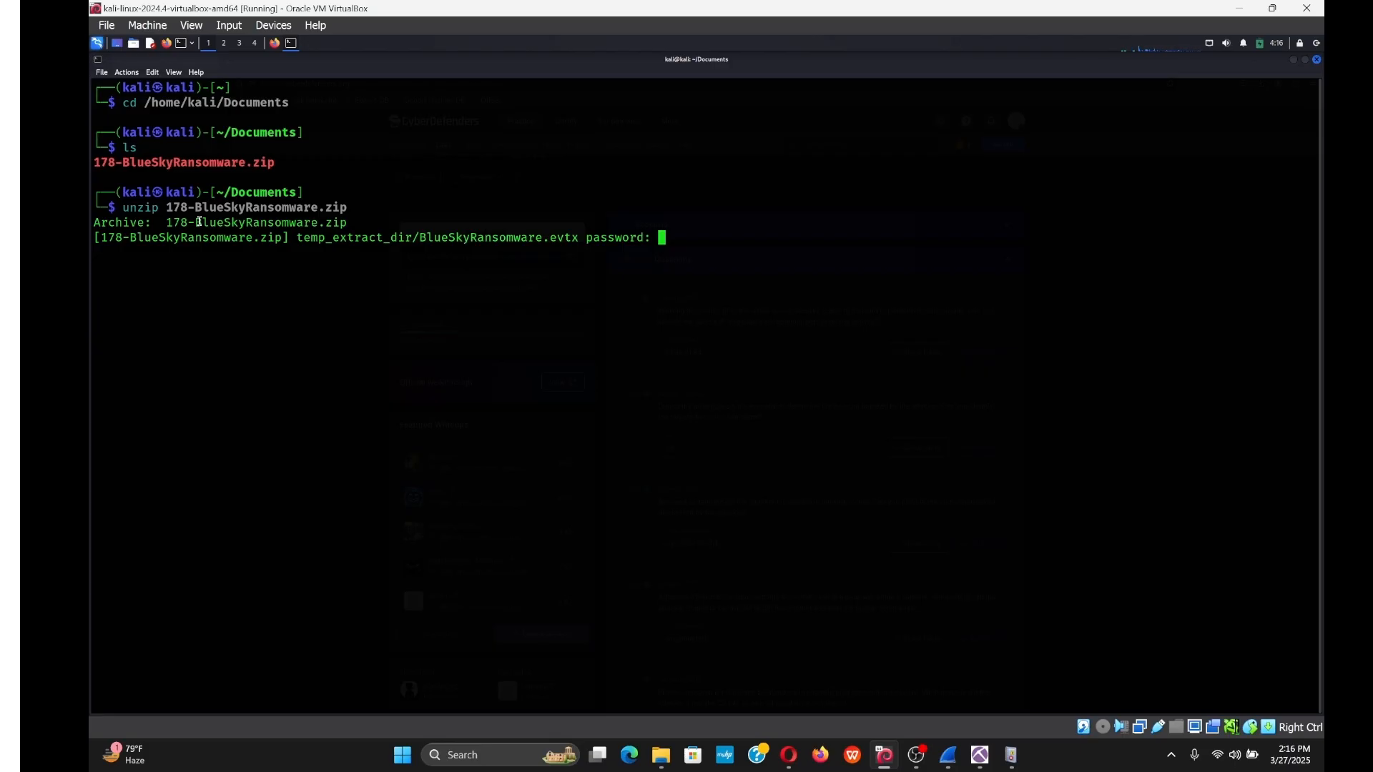
pyautogui.press('Return')
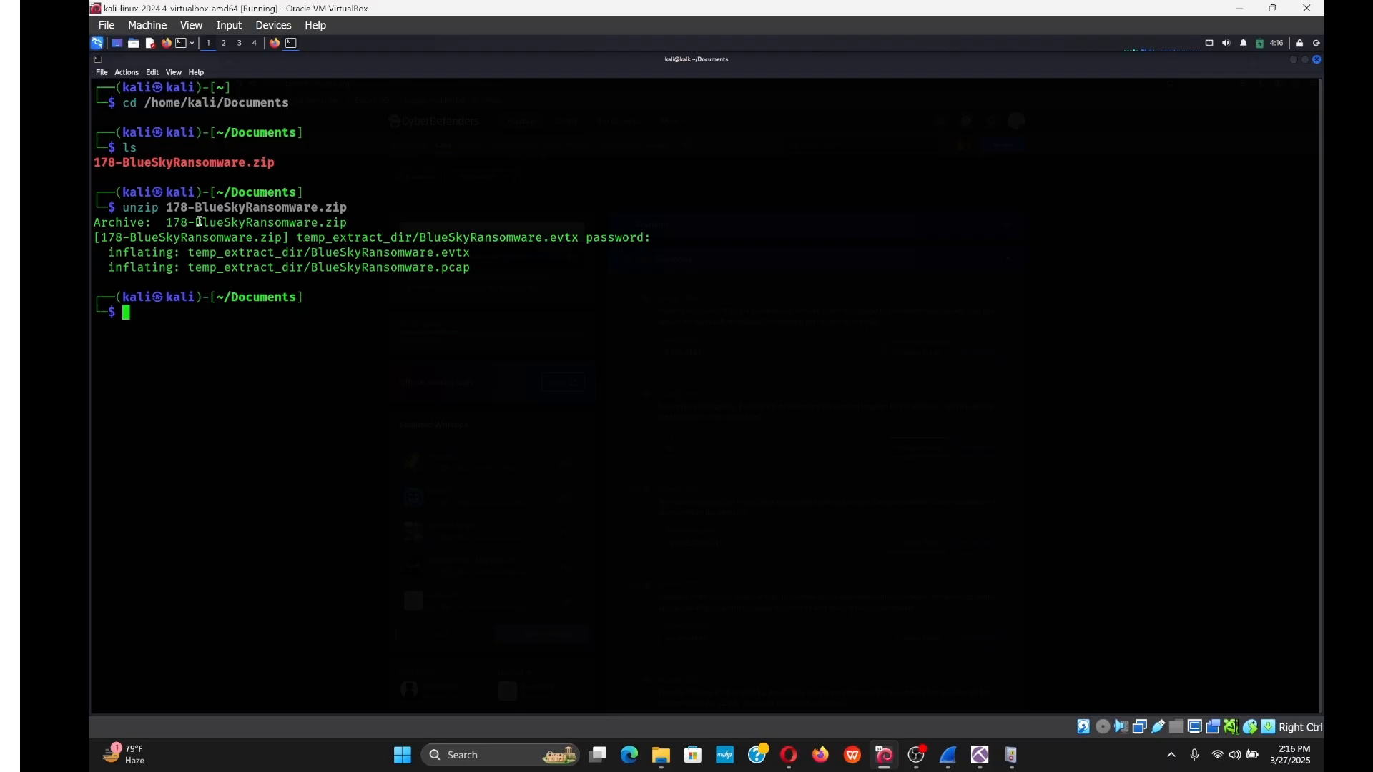
# Change into temp_extract_dir and list the extracted evtx and pcap files.
pyautogui.write('ls')
pyautogui.press('Return')
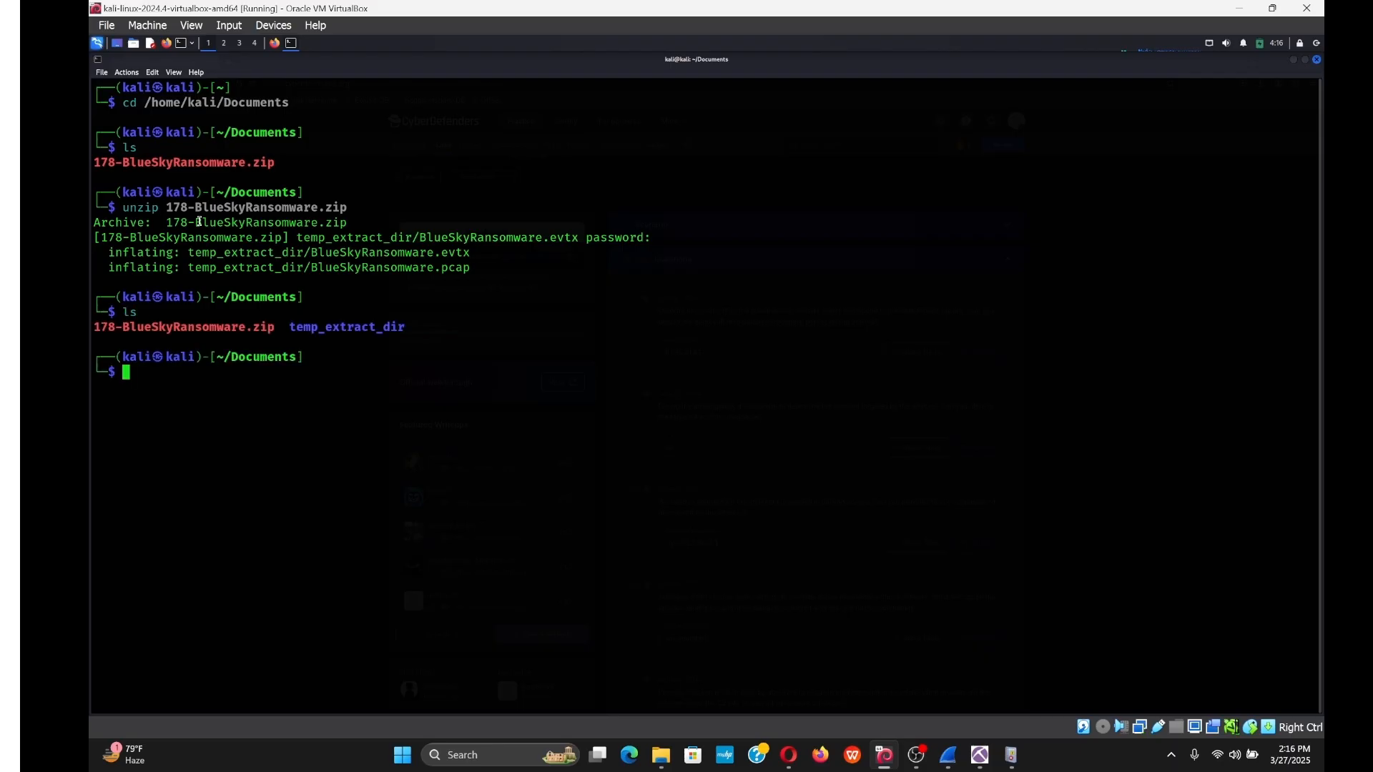
pyautogui.write('cd temp_extract.di')
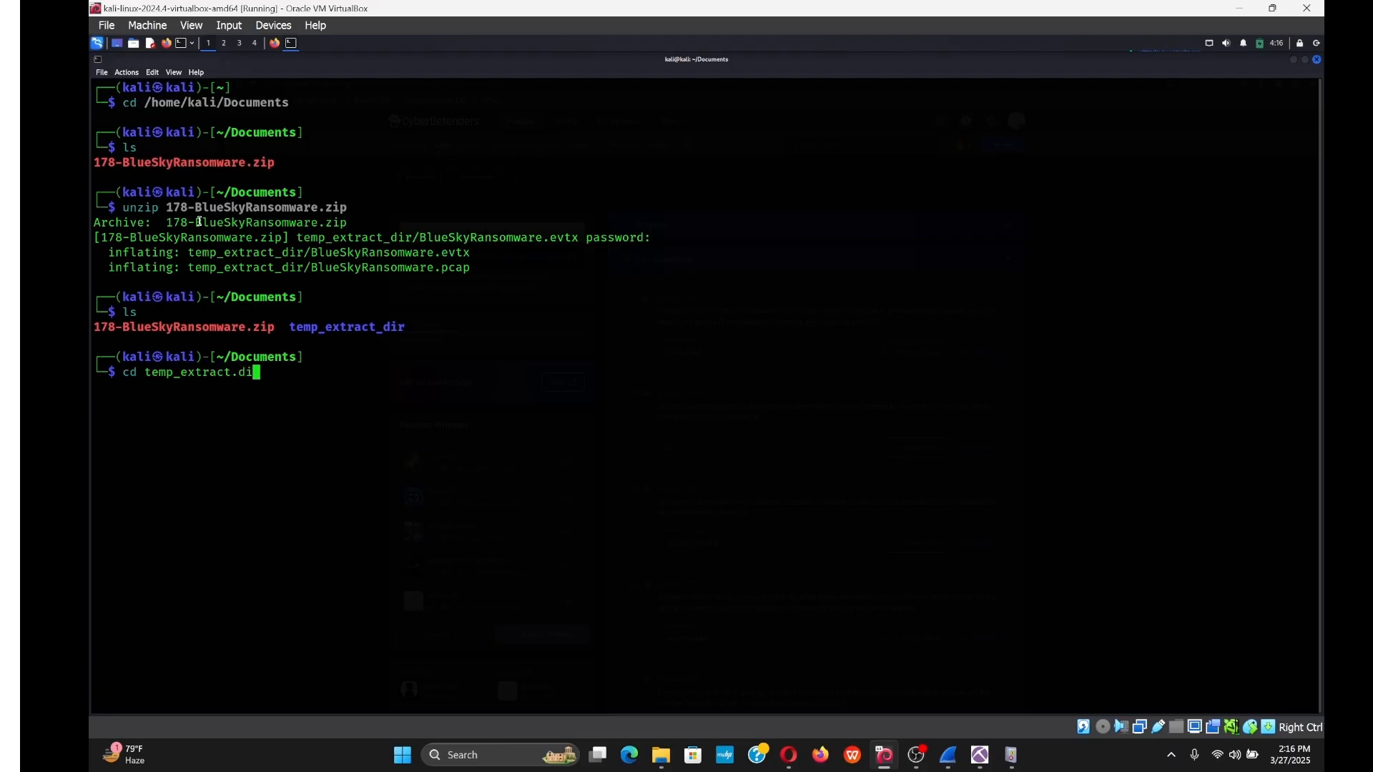
pyautogui.press('BackSpace')
pyautogui.press('BackSpace')
pyautogui.press('BackSpace')
pyautogui.write('_dir')
pyautogui.press('Return')
pyautogui.write('ls')
pyautogui.press('Return')
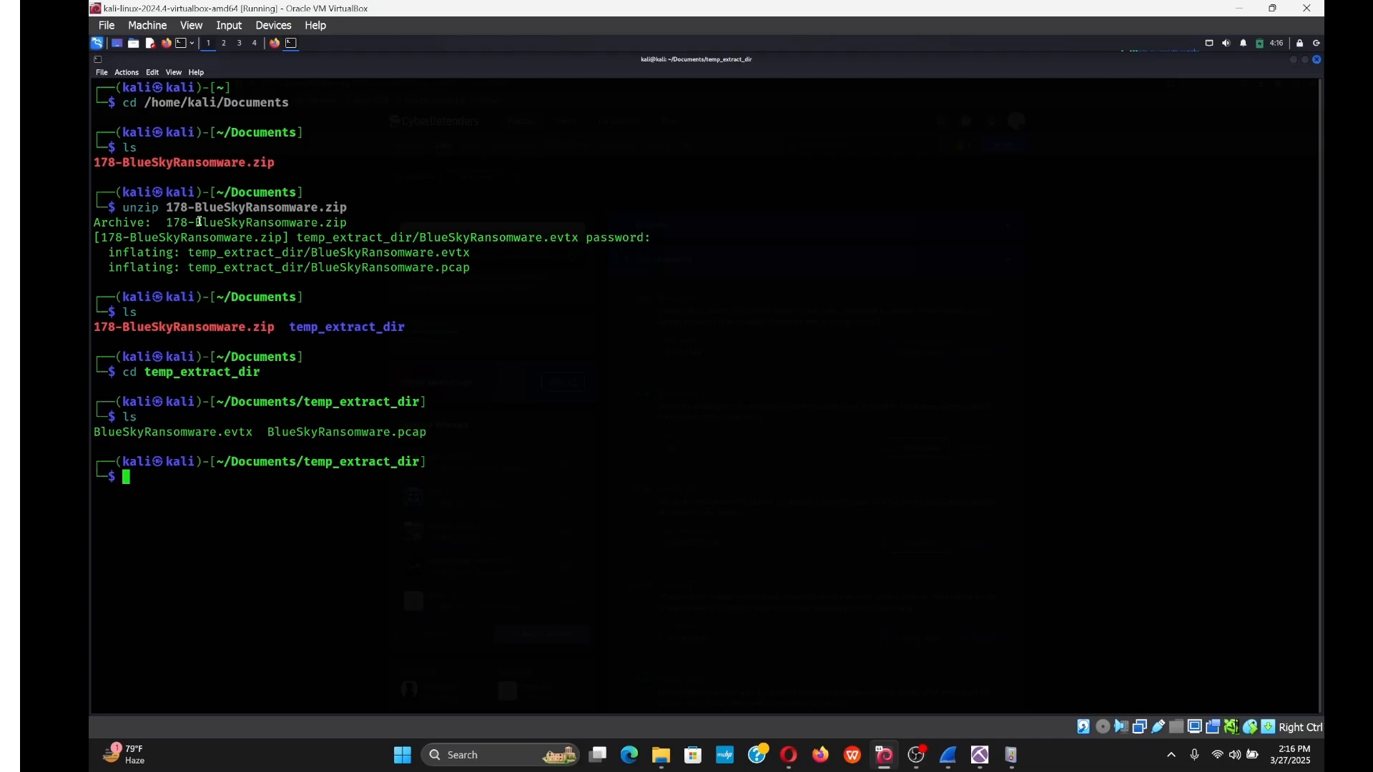
# Launch Wireshark from the temp_extract_dir prompt.
pyautogui.write('w')
pyautogui.press('BackSpace')
pyautogui.write('wireshark')
pyautogui.press('Return')
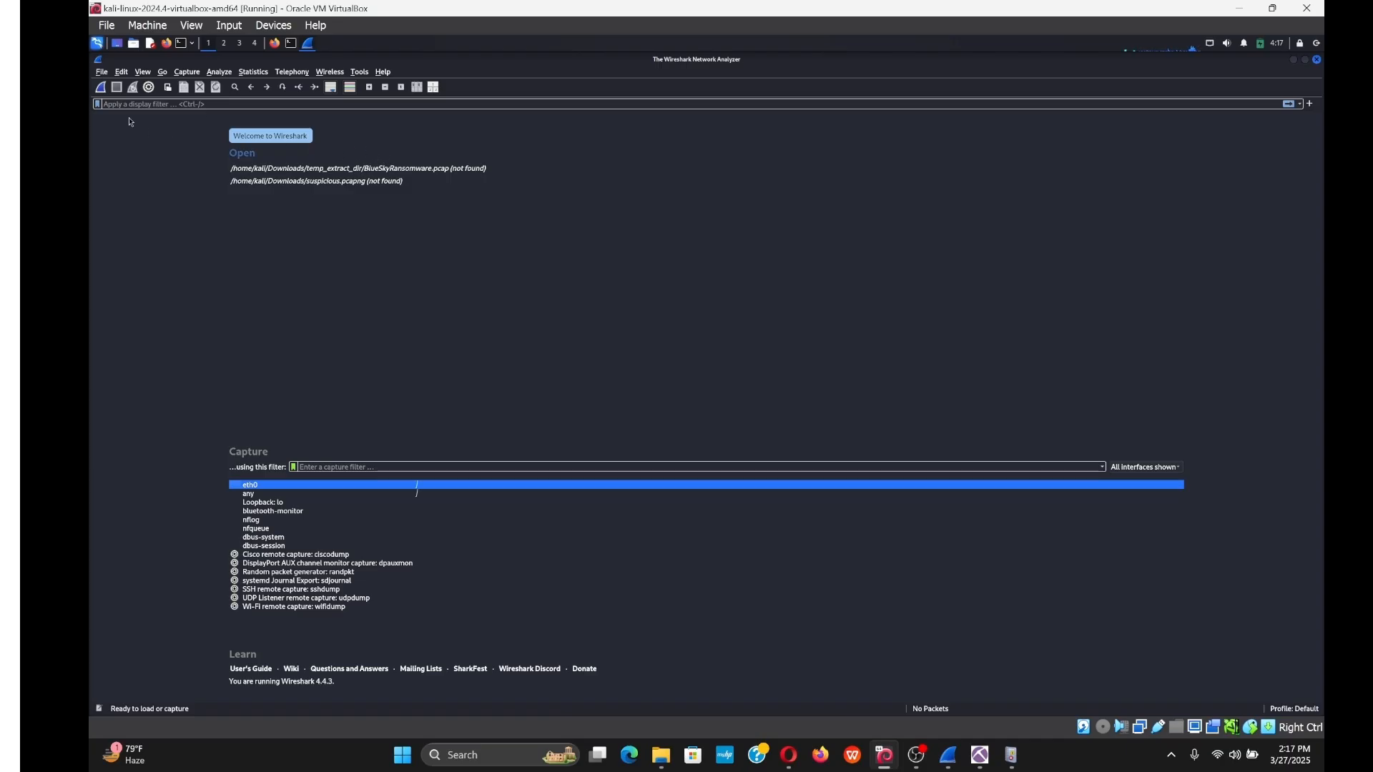
# Open BlueSkyRansomware.pcap from temp_extract_dir via File > Open, listing 4,797 packets.
pyautogui.click(102, 72)
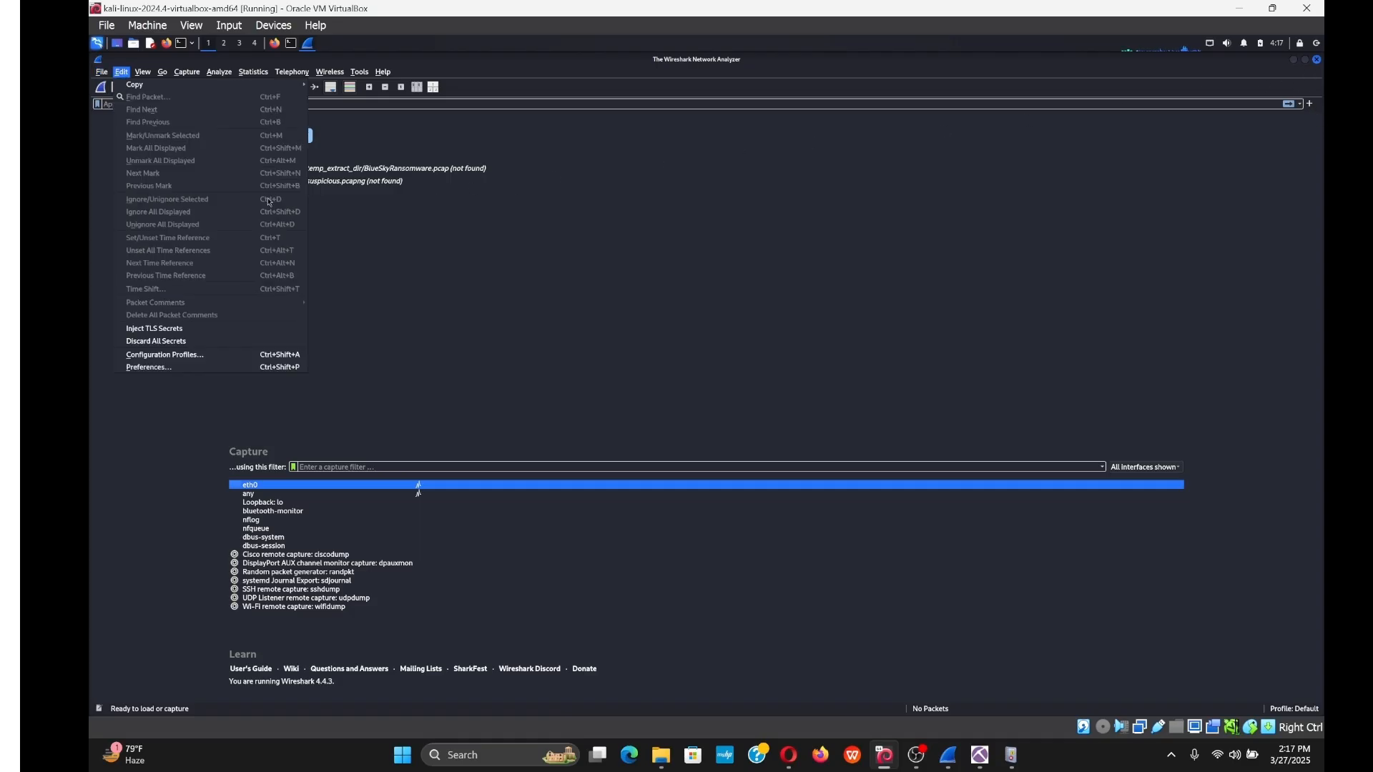
pyautogui.click(101, 79)
pyautogui.click(102, 72)
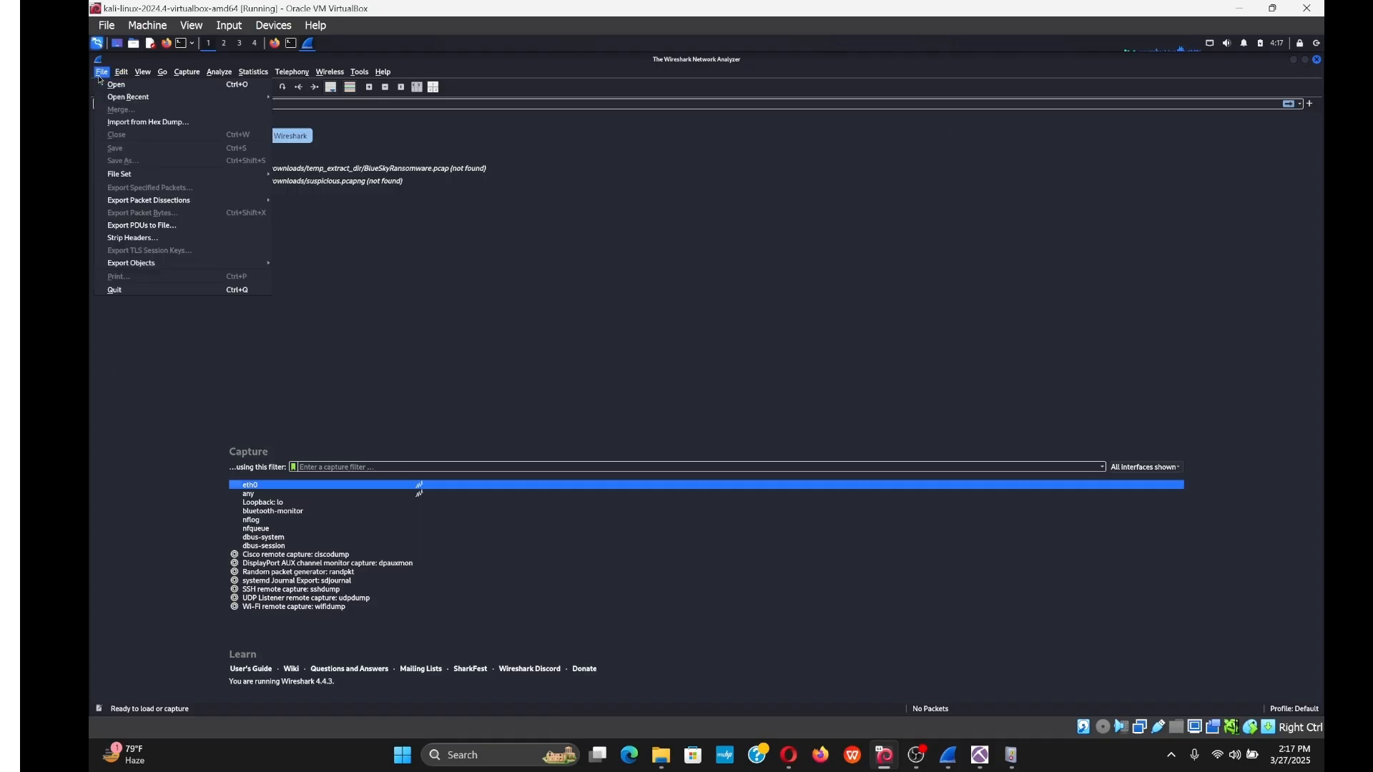
pyautogui.click(126, 86)
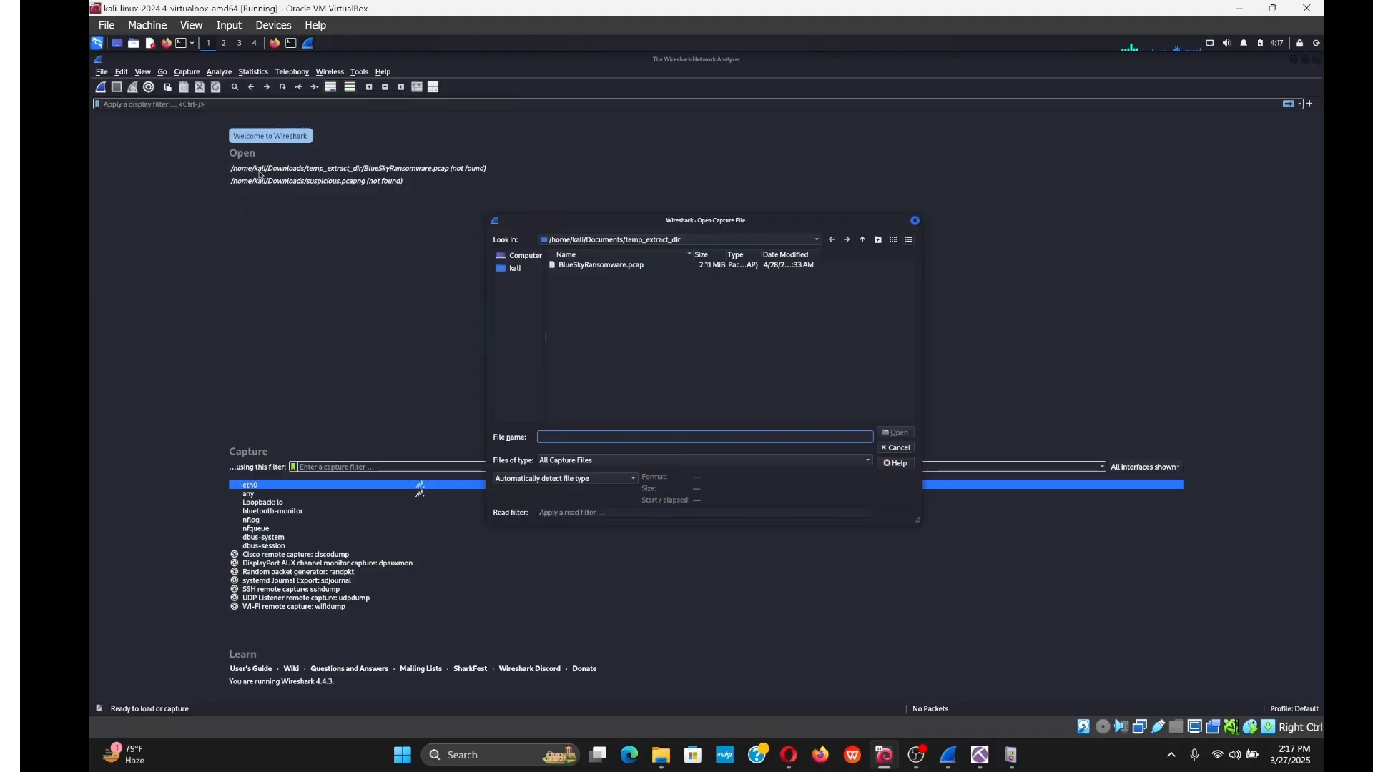
pyautogui.click(641, 266)
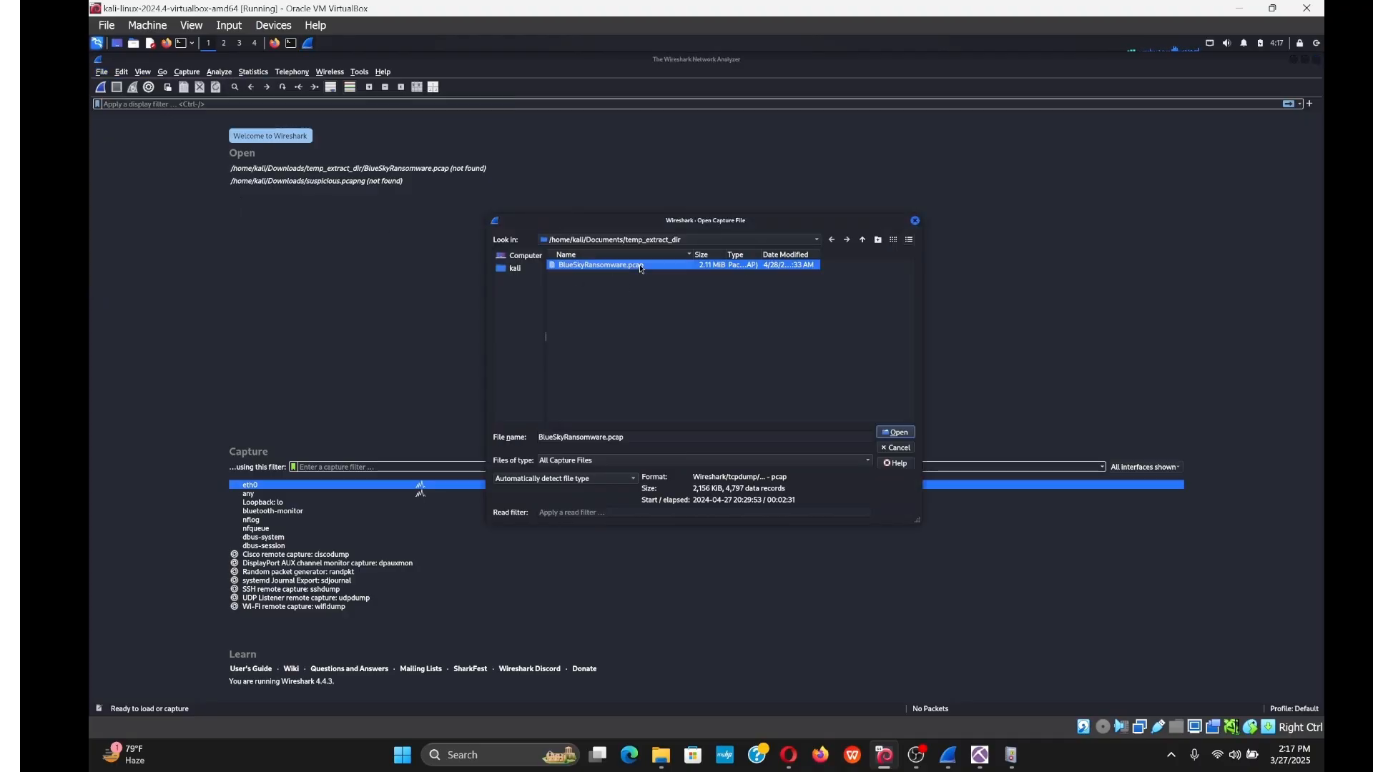
pyautogui.click(896, 433)
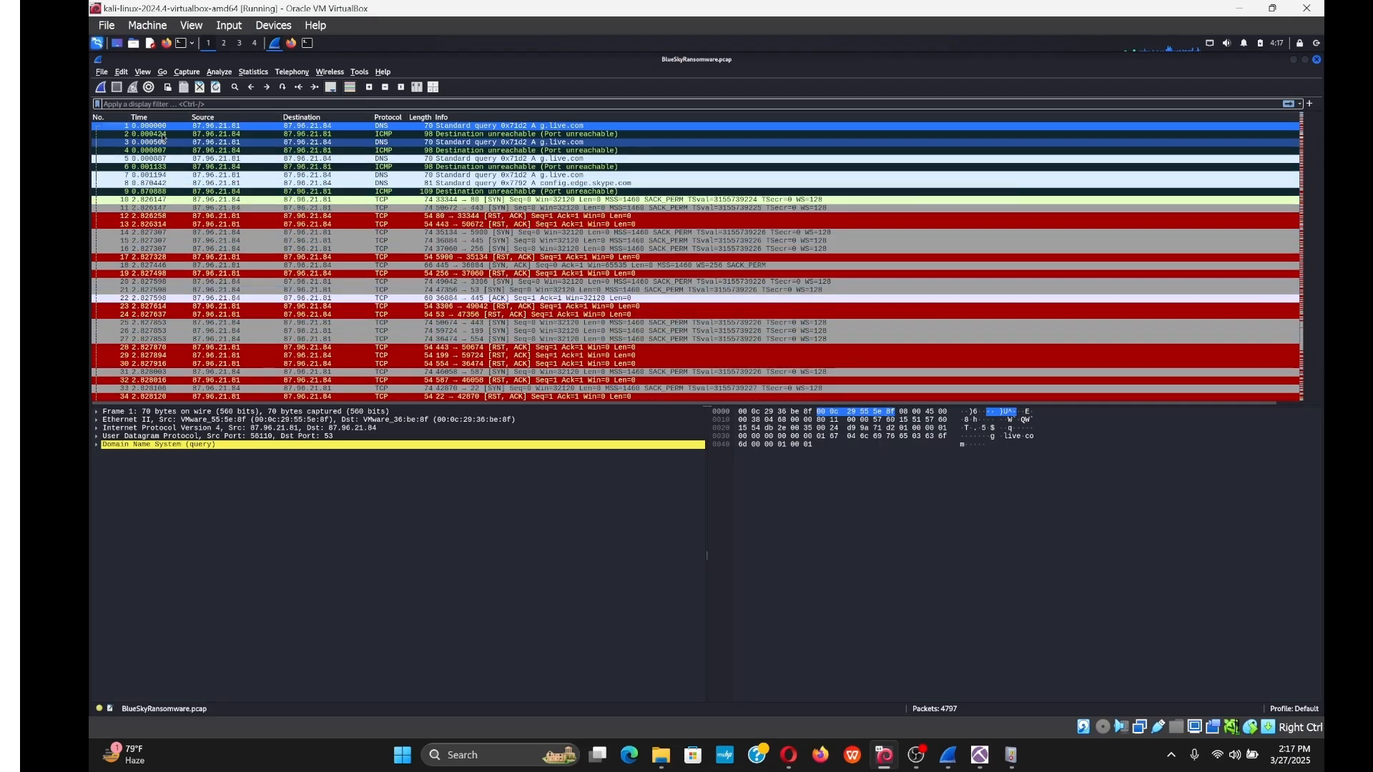
pyautogui.click(101, 72)
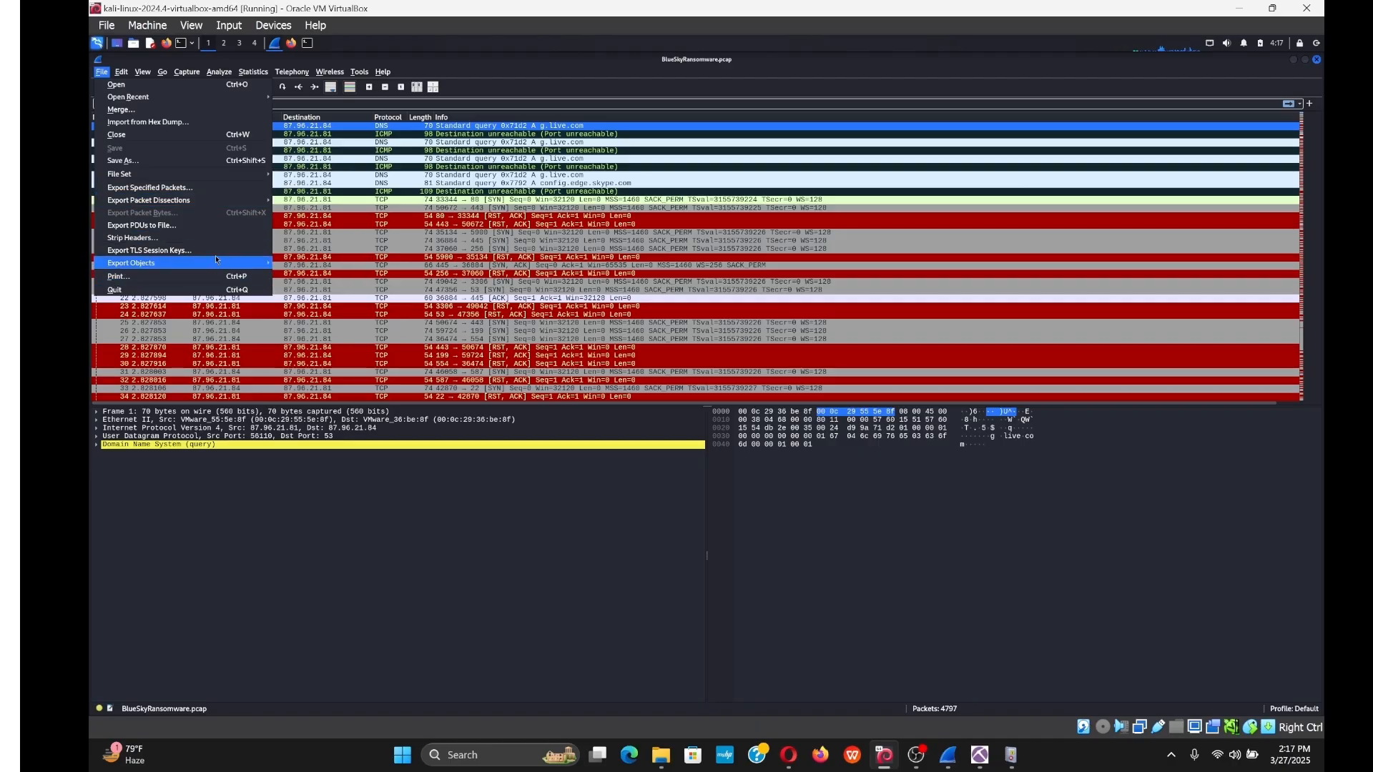
# Export javaw.exe (packet 4782) from the HTTP object list into temp_extract_dir.
pyautogui.moveTo(233, 266)
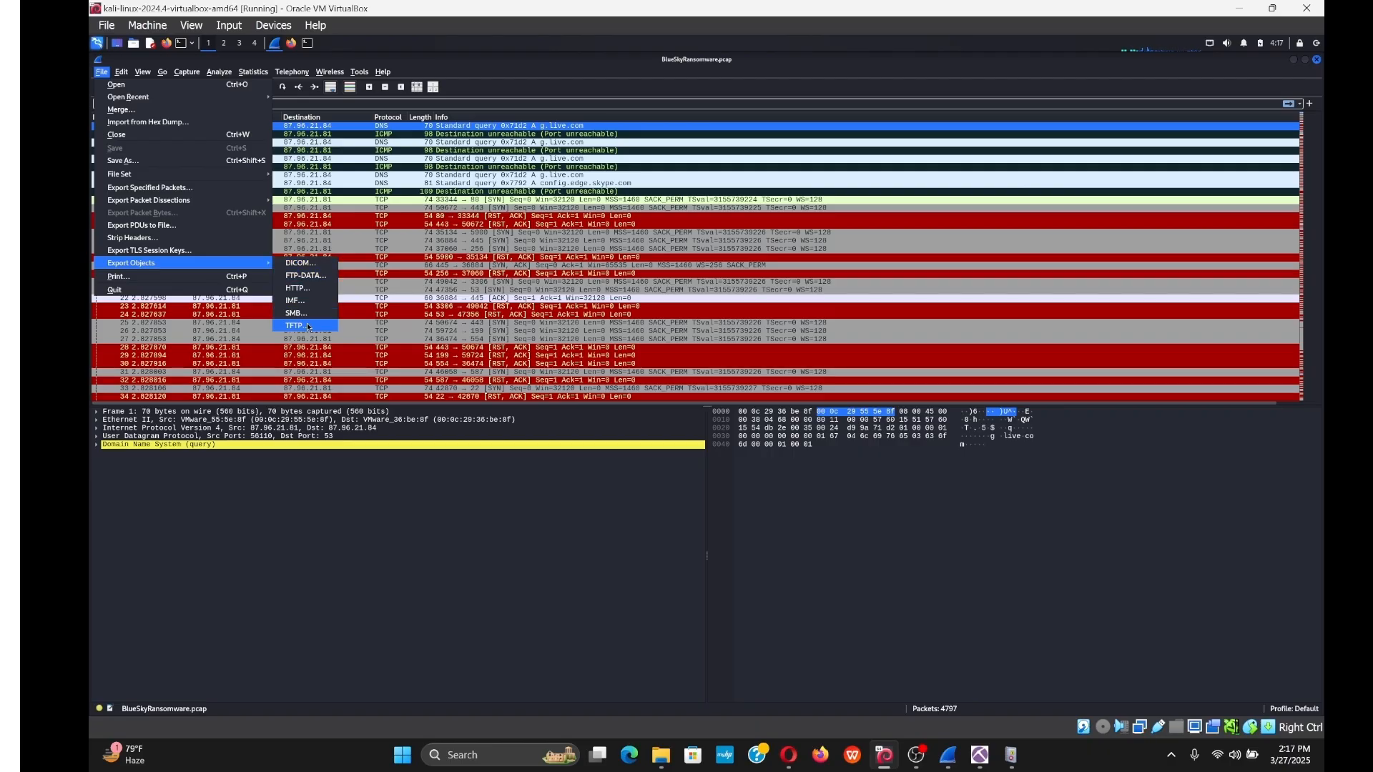
pyautogui.click(303, 287)
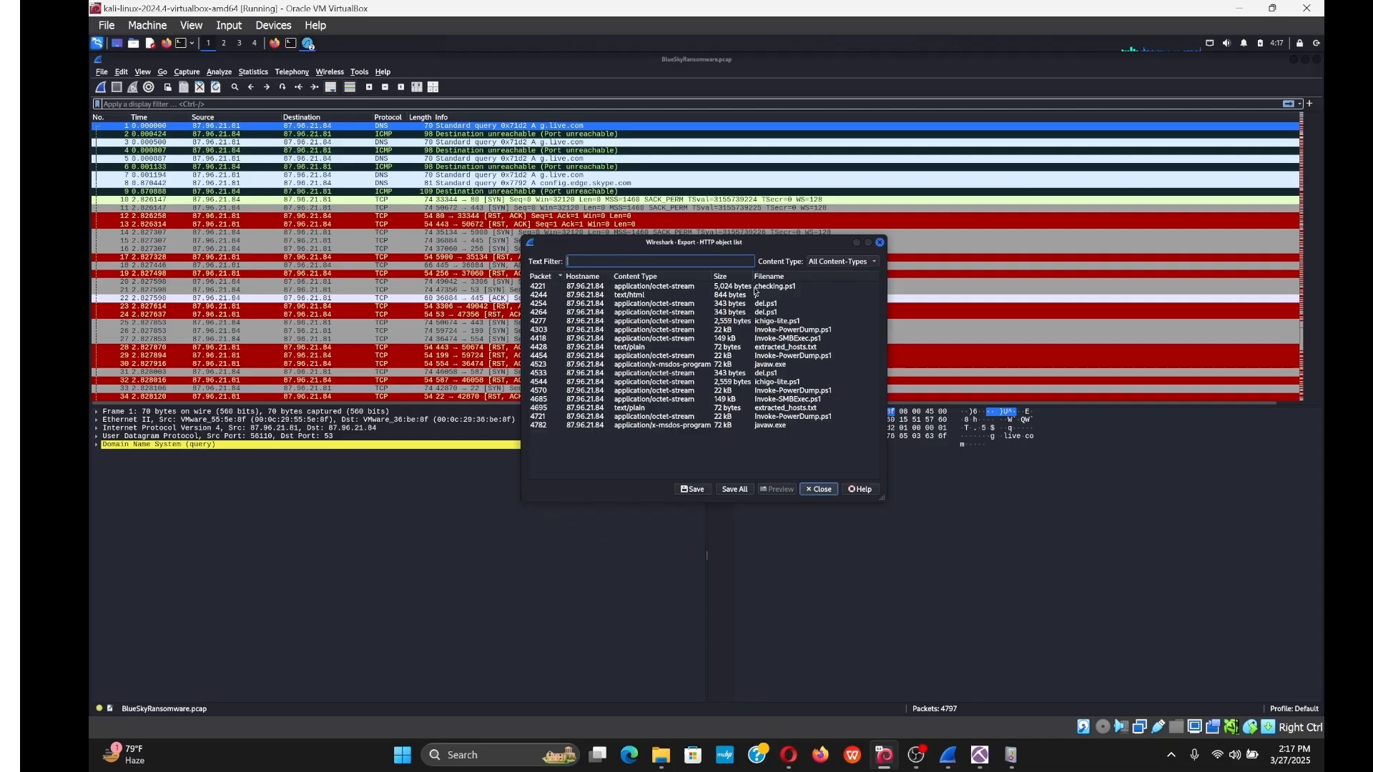
pyautogui.click(772, 429)
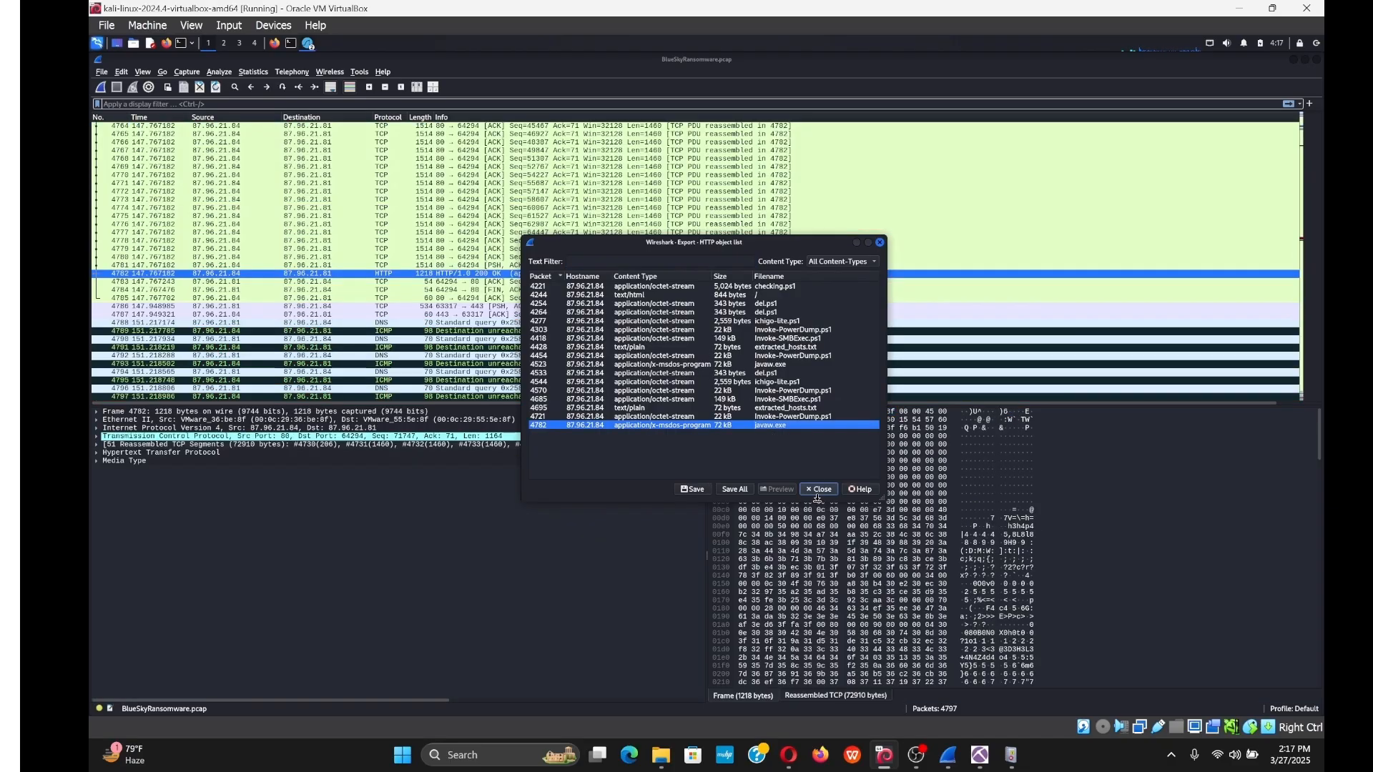
pyautogui.click(693, 490)
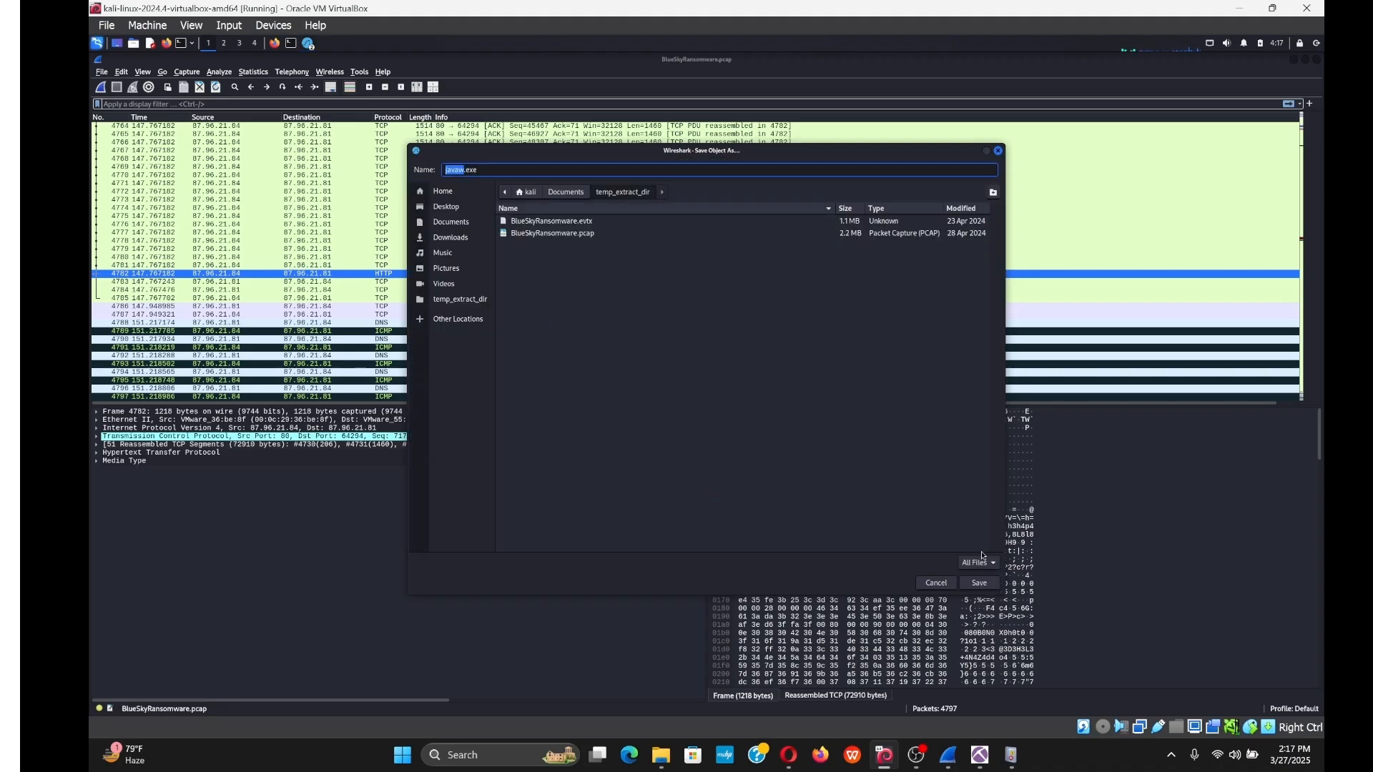
pyautogui.click(991, 582)
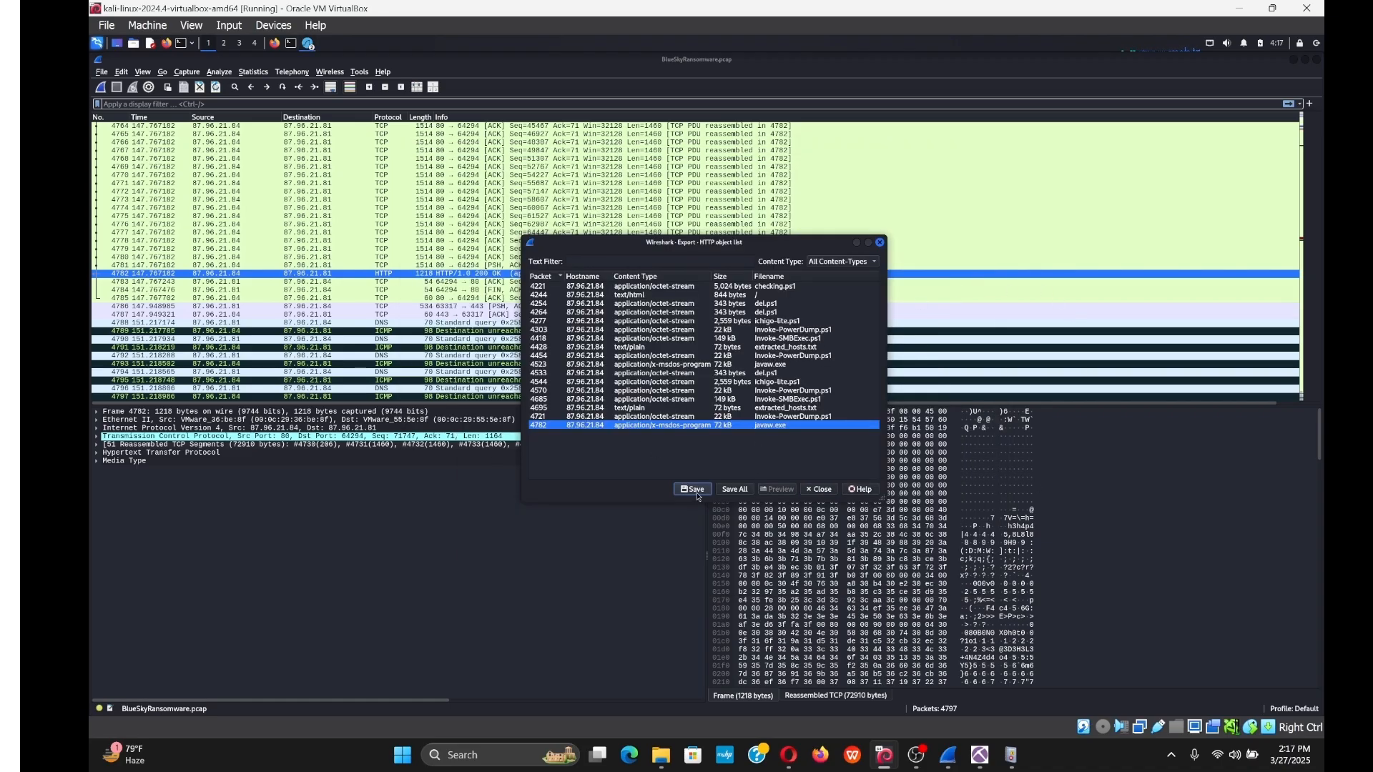
pyautogui.click(291, 44)
# Stop Wireshark and list temp_extract_dir to confirm javaw.exe is there.
pyautogui.press('Return')
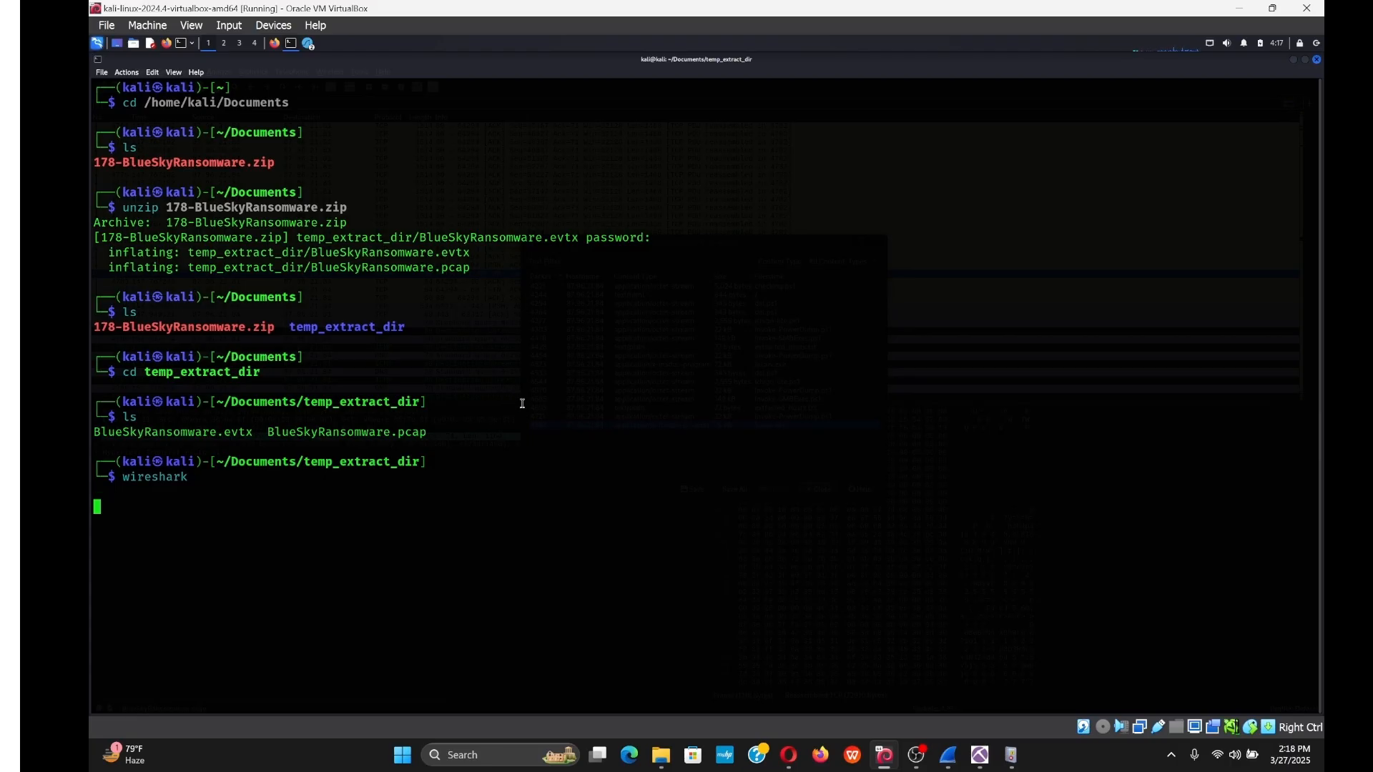
pyautogui.hotkey('ctrl', 'c')
pyautogui.write('ls')
pyautogui.press('Return')
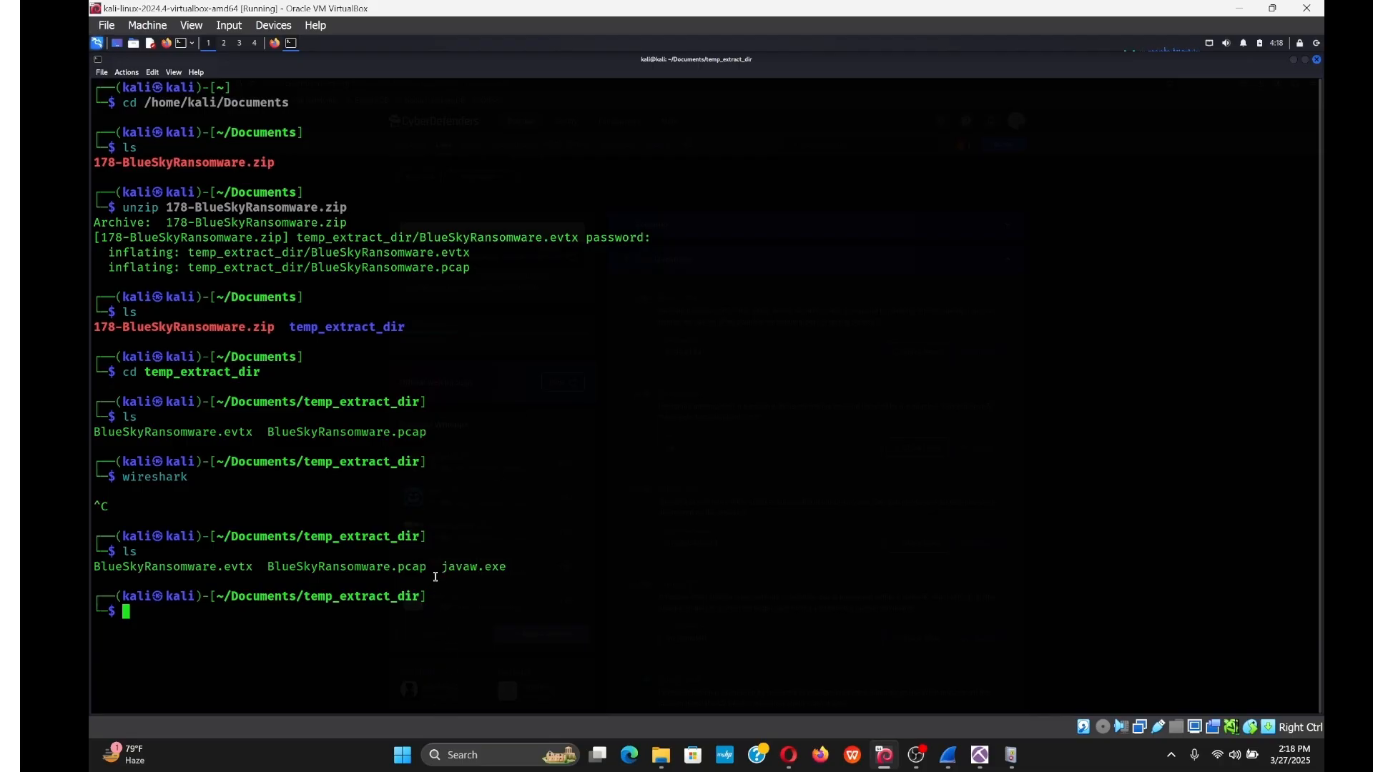
# Compute javaw.exe's MD5 hash, d8a44d2ed34b5fee7c8e24d998f805d9, and copy it.
pyautogui.write('md5sum javaw.exe')
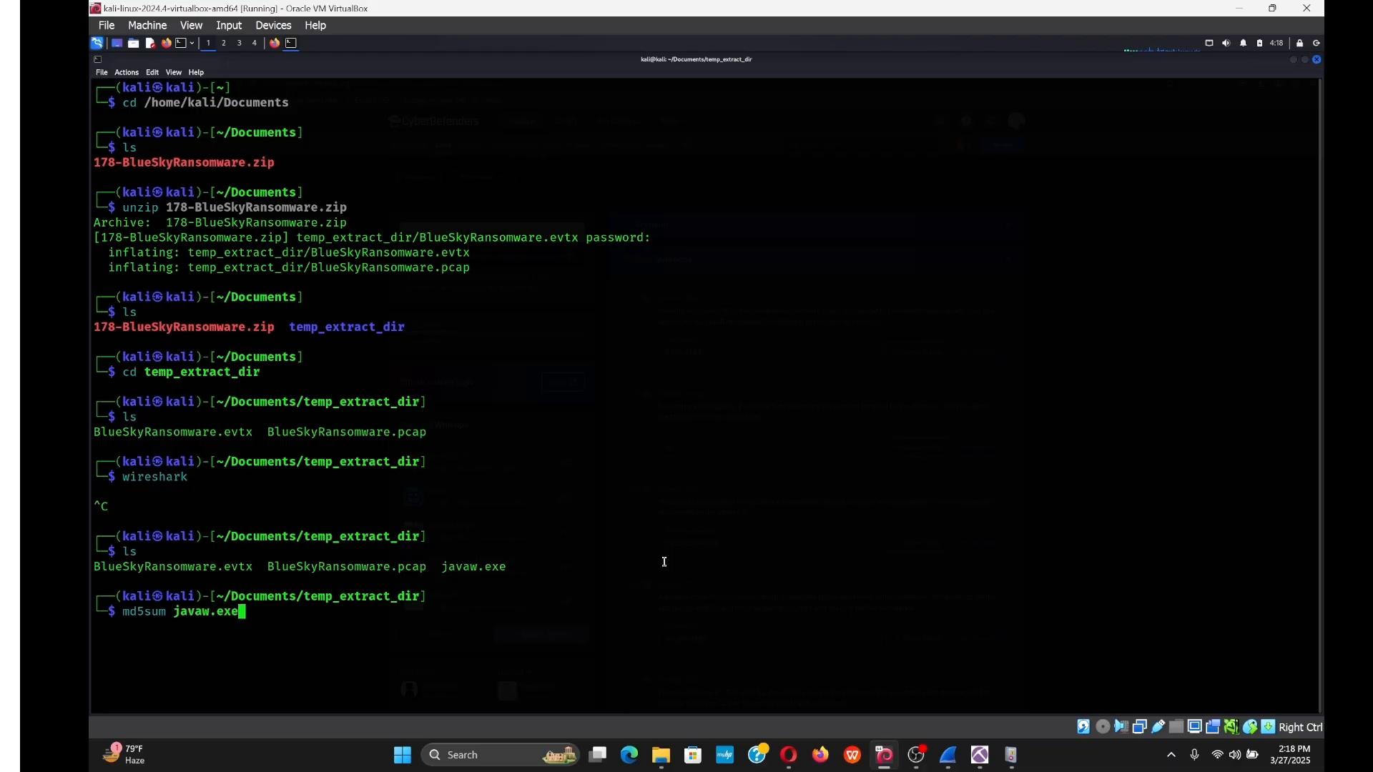
pyautogui.press('Return')
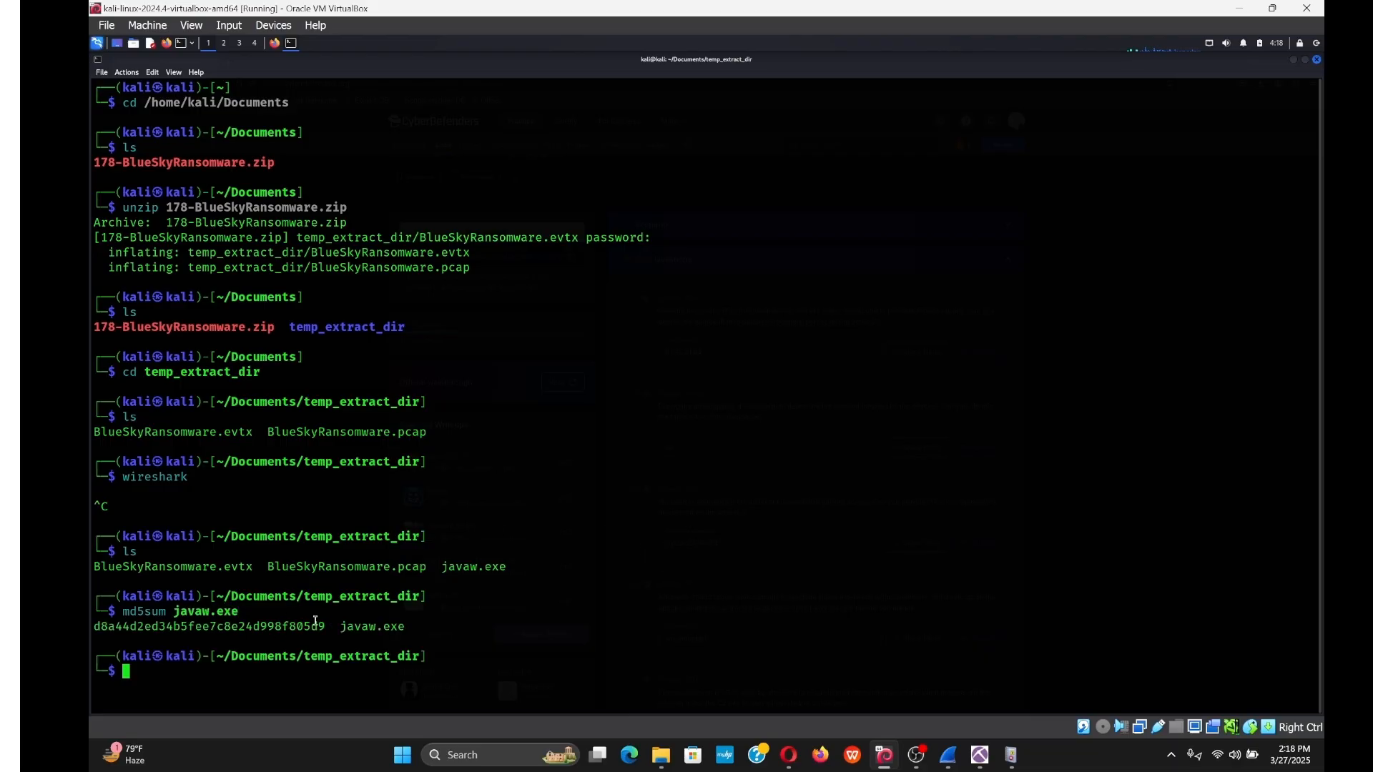
pyautogui.moveTo(327, 627); pyautogui.dragTo(94, 627)
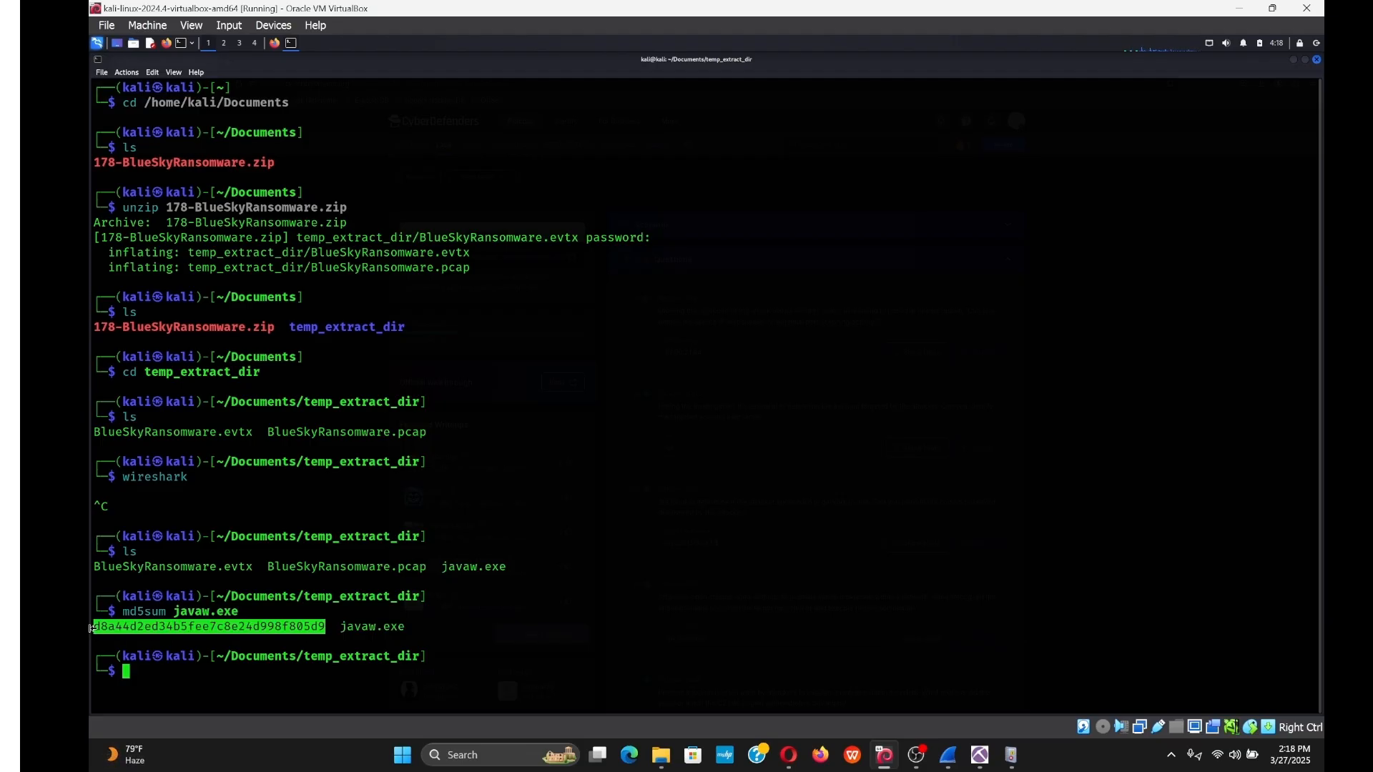
pyautogui.rightClick(98, 627)
pyautogui.click(133, 462)
pyautogui.click(274, 43)
pyautogui.hotkey('ctrl', 't')
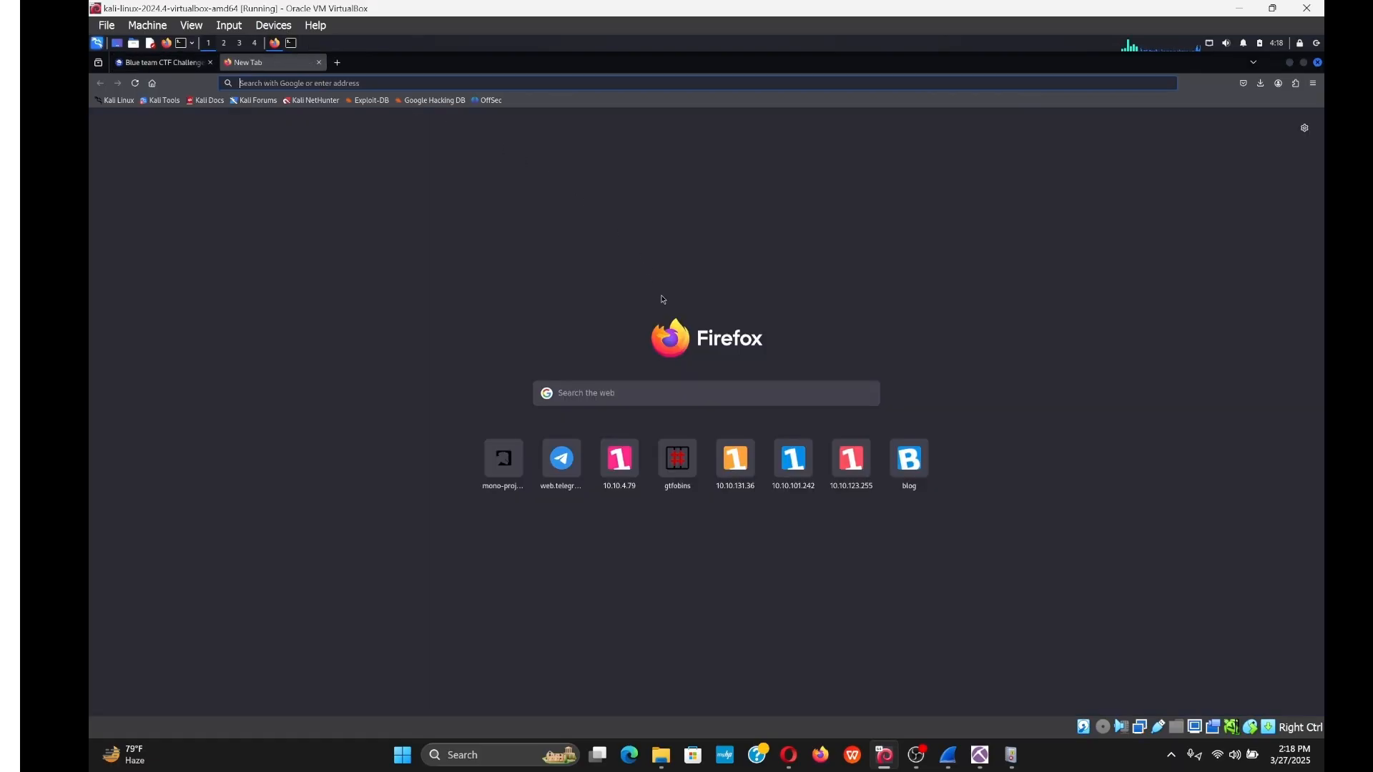
# Search the web for virustotal and open the VirusTotal home page.
pyautogui.click(668, 389)
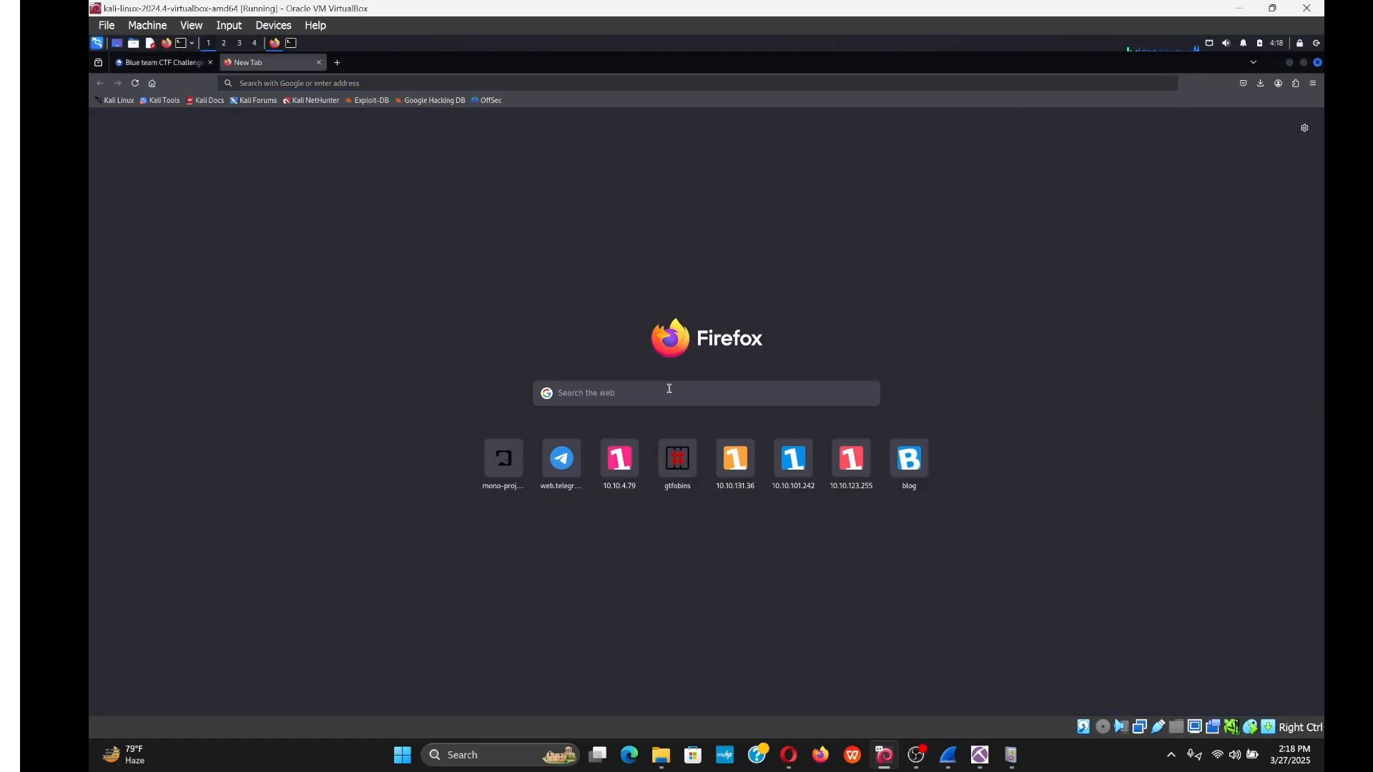
pyautogui.write('virus')
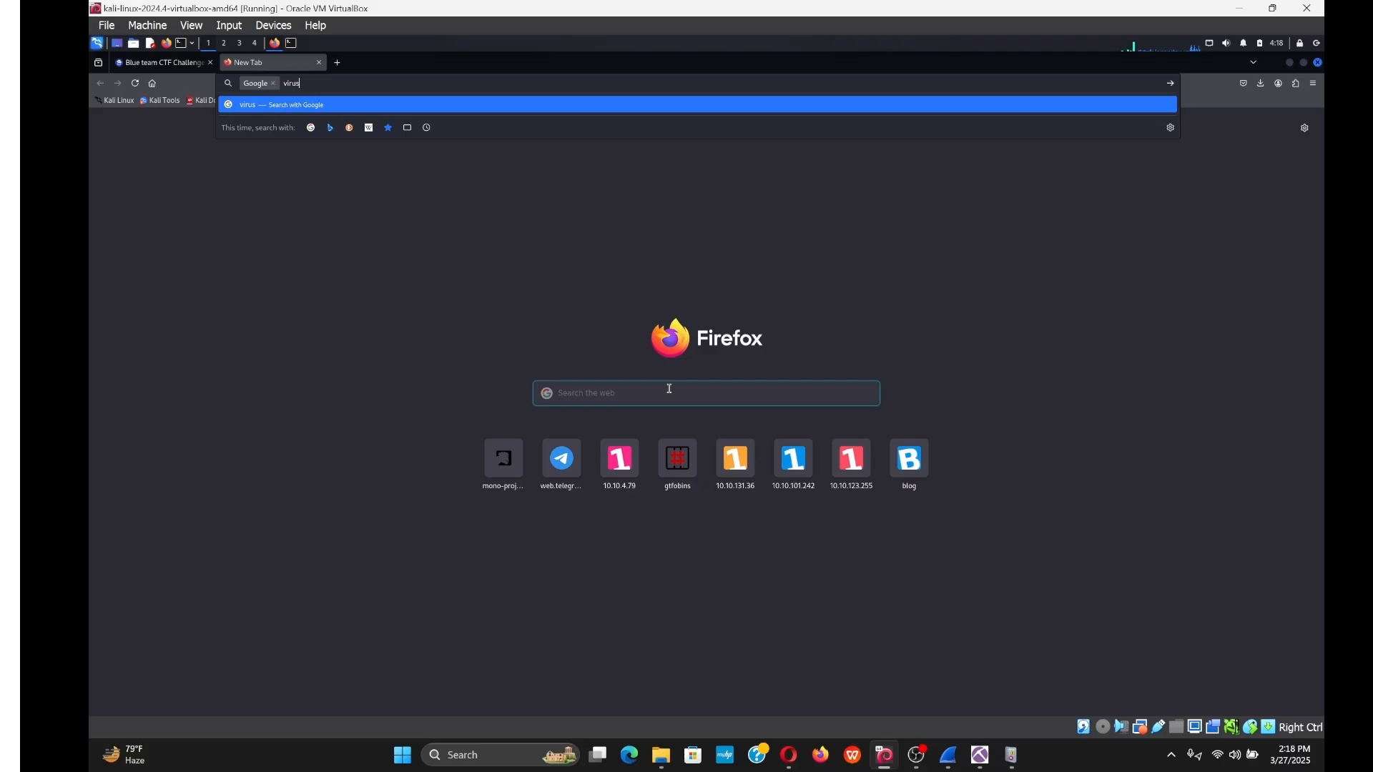
pyautogui.write('total.o')
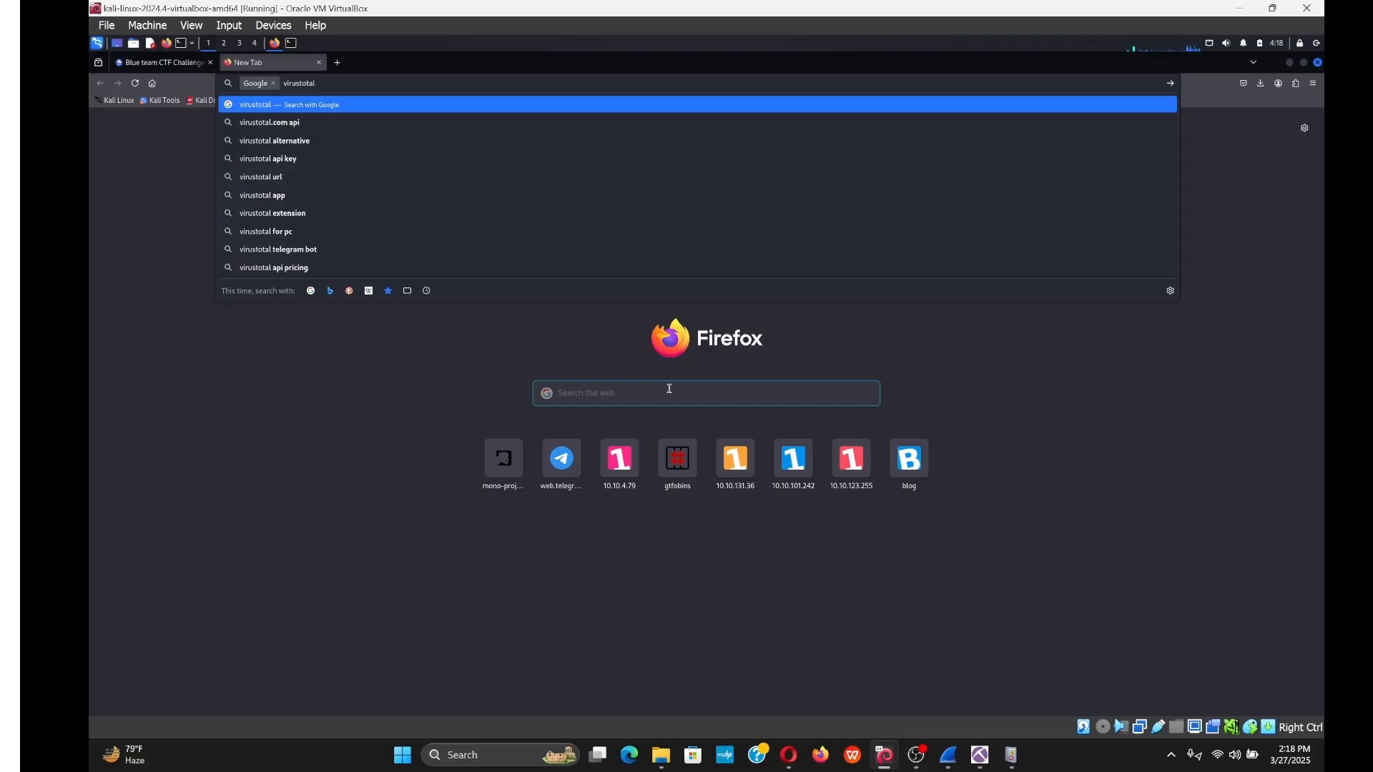
pyautogui.press('BackSpace')
pyautogui.press('BackSpace')
pyautogui.press('Return')
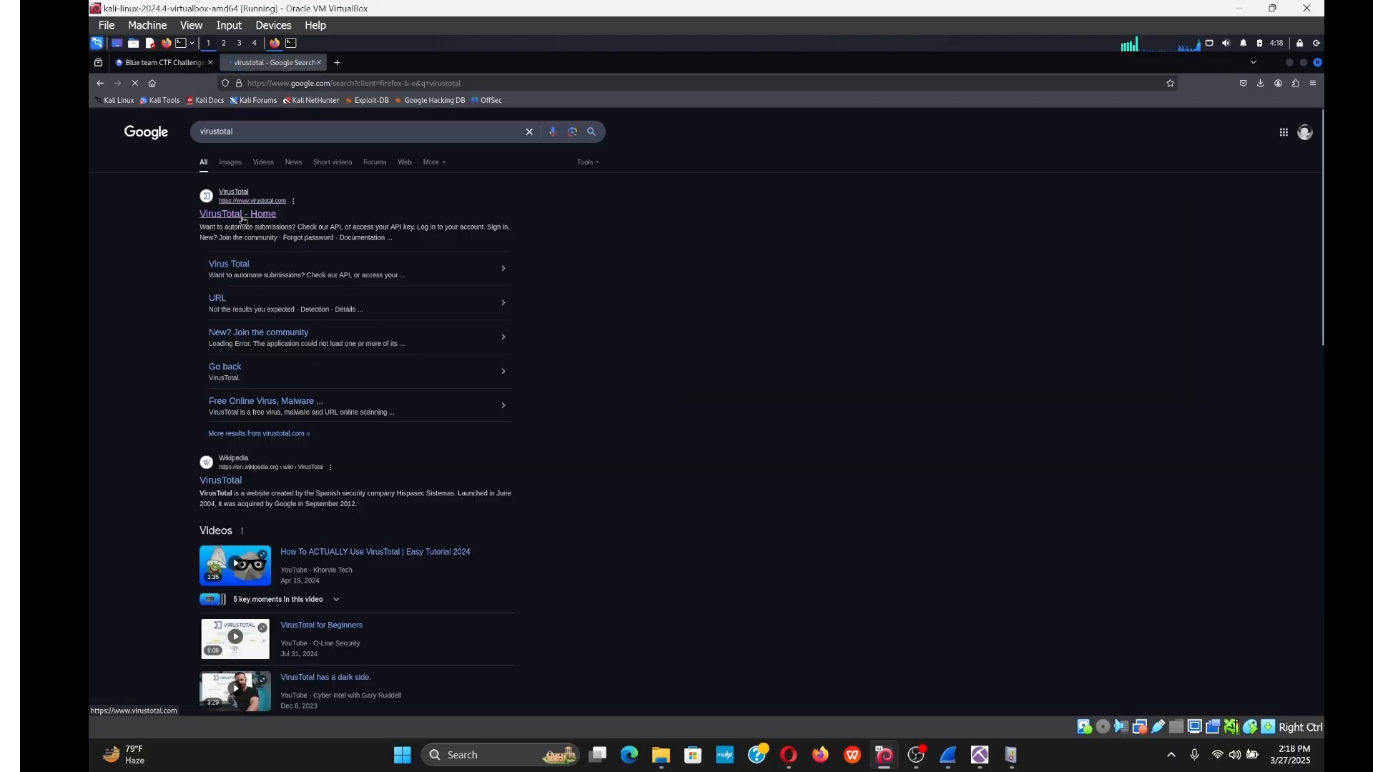
pyautogui.click(243, 216)
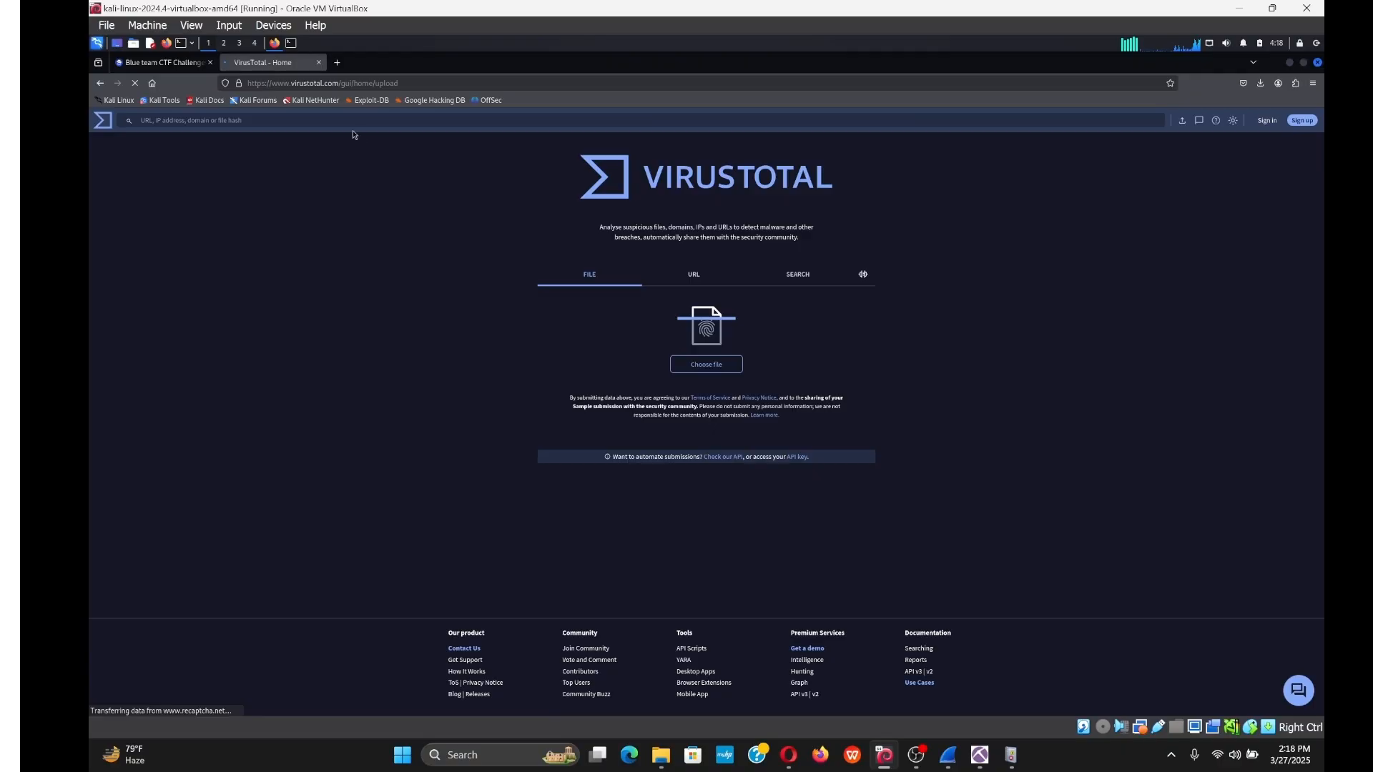
# Look up javaw.exe's hash on VirusTotal, which shows 66/73 malicious detections.
pyautogui.hotkey('ctrl', 'v')
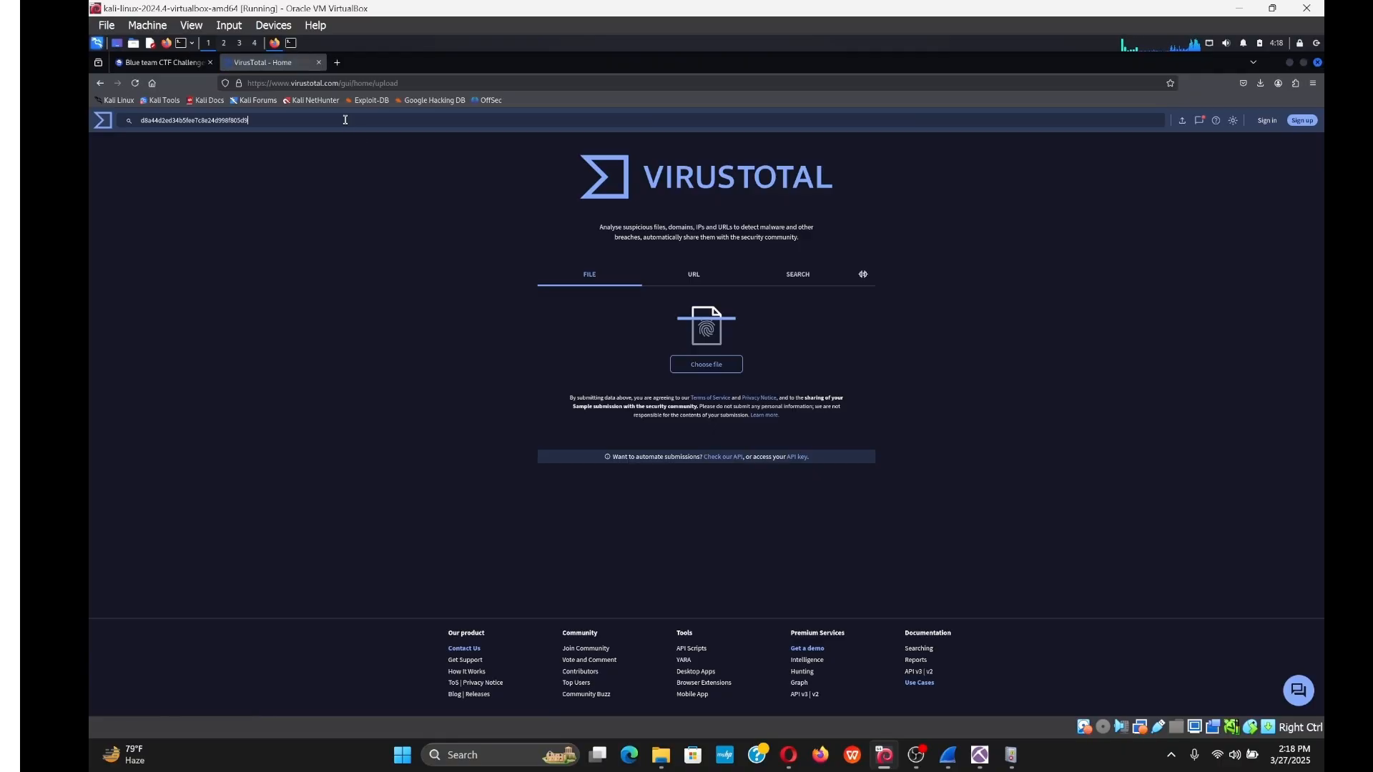
pyautogui.press('Return')
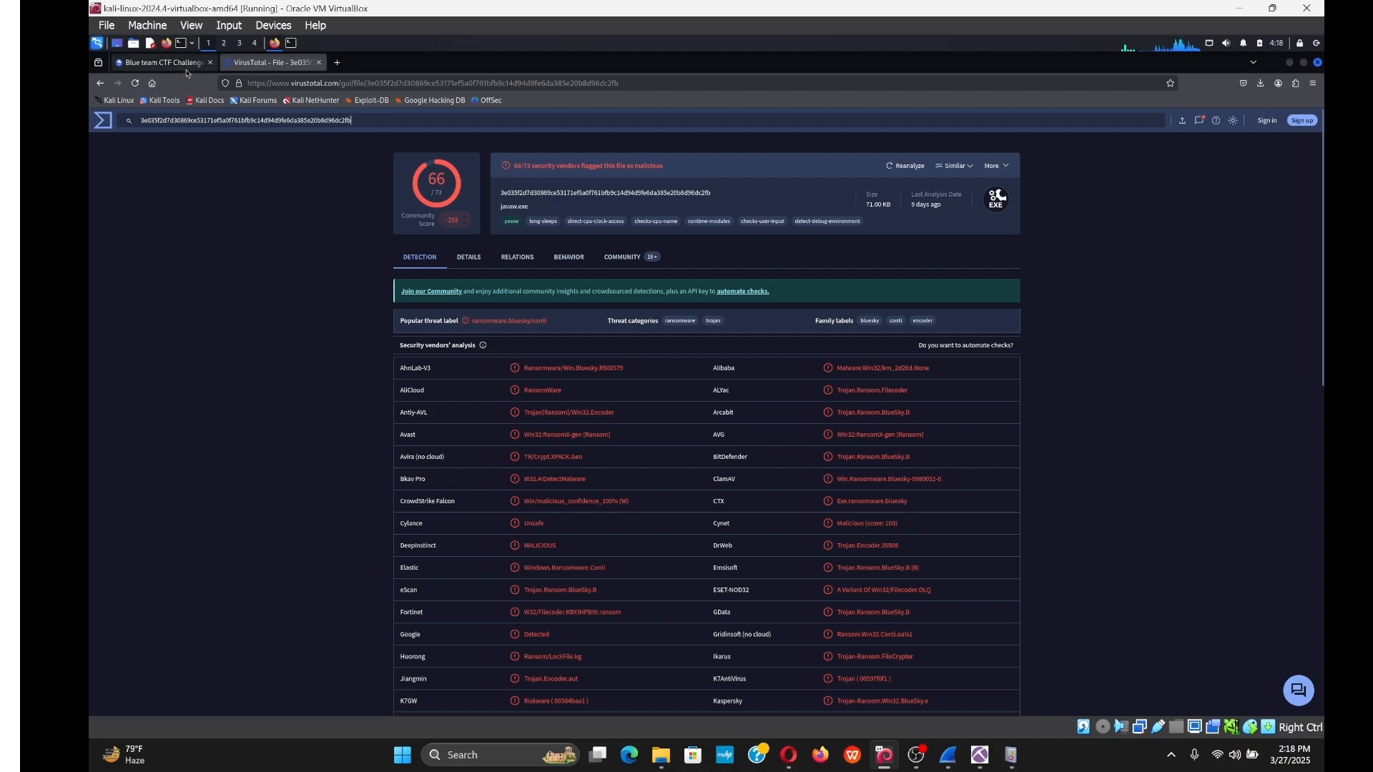
pyautogui.click(161, 62)
pyautogui.scroll(-7, 726, 315)
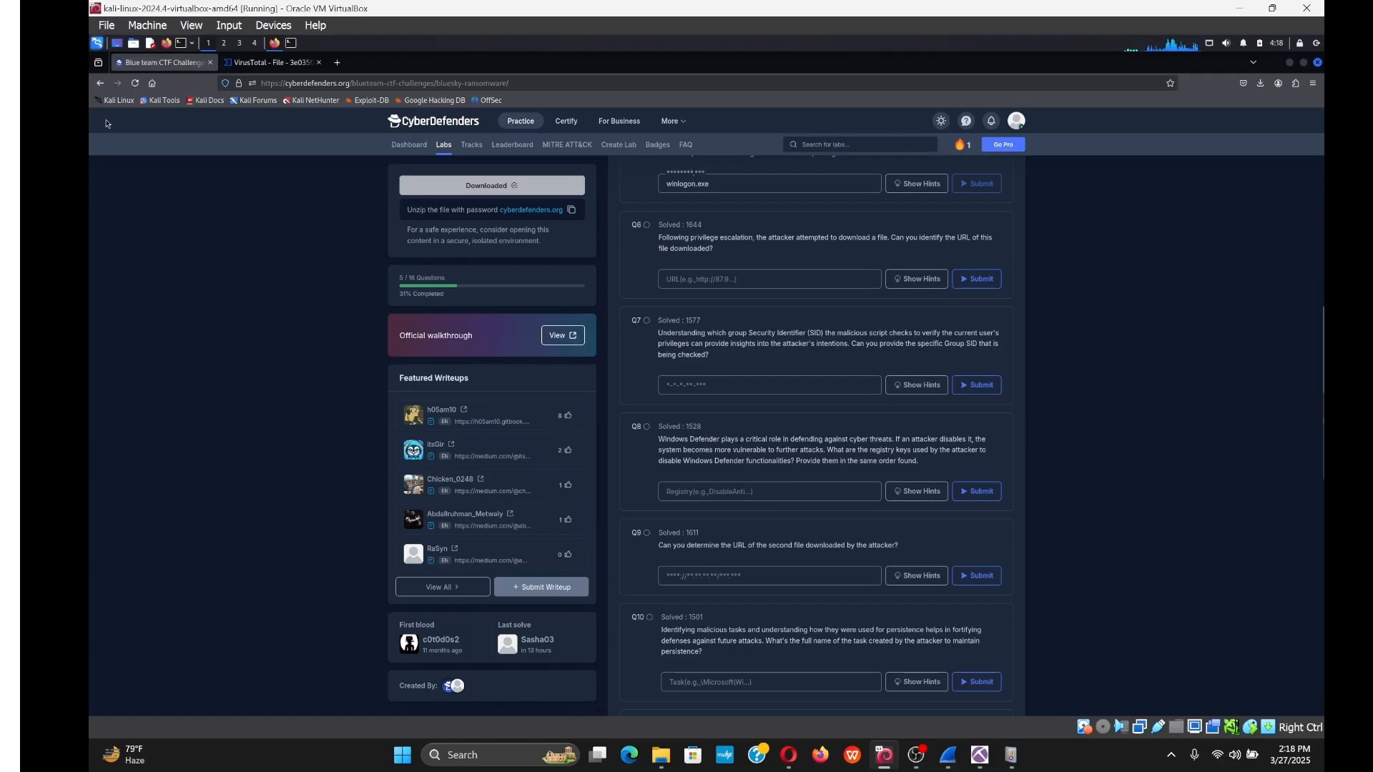
# Reload the lab to show 14/16 progress and read questions 15 and 16 on ransom note and family.
pyautogui.click(140, 84)
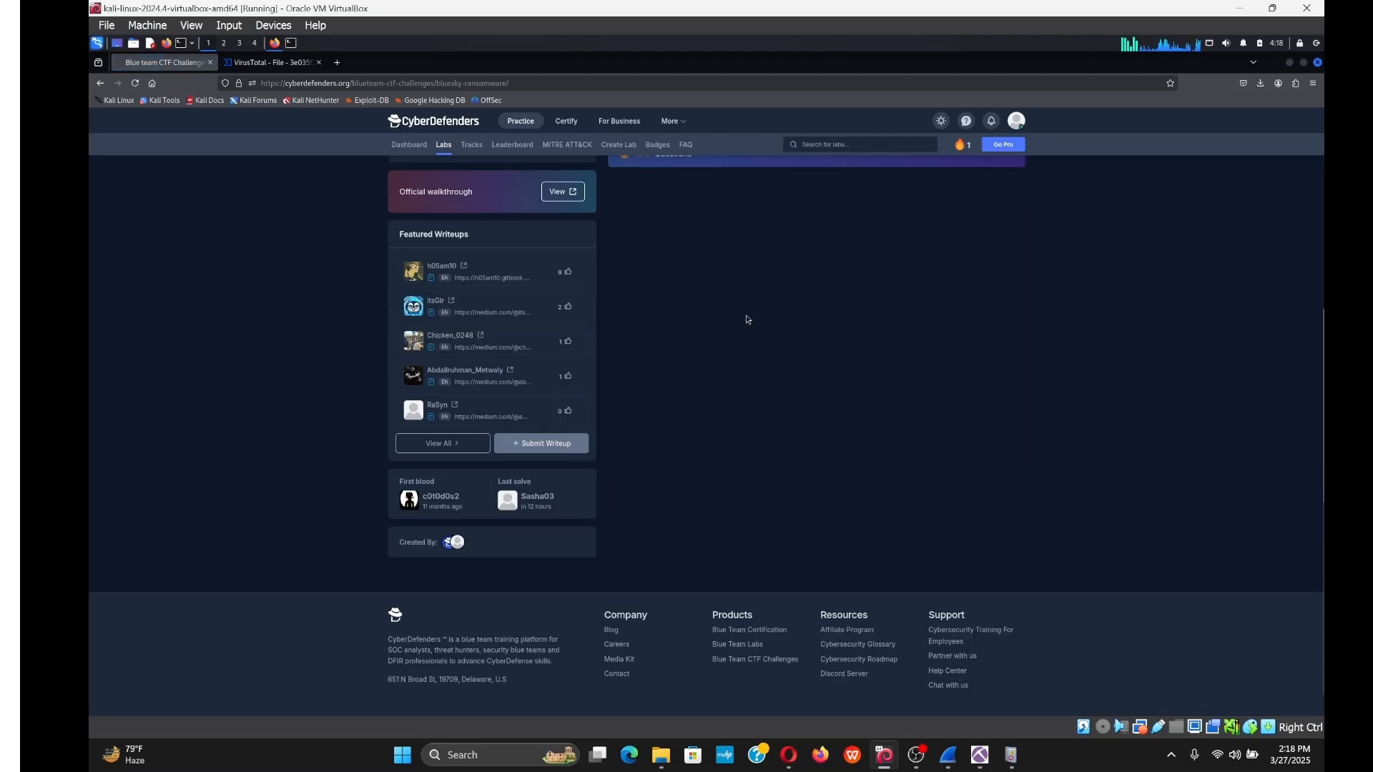
pyautogui.click(741, 214)
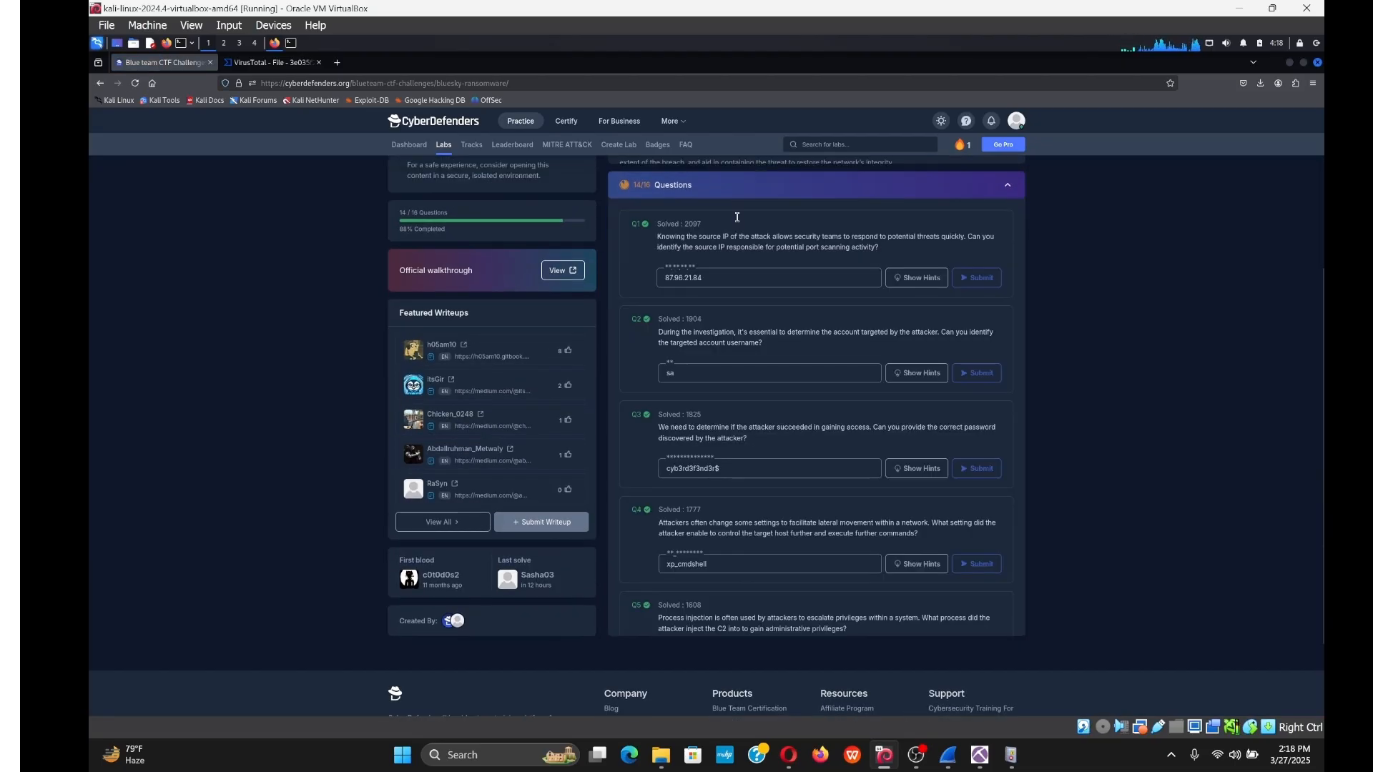
pyautogui.scroll(-4, 751, 300)
pyautogui.scroll(-10, 759, 342)
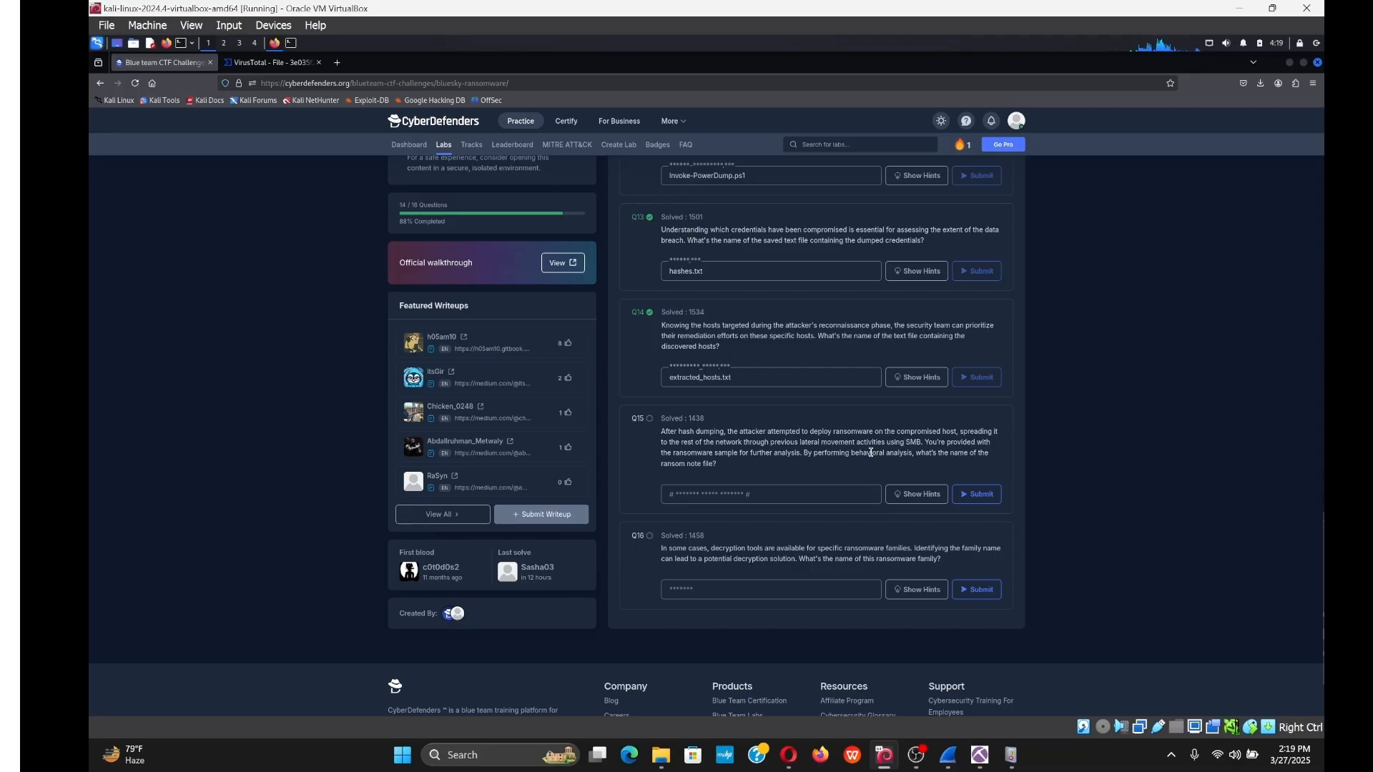
pyautogui.moveTo(852, 453); pyautogui.dragTo(913, 452)
pyautogui.click(842, 484)
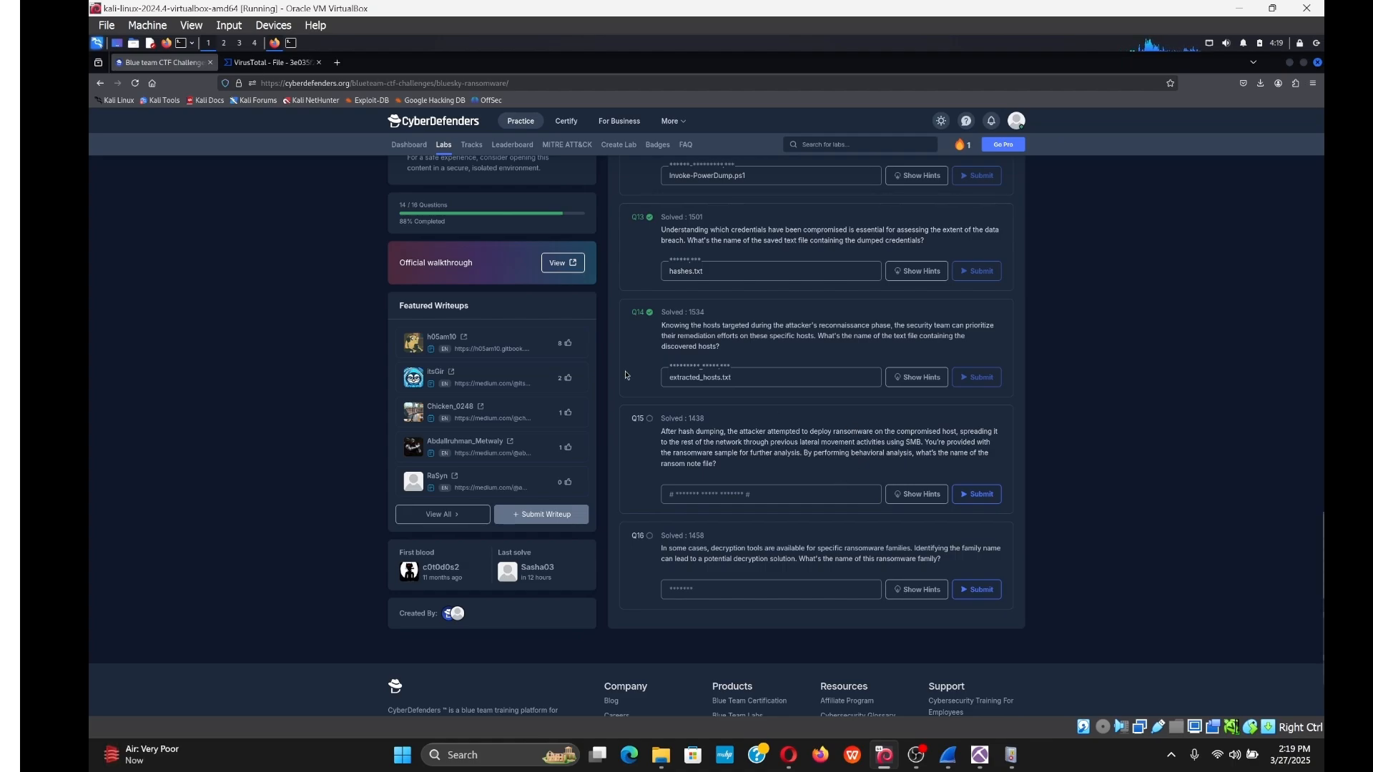
pyautogui.click(263, 66)
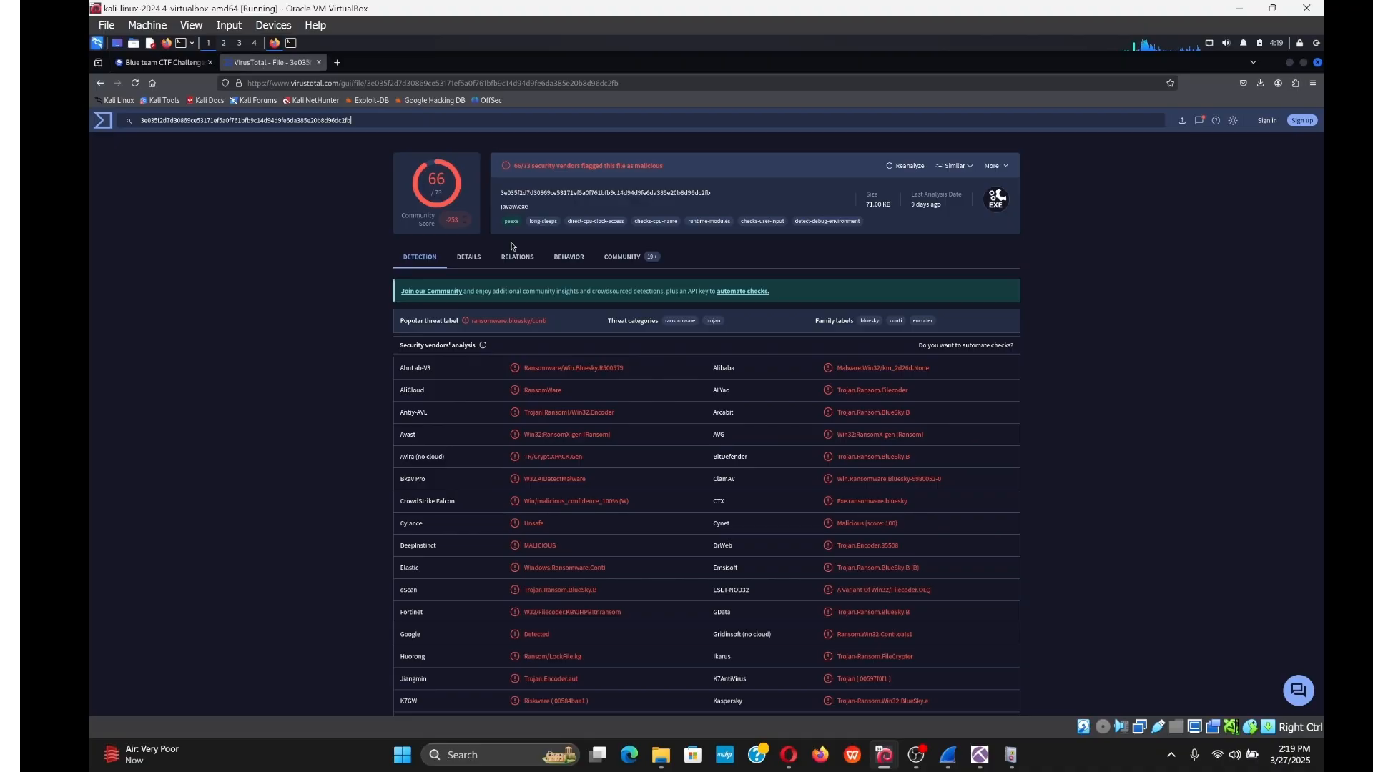
# Open the sandbox behavior report for javaw.exe and scroll through its sections.
pyautogui.click(570, 257)
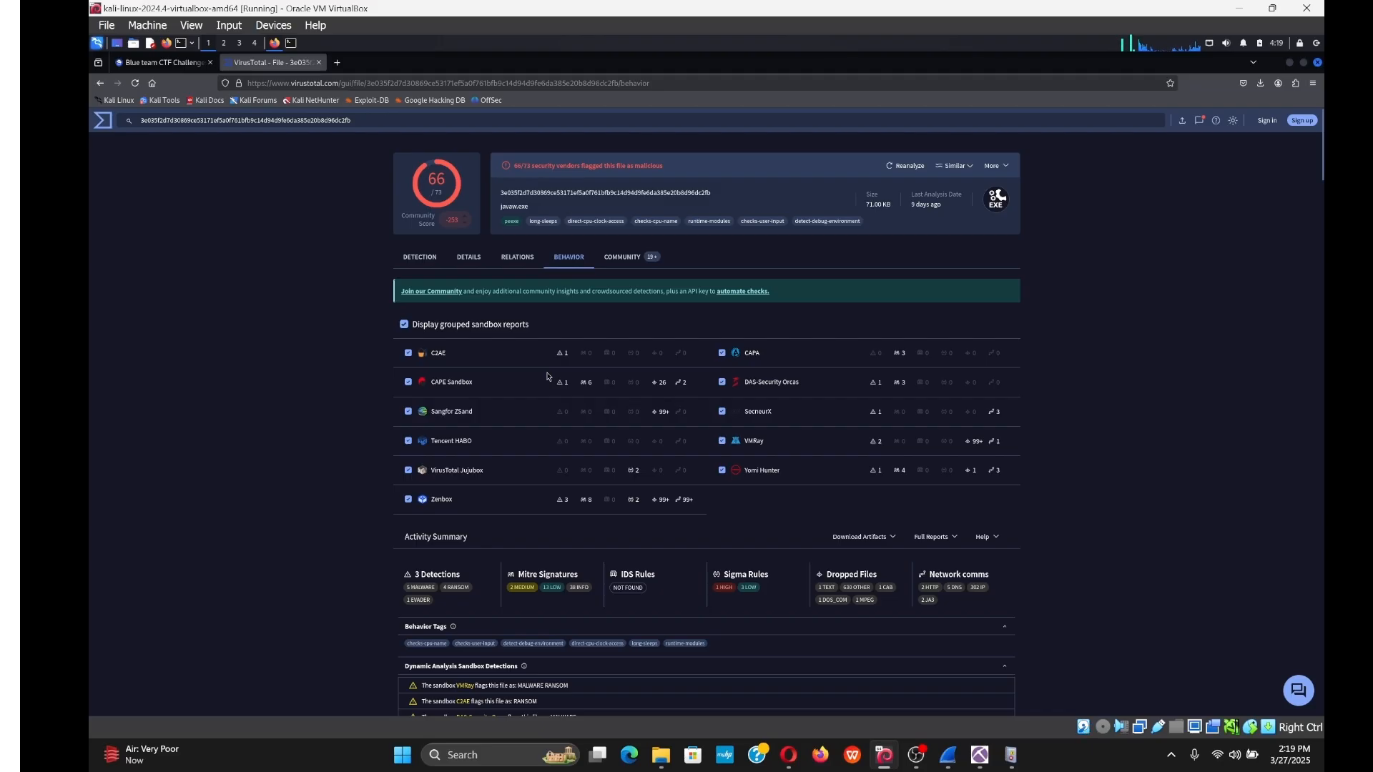
pyautogui.scroll(-2, 548, 377)
pyautogui.scroll(-10, 547, 377)
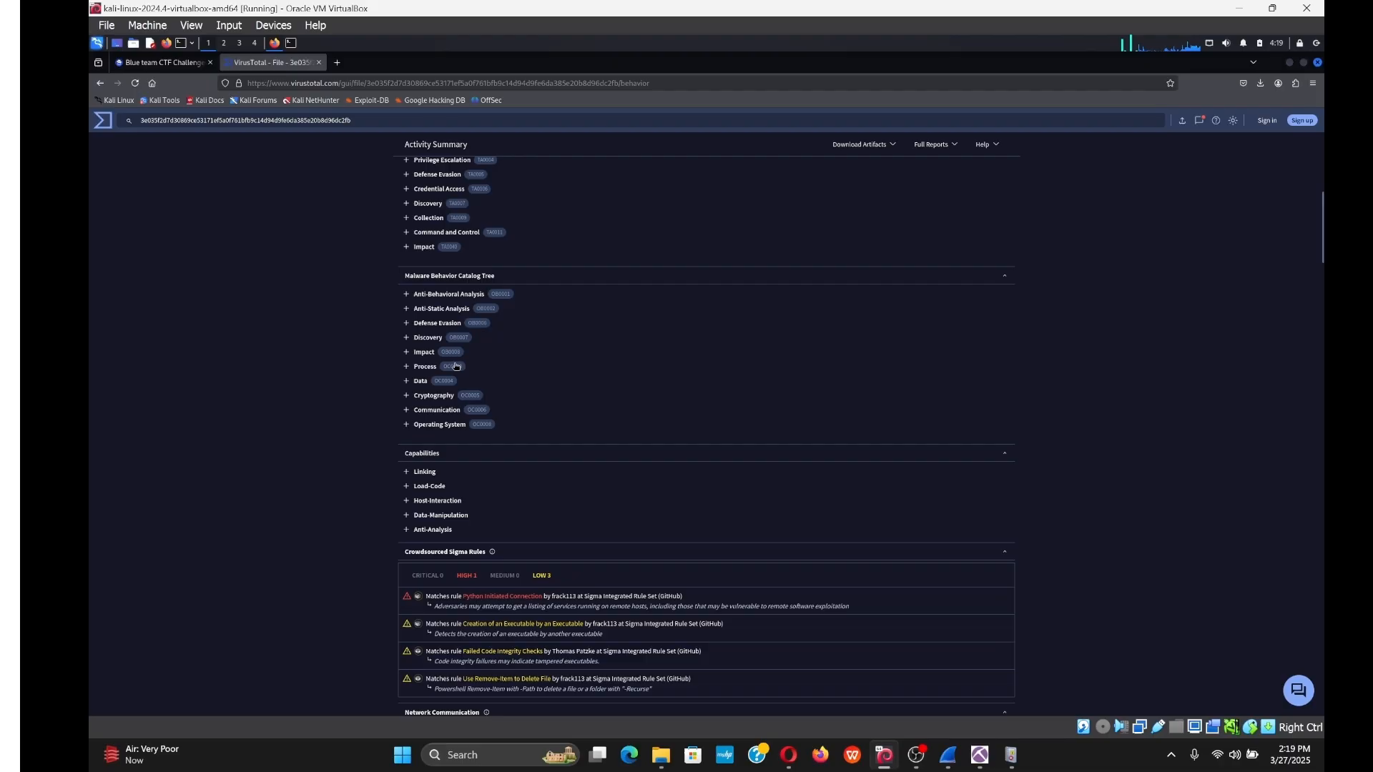
pyautogui.scroll(-7, 374, 454)
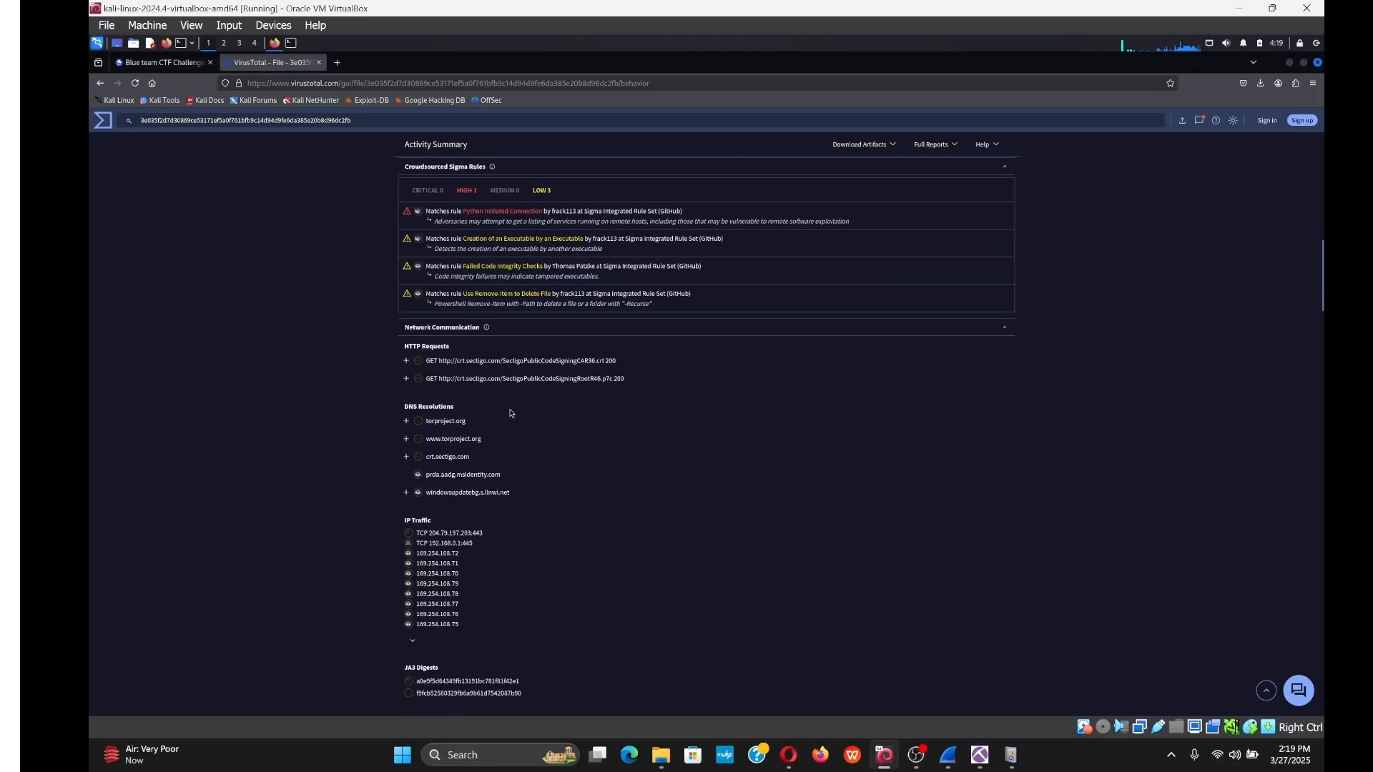
pyautogui.scroll(-3, 535, 421)
pyautogui.scroll(-3, 535, 421)
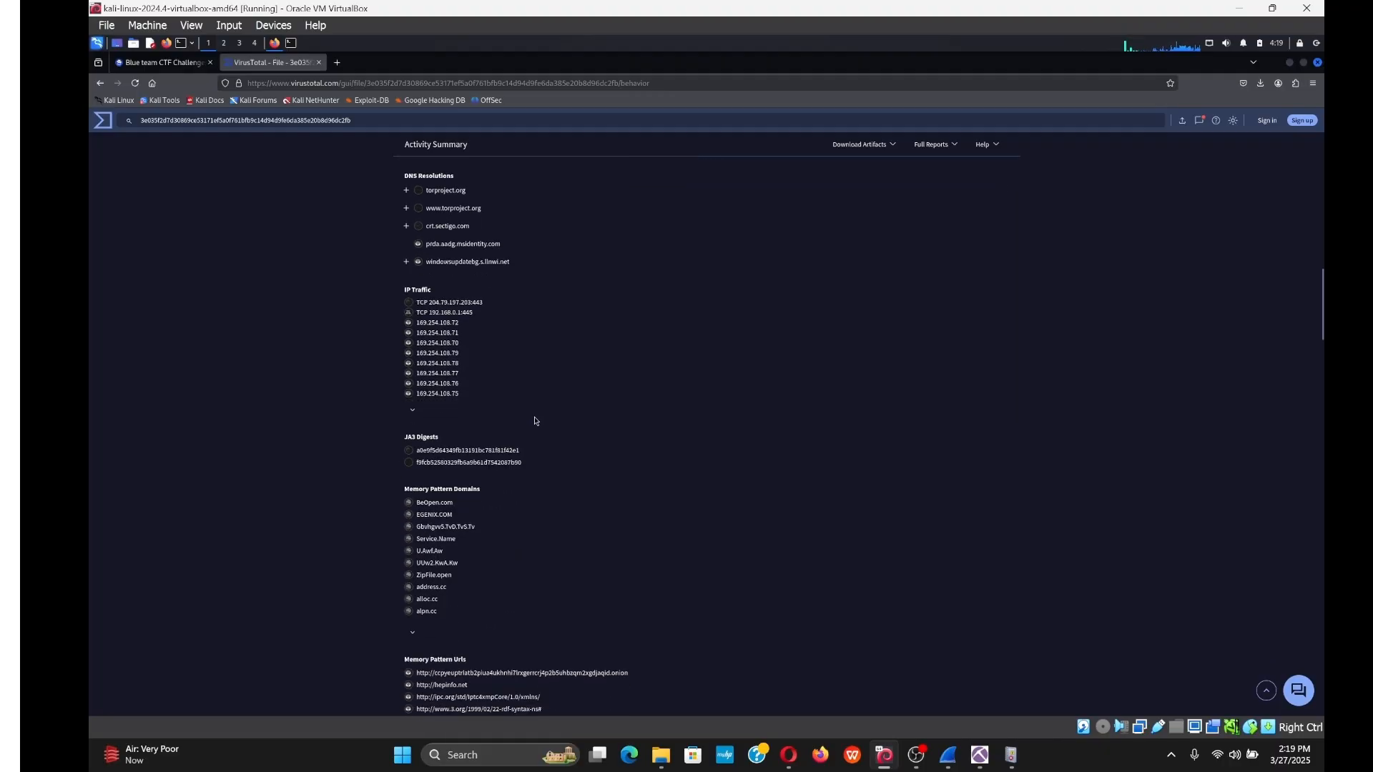
pyautogui.scroll(-9, 535, 422)
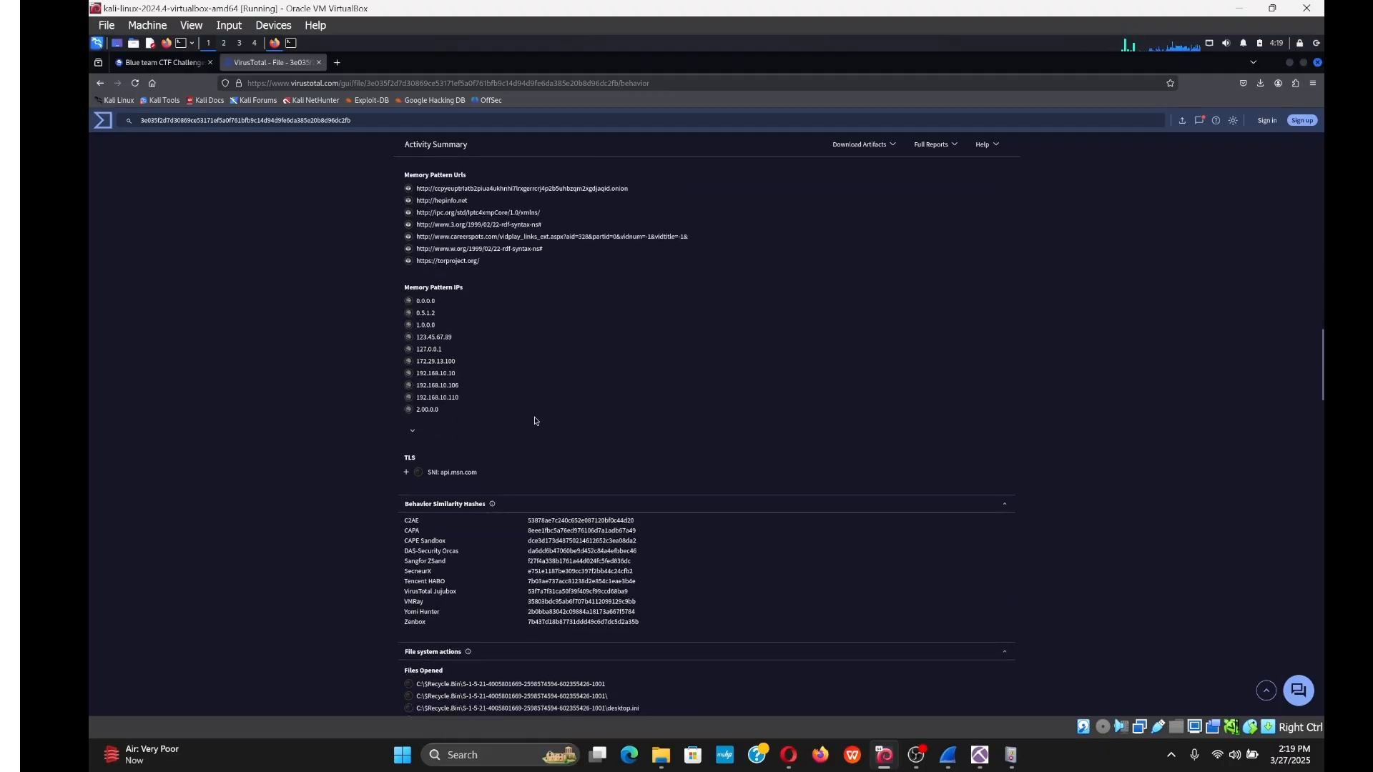
pyautogui.scroll(-8, 534, 428)
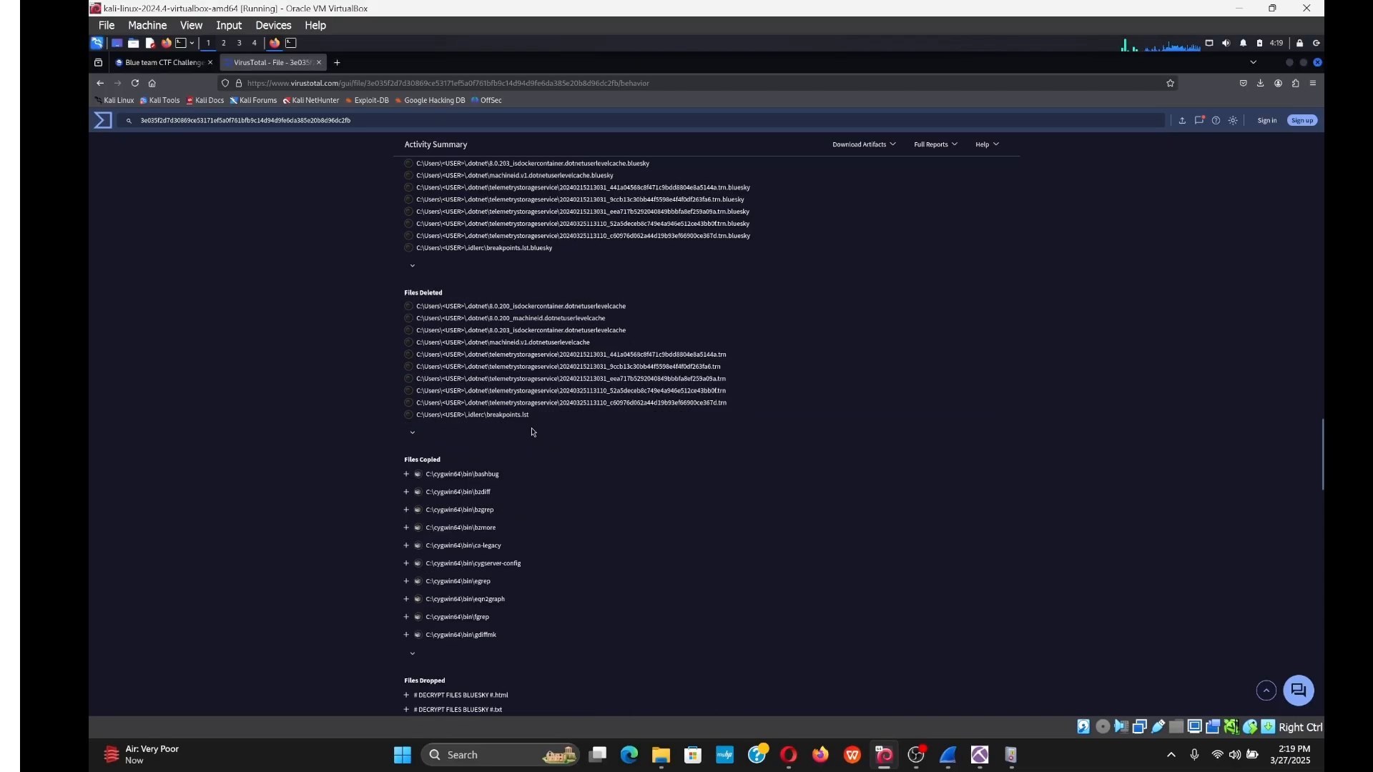
pyautogui.scroll(2, 532, 432)
pyautogui.scroll(-1, 532, 434)
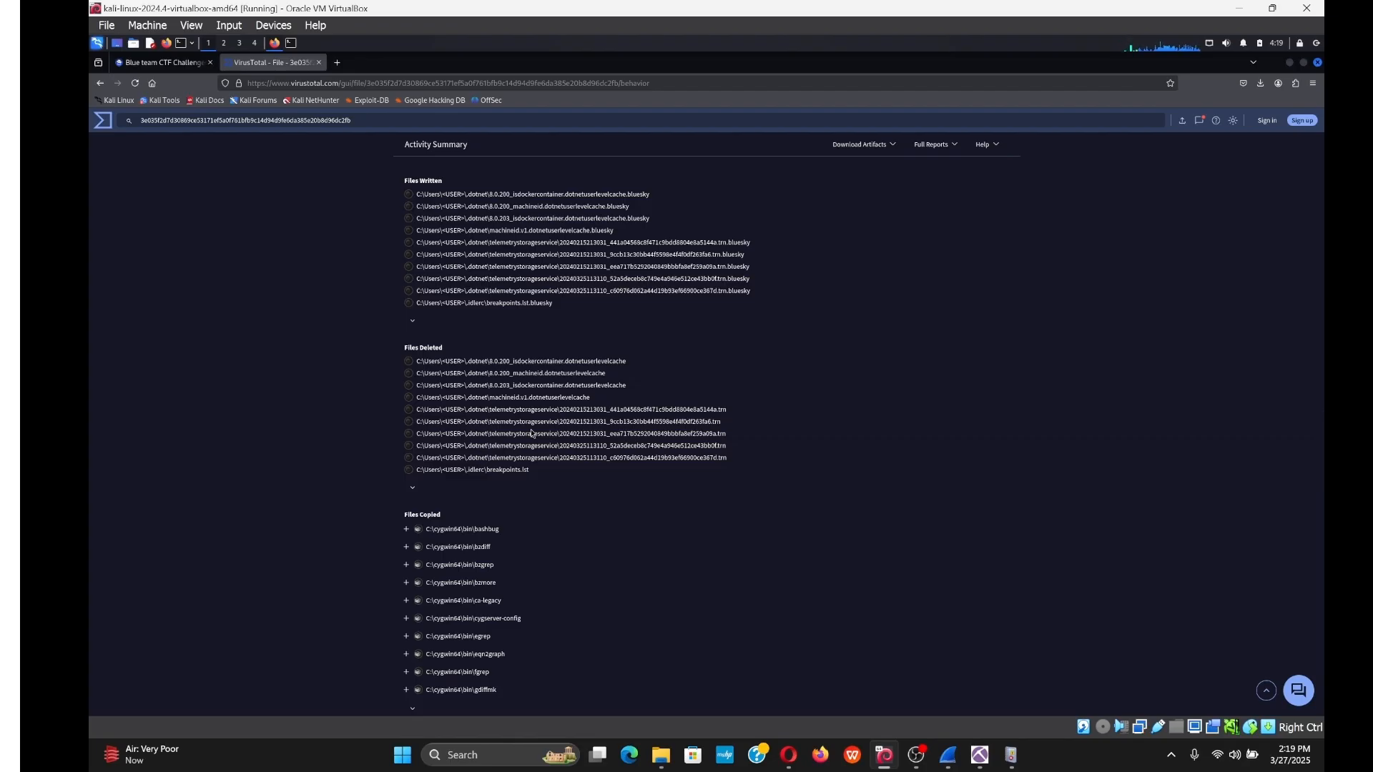
pyautogui.scroll(-3, 543, 449)
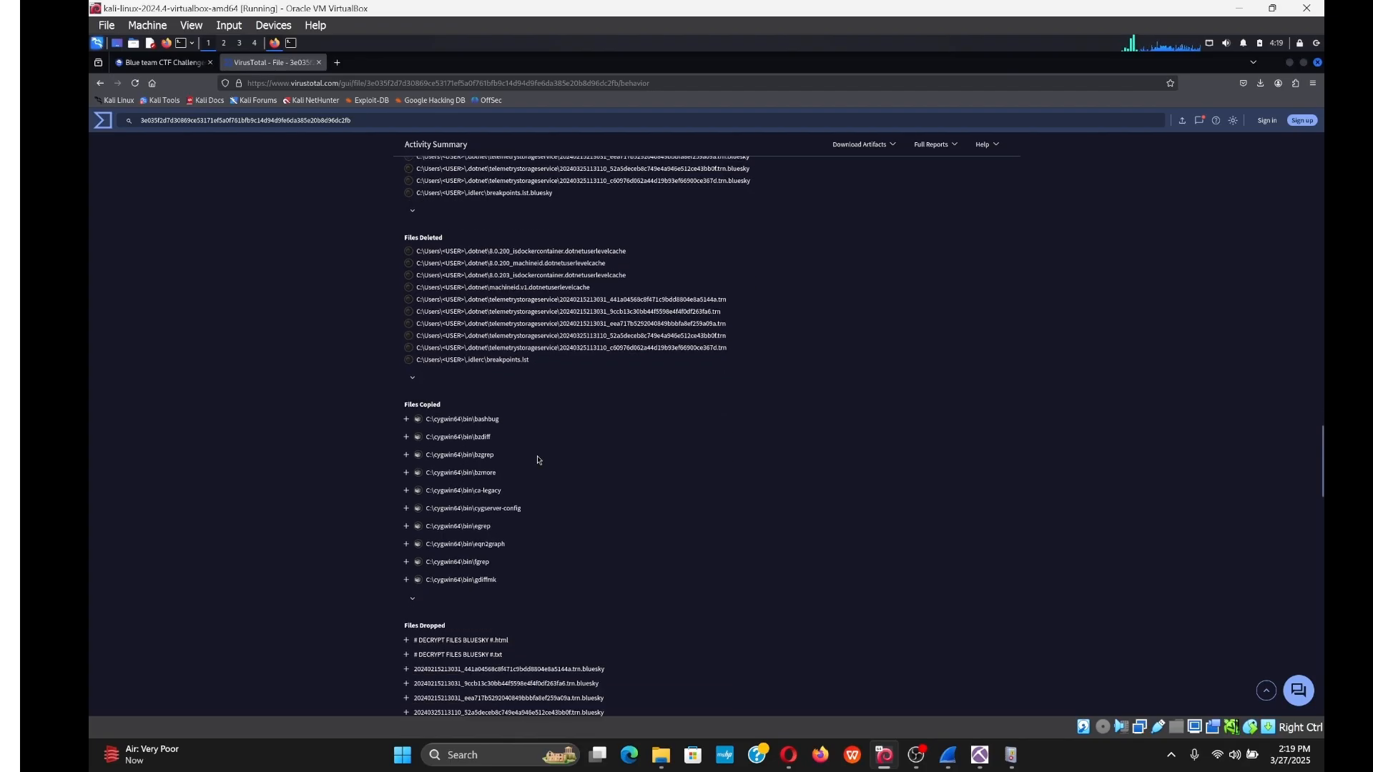
pyautogui.scroll(-2, 538, 460)
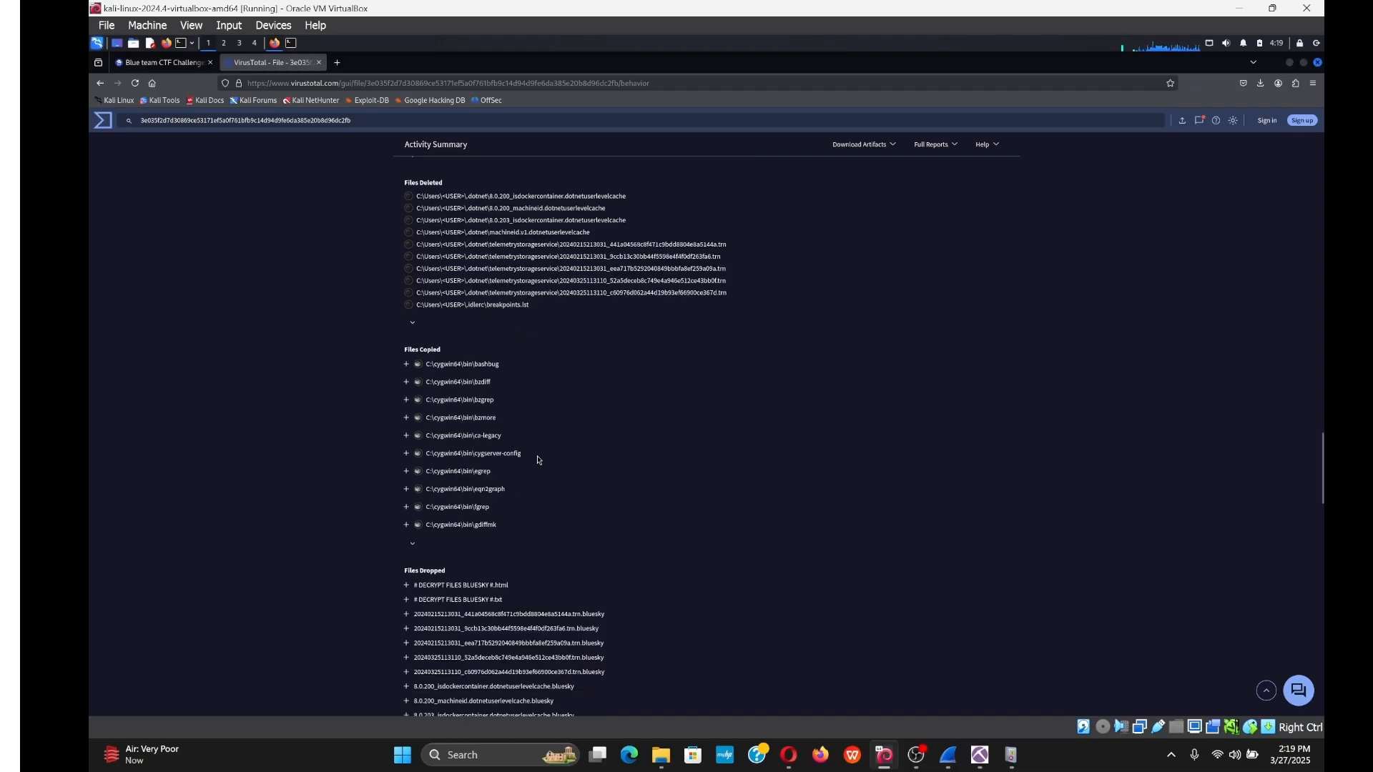
pyautogui.scroll(-3, 537, 459)
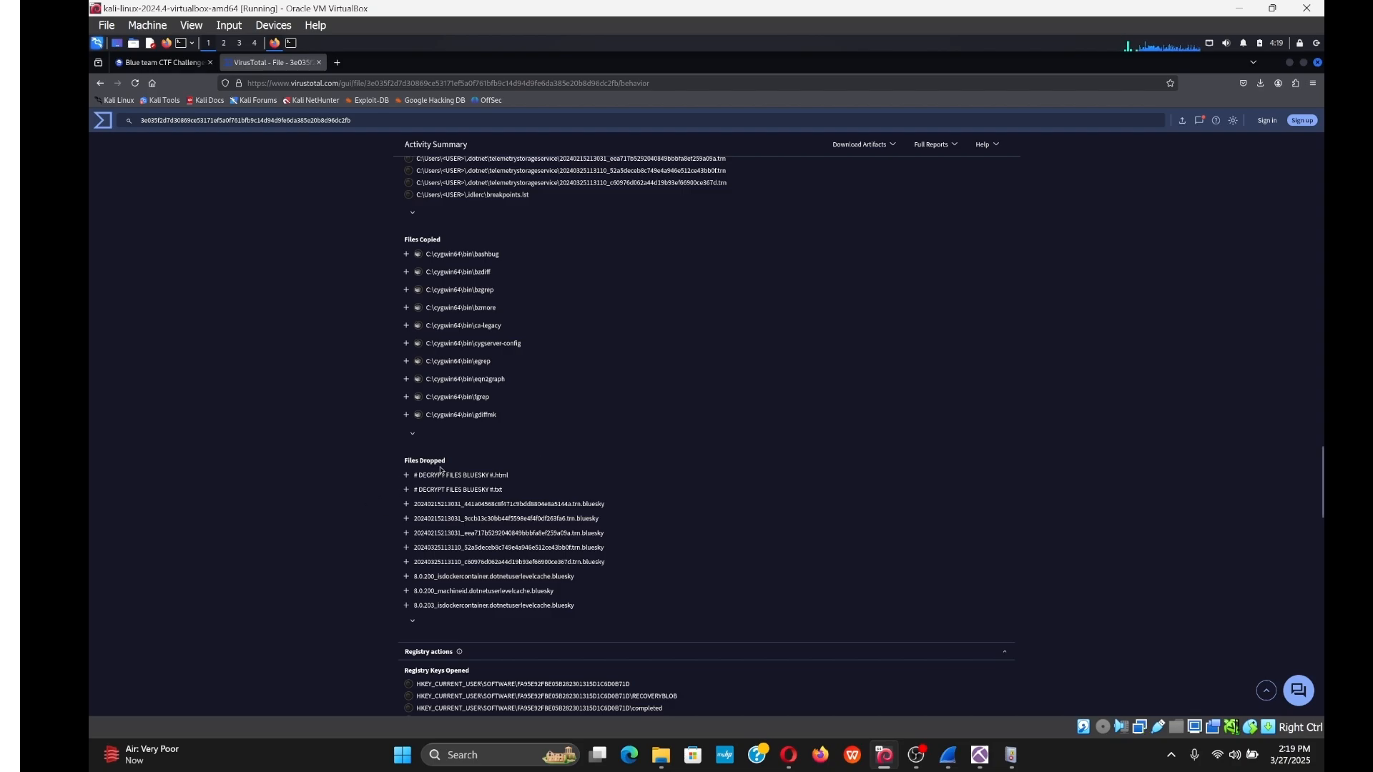
pyautogui.scroll(-9, 455, 522)
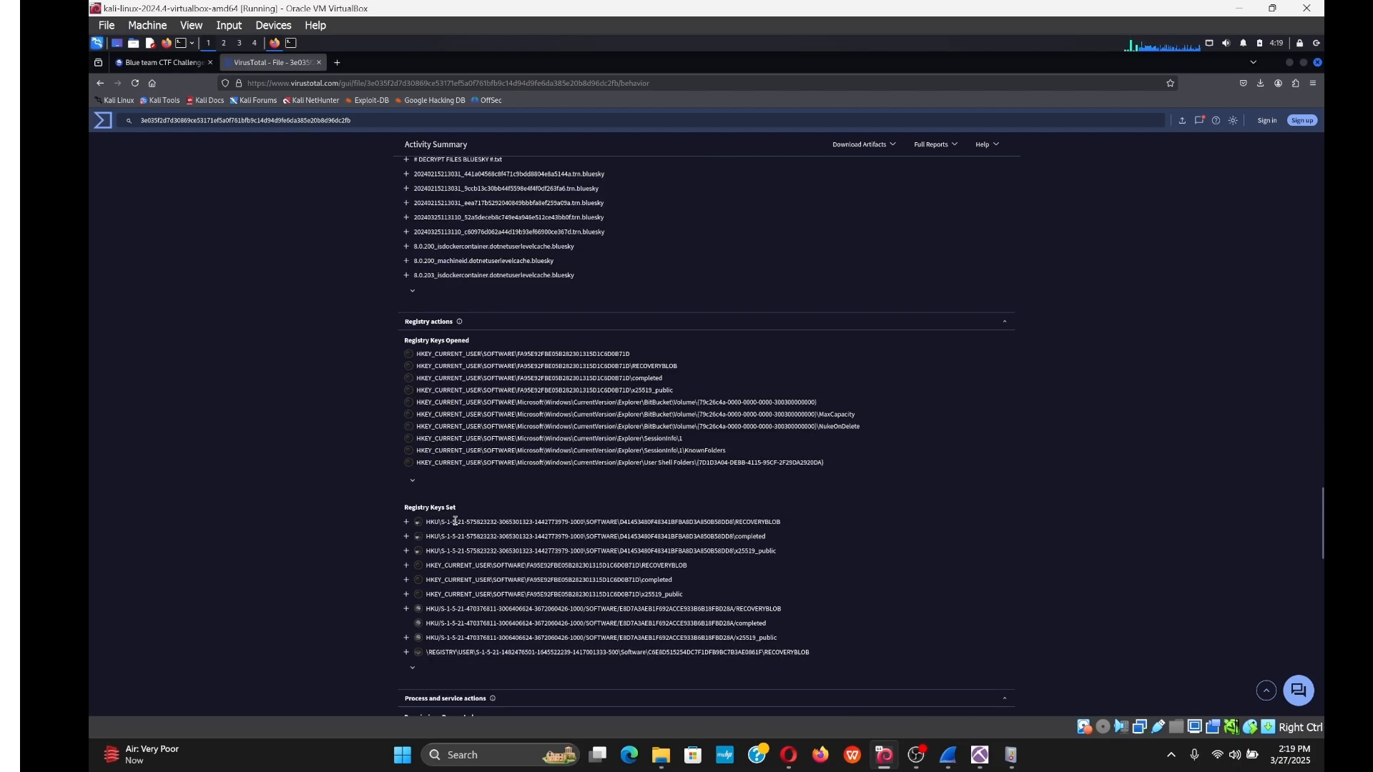
pyautogui.scroll(-4, 454, 525)
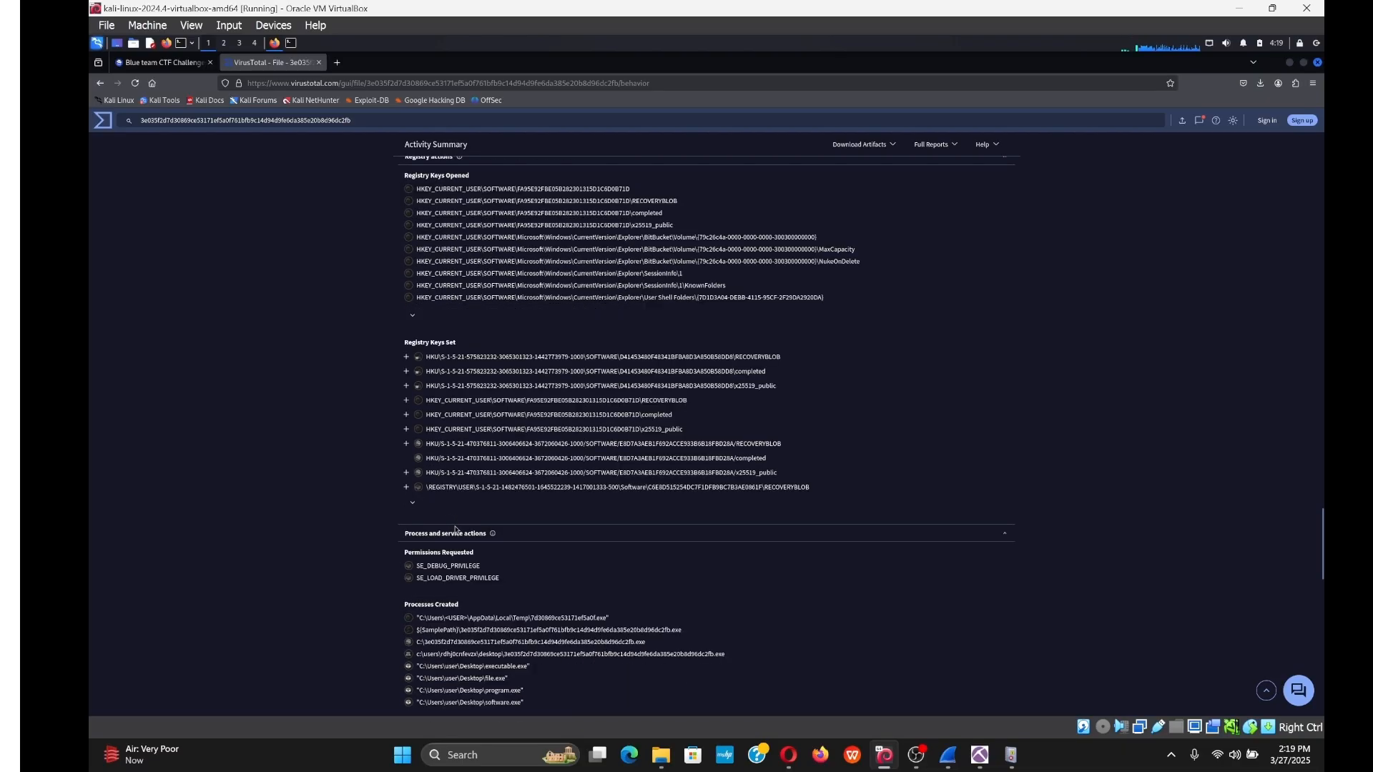
pyautogui.scroll(20, 454, 529)
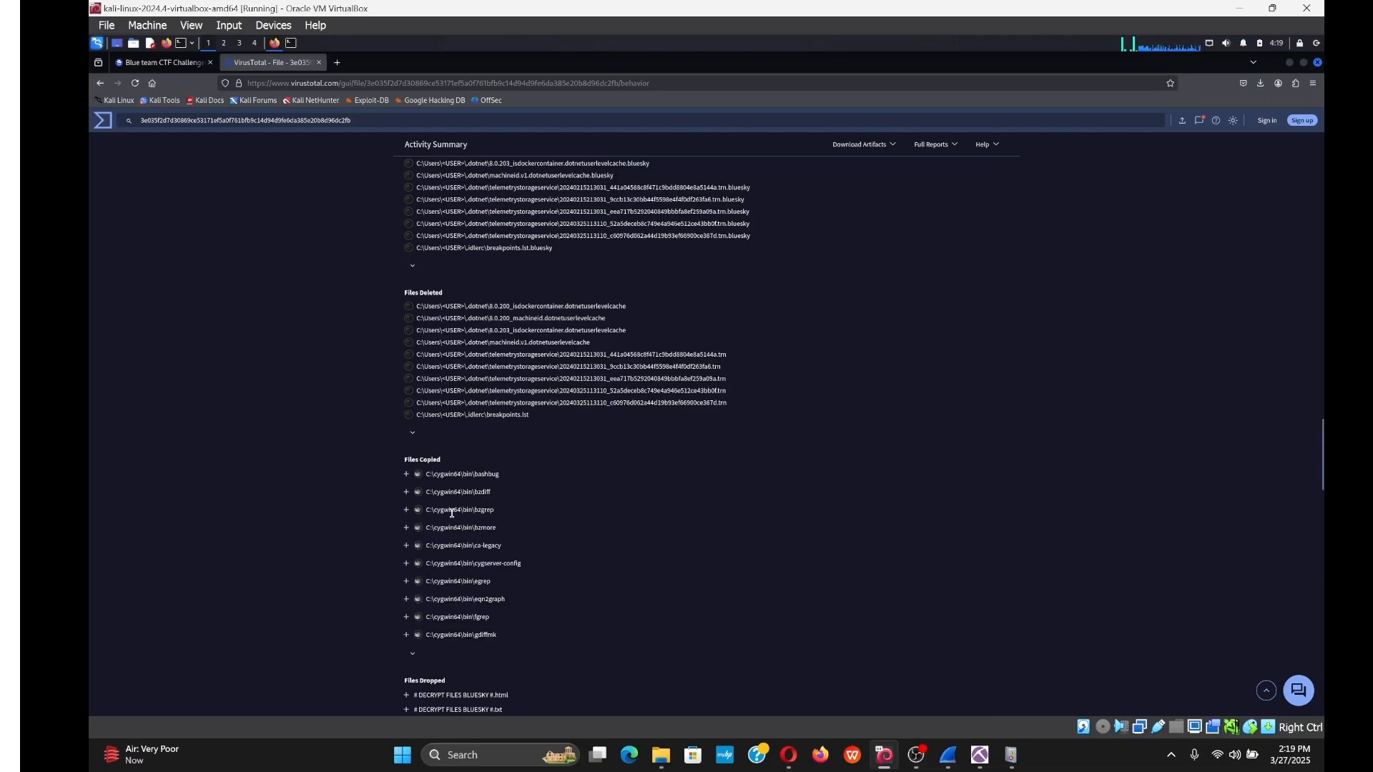
pyautogui.scroll(20, 454, 517)
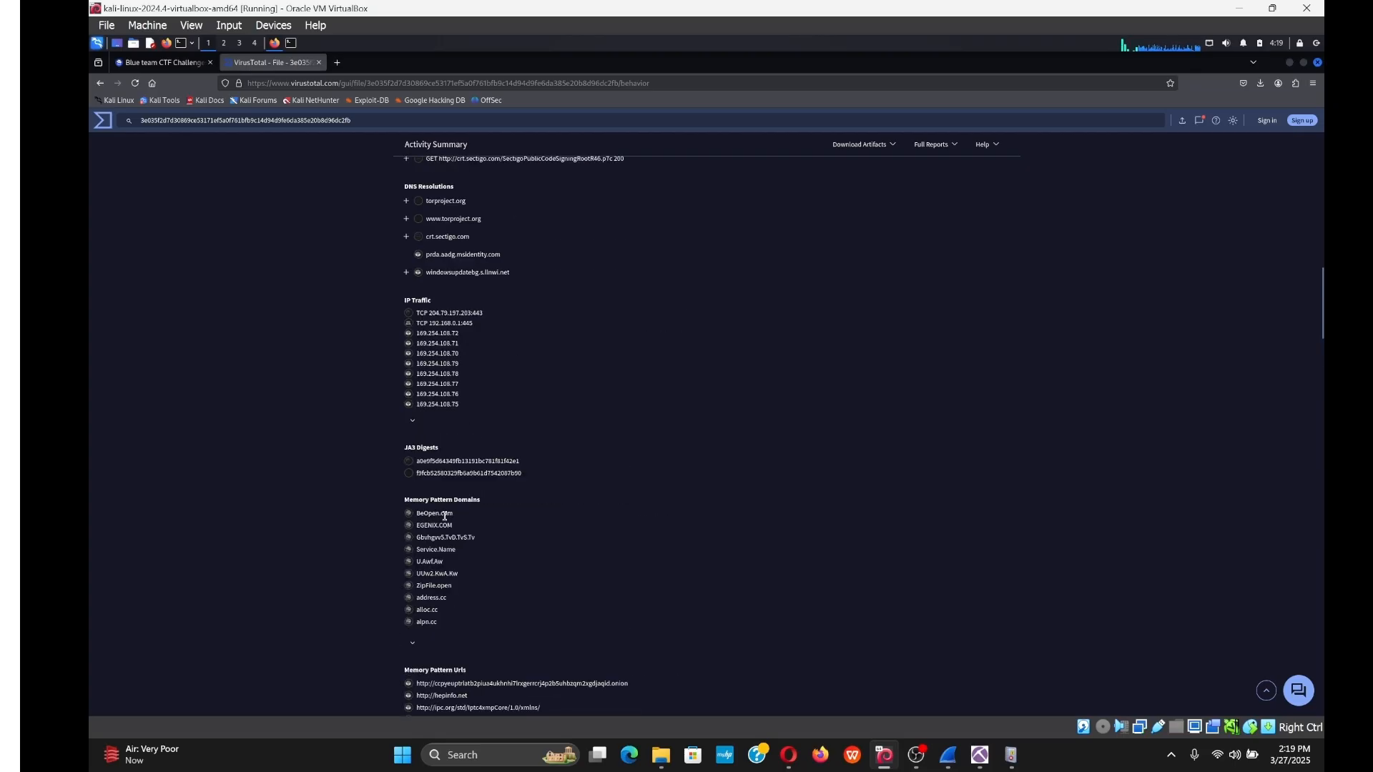
pyautogui.scroll(3, 436, 505)
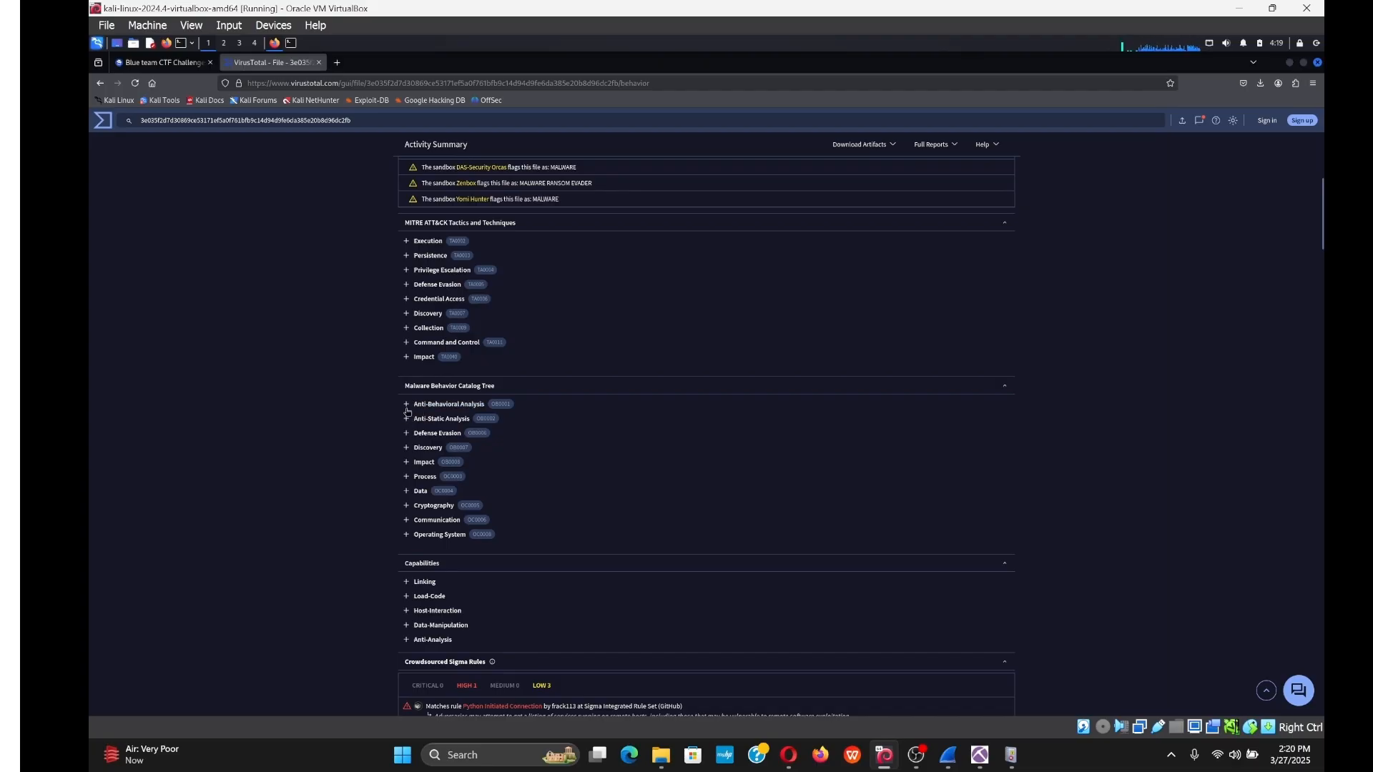
# Expand the Anti-Behavioral Analysis, Command and Control and Defense Evasion entries to review their techniques.
pyautogui.click(406, 406)
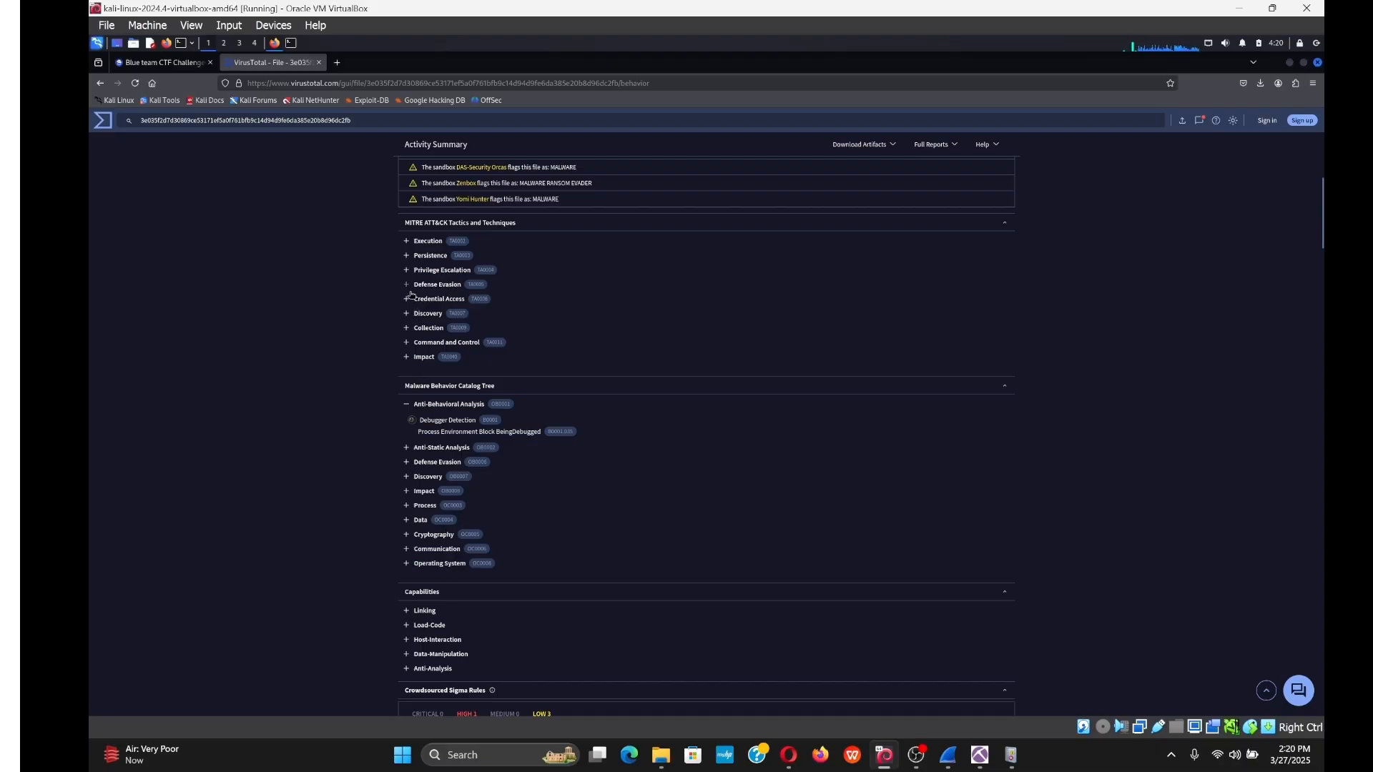
pyautogui.click(406, 342)
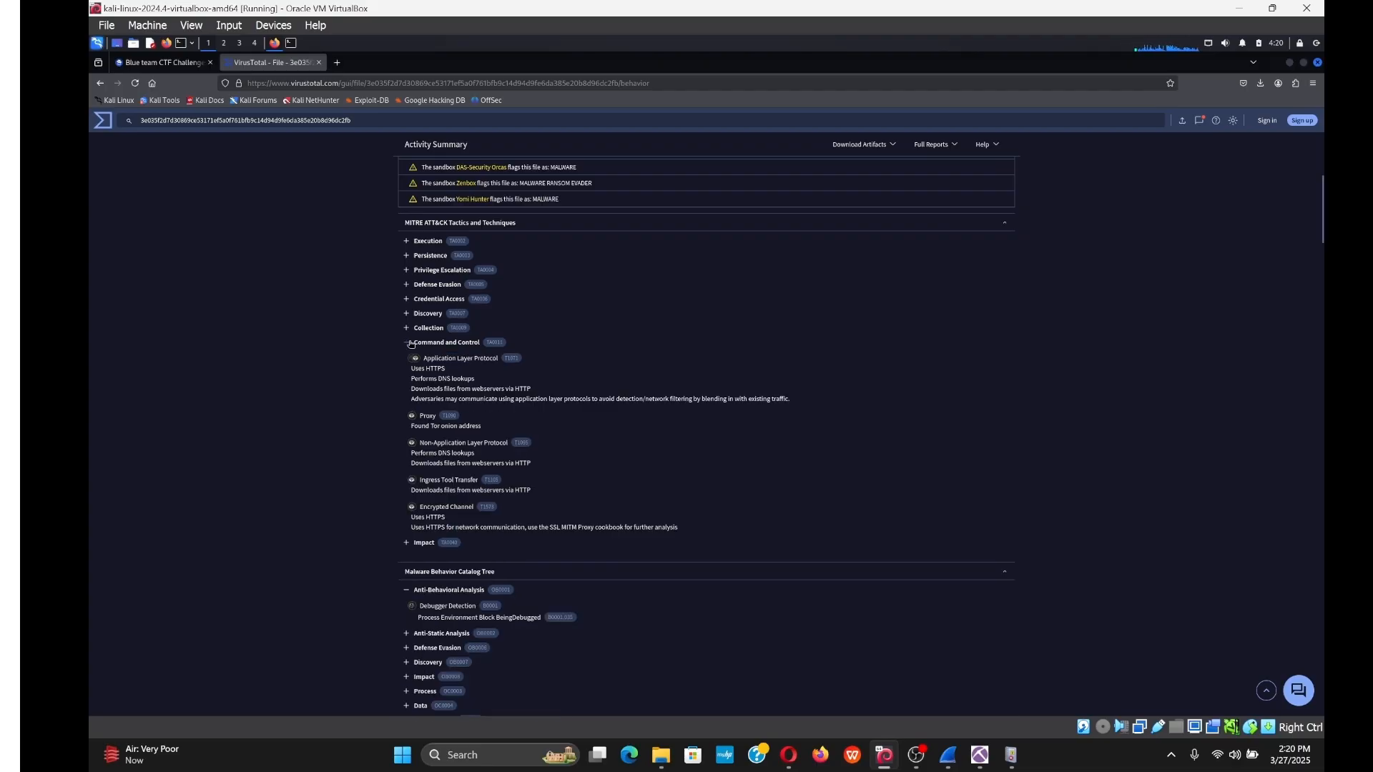
pyautogui.click(406, 285)
pyautogui.click(405, 284)
# Scroll down to the File system actions list showing the '# DECRYPT FILES BLUESKY #' ransom notes.
pyautogui.scroll(-10, 404, 379)
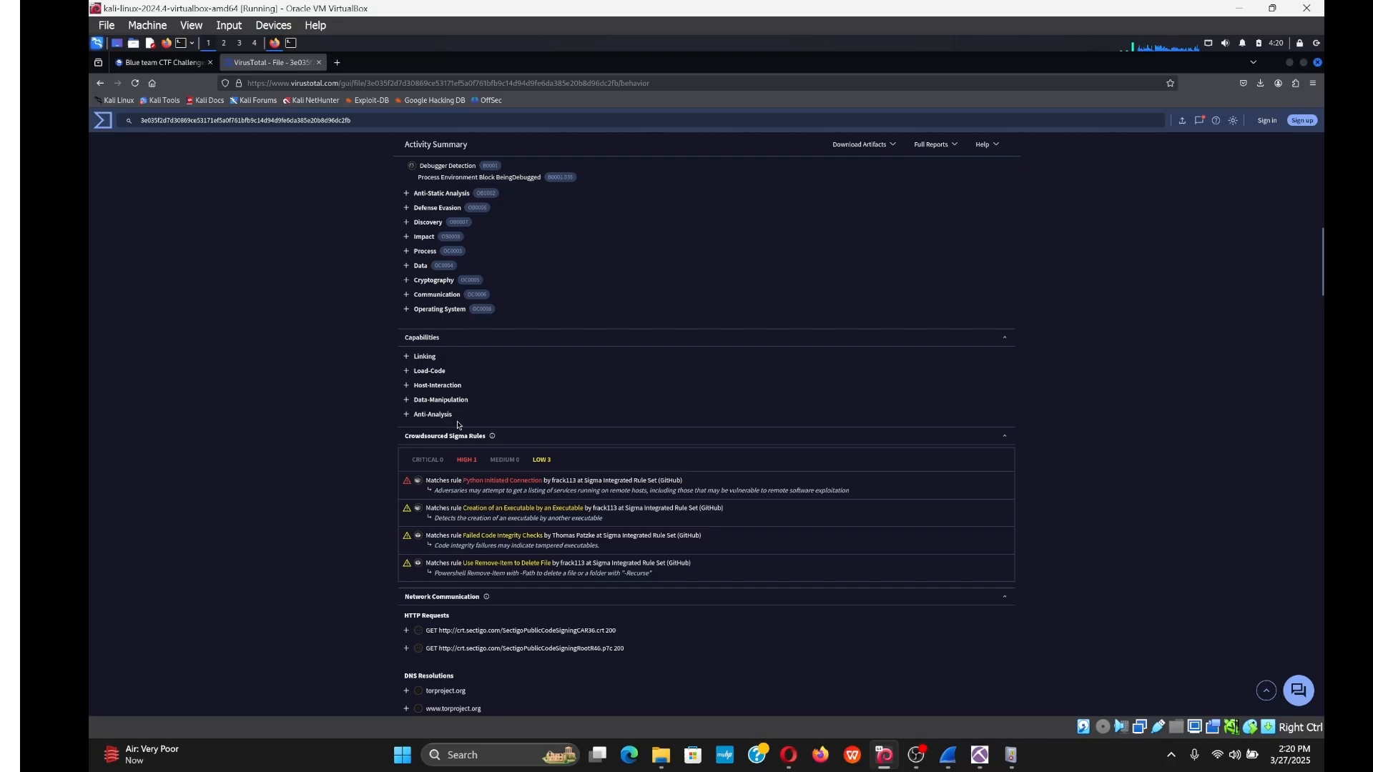
pyautogui.scroll(-3, 413, 380)
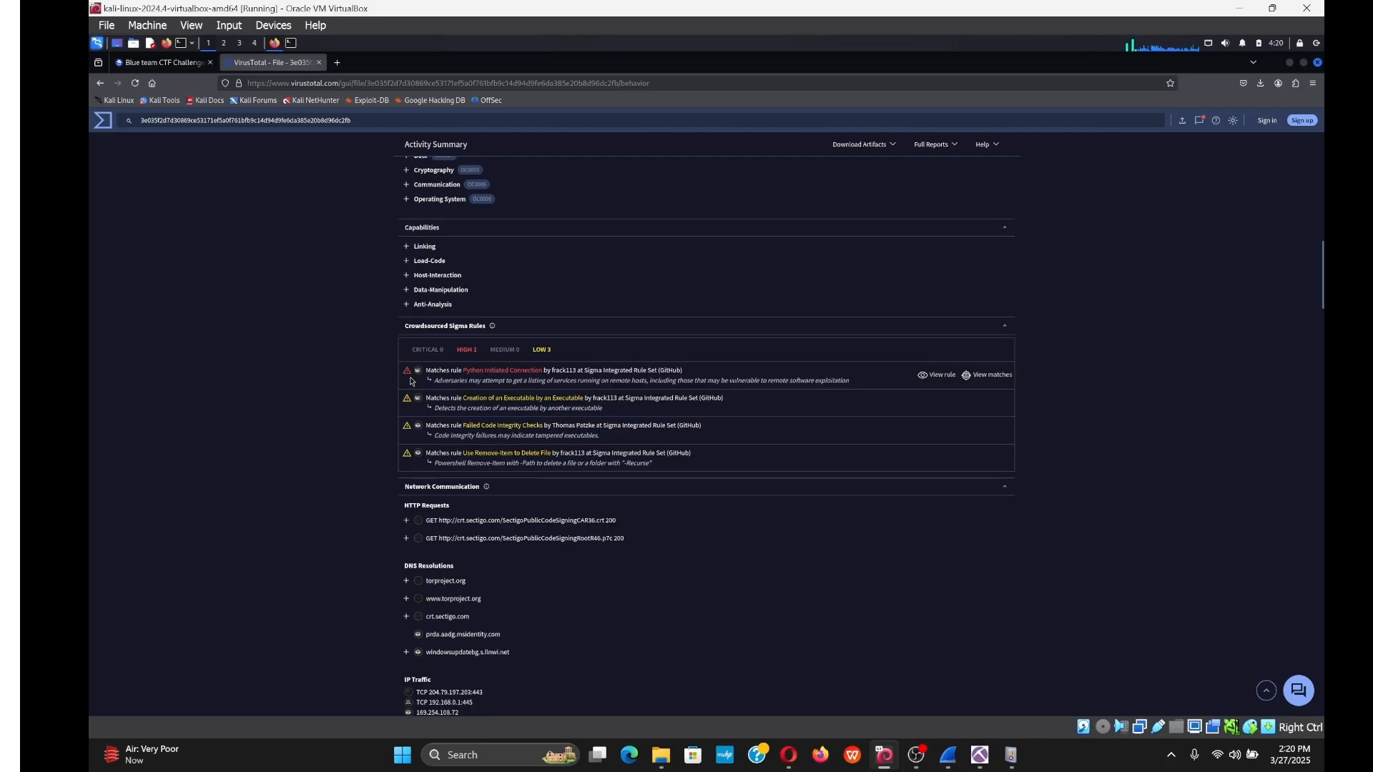
pyautogui.scroll(-3, 372, 372)
pyautogui.scroll(-5, 373, 371)
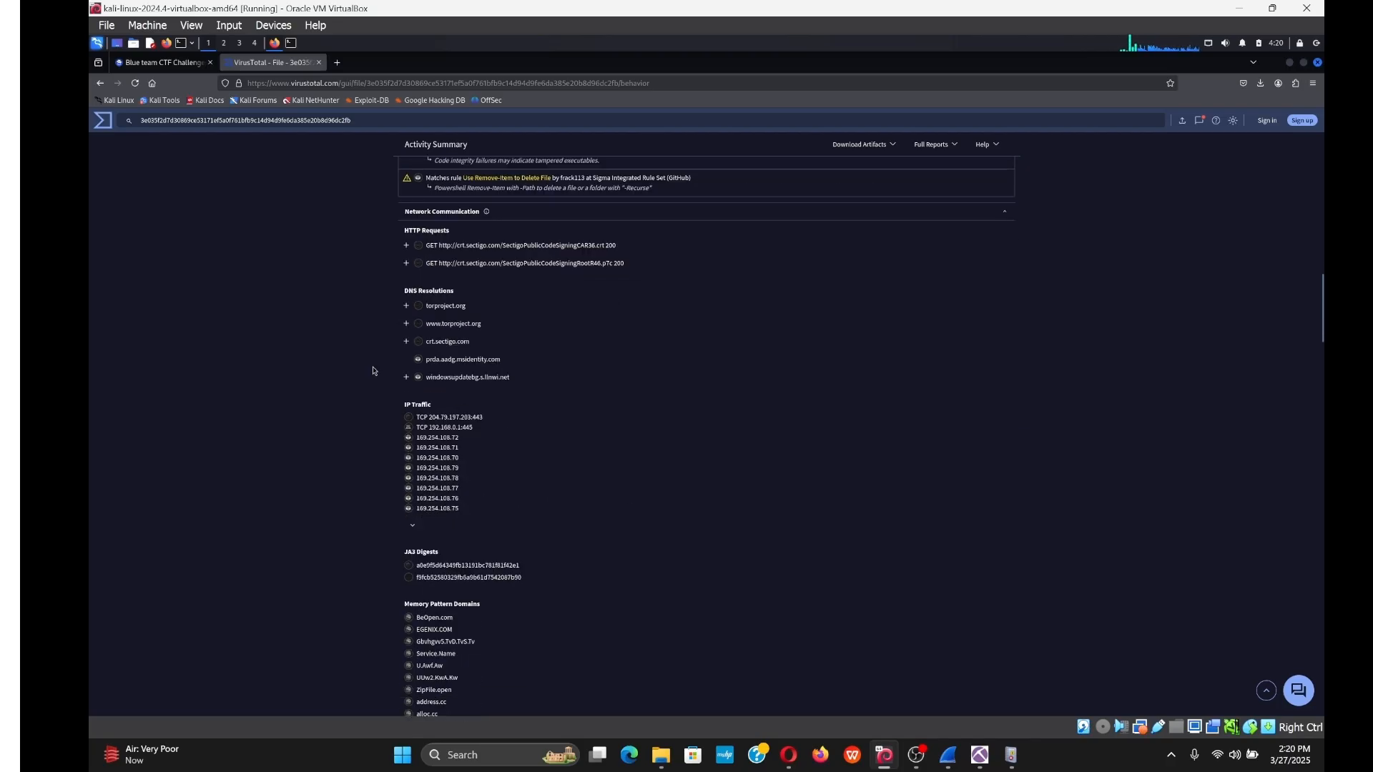
pyautogui.scroll(-4, 371, 371)
pyautogui.scroll(-3, 370, 371)
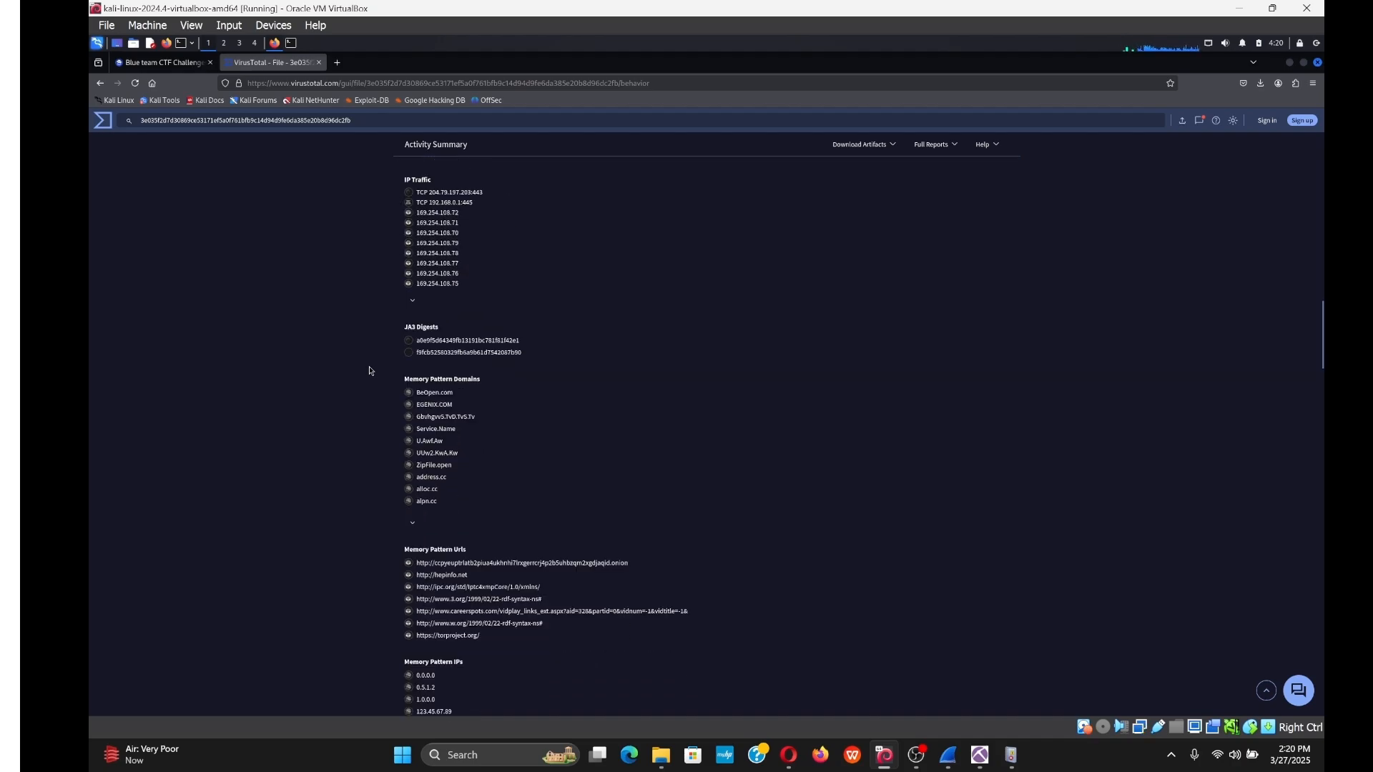
pyautogui.scroll(-7, 370, 371)
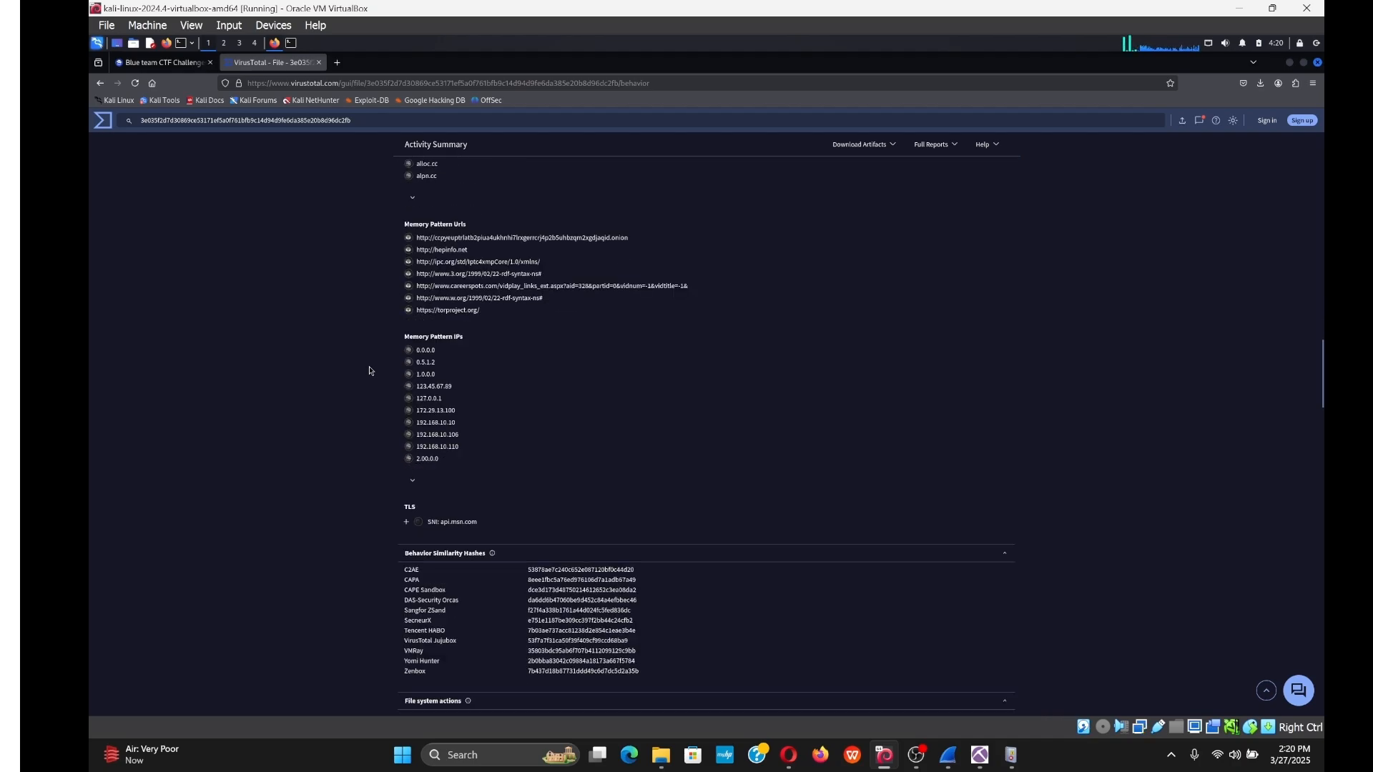
pyautogui.scroll(-3, 370, 371)
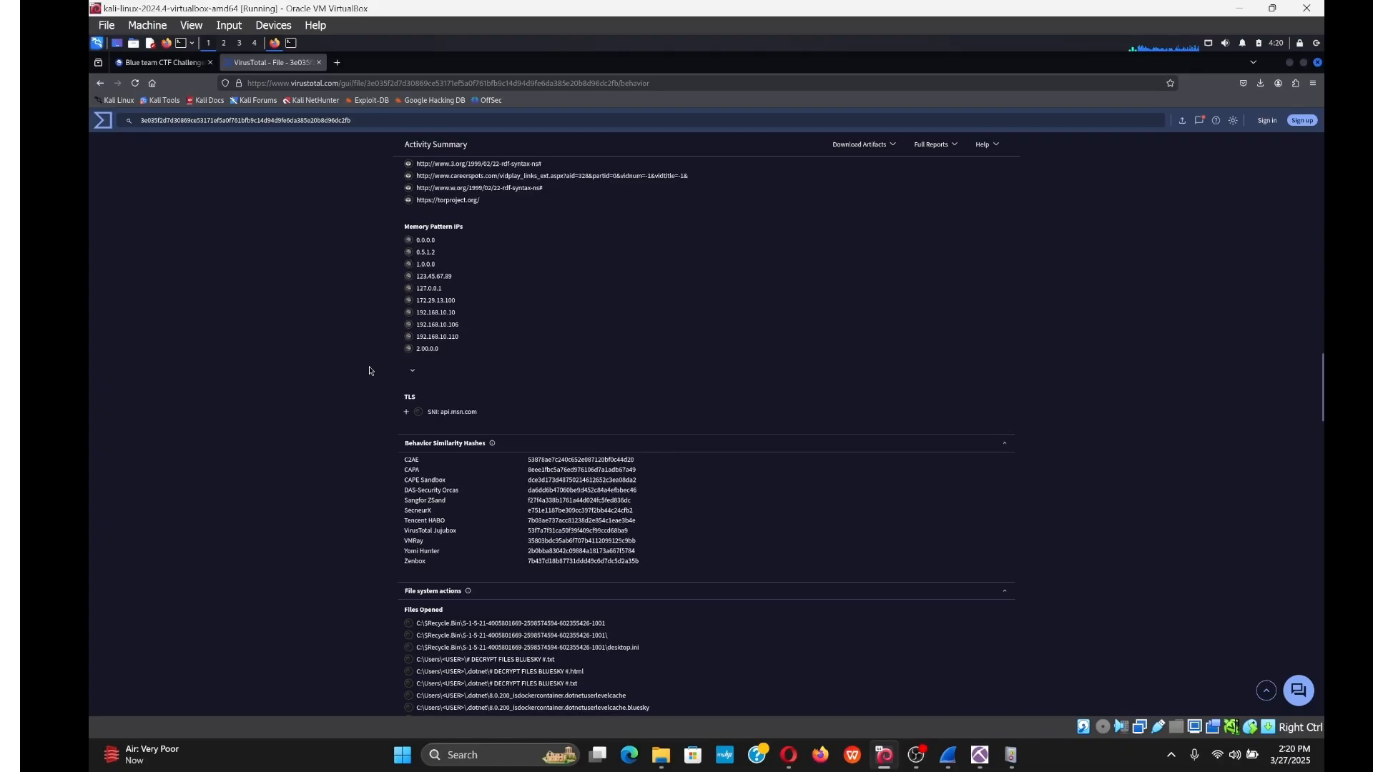
pyautogui.scroll(-5, 370, 371)
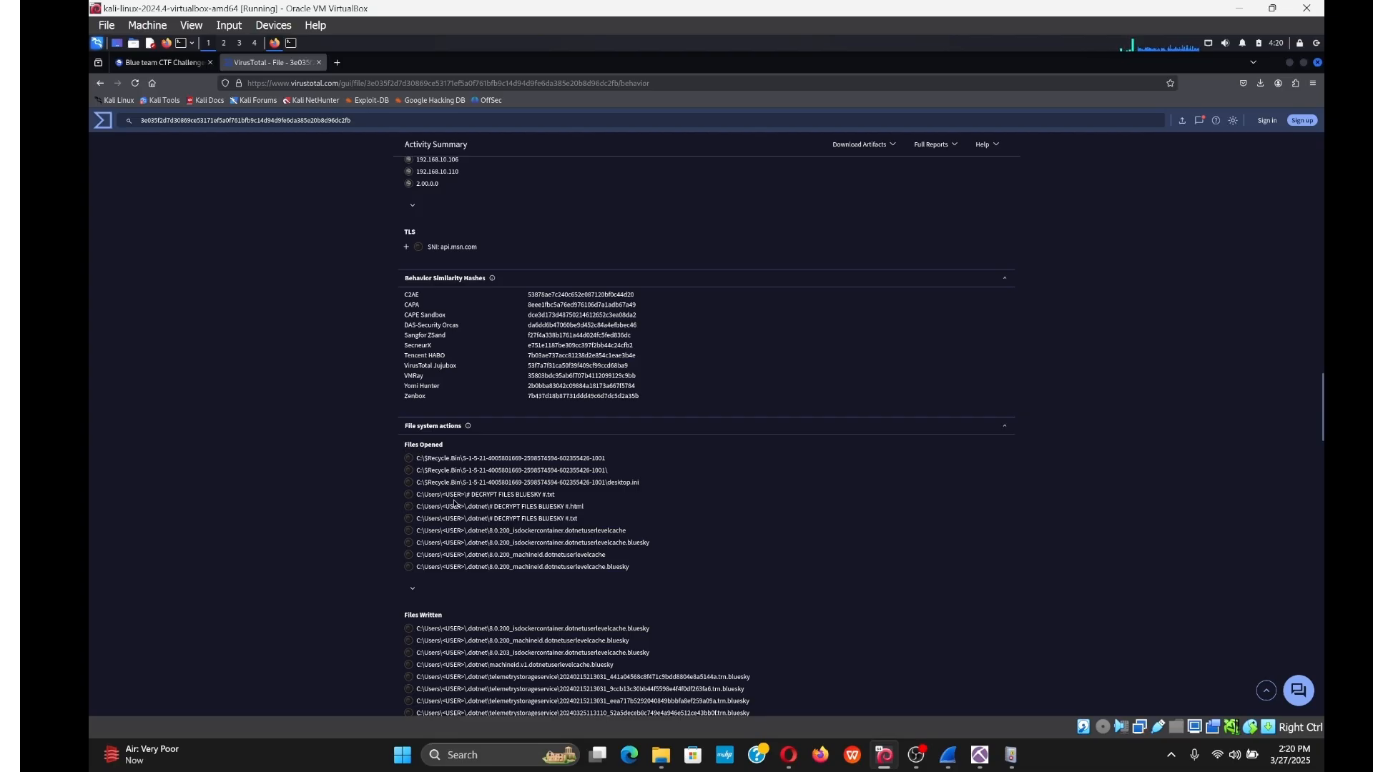
# Copy the ransom note name '# DECRYPT FILES BLUESKY #' from the Files Opened list.
pyautogui.moveTo(467, 492); pyautogui.dragTo(547, 496)
pyautogui.rightClick(538, 494)
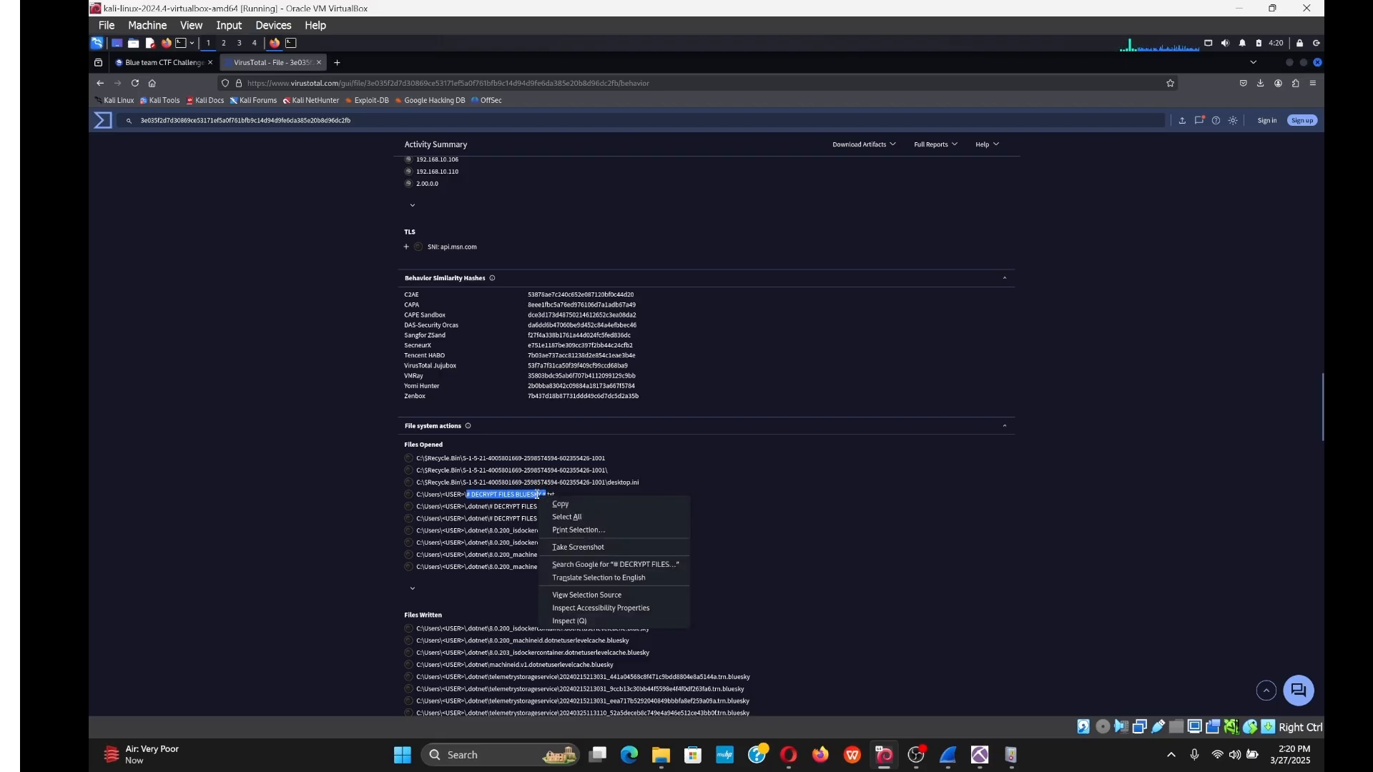
pyautogui.click(557, 503)
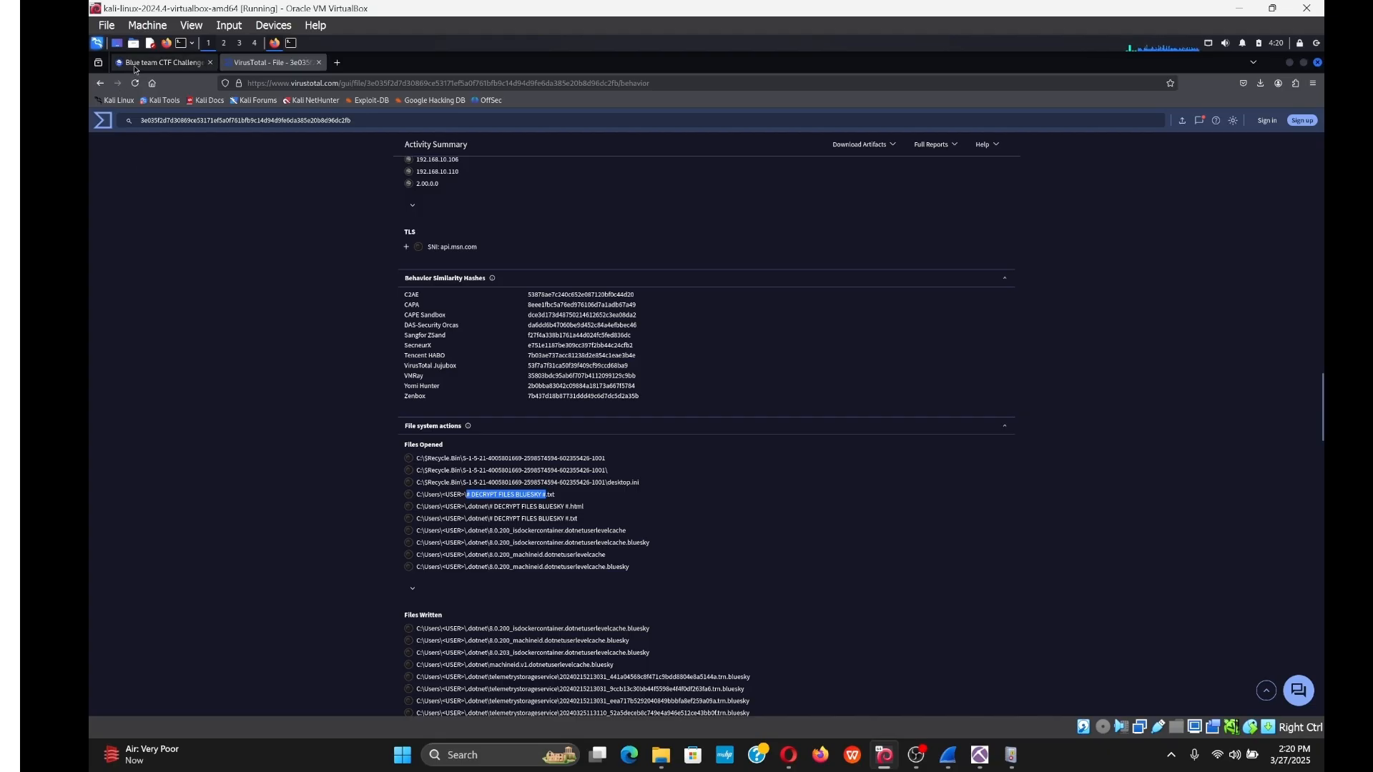
# Submit '# DECRYPT FILES BLUESKY #' as the Q15 answer, then return to VirusTotal.
pyautogui.click(135, 64)
pyautogui.click(791, 491)
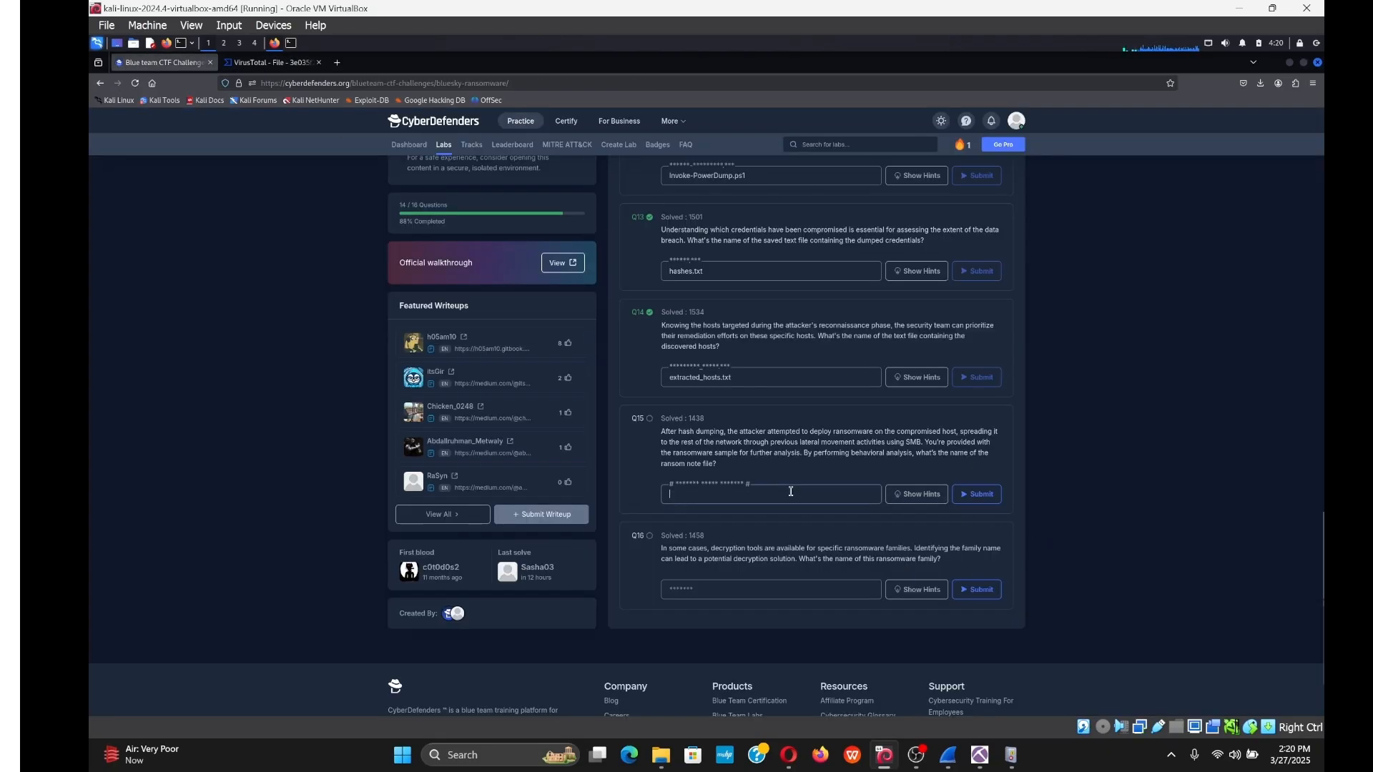
pyautogui.hotkey('ctrl', 'v')
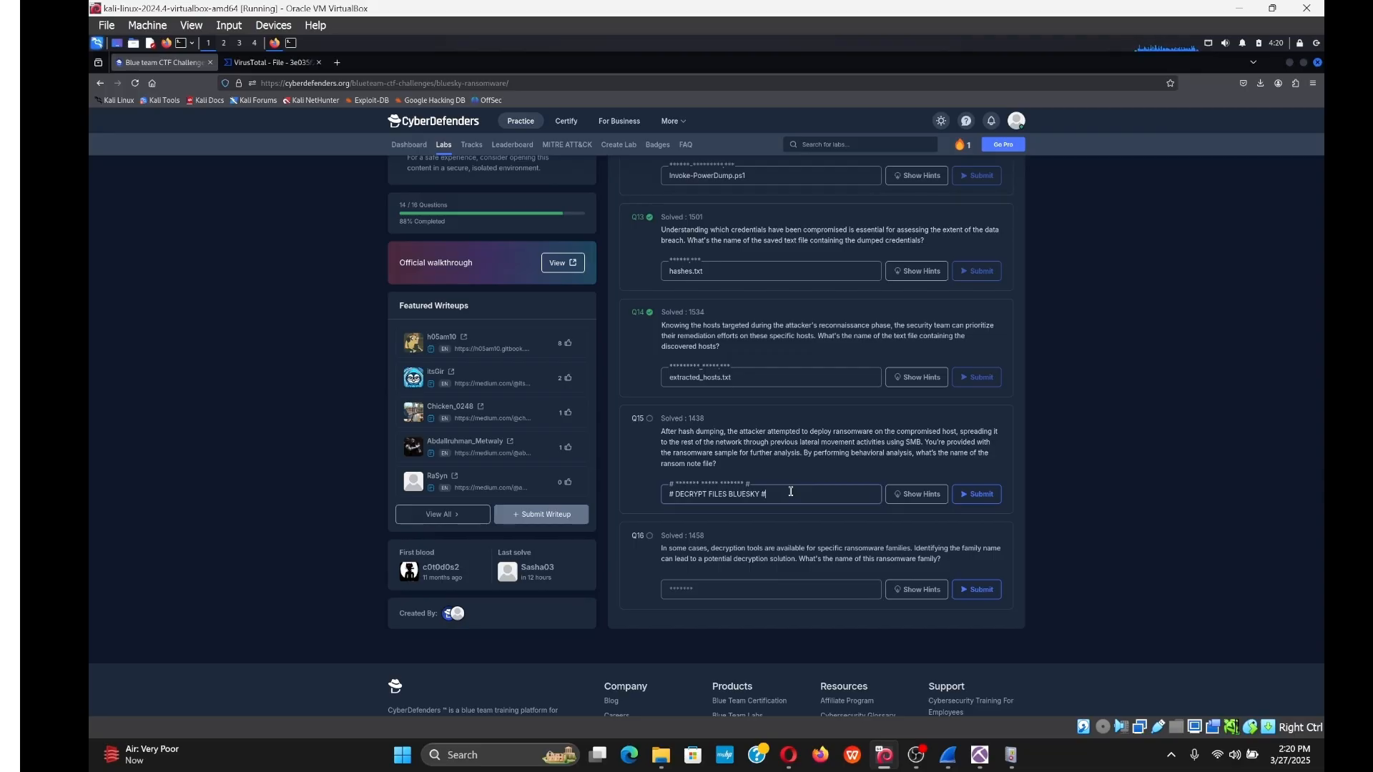
pyautogui.press('Return')
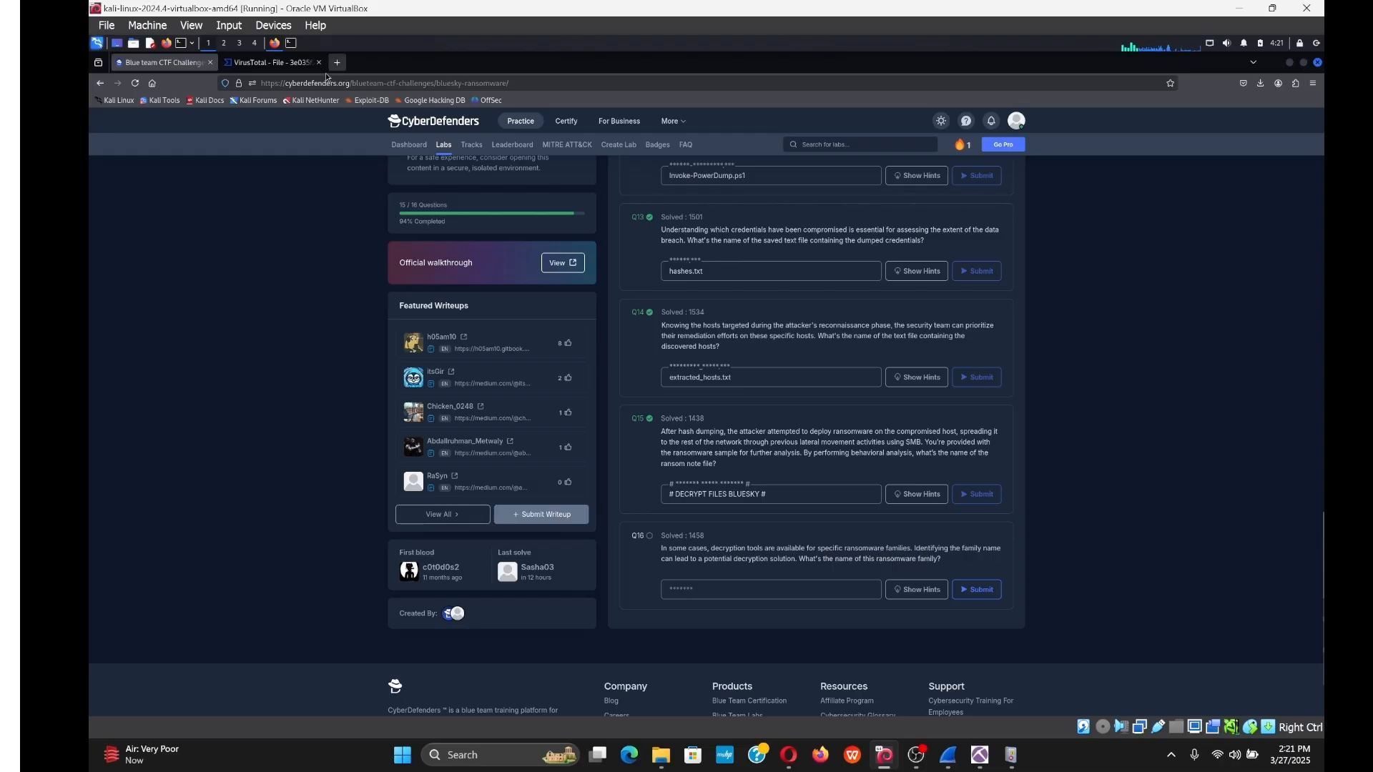
pyautogui.click(271, 62)
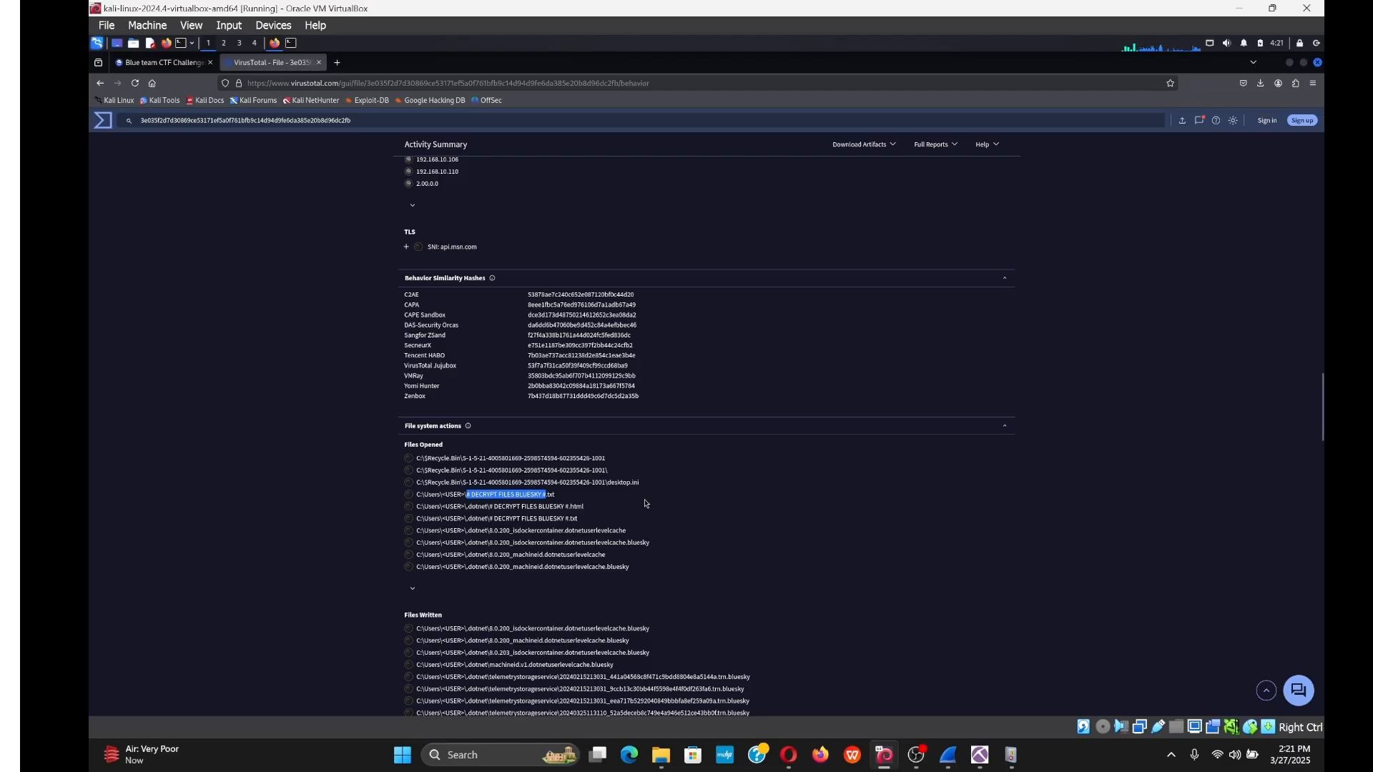
# Copy the sample name javaw.exe from the report's Details names list into a new browser tab.
pyautogui.scroll(-6, 640, 472)
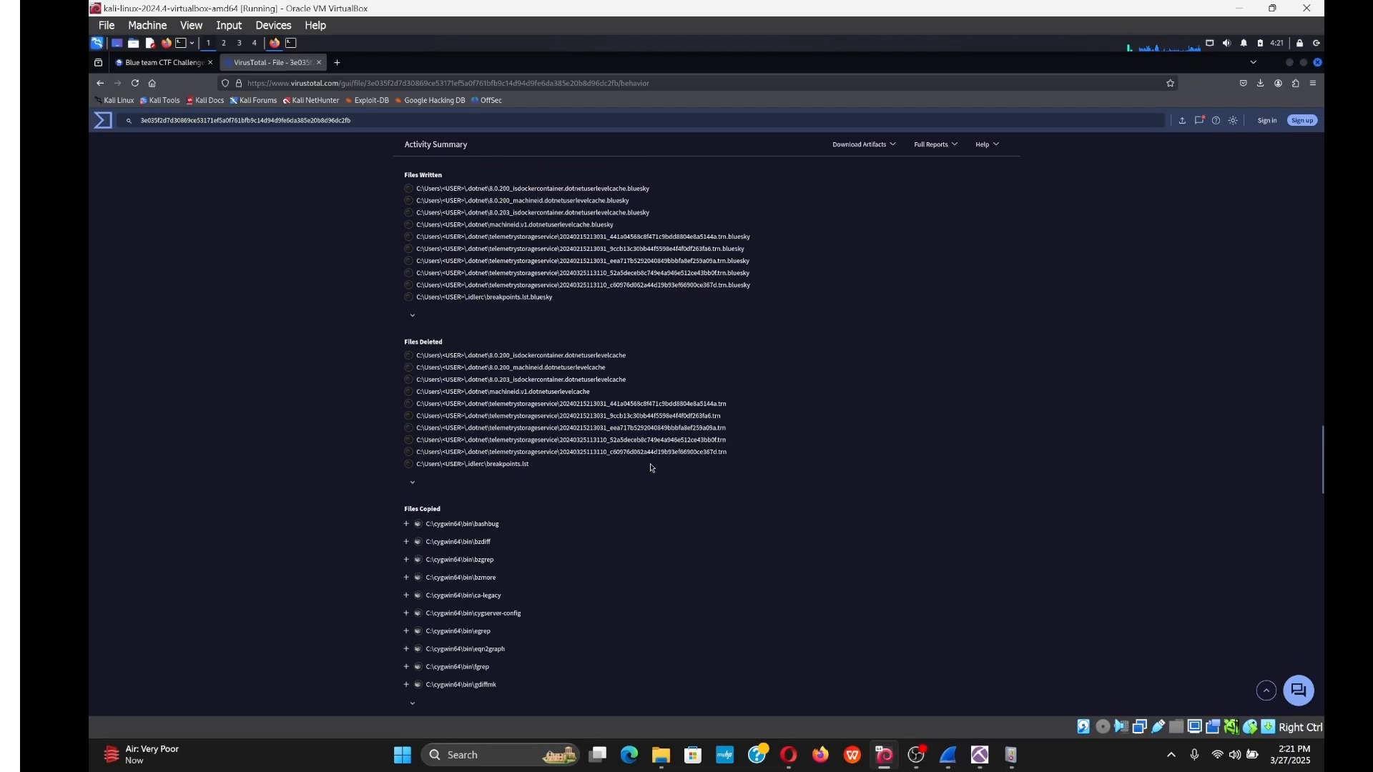
pyautogui.scroll(-4, 647, 455)
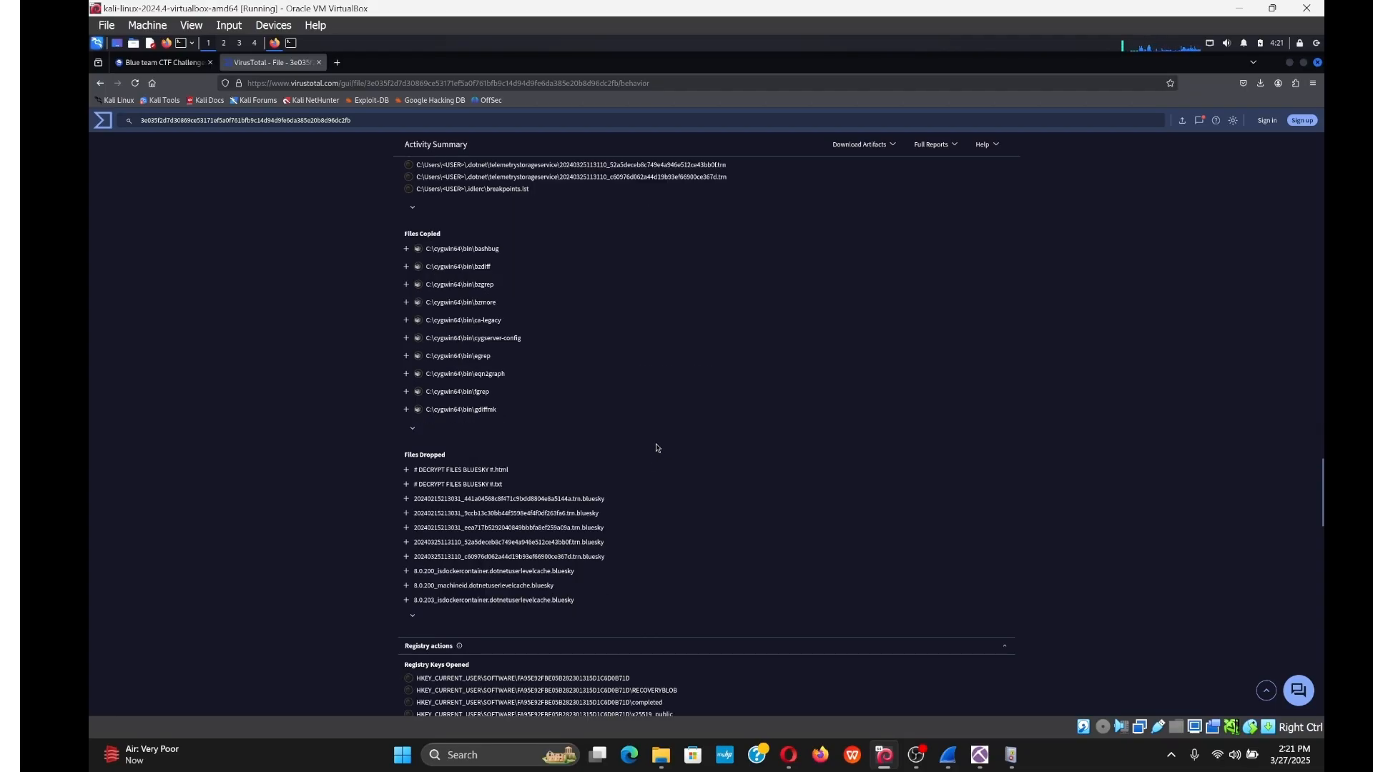
pyautogui.scroll(-3, 656, 452)
pyautogui.scroll(5, 666, 459)
pyautogui.scroll(15, 665, 459)
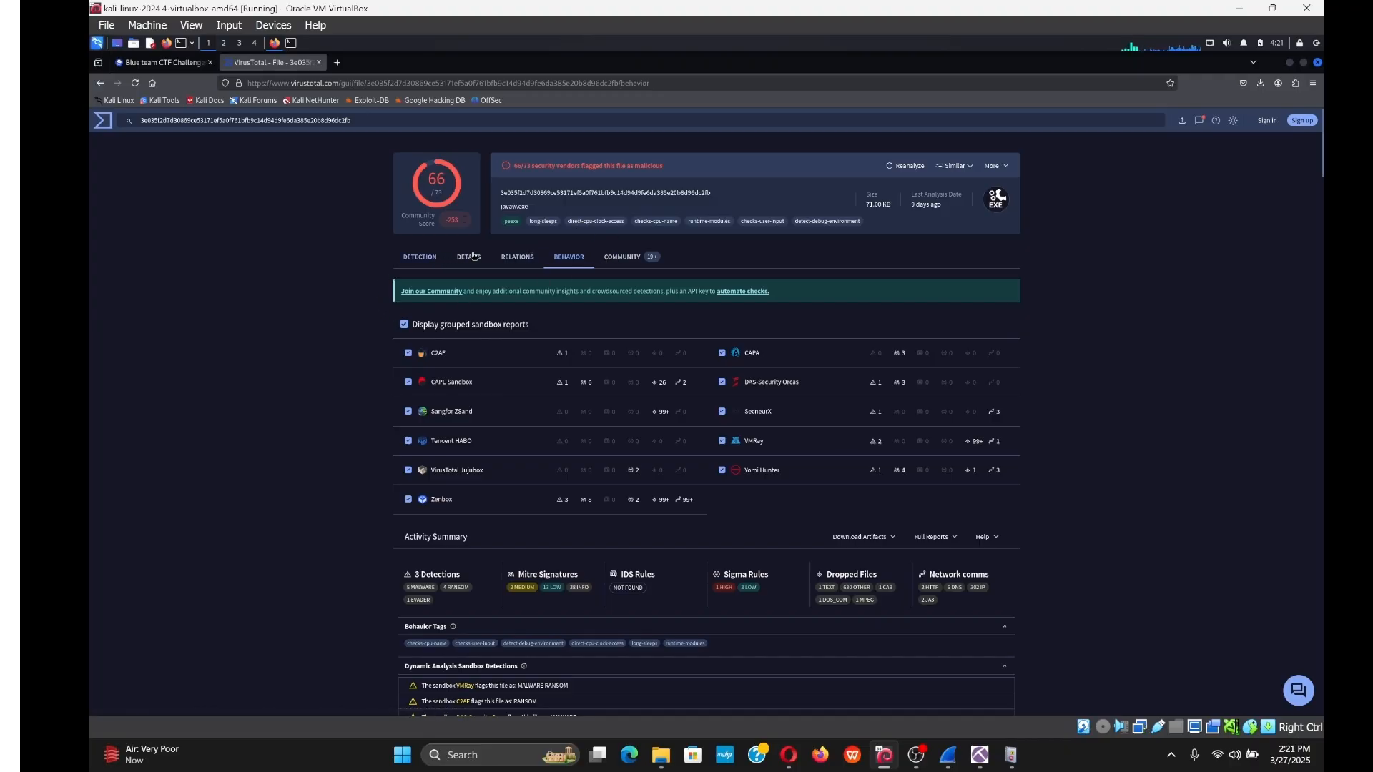
pyautogui.click(469, 257)
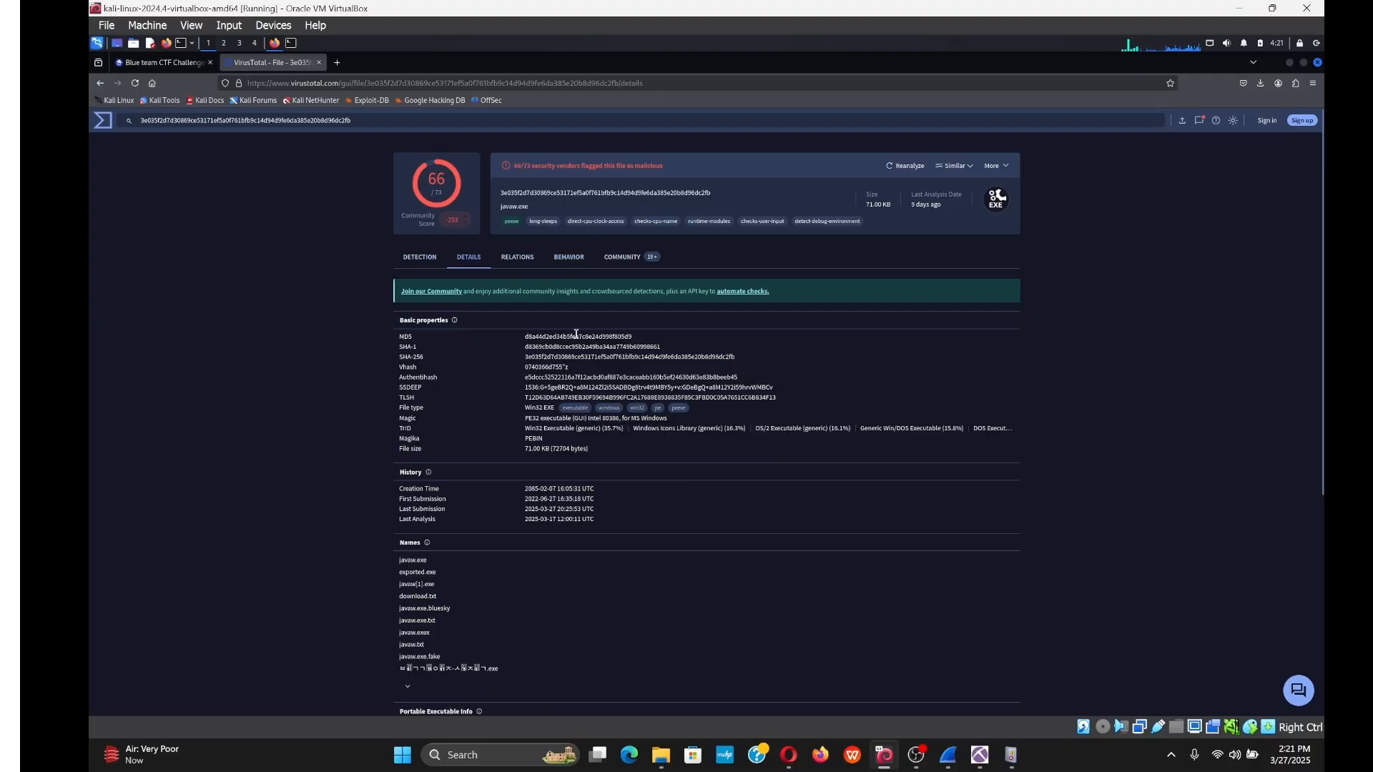
pyautogui.scroll(-3, 576, 334)
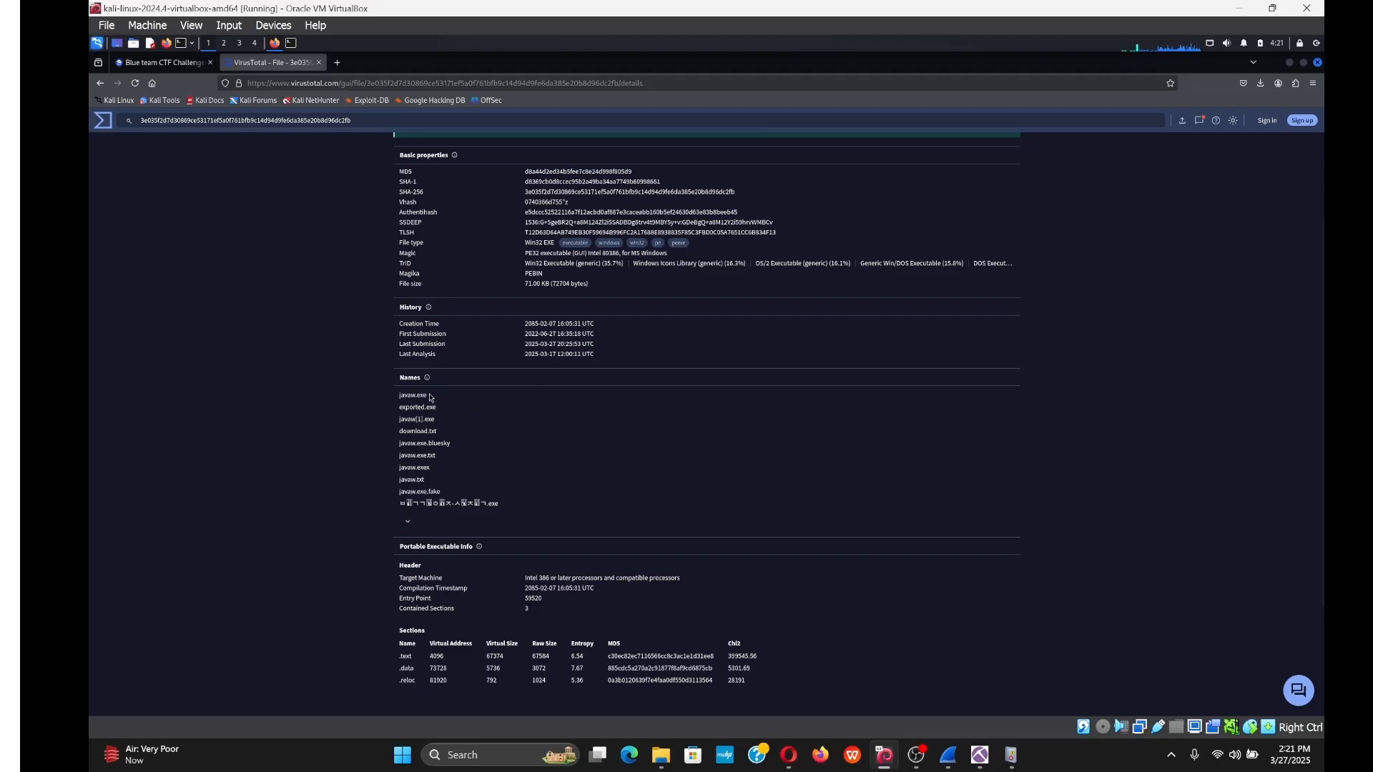
pyautogui.moveTo(406, 397); pyautogui.dragTo(398, 404)
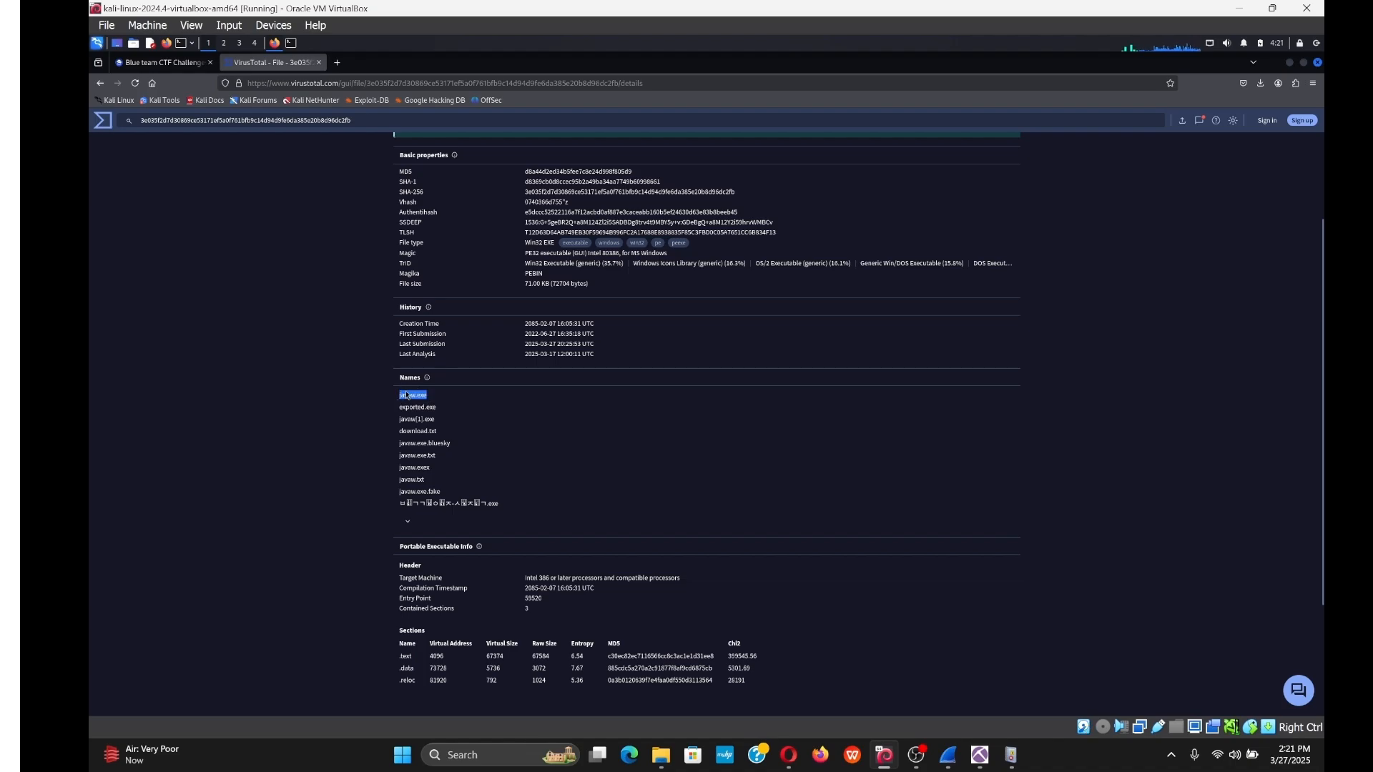
pyautogui.rightClick(406, 395)
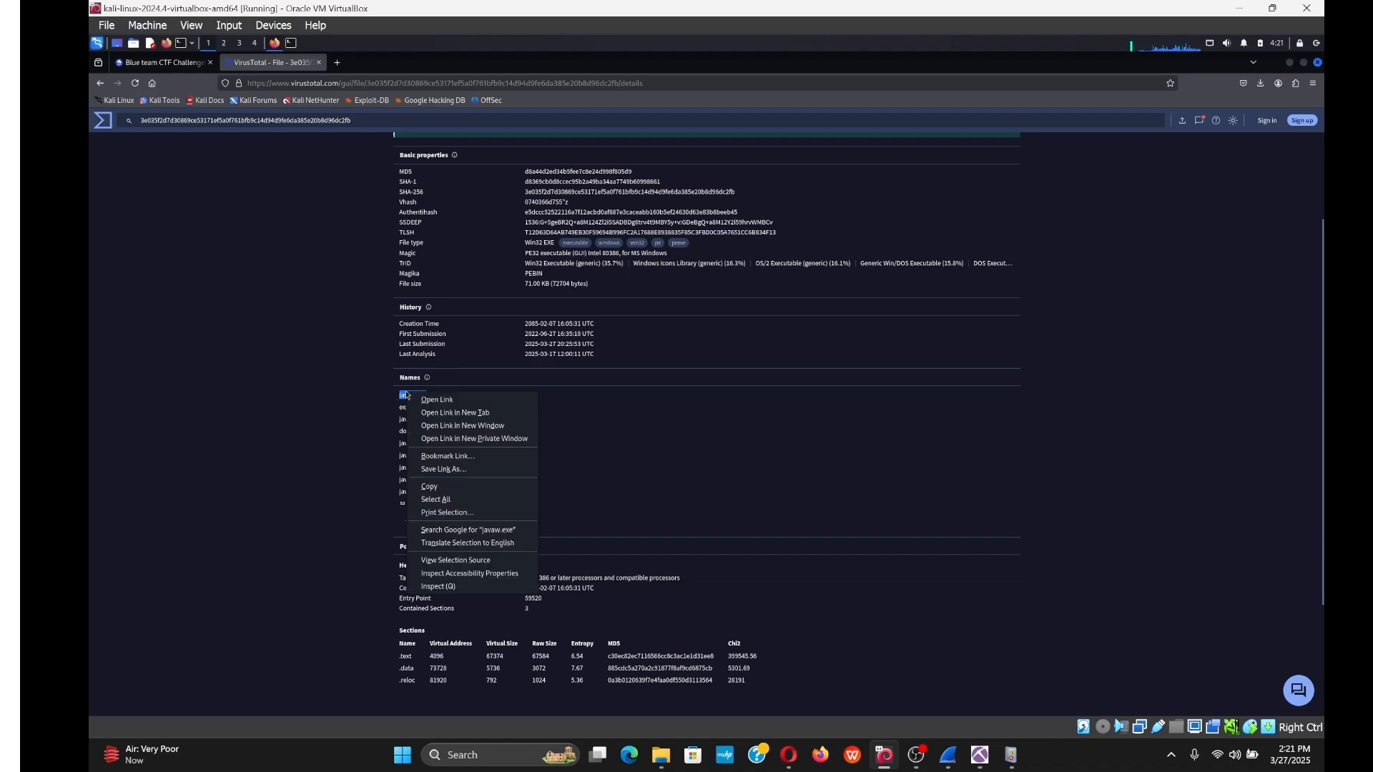
pyautogui.click(431, 487)
pyautogui.hotkey('ctrl', 't')
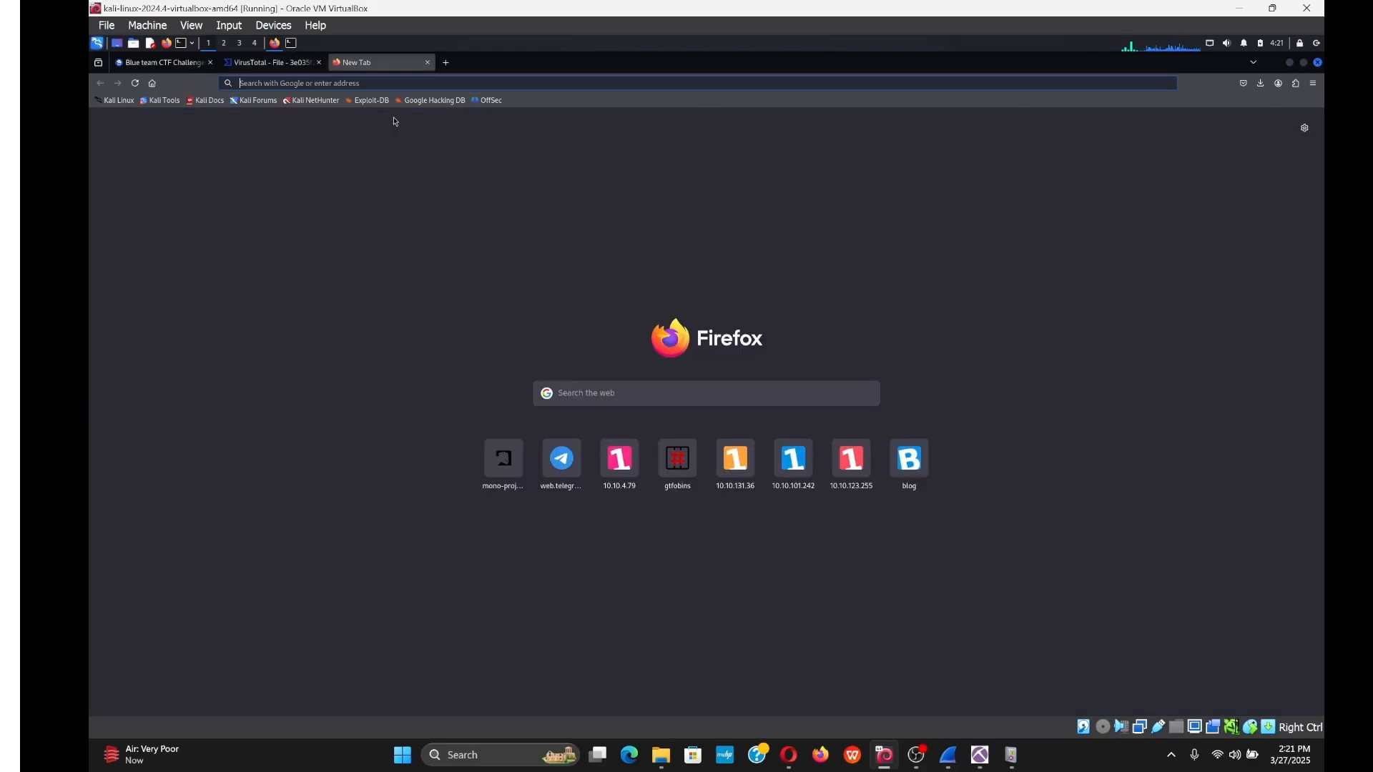
# Search Google for 'javaw.exe malware family name'.
pyautogui.click(597, 400)
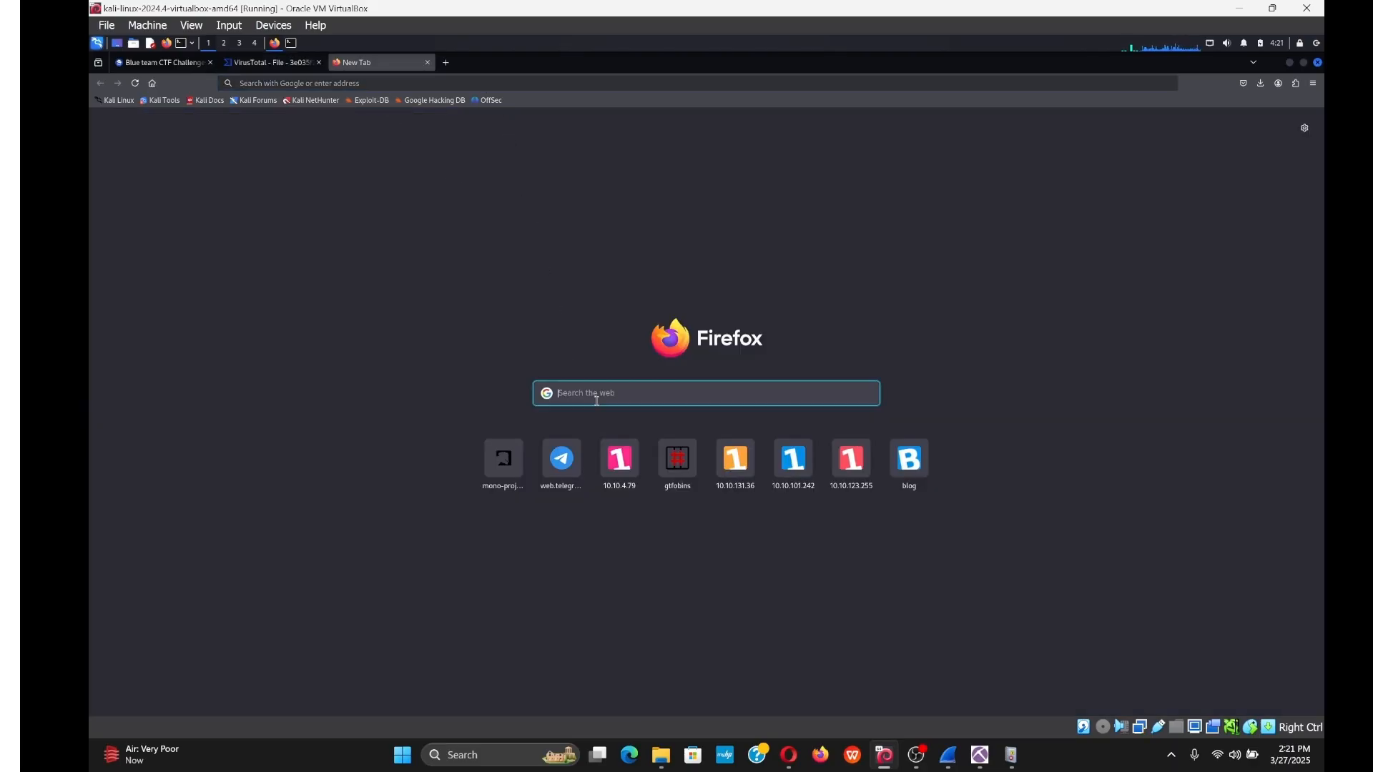
pyautogui.hotkey('ctrl', 'v')
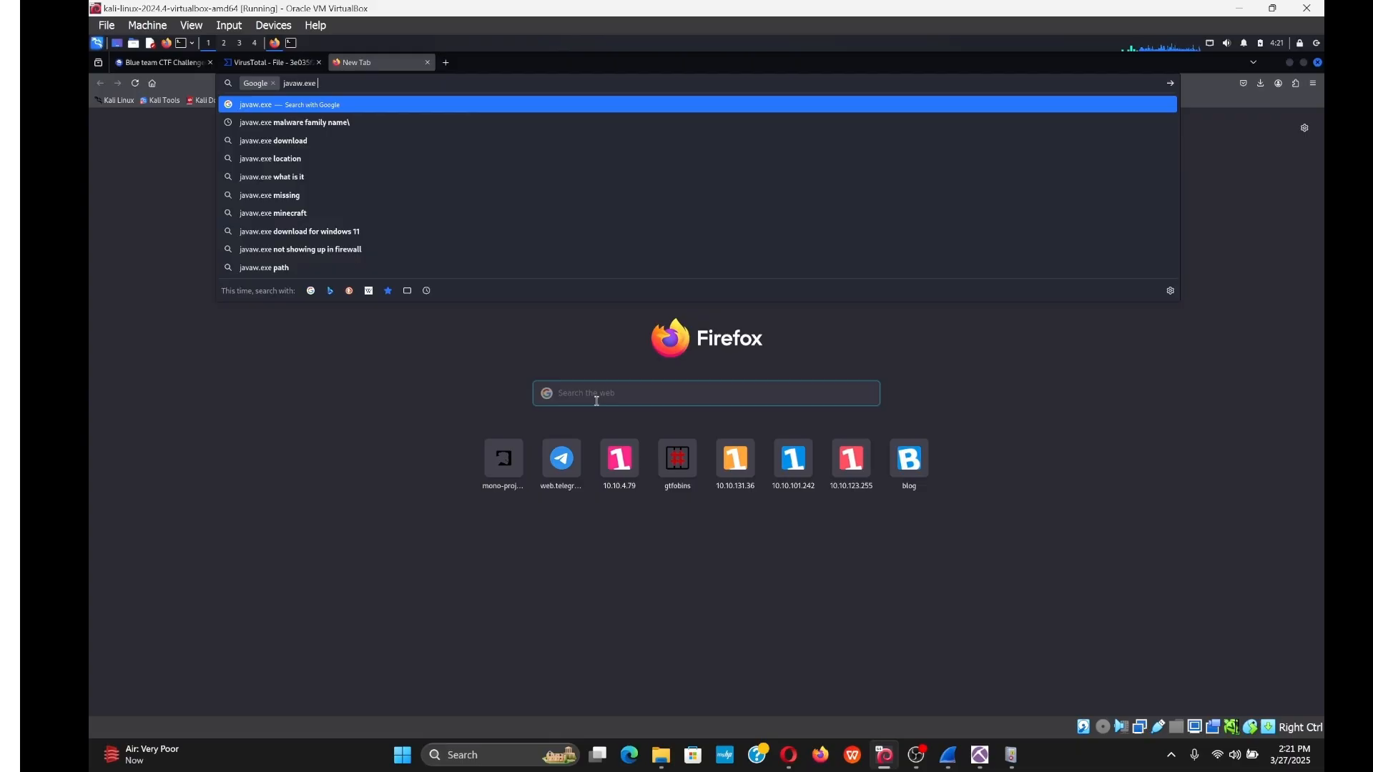
pyautogui.write('fa')
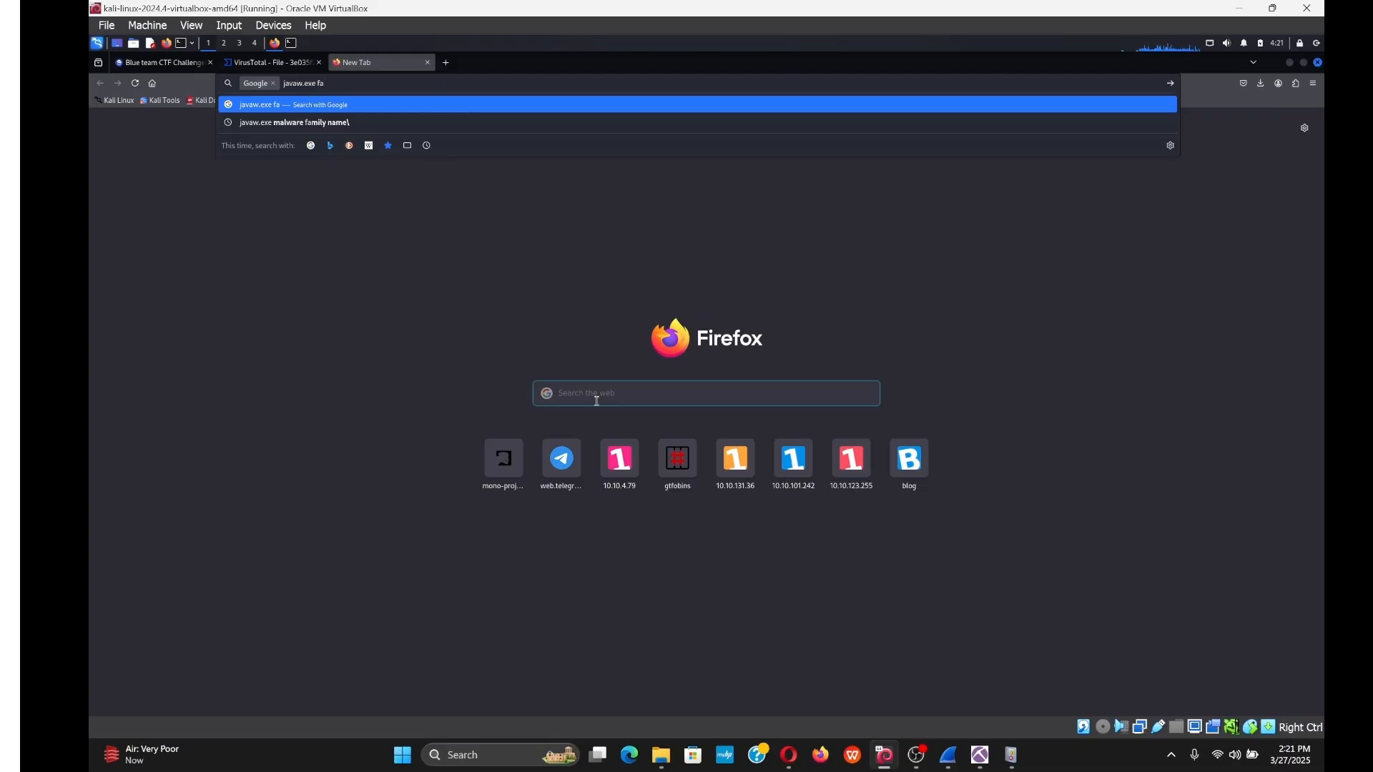
pyautogui.press('Down')
pyautogui.press('Return')
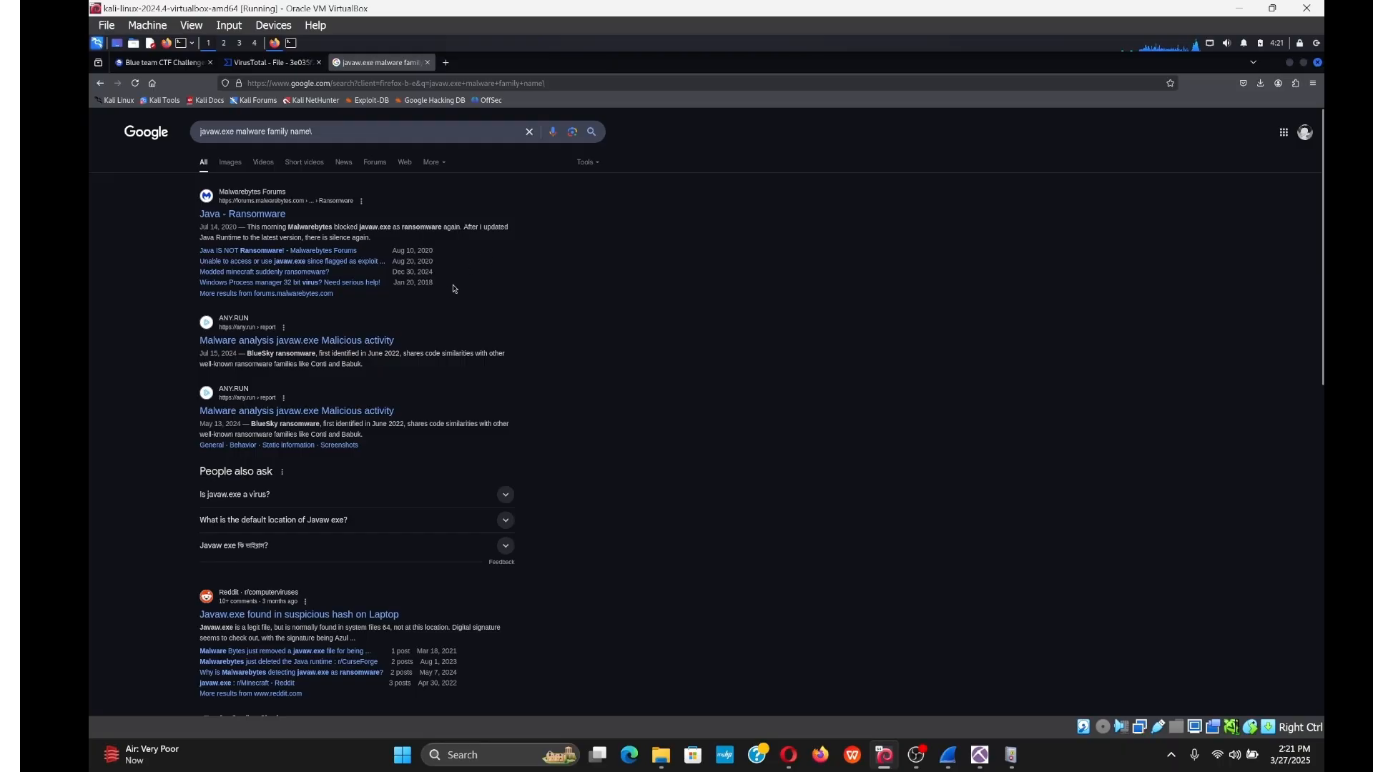
# Copy 'BlueSky ransomware' from the ANY.RUN result and return to the CyberDefenders page.
pyautogui.moveTo(316, 353); pyautogui.dragTo(255, 356)
pyautogui.click(313, 354)
pyautogui.rightClick(255, 355)
pyautogui.click(279, 366)
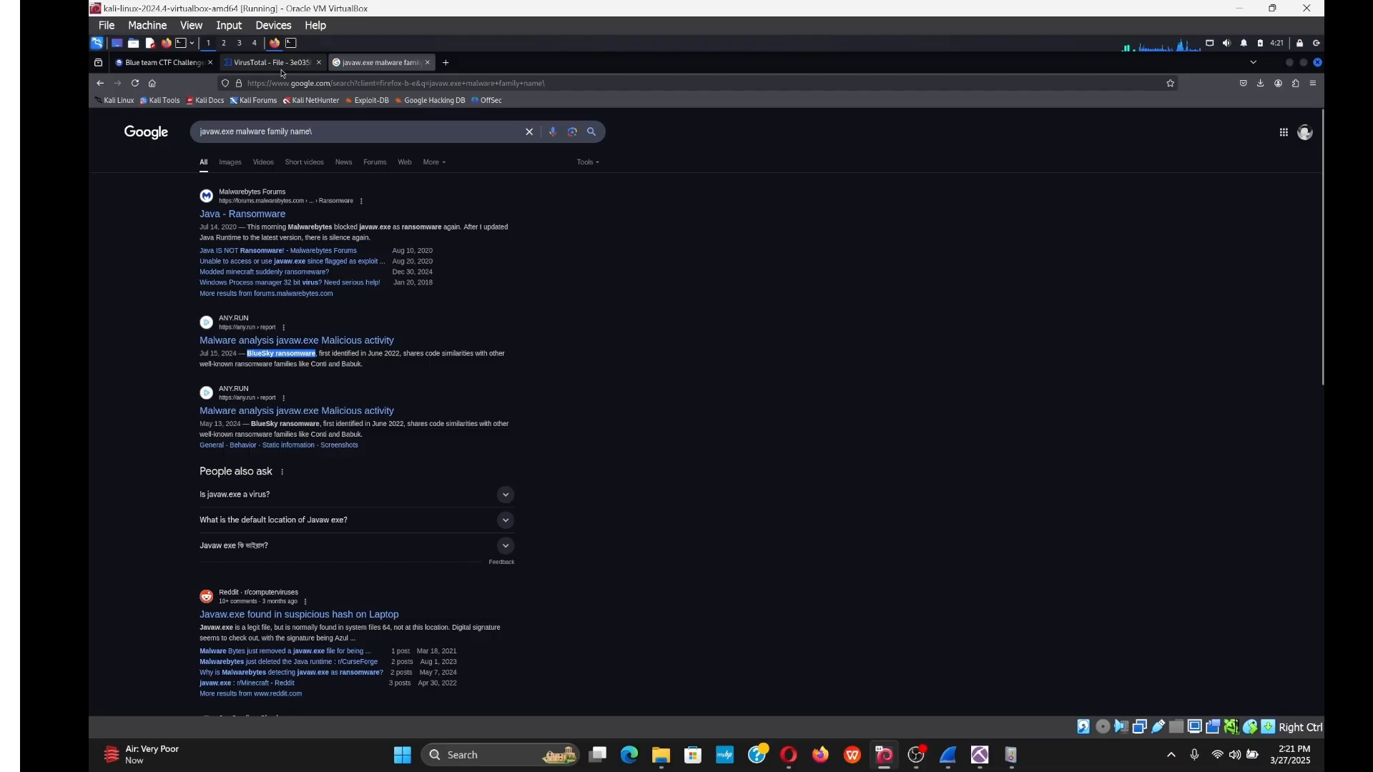
pyautogui.click(281, 66)
pyautogui.click(179, 63)
# Submit 'BlueSky ransomwar' as the Q16 answer, completing the BlueSky Ransomware lab.
pyautogui.click(754, 594)
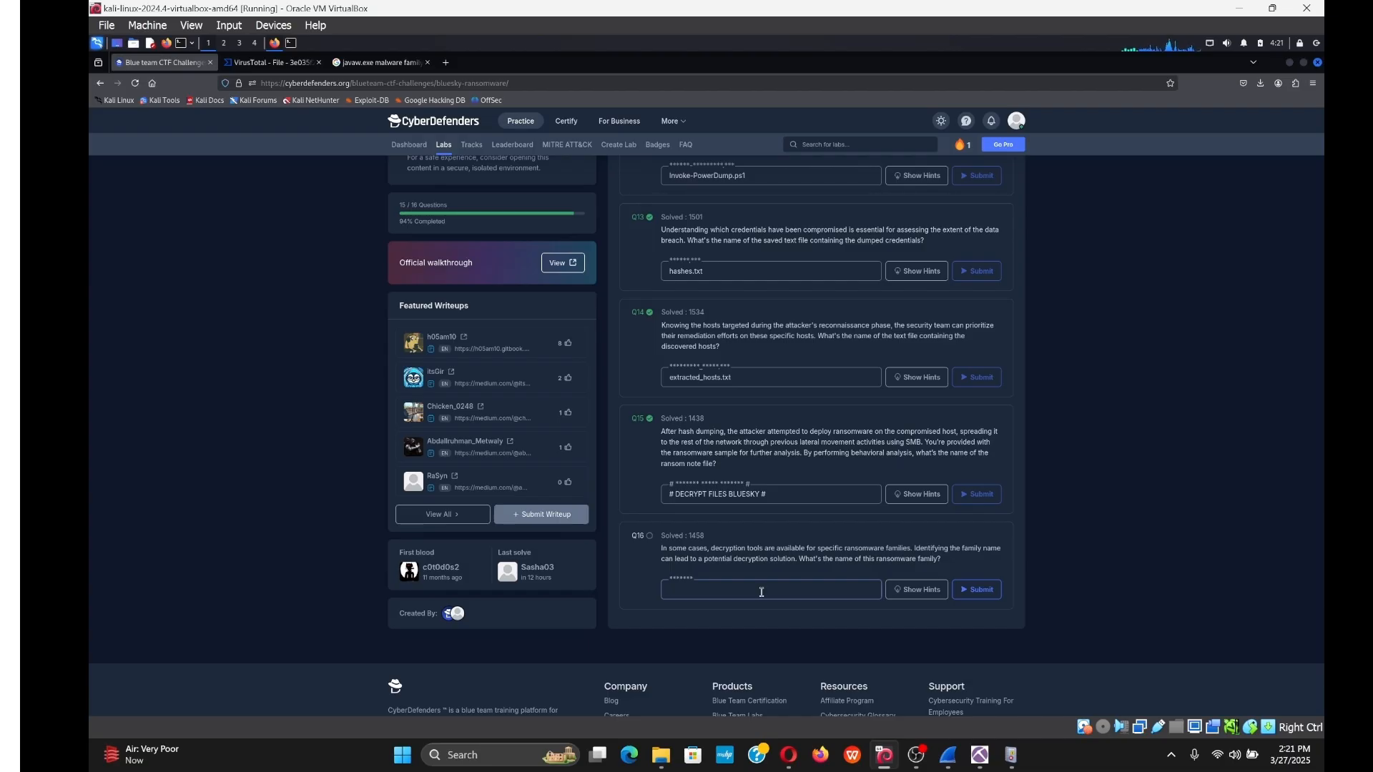
pyautogui.write('BlueSky ransomwar')
pyautogui.press('Return')
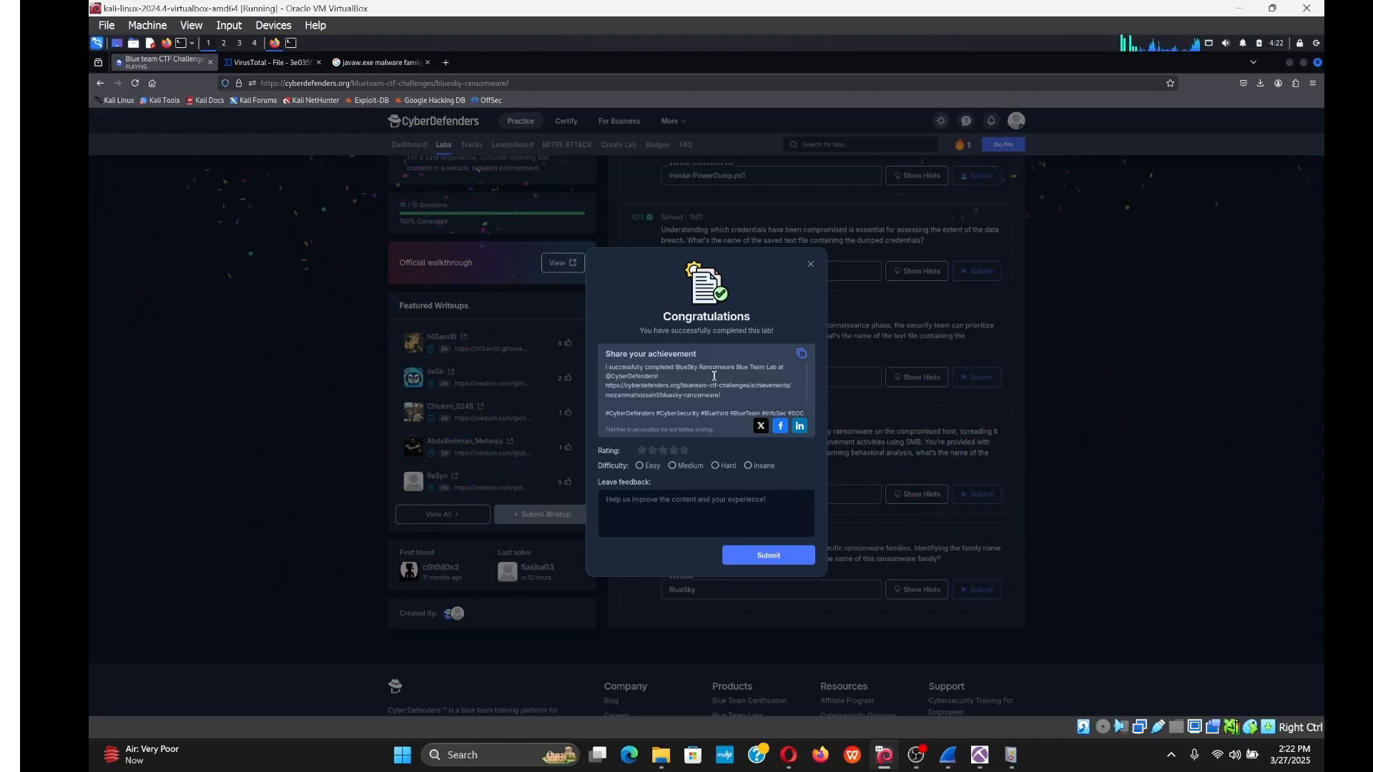
pyautogui.scroll(-1, 713, 376)
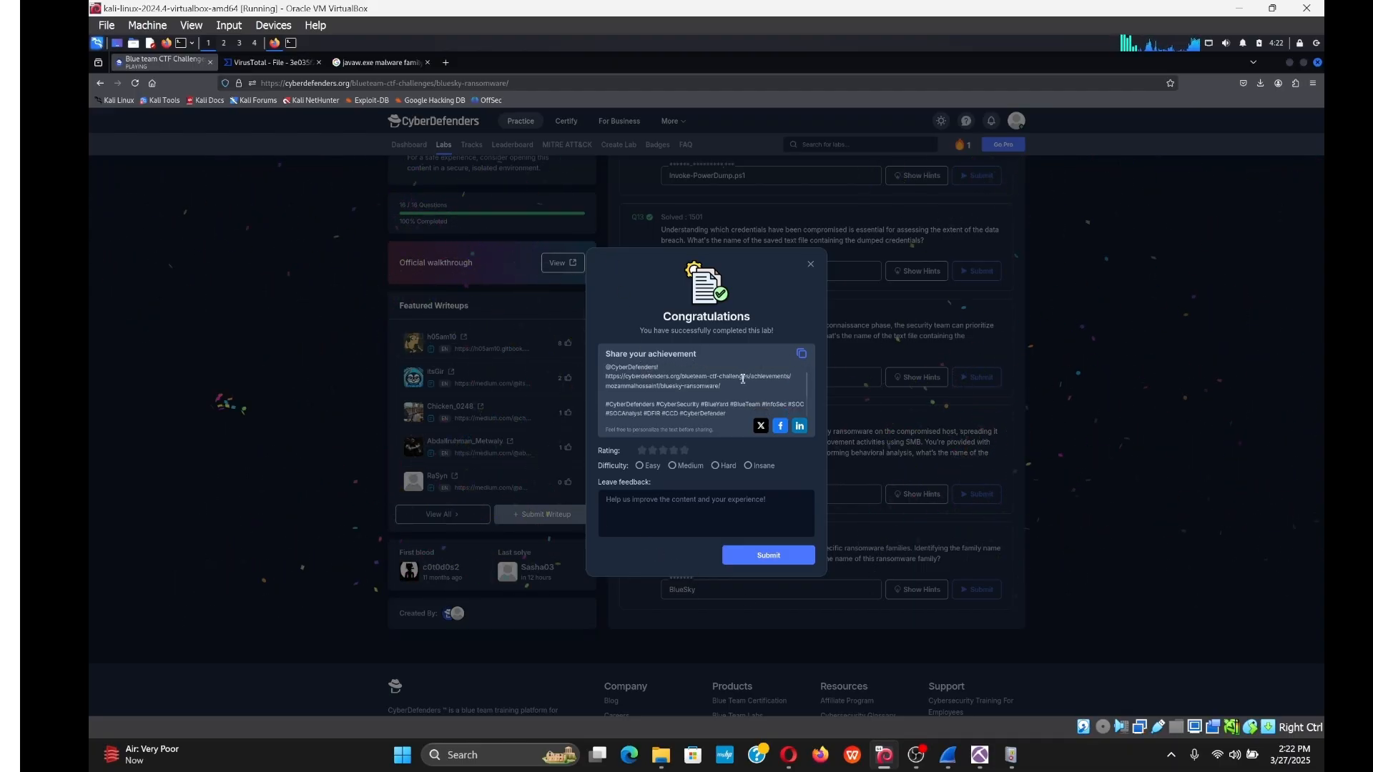